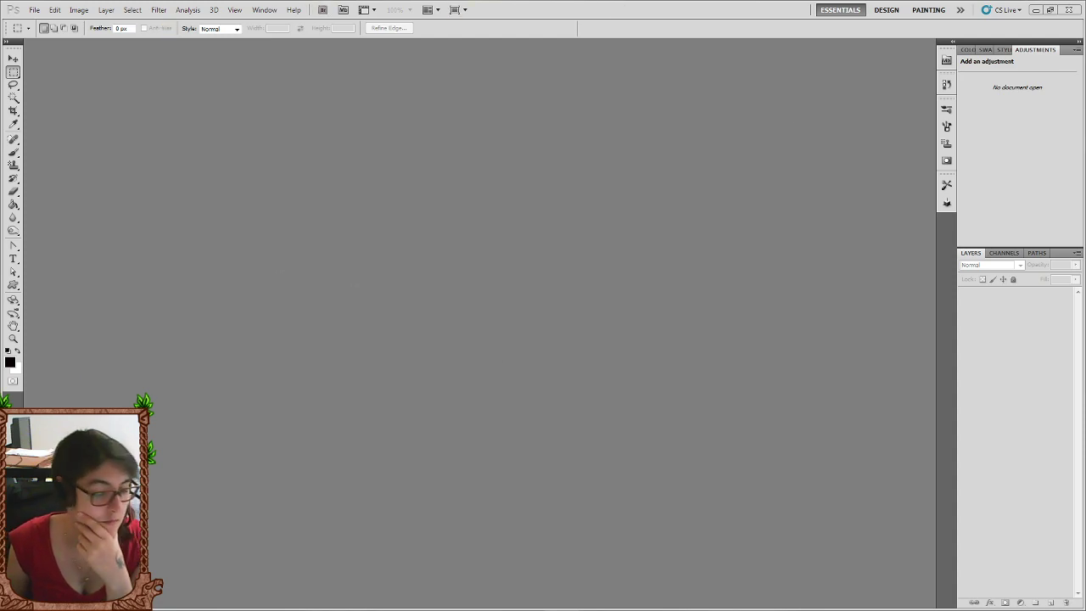
Open Dragon noir de chaire.psd from the computer's drives via File > Open.
click(37, 10)
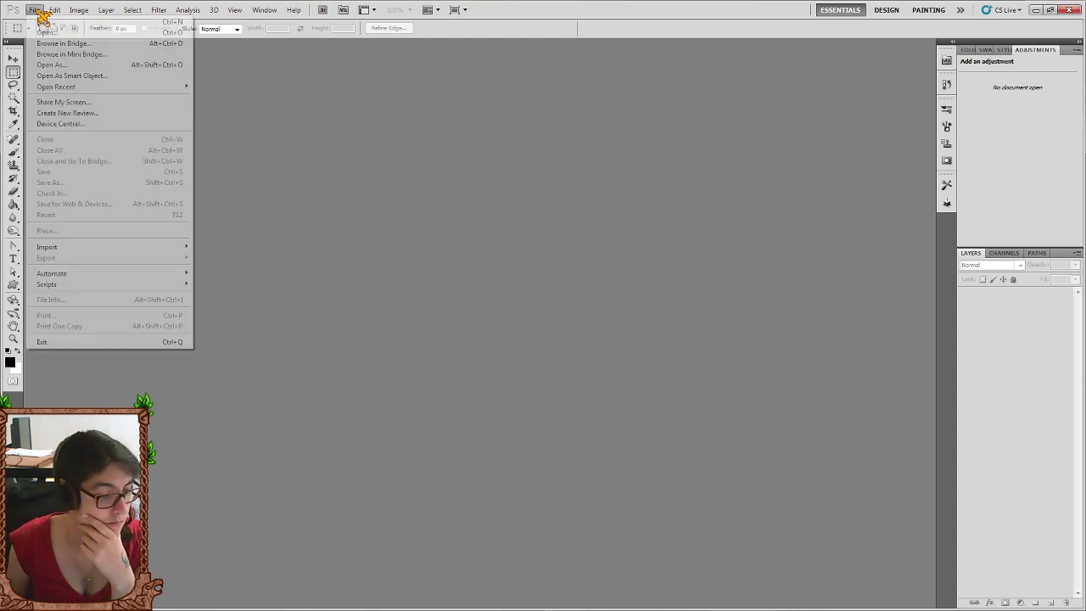
click(45, 32)
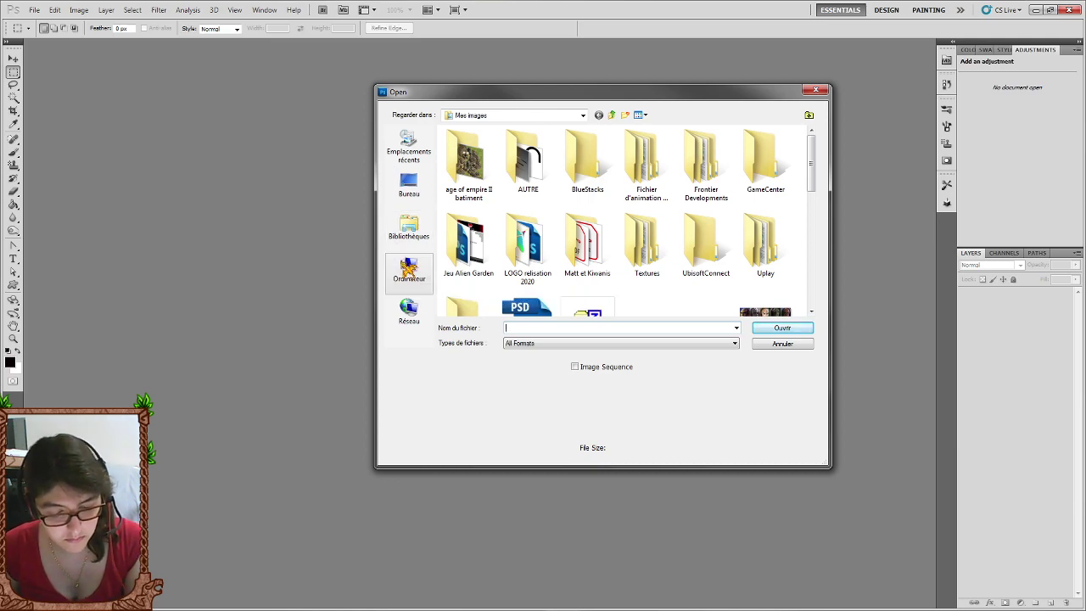
click(408, 270)
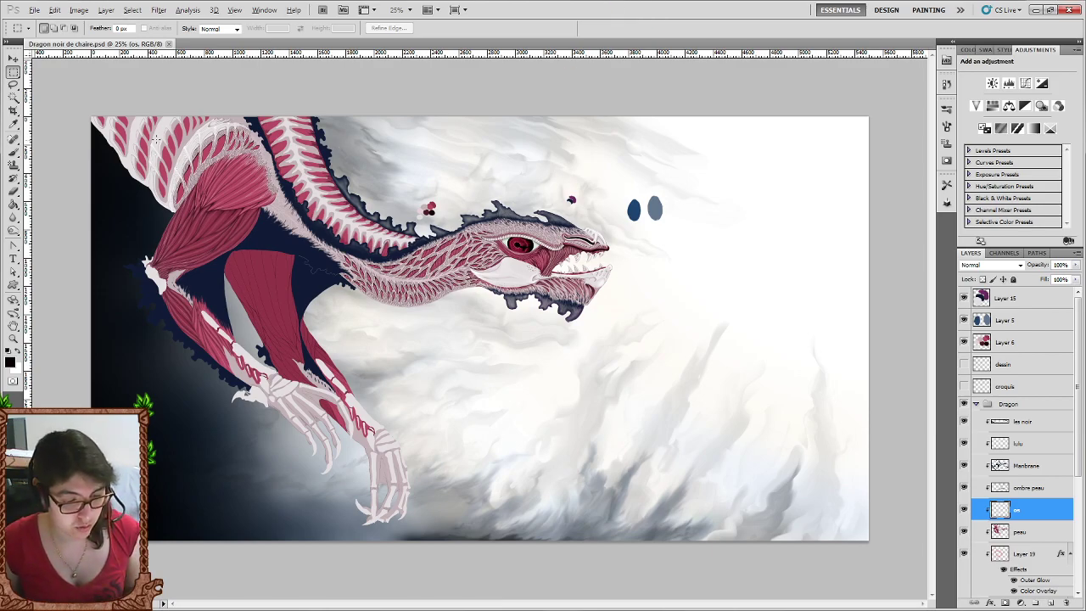
scroll(156, 138, up, 1)
scroll(160, 149, up, 1)
scroll(163, 161, up, 1)
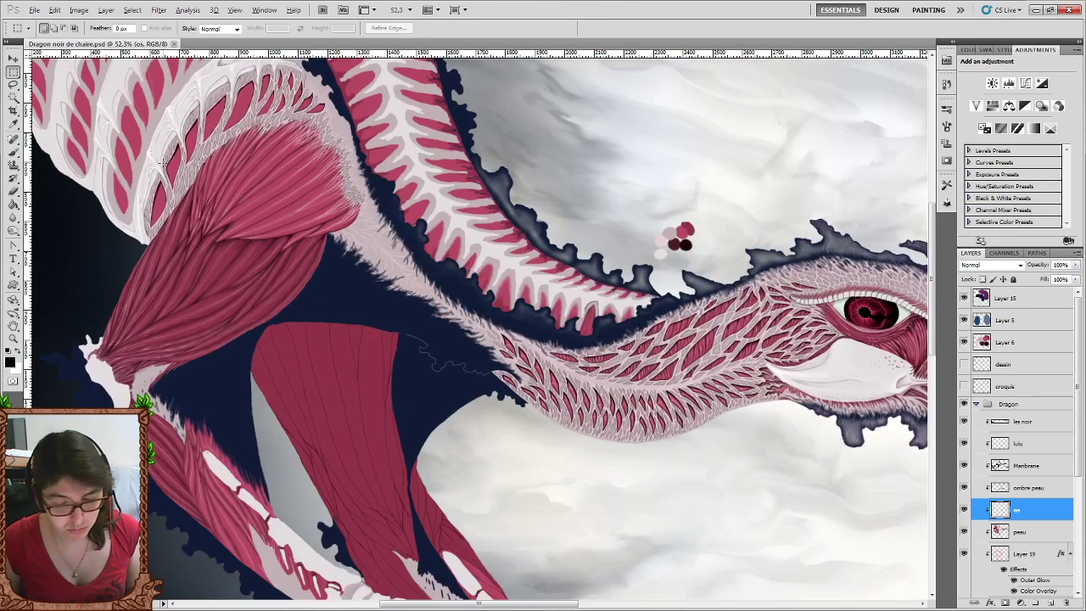
scroll(164, 161, up, 1)
scroll(170, 157, up, 1)
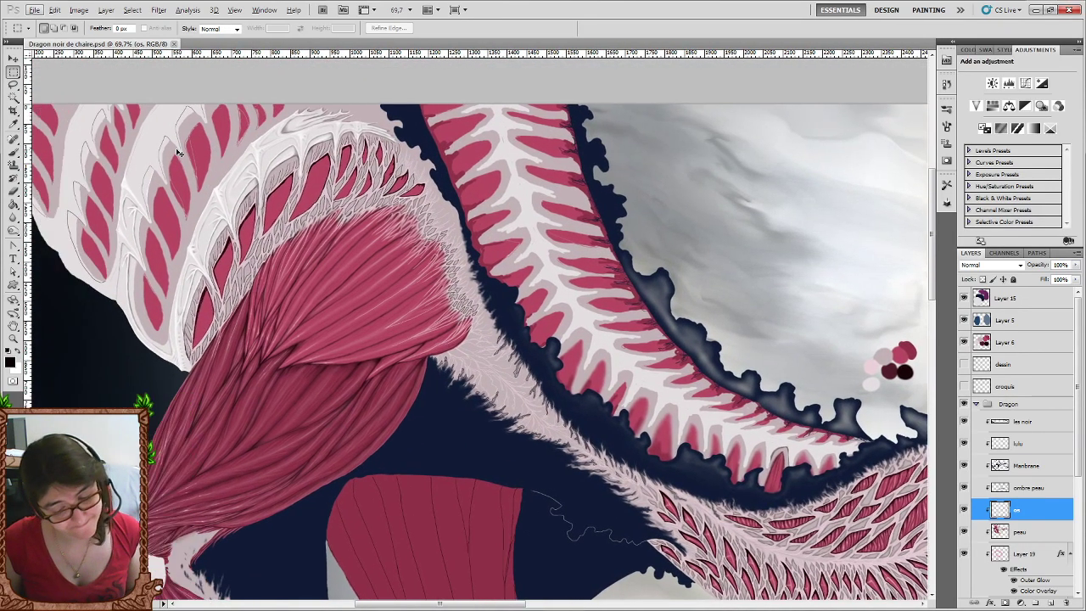
drag(176, 153, 403, 216)
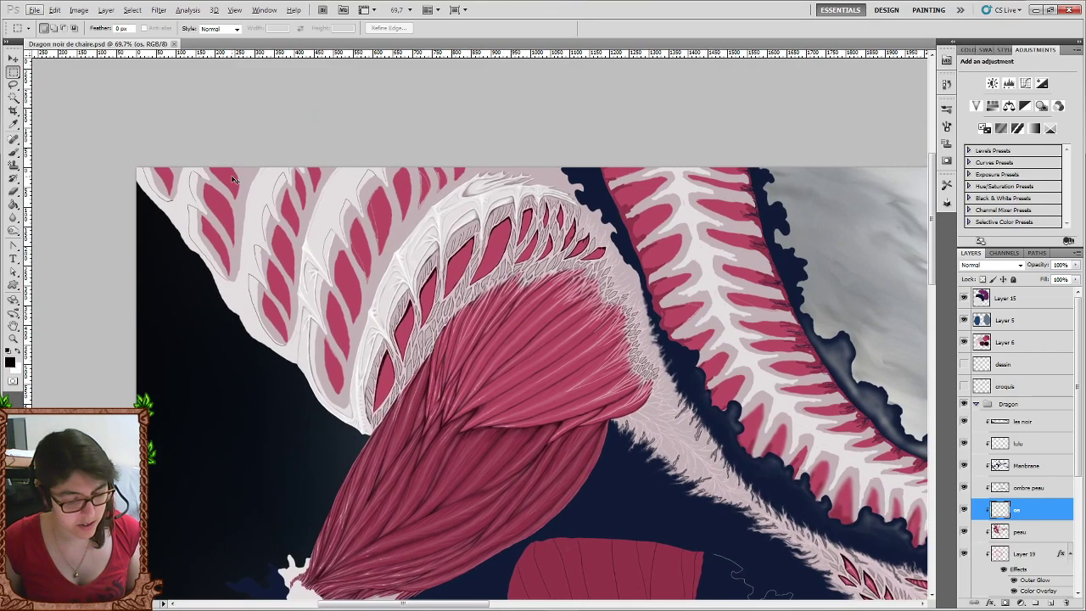
drag(204, 146, 240, 184)
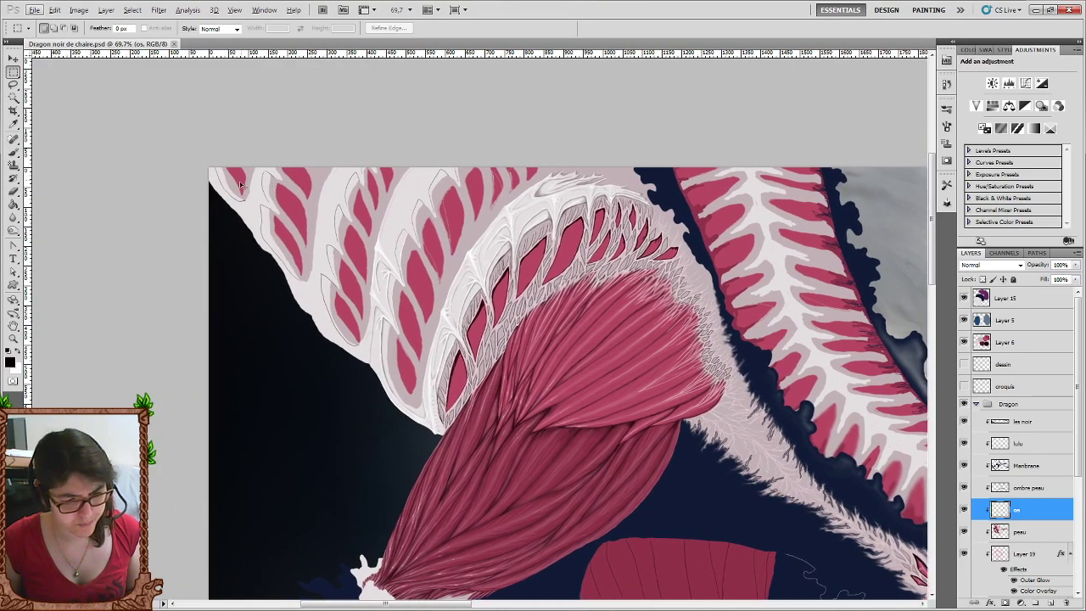
scroll(342, 197, up, 2)
scroll(342, 198, up, 1)
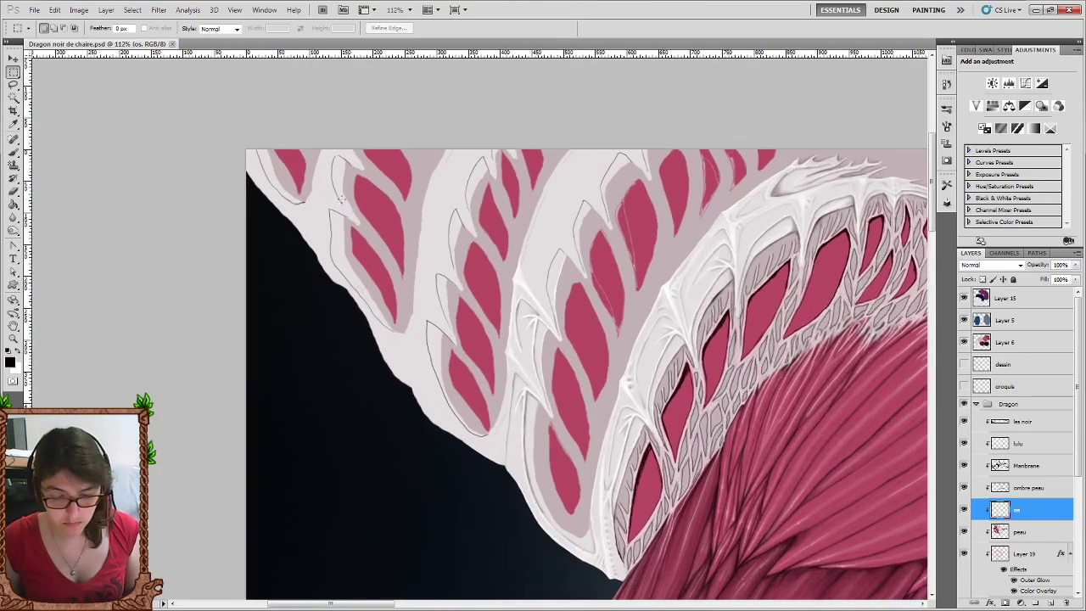
scroll(342, 198, up, 2)
scroll(408, 325, up, 1)
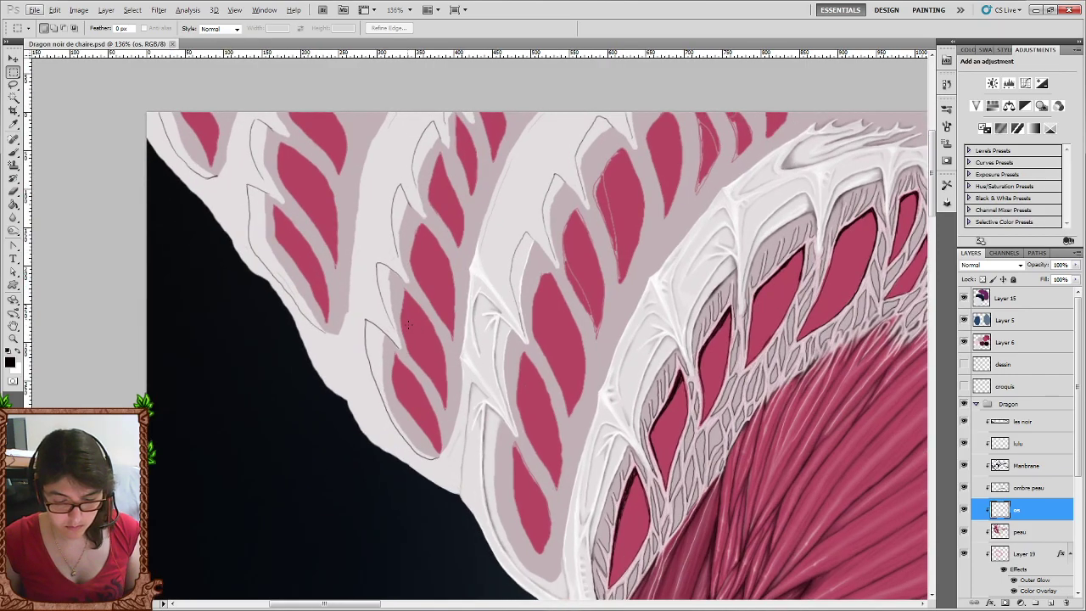
scroll(406, 313, down, 2)
scroll(394, 282, up, 1)
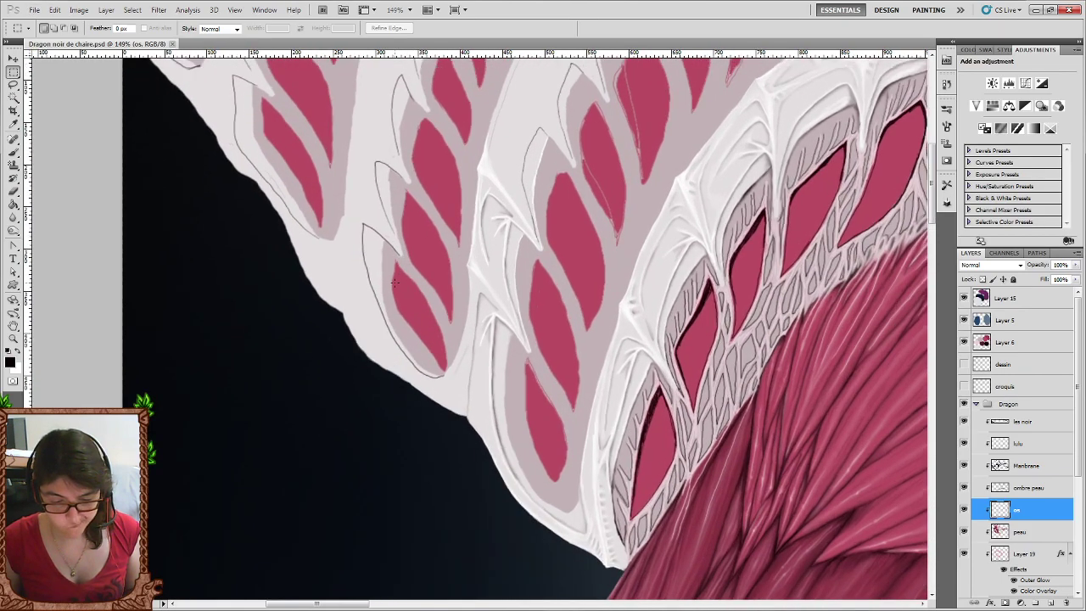
scroll(394, 283, up, 1)
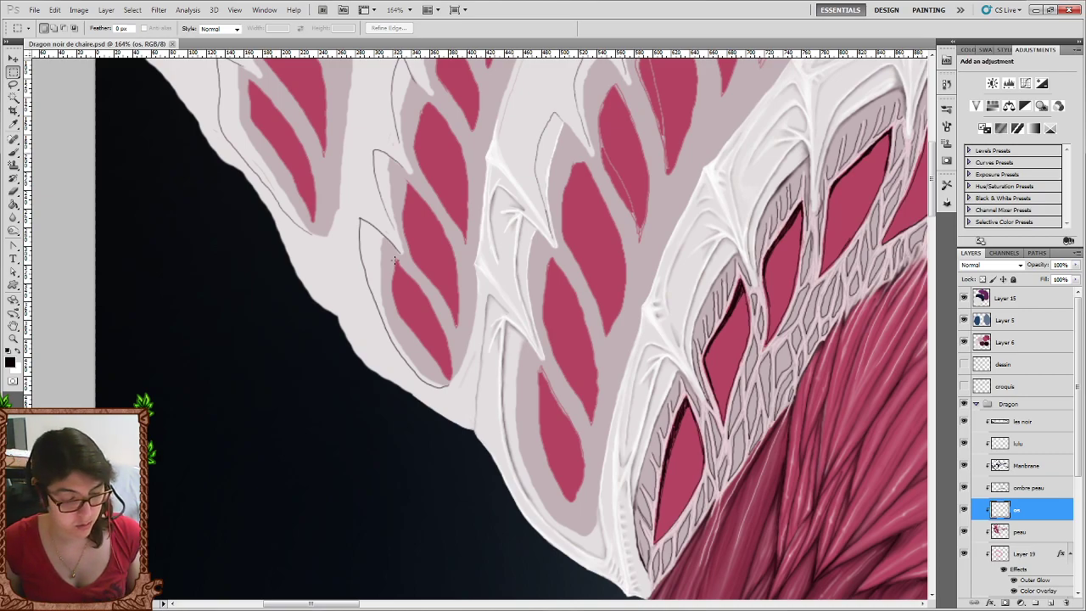
scroll(394, 257, down, 2)
scroll(393, 258, down, 2)
scroll(394, 257, down, 2)
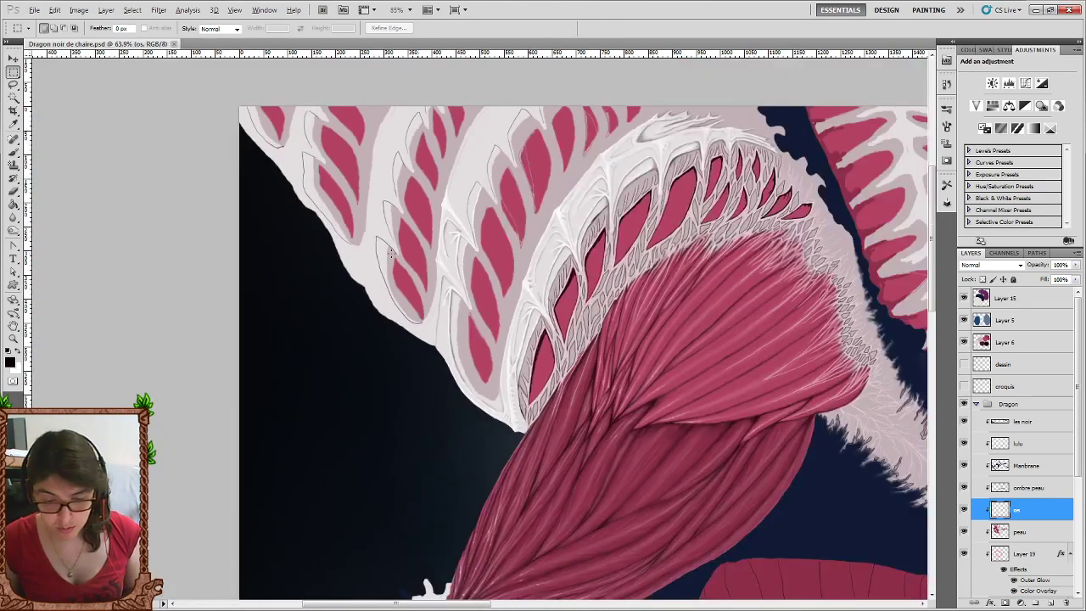
scroll(394, 258, down, 2)
scroll(393, 257, right, 3)
scroll(384, 233, right, 2)
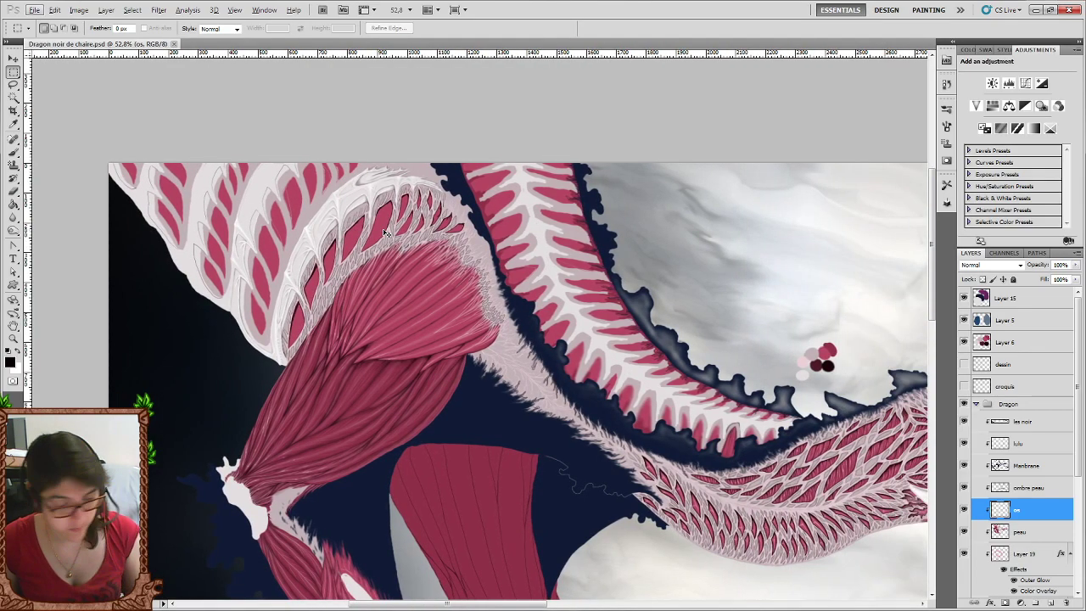
Confirm white as the foreground colour and show the Swatches panel.
click(10, 362)
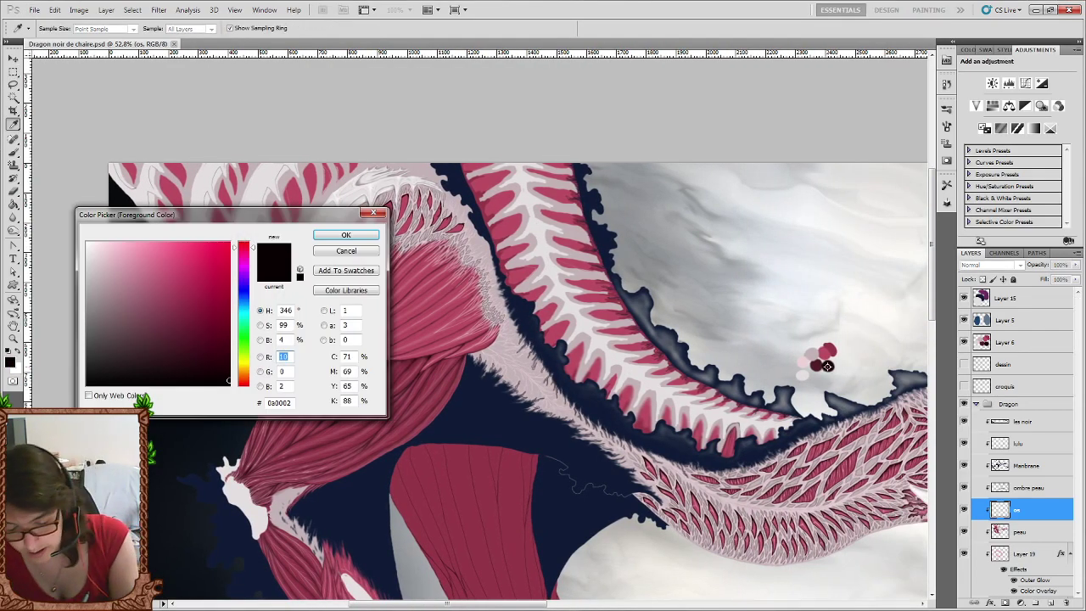
click(346, 235)
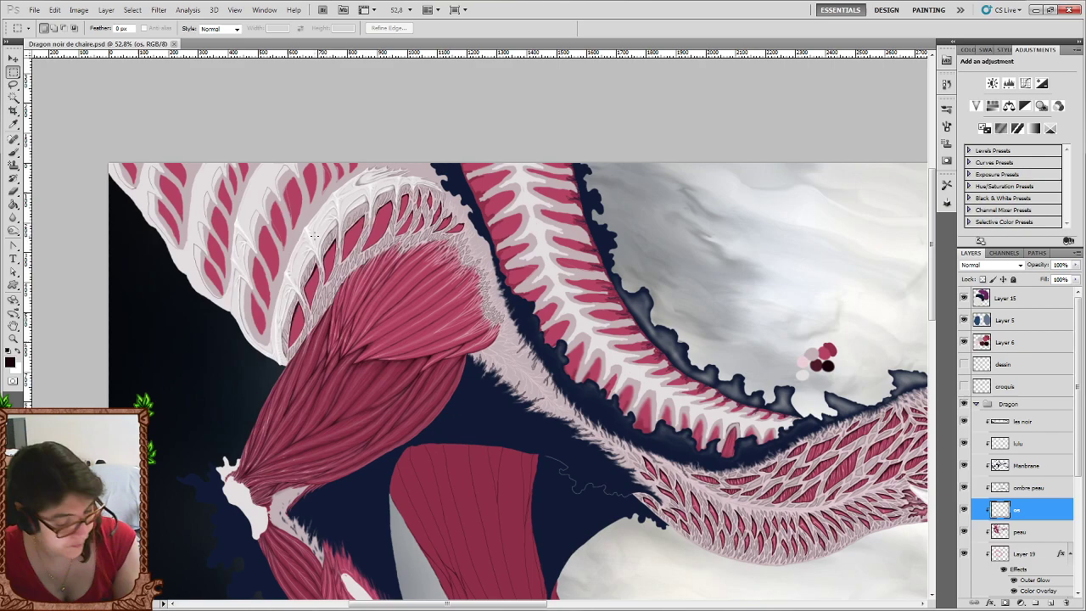
click(10, 362)
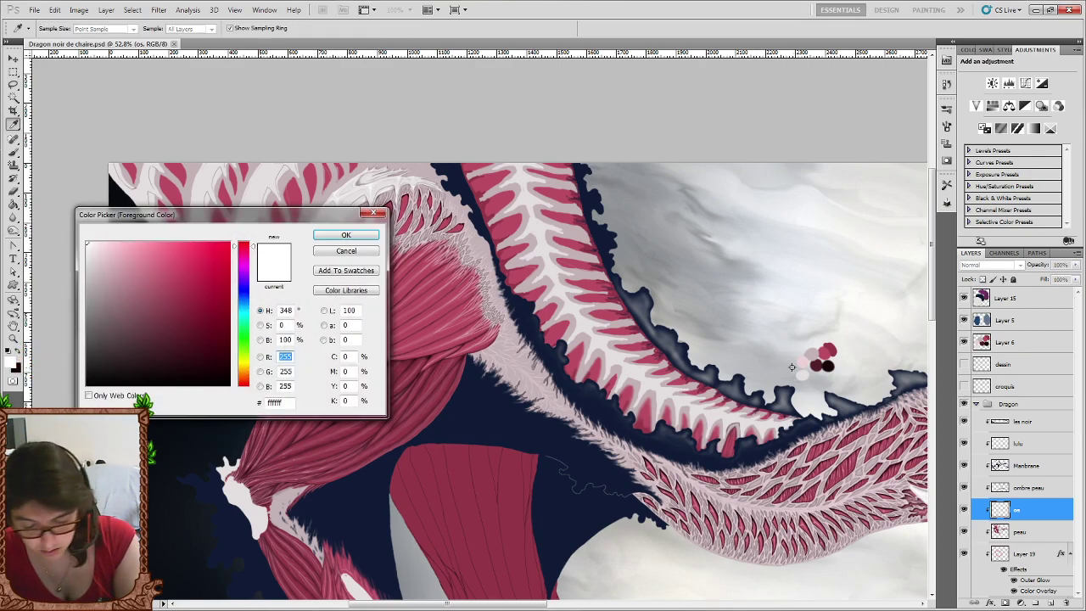
click(345, 238)
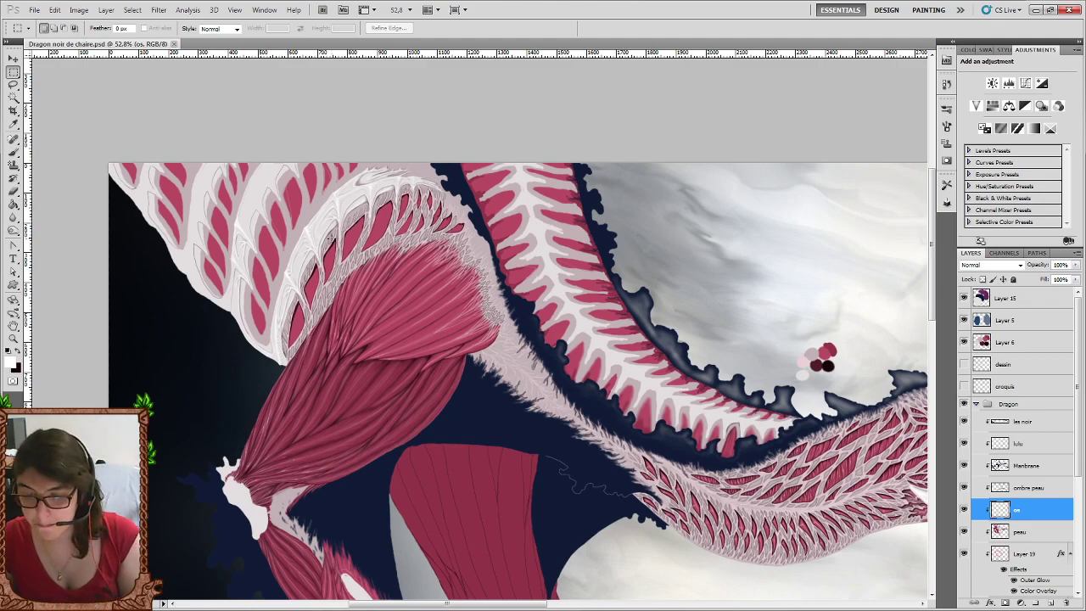
click(1003, 49)
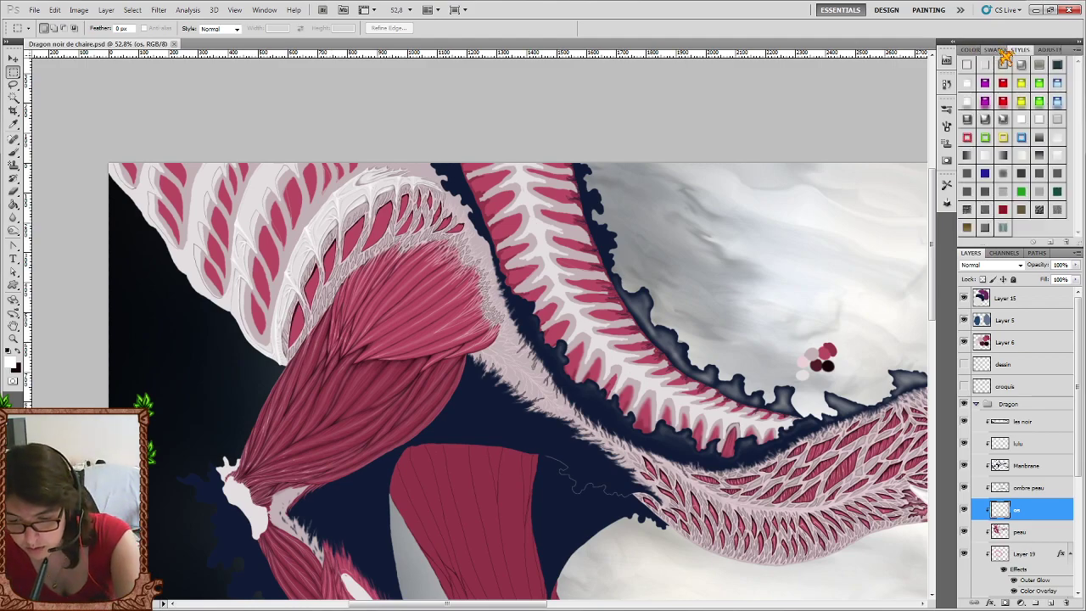
click(996, 50)
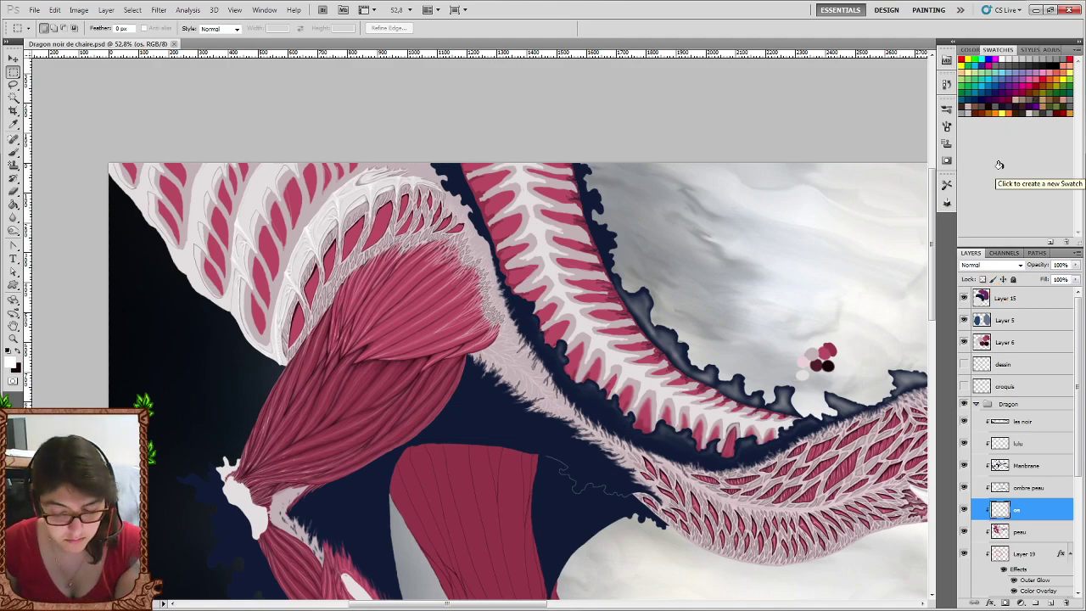
Free-transform Layer 6's colour-sample dots up beside the ribbed spine.
click(1014, 342)
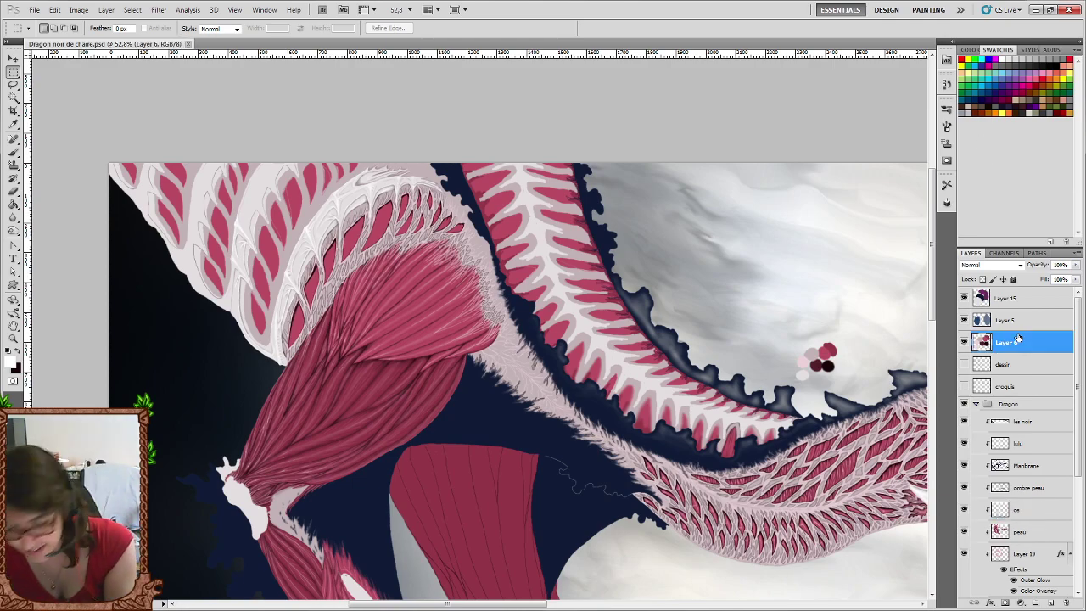
click(15, 58)
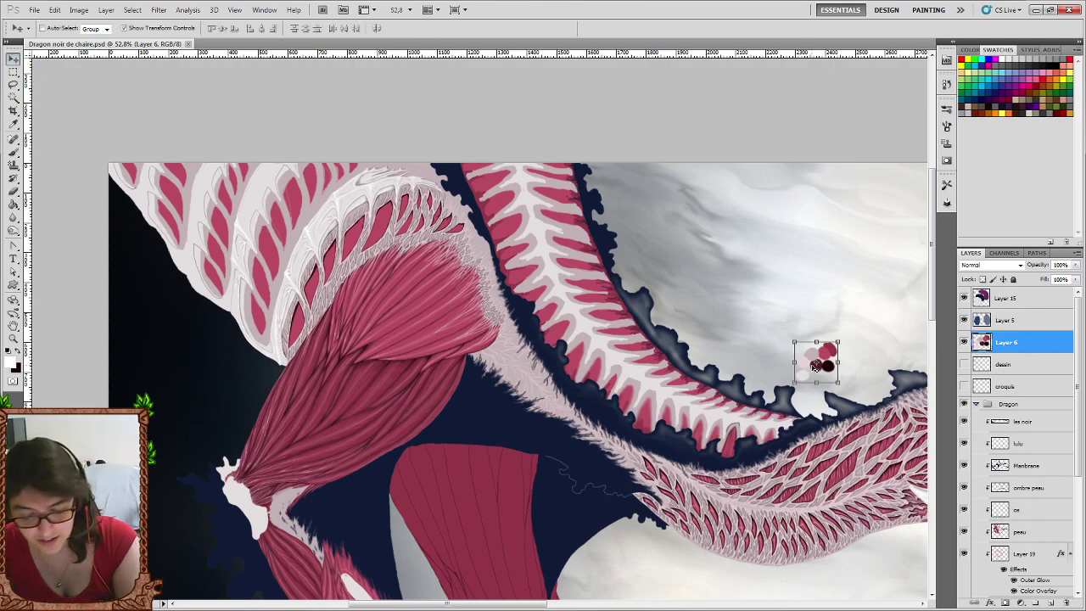
key(ctrl+t)
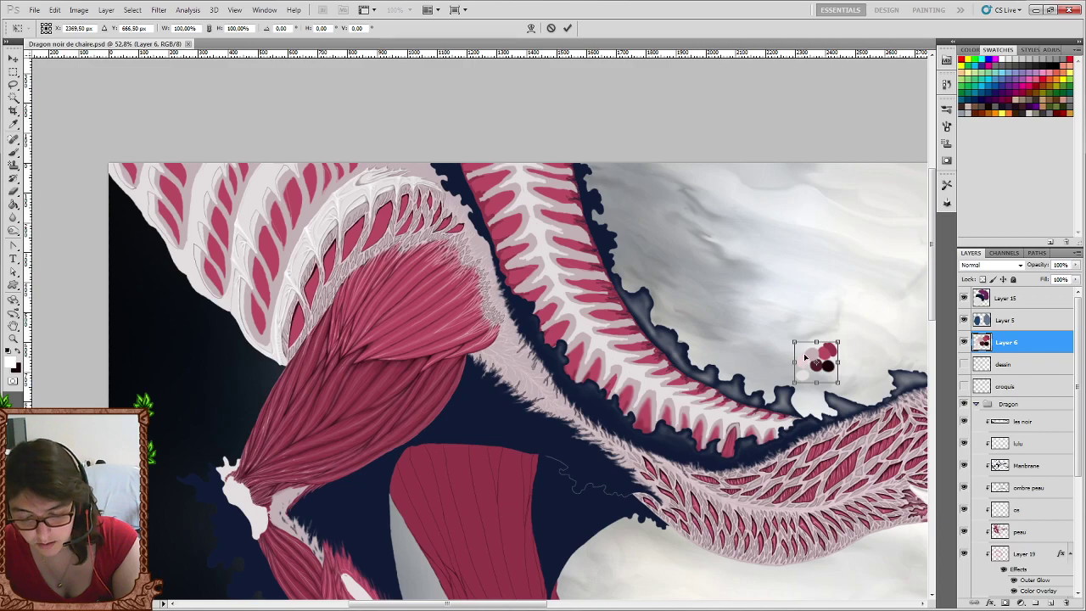
mouse_move(806, 358)
mouse_down()
mouse_move(615, 281)
mouse_move(543, 233)
mouse_move(528, 237)
mouse_move(643, 226)
mouse_move(650, 235)
mouse_up()
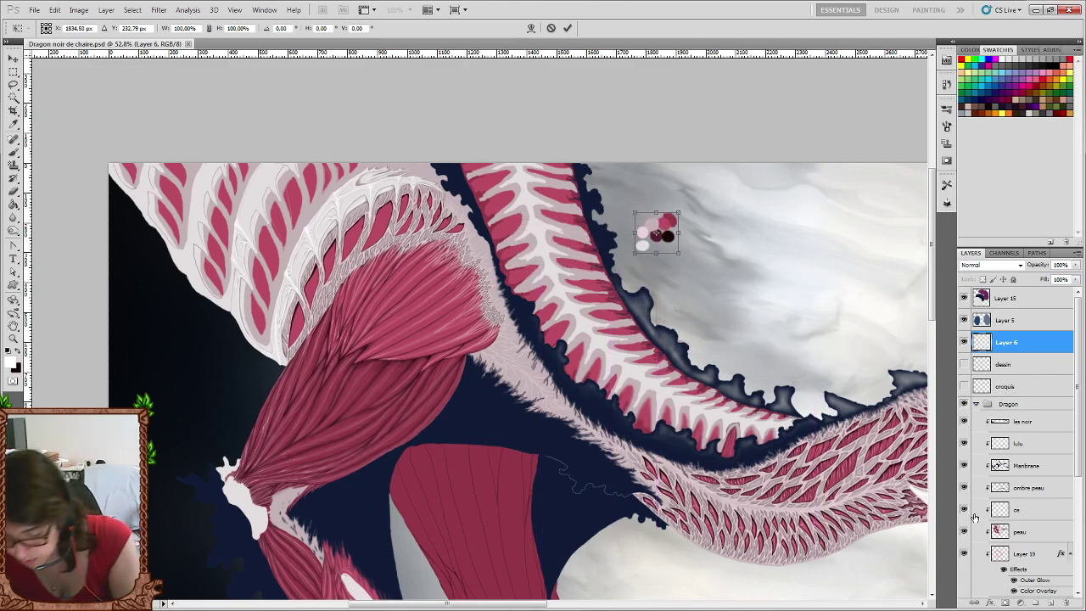
click(562, 30)
Select the peau layer and zoom in to 243% on the bone struts.
click(1026, 532)
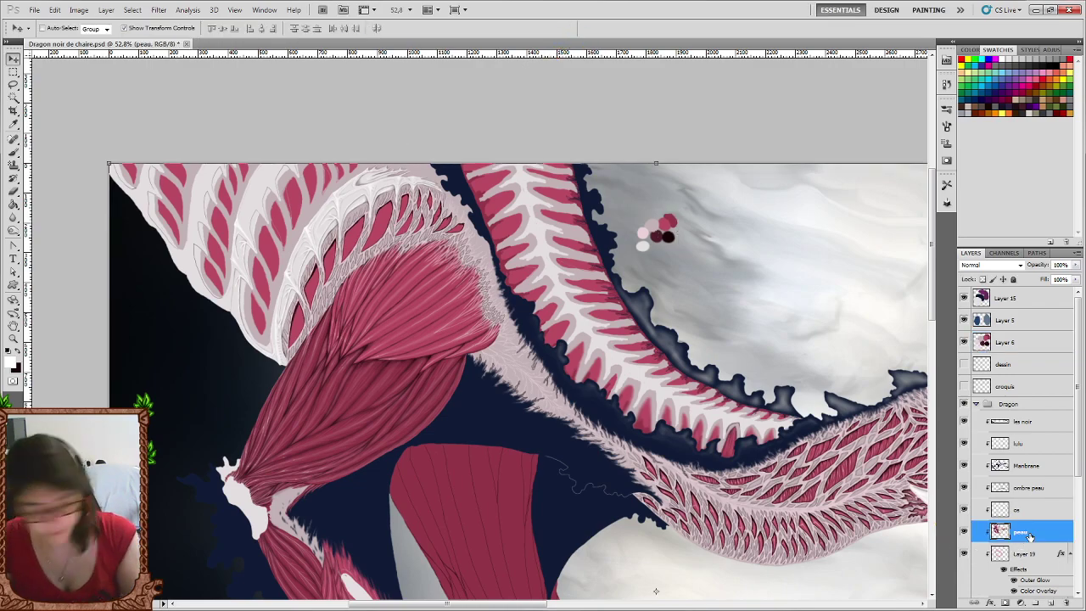
scroll(715, 577, up, 1)
scroll(361, 344, up, 1)
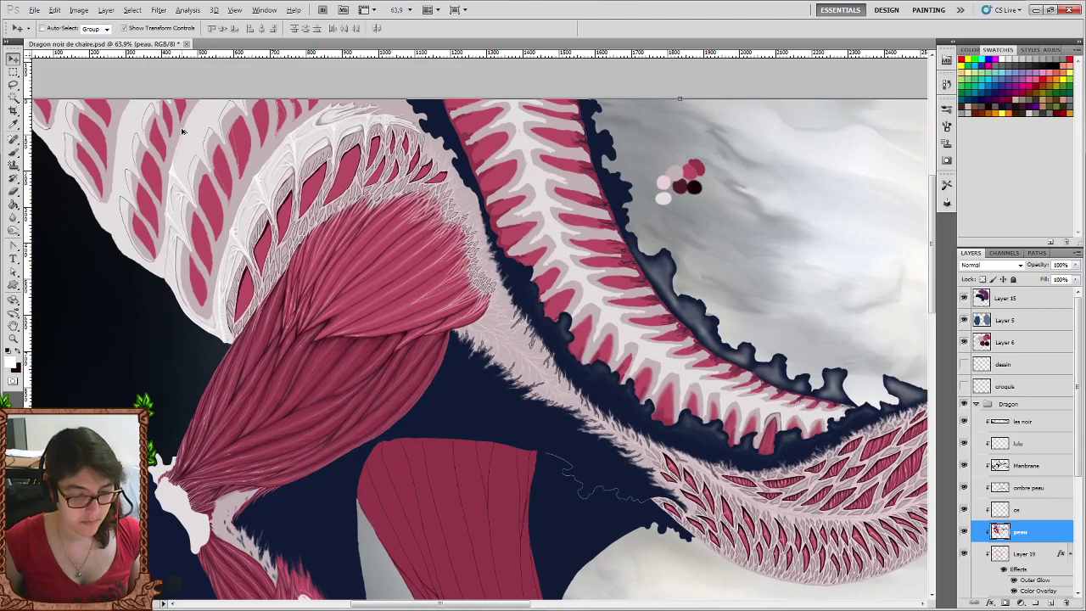
scroll(187, 153, up, 2)
scroll(204, 187, up, 2)
scroll(221, 229, up, 3)
scroll(239, 271, up, 2)
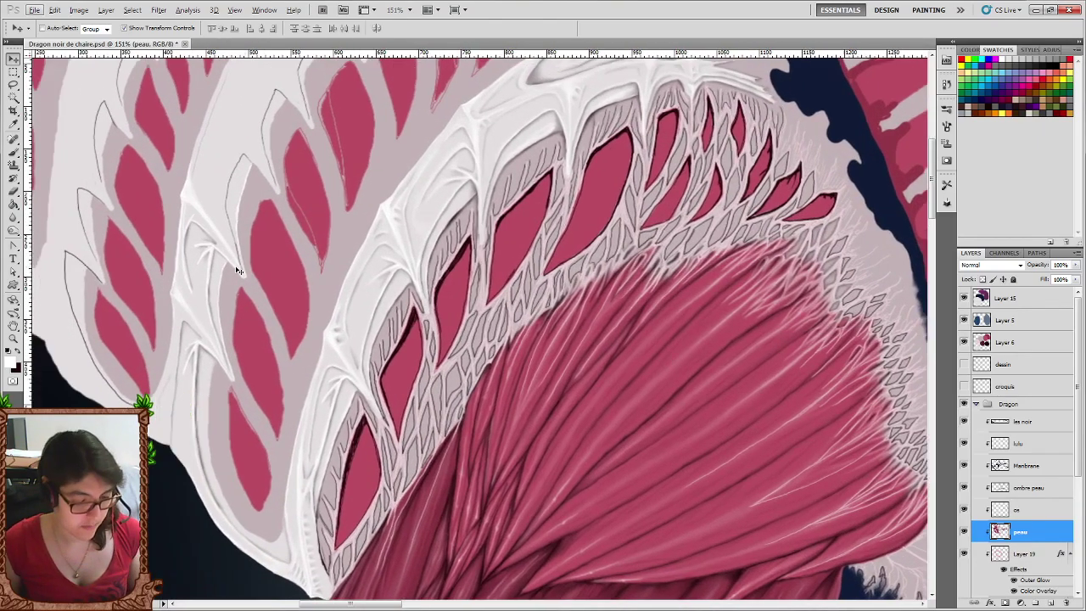
scroll(242, 276, left, 2)
scroll(255, 286, left, 1)
scroll(356, 246, up, 4)
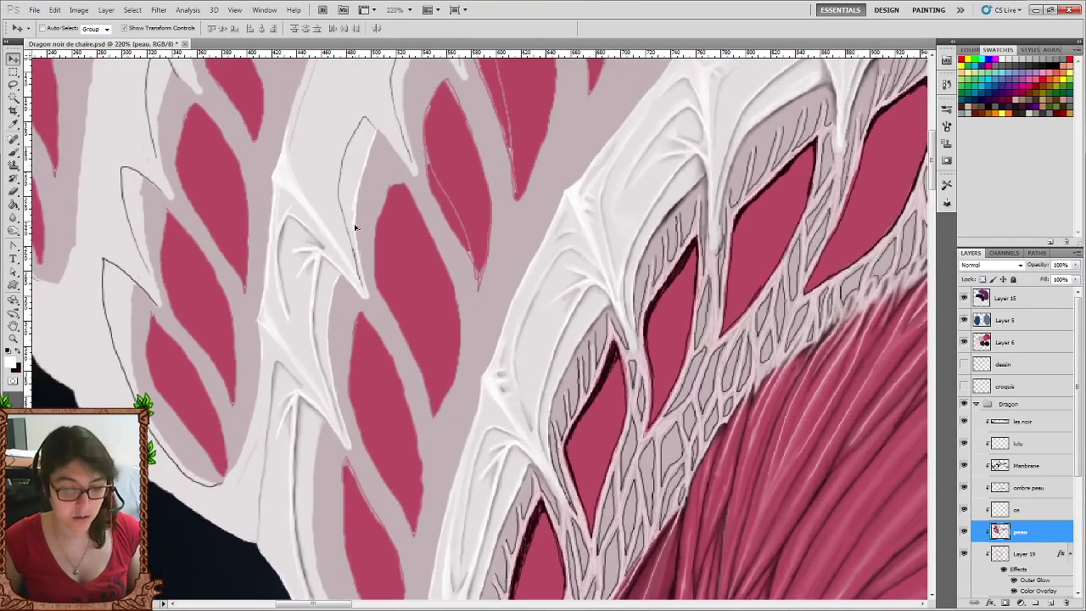
scroll(353, 229, left, 1)
scroll(334, 254, left, 1)
scroll(344, 246, up, 1)
scroll(338, 299, up, 1)
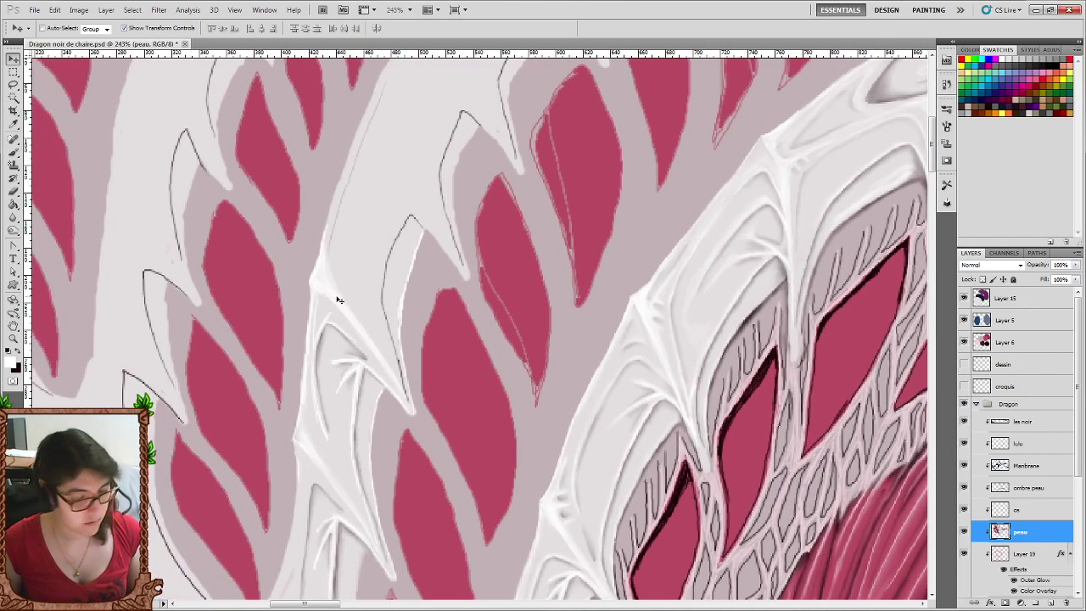
scroll(337, 299, left, 1)
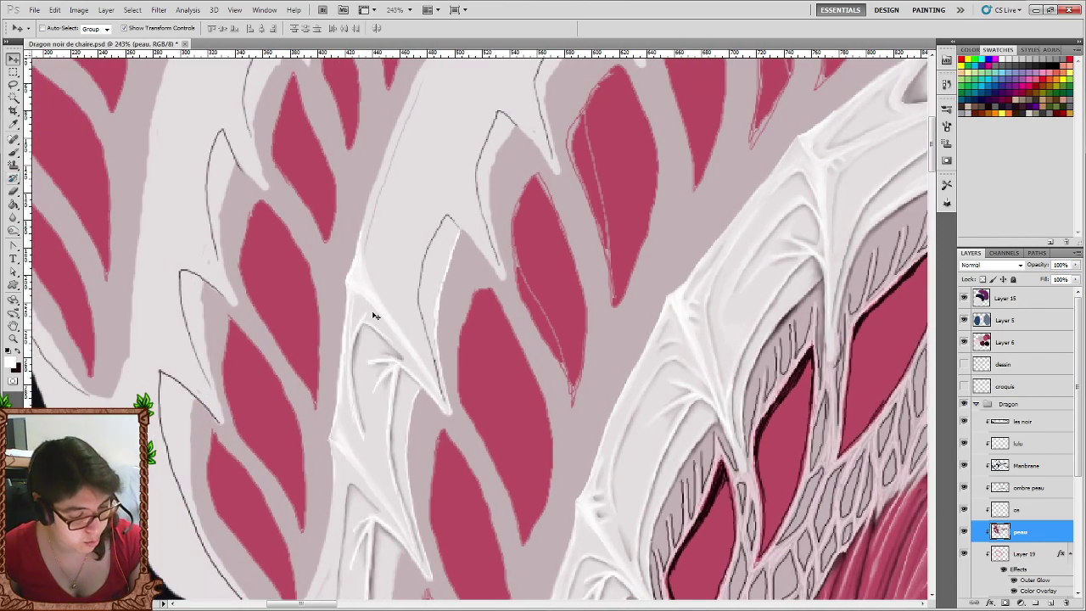
Choose the Smudge Tool and make the os layer active with Alt+].
click(14, 152)
click(18, 343)
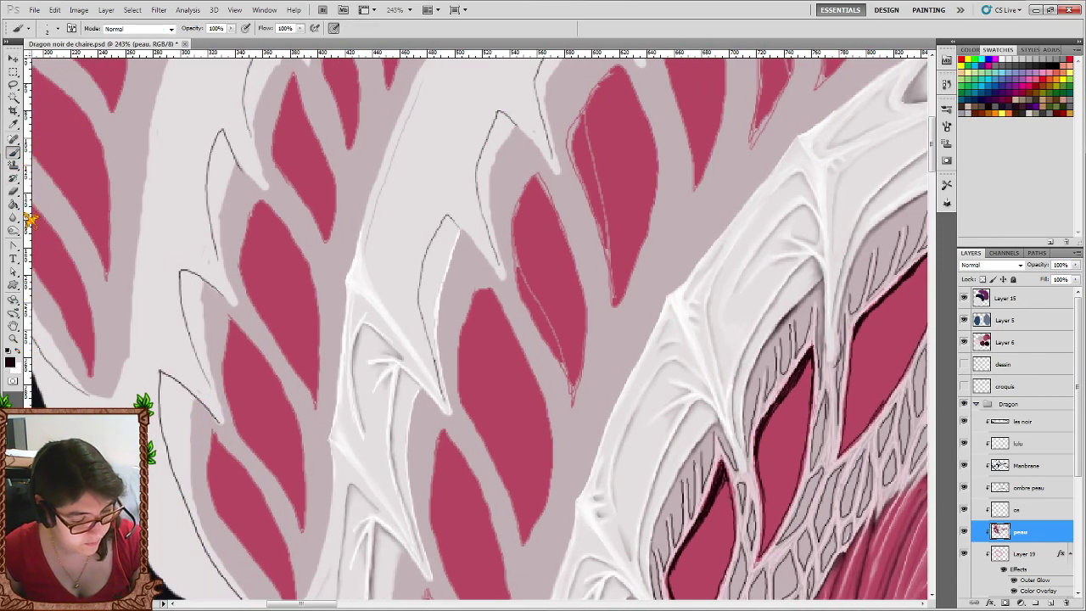
drag(13, 218, 42, 240)
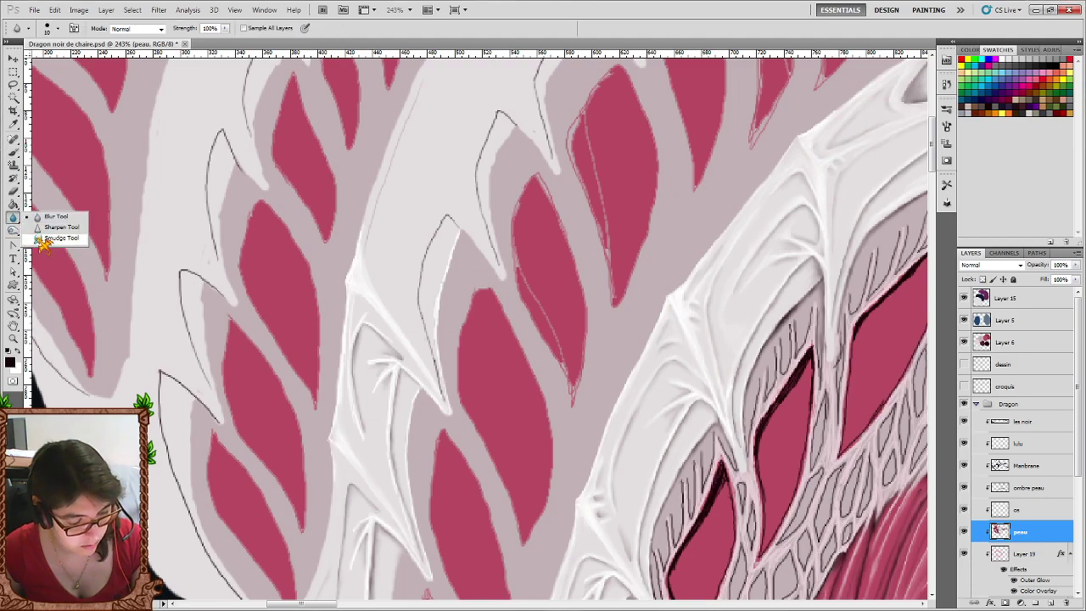
click(42, 240)
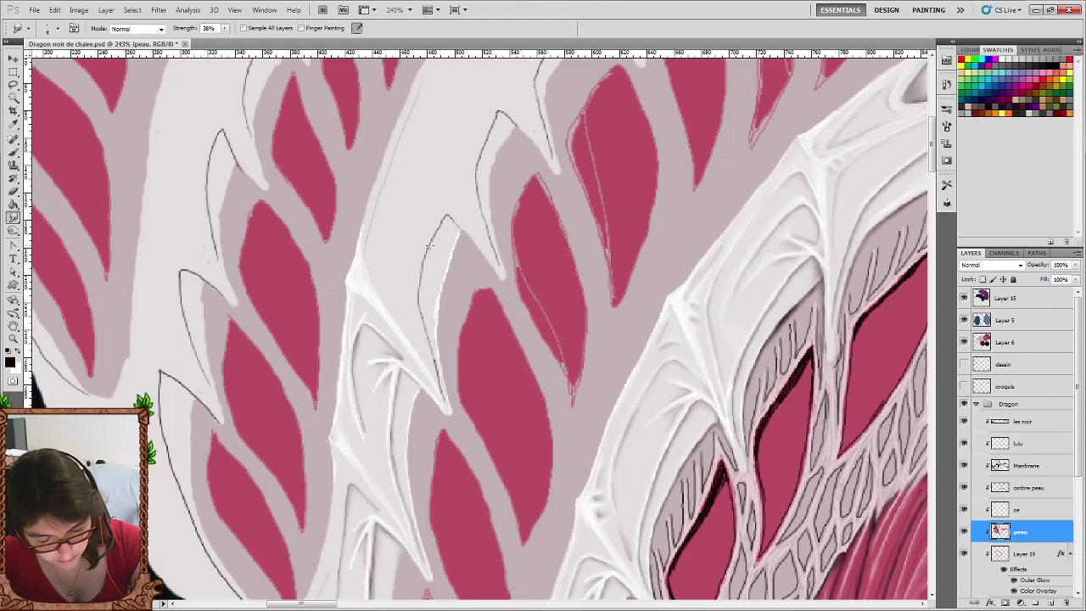
key(alt+bracketright)
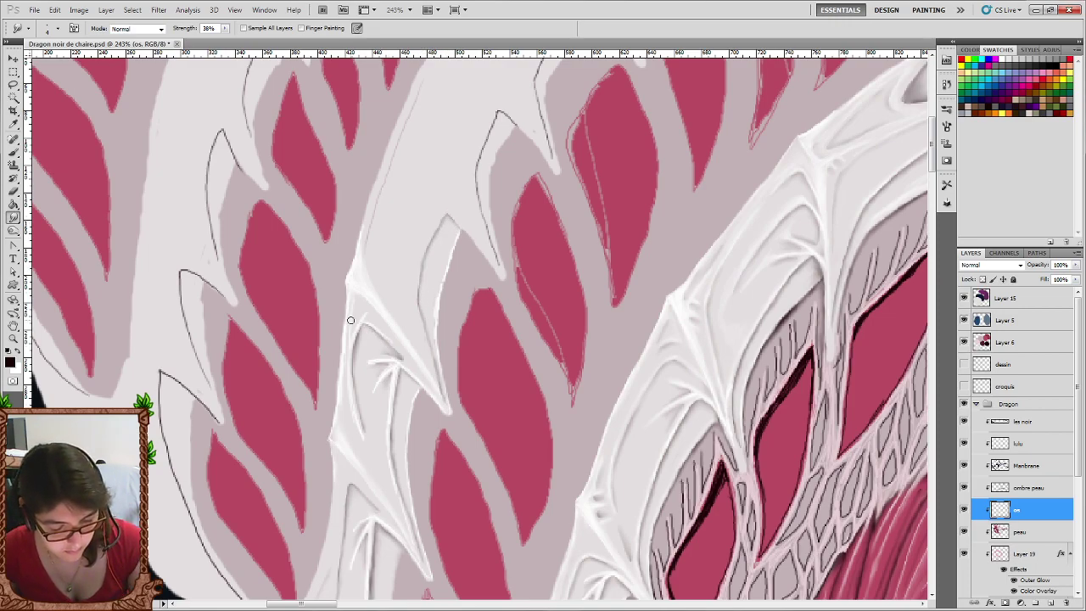
Paint a thin dark line on the bone strut with a 1 px brush and smudge it.
click(13, 151)
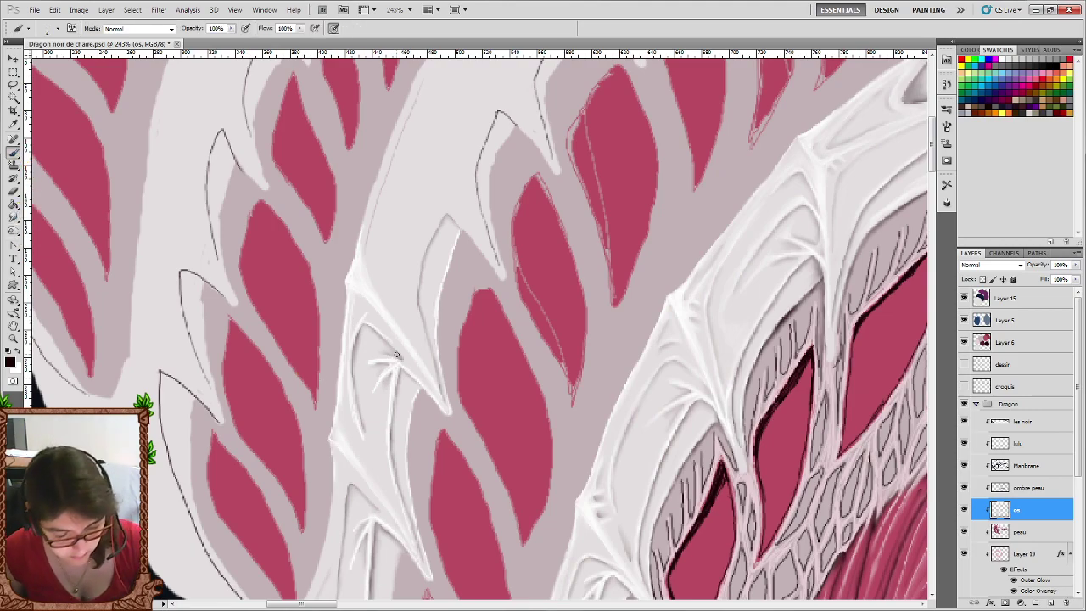
click(58, 28)
click(25, 106)
click(408, 38)
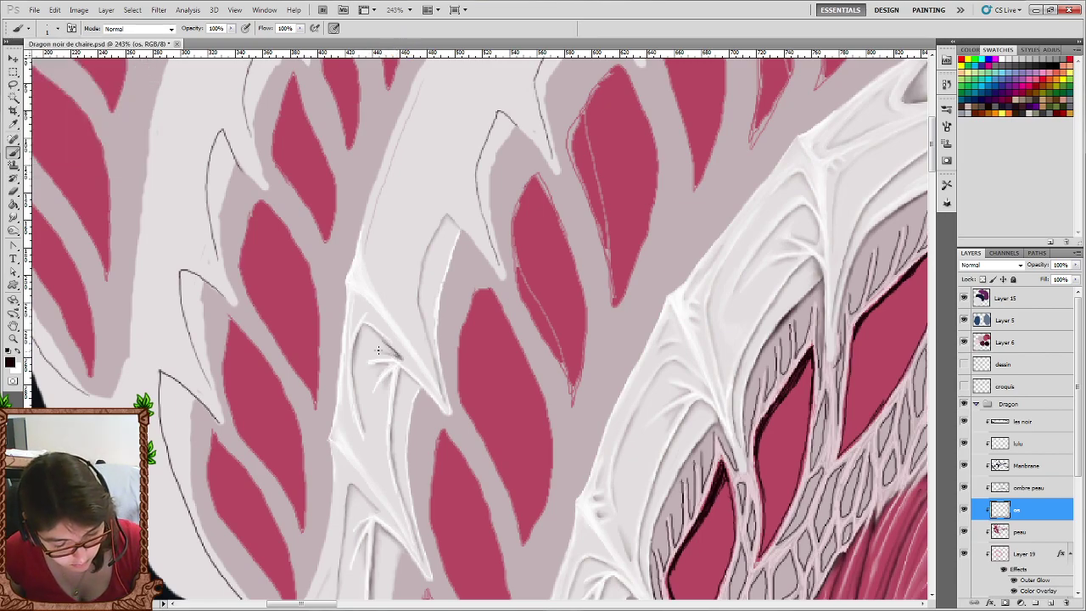
drag(378, 350, 400, 356)
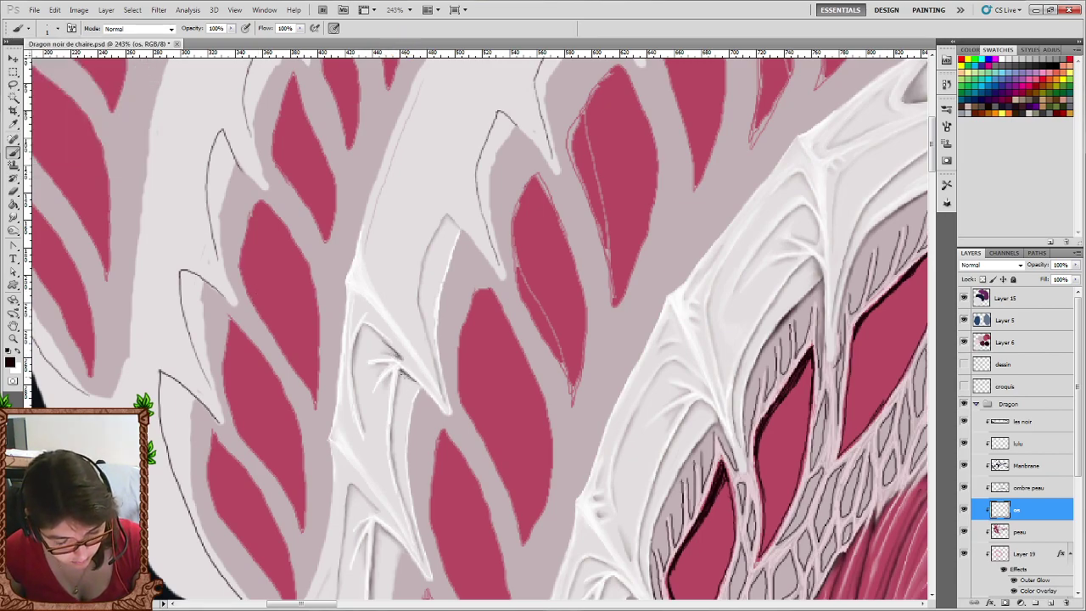
key(r)
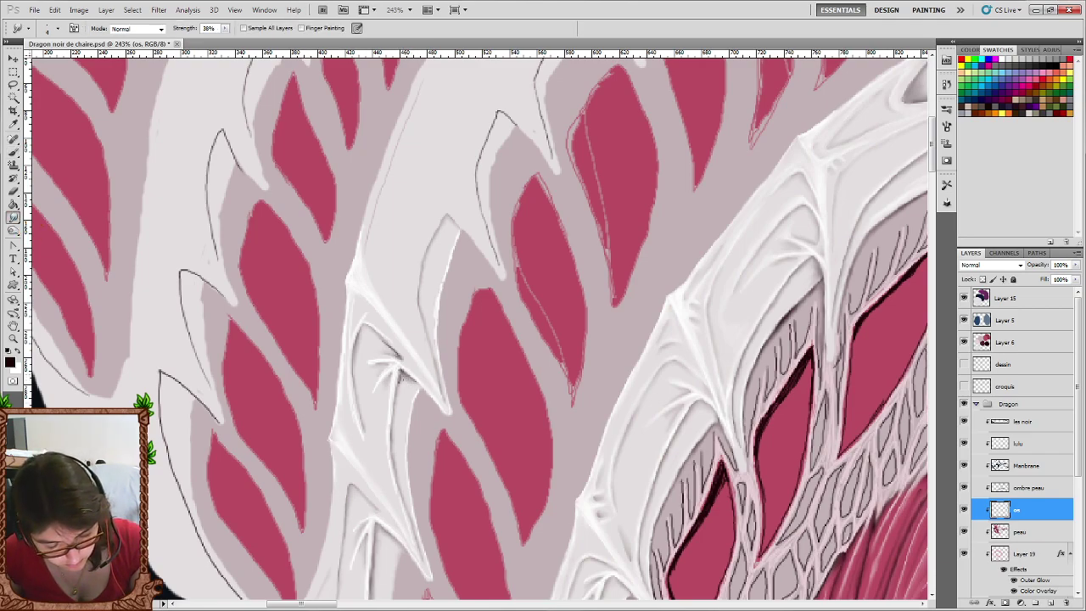
drag(402, 378, 404, 383)
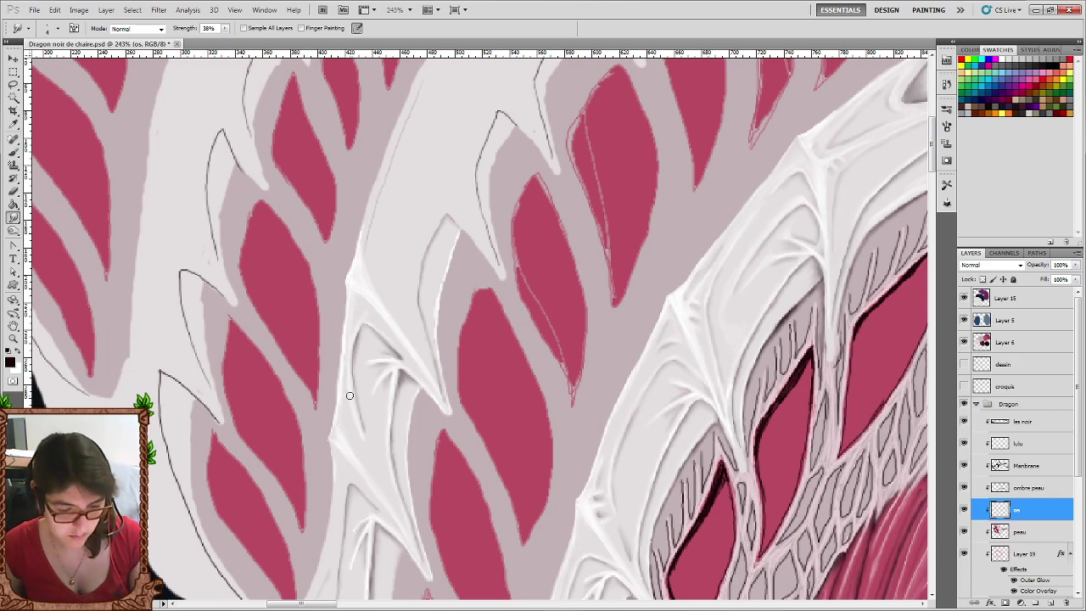
Paint a thin white diagonal strut upward with faint hatching at its tip.
key(b)
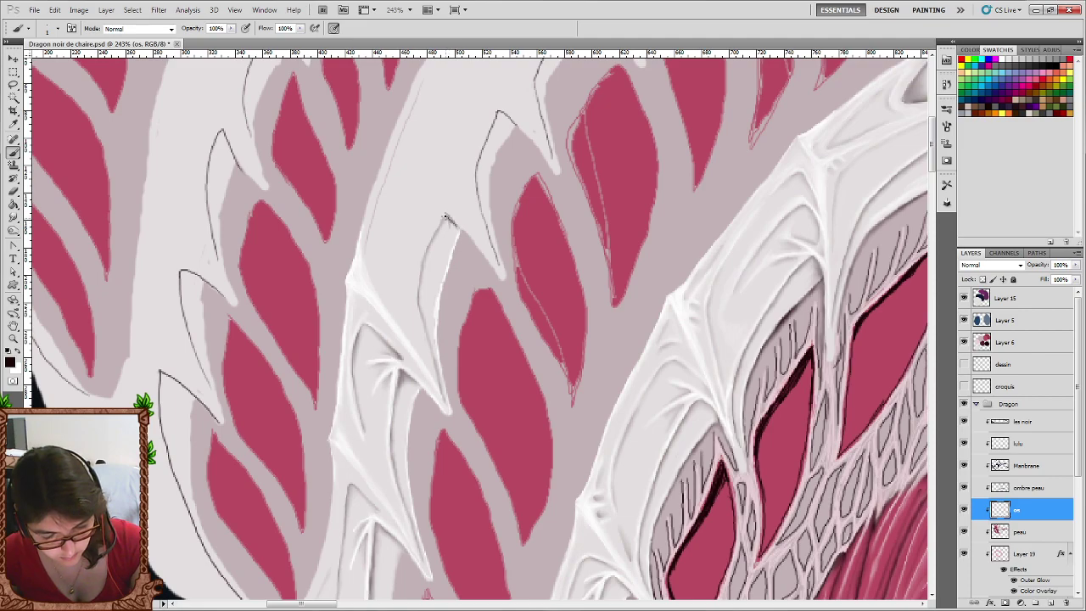
key(x)
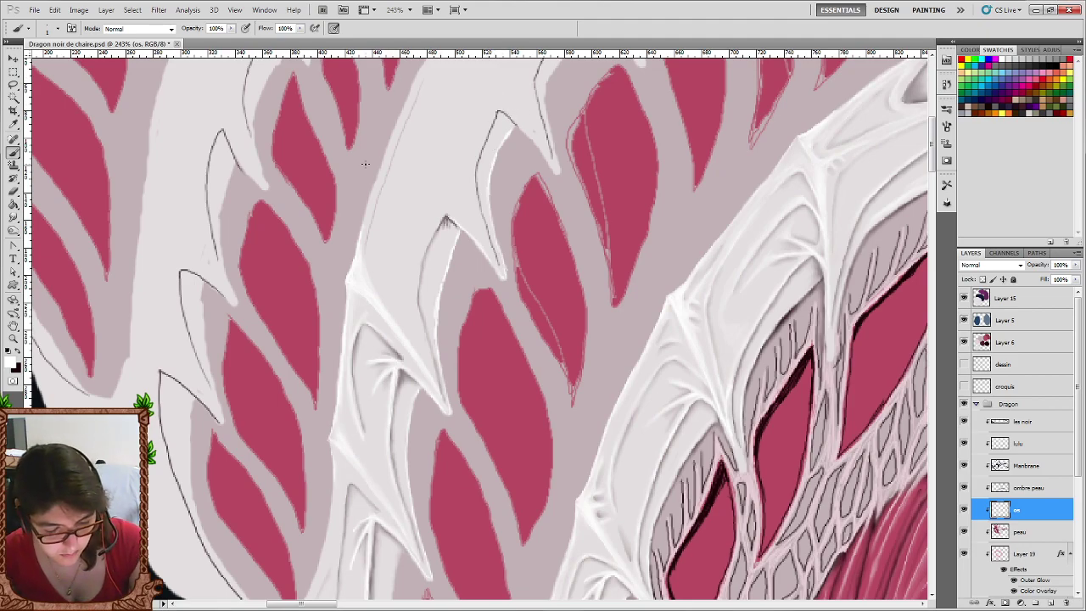
scroll(475, 250, up, 2)
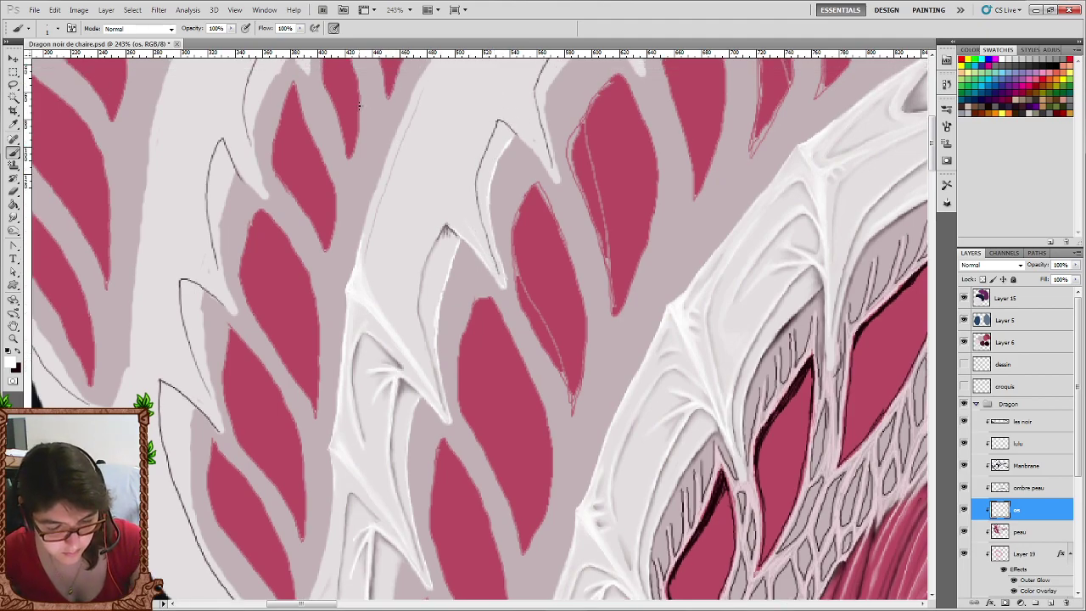
drag(448, 246, 391, 164)
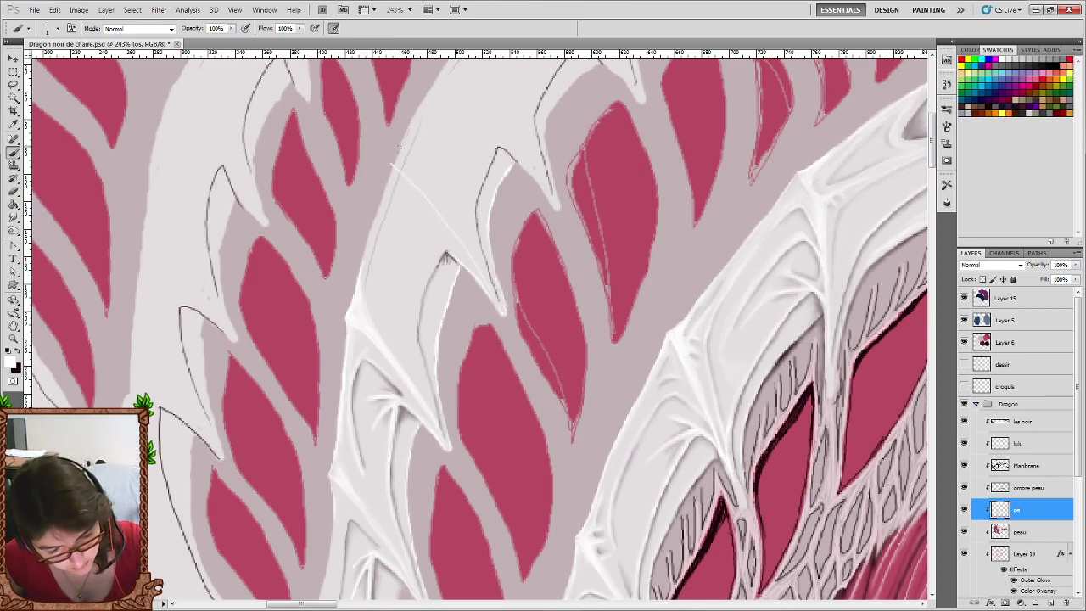
mouse_move(391, 161)
mouse_down()
mouse_move(408, 126)
mouse_move(388, 161)
mouse_up()
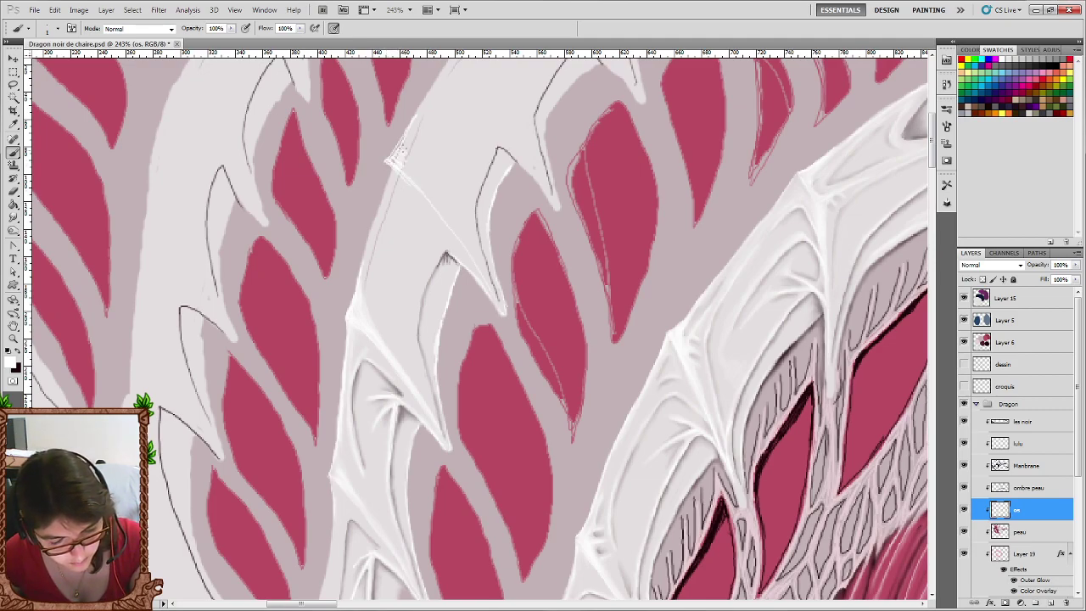
mouse_move(414, 135)
mouse_down()
mouse_move(406, 143)
mouse_move(422, 109)
mouse_up()
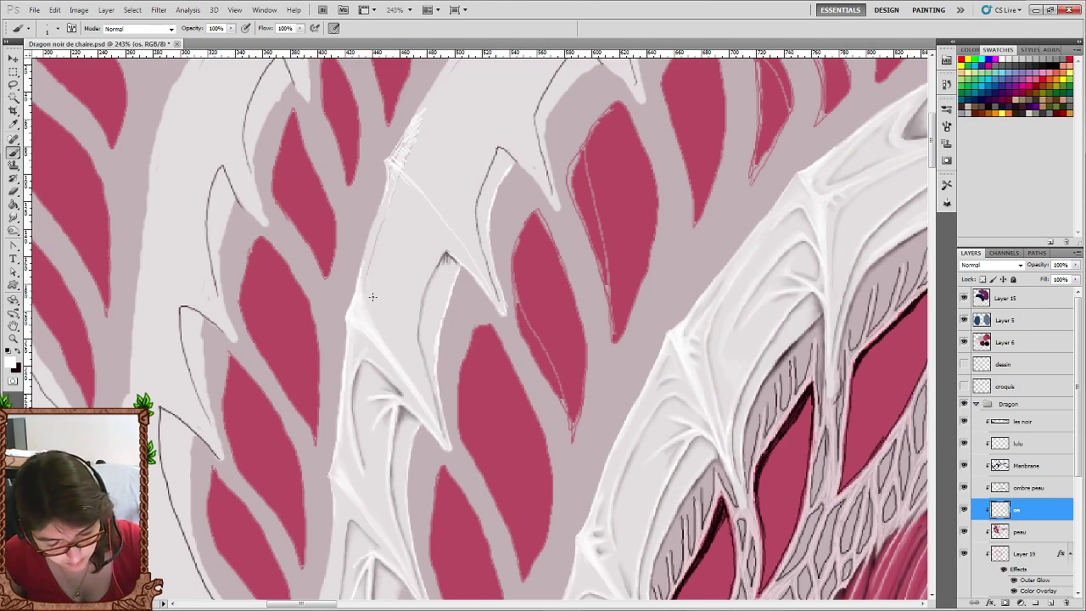
mouse_move(394, 321)
mouse_down()
mouse_move(392, 247)
mouse_move(416, 210)
mouse_up()
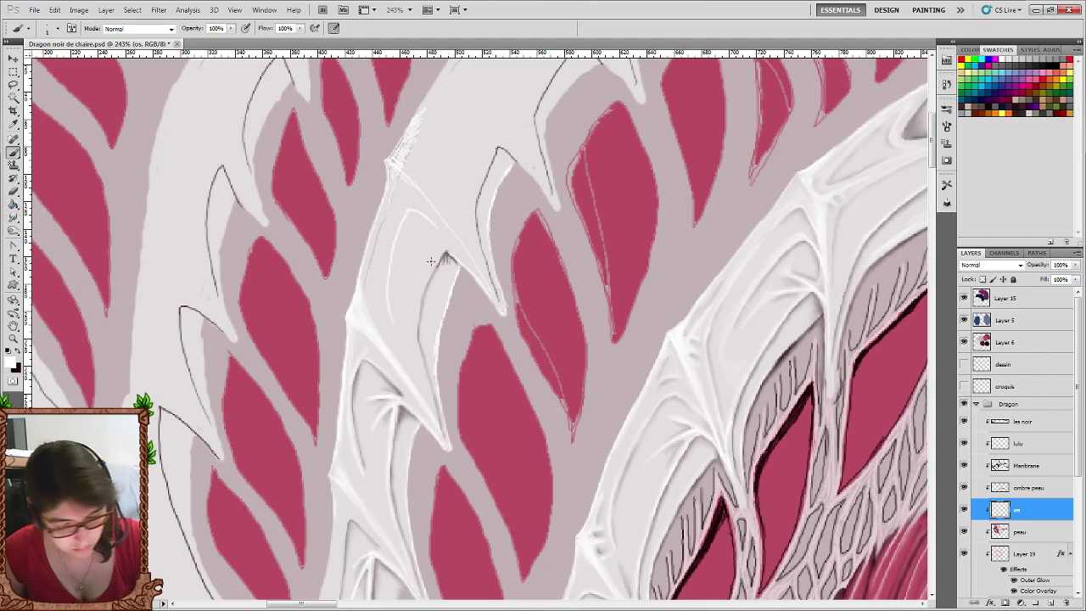
Paint short black shading strokes along the curved struts on the os layer.
key(r)
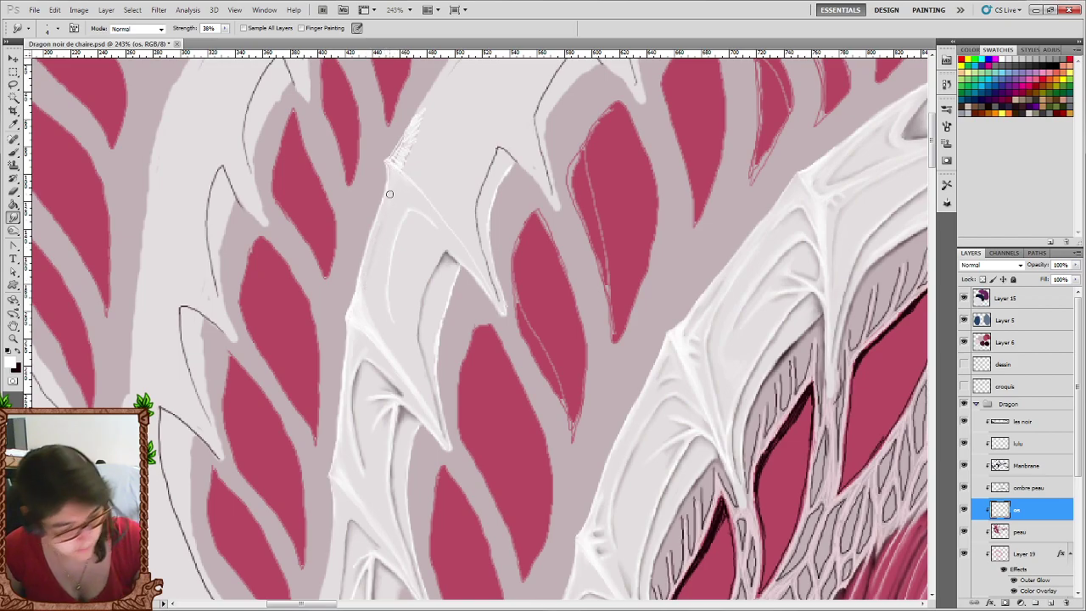
click(16, 153)
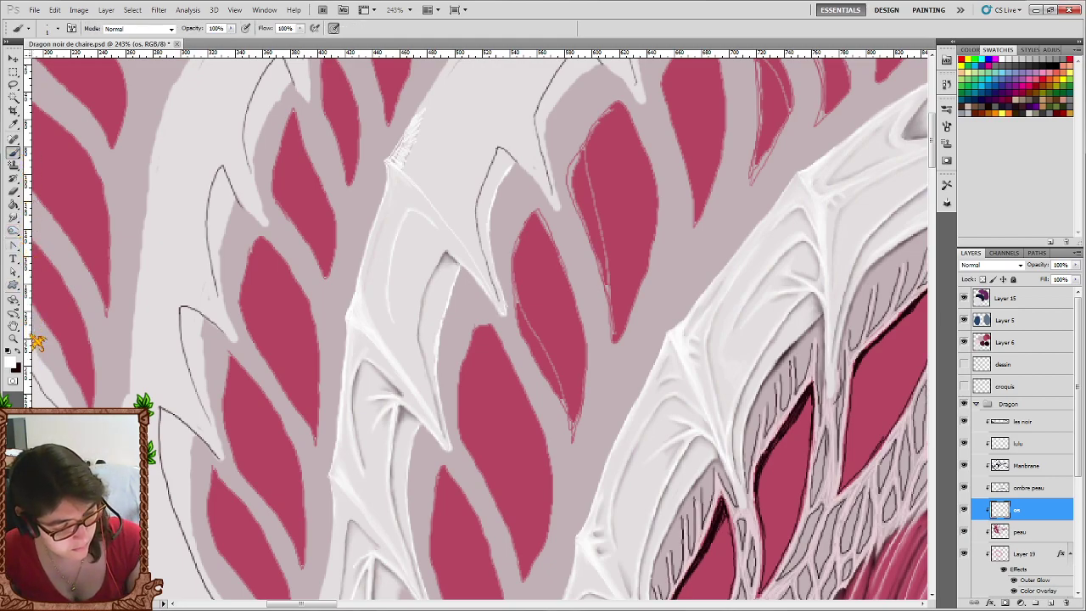
click(20, 359)
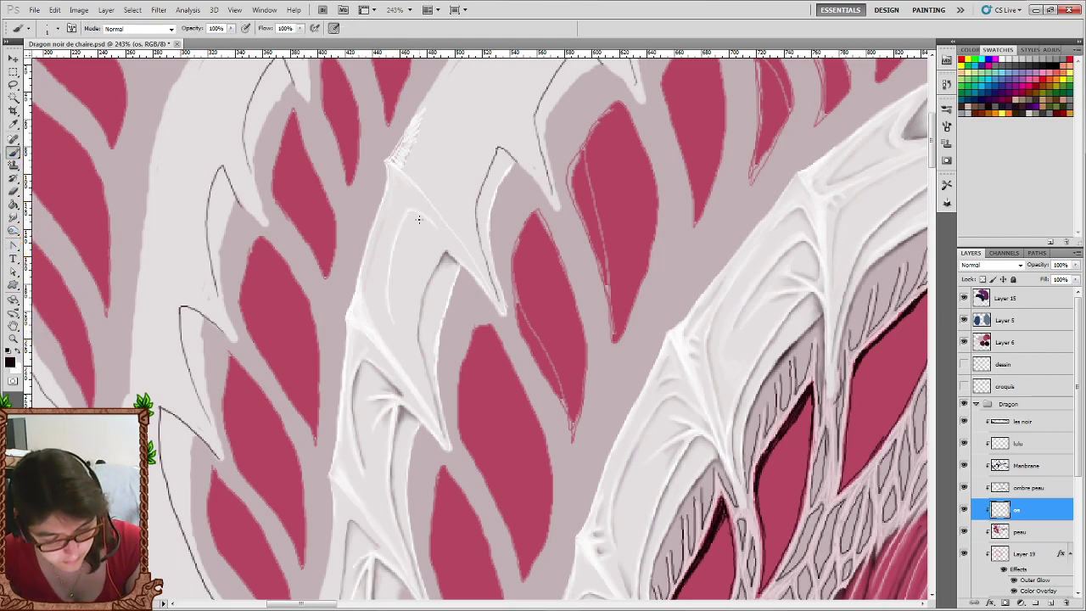
drag(413, 213, 391, 301)
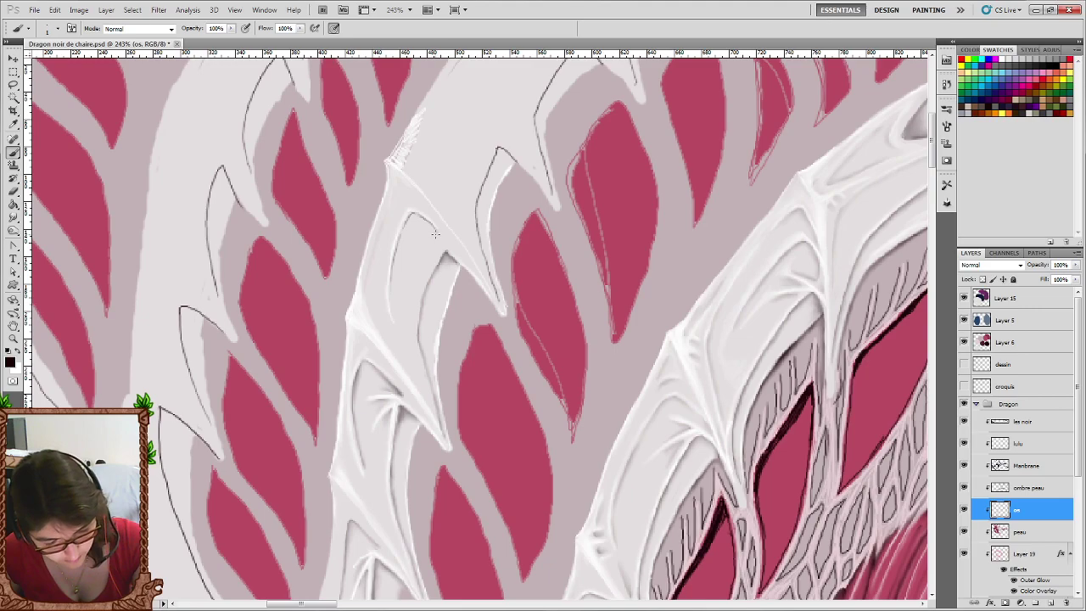
mouse_move(438, 236)
mouse_down()
mouse_move(417, 255)
mouse_move(423, 221)
mouse_up()
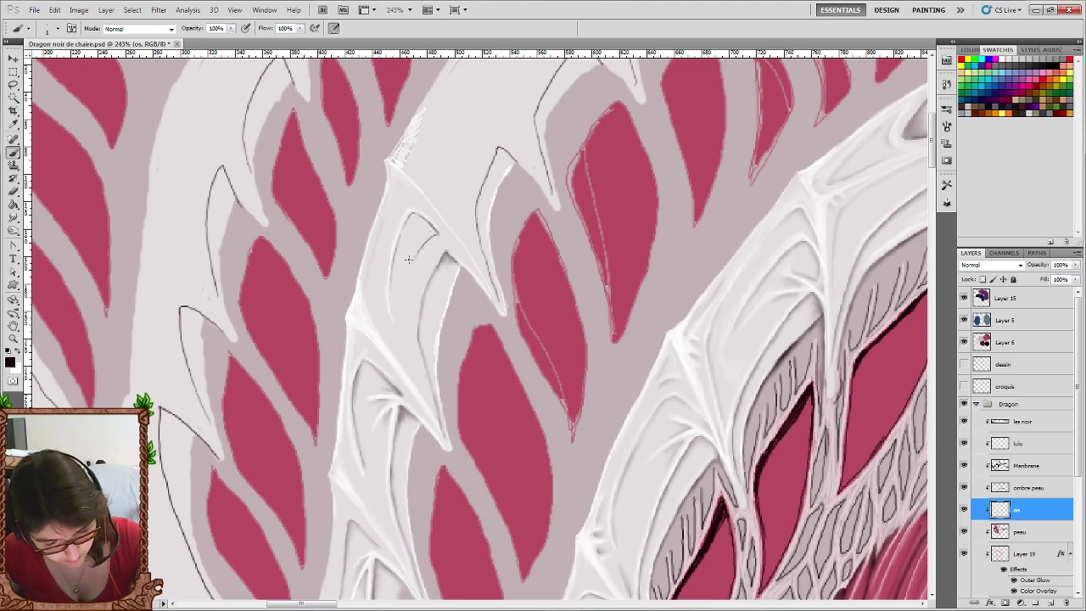
click(19, 220)
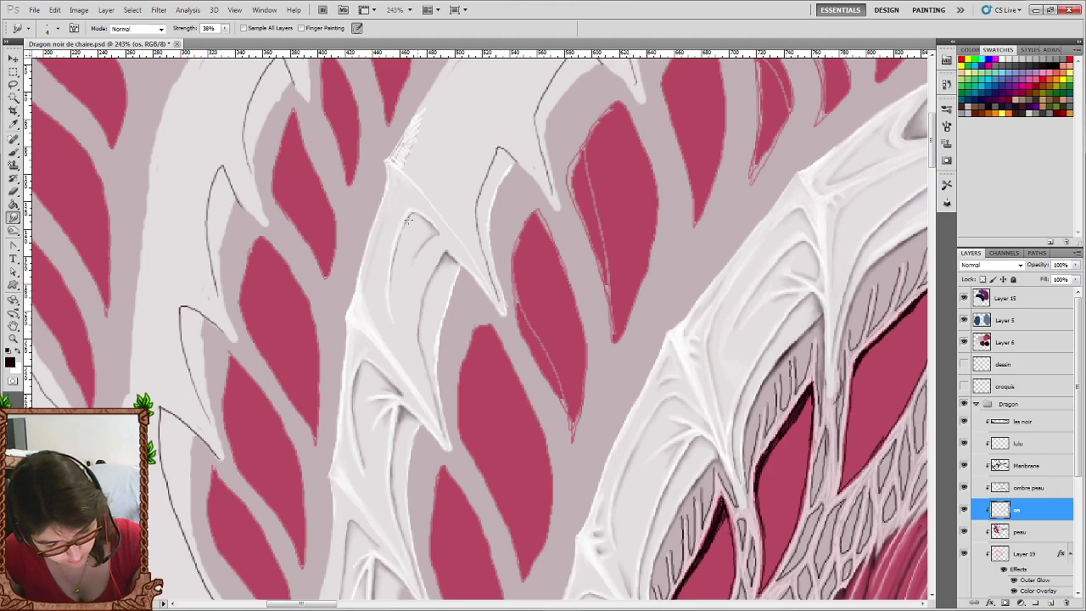
Smudge the curved struts' dark shading softly and return to the white brush.
drag(428, 229, 397, 248)
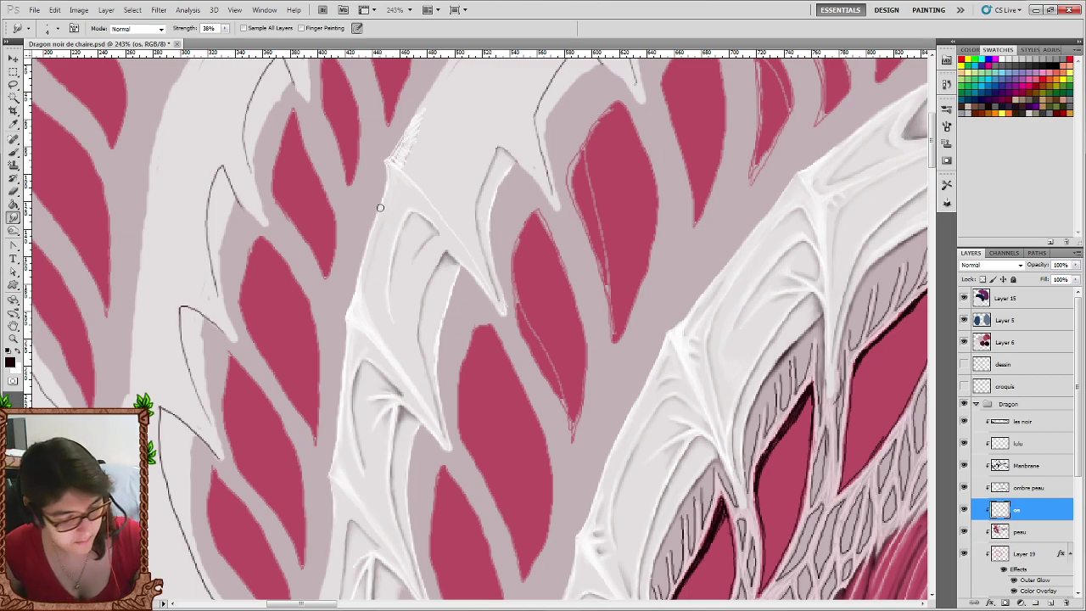
click(19, 356)
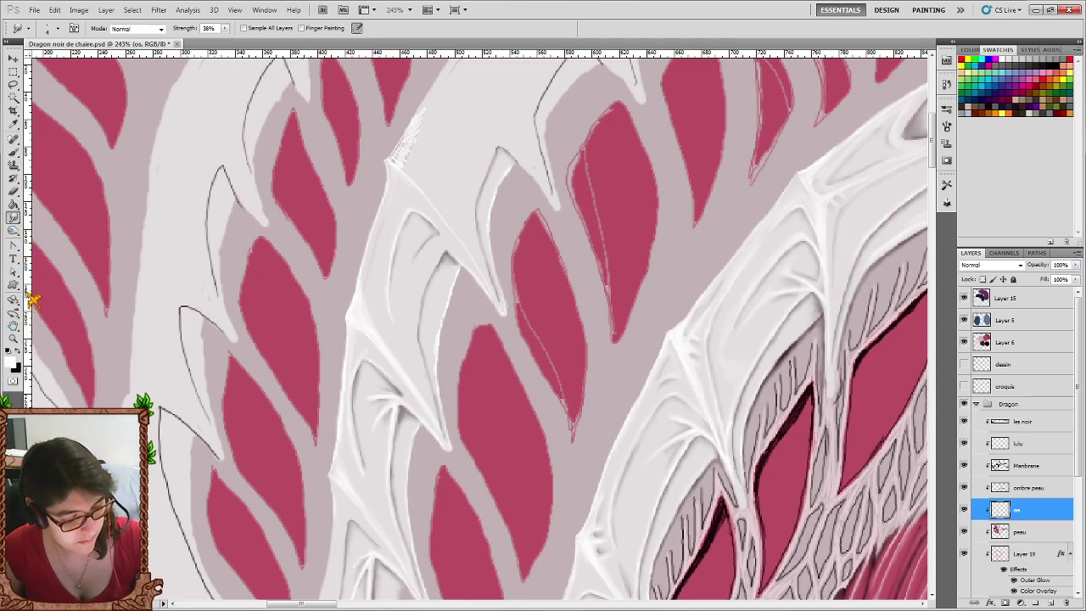
click(14, 152)
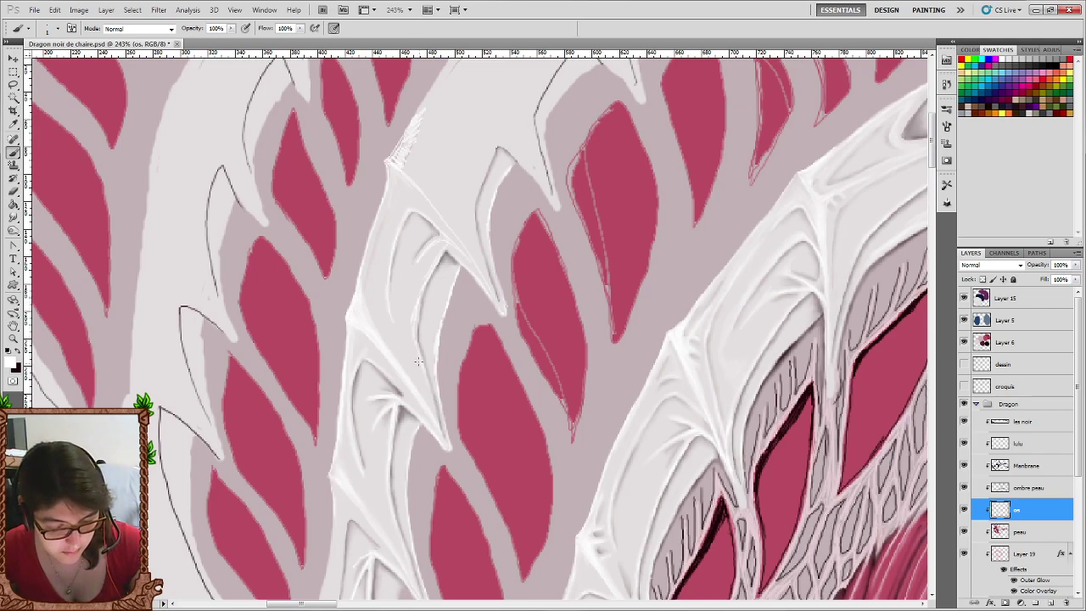
click(14, 217)
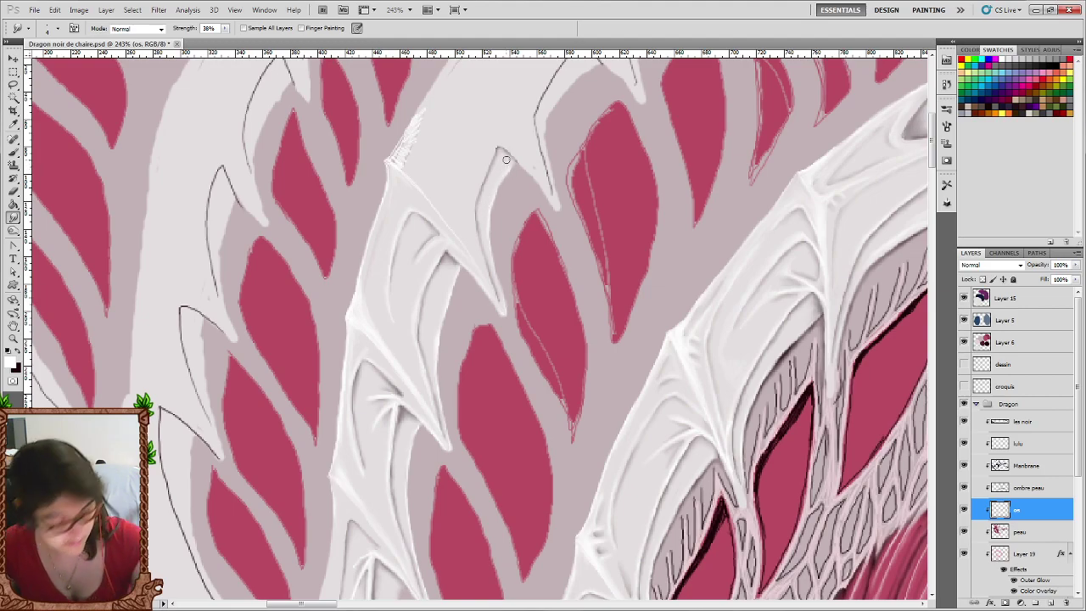
click(16, 151)
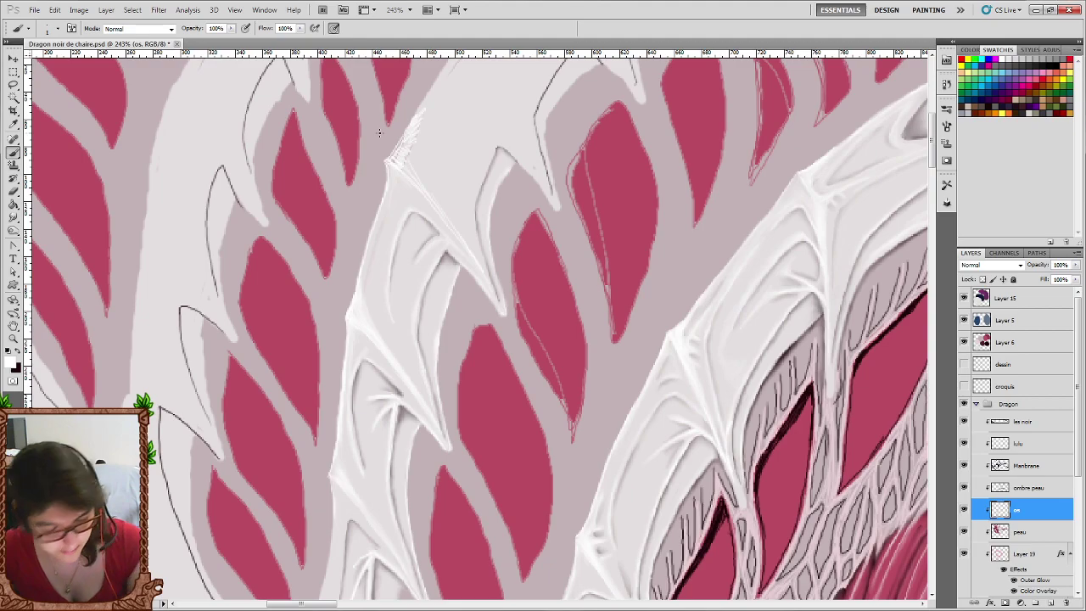
Dab small black pits on the bone ridge and strut of the os layer.
scroll(379, 132, up, 3)
scroll(382, 131, down, 2)
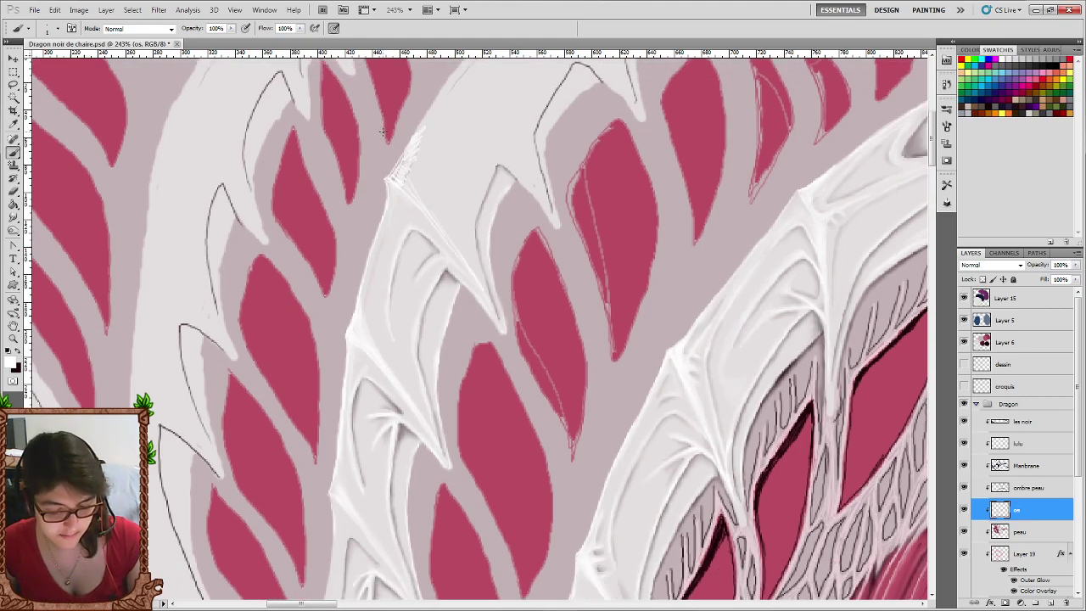
scroll(382, 131, down, 2)
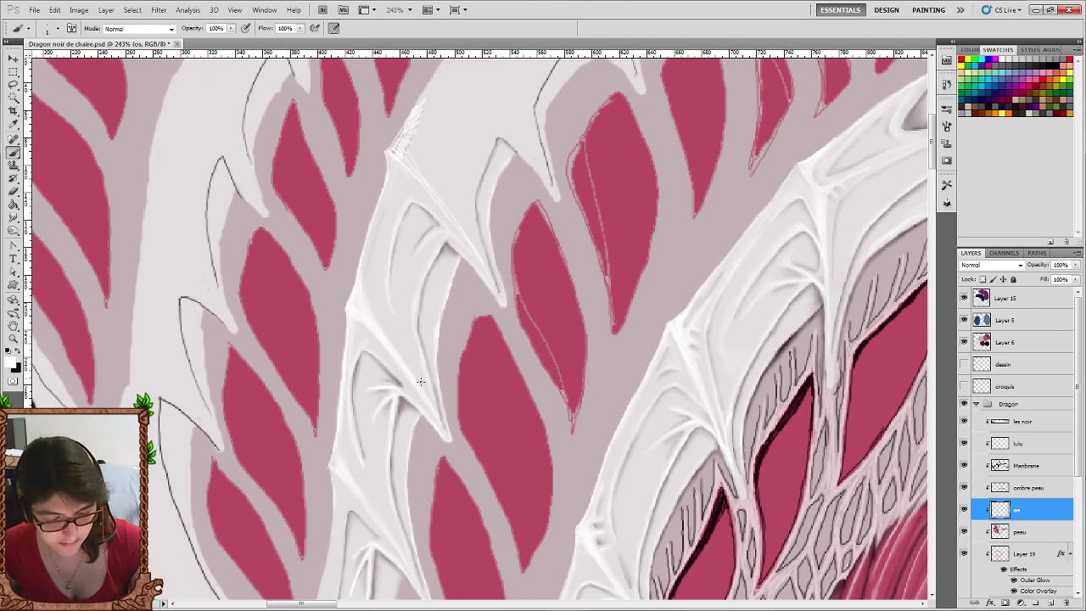
scroll(352, 263, down, 3)
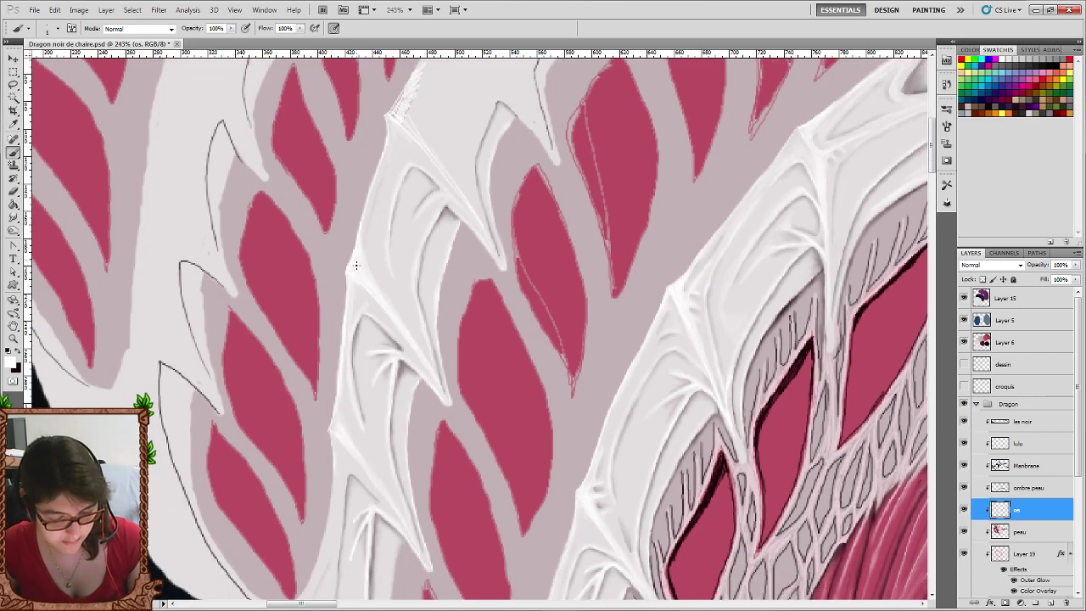
scroll(340, 251, down, 2)
scroll(331, 238, down, 2)
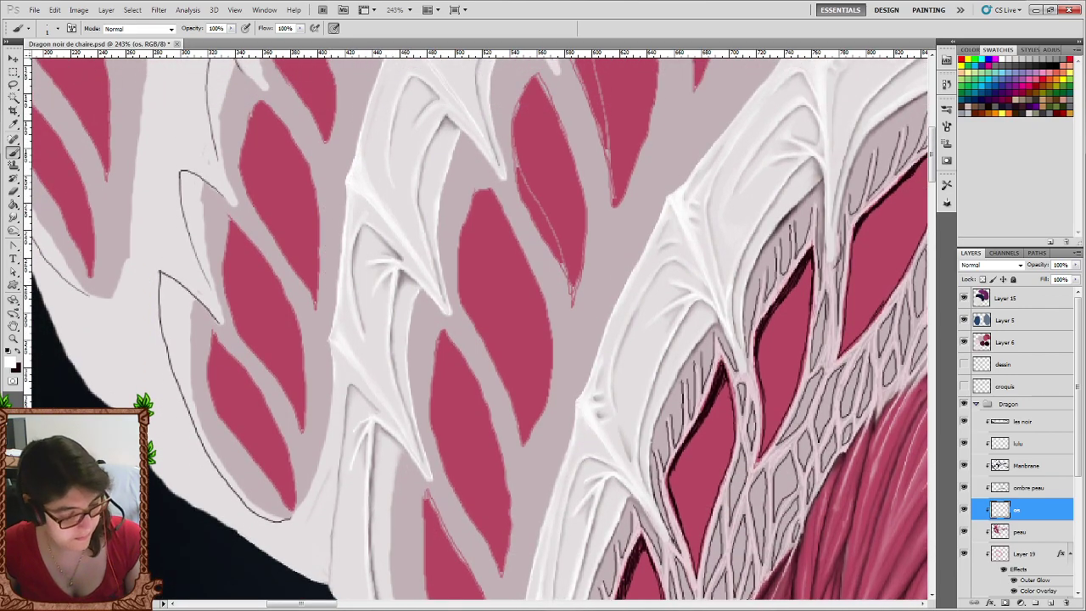
key(x)
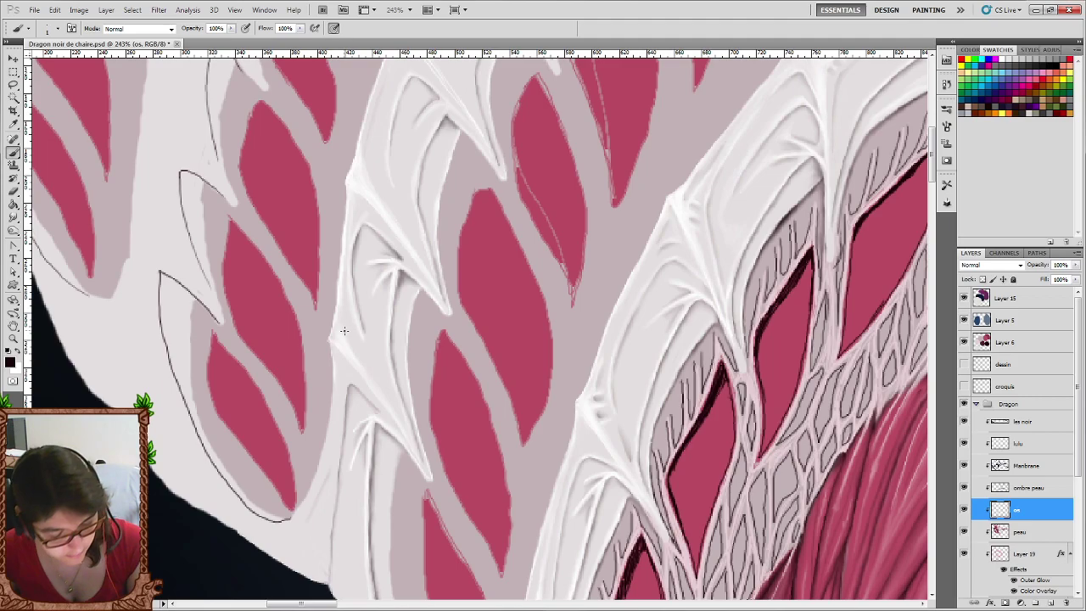
click(352, 346)
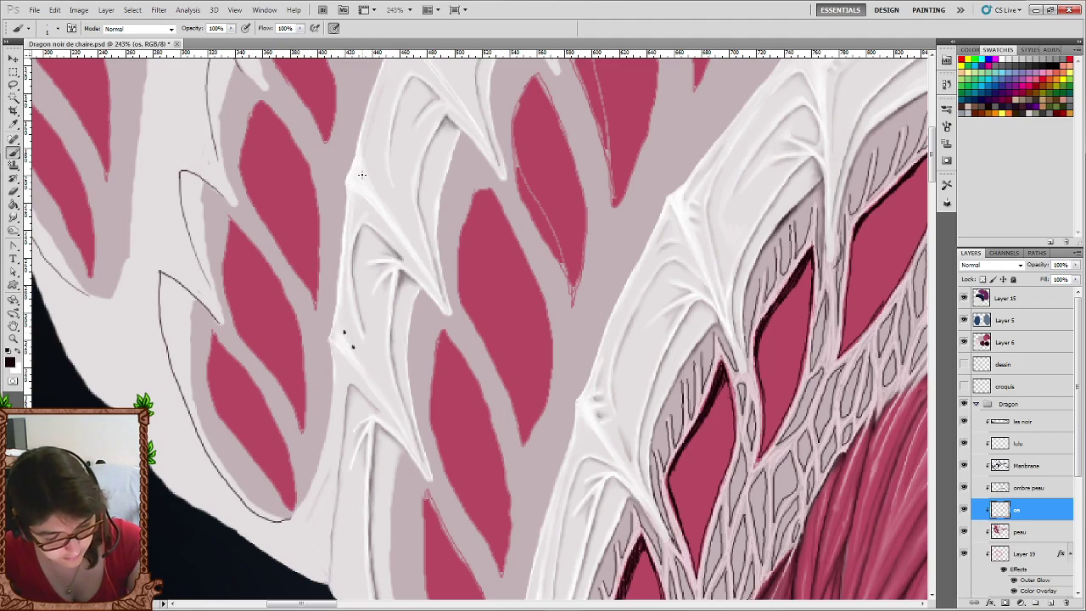
click(375, 186)
scroll(378, 178, up, 1)
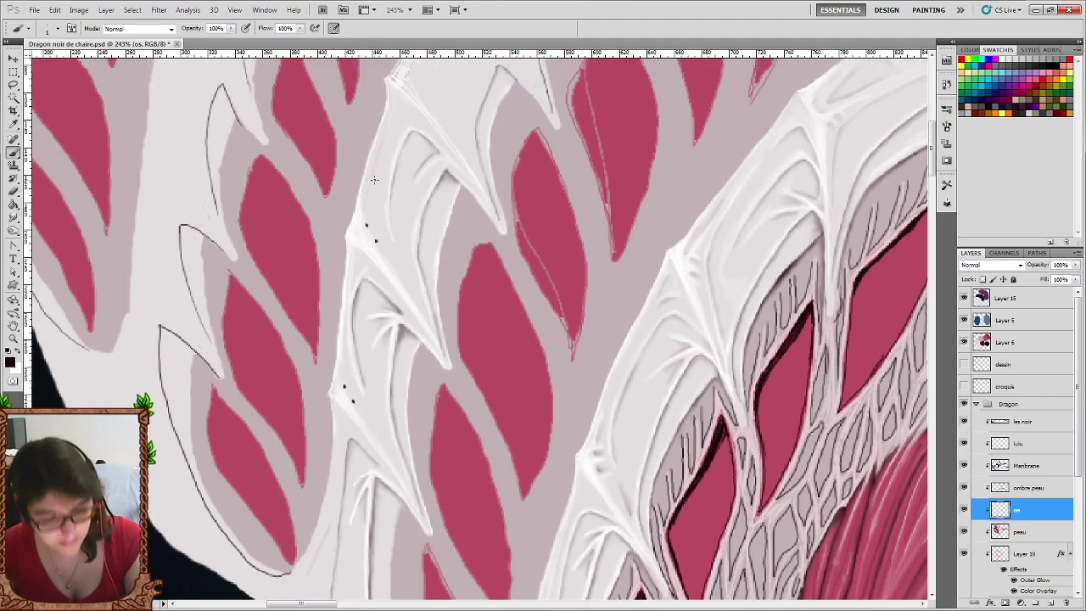
scroll(390, 161, up, 1)
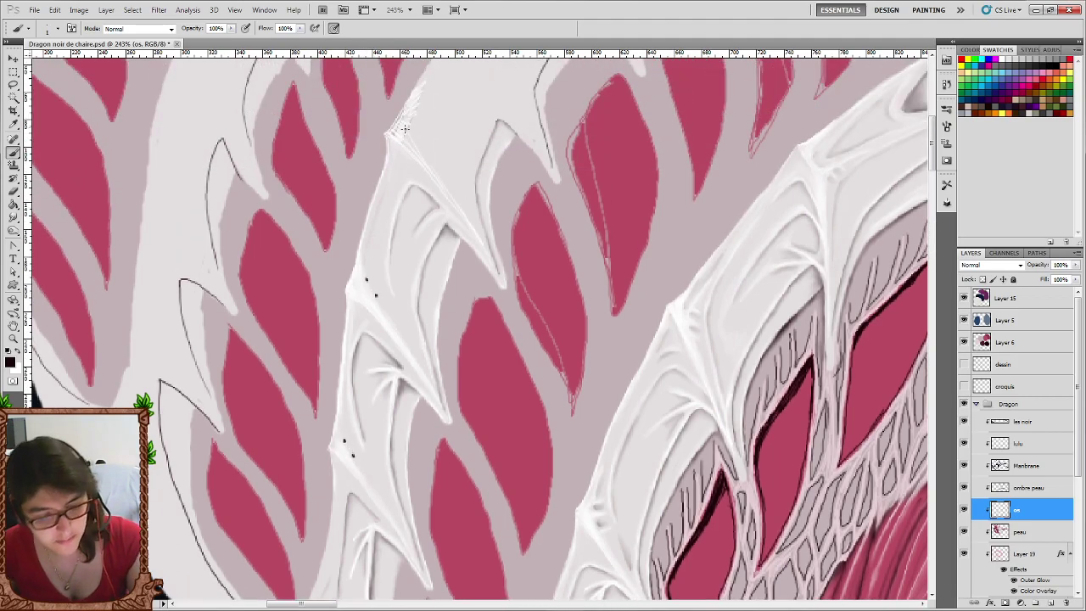
Smudge the dark pits into the white ridge, then return to a black brush.
click(14, 218)
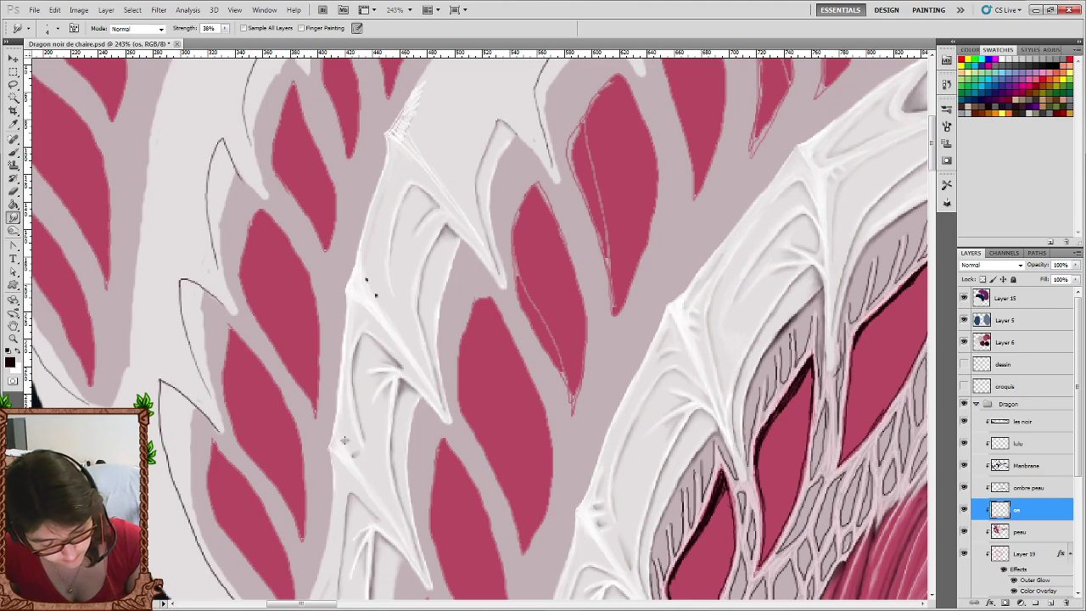
drag(344, 440, 354, 452)
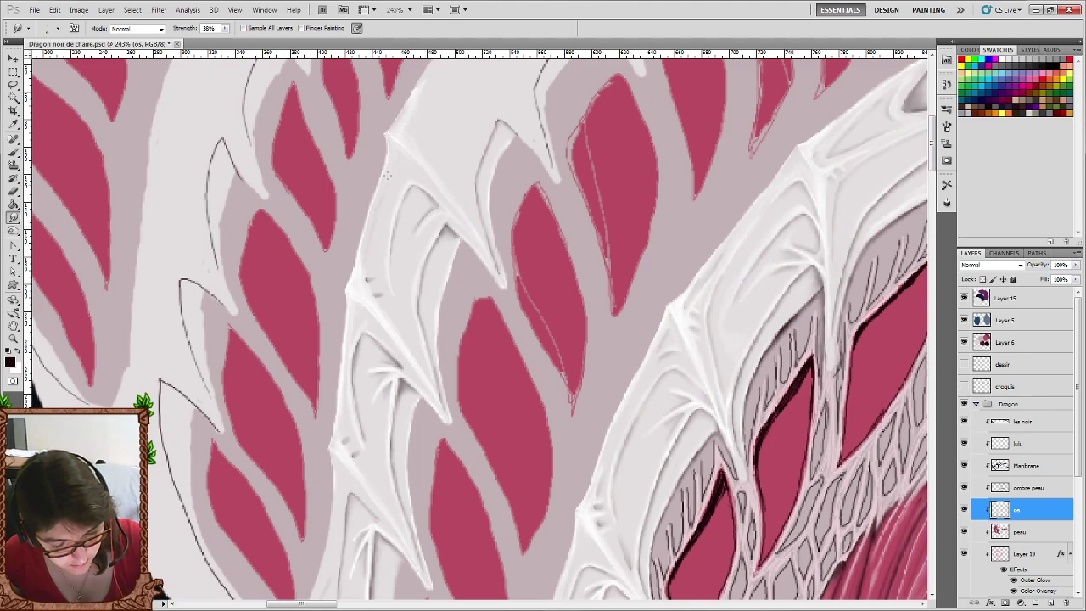
scroll(389, 166, up, 1)
scroll(391, 160, up, 1)
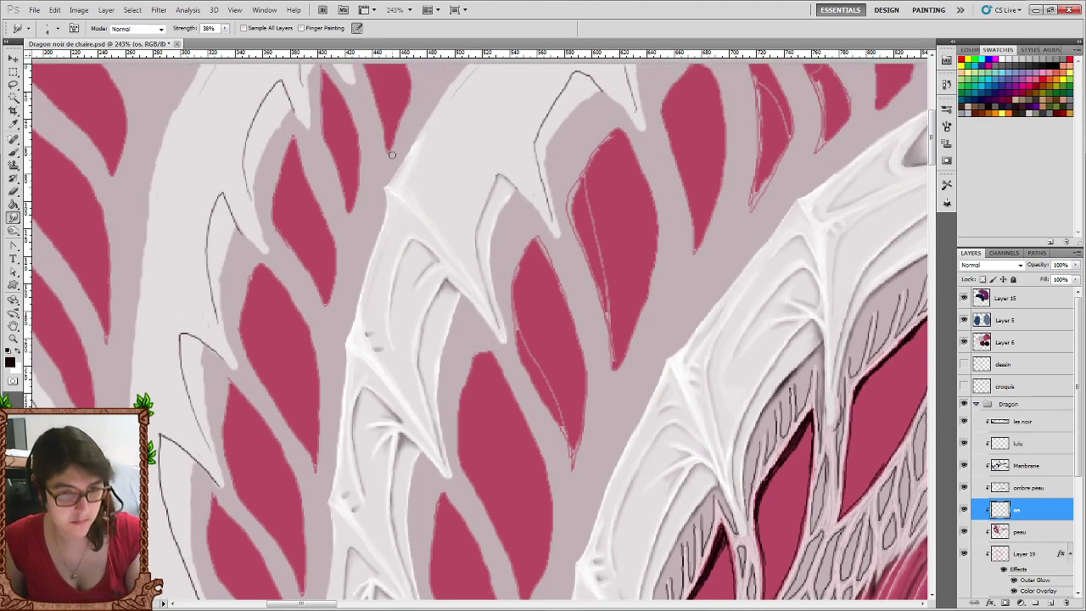
scroll(392, 155, up, 1)
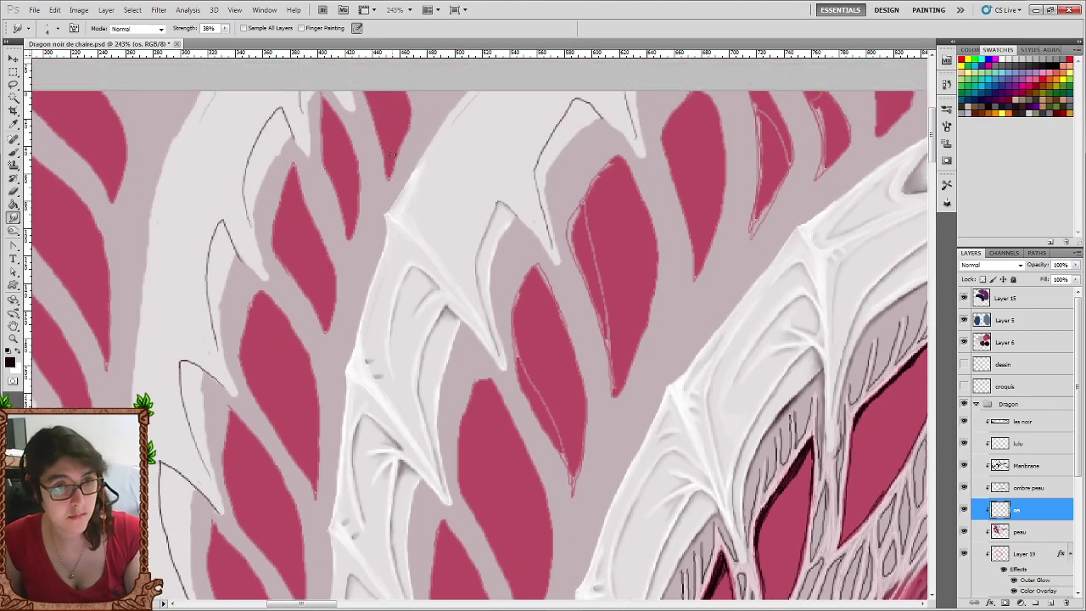
click(14, 151)
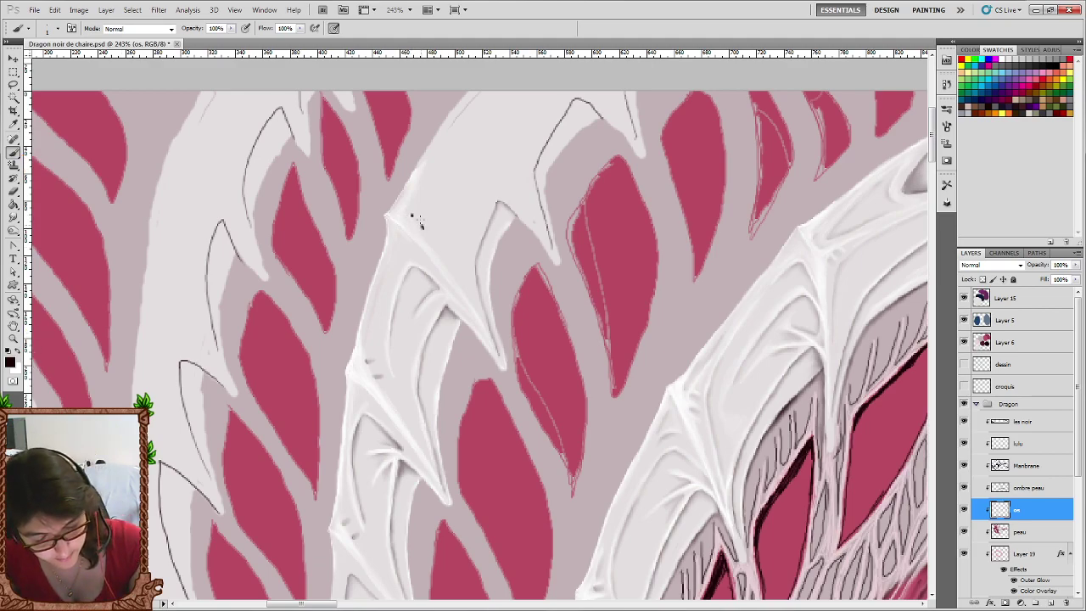
key(r)
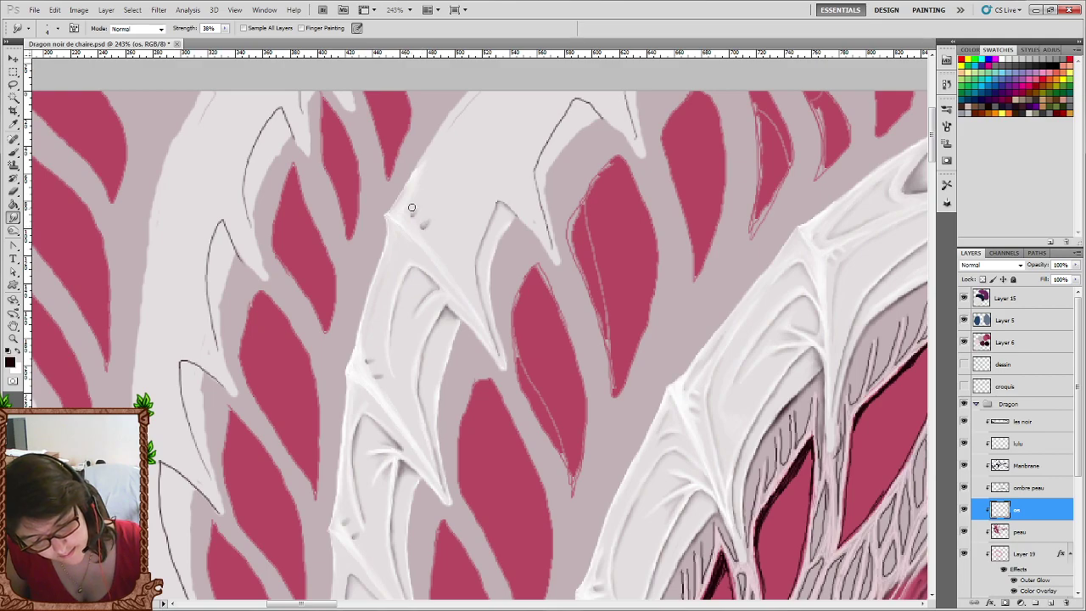
click(14, 151)
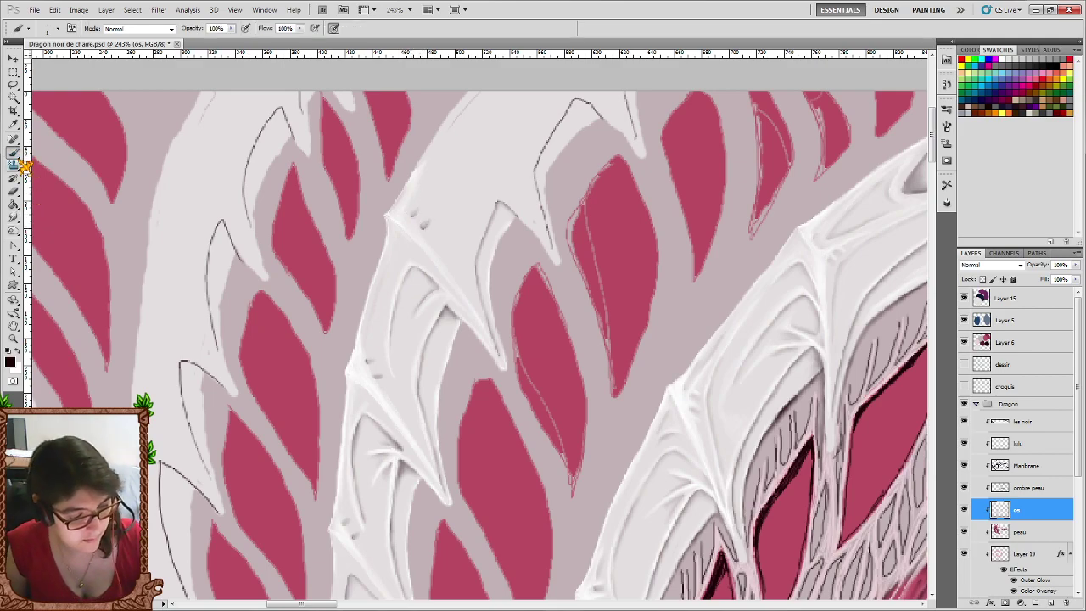
click(20, 355)
scroll(345, 417, down, 1)
scroll(346, 418, down, 1)
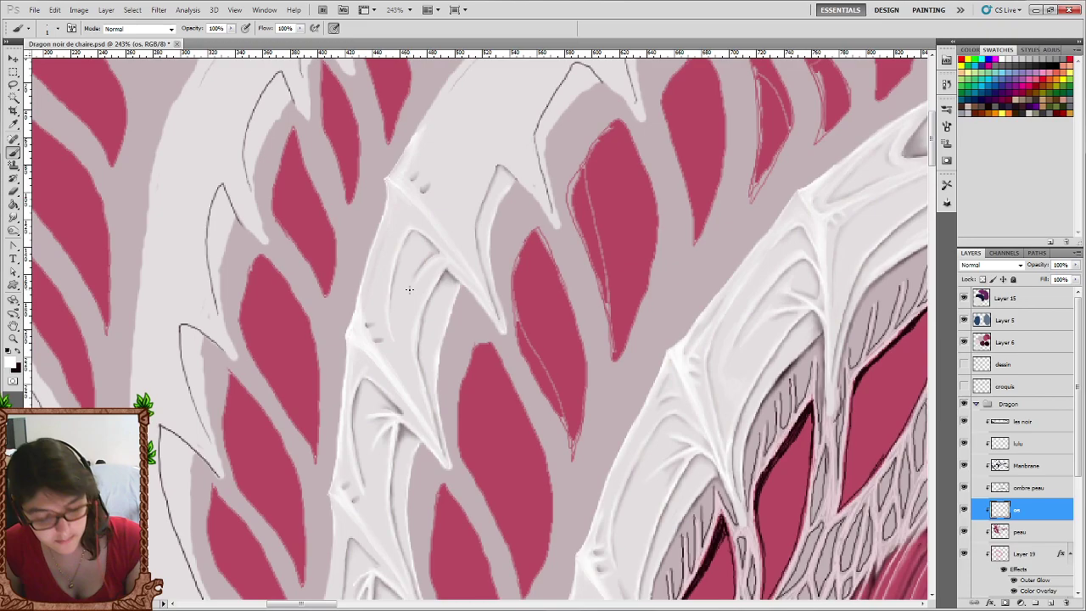
scroll(346, 418, down, 2)
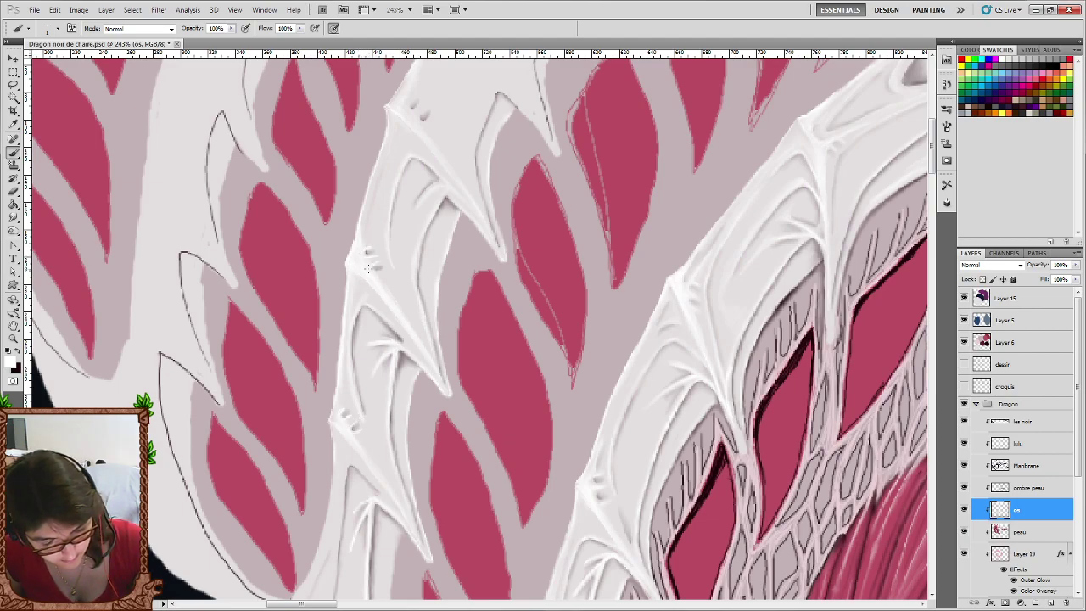
scroll(373, 261, up, 1)
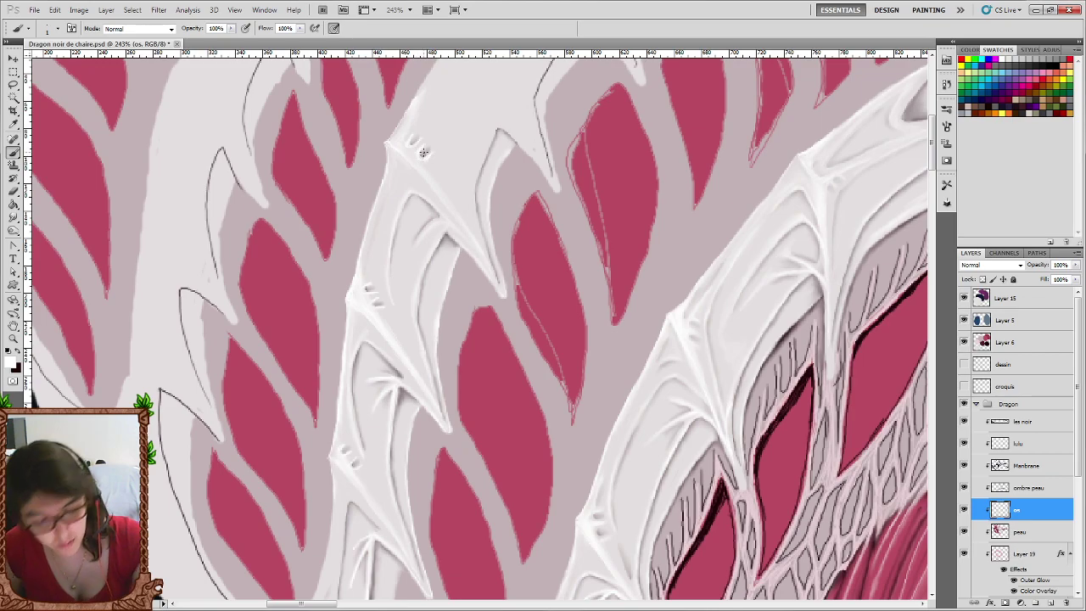
Soften the new pits with the Smudge tool while moving up the struts.
click(14, 218)
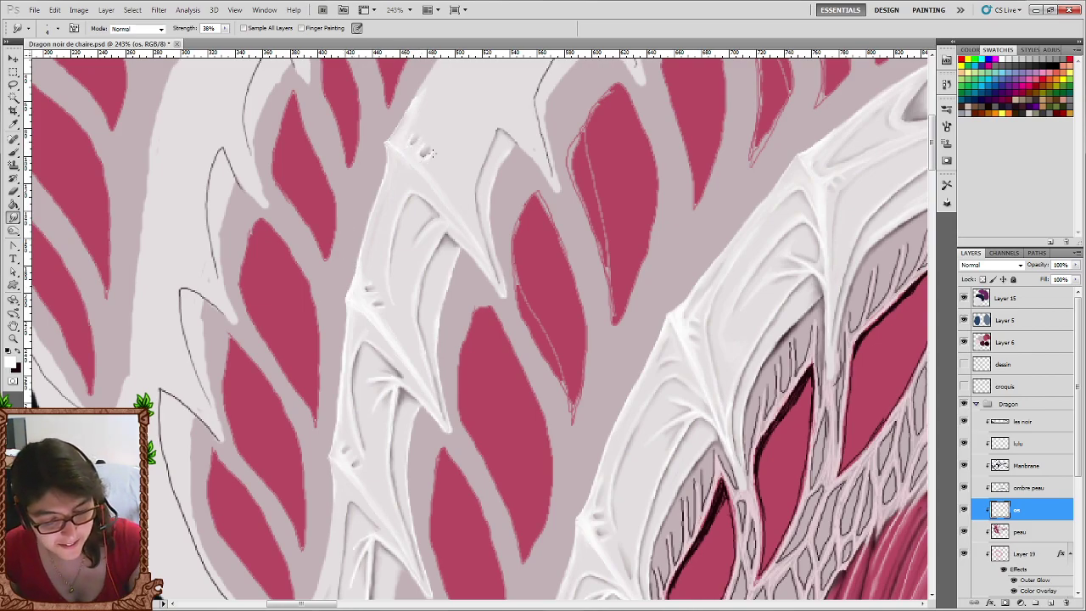
scroll(459, 187, up, 1)
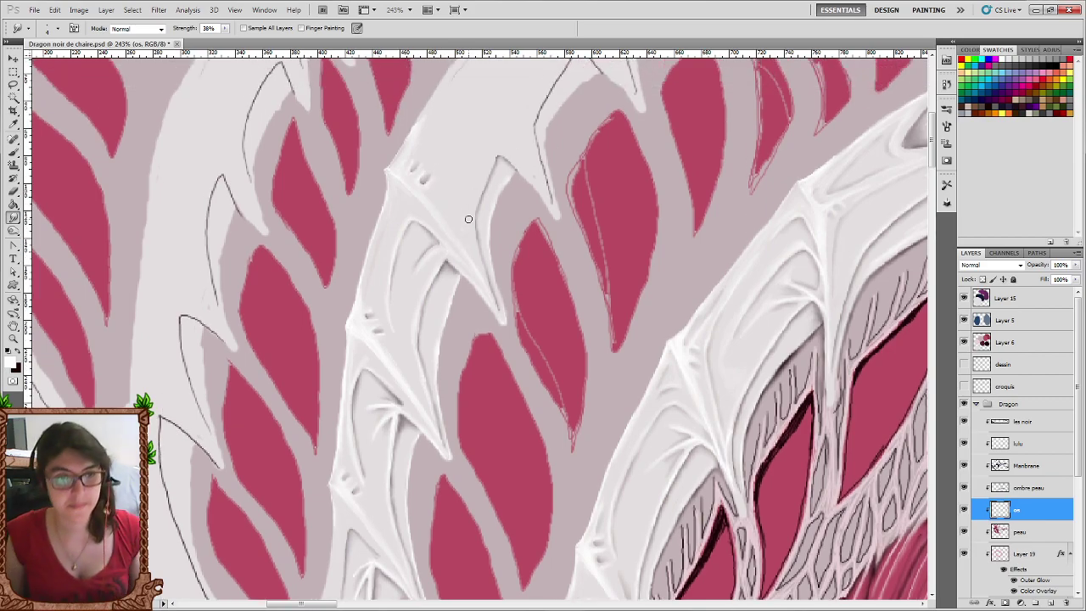
scroll(471, 212, up, 1)
scroll(488, 201, up, 1)
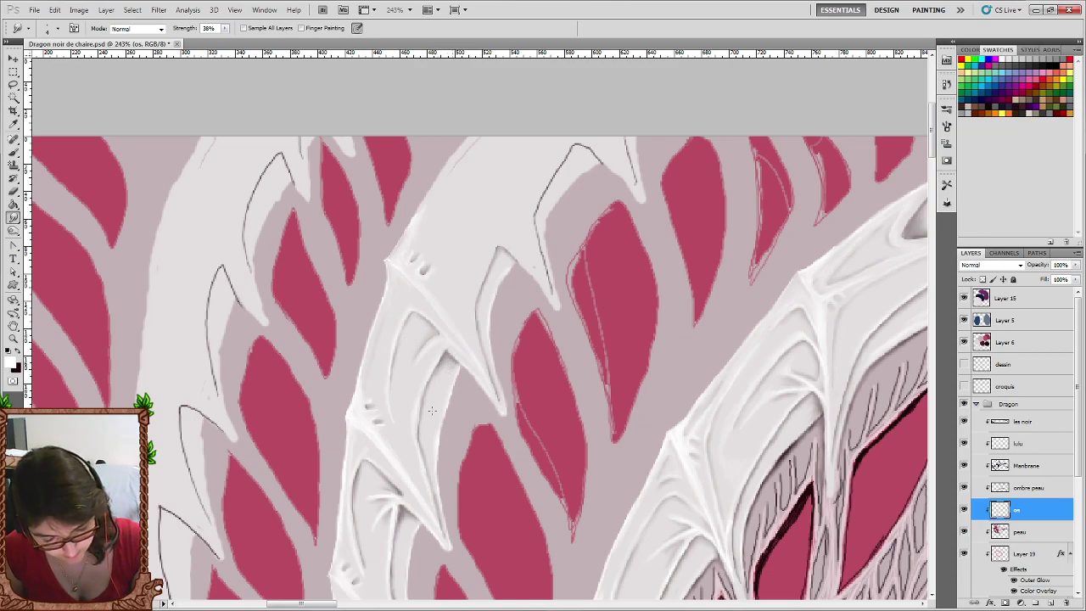
scroll(424, 442, up, 1)
scroll(424, 442, up, 2)
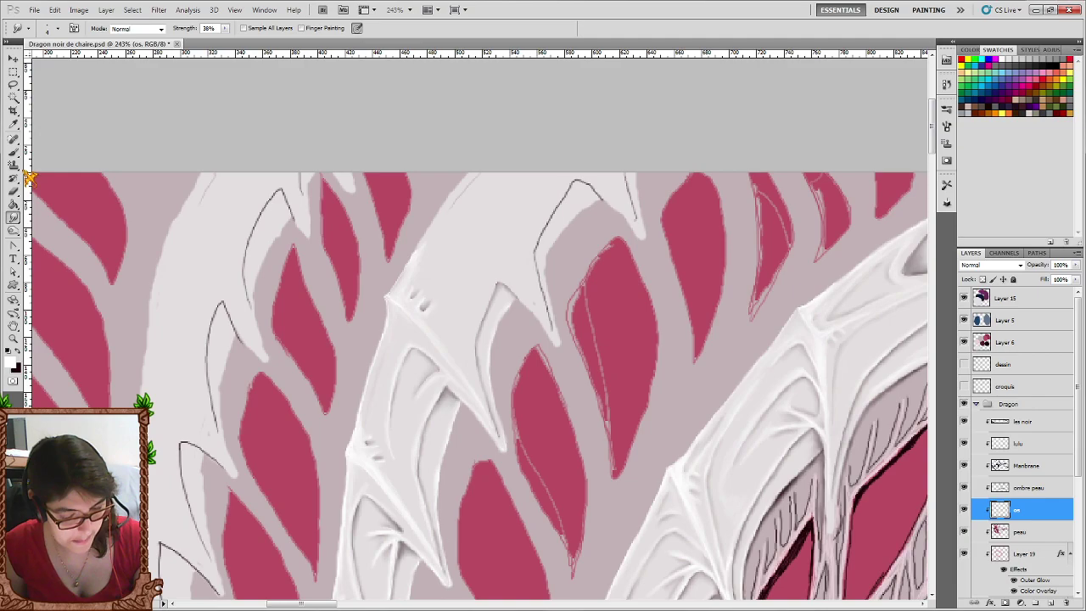
Paint thin dark edge strokes on the upper bone and smudge them into the strut.
click(20, 153)
click(22, 348)
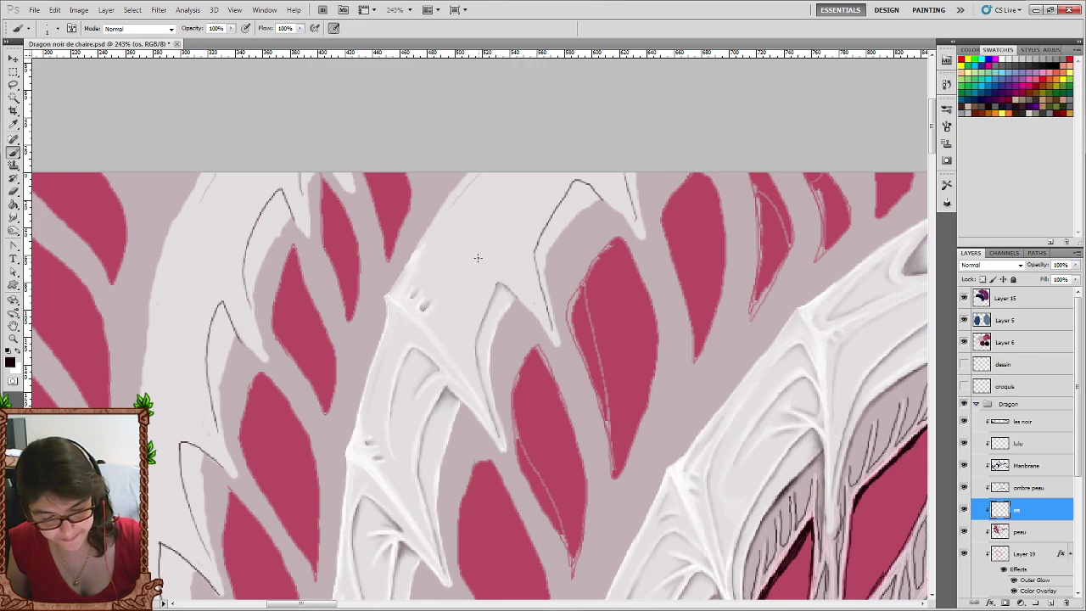
drag(488, 269, 463, 250)
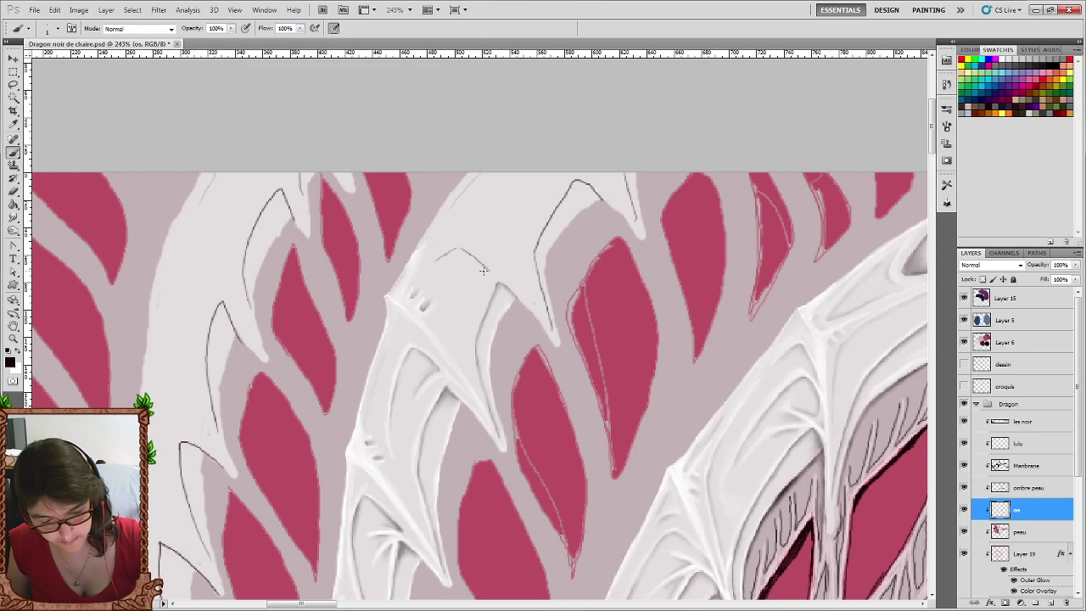
drag(483, 271, 465, 275)
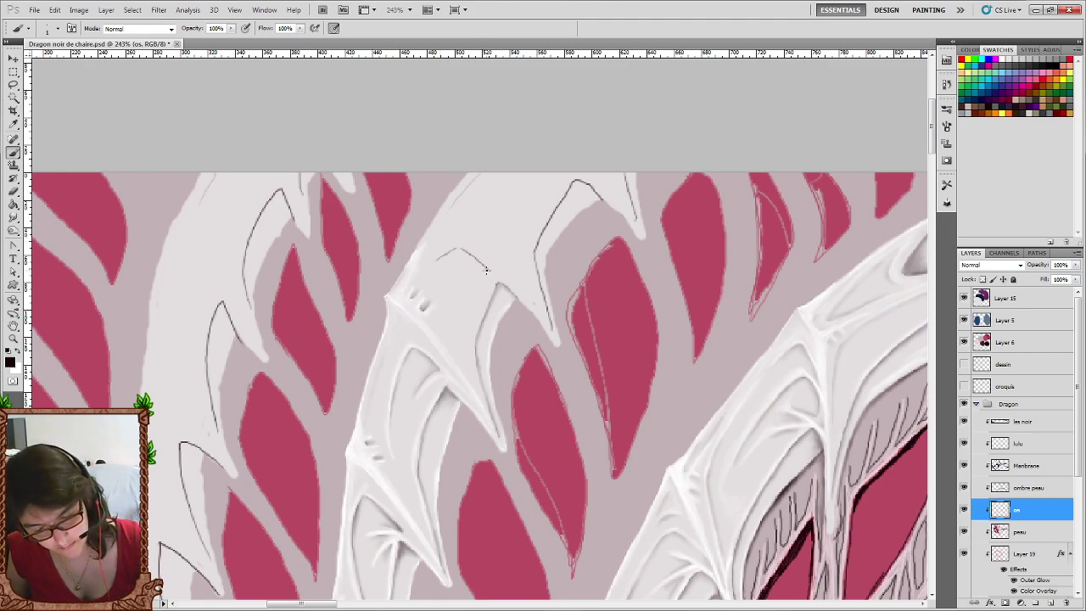
drag(488, 270, 466, 293)
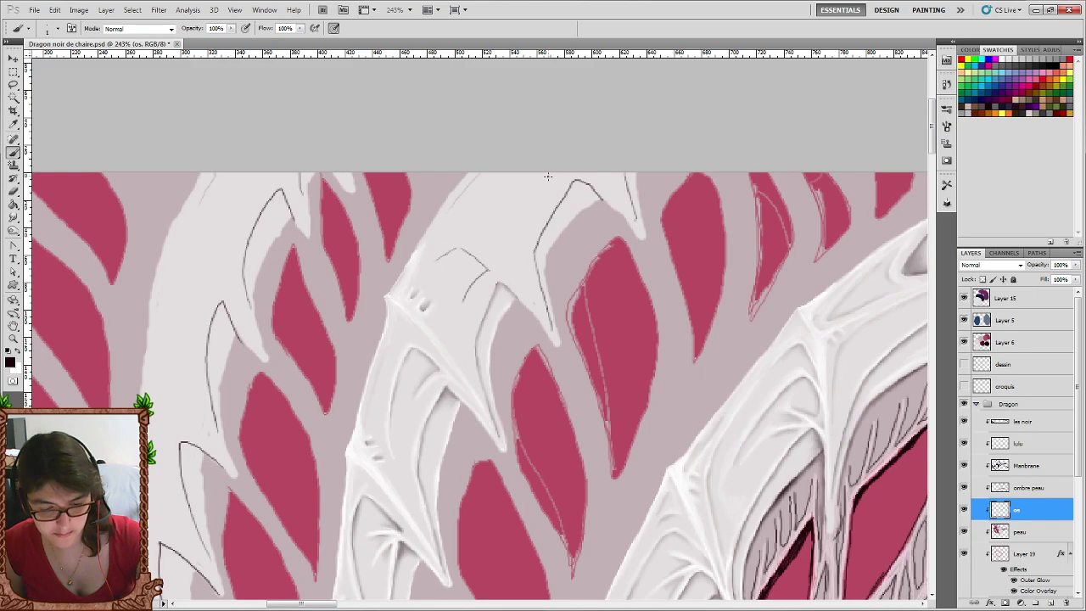
drag(511, 176, 499, 178)
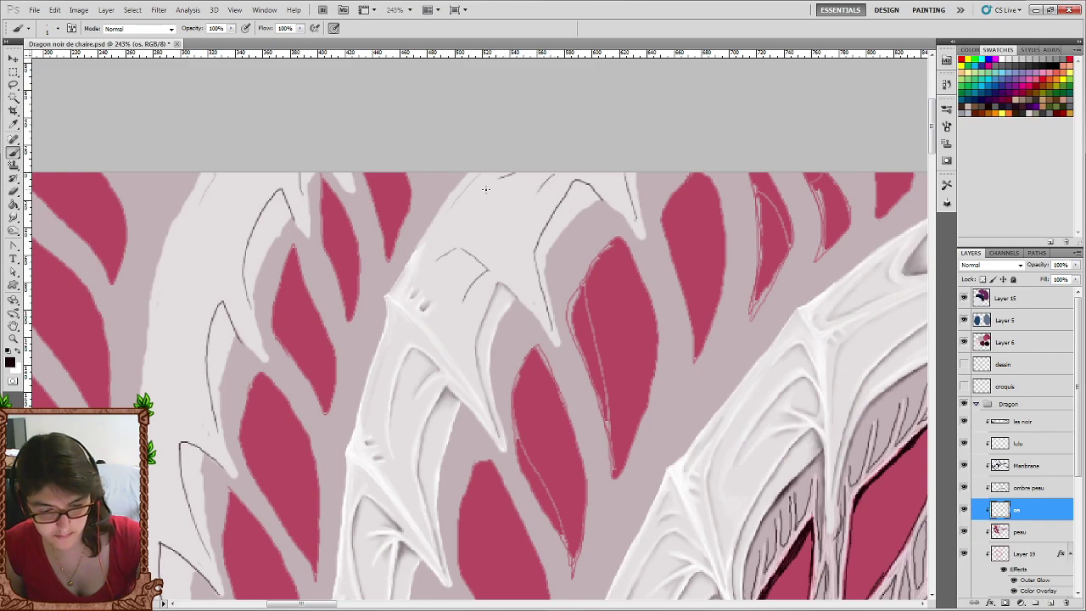
click(13, 217)
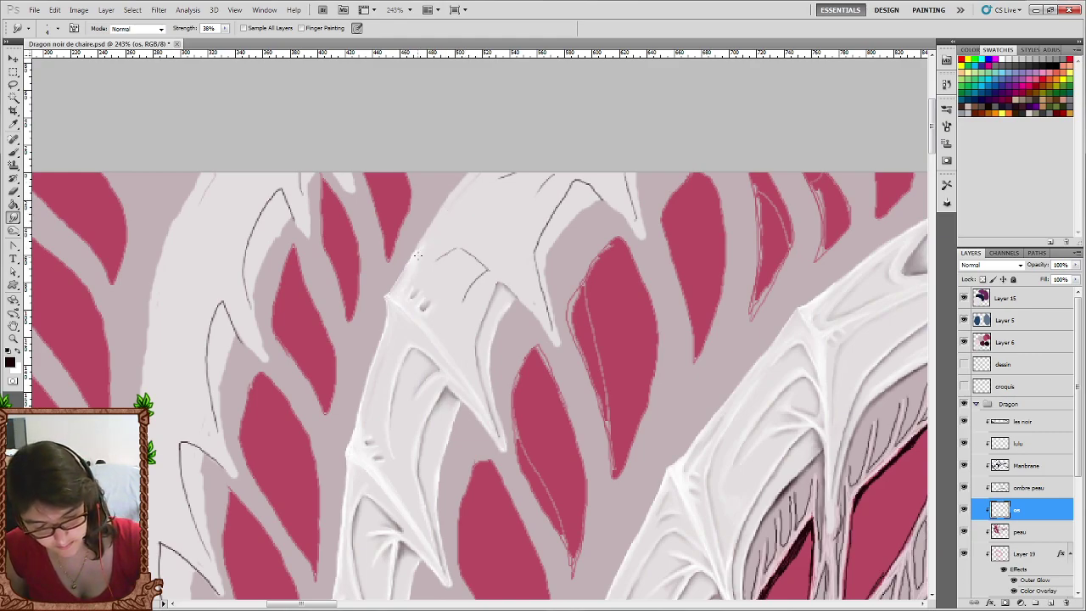
drag(463, 255, 475, 264)
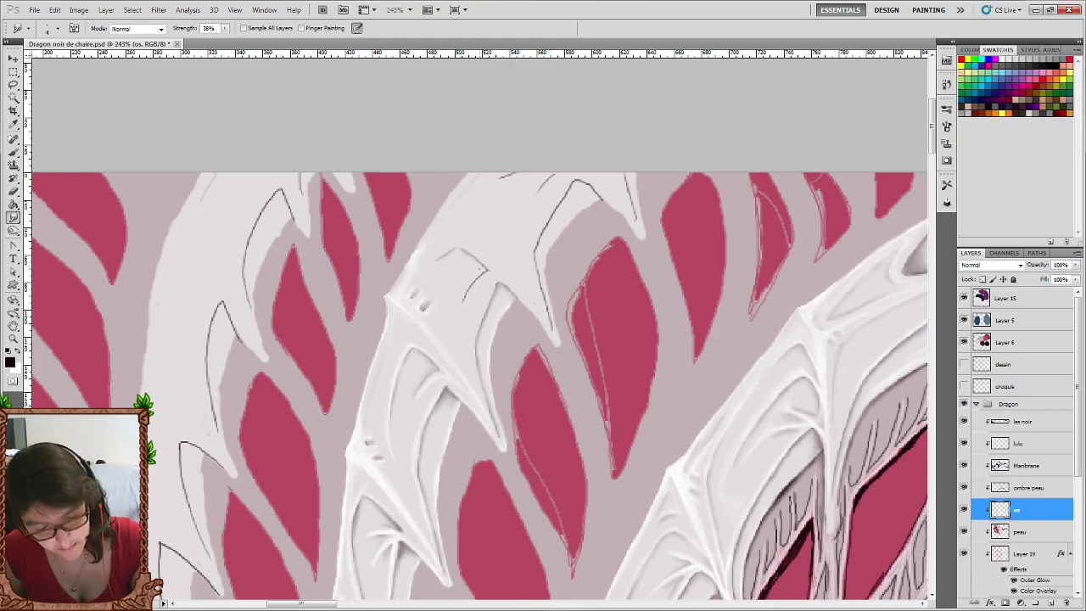
click(481, 270)
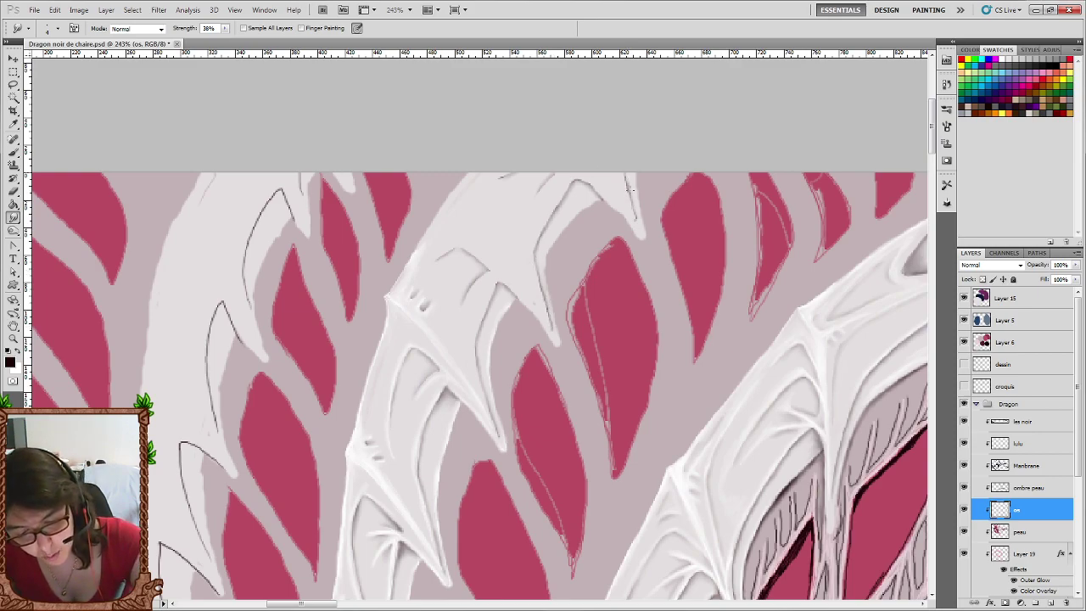
Make white the foreground colour and zoom out to 23.5% to review the whole dragon.
click(18, 351)
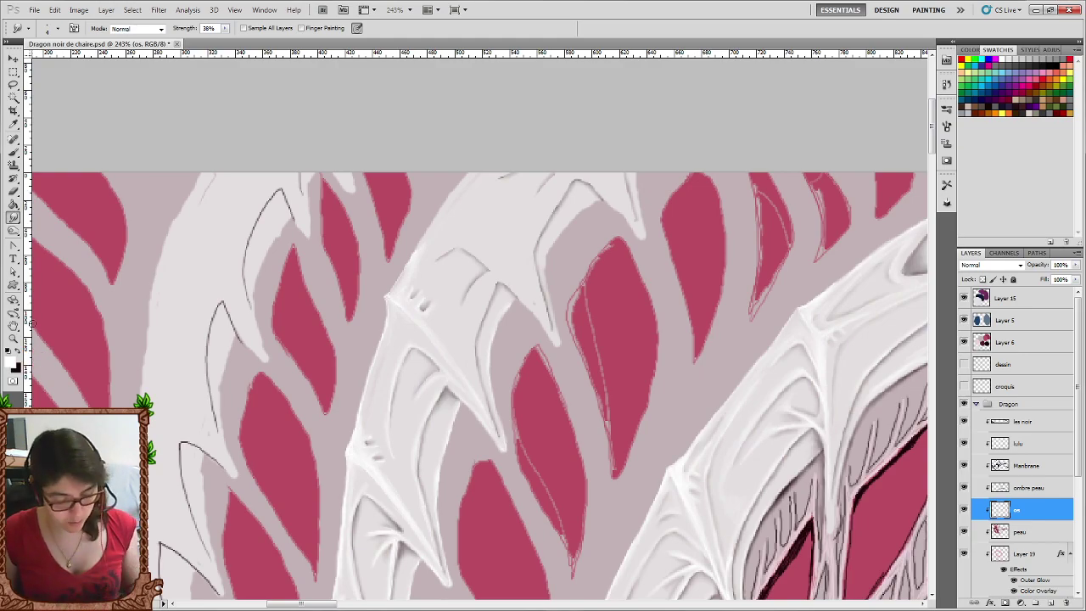
scroll(718, 322, down, 3)
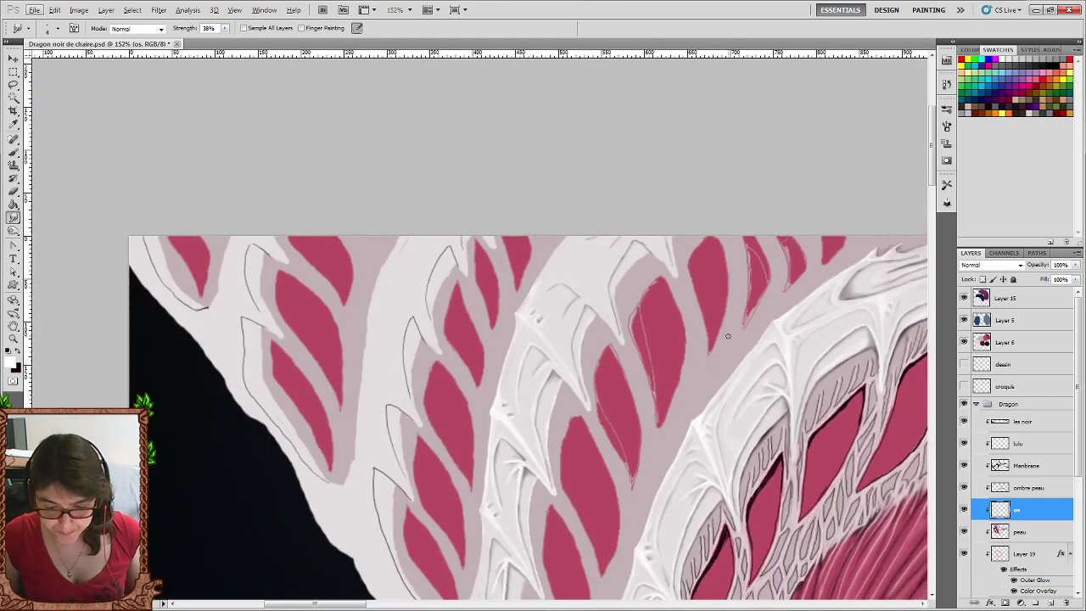
scroll(729, 340, down, 3)
scroll(729, 340, right, 3)
scroll(713, 337, right, 3)
scroll(692, 335, right, 3)
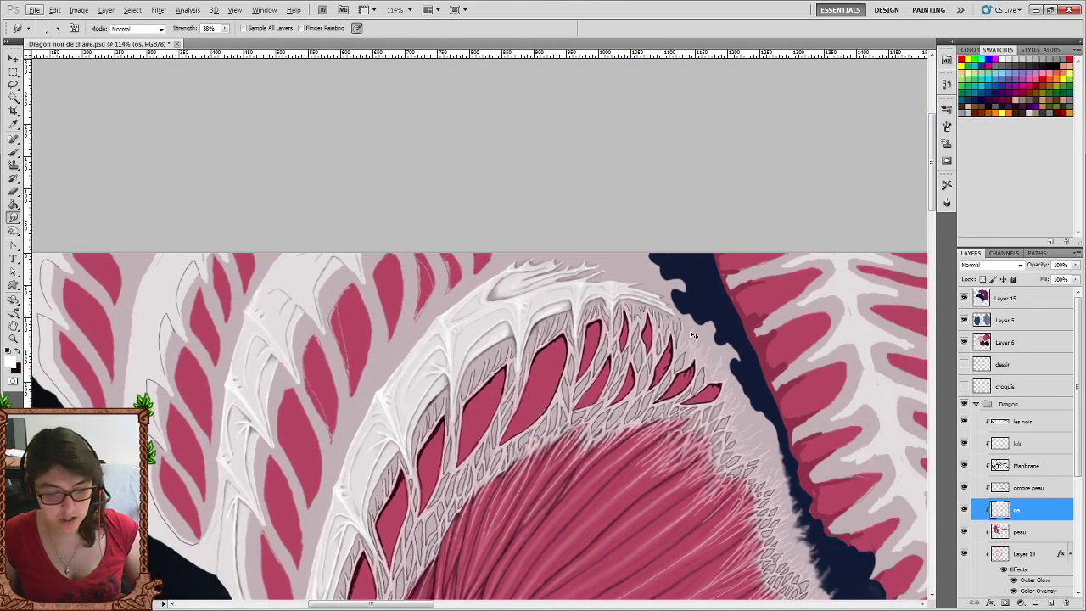
scroll(685, 375, down, 3)
scroll(679, 350, down, 2)
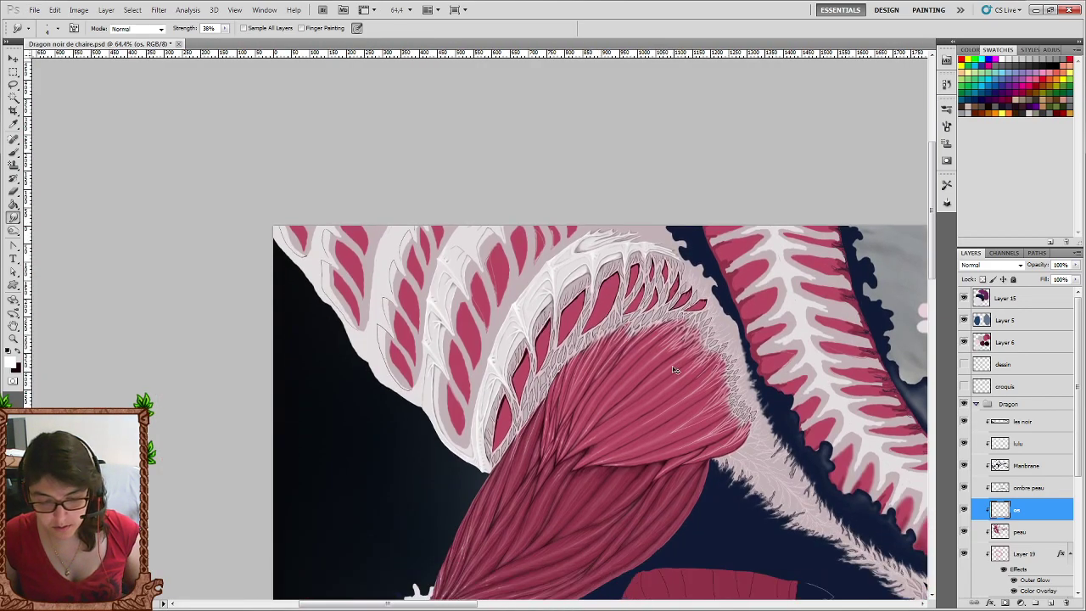
scroll(679, 351, up, 1)
scroll(679, 351, right, 2)
scroll(675, 343, down, 2)
scroll(670, 337, down, 3)
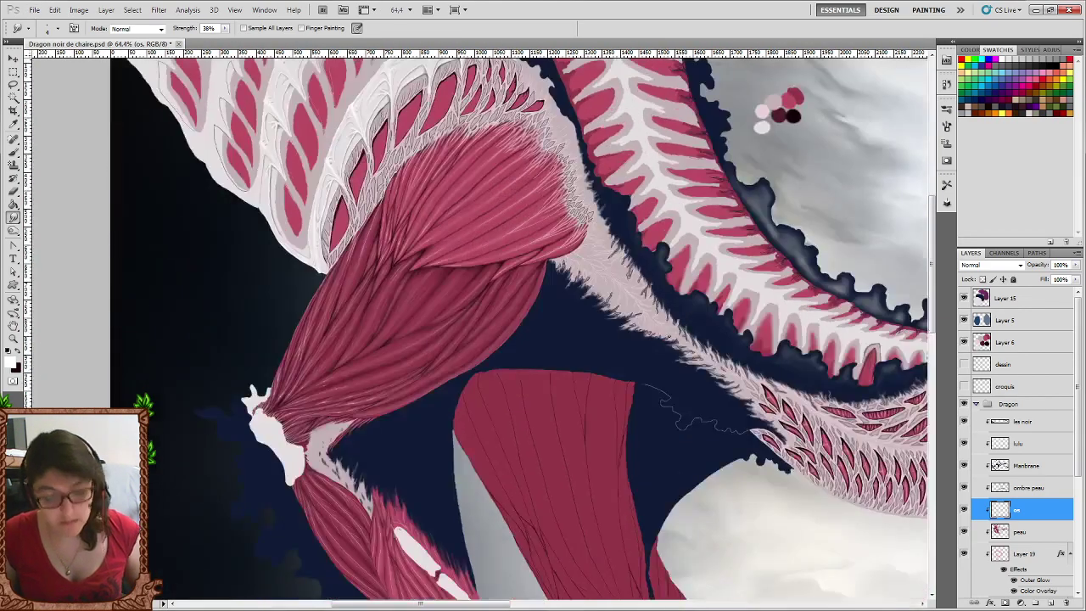
scroll(666, 331, down, 1)
scroll(664, 327, right, 2)
scroll(661, 321, right, 1)
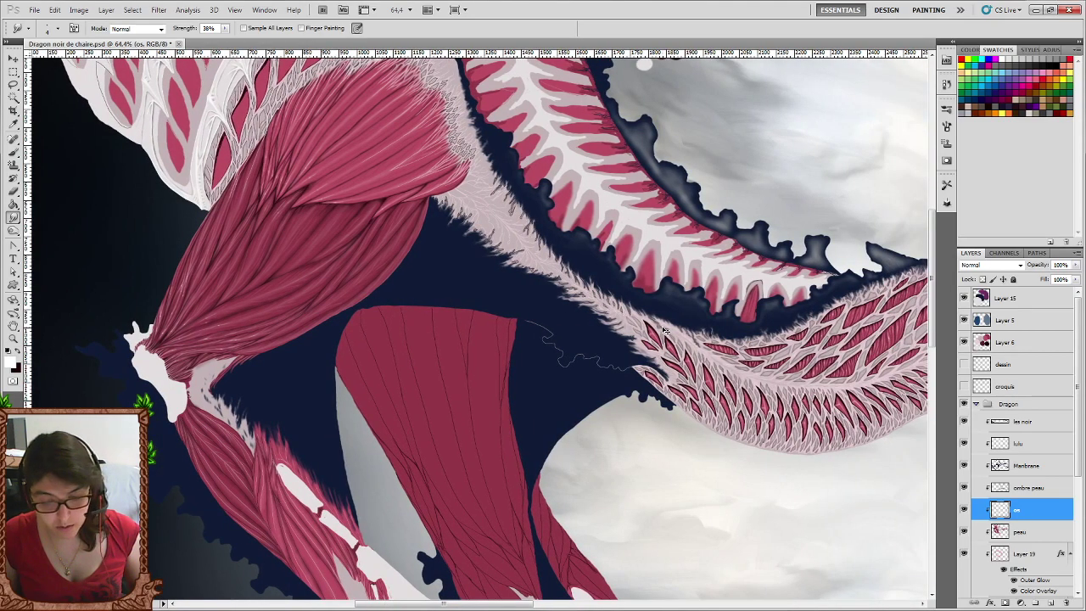
scroll(654, 311, right, 2)
scroll(650, 308, right, 3)
scroll(679, 304, down, 1)
scroll(713, 301, down, 1)
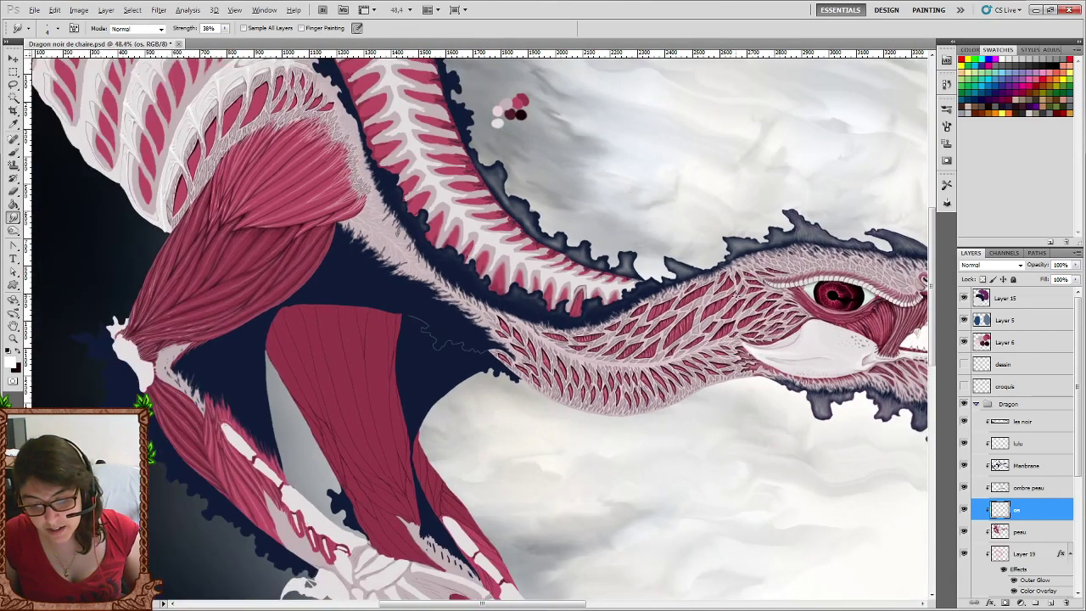
scroll(738, 299, right, 3)
scroll(739, 298, up, 2)
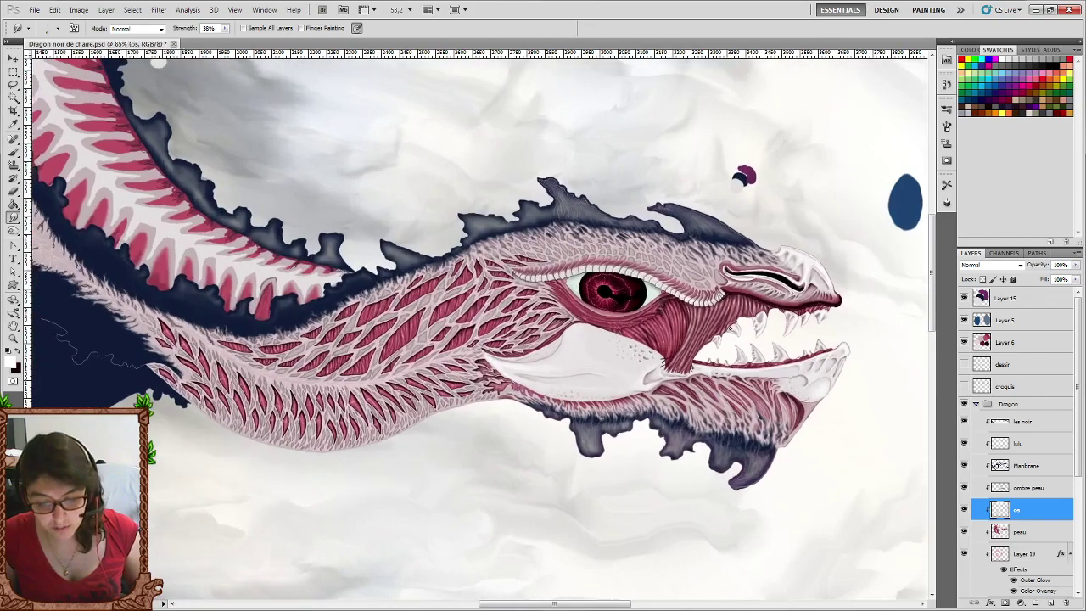
scroll(738, 299, up, 2)
scroll(576, 313, up, 1)
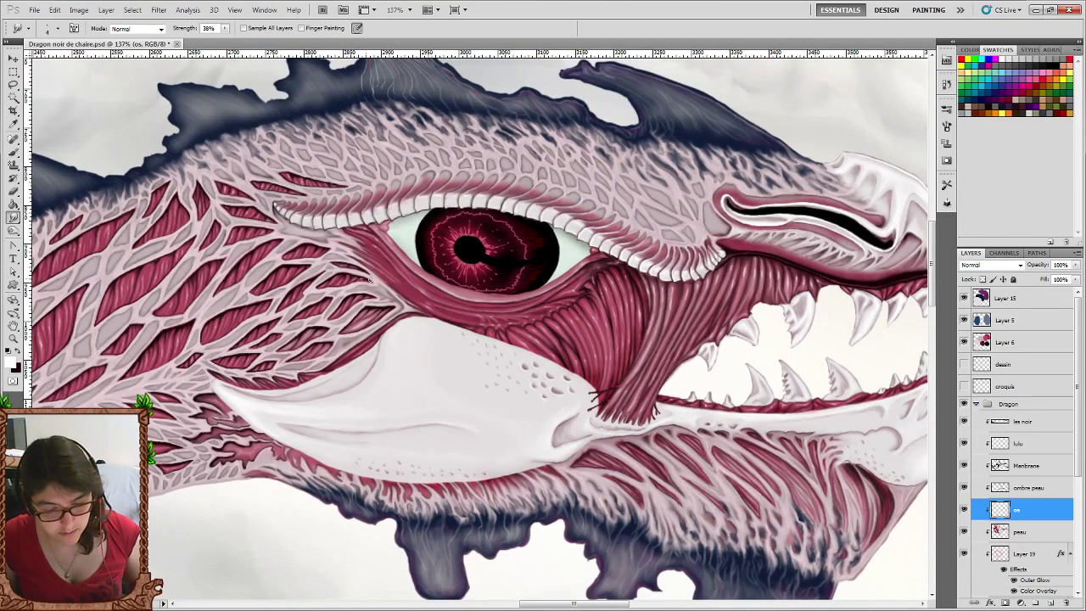
scroll(647, 333, down, 4)
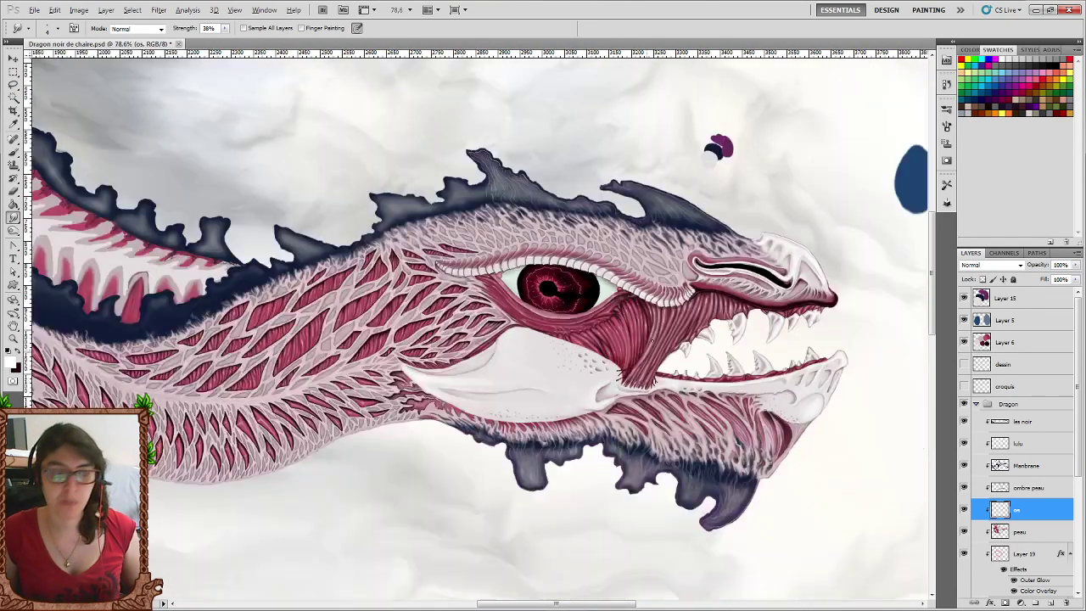
scroll(647, 333, down, 1)
scroll(646, 332, down, 1)
scroll(647, 333, down, 4)
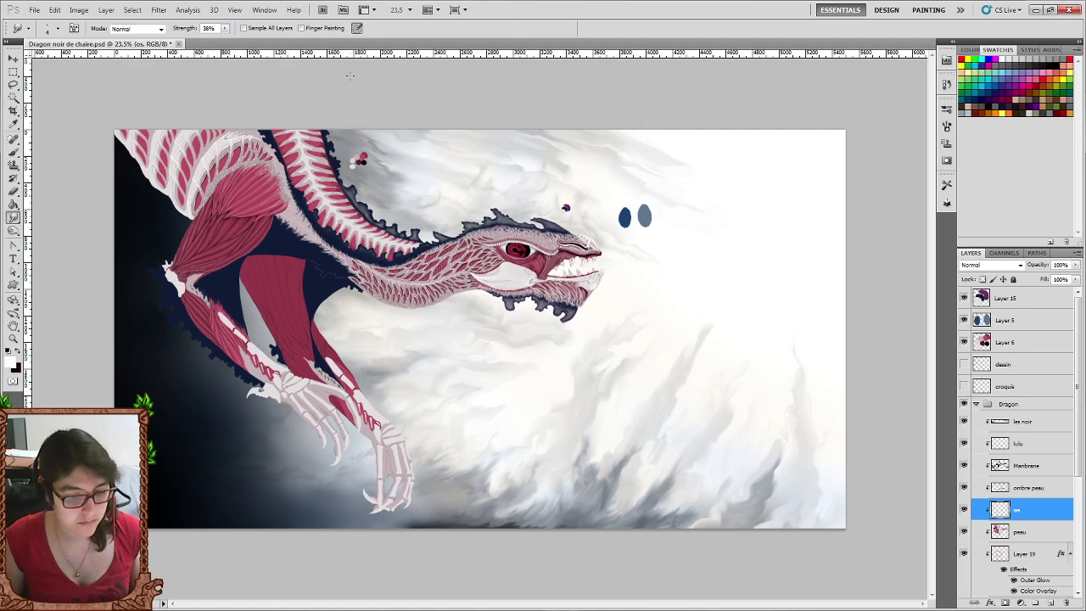
Zoom to 280% on the upper rib struts and switch from Smudge to the Brush.
scroll(479, 328, up, 2)
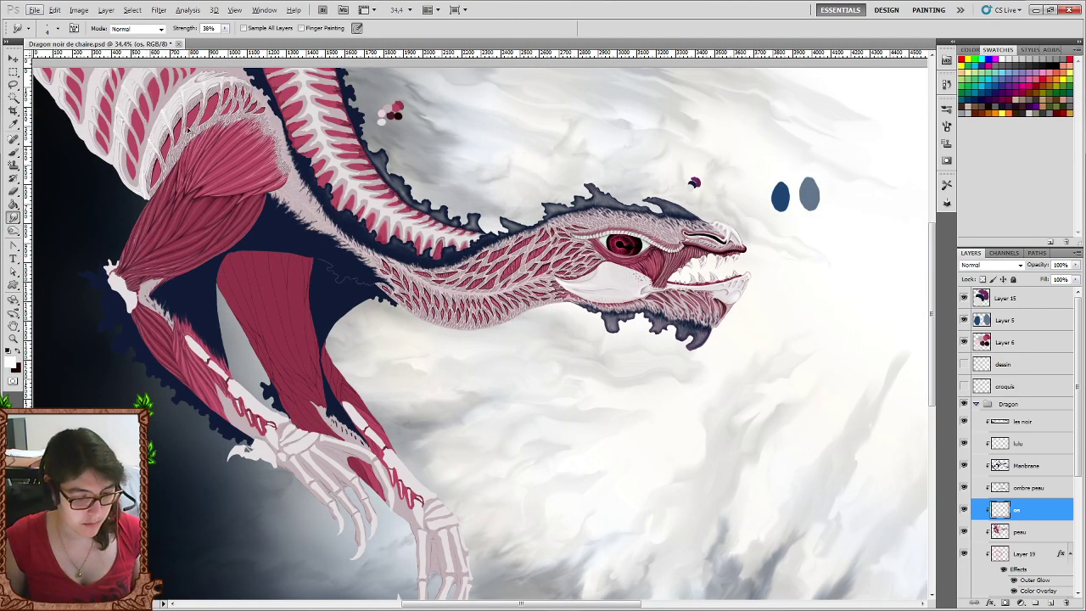
scroll(208, 113, left, 4)
scroll(332, 142, up, 2)
scroll(332, 141, up, 5)
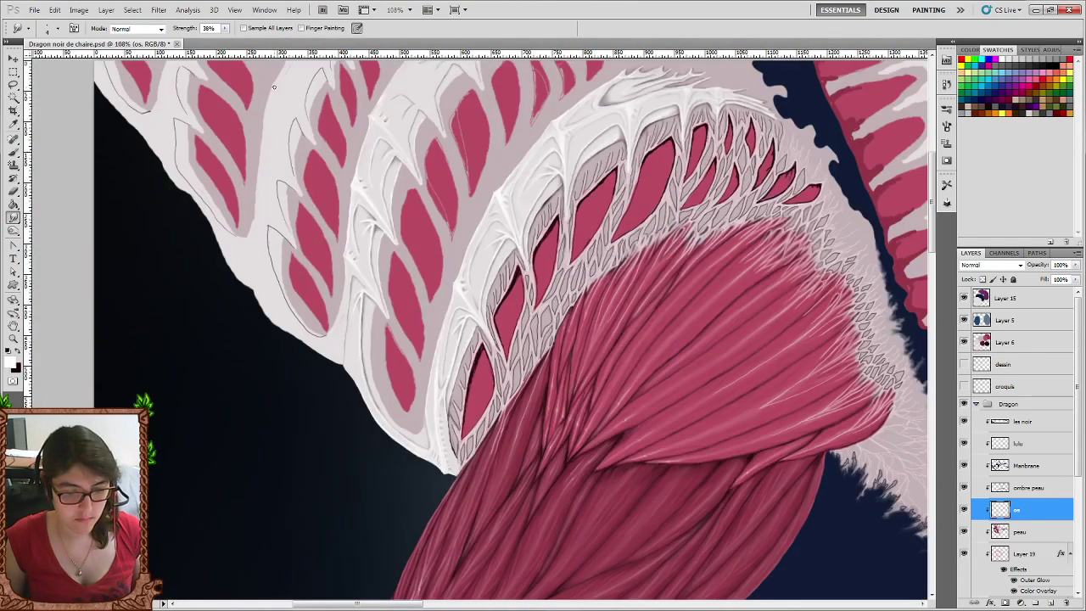
scroll(331, 142, up, 2)
scroll(332, 142, up, 2)
scroll(407, 161, up, 2)
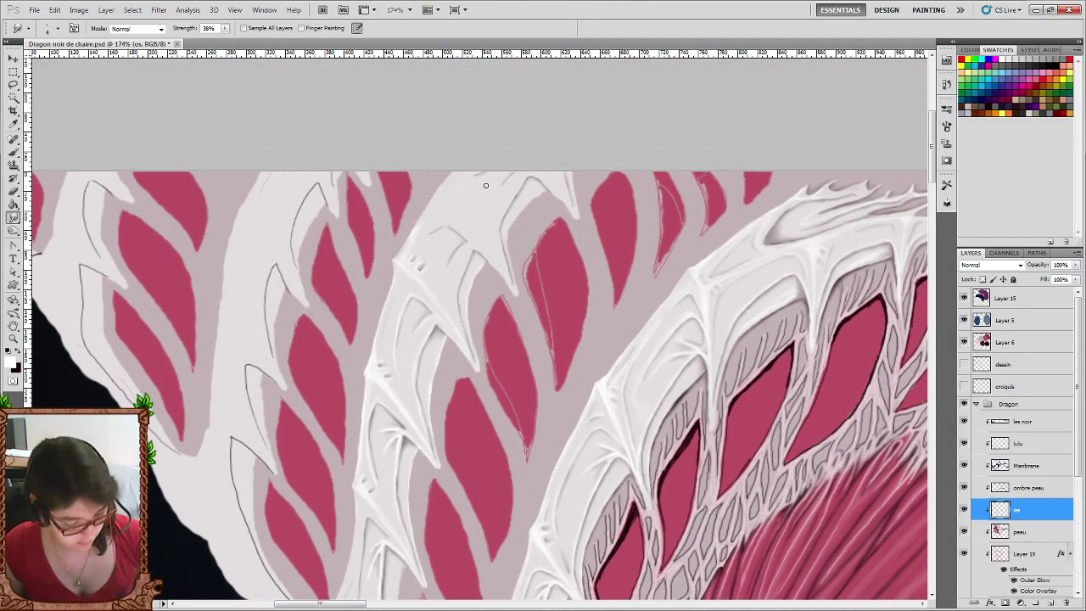
scroll(497, 232, up, 1)
scroll(497, 232, up, 1)
scroll(504, 263, up, 2)
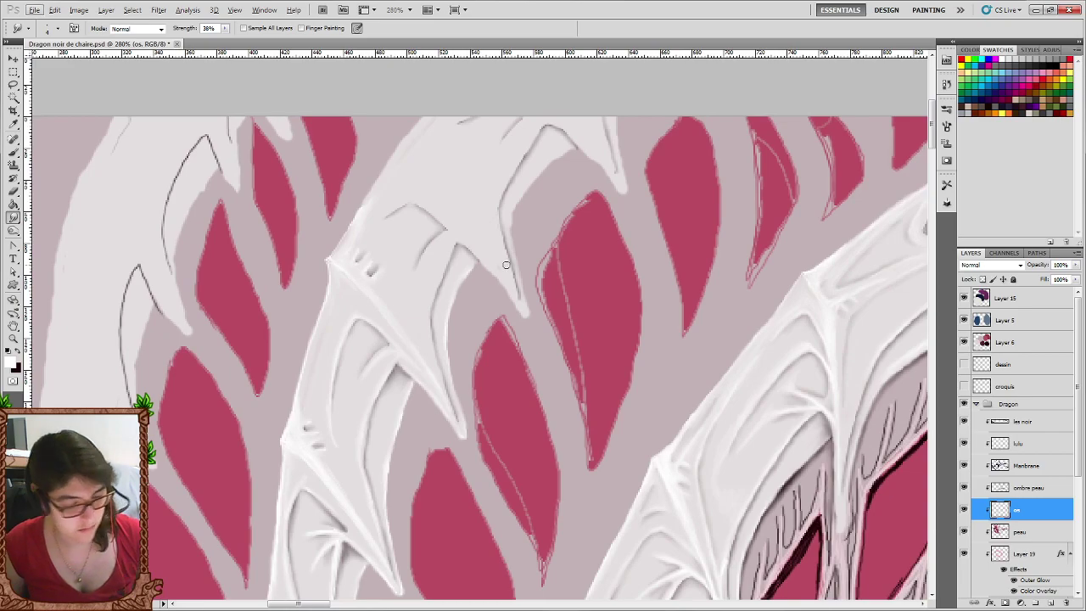
click(16, 154)
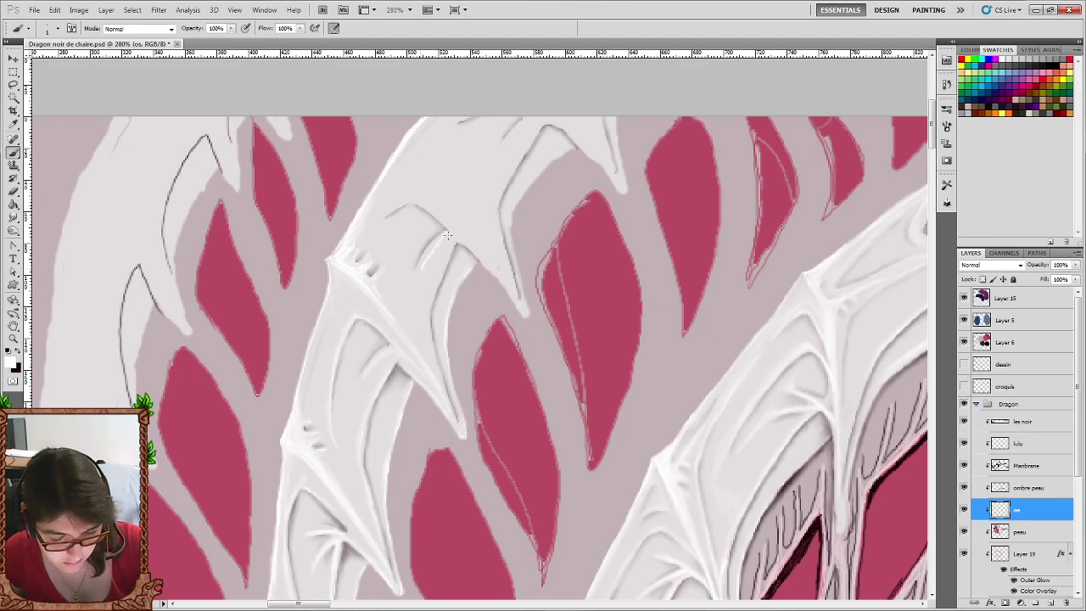
Paint white highlights and thin black lines down the upper bone strut.
drag(445, 237, 440, 266)
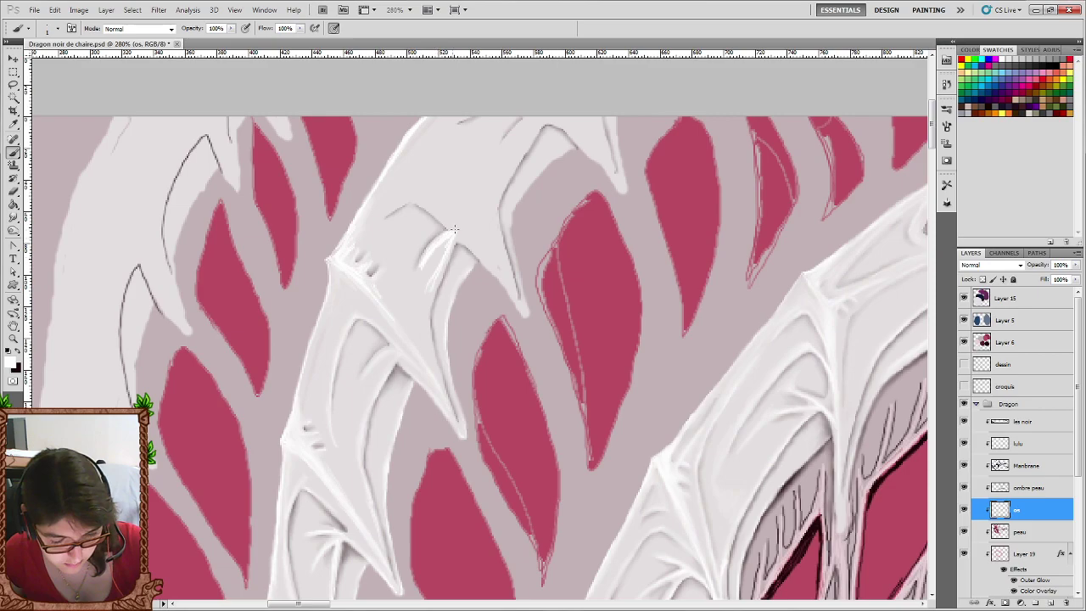
click(18, 353)
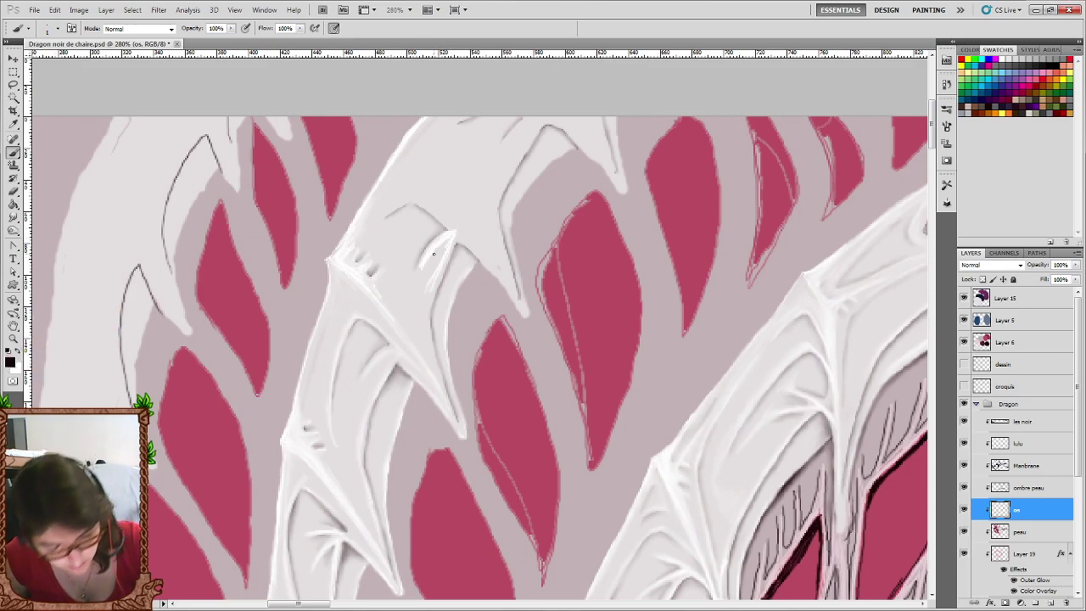
drag(447, 237, 429, 269)
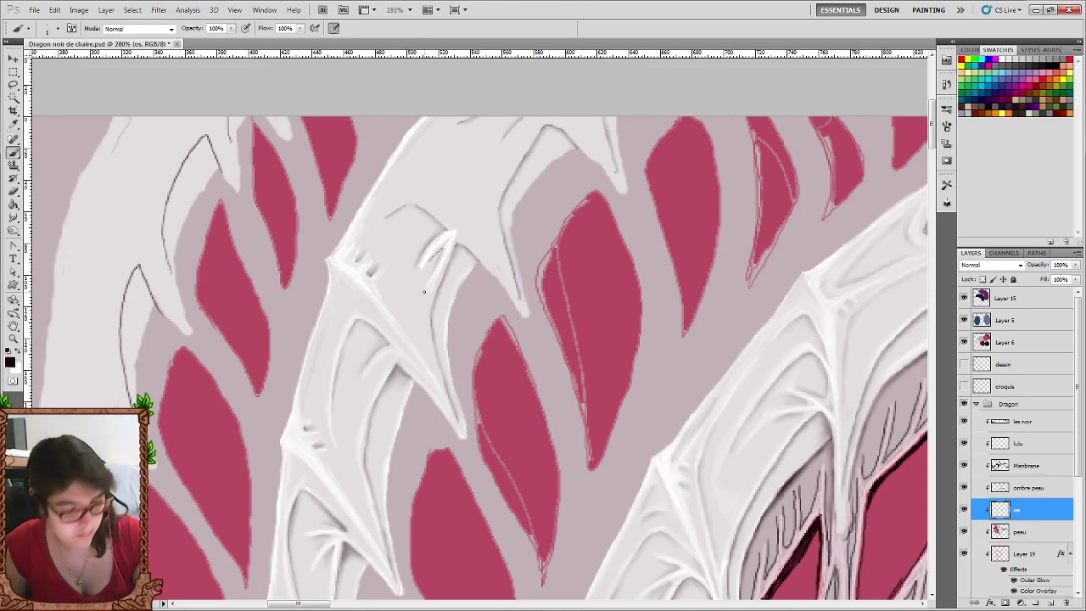
click(18, 355)
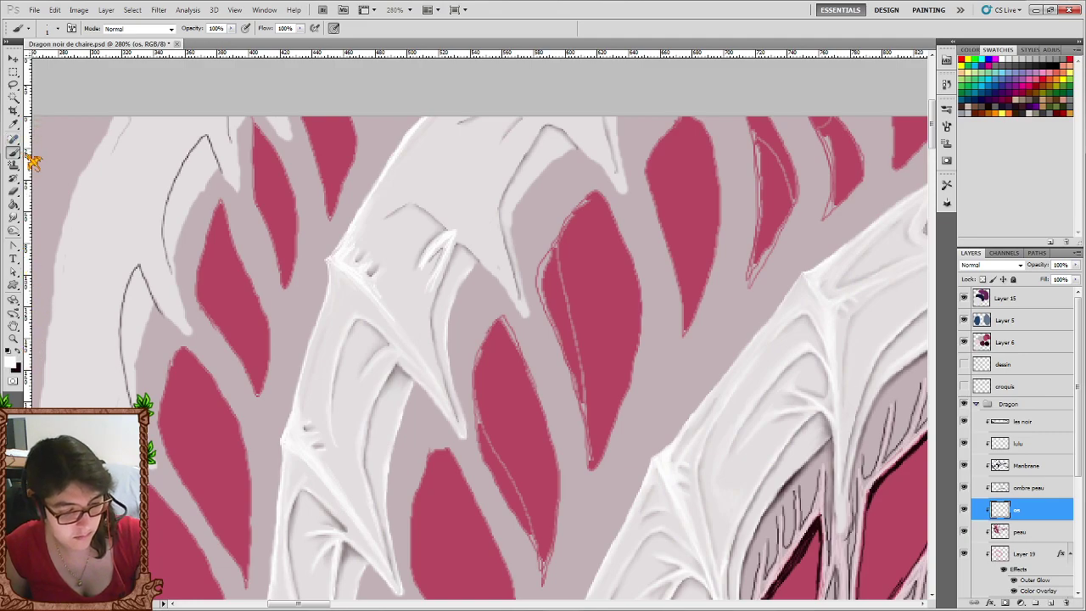
drag(405, 201, 381, 215)
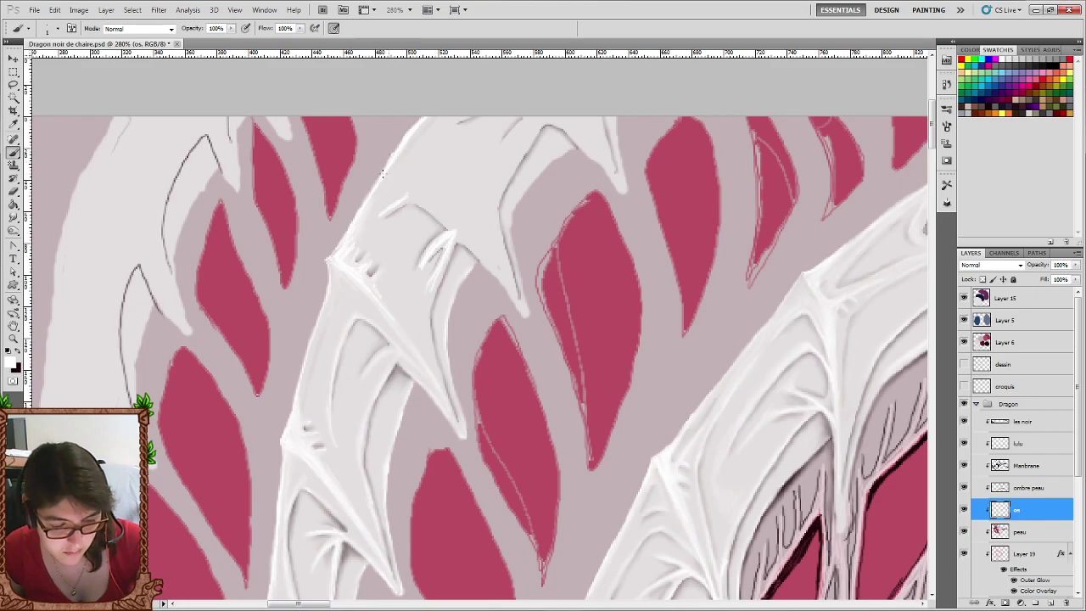
Brighten the horn edges and a bone claw tip with thin white highlight strokes.
mouse_move(394, 168)
mouse_down()
mouse_move(390, 146)
mouse_move(423, 117)
mouse_up()
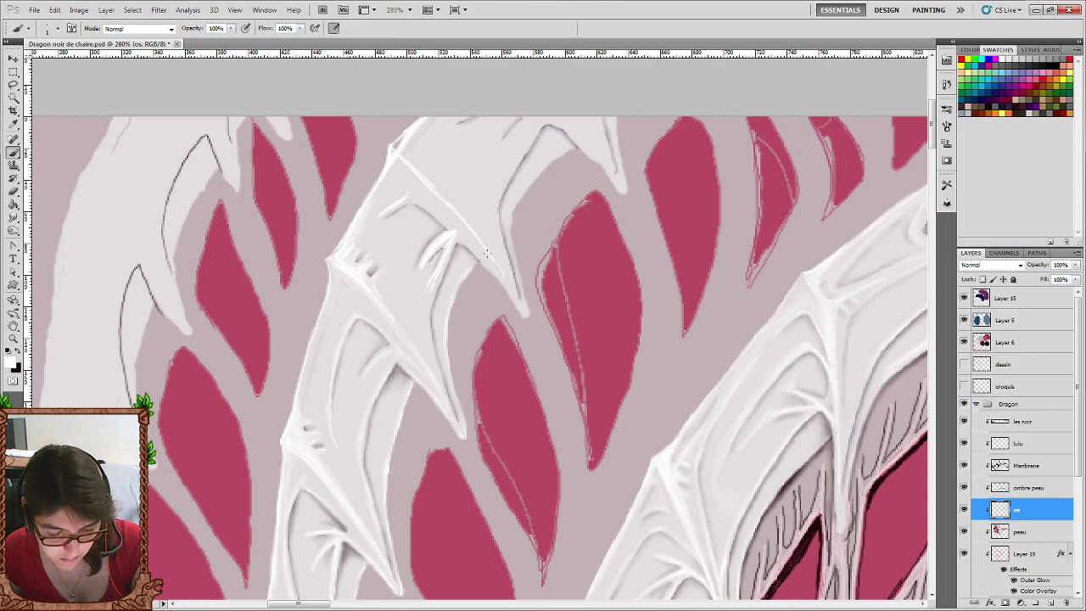
drag(487, 253, 509, 286)
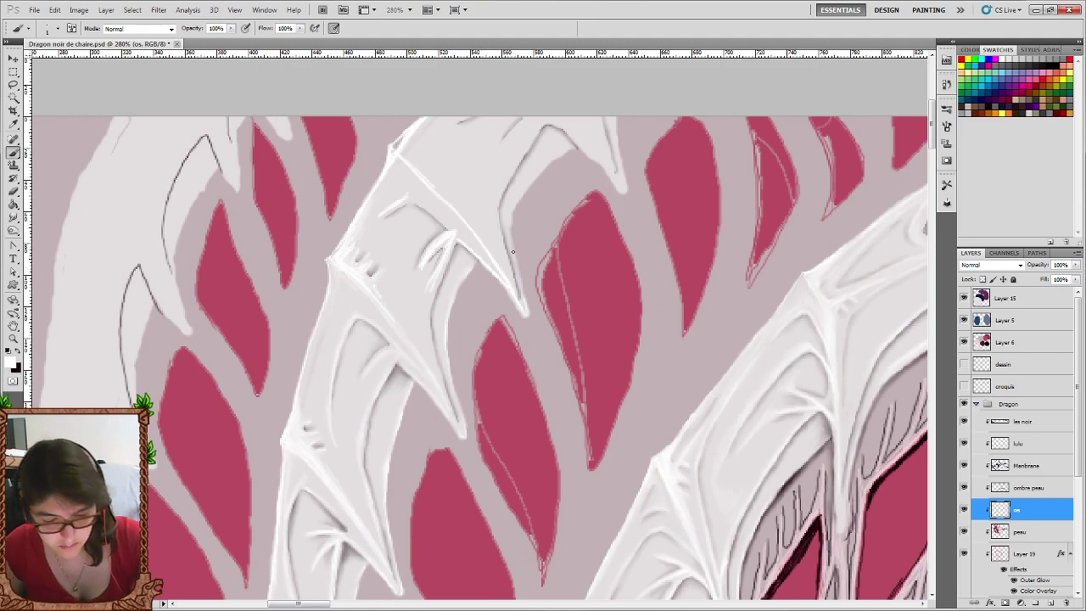
drag(518, 274, 510, 225)
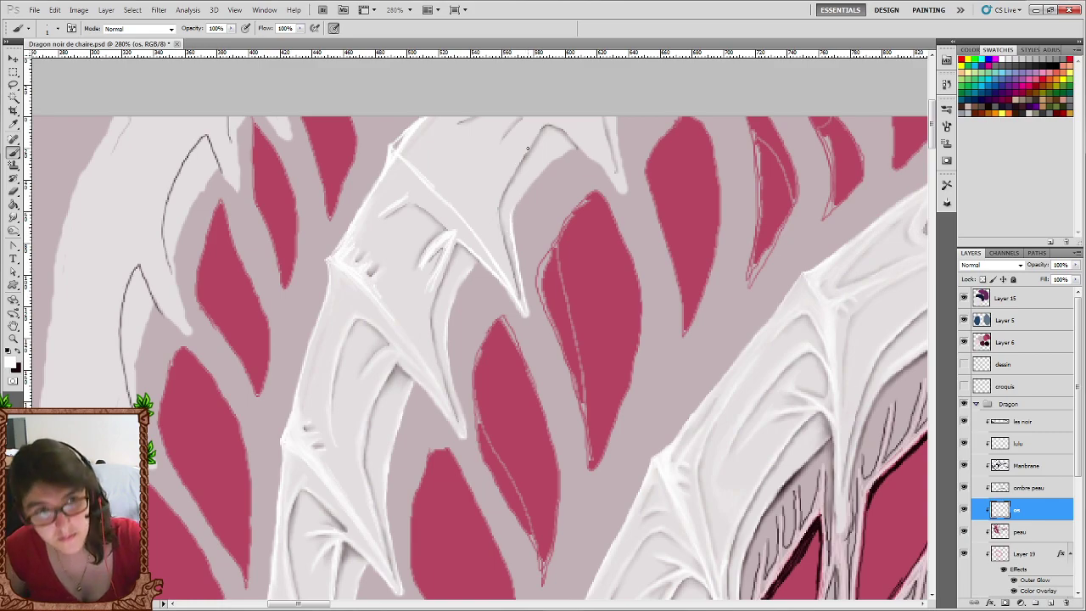
drag(515, 198, 547, 165)
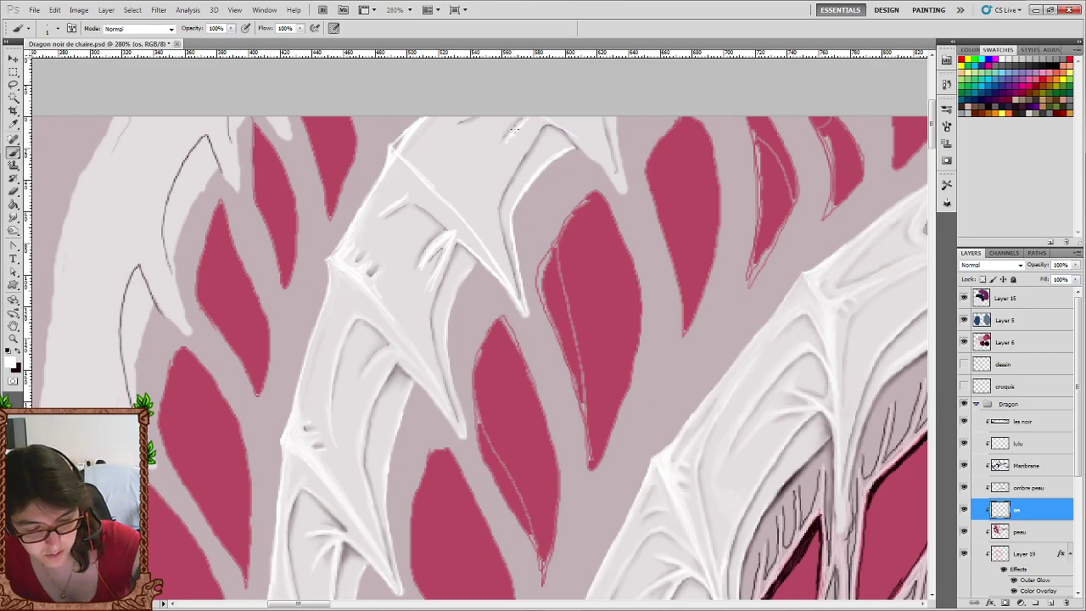
drag(539, 124, 516, 157)
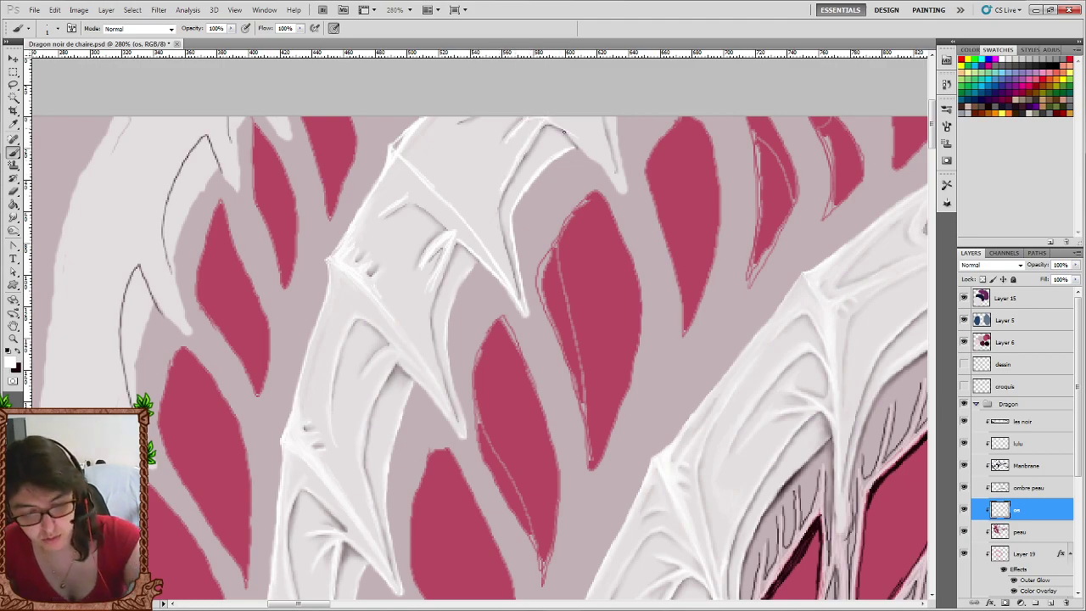
drag(569, 130, 581, 146)
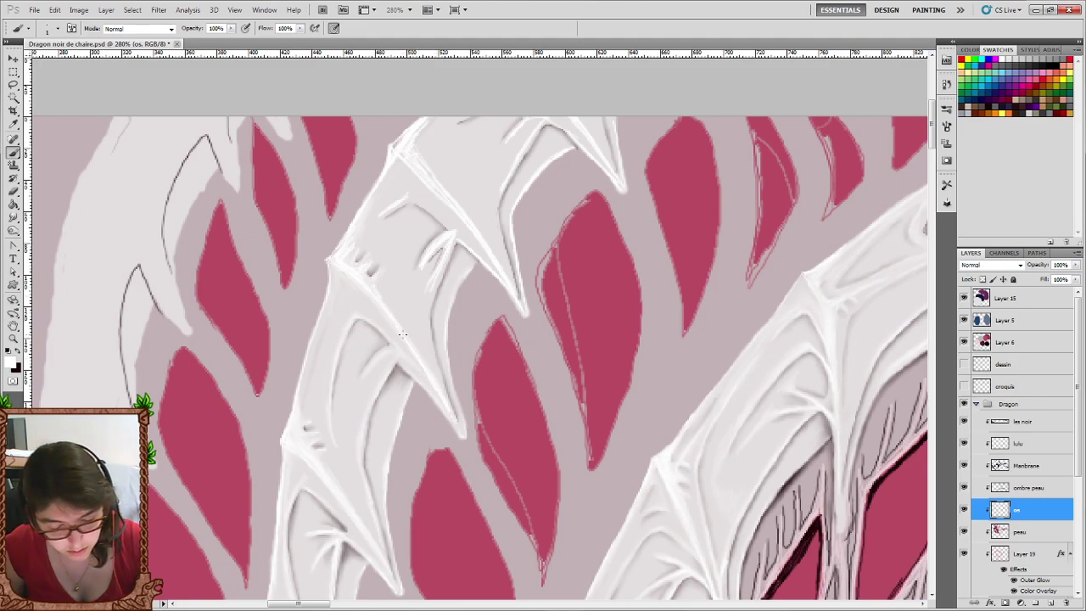
Alternate Brush and Smudge in black and white to add and blend small shading marks on the upper strut.
click(14, 218)
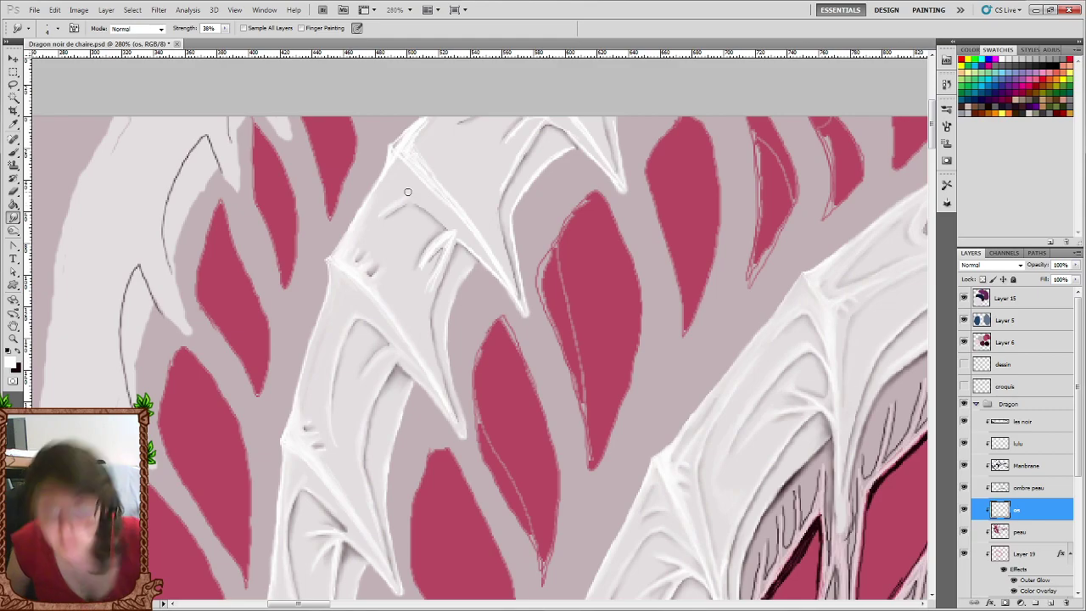
key(b)
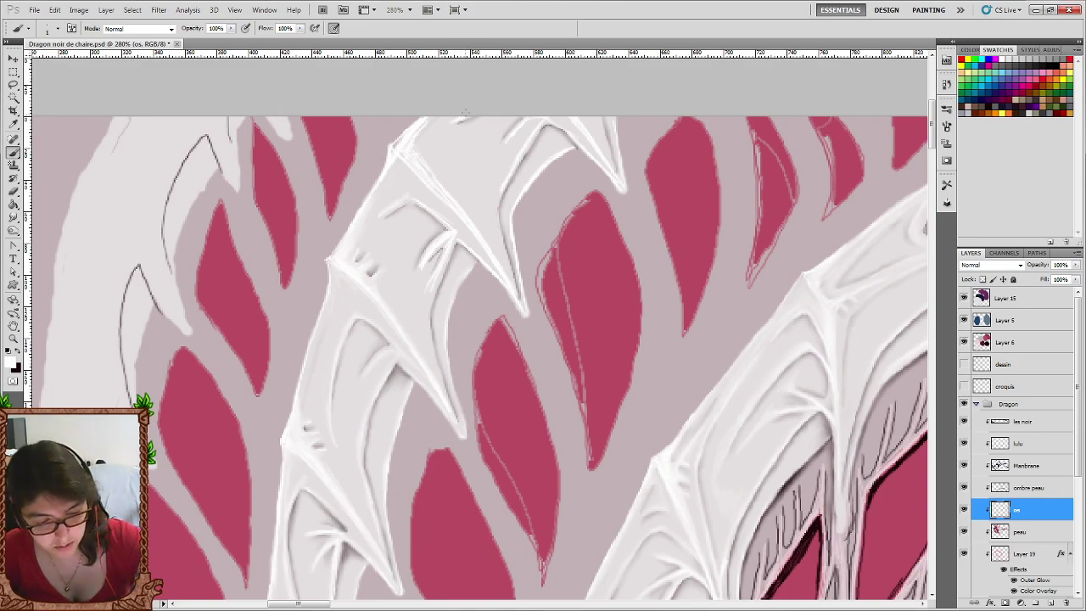
click(14, 217)
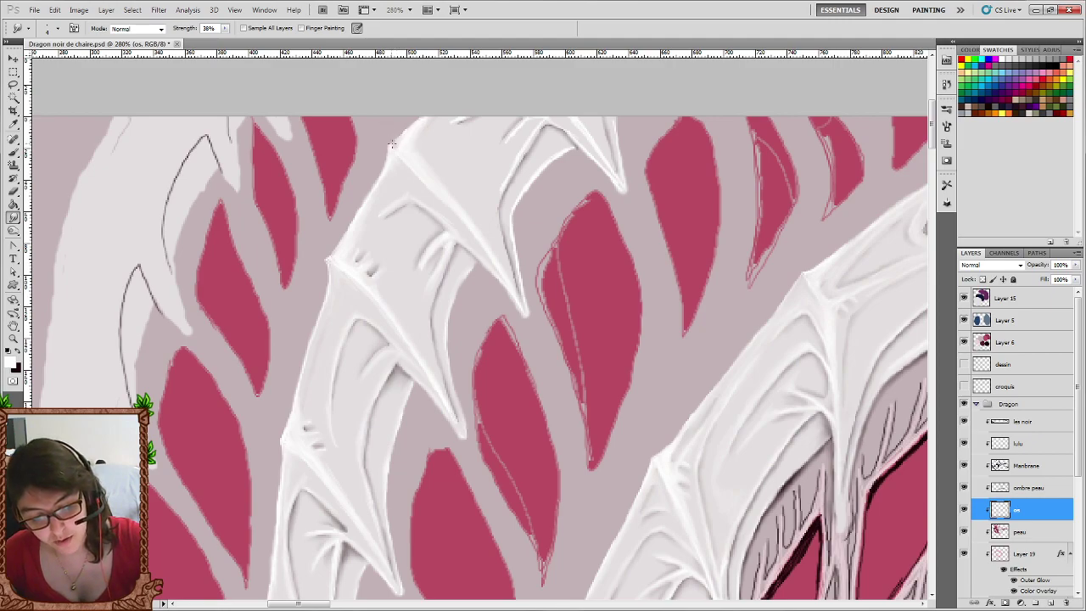
click(13, 153)
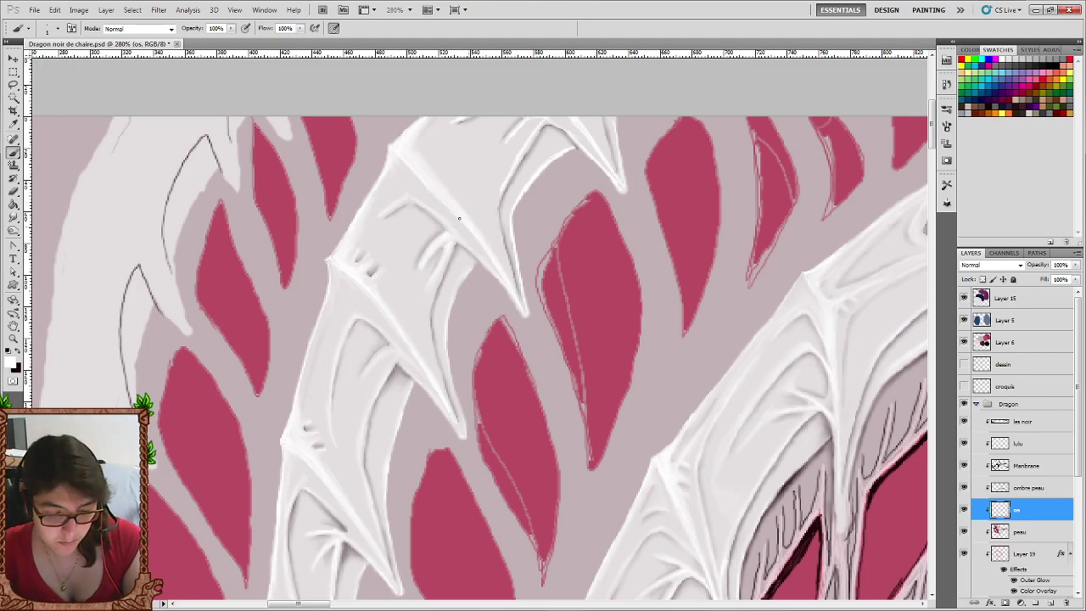
click(14, 218)
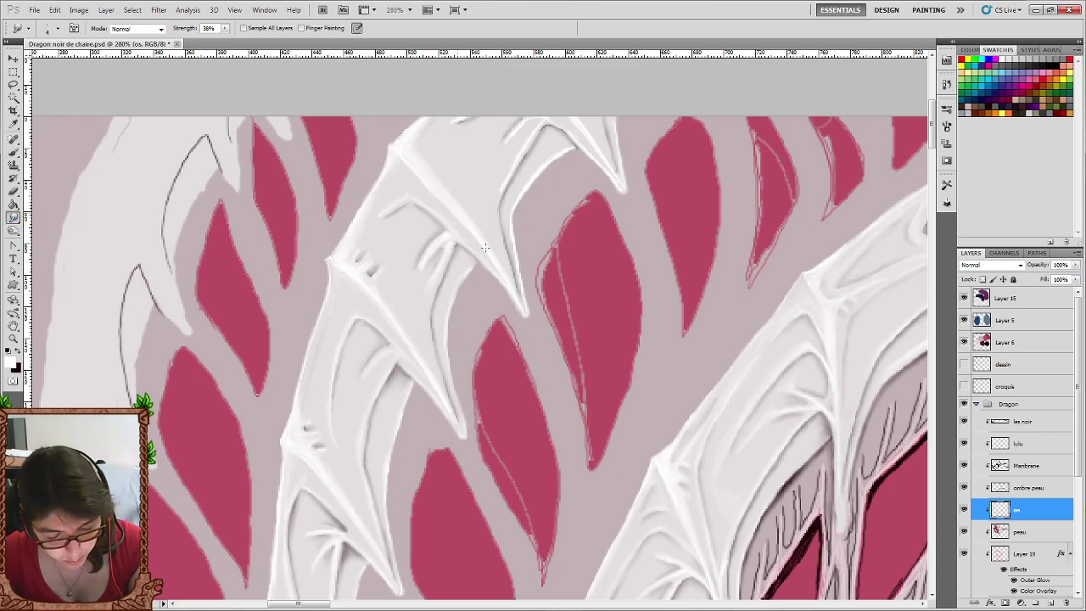
click(14, 152)
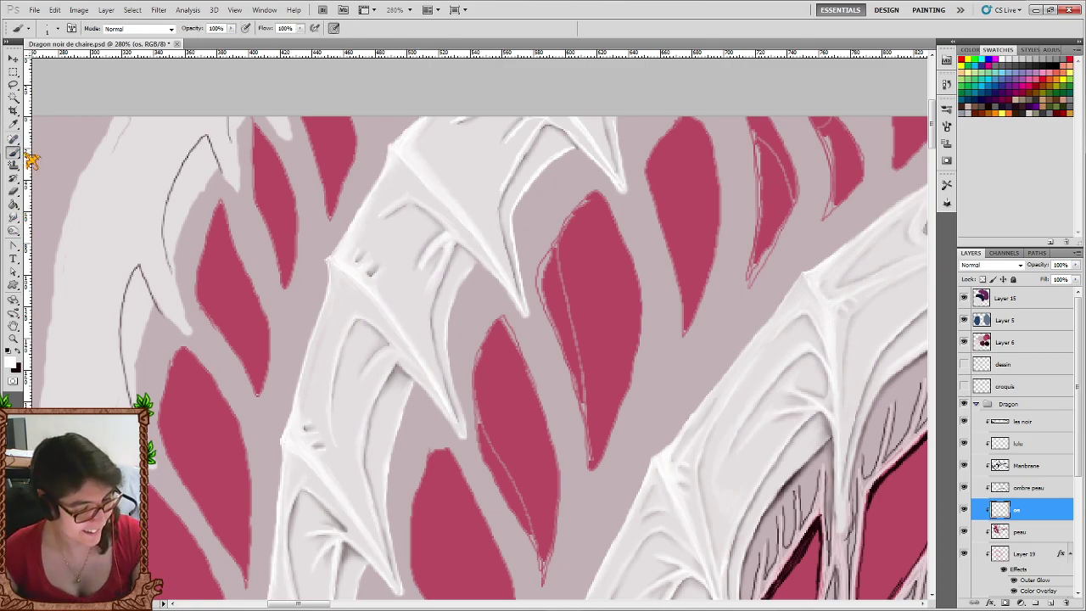
click(21, 351)
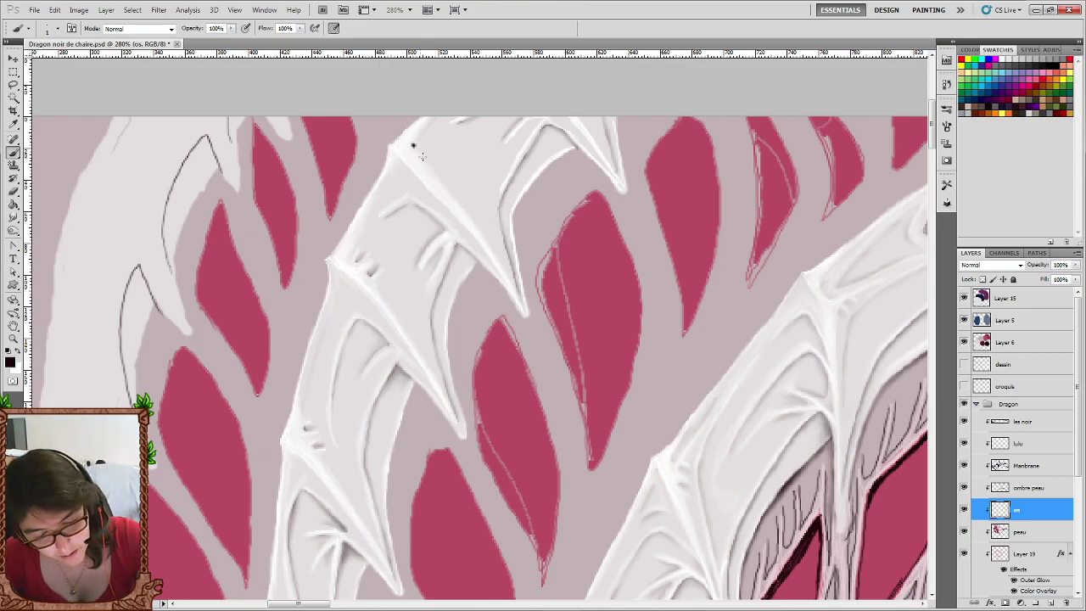
click(14, 217)
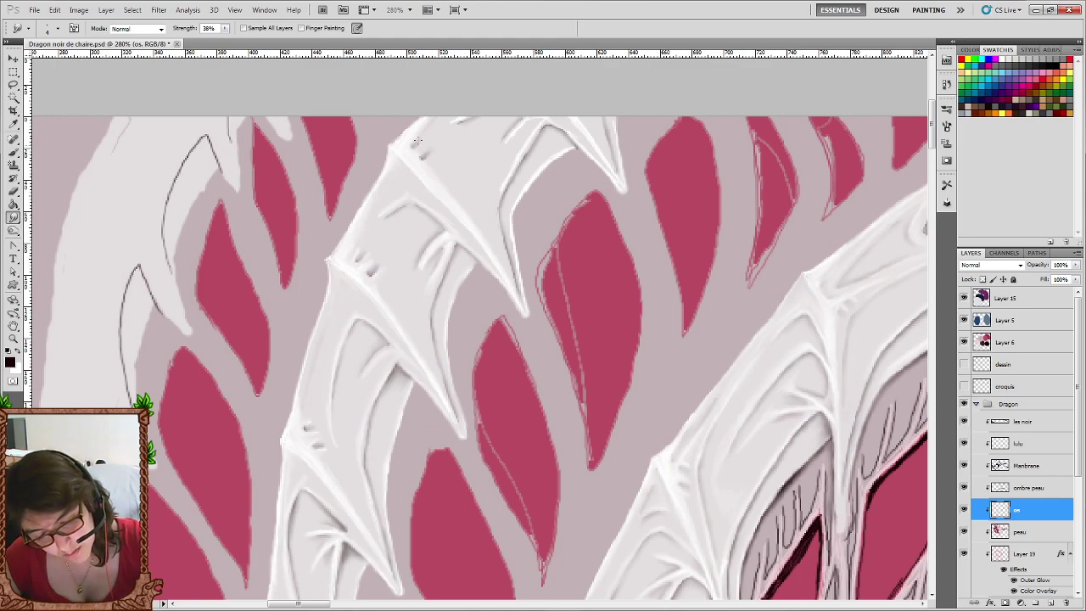
click(15, 155)
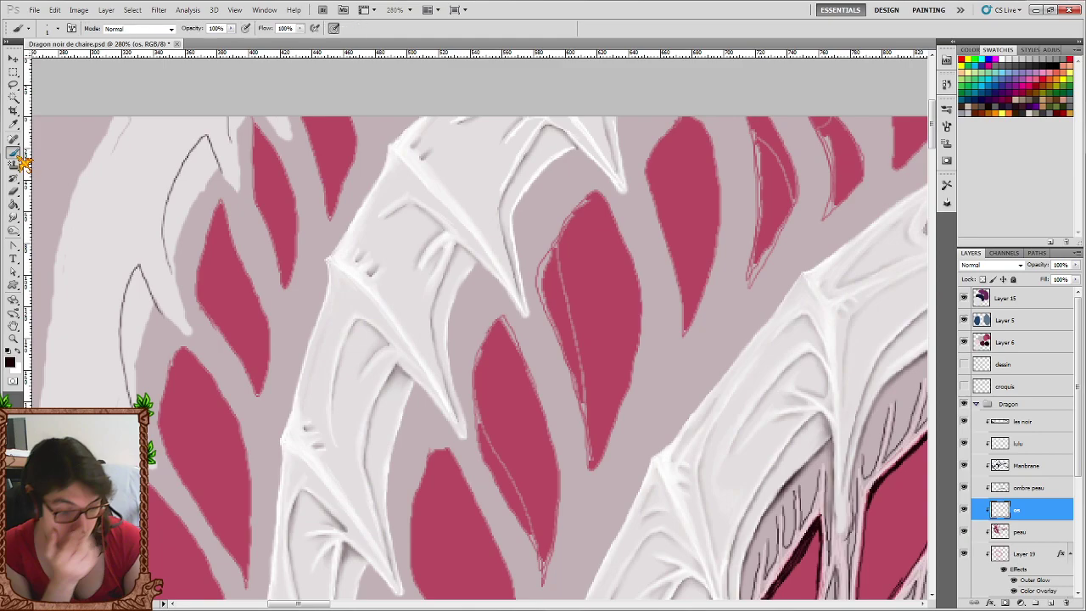
click(18, 357)
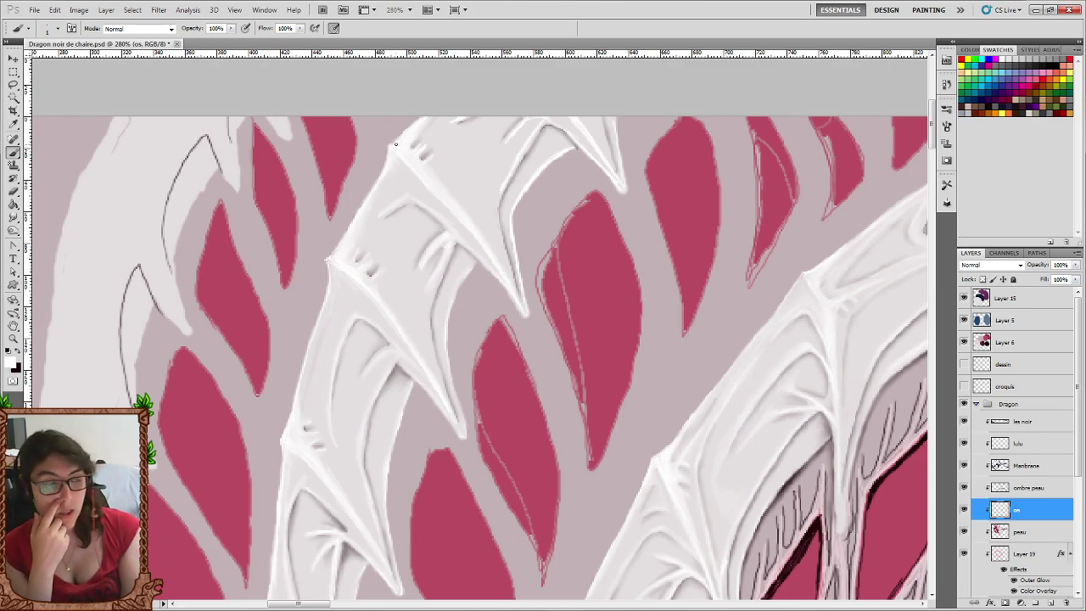
click(14, 217)
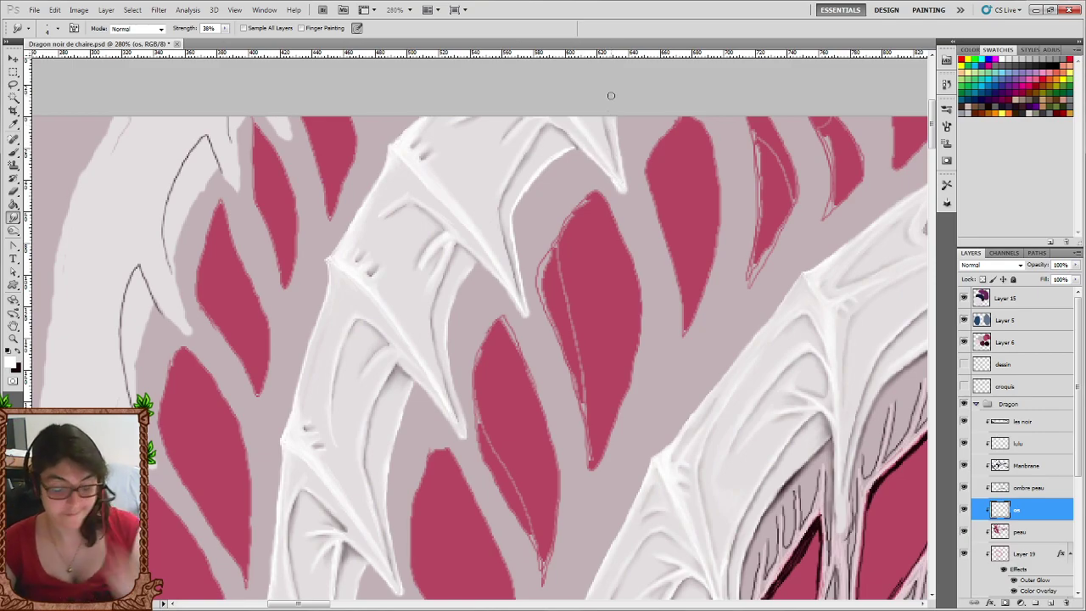
Smudge the dark sketch line along the scale edge beside the black background.
scroll(679, 169, down, 2)
scroll(738, 246, down, 3)
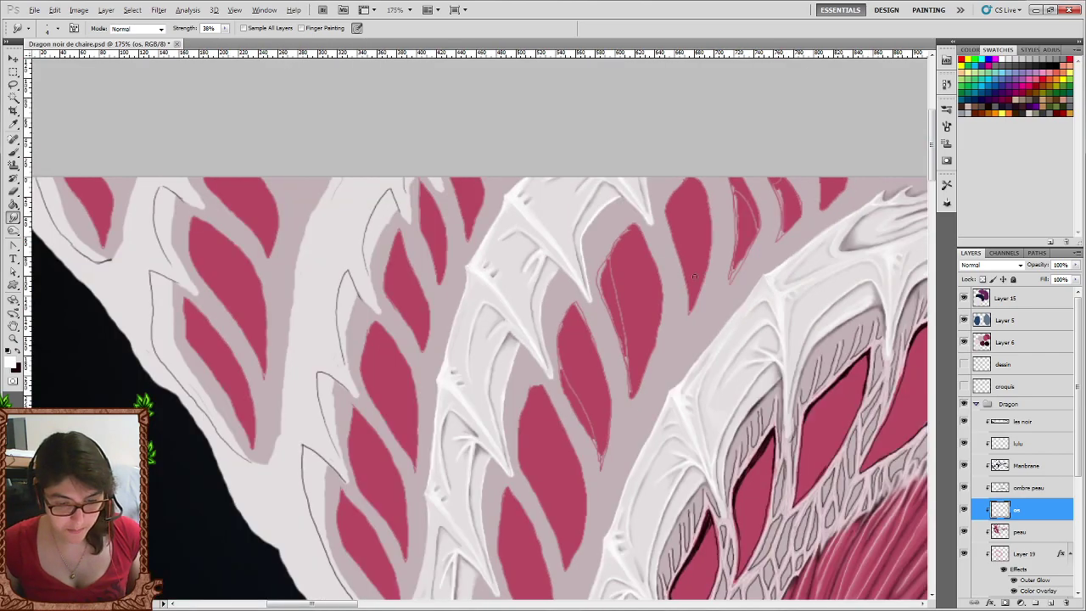
scroll(691, 280, right, 1)
scroll(679, 289, left, 1)
scroll(662, 301, left, 1)
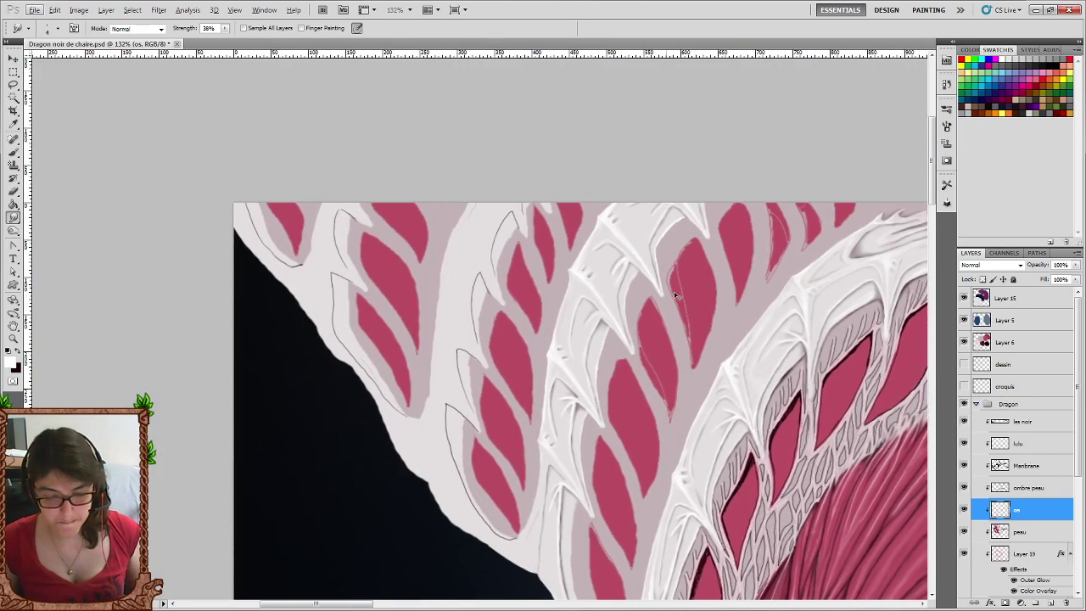
scroll(576, 356, left, 1)
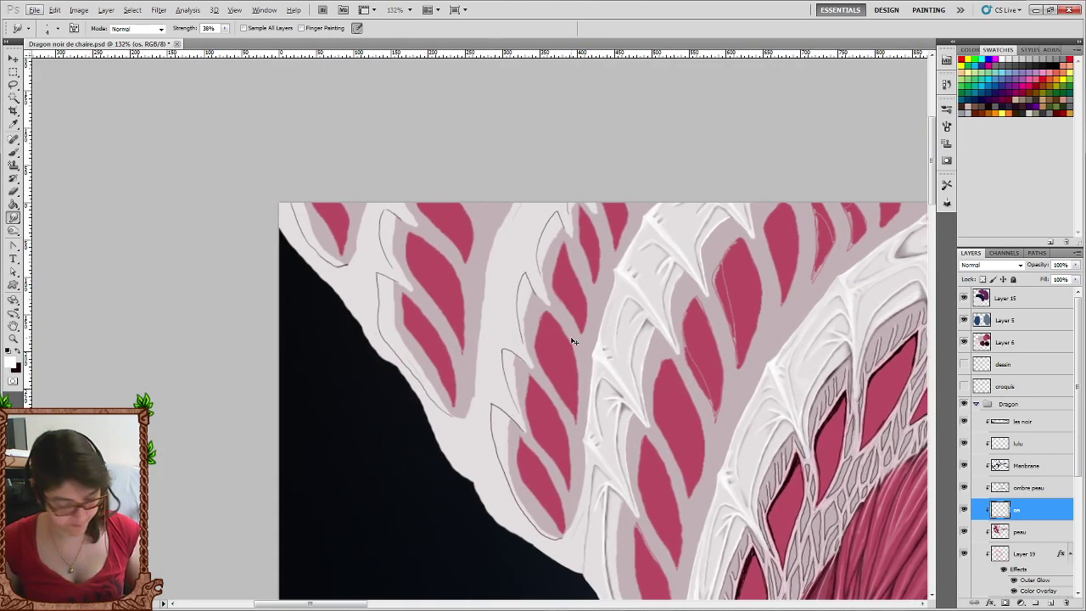
scroll(573, 352, left, 1)
scroll(572, 367, up, 1)
scroll(543, 433, up, 2)
scroll(538, 441, up, 1)
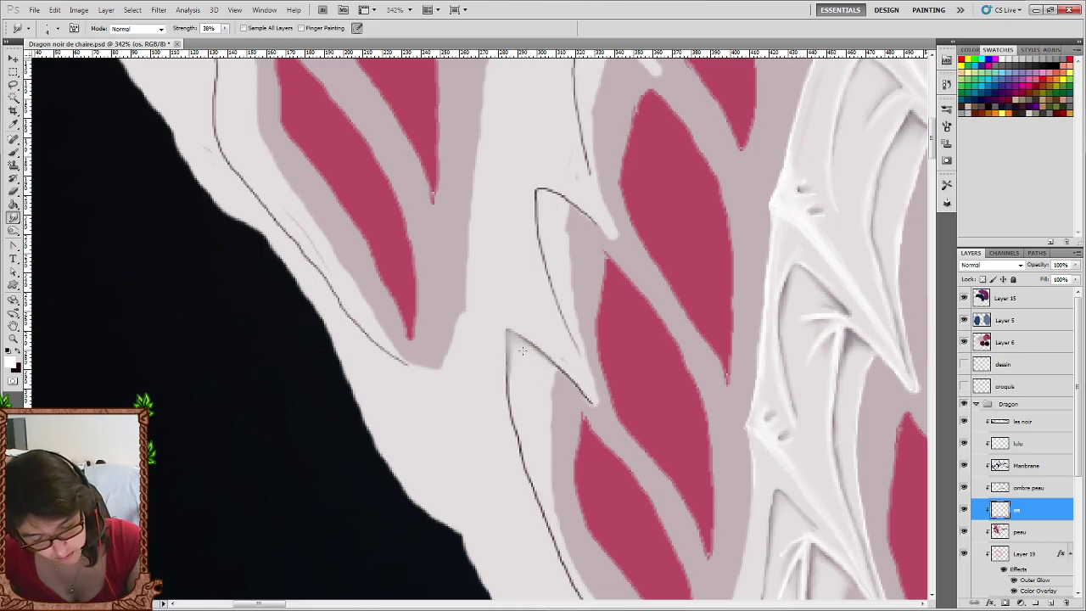
drag(516, 392, 510, 296)
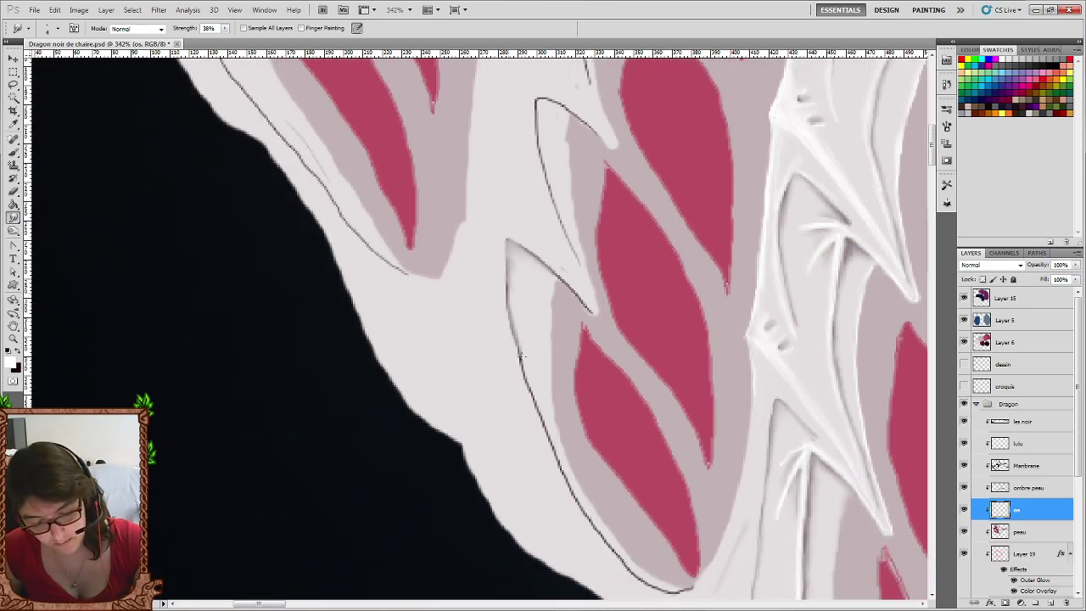
drag(520, 357, 544, 422)
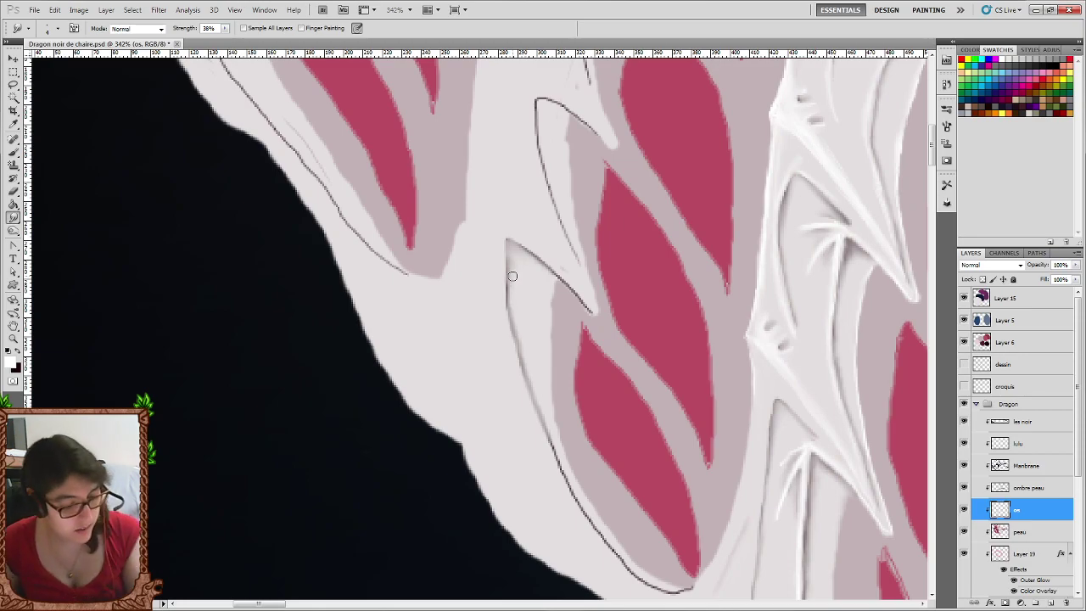
Paint light white strokes along the mauve edge and the membrane edge.
click(13, 151)
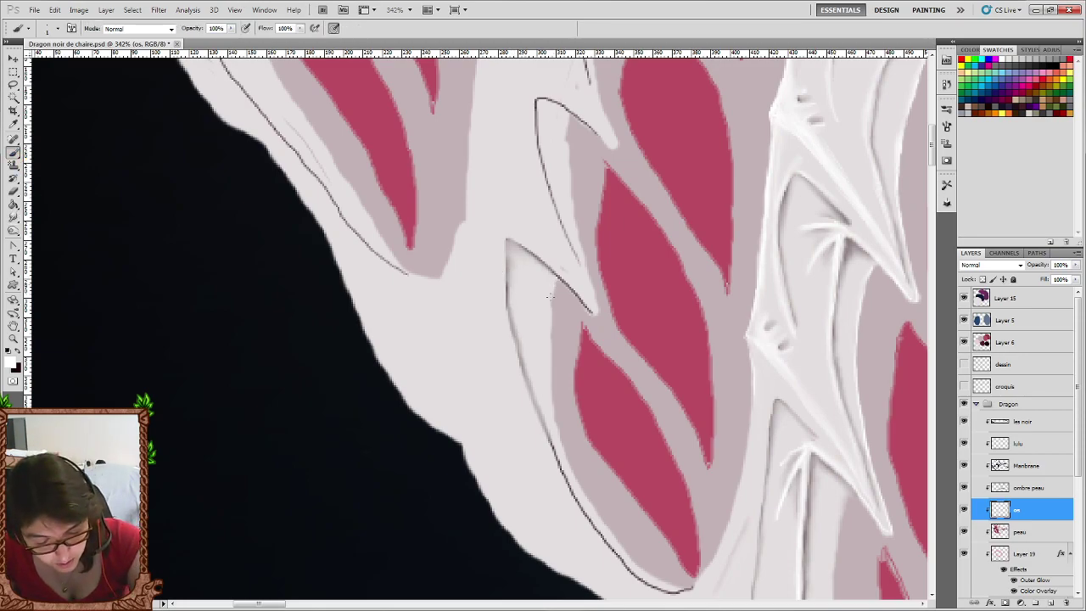
mouse_move(549, 296)
mouse_down()
mouse_move(553, 426)
mouse_move(570, 475)
mouse_move(598, 513)
mouse_move(594, 429)
mouse_move(663, 499)
mouse_up()
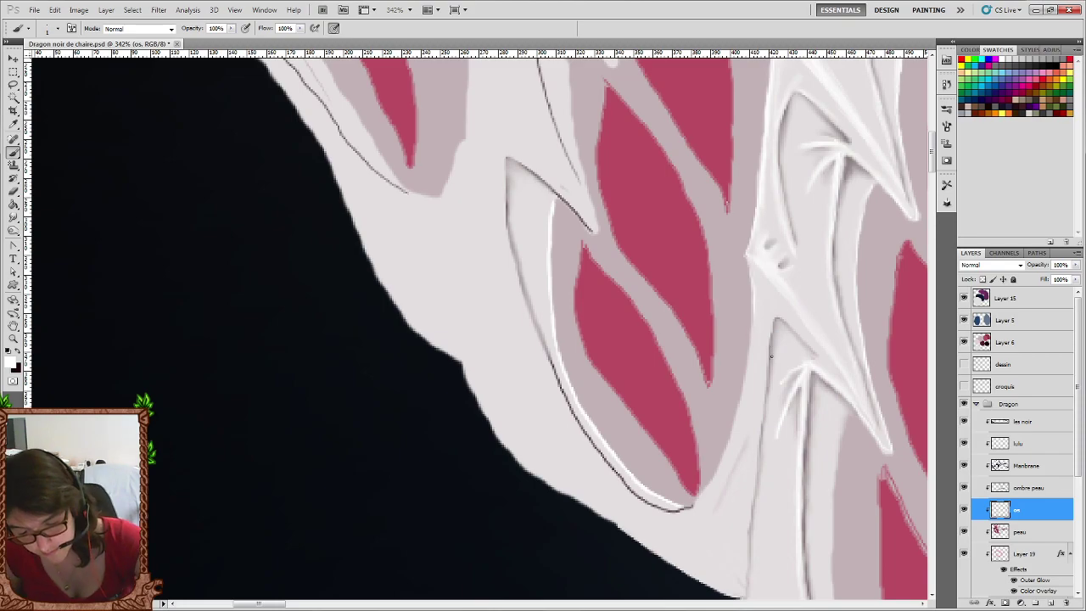
drag(754, 331, 754, 297)
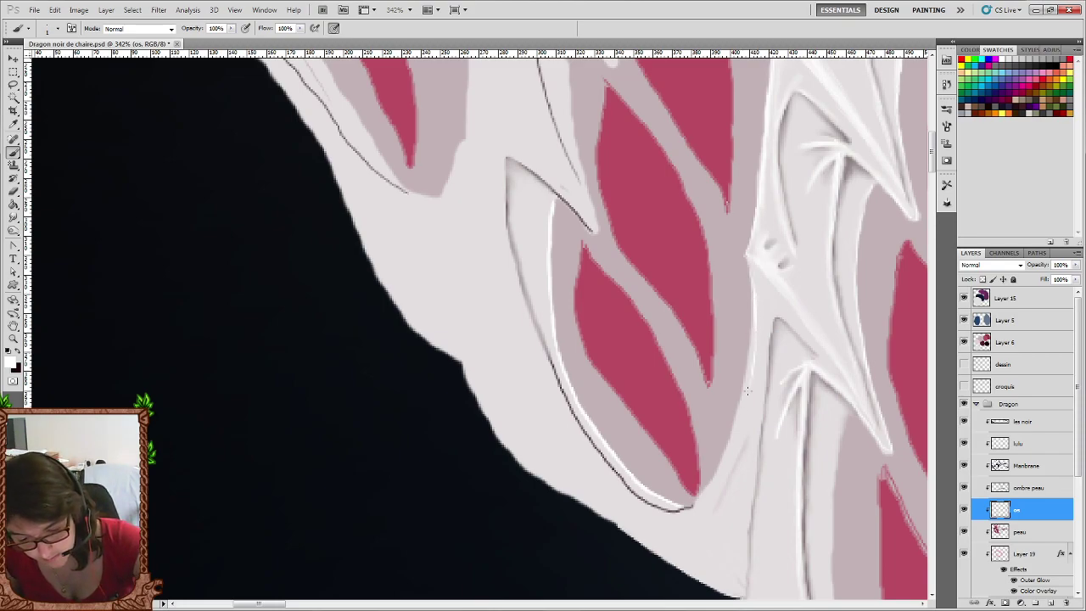
drag(748, 384, 705, 491)
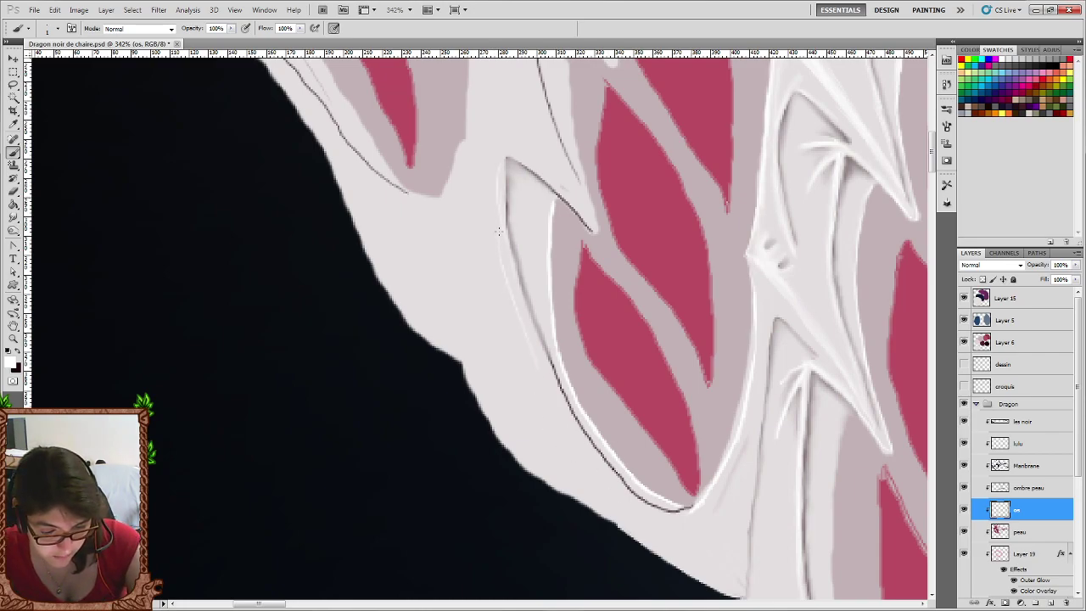
drag(494, 269, 506, 335)
drag(486, 225, 490, 294)
Hatch white highlights along the membrane's dark edge down to the lower curve.
mouse_move(467, 366)
mouse_down()
mouse_move(475, 396)
mouse_move(496, 376)
mouse_up()
mouse_move(491, 339)
mouse_down()
mouse_move(501, 370)
mouse_move(492, 265)
mouse_up()
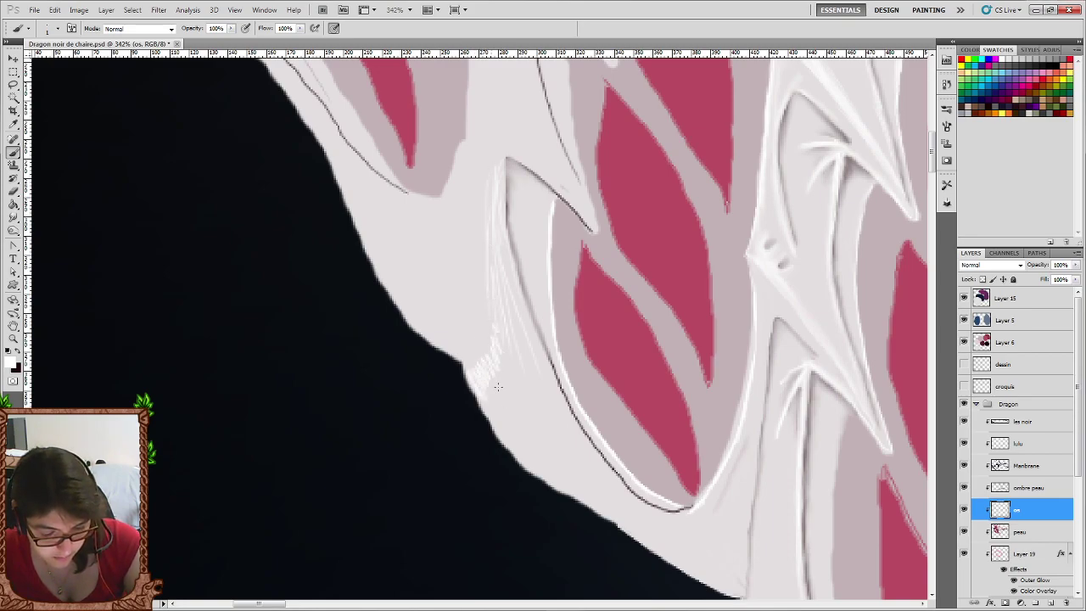
drag(493, 409, 493, 377)
drag(509, 433, 497, 372)
drag(508, 411, 503, 379)
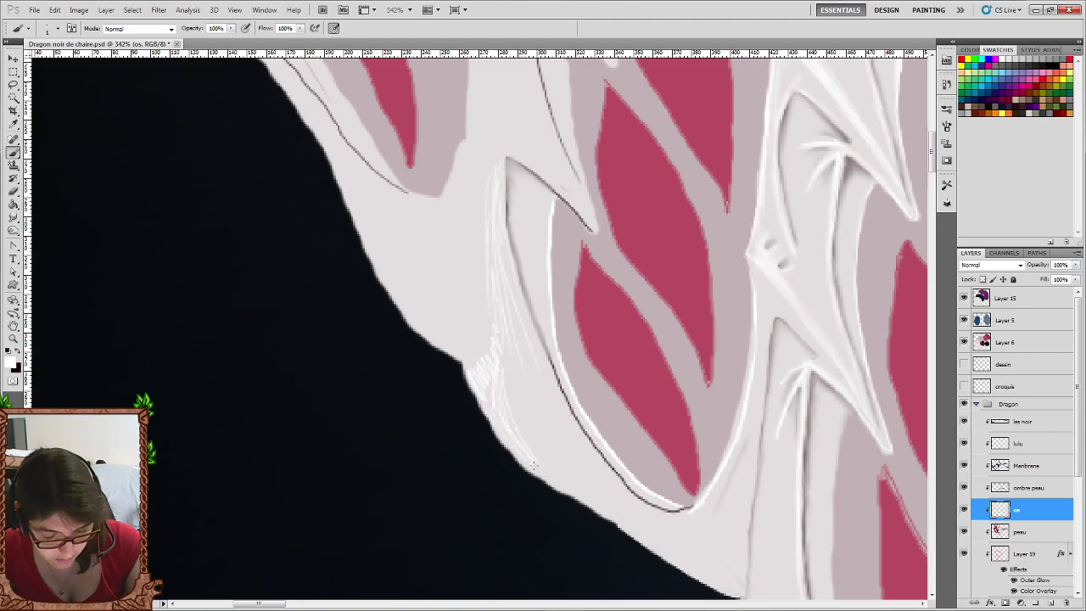
drag(535, 468, 513, 437)
drag(480, 404, 473, 389)
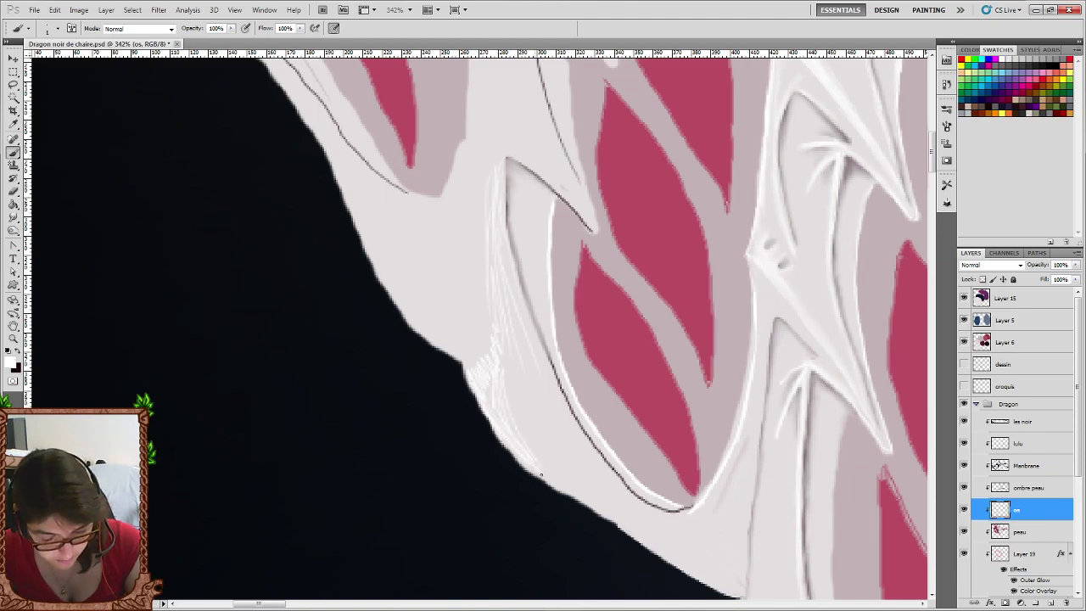
drag(539, 477, 518, 456)
drag(573, 498, 531, 468)
drag(613, 525, 577, 496)
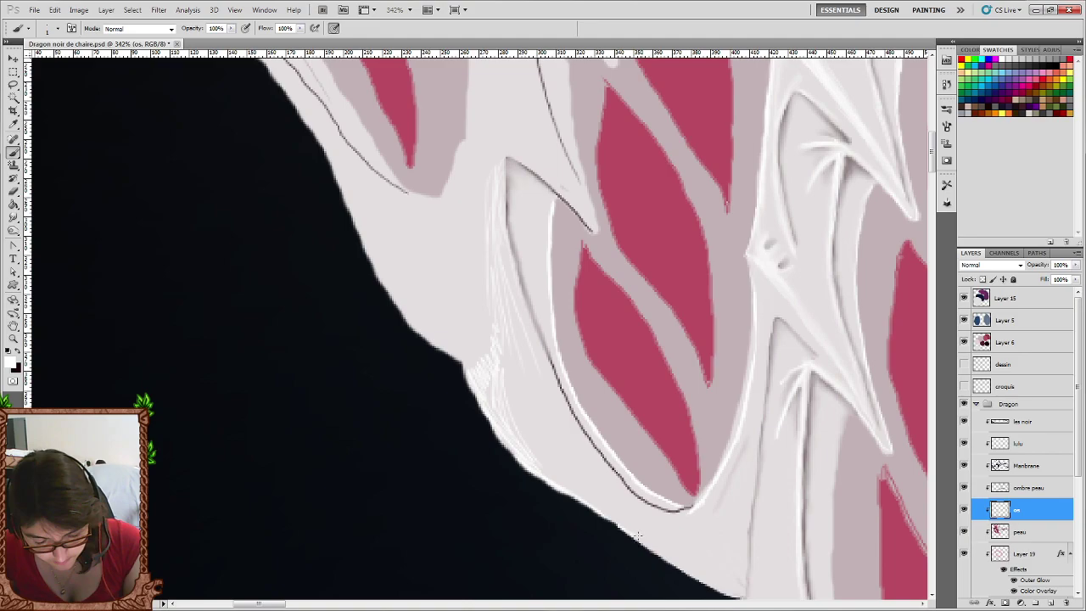
click(15, 219)
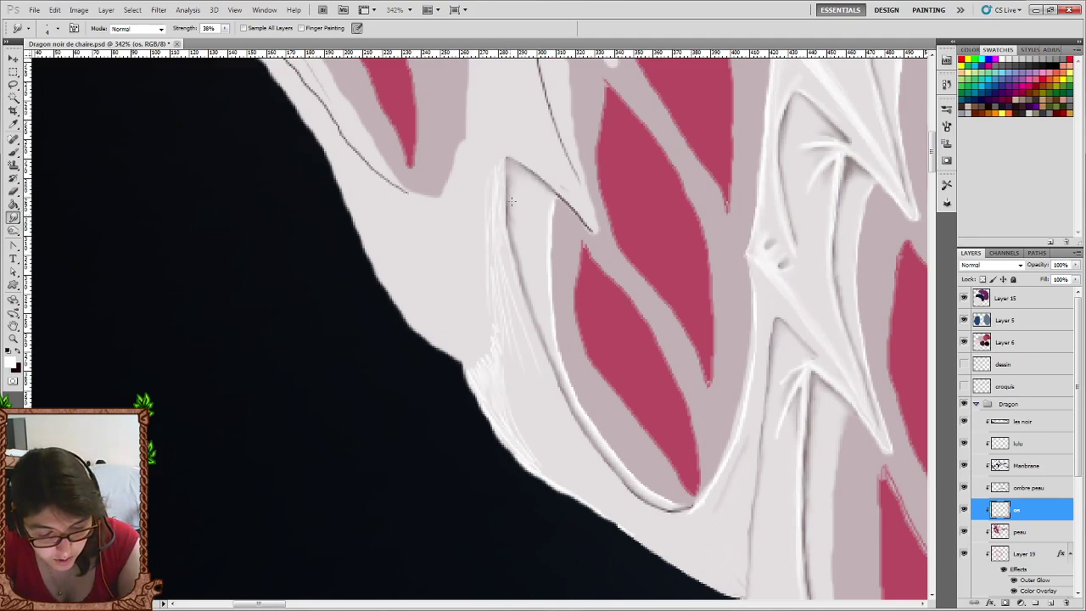
Lighten the dark contour line and paint white highlights along the strut edge and bone contour.
drag(555, 194, 586, 224)
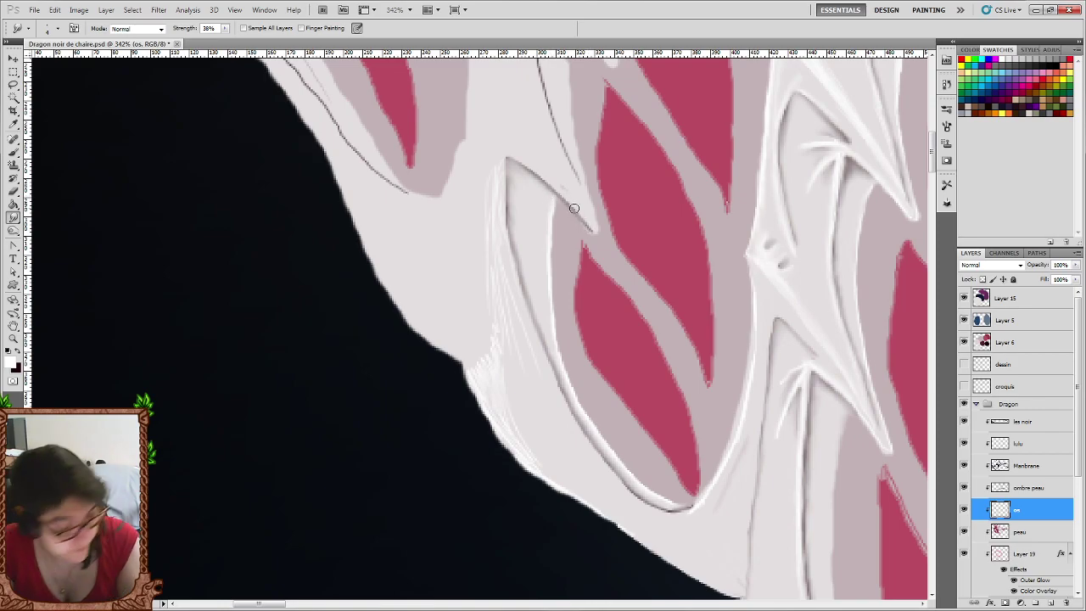
click(14, 153)
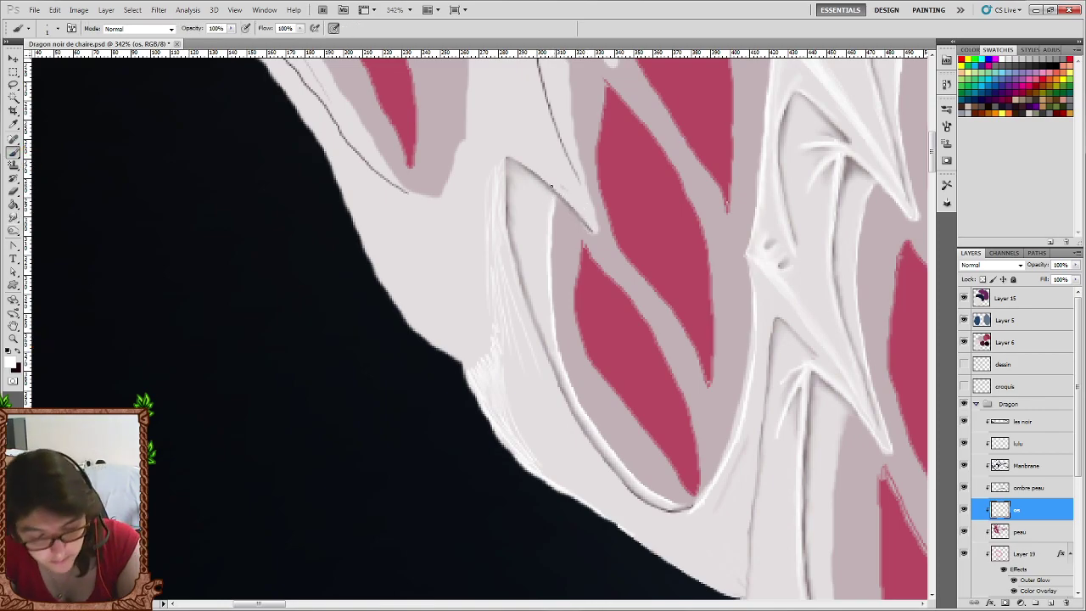
drag(558, 192, 589, 226)
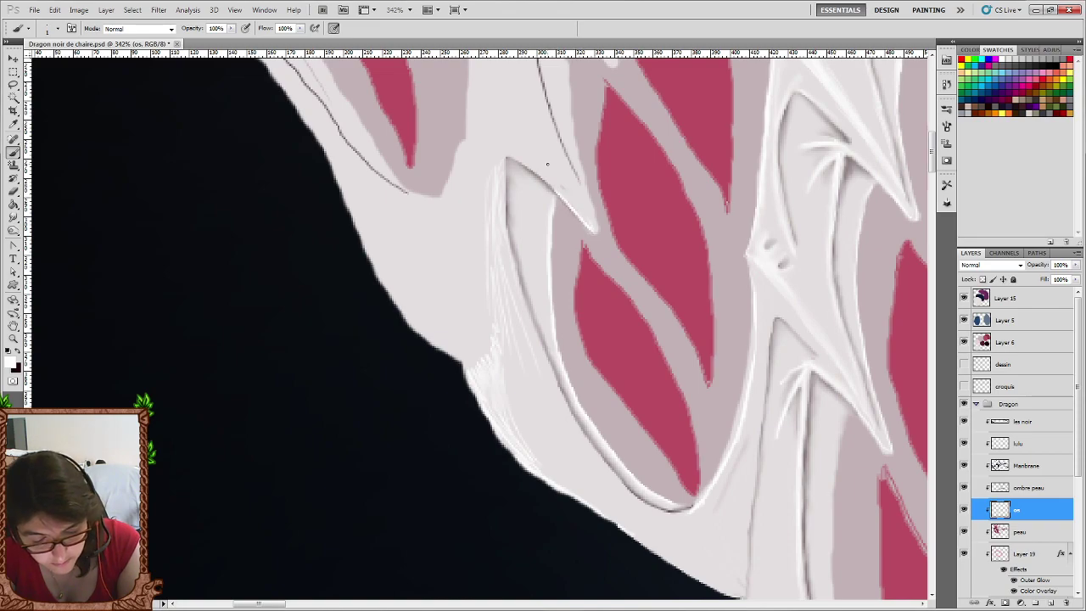
scroll(552, 153, up, 2)
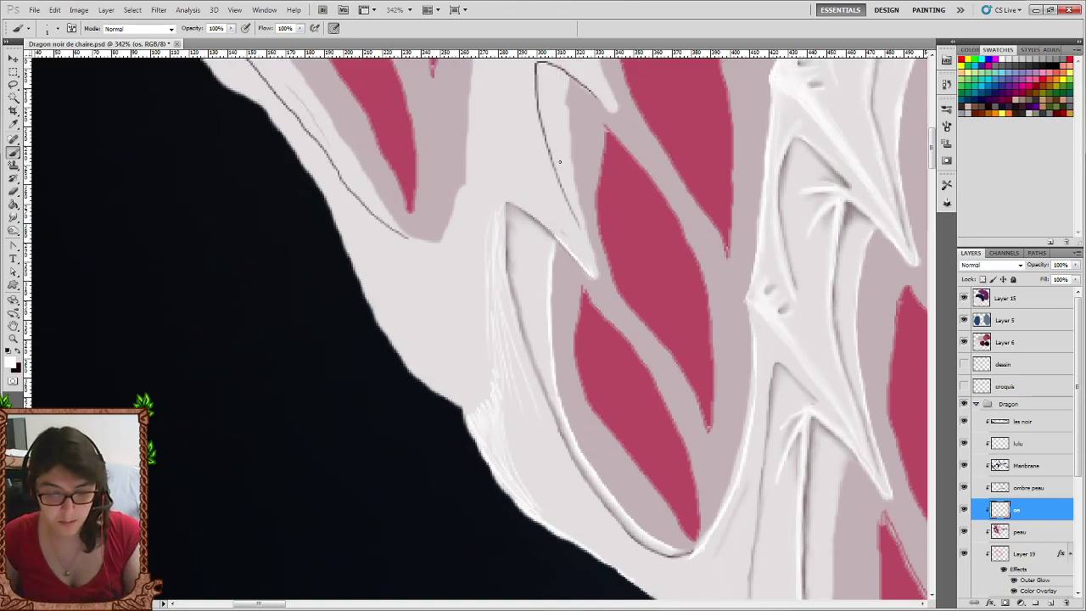
drag(566, 95, 583, 236)
scroll(593, 274, up, 2)
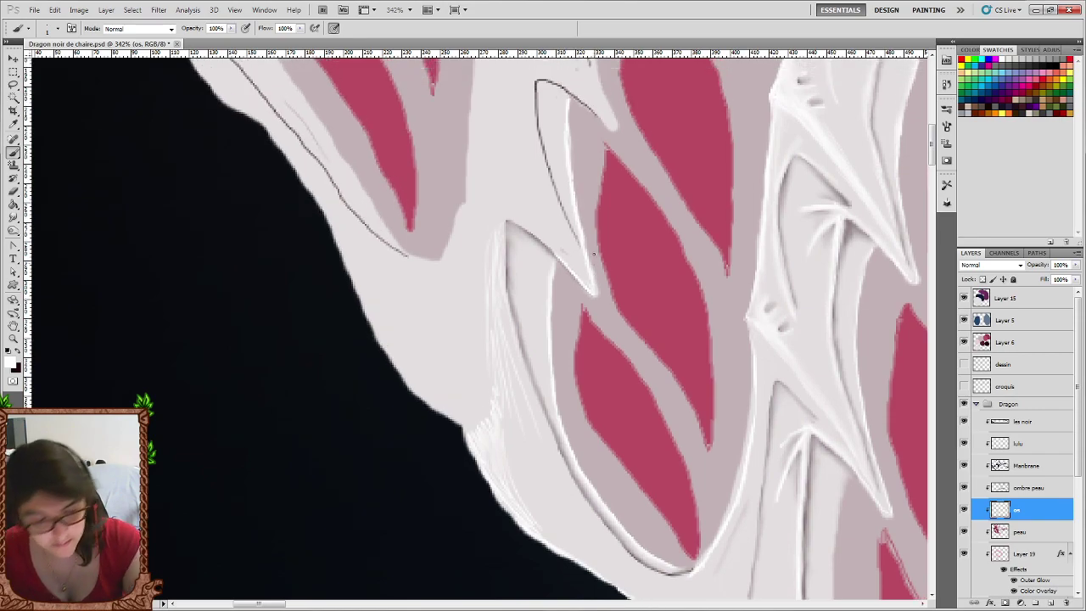
scroll(577, 297, up, 1)
mouse_move(586, 349)
mouse_down()
mouse_move(545, 298)
mouse_move(520, 295)
mouse_move(463, 209)
mouse_move(472, 154)
mouse_up()
mouse_move(458, 204)
mouse_down()
mouse_move(475, 136)
mouse_move(472, 217)
mouse_move(468, 202)
mouse_move(536, 280)
mouse_move(470, 186)
mouse_move(475, 146)
mouse_move(489, 207)
mouse_move(545, 294)
mouse_up()
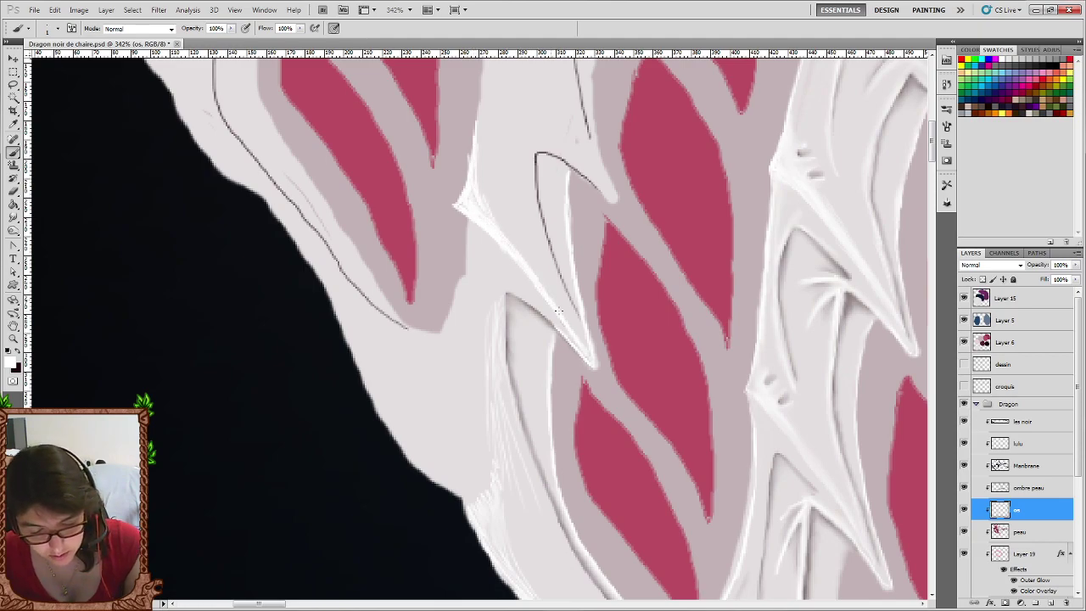
Paint faint white highlights along the strut contour and its tip.
mouse_move(499, 224)
mouse_down()
mouse_move(478, 166)
mouse_move(483, 71)
mouse_up()
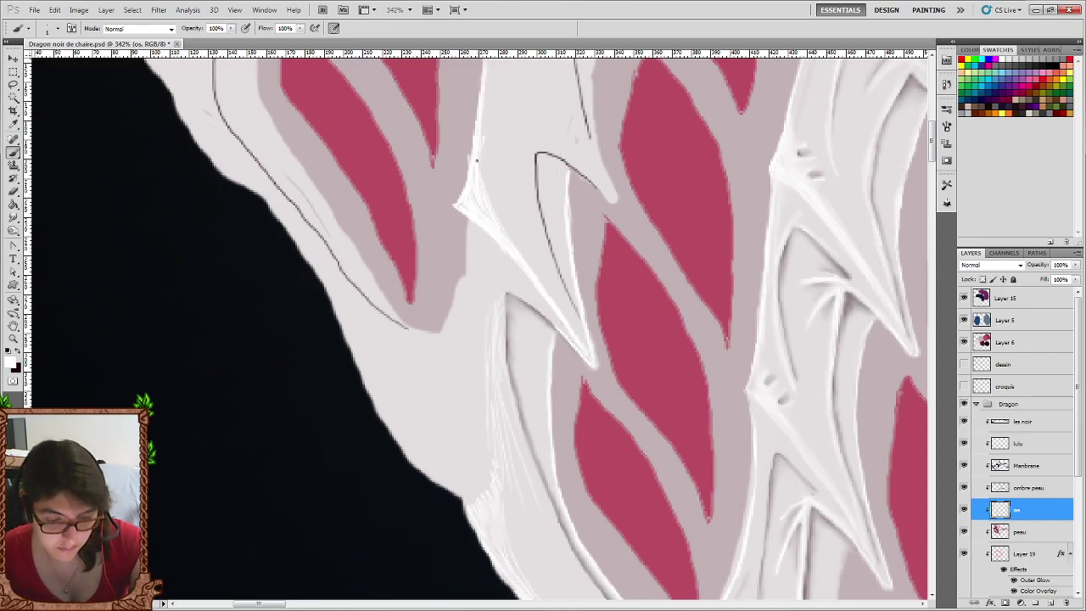
scroll(480, 109, up, 1)
scroll(484, 136, up, 1)
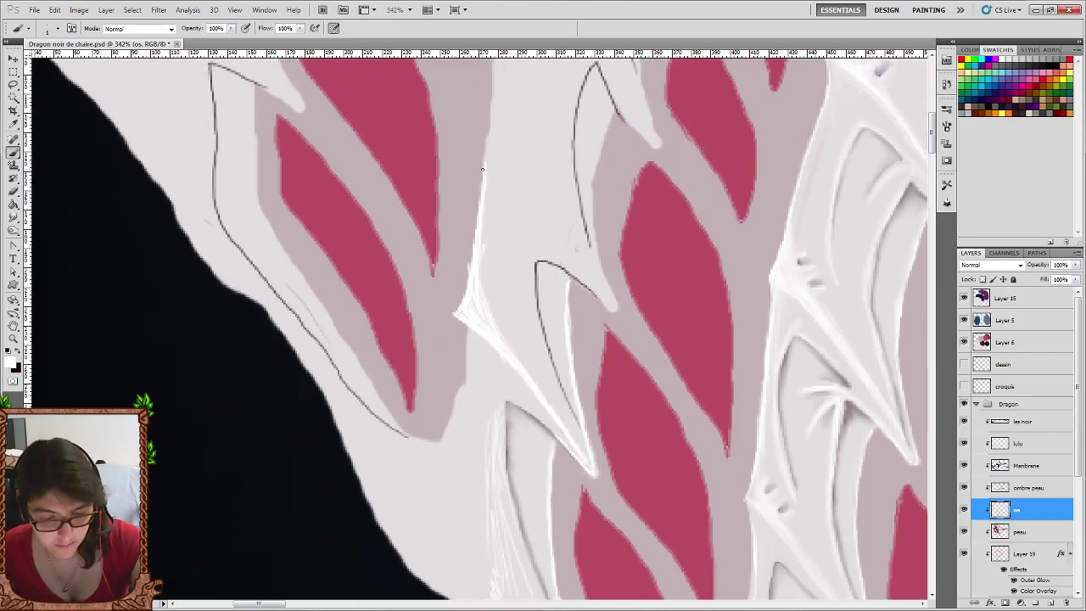
drag(480, 183, 478, 165)
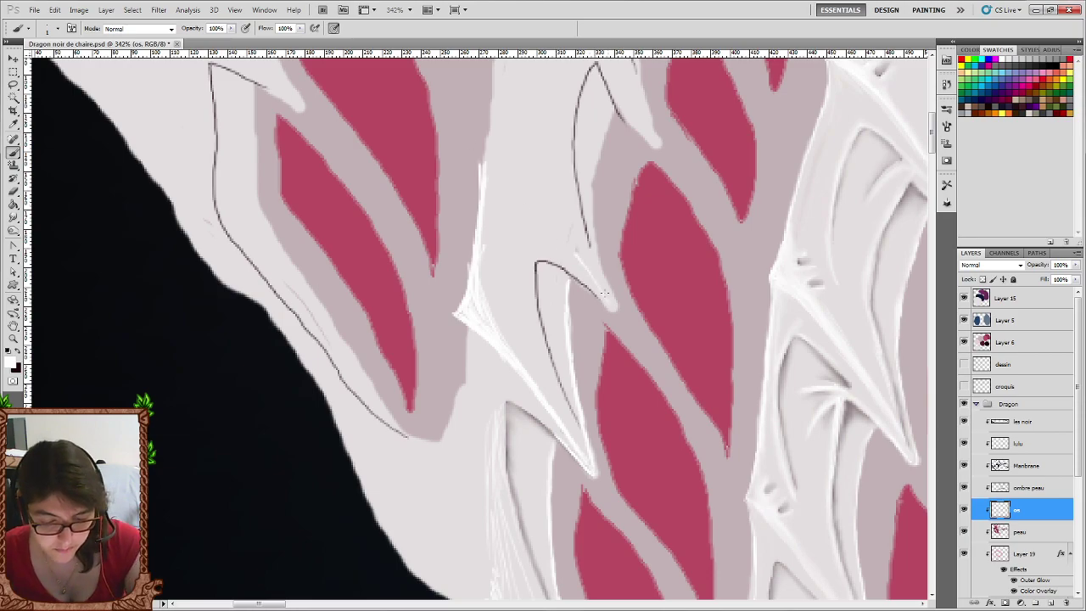
mouse_move(587, 269)
mouse_down()
mouse_move(487, 161)
mouse_move(474, 163)
mouse_move(489, 110)
mouse_up()
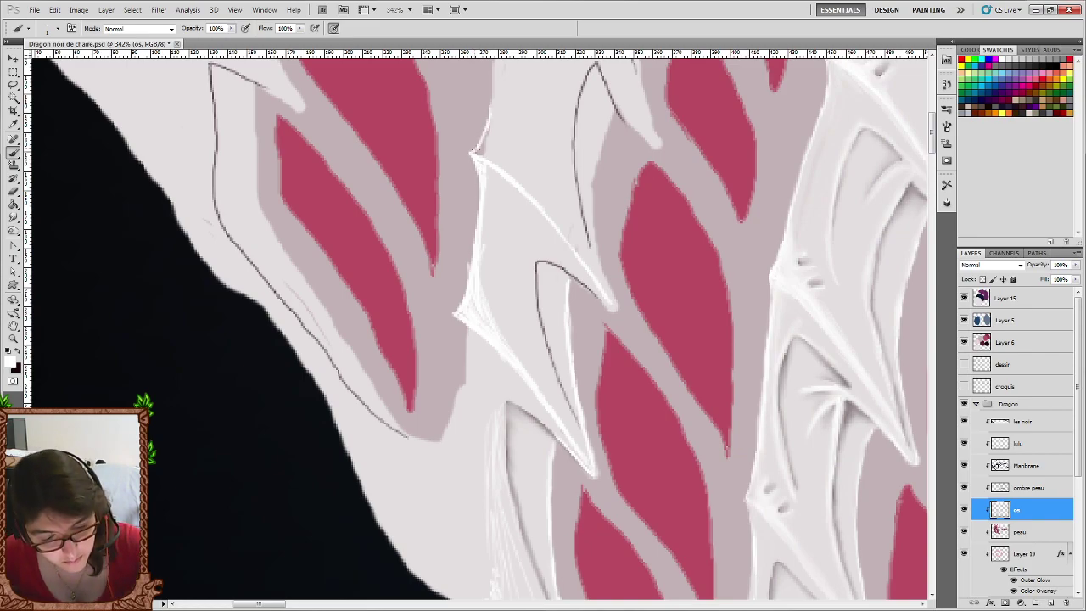
drag(480, 148, 482, 154)
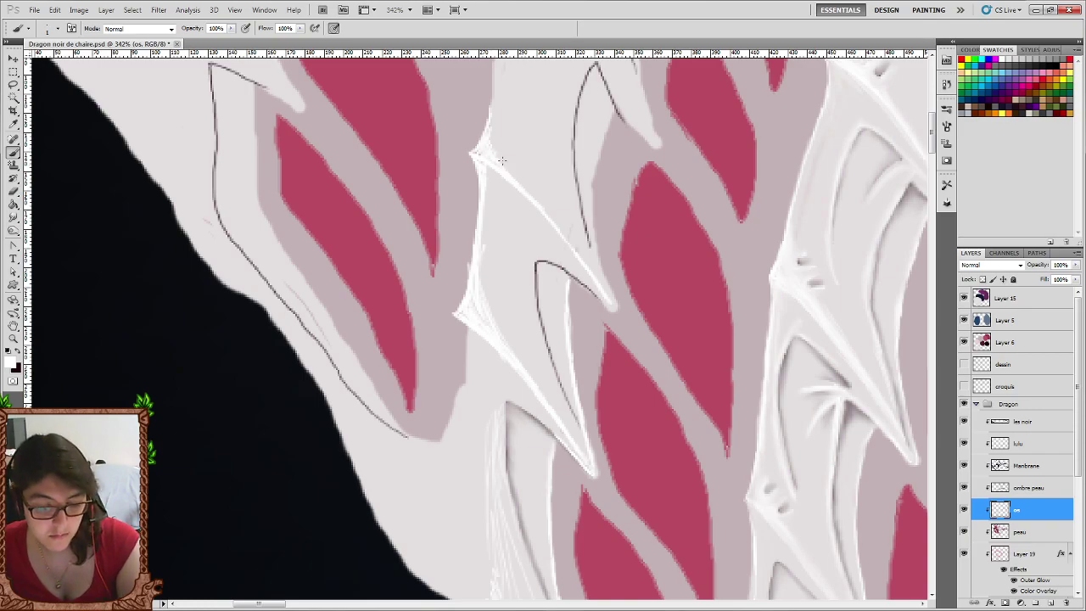
mouse_move(458, 322)
mouse_down()
mouse_move(458, 395)
mouse_move(437, 437)
mouse_up()
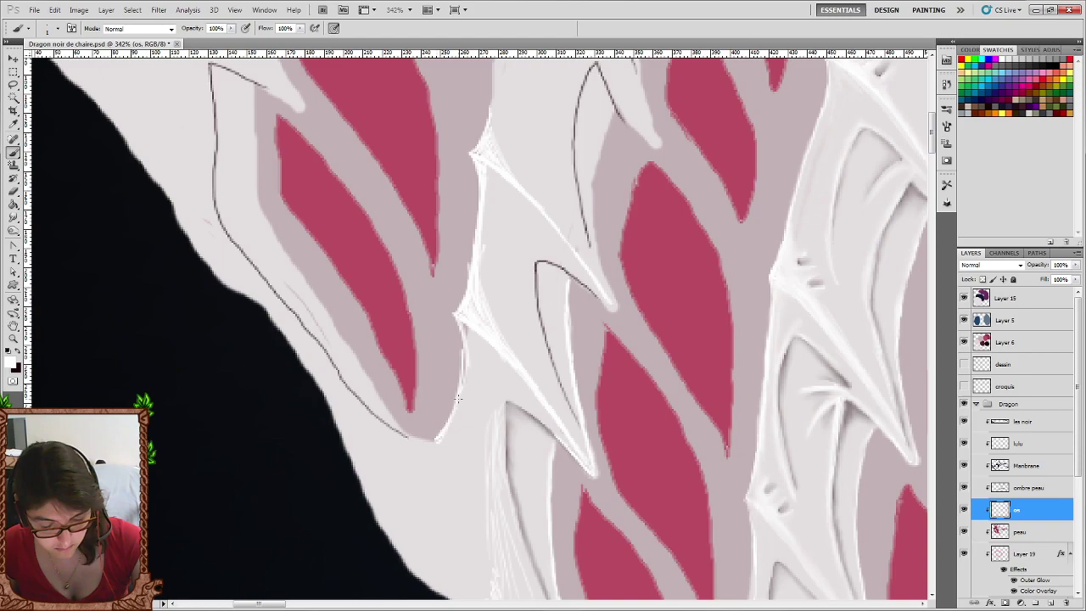
drag(458, 398, 461, 382)
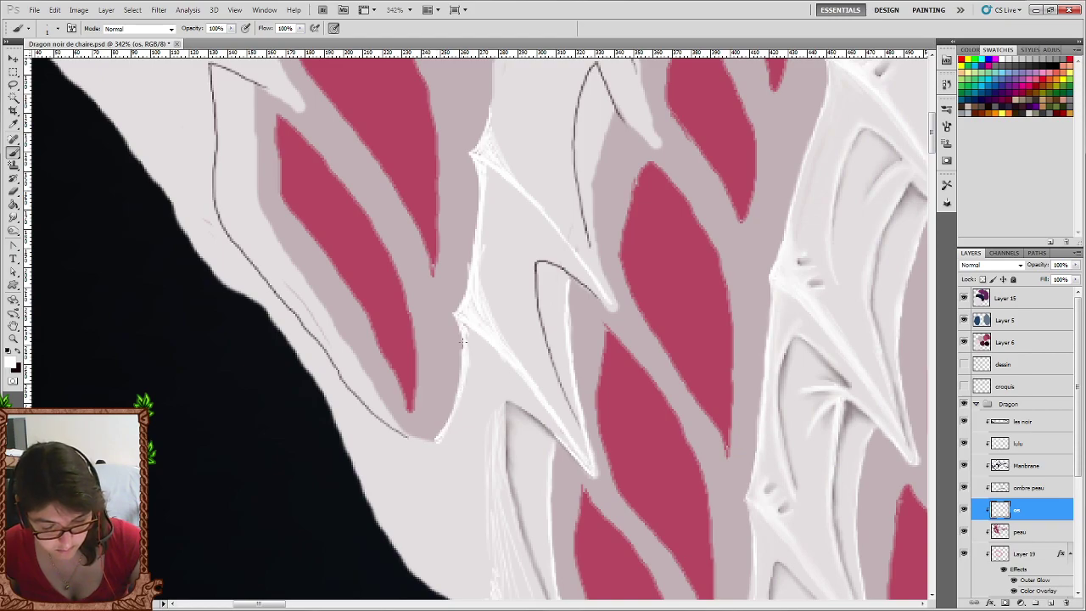
drag(437, 437, 412, 440)
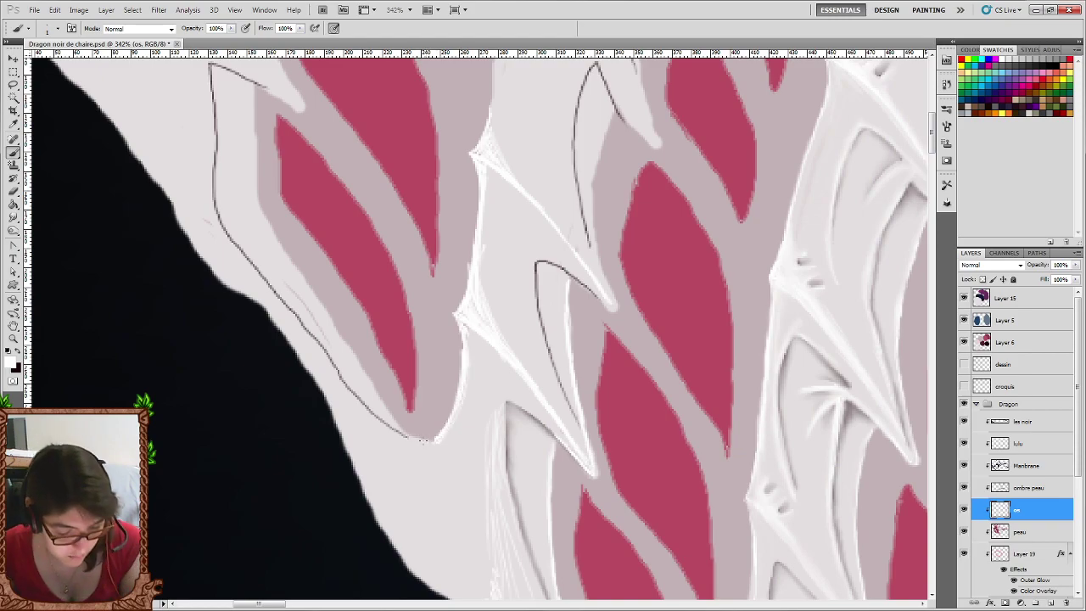
Hatch white strokes along the lower strut edge.
scroll(475, 330, down, 2)
scroll(475, 331, down, 1)
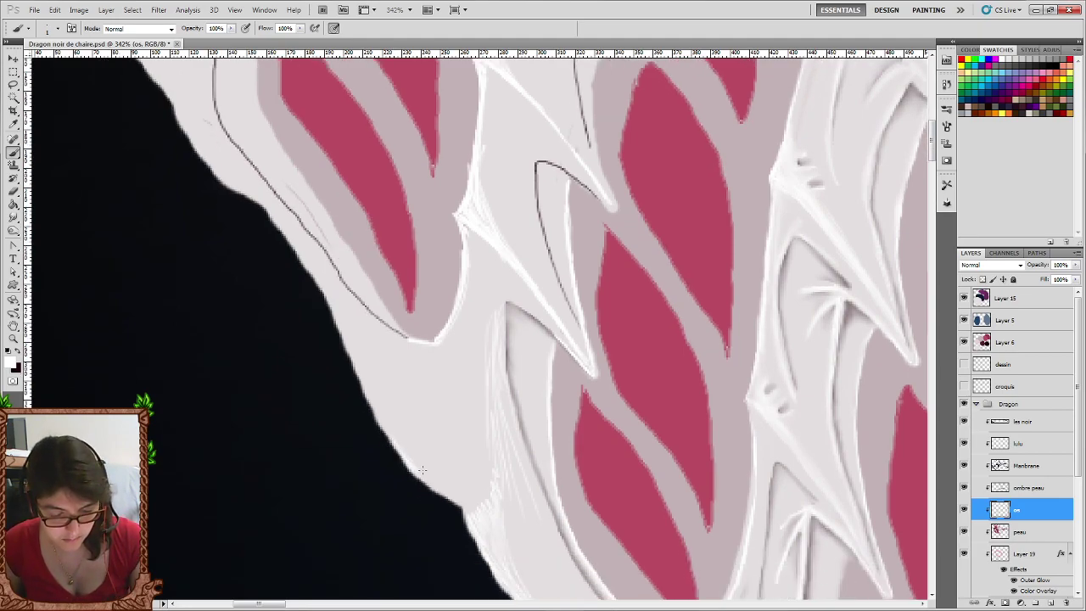
drag(421, 469, 437, 483)
mouse_move(406, 440)
mouse_down()
mouse_move(433, 477)
mouse_move(441, 462)
mouse_up()
mouse_move(448, 424)
mouse_down()
mouse_move(438, 404)
mouse_move(447, 377)
mouse_up()
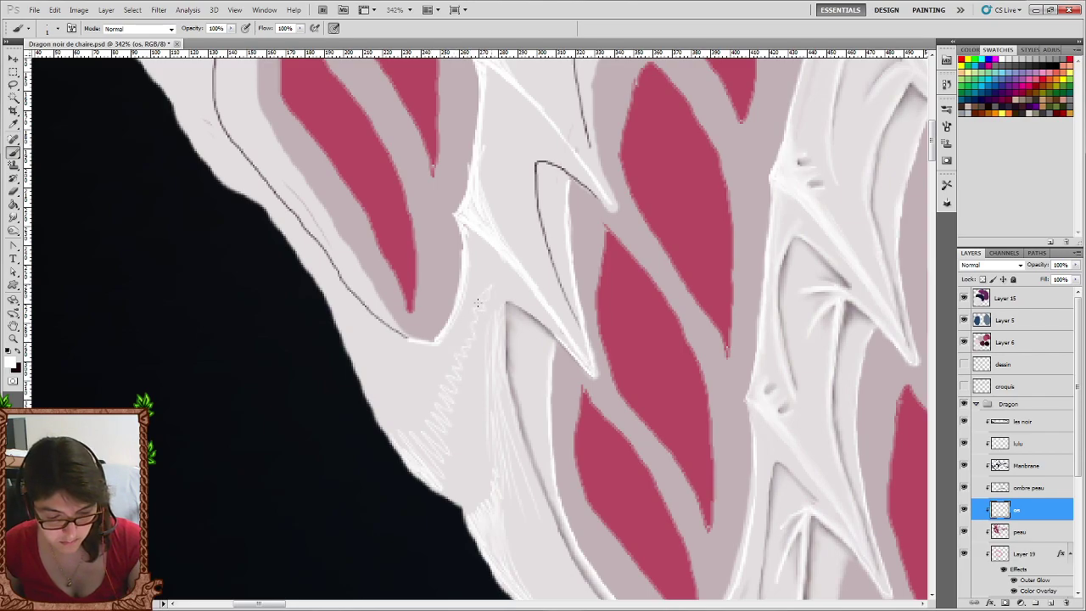
Draw thin black shadow lines down the strut and near its base.
key(x)
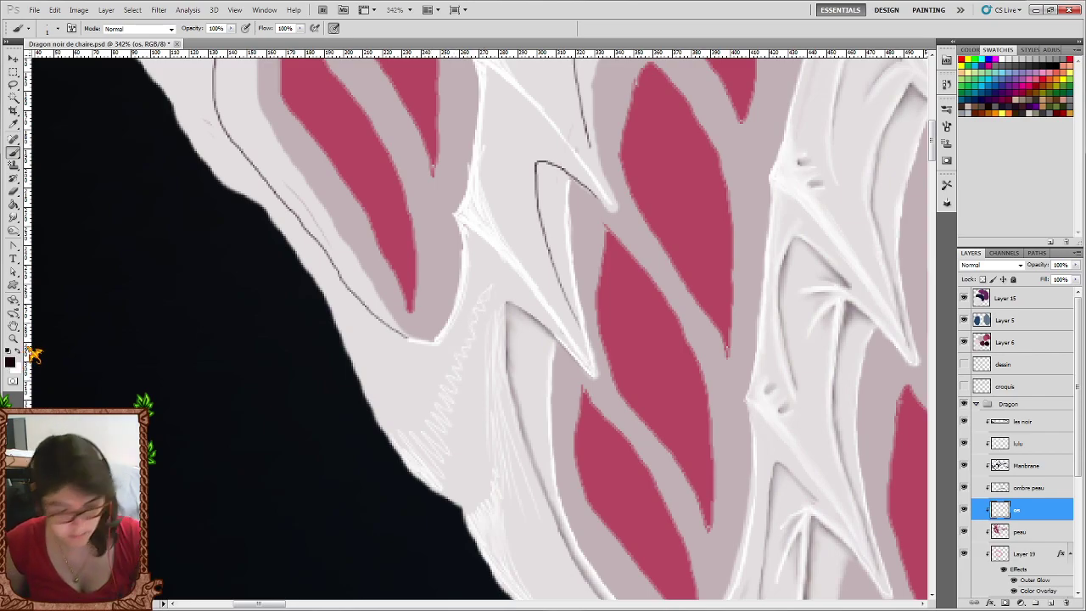
drag(469, 344, 467, 365)
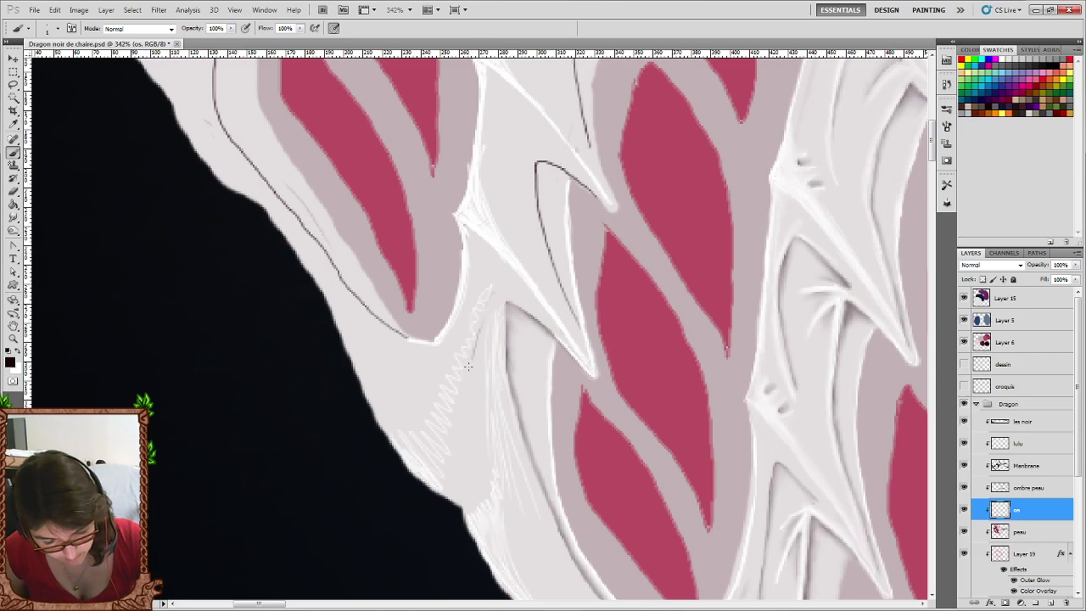
drag(487, 317, 479, 398)
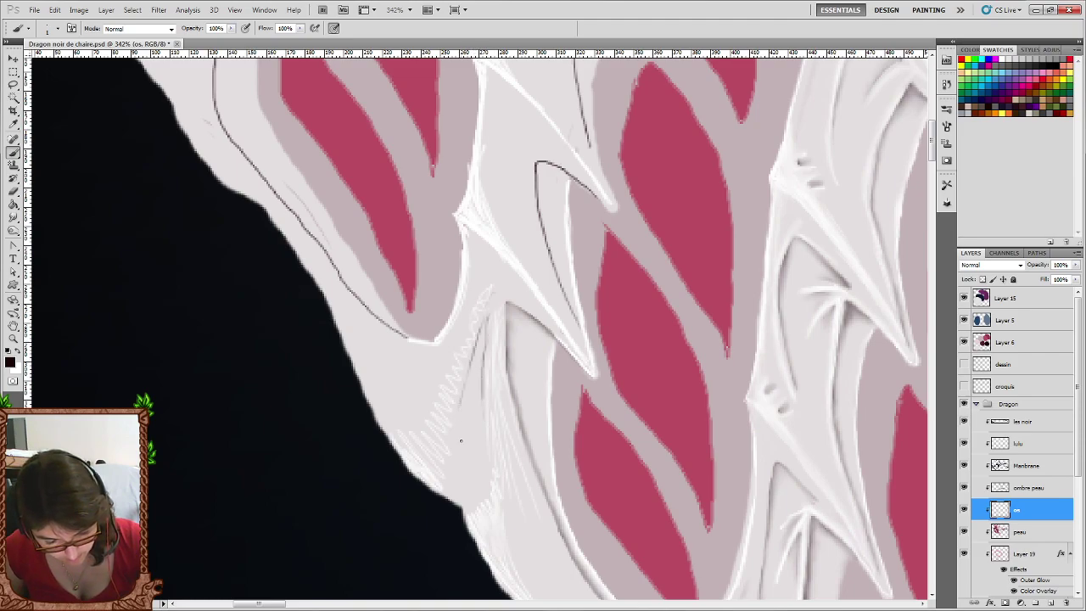
mouse_move(464, 501)
mouse_down()
mouse_move(475, 487)
mouse_move(479, 387)
mouse_up()
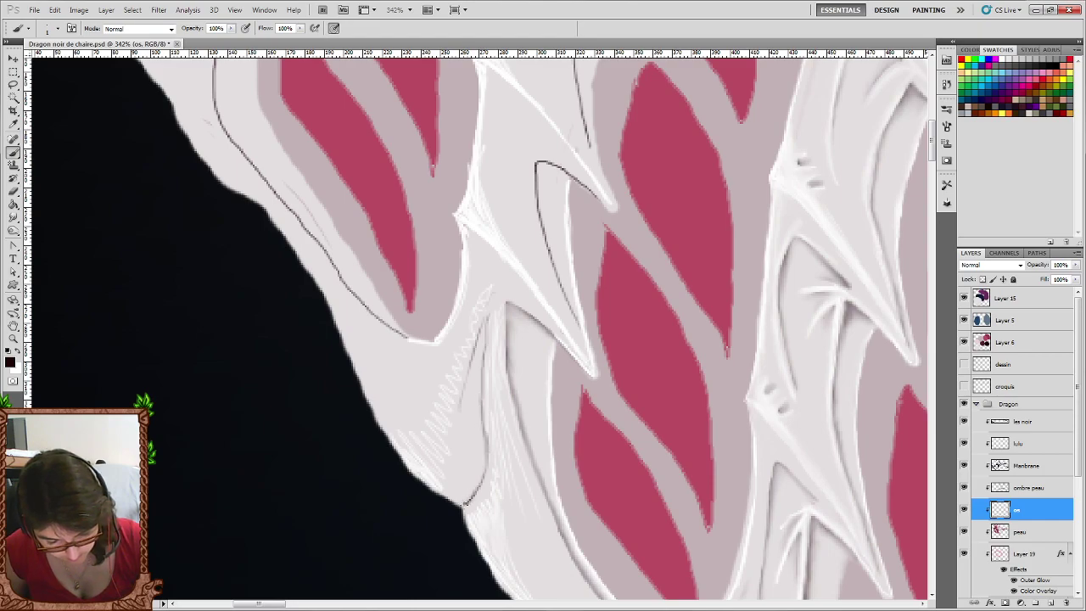
drag(477, 501, 487, 471)
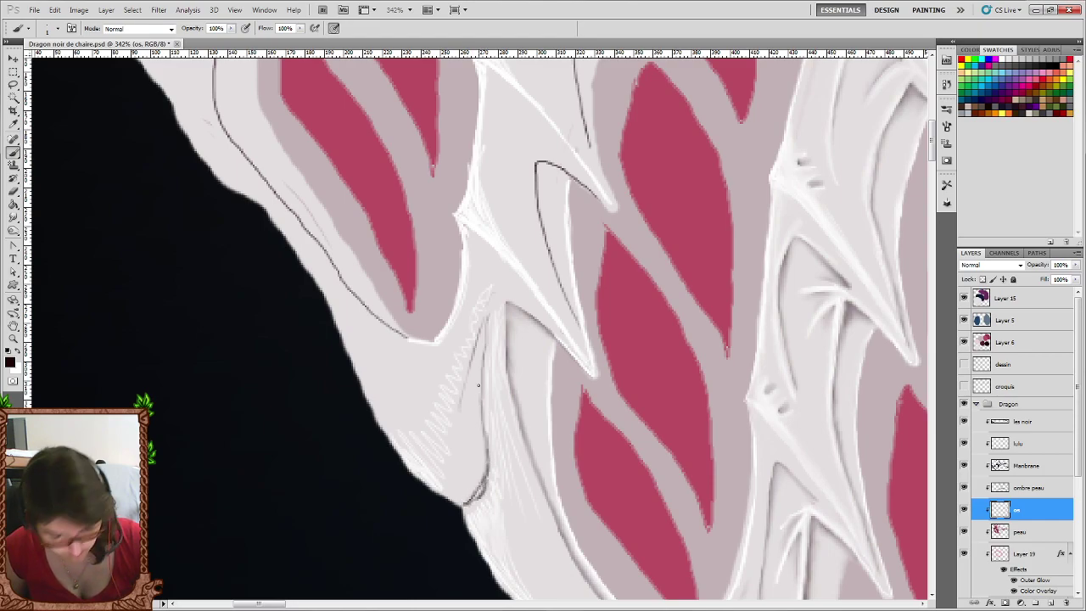
click(13, 217)
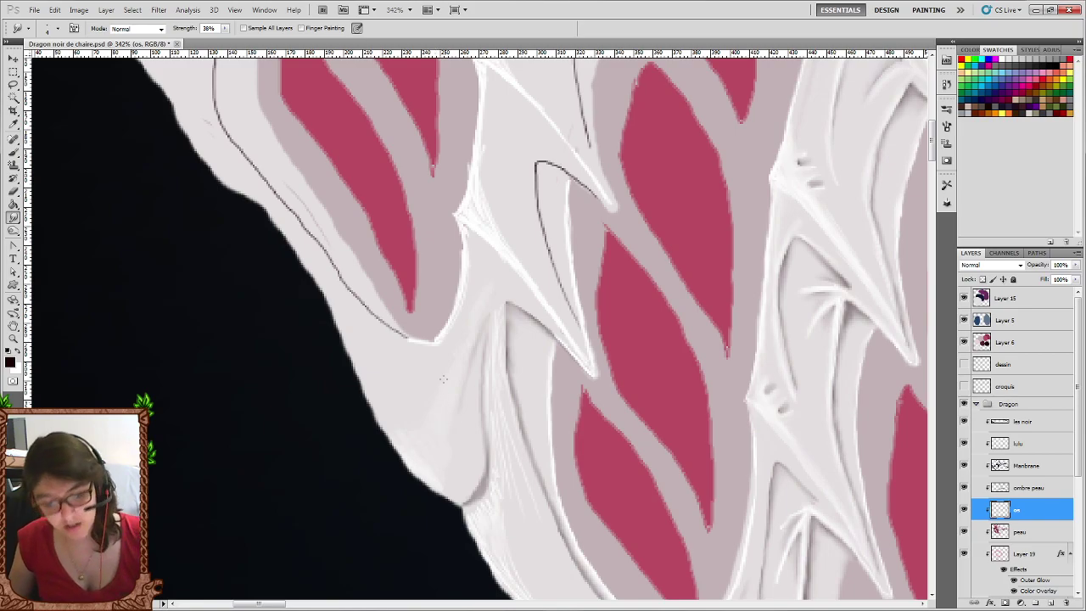
Trace a thin dark line down the strut and soften its top with Smudge.
key(b)
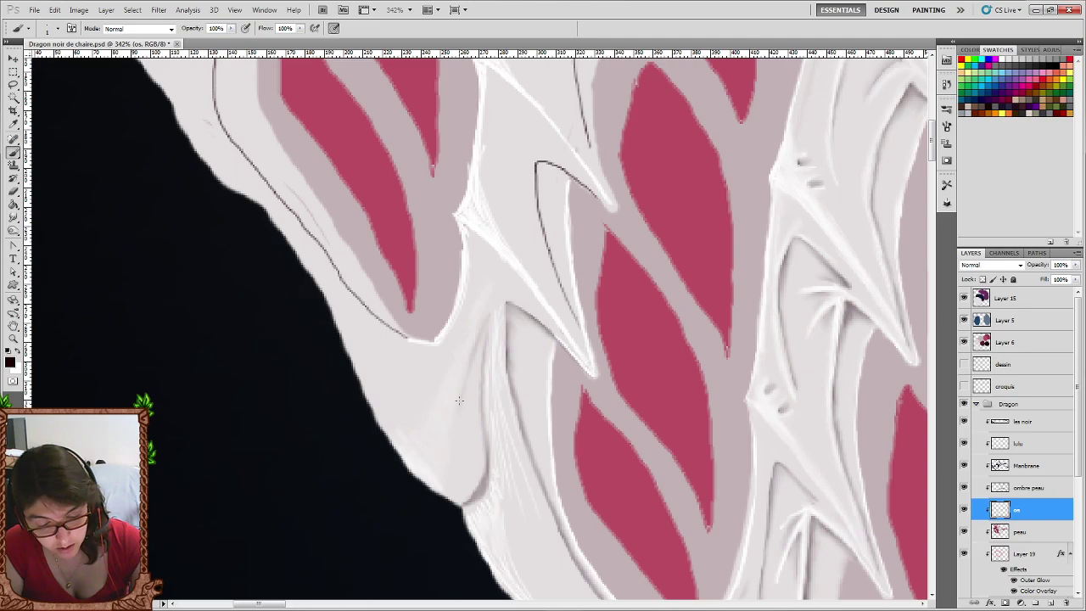
drag(458, 401, 474, 340)
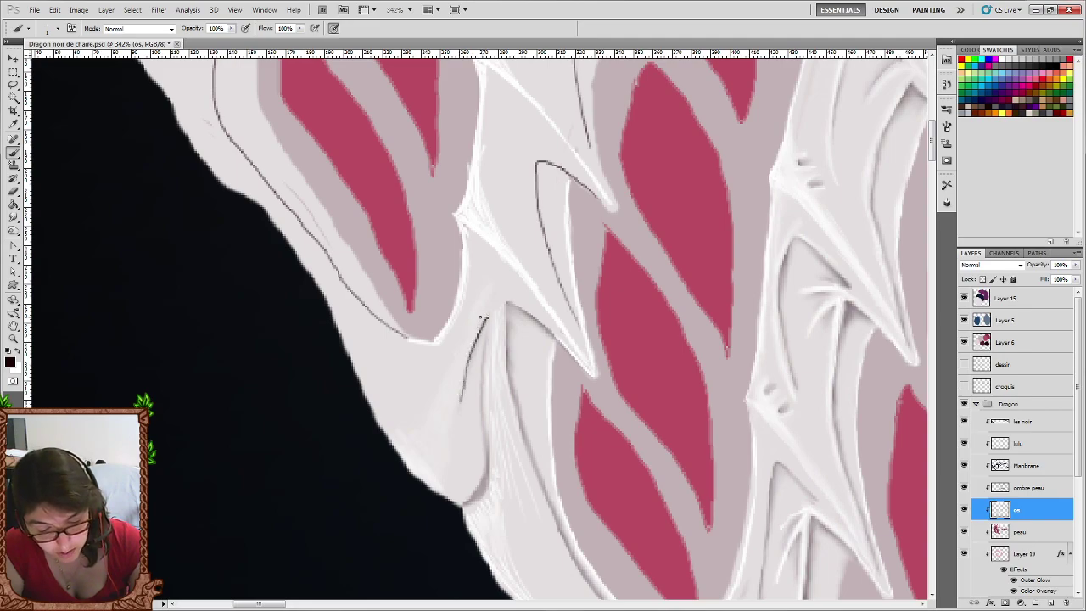
drag(488, 315, 479, 390)
click(15, 218)
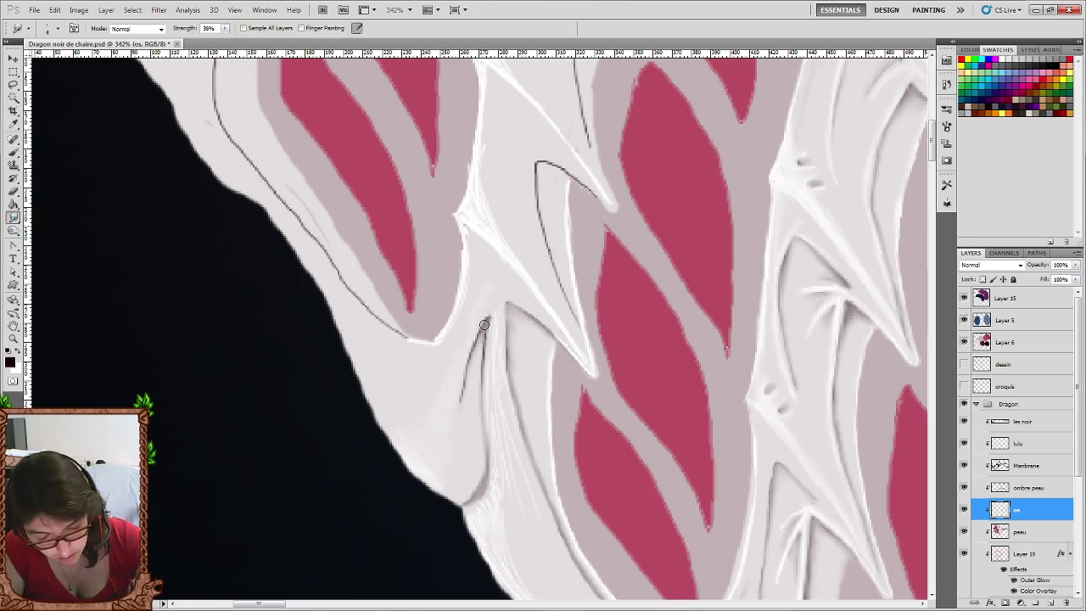
drag(488, 320, 480, 341)
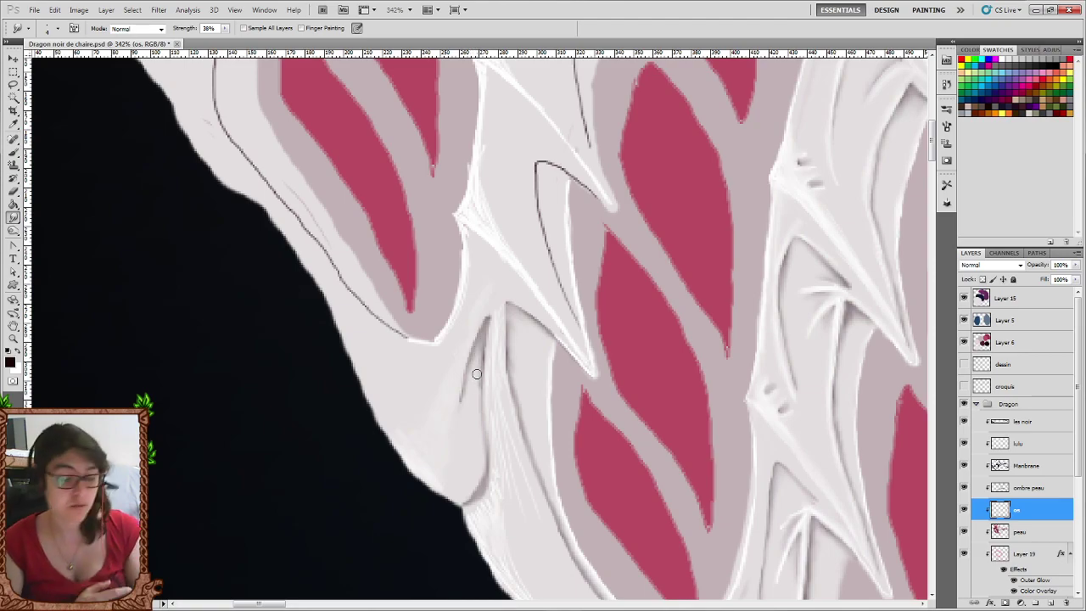
Smudge the pale flesh below the bone strut using an 18 px smudge brush.
click(25, 158)
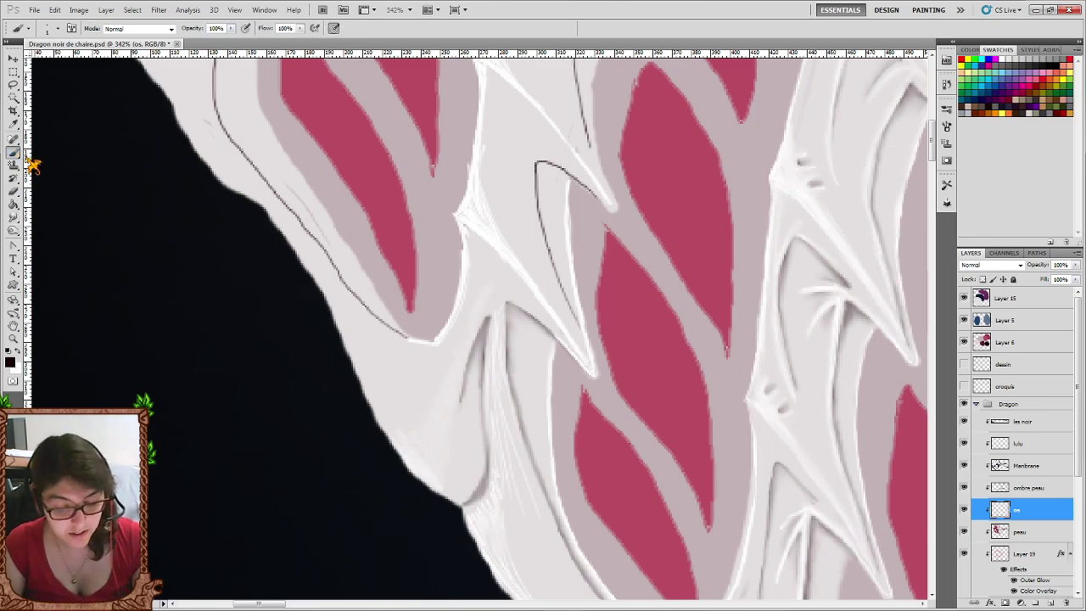
click(14, 217)
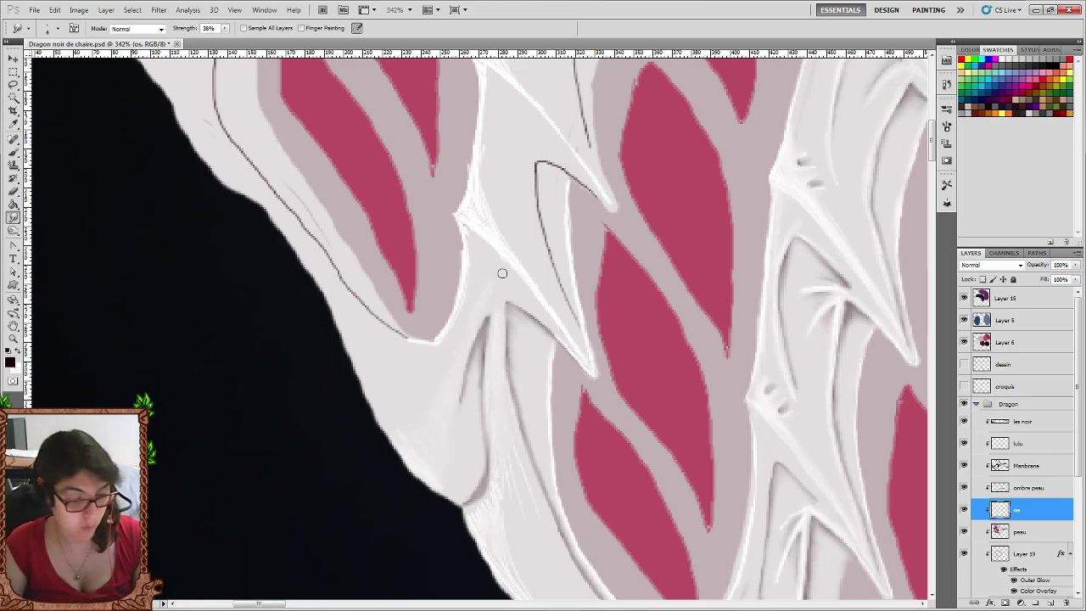
right_click(509, 431)
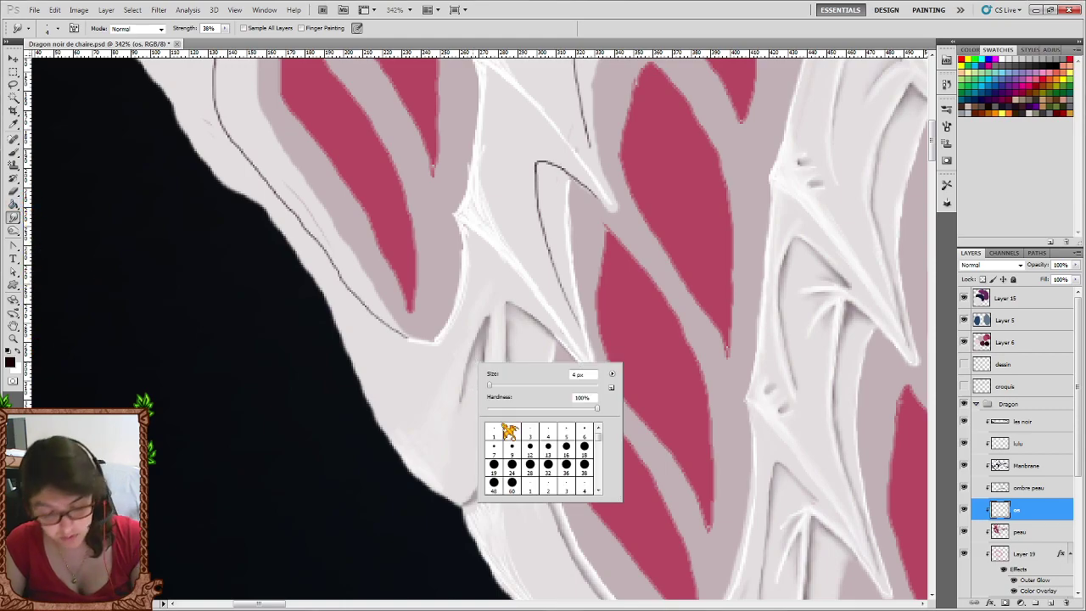
click(584, 448)
click(481, 322)
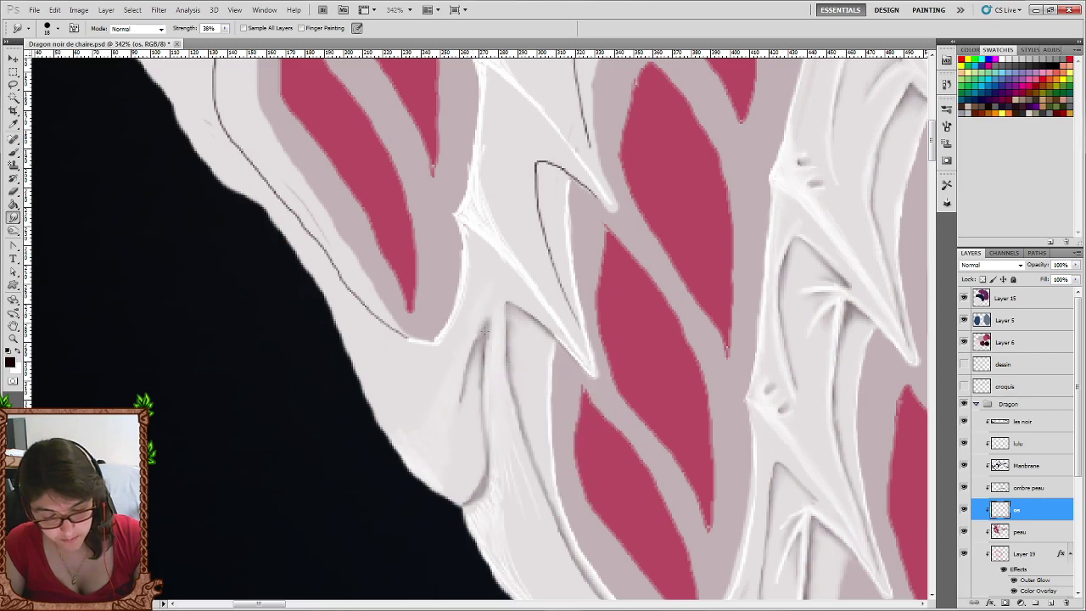
mouse_move(481, 322)
mouse_down()
mouse_move(475, 361)
mouse_move(464, 359)
mouse_move(466, 427)
mouse_up()
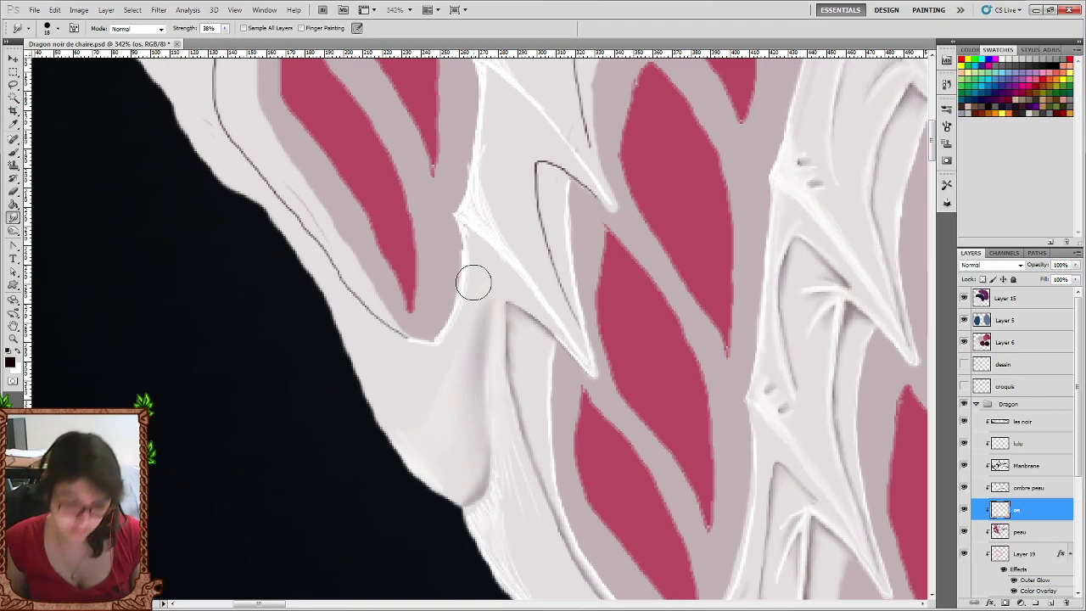
Smudge and smooth the pale shading along the lower wing edge.
scroll(471, 280, down, 2)
scroll(449, 293, down, 2)
scroll(422, 315, down, 2)
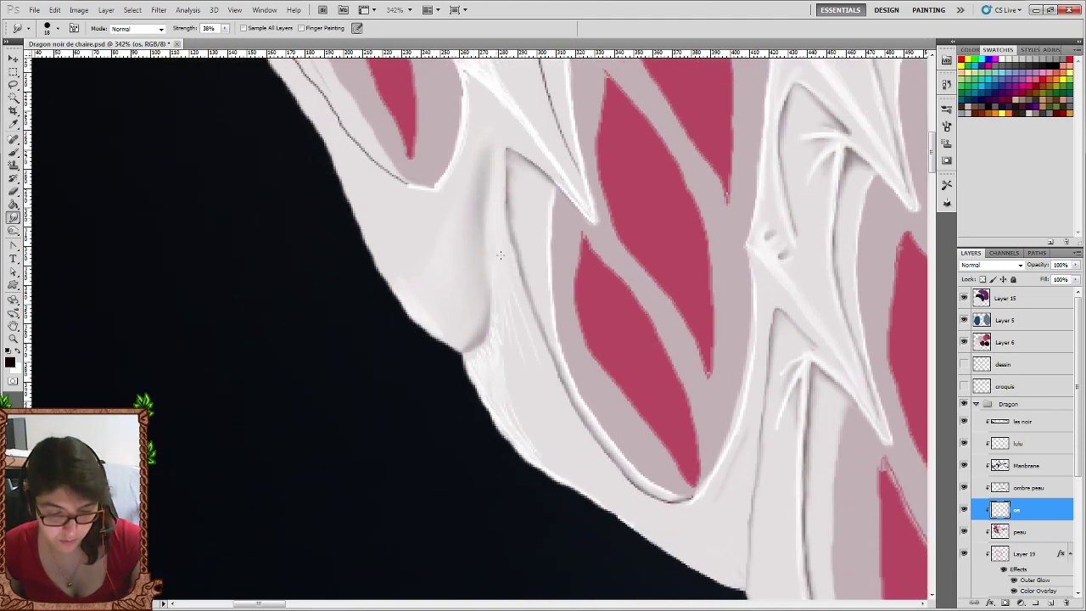
drag(504, 348, 501, 322)
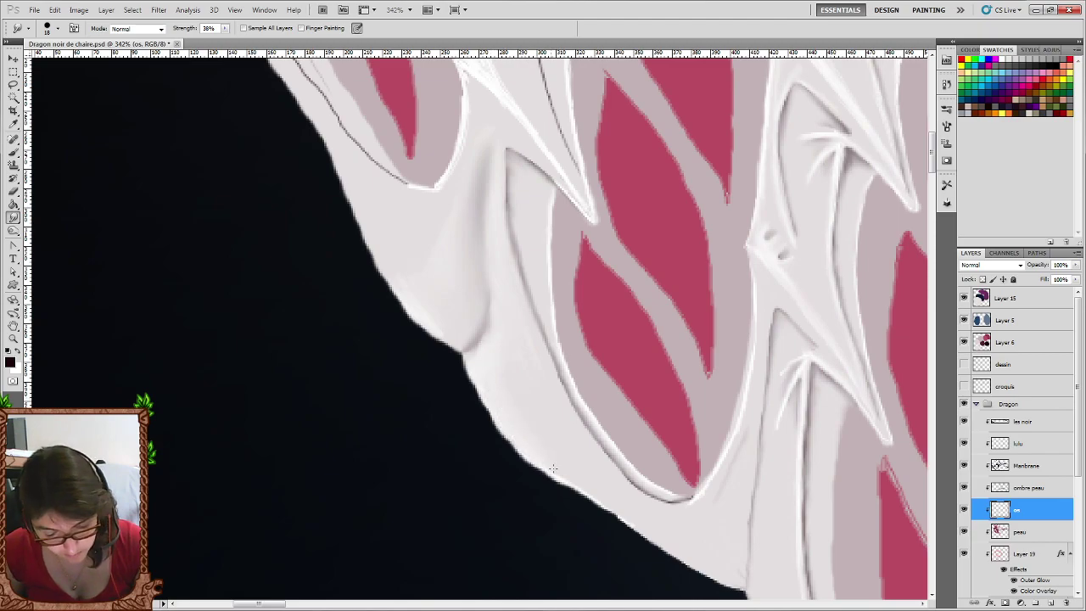
drag(453, 308, 461, 330)
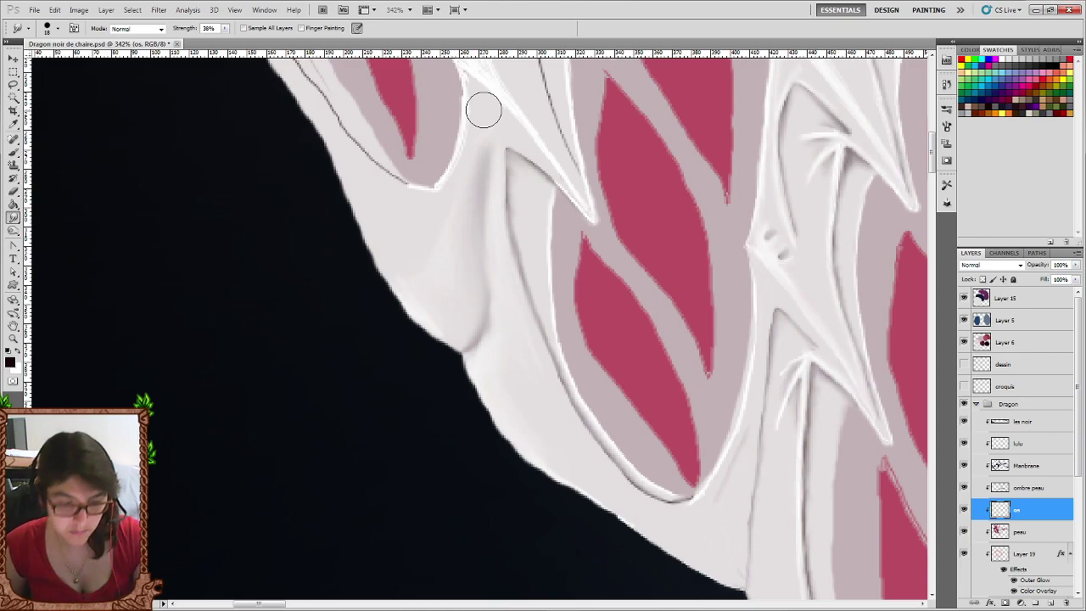
scroll(483, 110, up, 1)
right_click(416, 298)
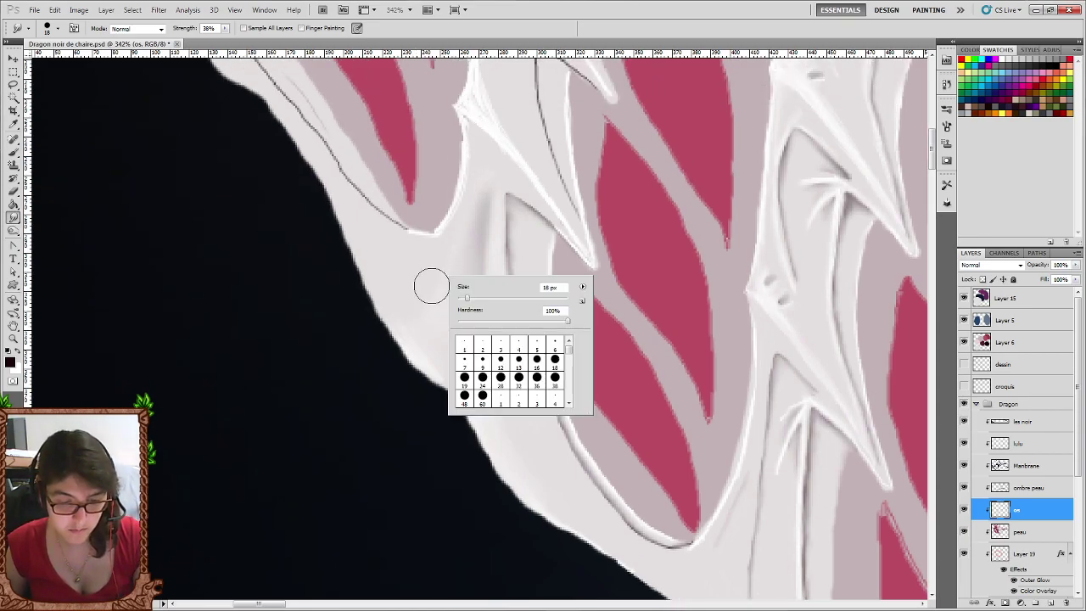
Set white as the painting colour while toggling between Brush and Smudge tools.
scroll(467, 41, up, 1)
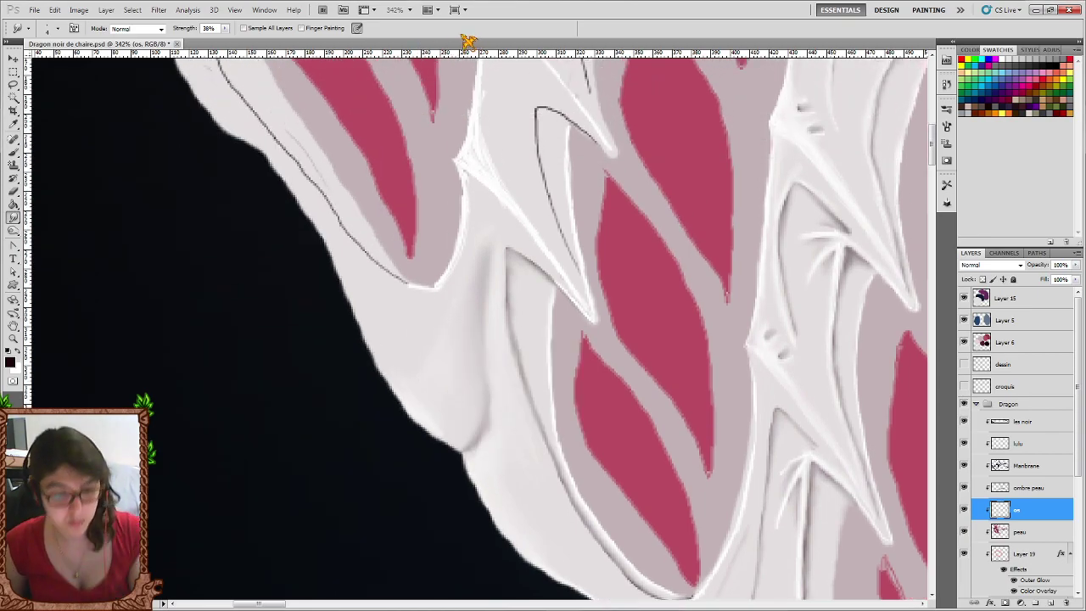
scroll(472, 43, up, 2)
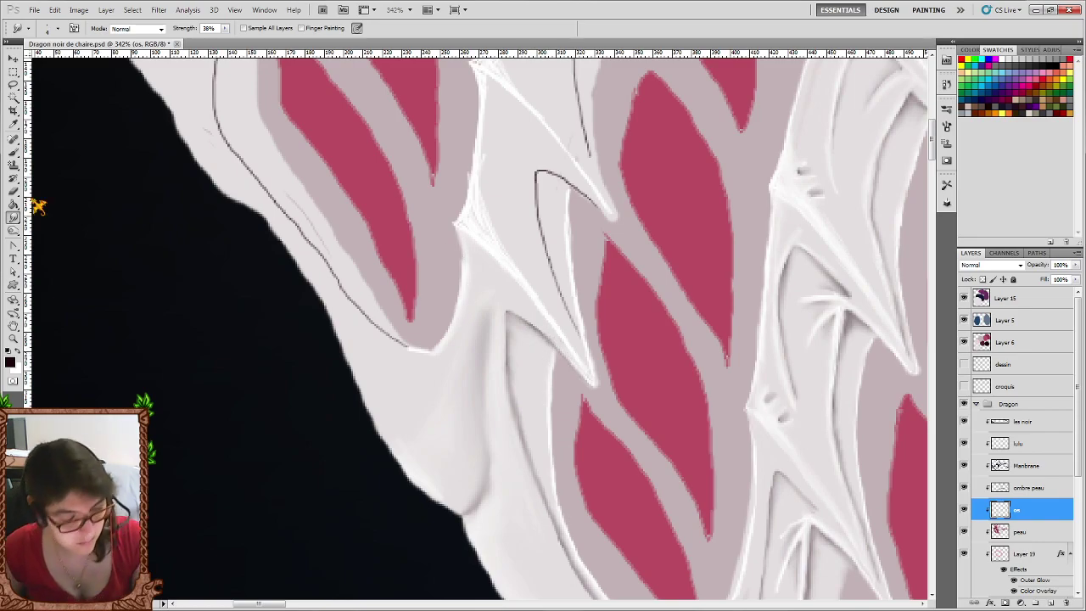
click(14, 152)
click(19, 356)
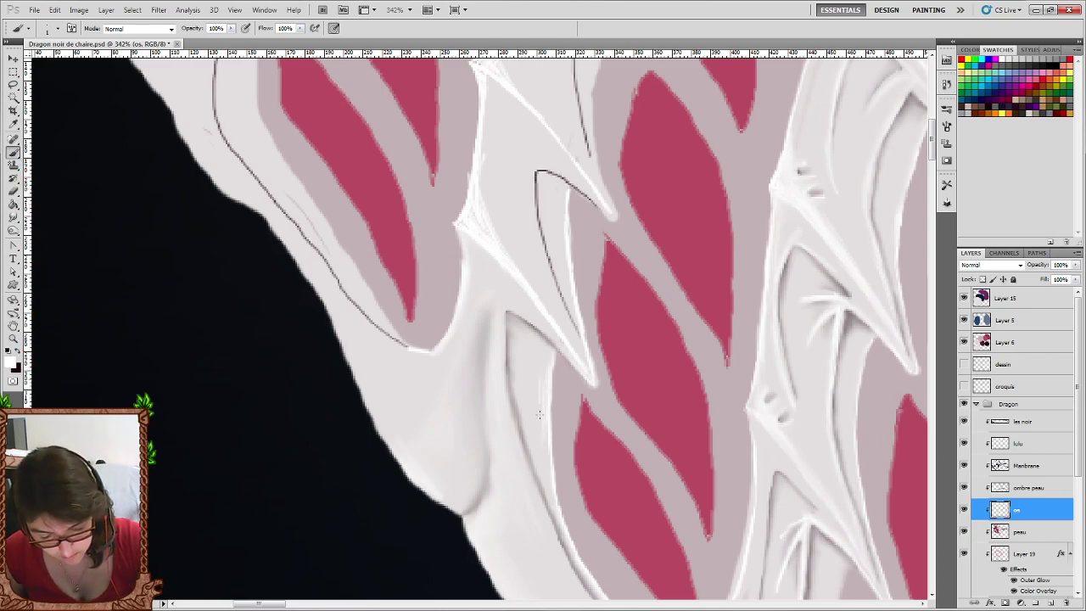
key(r)
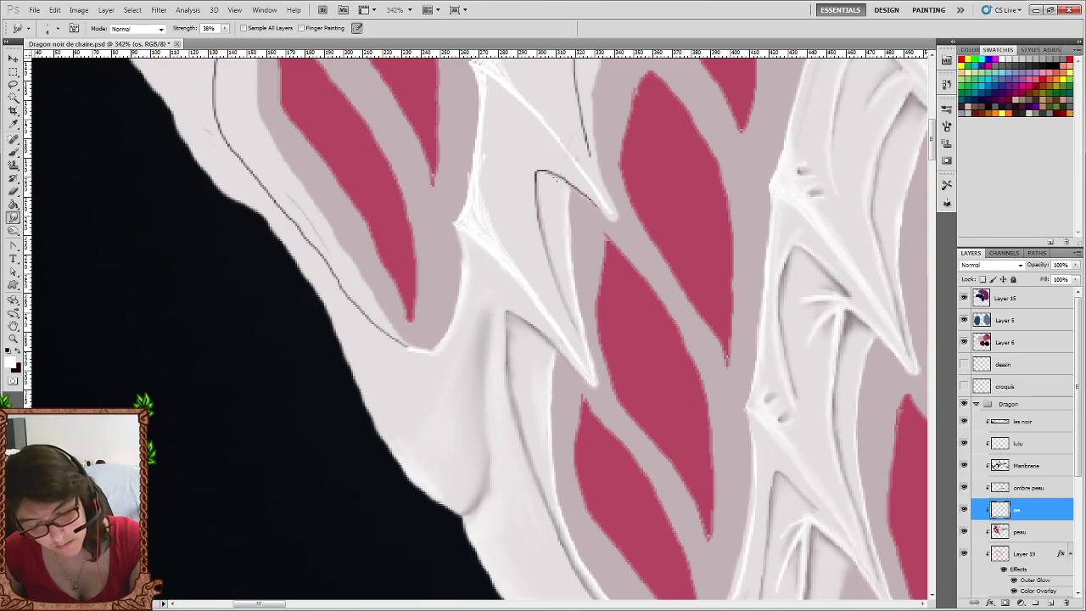
scroll(529, 160, up, 1)
scroll(530, 161, up, 2)
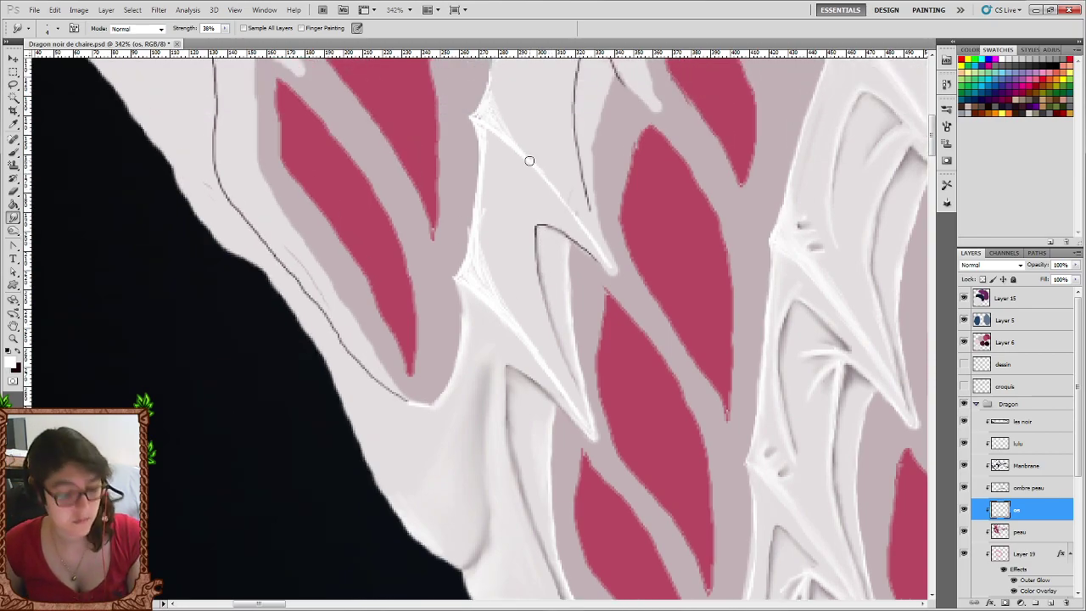
click(14, 153)
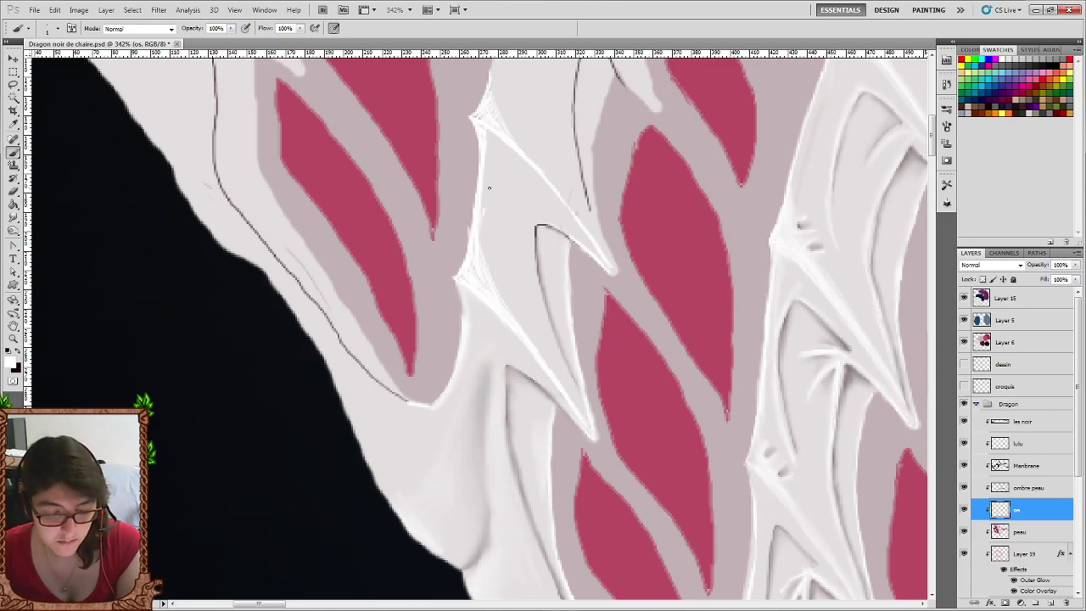
Paint short white highlights between the upper struts.
scroll(489, 187, up, 3)
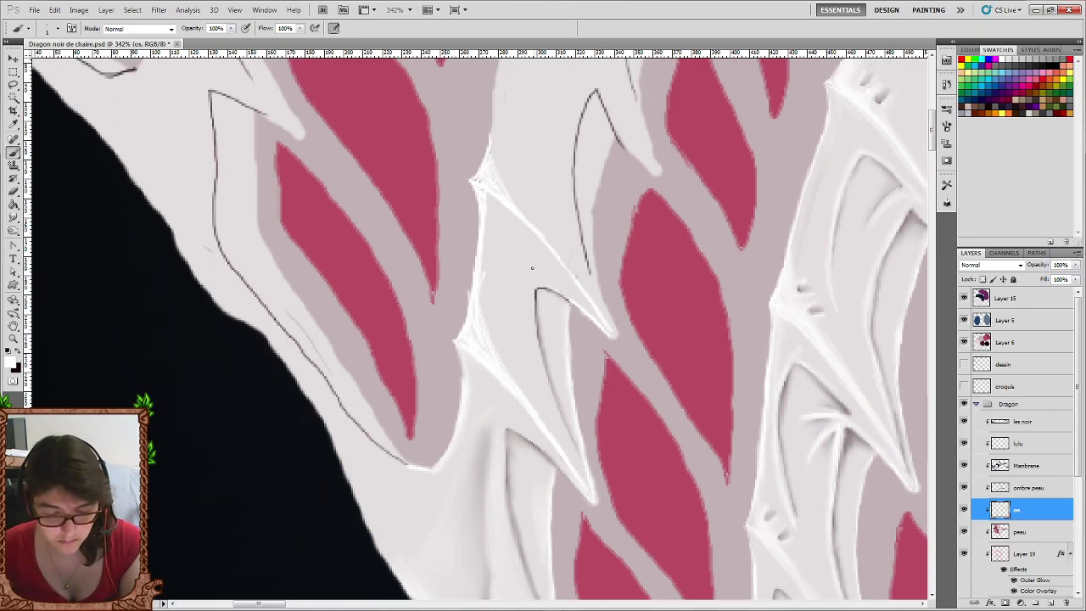
drag(560, 285, 534, 279)
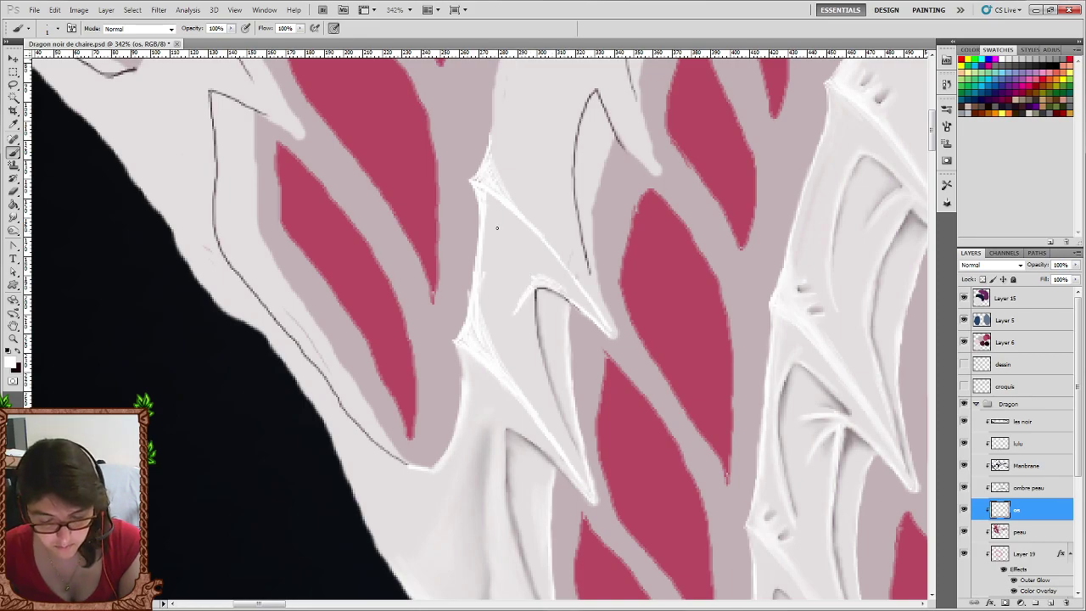
drag(520, 246, 577, 296)
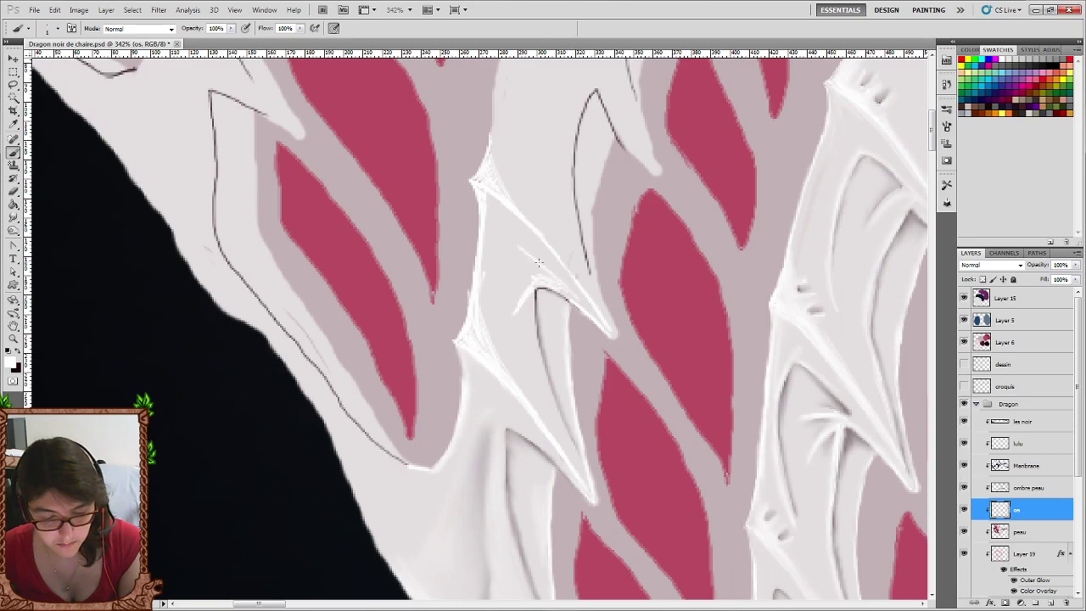
drag(504, 247, 497, 264)
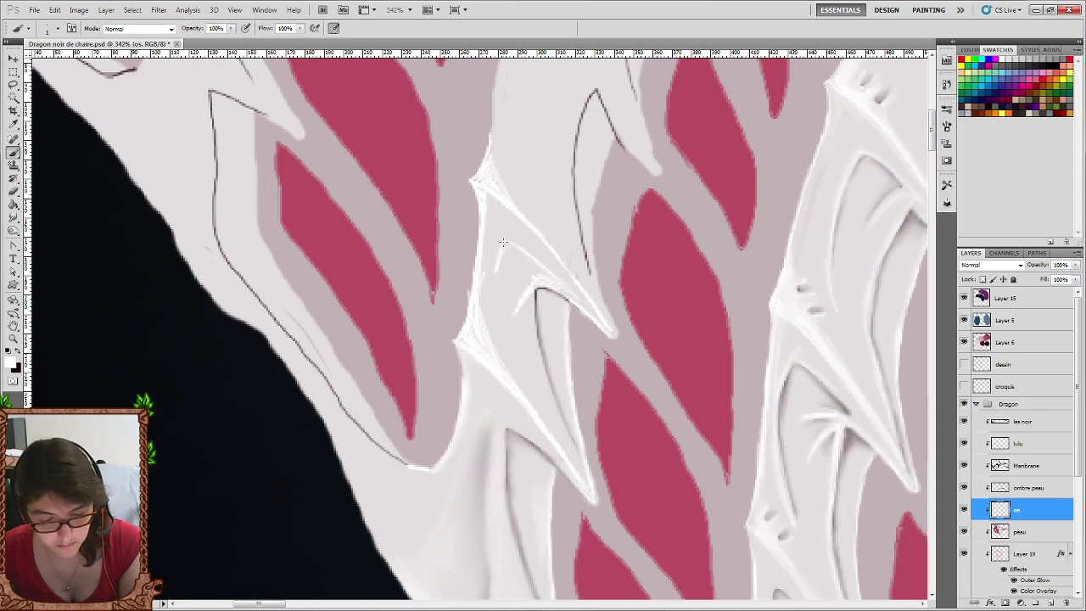
Draw a thin black outline for a new bone spur and smudge it softer.
click(26, 348)
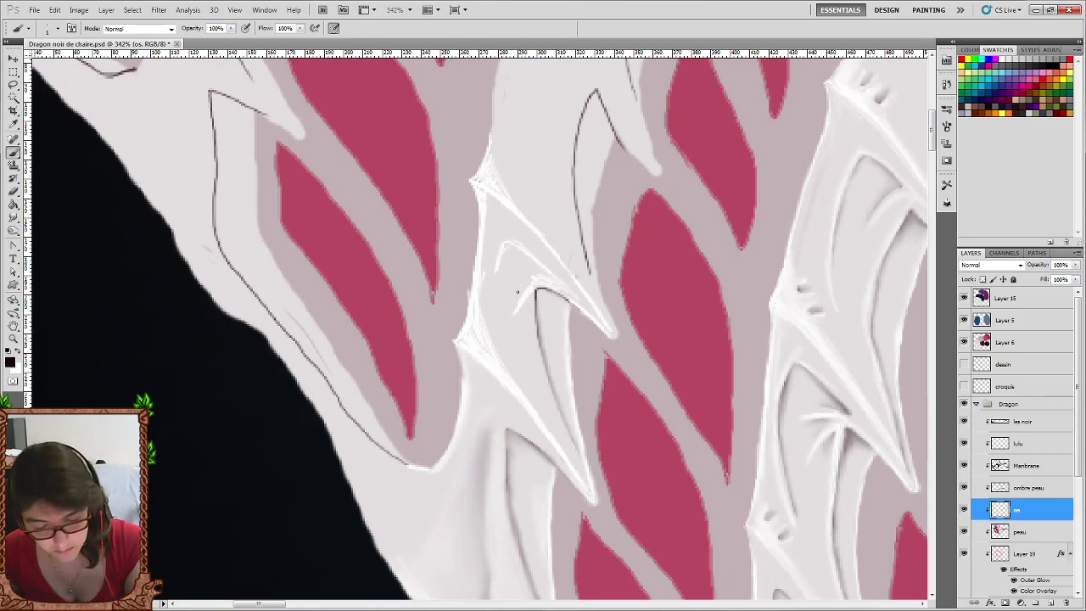
mouse_move(499, 267)
mouse_down()
mouse_move(507, 244)
mouse_move(542, 268)
mouse_move(516, 275)
mouse_move(513, 305)
mouse_up()
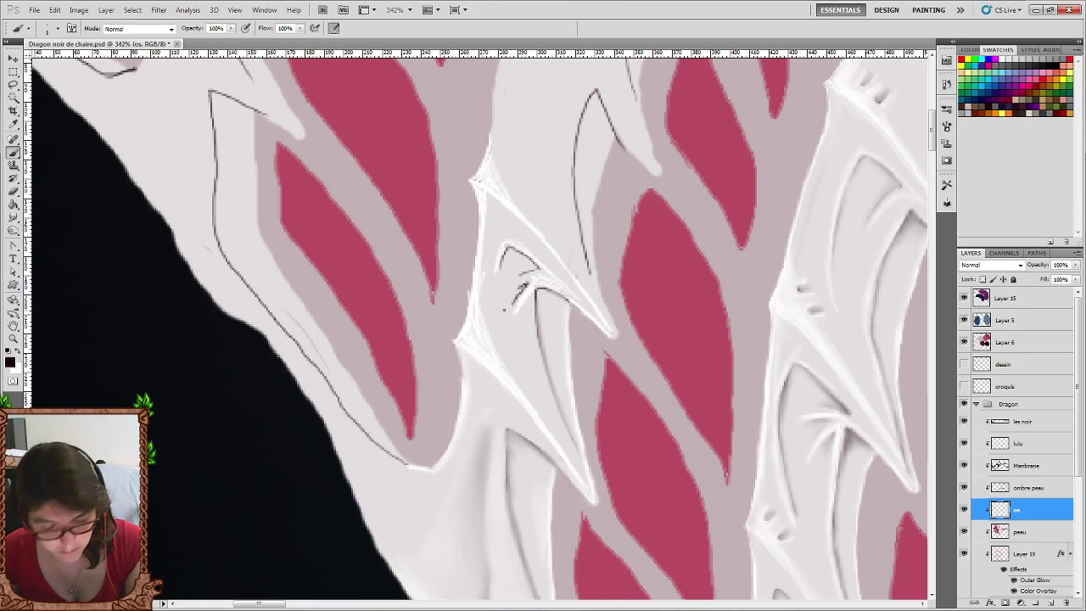
click(17, 216)
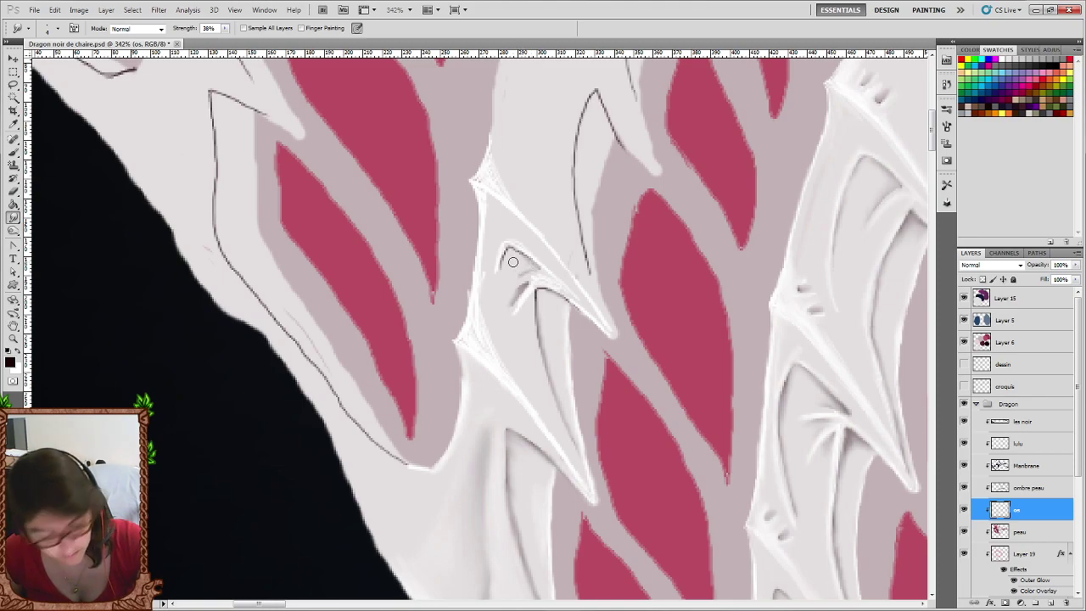
click(14, 153)
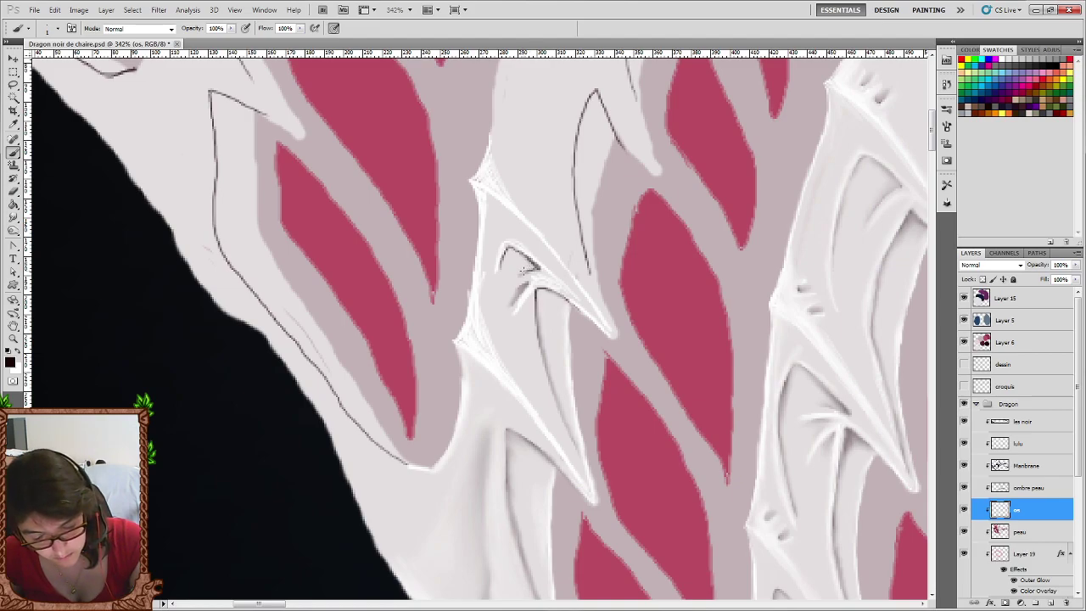
click(13, 217)
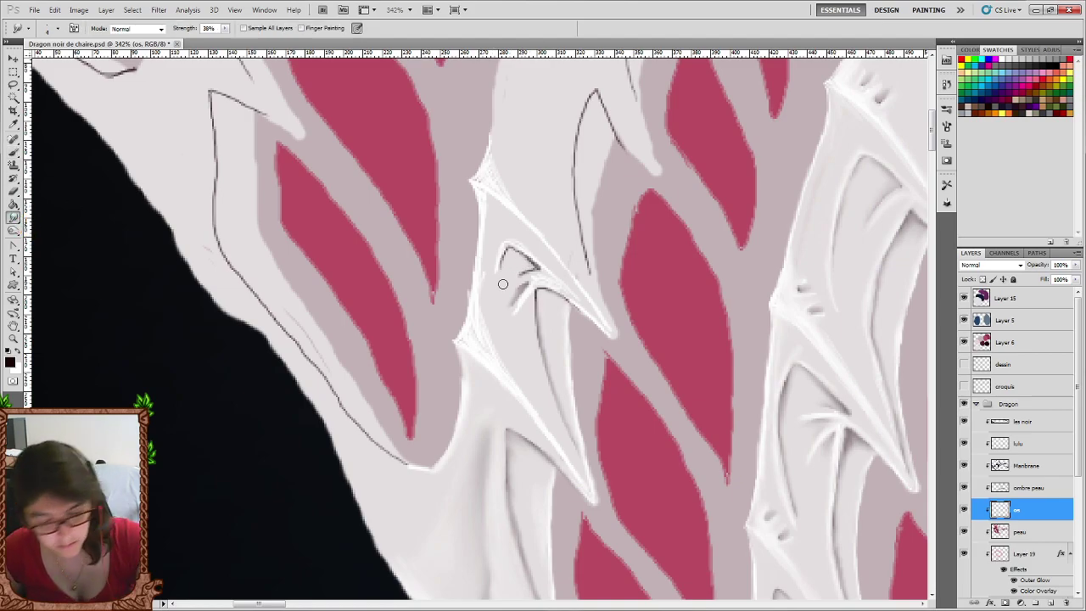
mouse_move(513, 295)
mouse_down()
mouse_move(503, 302)
mouse_move(514, 308)
mouse_up()
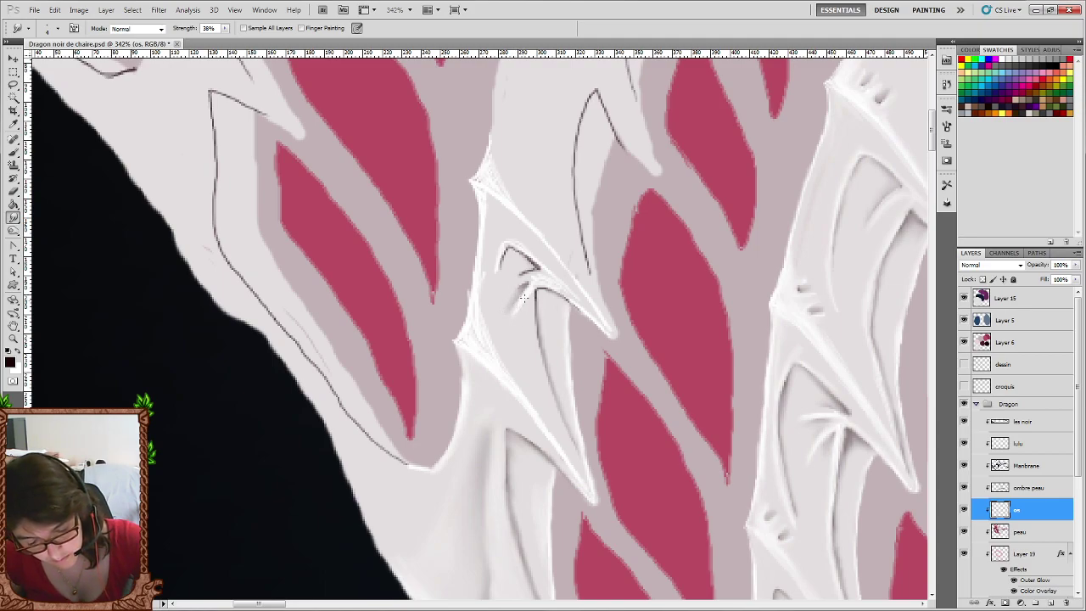
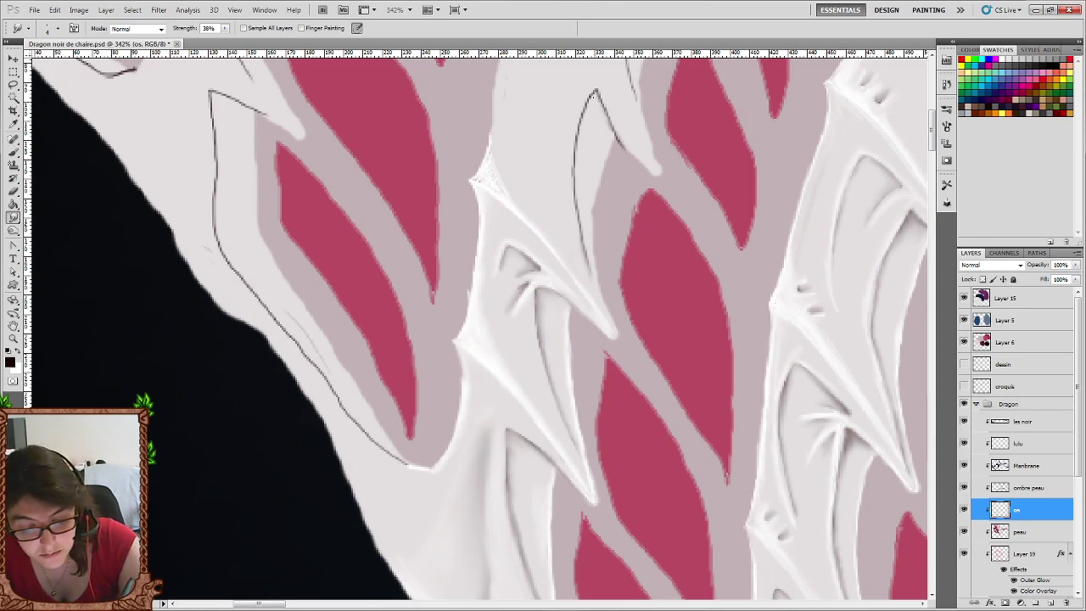
Smudge the dark sketch line beside the central ridge down its length with the 38% Smudge tool.
drag(584, 114, 592, 99)
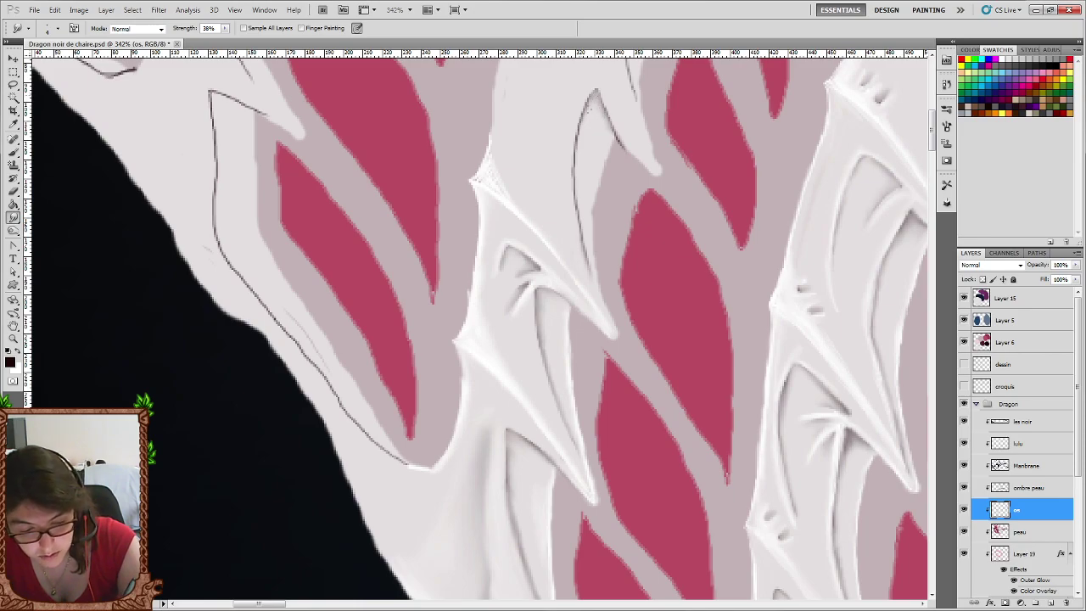
drag(587, 105, 578, 146)
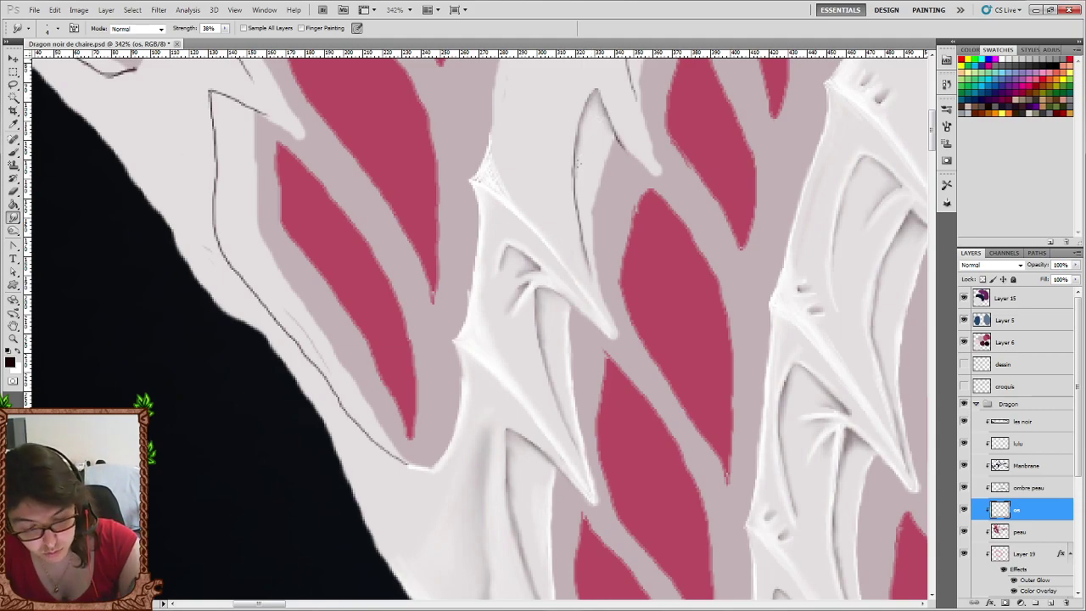
drag(578, 162, 584, 245)
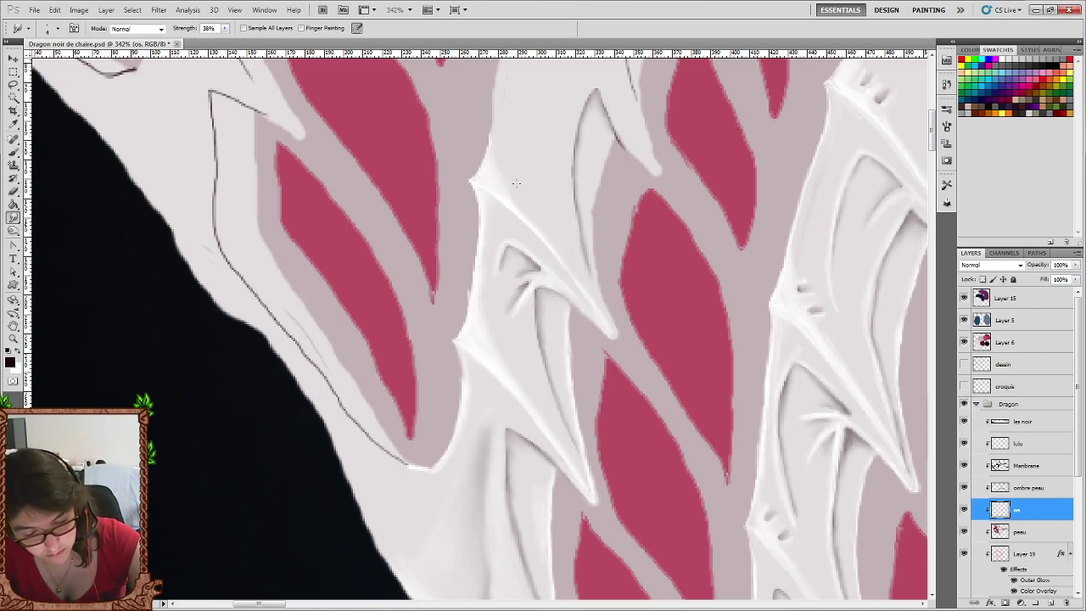
Paint a white stroke over the lower sketch line, then return to a dark painting colour.
click(16, 154)
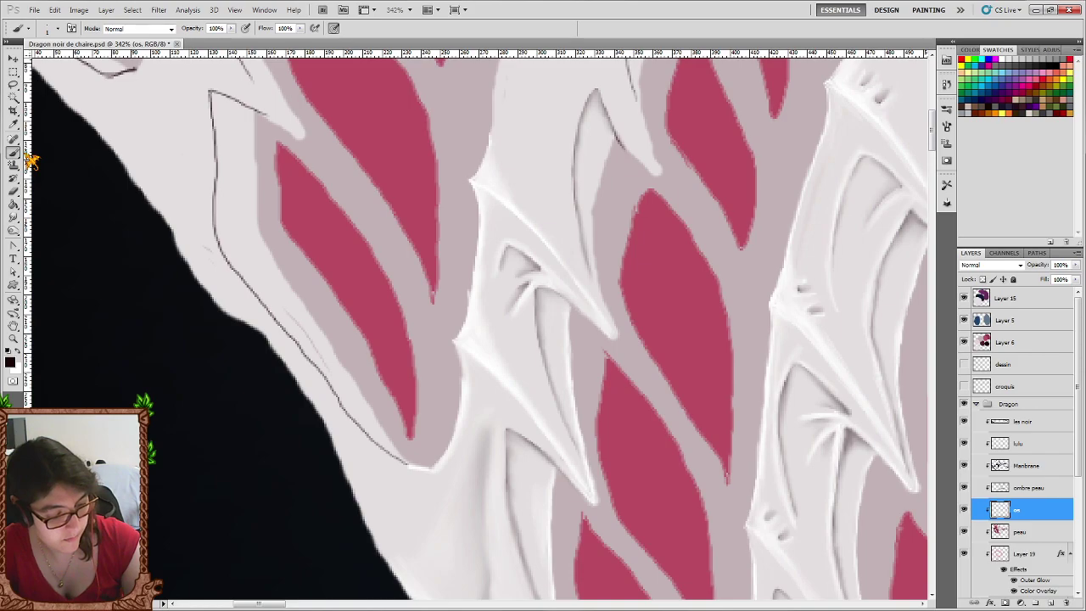
key(x)
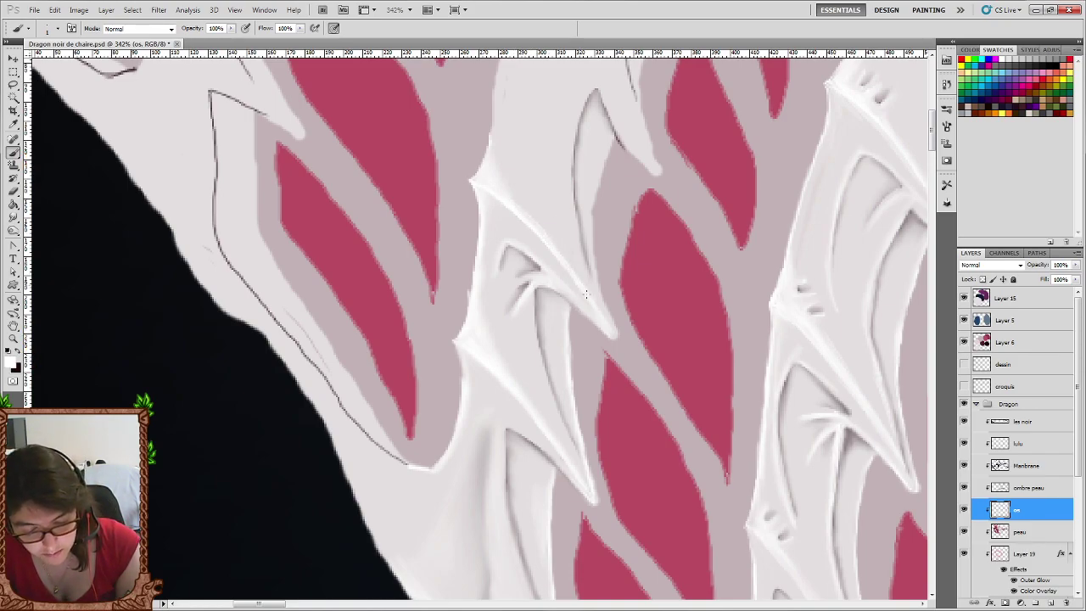
mouse_move(578, 284)
mouse_down()
mouse_move(536, 229)
mouse_move(553, 243)
mouse_up()
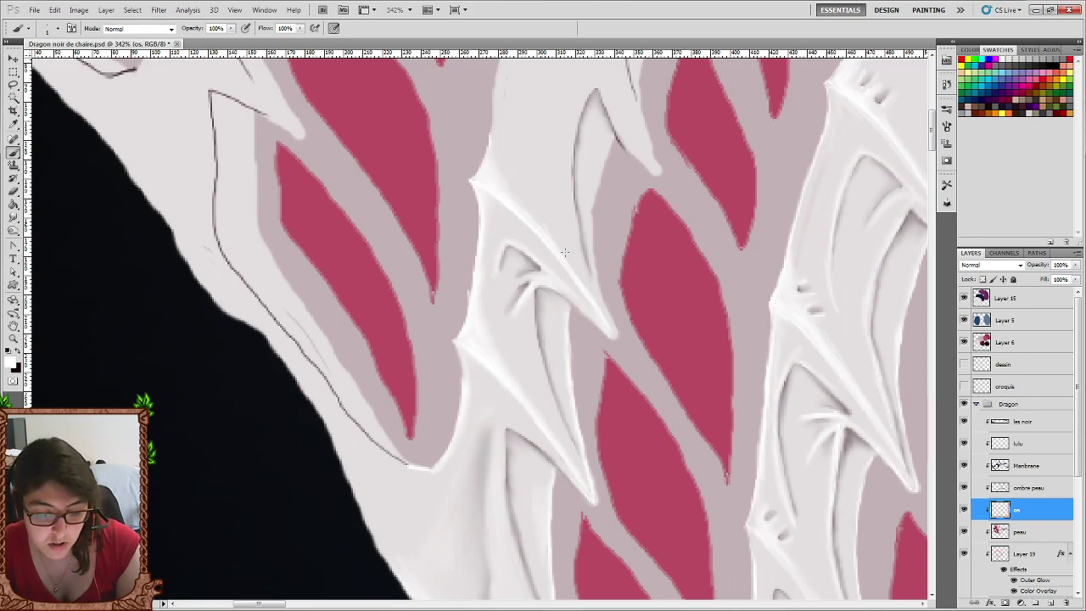
click(15, 217)
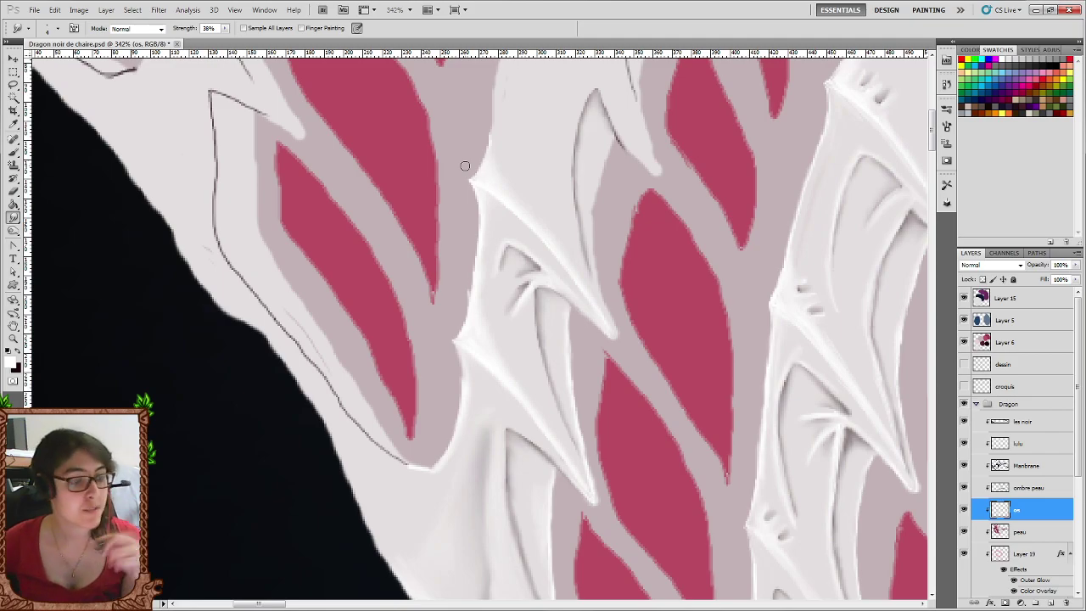
click(22, 152)
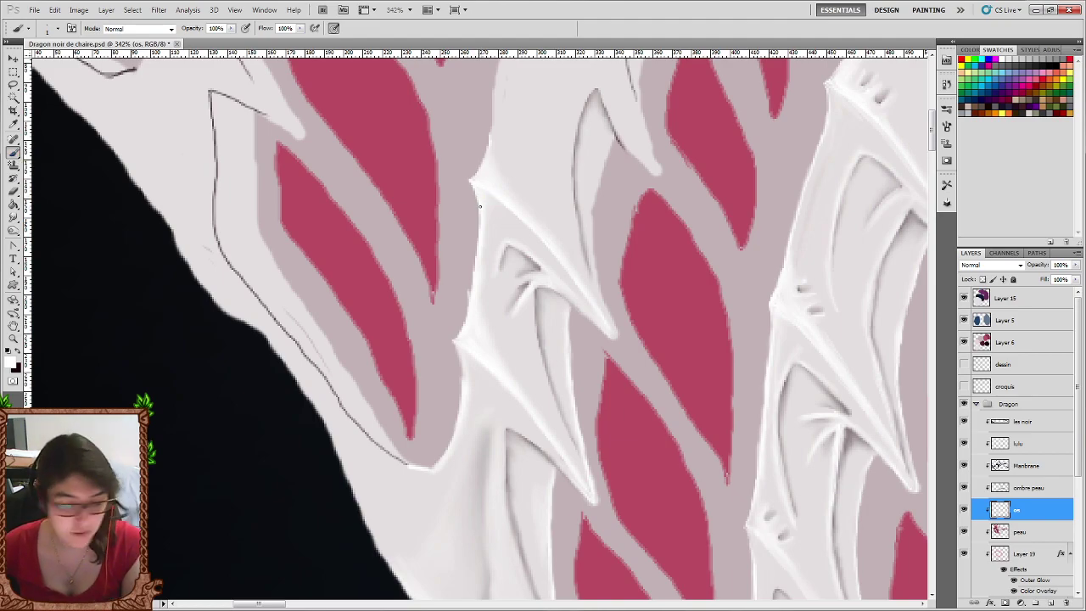
click(19, 349)
Paint white strokes over the dark sketch line along the central ridge.
scroll(84, 149, up, 3)
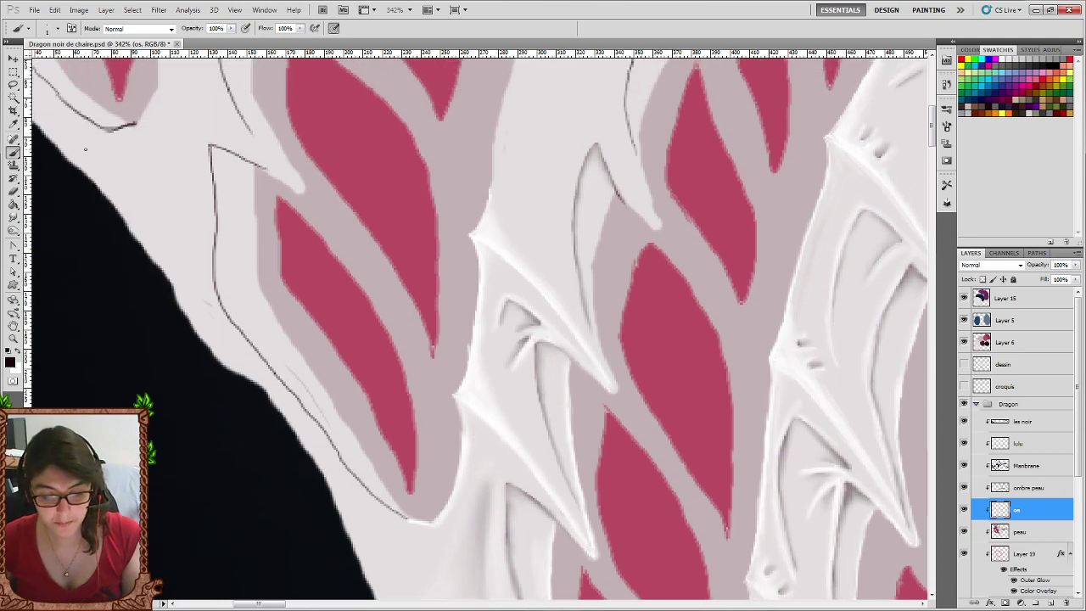
scroll(85, 150, up, 2)
scroll(85, 149, up, 1)
scroll(85, 150, down, 1)
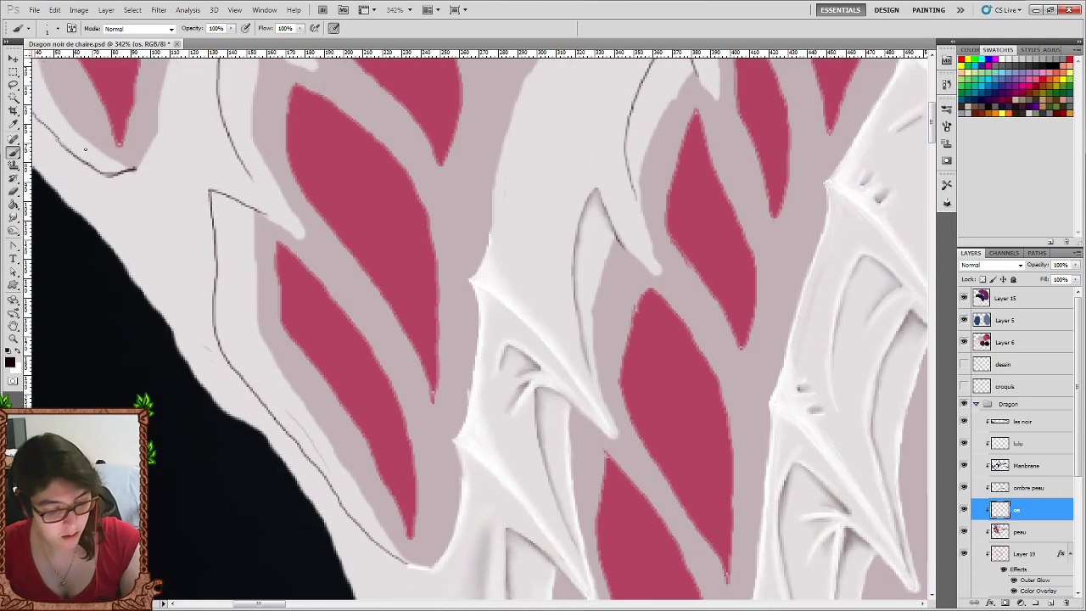
click(19, 349)
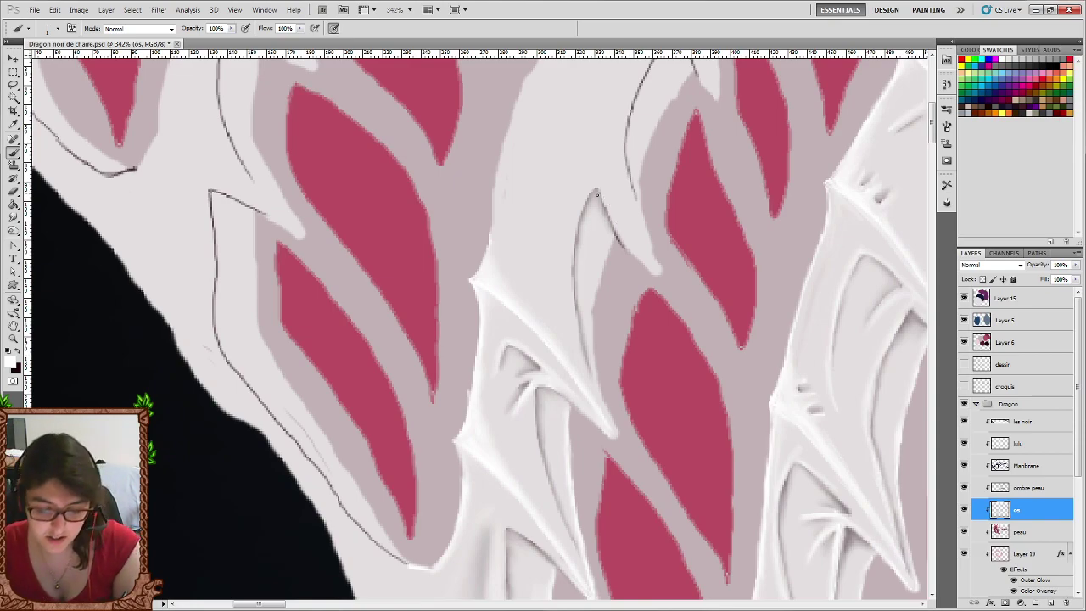
mouse_move(596, 185)
mouse_down()
mouse_move(620, 237)
mouse_move(593, 188)
mouse_move(653, 271)
mouse_move(590, 194)
mouse_up()
mouse_move(622, 243)
mouse_down()
mouse_move(591, 192)
mouse_move(622, 244)
mouse_move(645, 257)
mouse_move(519, 119)
mouse_up()
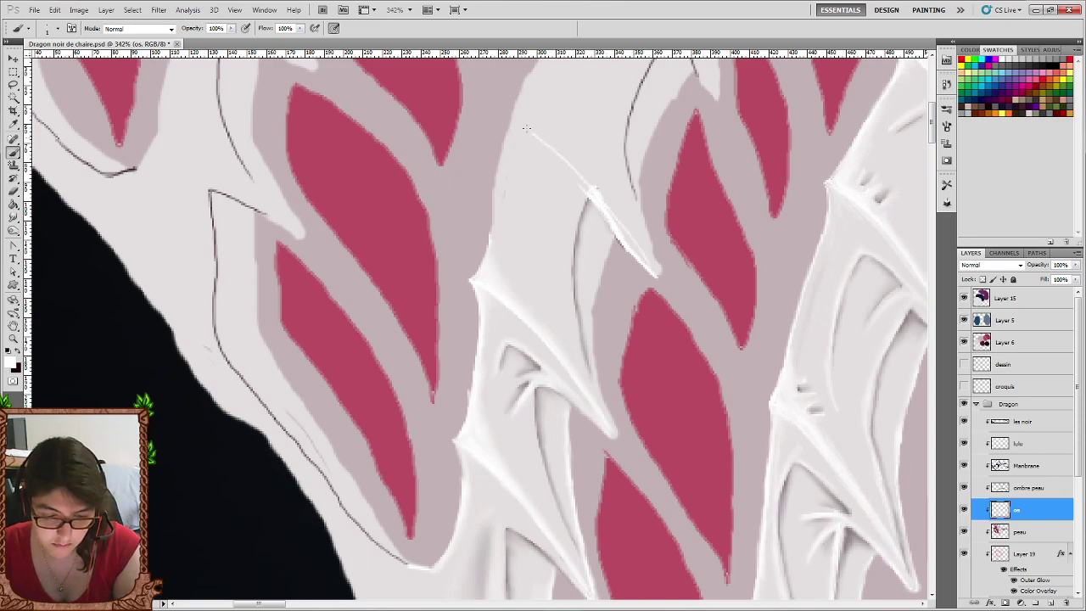
Extend the diagonal white highlight up the ridge edge and down onto the membrane.
scroll(501, 106, up, 2)
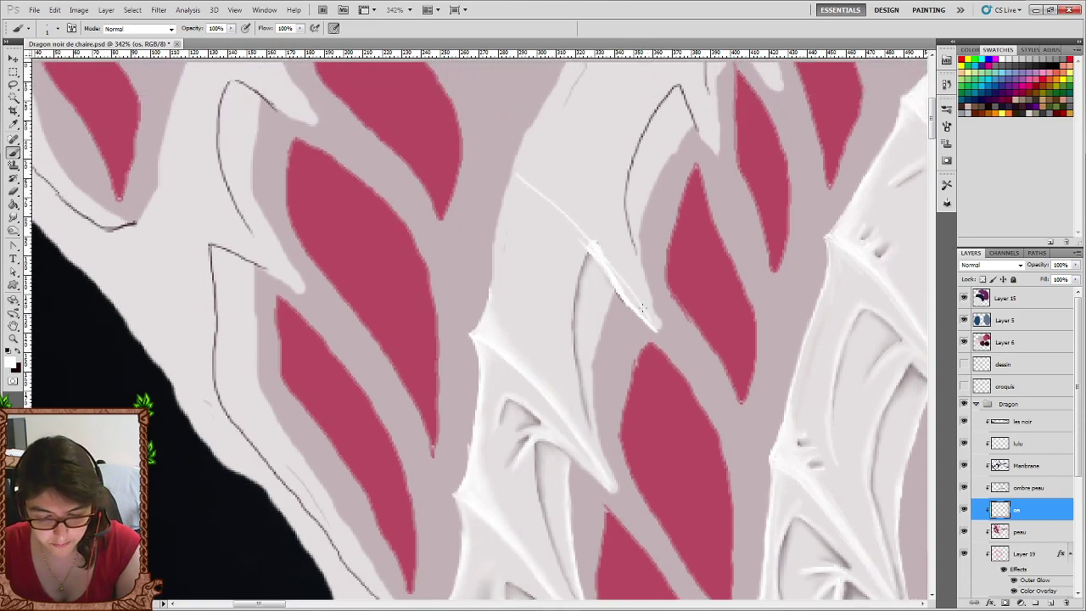
mouse_move(582, 235)
mouse_down()
mouse_move(506, 168)
mouse_move(543, 114)
mouse_up()
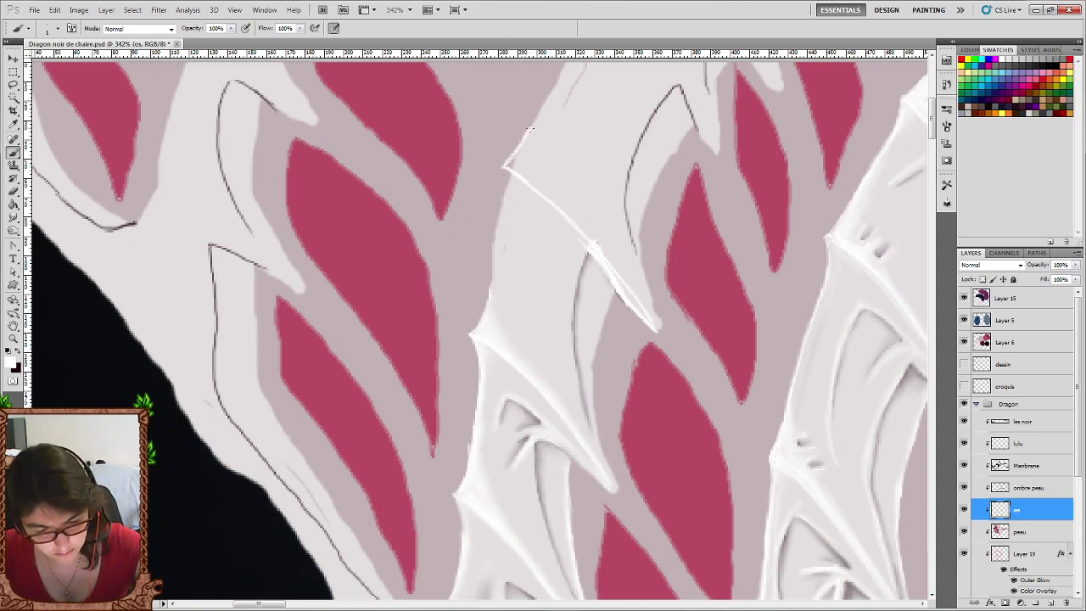
drag(512, 167, 529, 140)
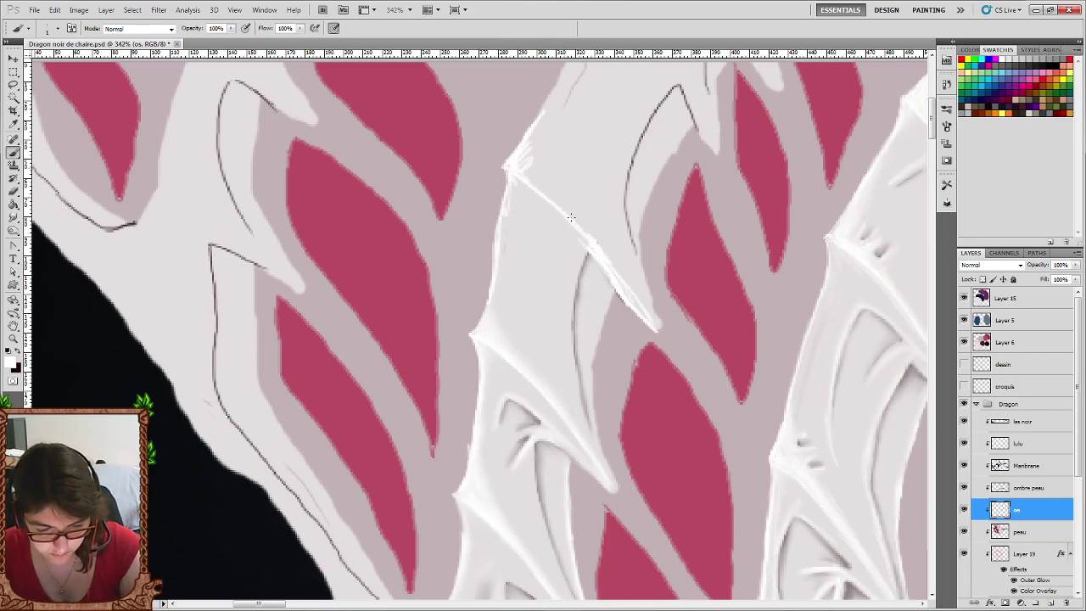
drag(572, 217, 526, 168)
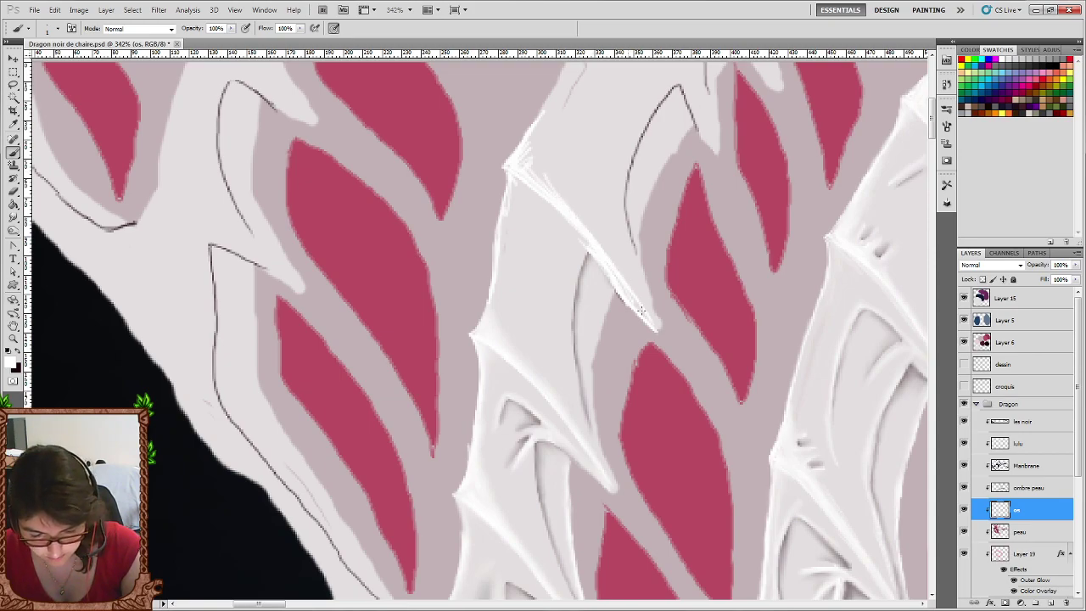
drag(642, 310, 655, 324)
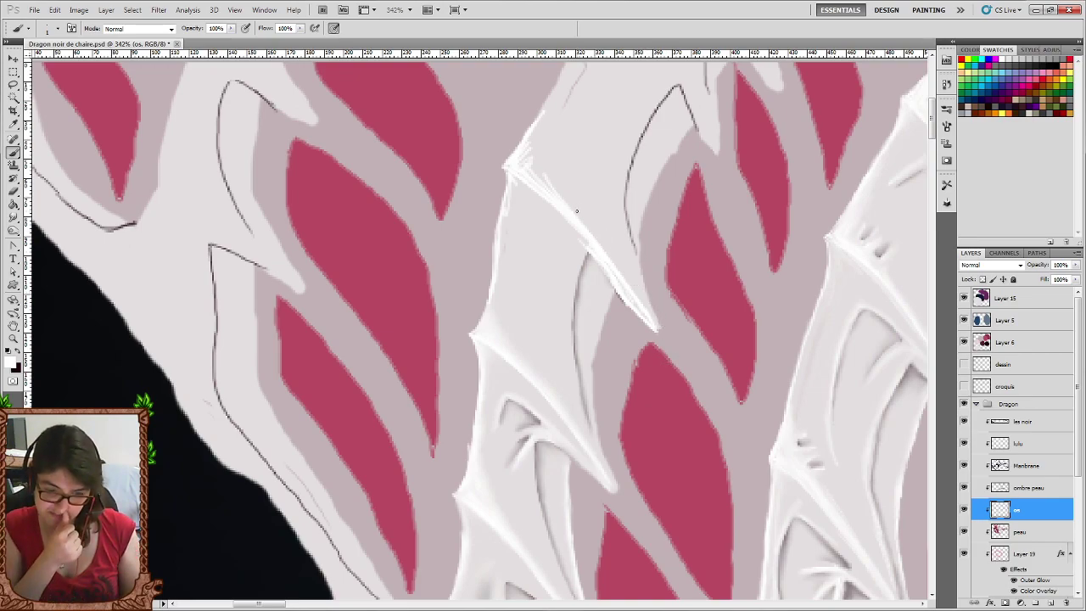
drag(628, 321, 621, 305)
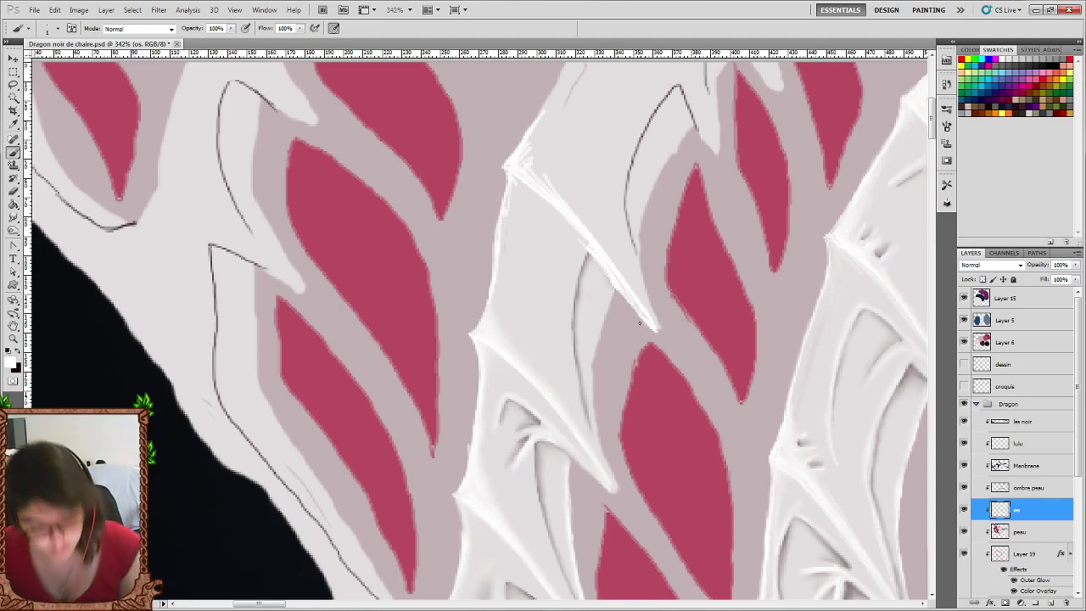
key(x)
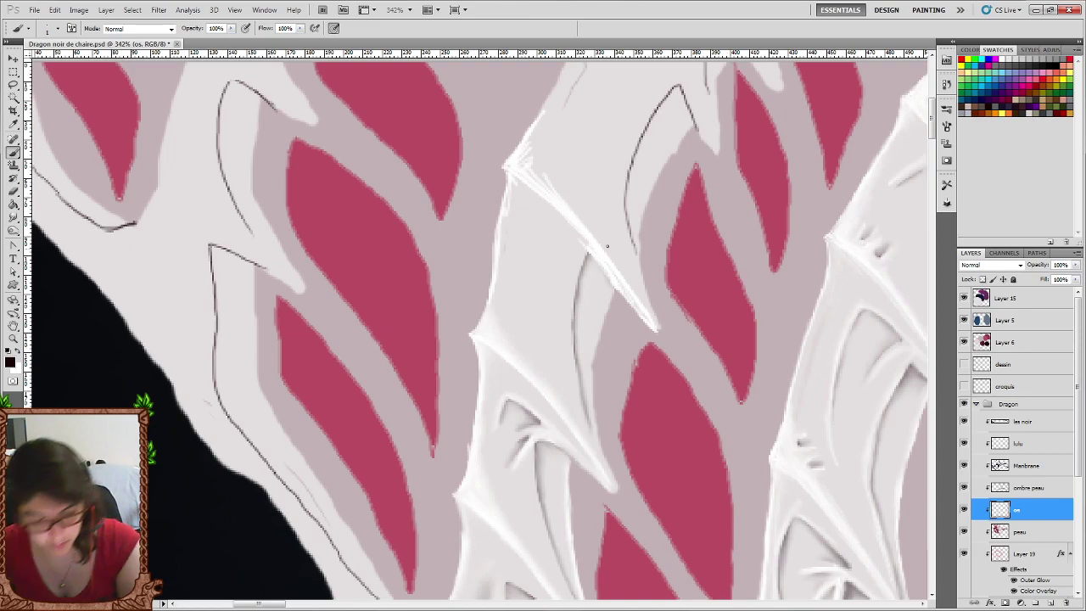
click(13, 217)
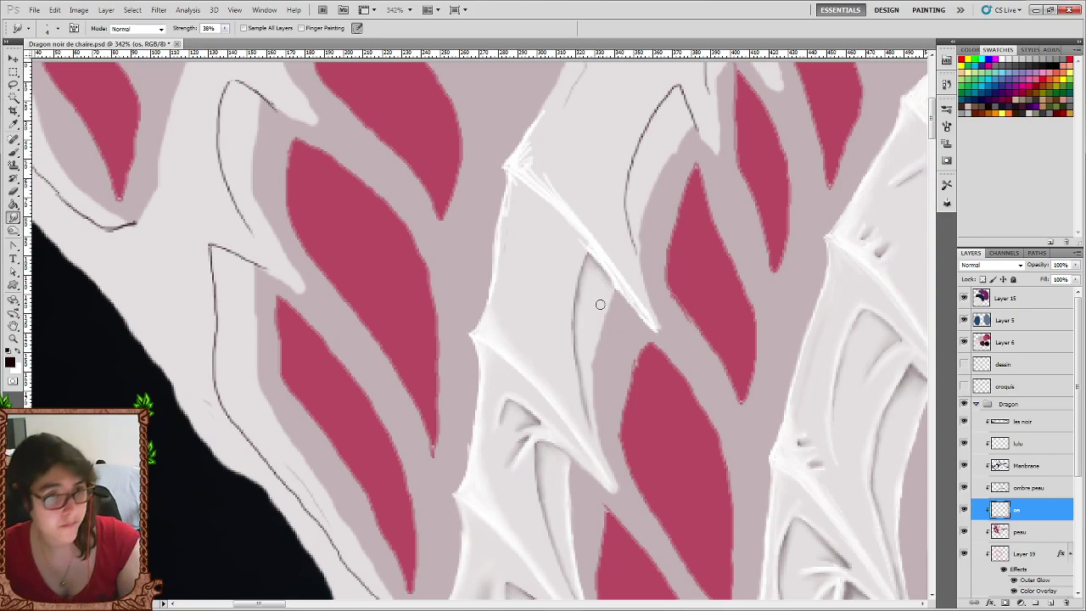
Hatch short faint white strokes inside the central membrane.
click(13, 153)
click(19, 357)
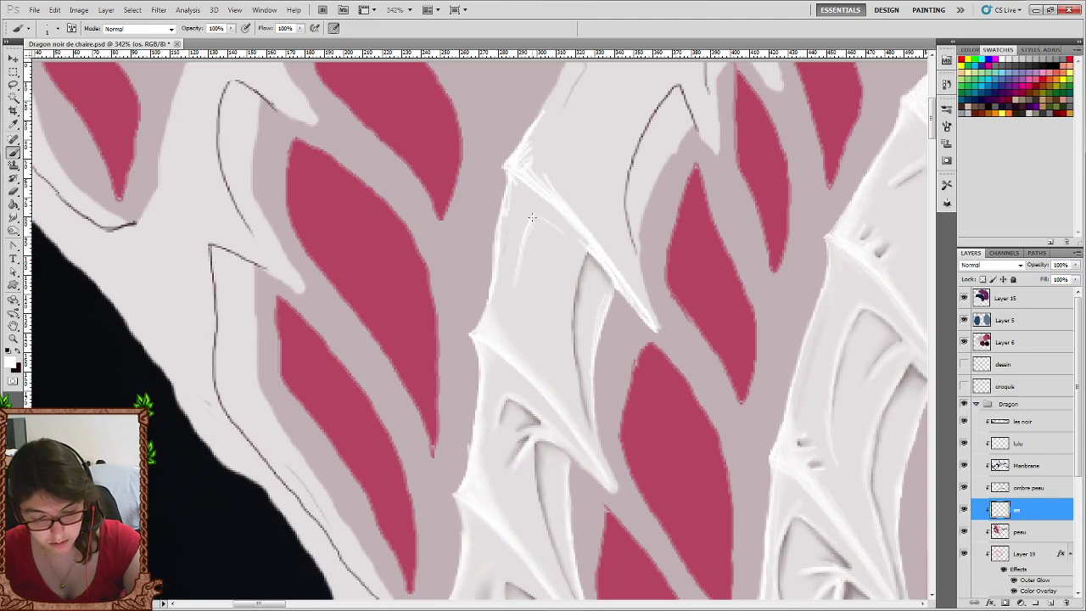
drag(548, 244, 550, 311)
drag(583, 246, 581, 250)
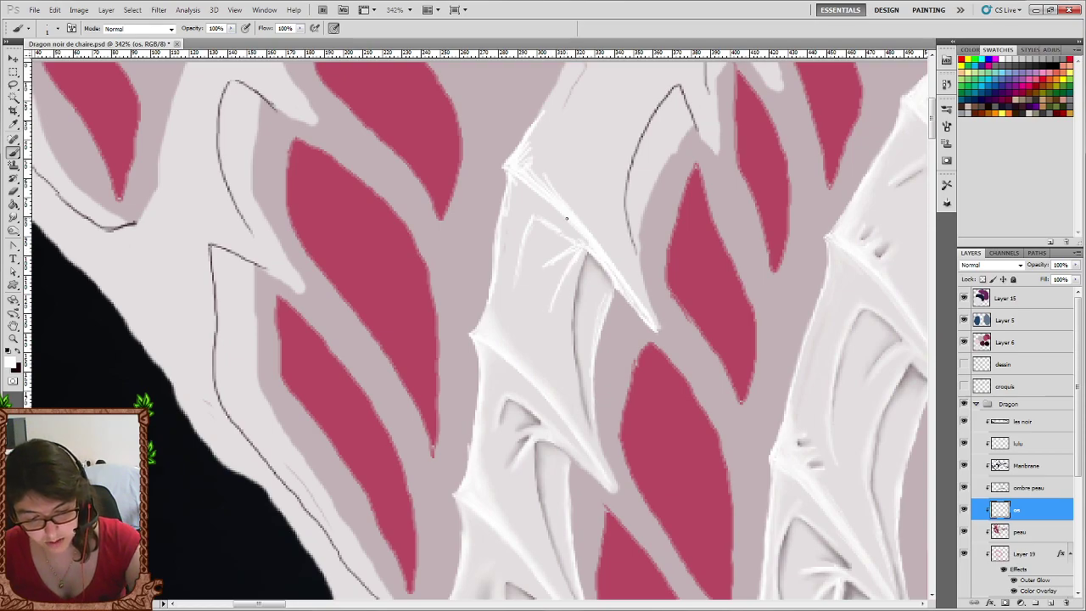
drag(516, 241, 511, 272)
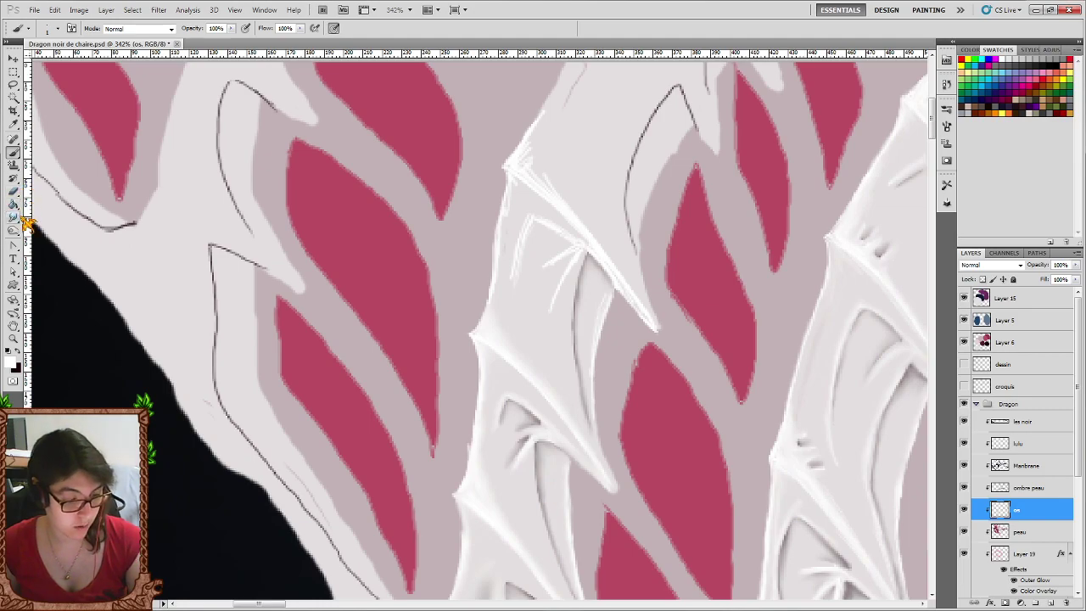
Draw a thin dark line up the membrane, smudge it, and add white edge strokes.
click(19, 358)
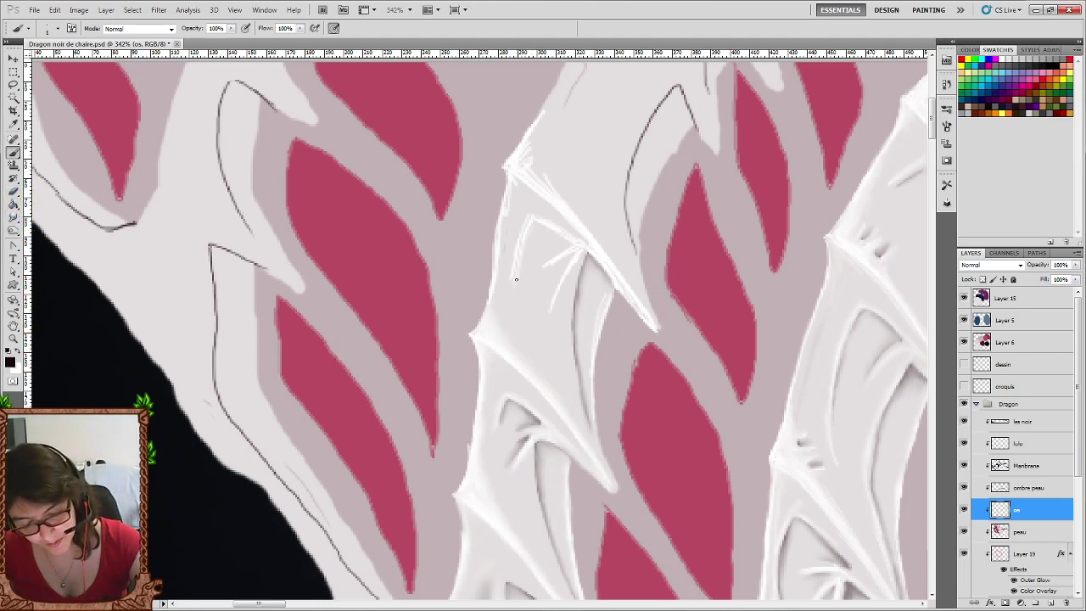
mouse_move(516, 280)
mouse_down()
mouse_move(529, 224)
mouse_move(568, 241)
mouse_move(545, 259)
mouse_move(549, 298)
mouse_up()
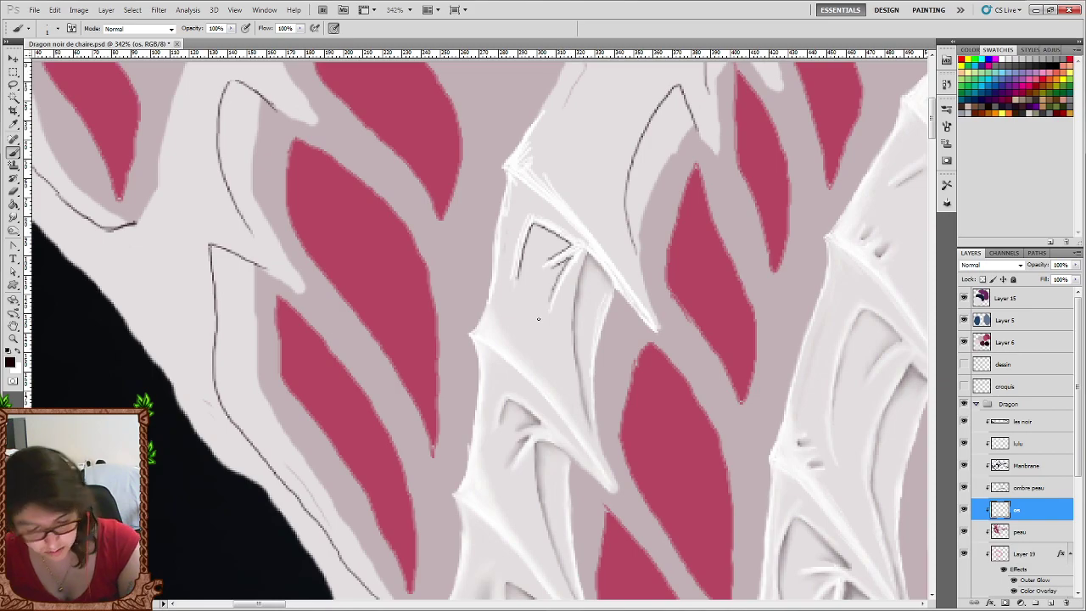
click(14, 219)
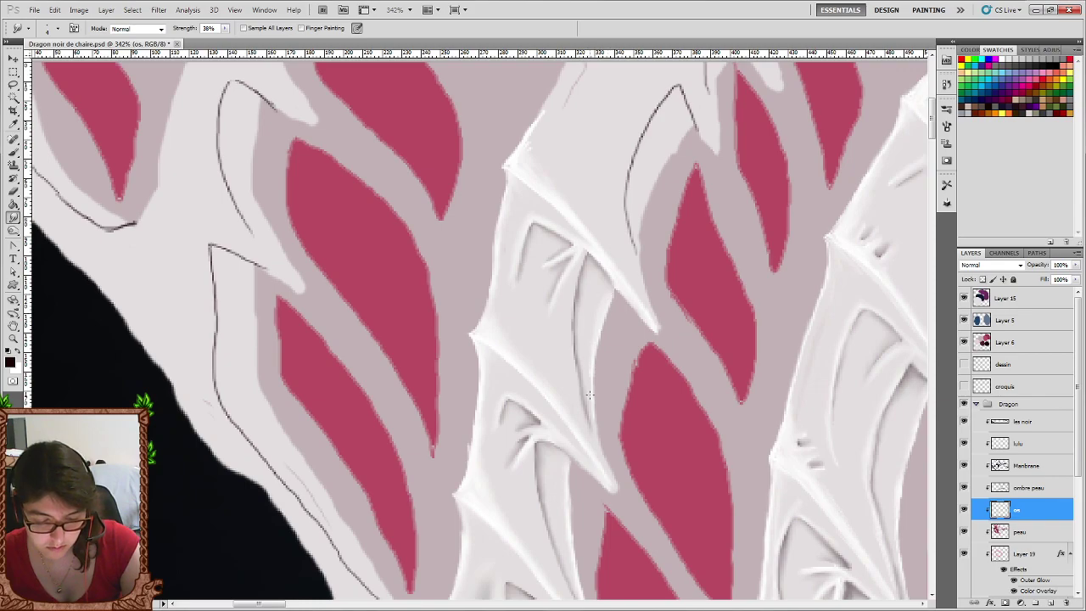
click(13, 152)
click(24, 355)
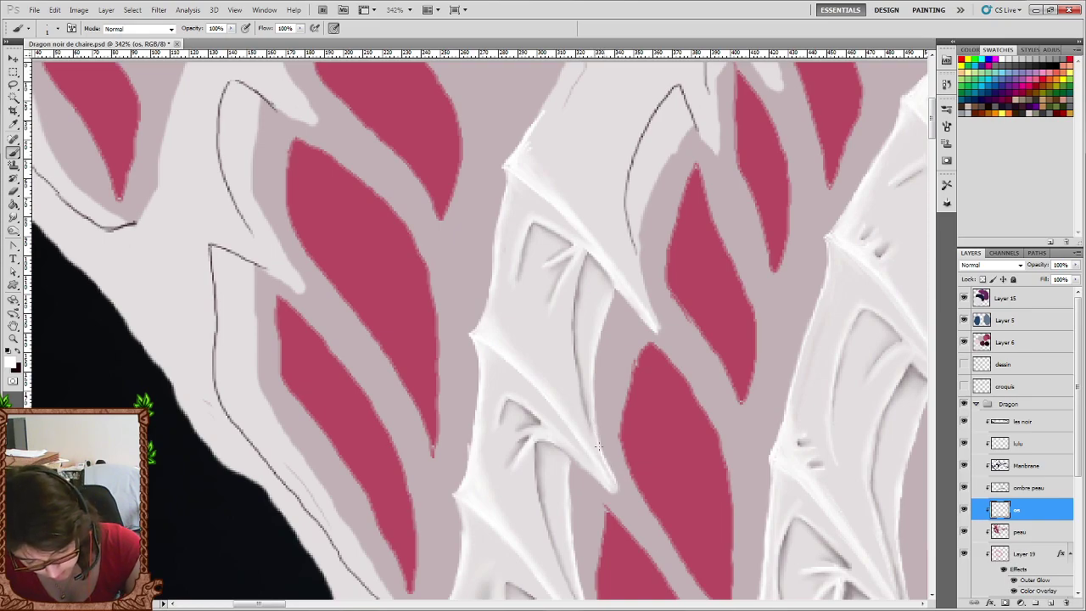
drag(642, 267, 643, 268)
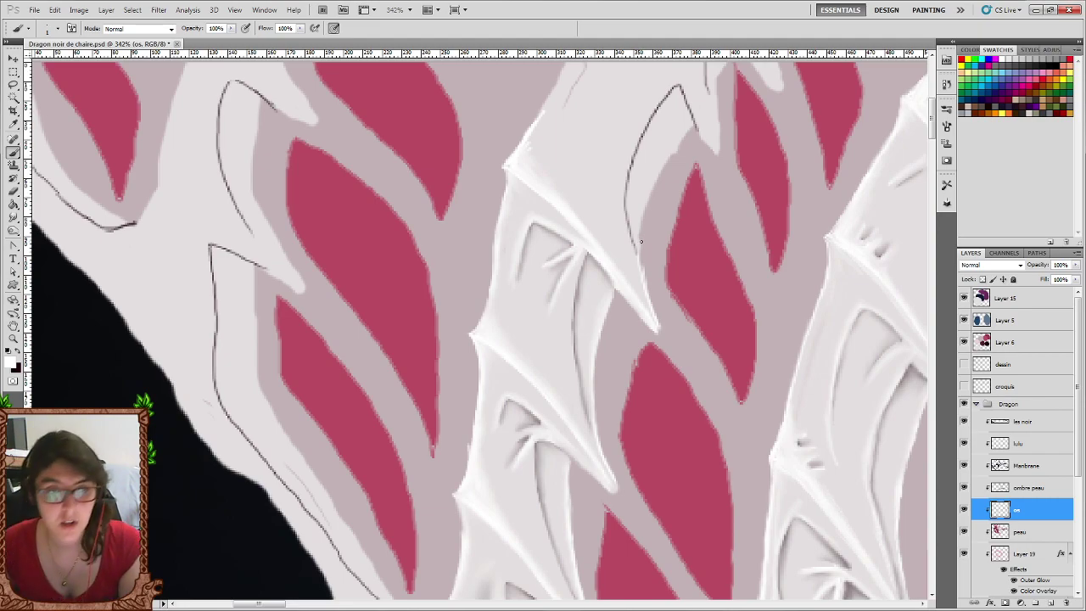
Confirm white as the foreground colour in the Color Picker.
scroll(645, 242, up, 2)
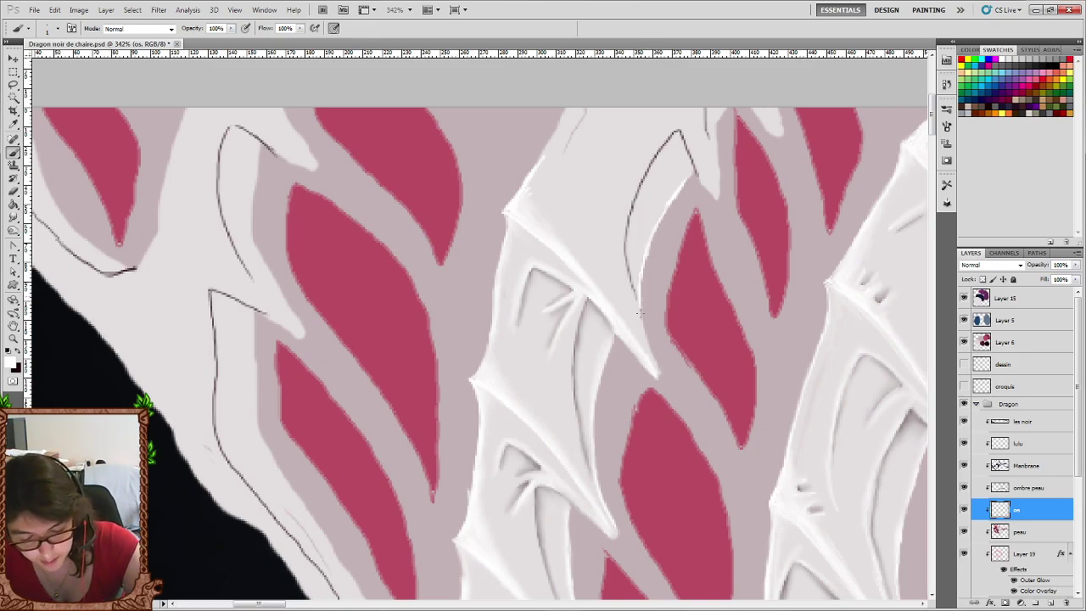
scroll(653, 355, up, 2)
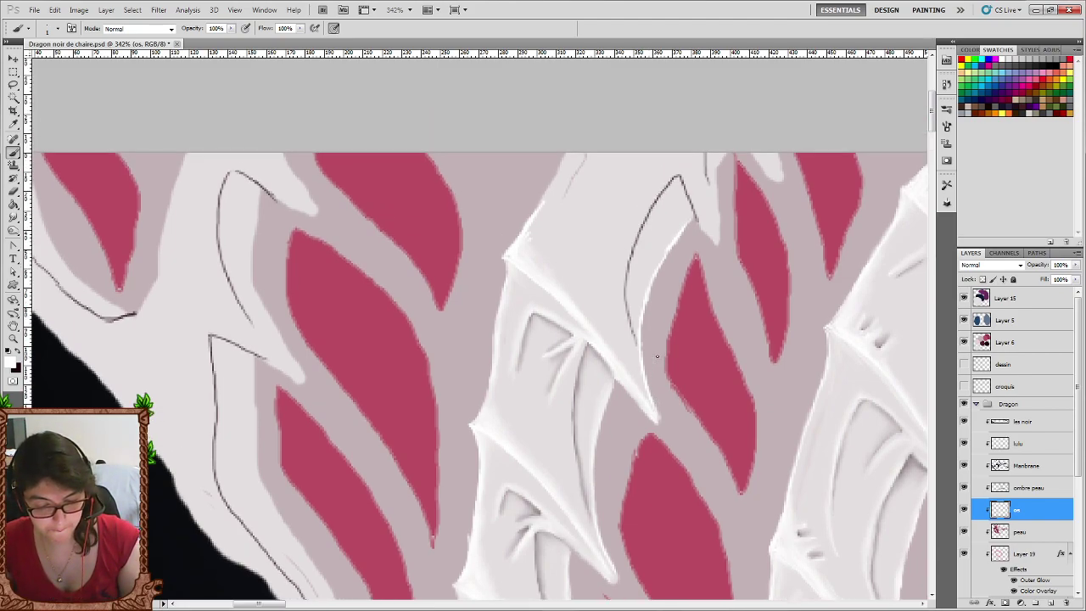
click(12, 363)
click(347, 251)
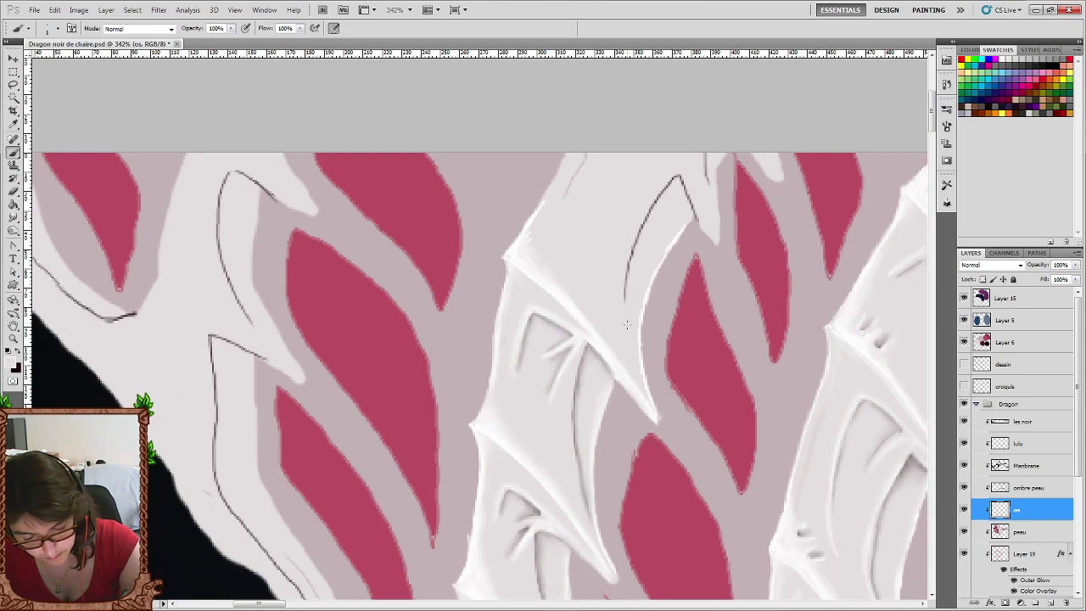
key(i)
click(17, 364)
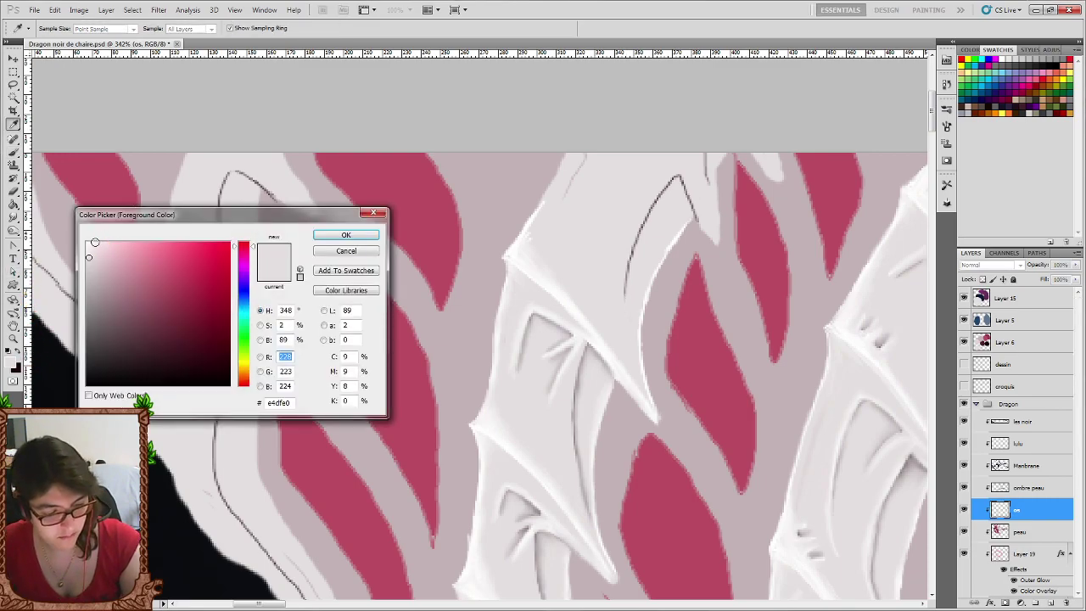
click(349, 235)
Draw a thin black line curving down the bone ridge.
key(b)
click(20, 355)
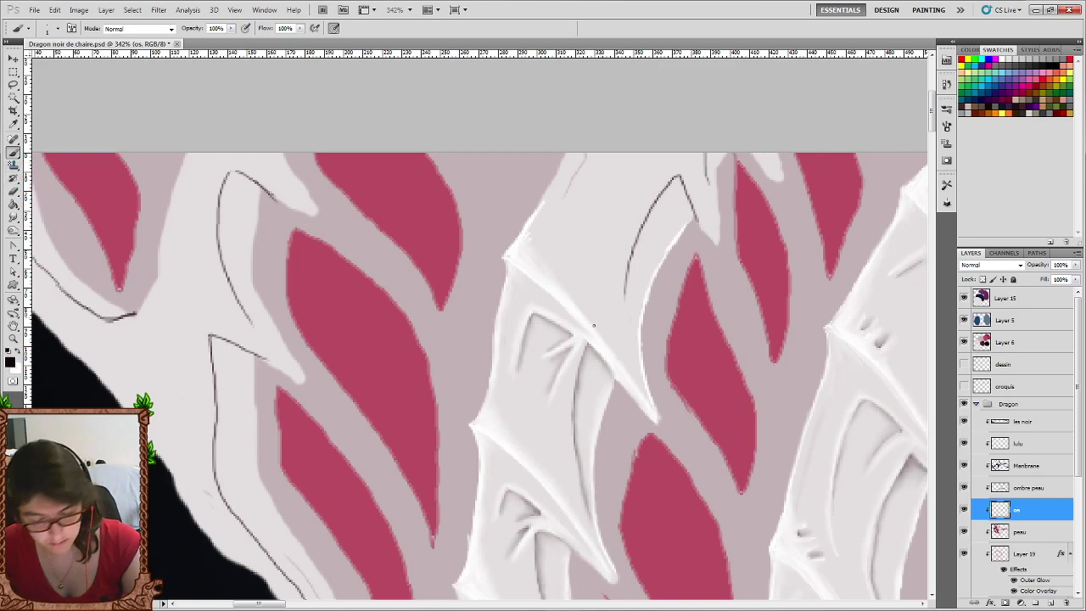
drag(622, 295, 643, 387)
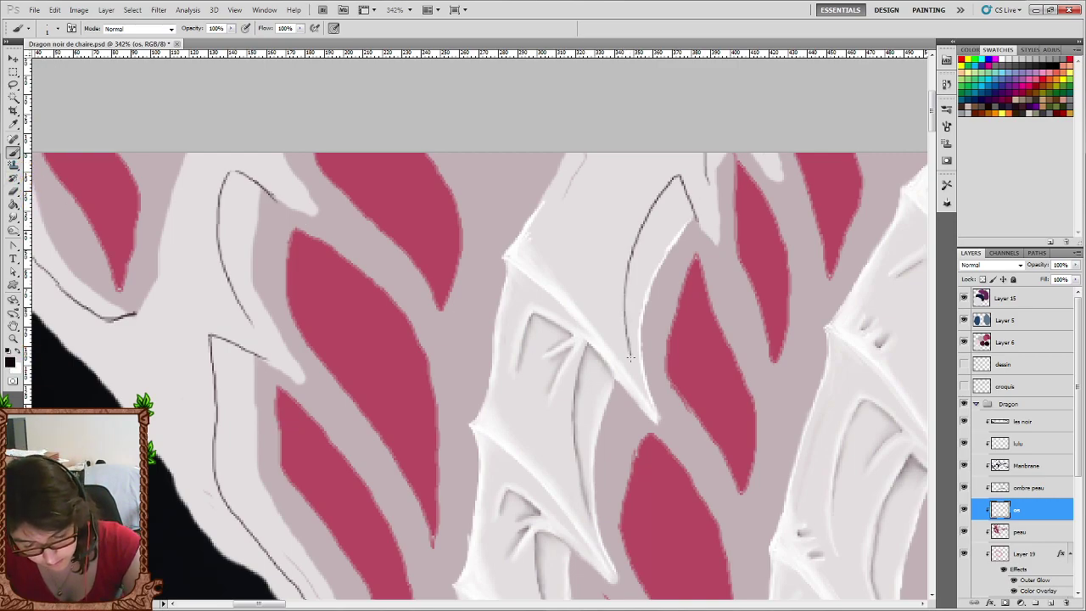
scroll(18, 550, up, 2)
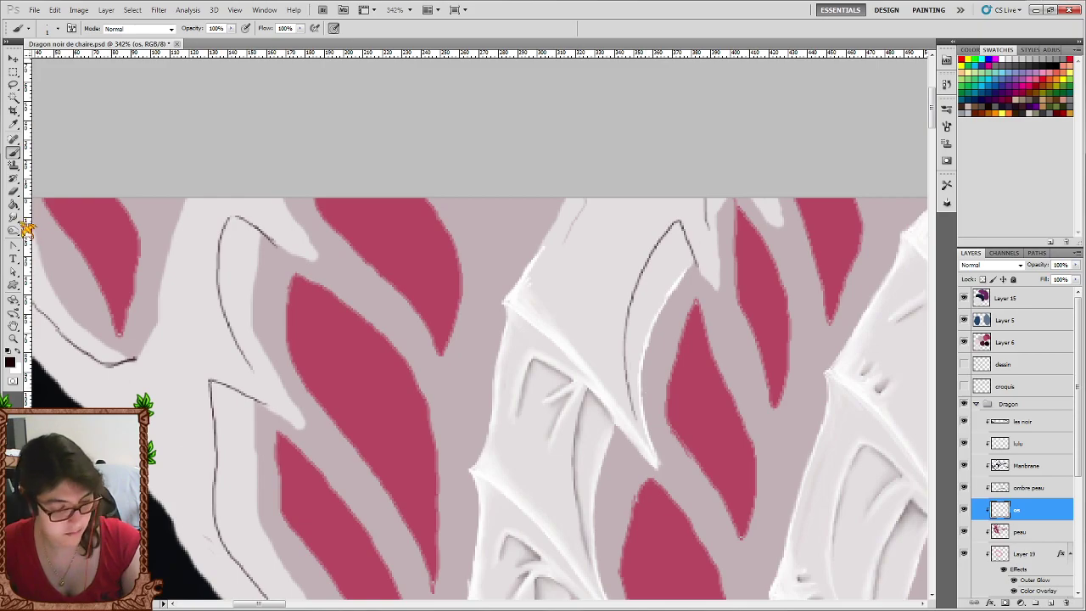
click(15, 218)
Smudge the white streak at the top edge of the ridge slightly darker.
scroll(676, 226, up, 2)
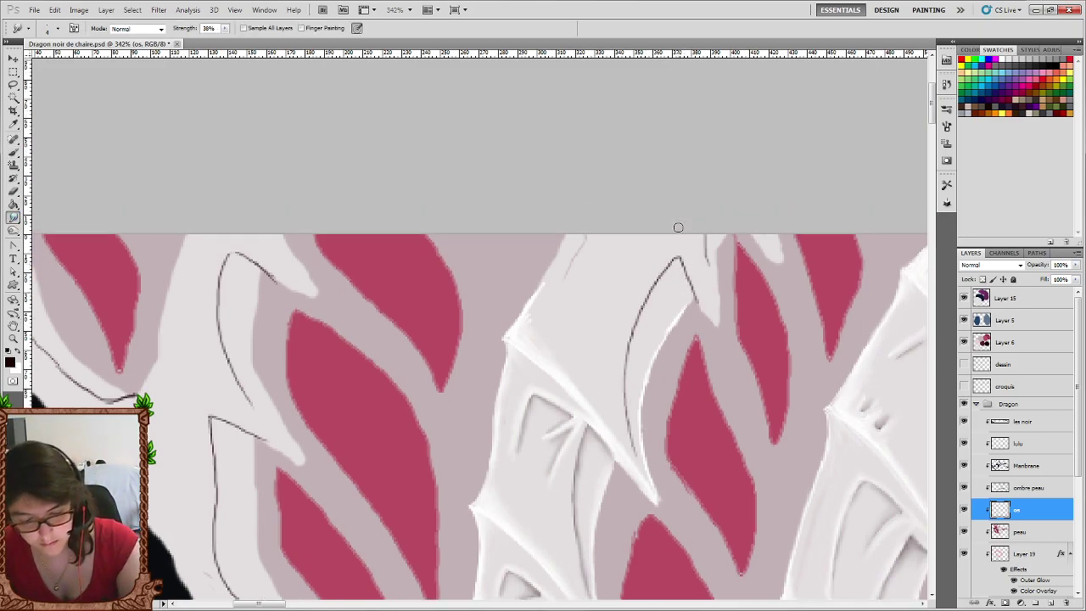
scroll(678, 228, up, 1)
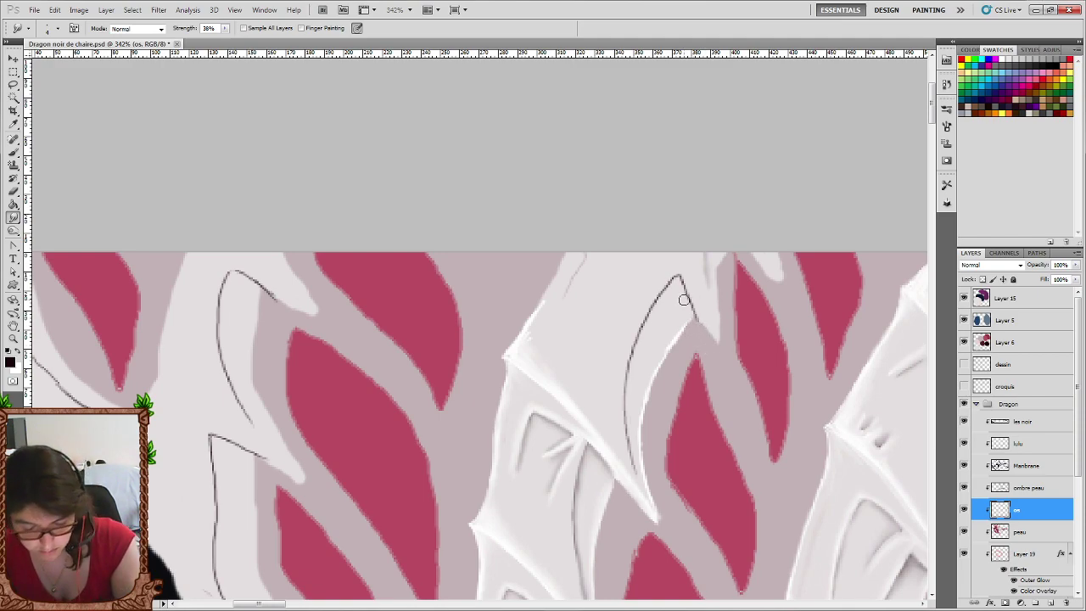
scroll(684, 299, down, 2)
scroll(684, 299, down, 1)
scroll(684, 299, up, 3)
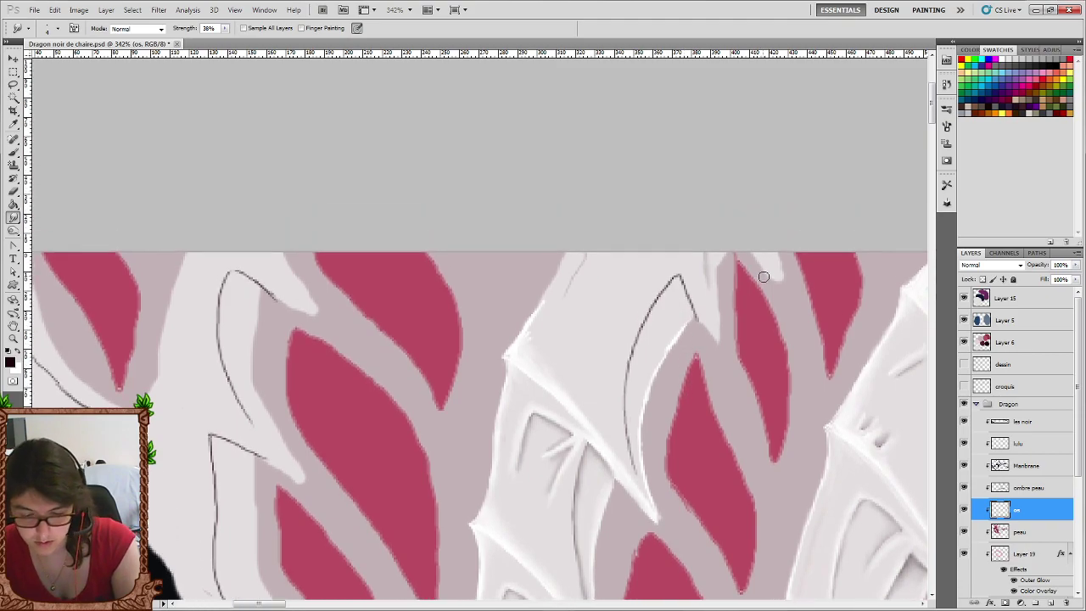
mouse_move(748, 255)
mouse_down()
mouse_move(783, 279)
mouse_move(753, 246)
mouse_up()
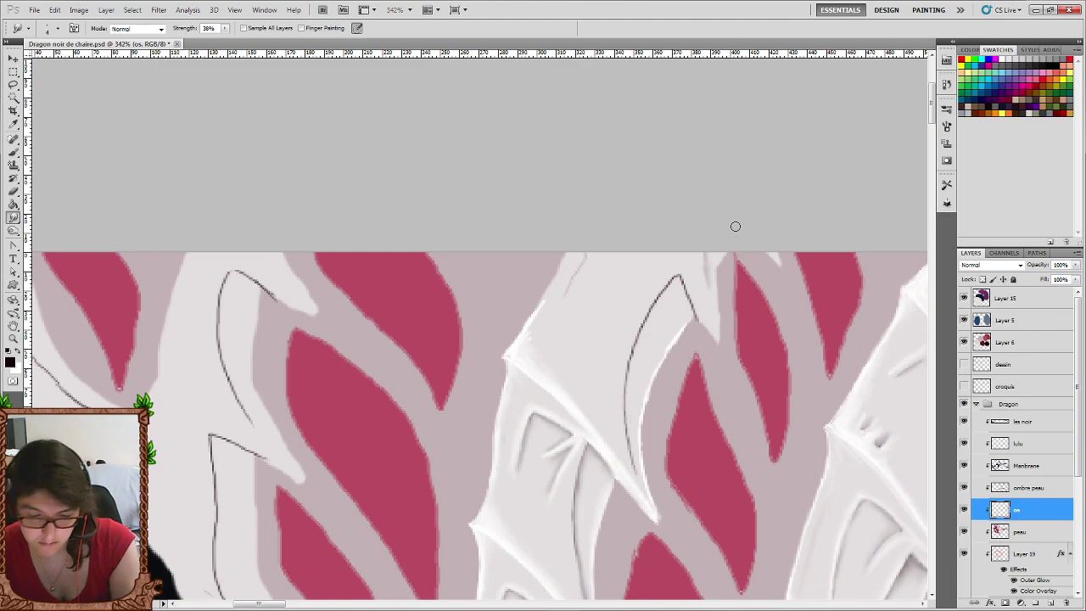
drag(769, 256, 764, 244)
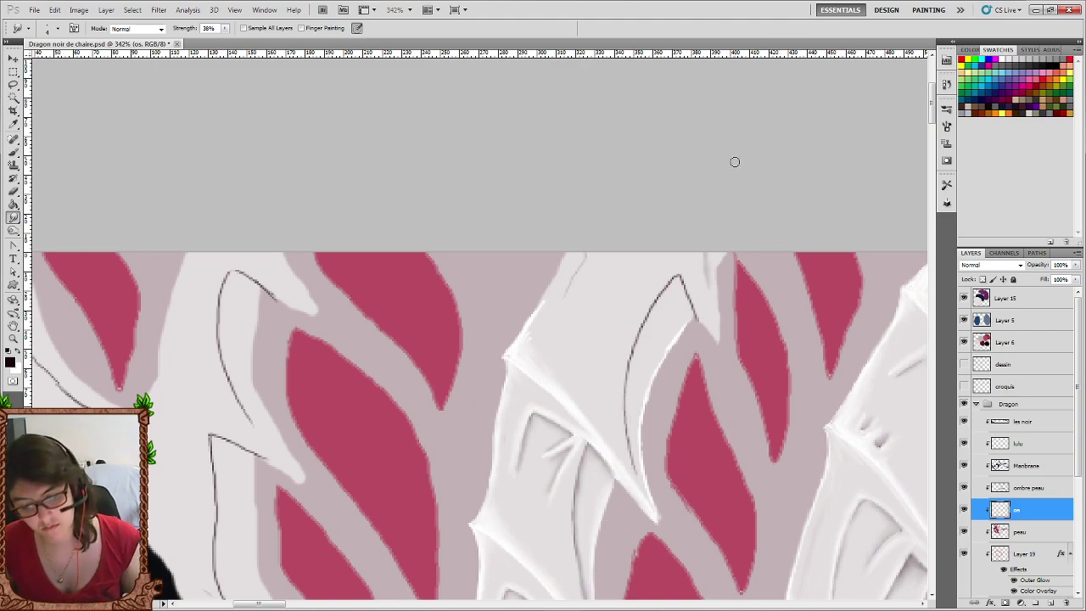
Paint faint white highlight and hatch strokes across the ridge.
key(x)
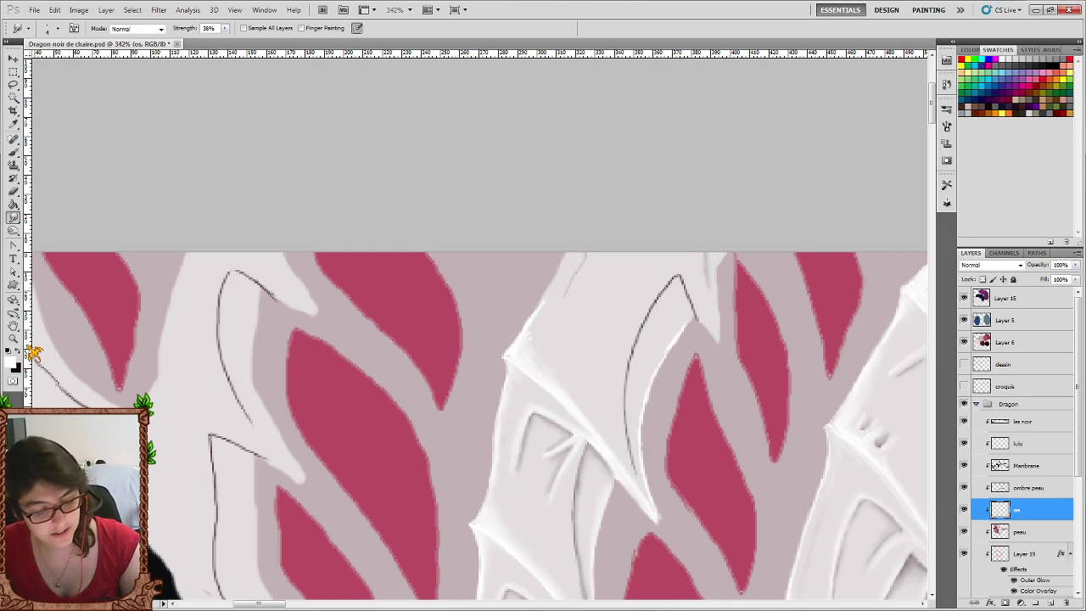
click(14, 151)
mouse_move(722, 258)
mouse_down()
mouse_move(719, 321)
mouse_move(676, 260)
mouse_up()
mouse_move(714, 330)
mouse_down()
mouse_move(698, 311)
mouse_move(702, 321)
mouse_up()
mouse_move(681, 286)
mouse_down()
mouse_move(699, 315)
mouse_move(683, 283)
mouse_up()
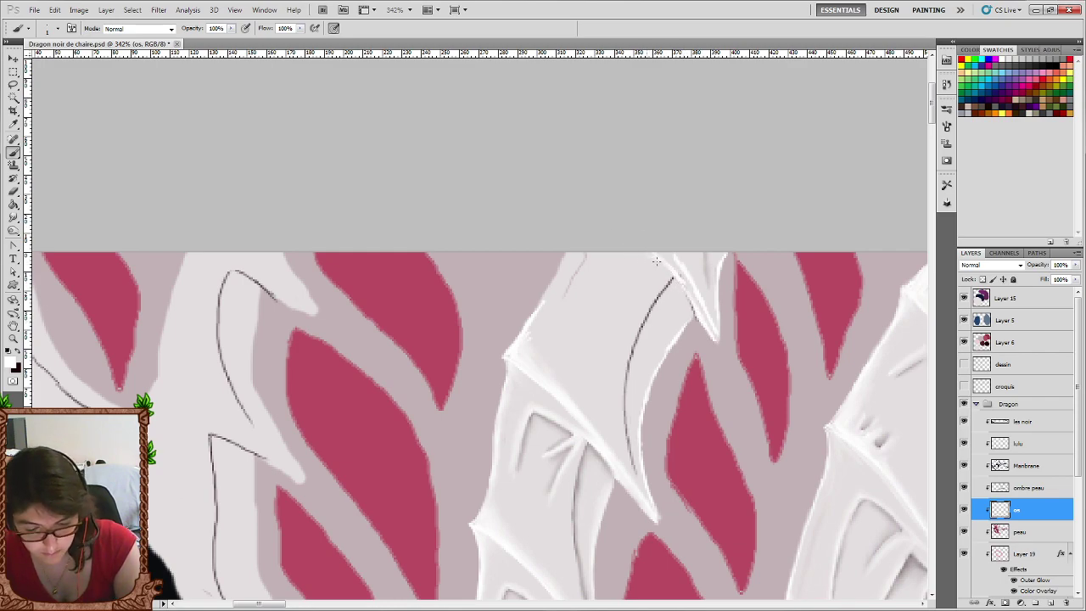
drag(665, 274, 625, 290)
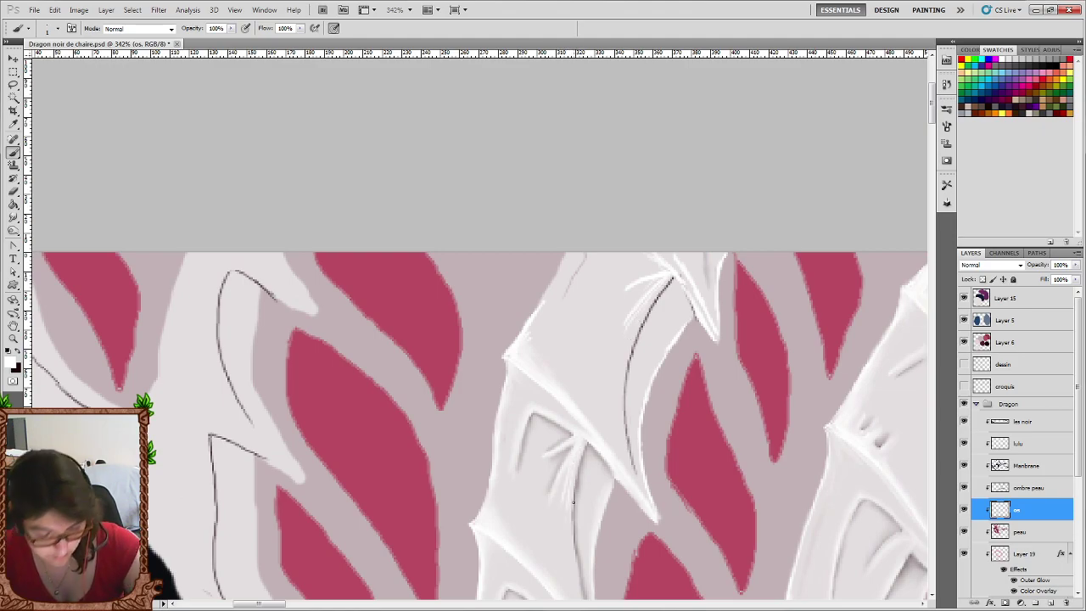
Extend the dark ridge line downward and smear the membrane edge upward.
key(x)
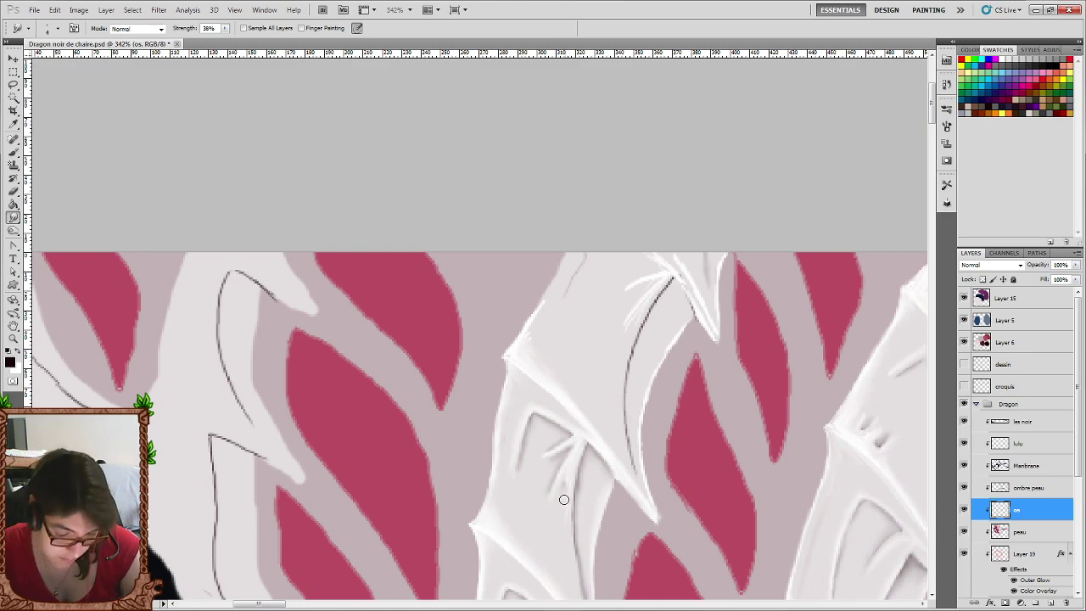
scroll(553, 502, down, 1)
scroll(554, 503, up, 2)
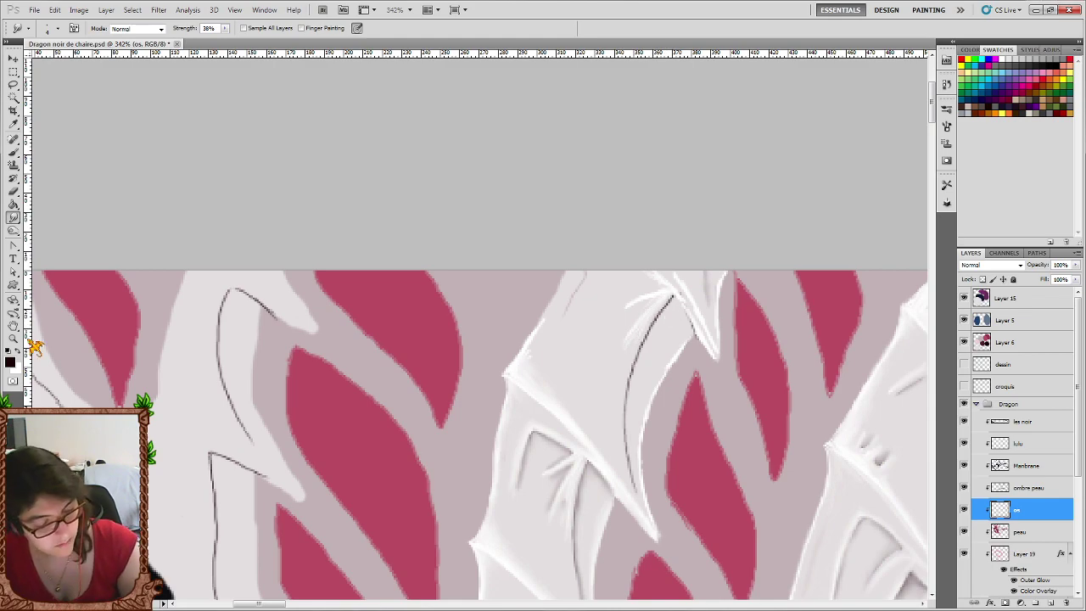
click(14, 151)
drag(672, 295, 684, 323)
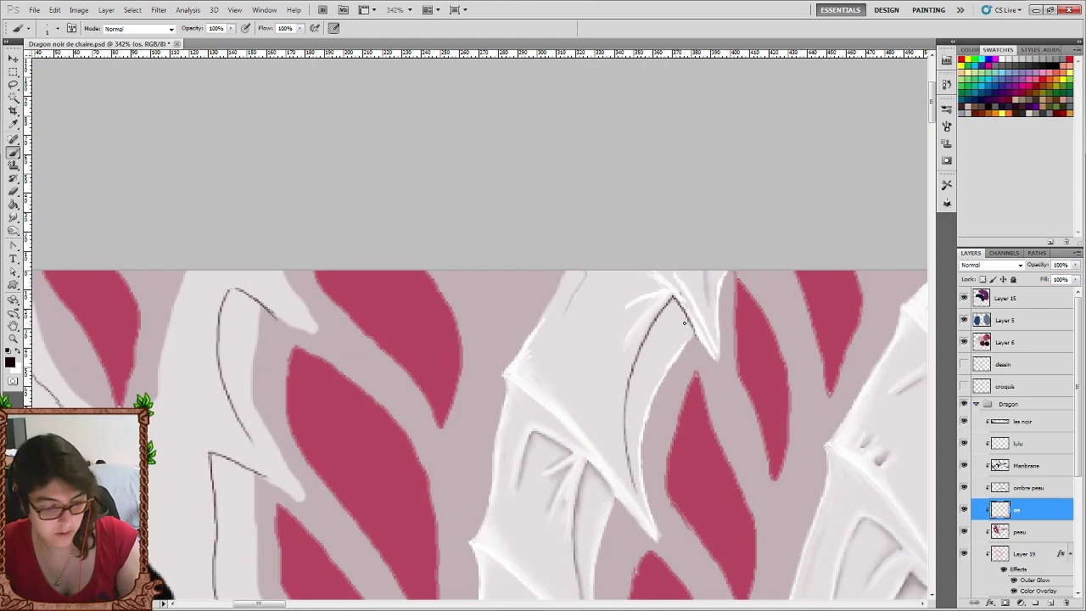
click(15, 218)
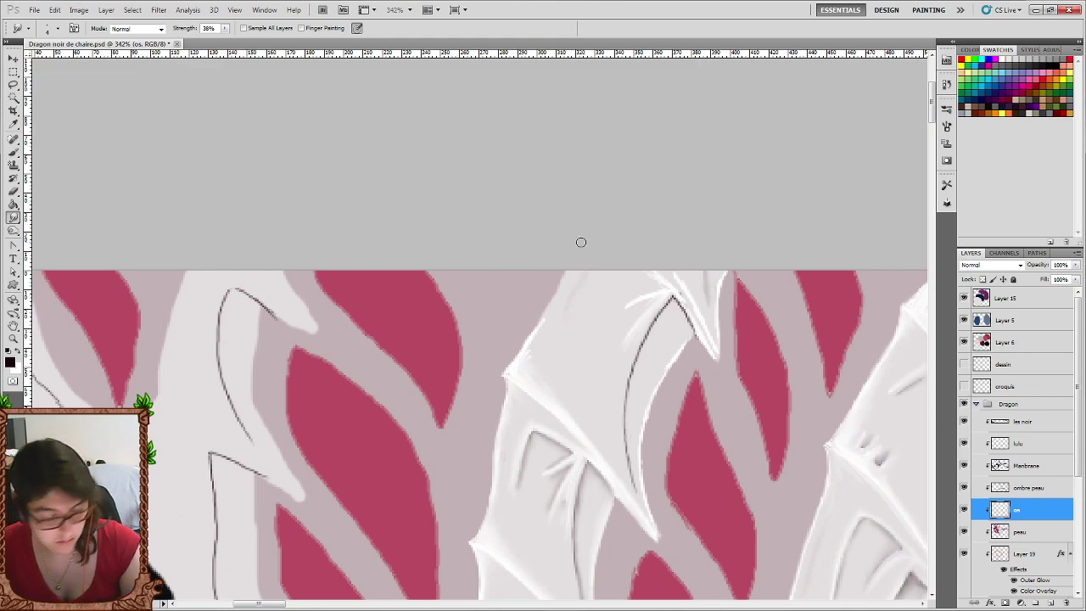
drag(515, 370, 543, 326)
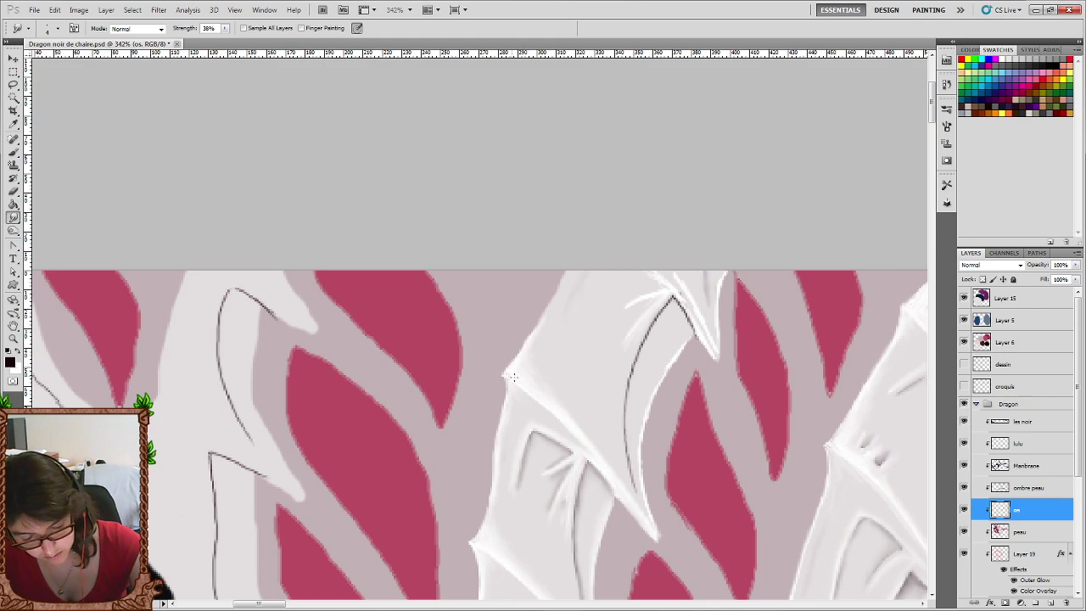
Paint a white highlight along the membrane edge, undoing a stray dark stroke.
click(14, 153)
click(19, 351)
drag(532, 337, 566, 267)
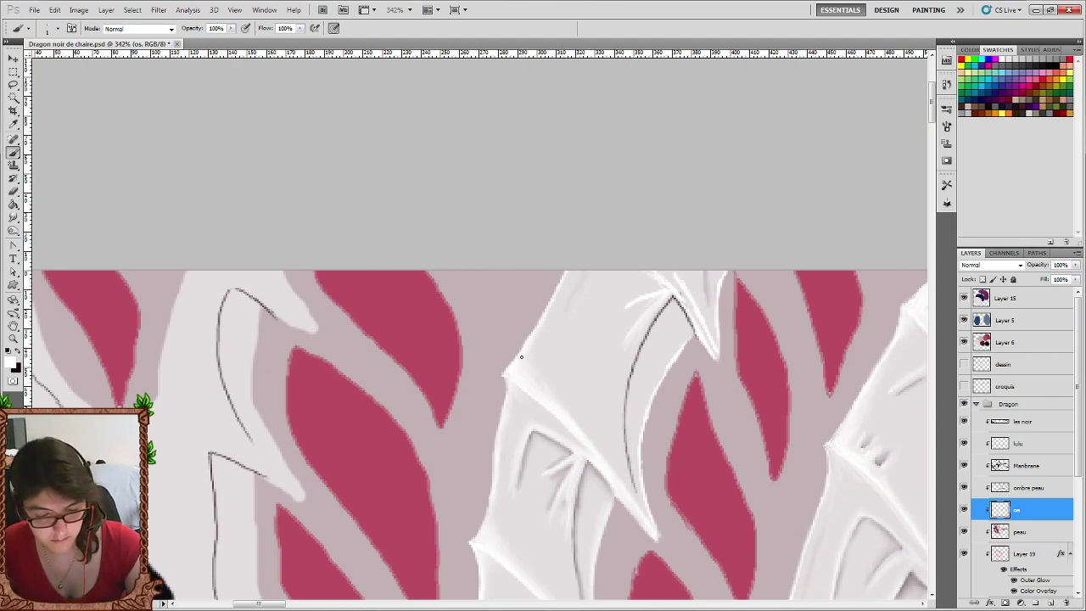
click(19, 358)
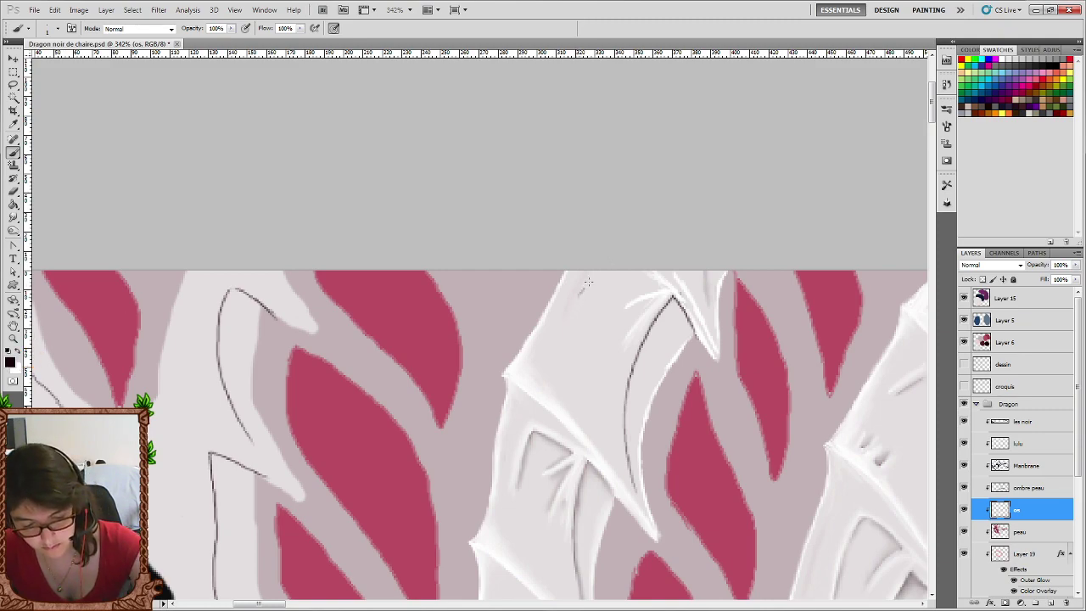
drag(588, 282, 616, 270)
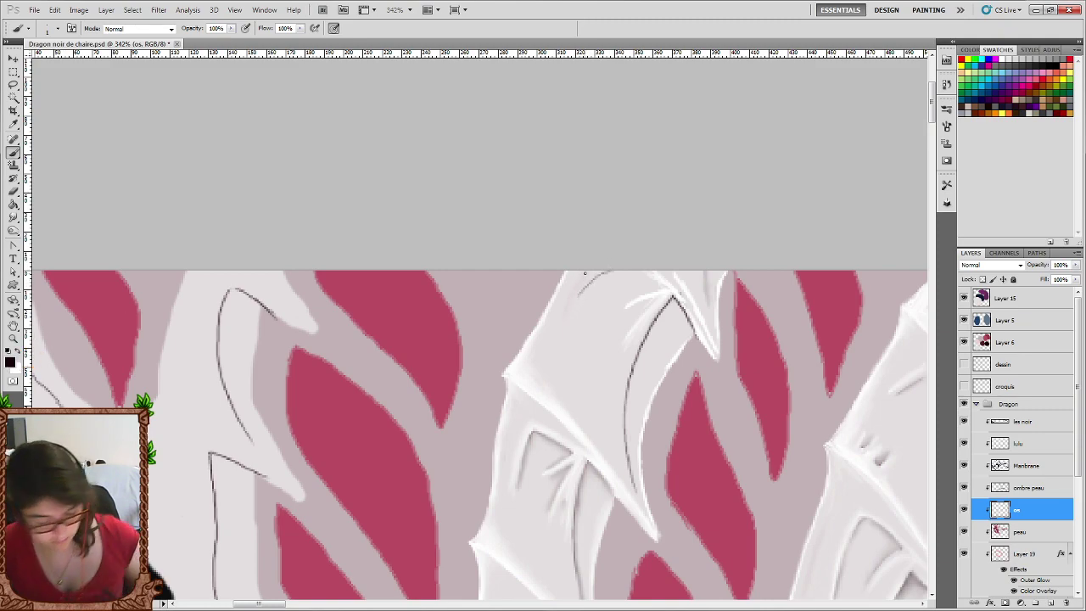
key(ctrl+z)
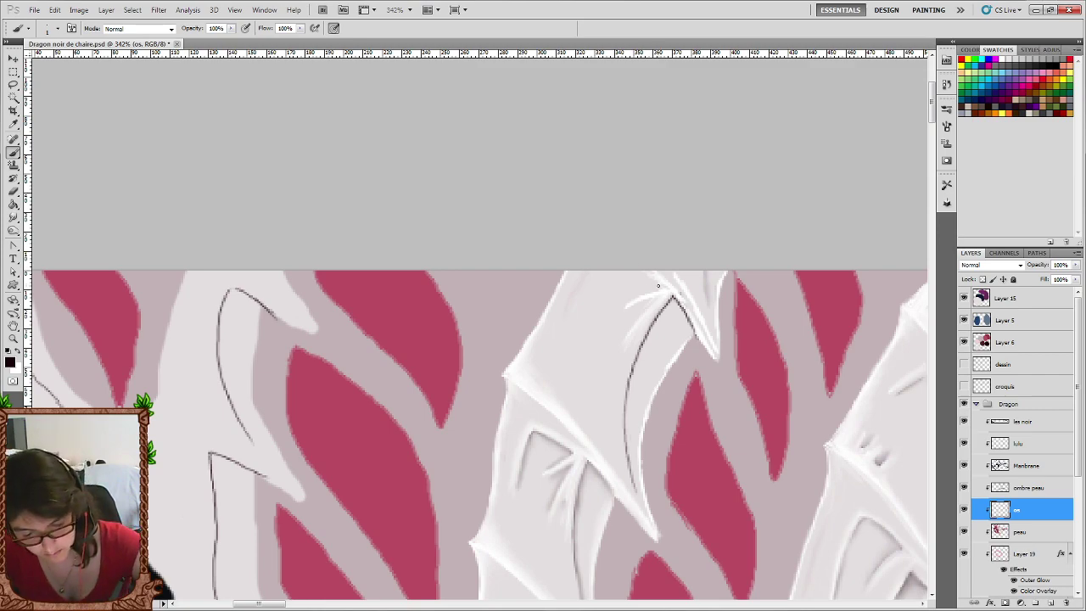
Draw a dark arc along the ridge top, highlight it white, and smudge the dark line.
mouse_move(658, 286)
mouse_down()
mouse_move(580, 298)
mouse_move(562, 344)
mouse_up()
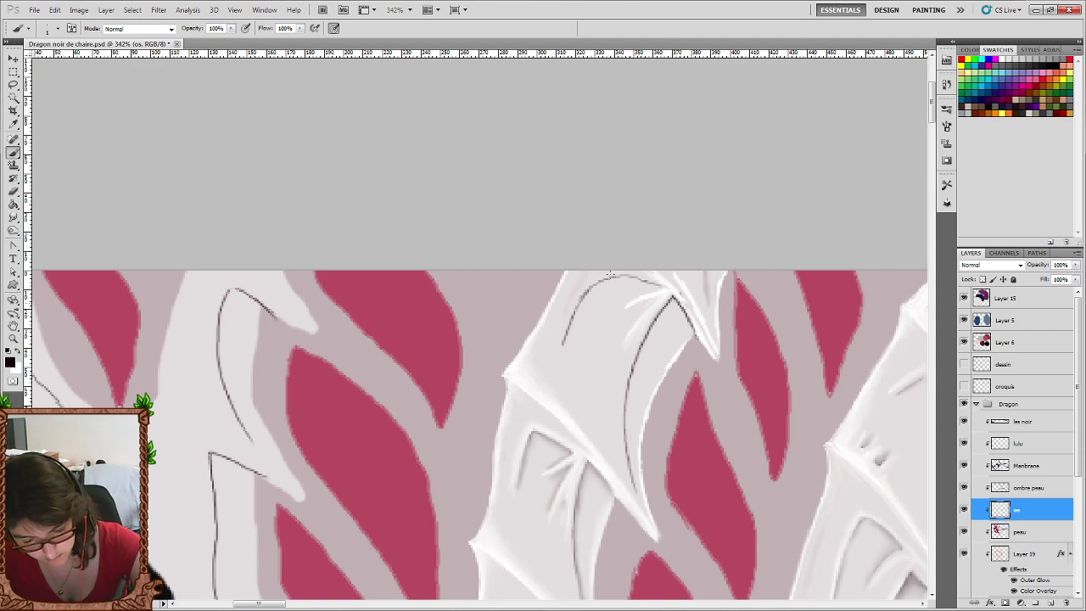
mouse_move(645, 290)
mouse_down()
mouse_move(625, 300)
mouse_move(621, 335)
mouse_up()
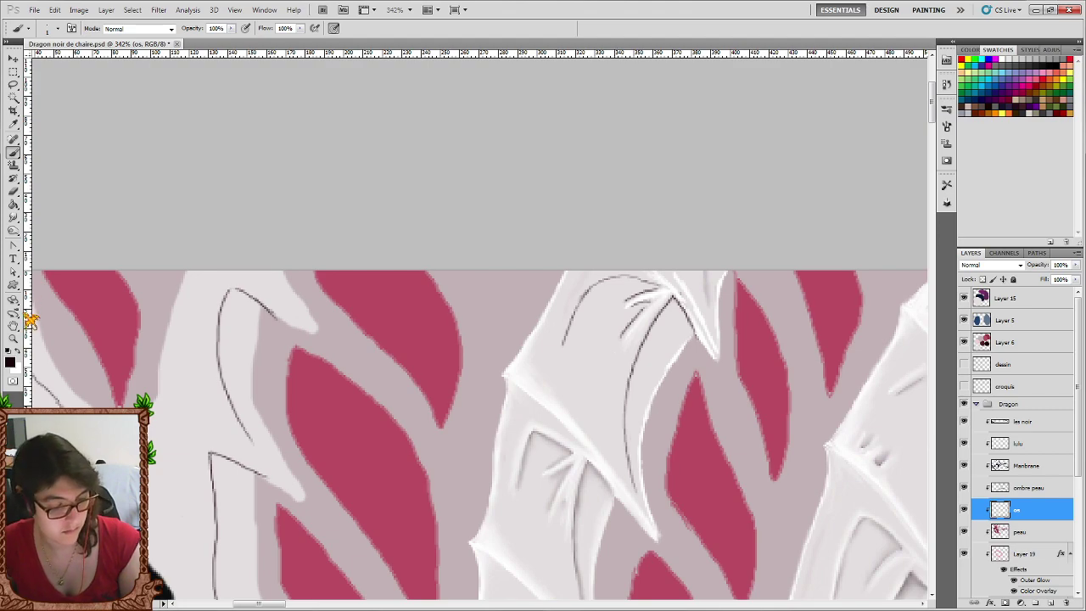
click(19, 357)
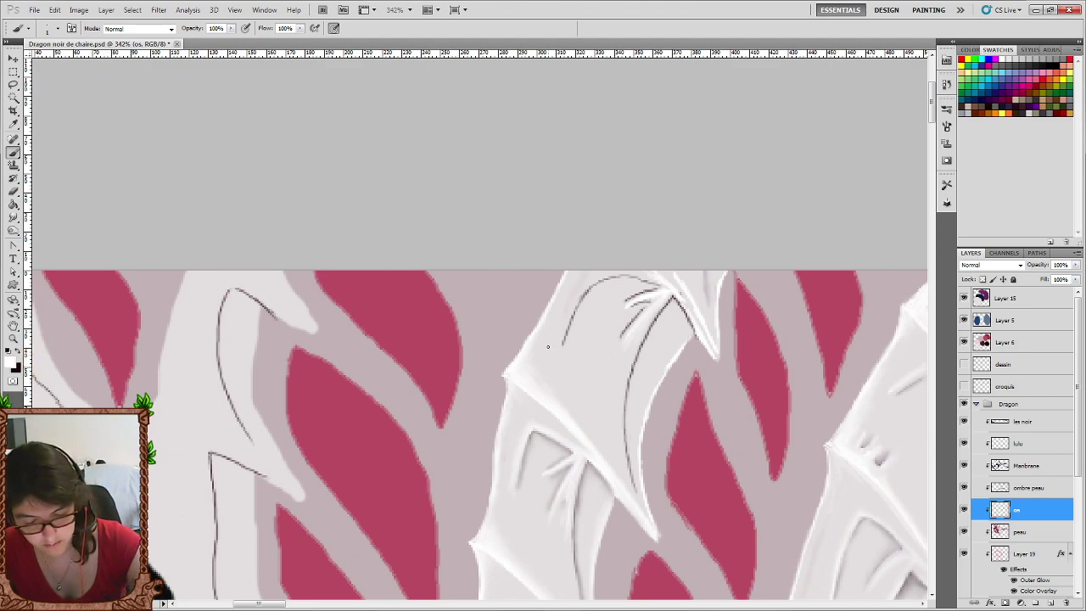
drag(574, 298, 624, 269)
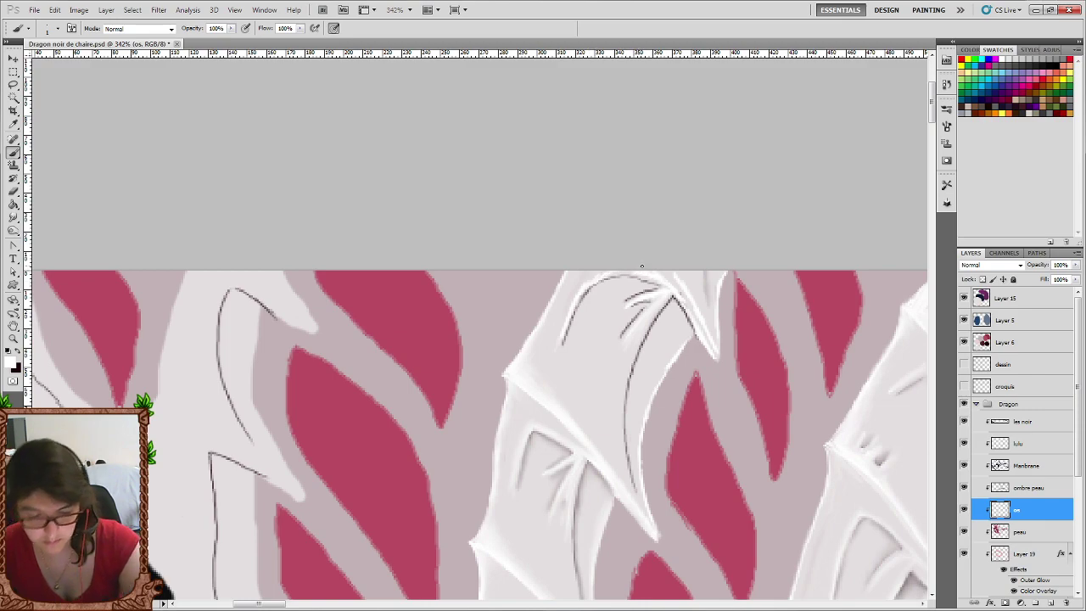
click(23, 353)
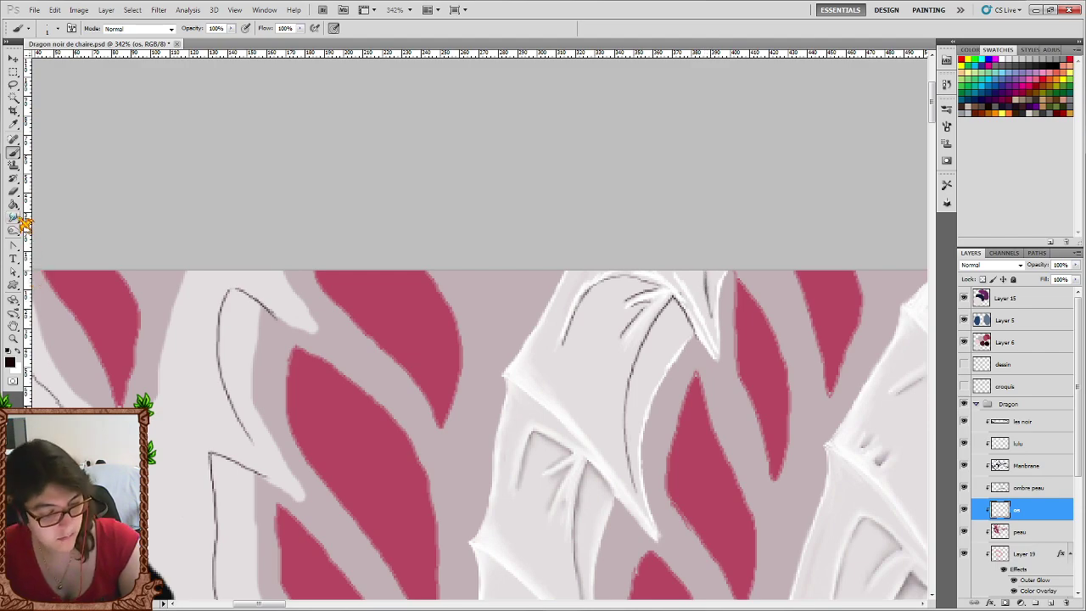
key(r)
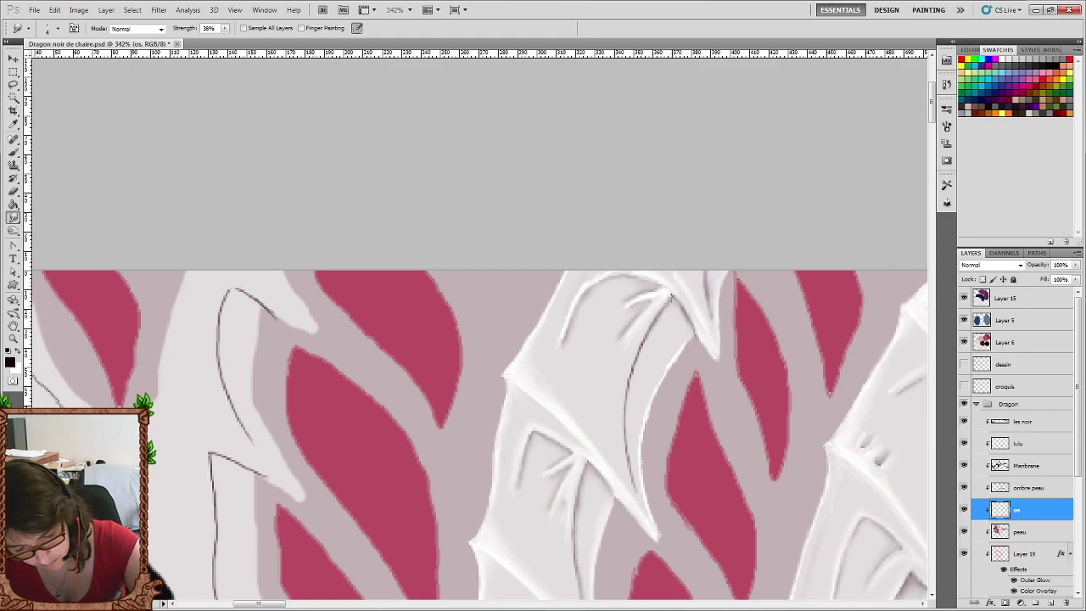
drag(659, 322, 630, 384)
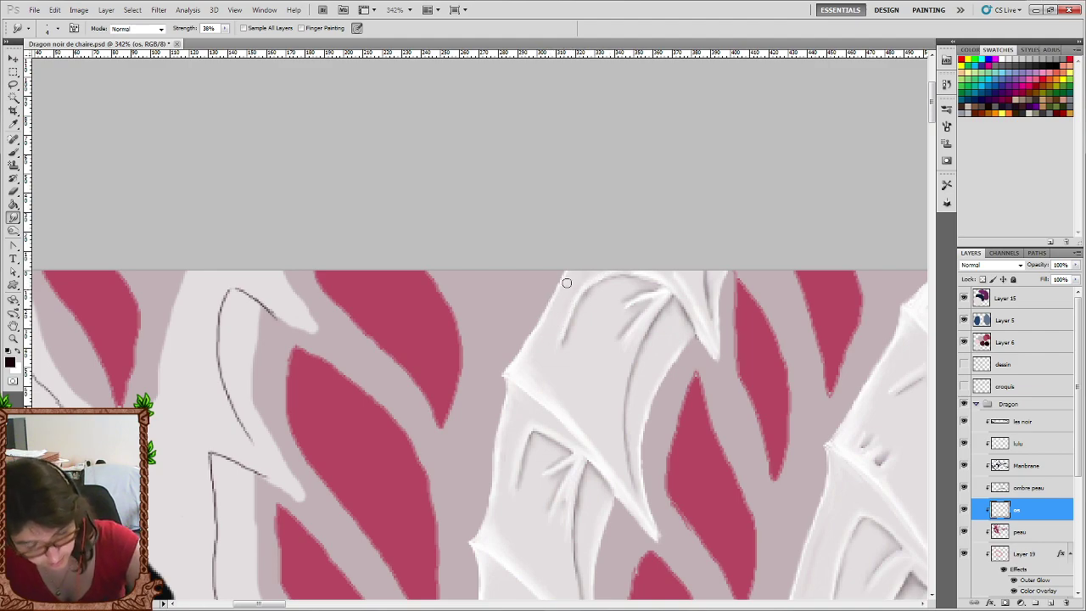
Scroll down to the ridge tips and set up the brush with white paint.
scroll(543, 323, down, 2)
scroll(521, 332, down, 2)
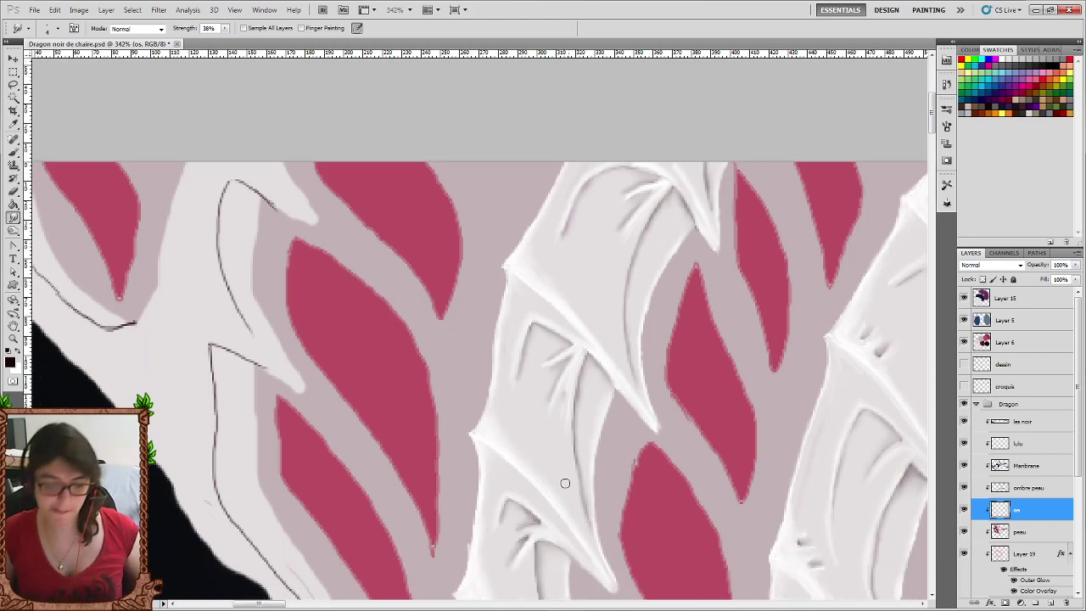
scroll(563, 483, down, 3)
scroll(523, 439, down, 3)
scroll(528, 420, down, 1)
scroll(526, 420, down, 1)
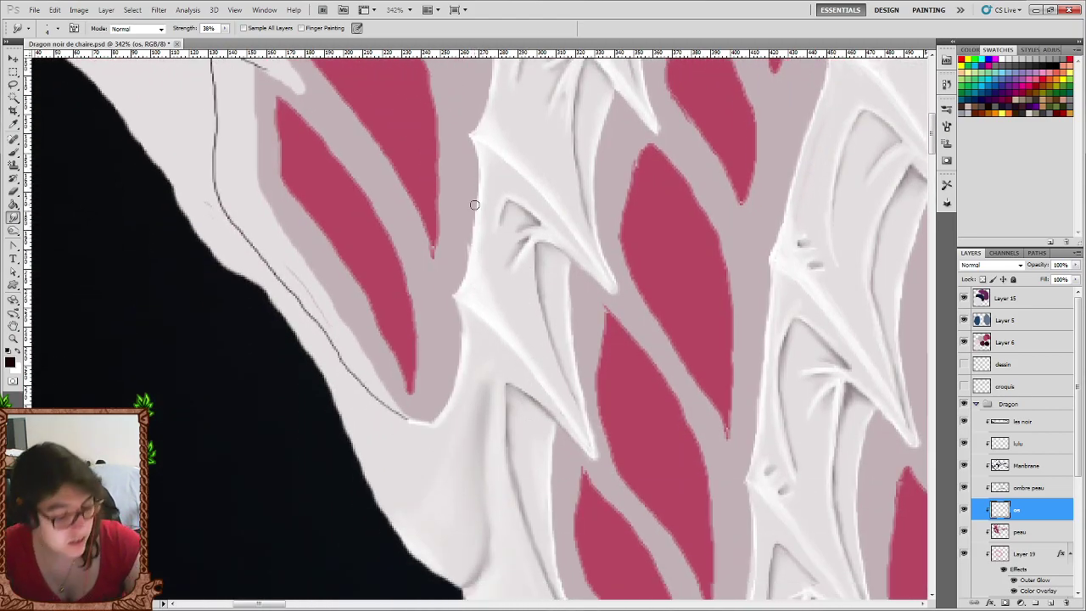
click(15, 152)
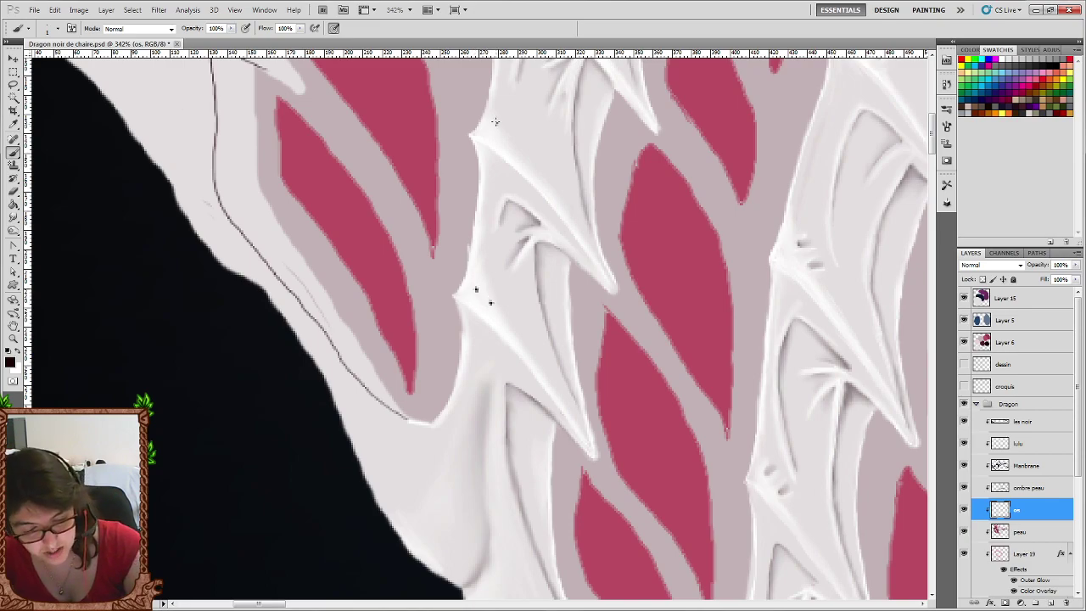
click(13, 218)
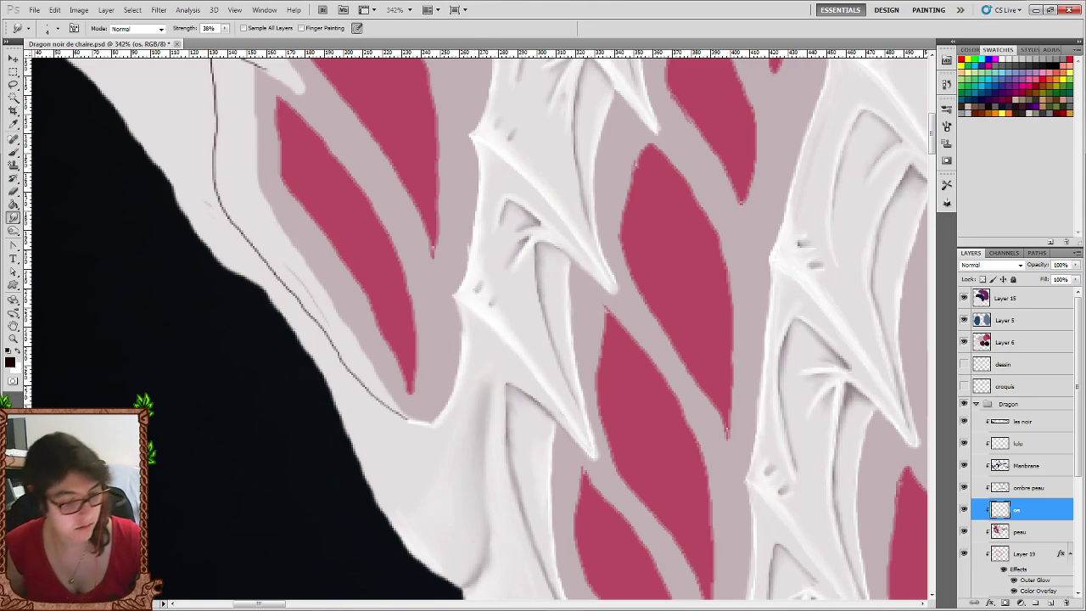
click(13, 151)
click(18, 352)
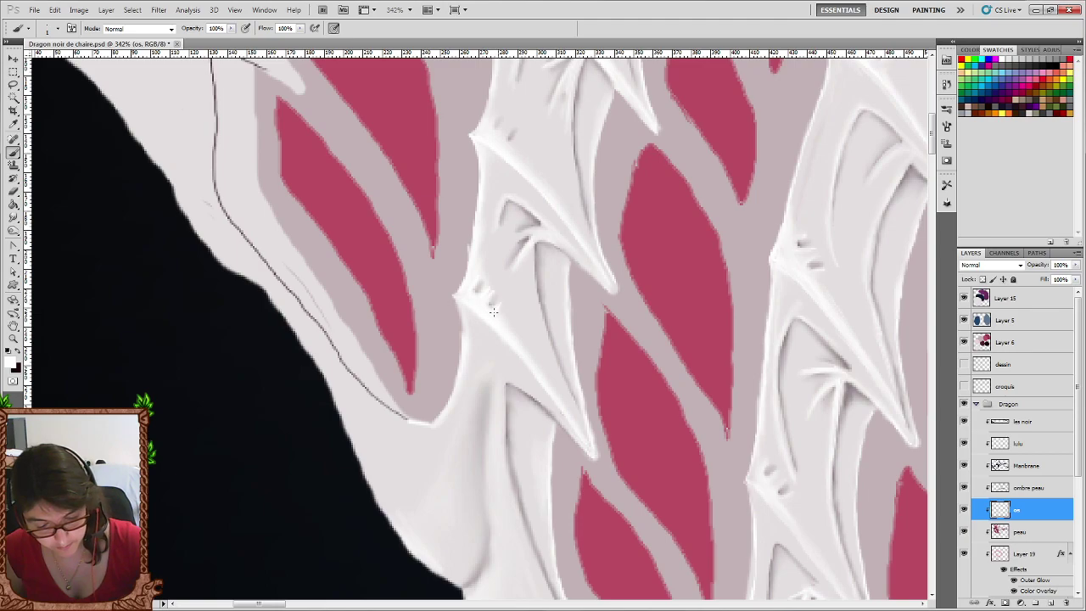
Brighten the ridge tip with white and dab a small dark notch on it.
scroll(495, 301, up, 2)
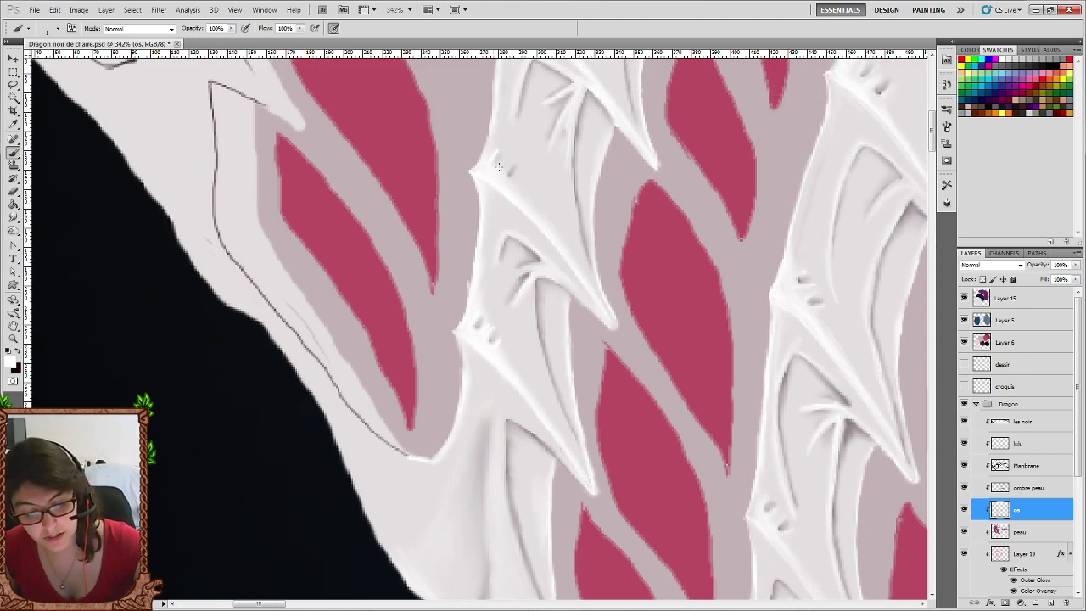
drag(503, 179, 515, 170)
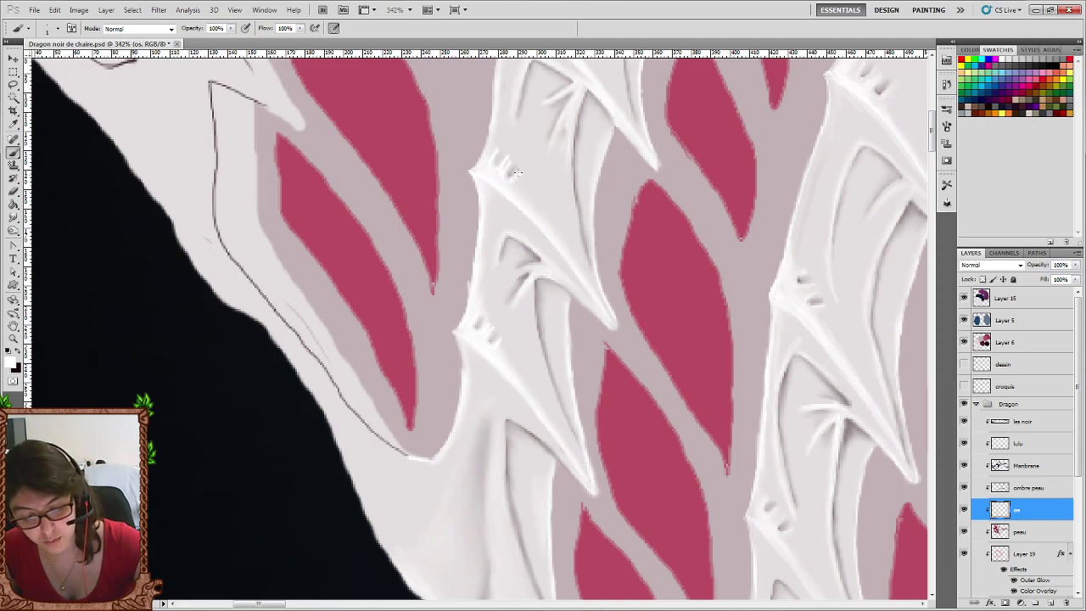
click(20, 353)
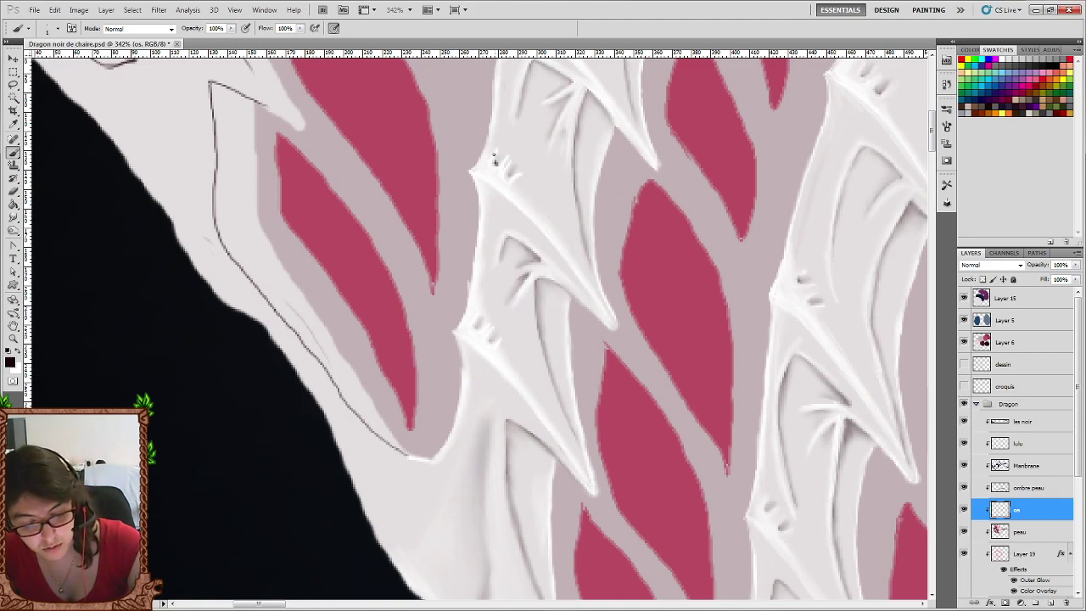
click(509, 174)
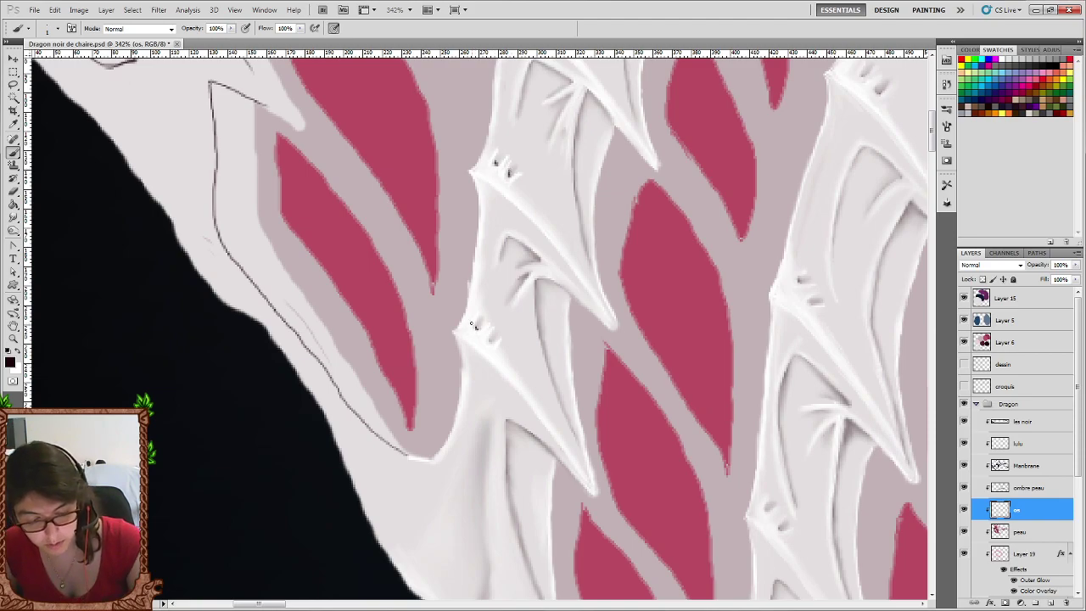
click(13, 218)
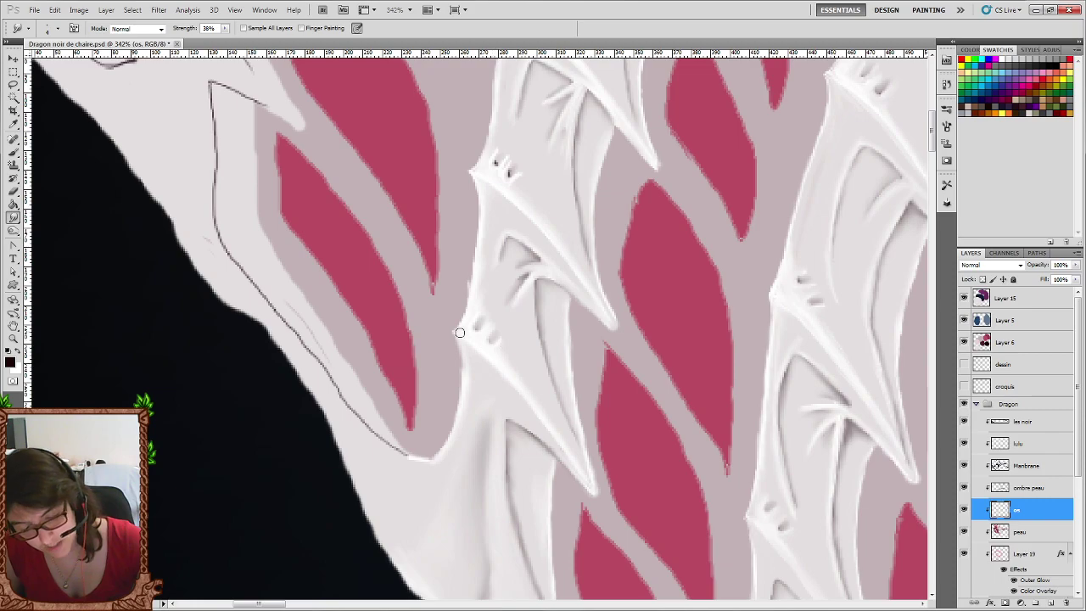
scroll(475, 272, up, 2)
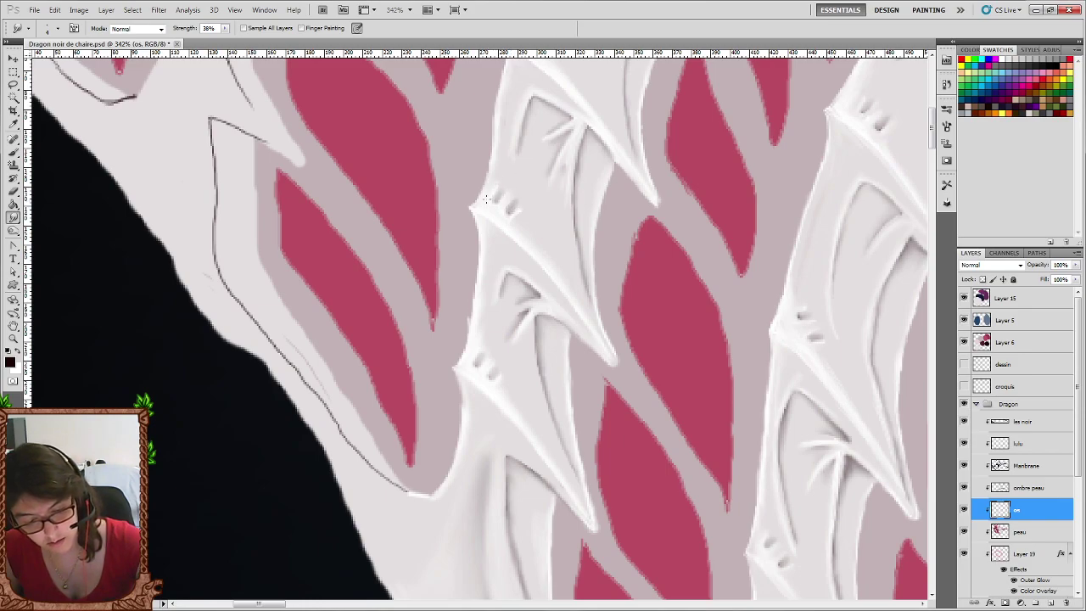
scroll(524, 203, up, 3)
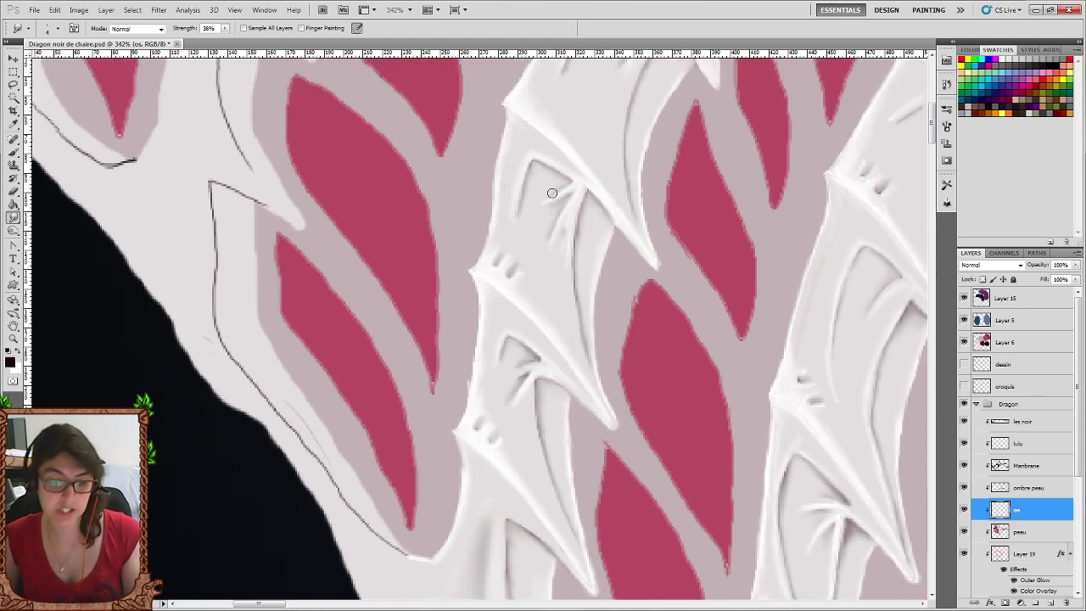
scroll(543, 191, up, 3)
scroll(560, 178, up, 3)
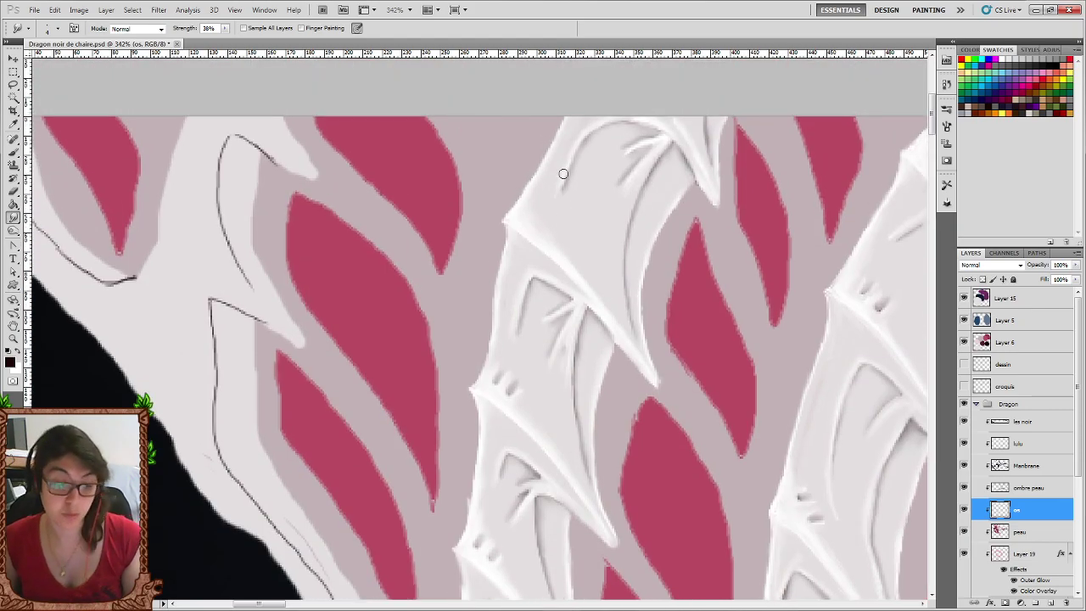
Brighten the upper ridge tip's edge with a white brush stroke.
click(13, 151)
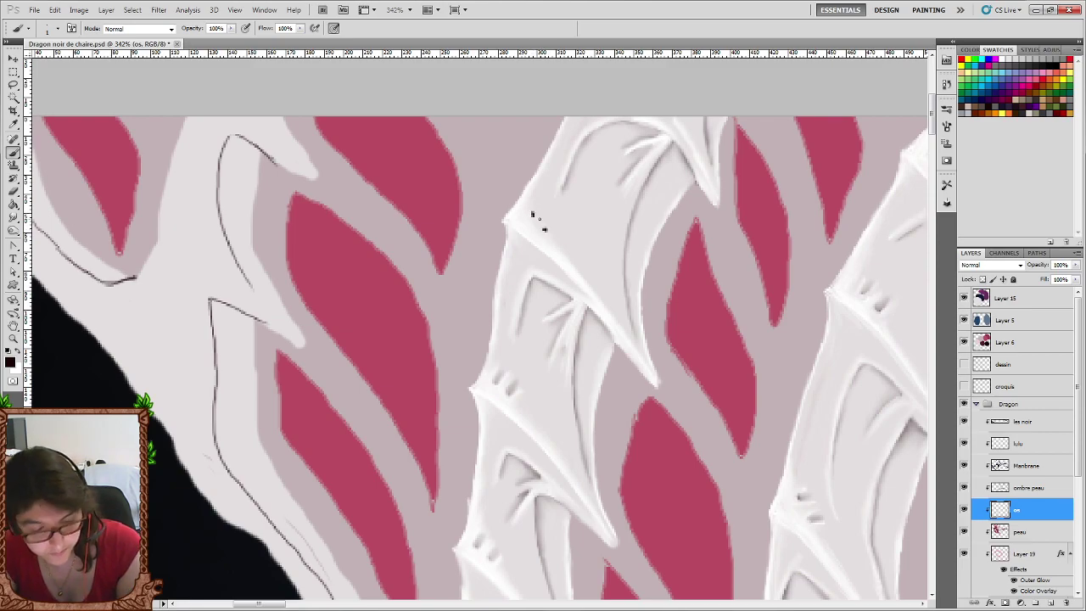
click(12, 217)
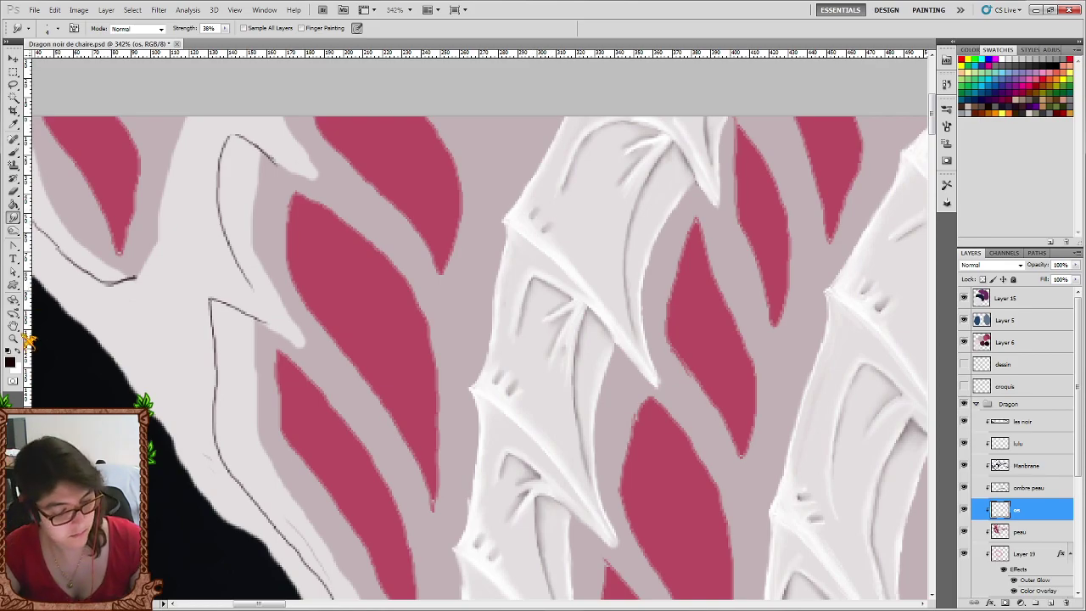
key(x)
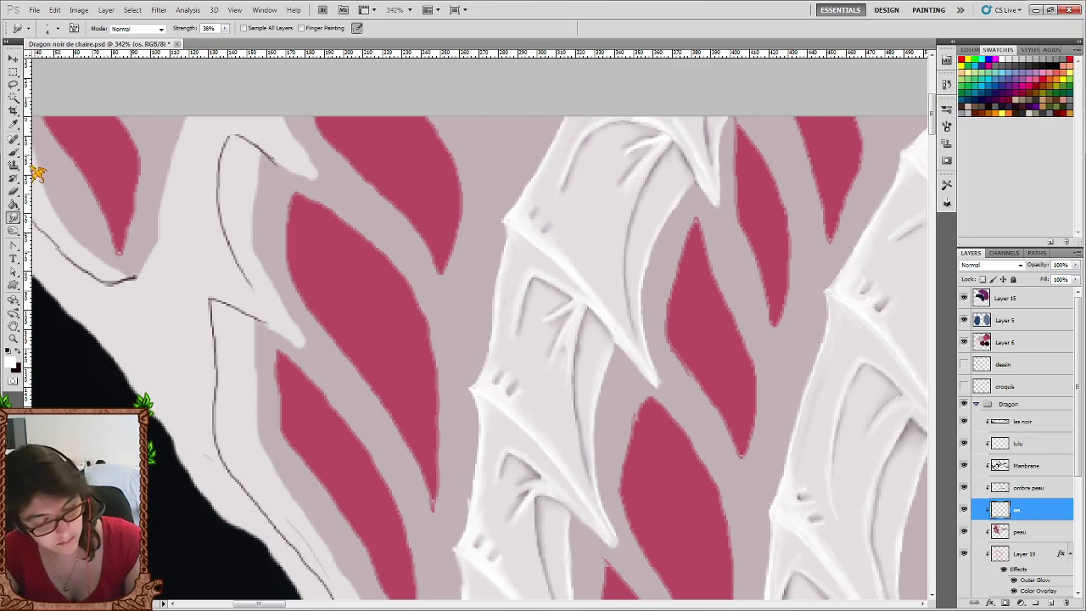
click(13, 152)
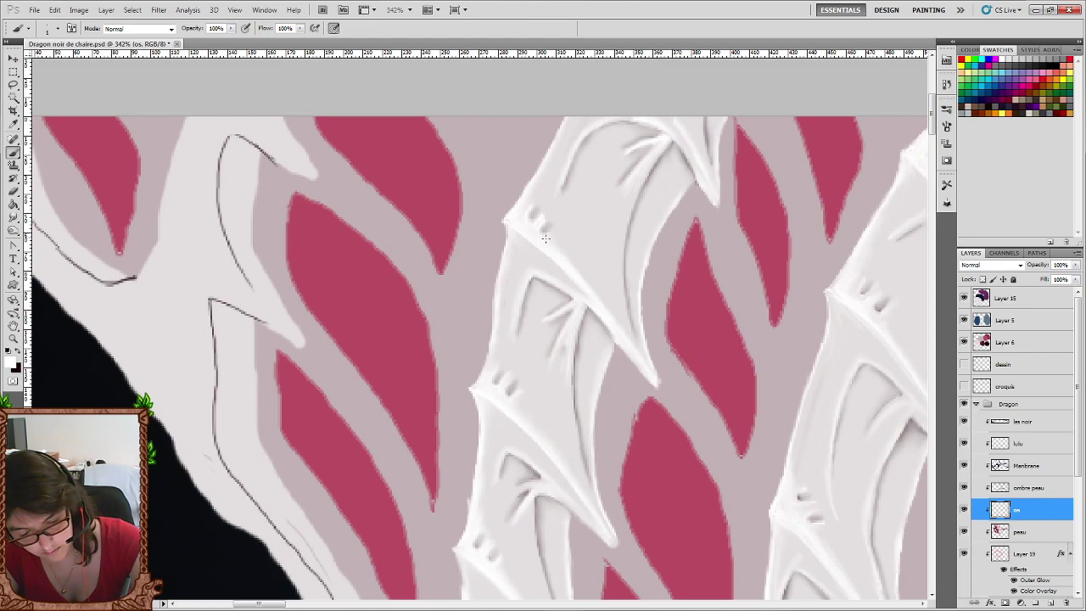
drag(512, 223, 543, 229)
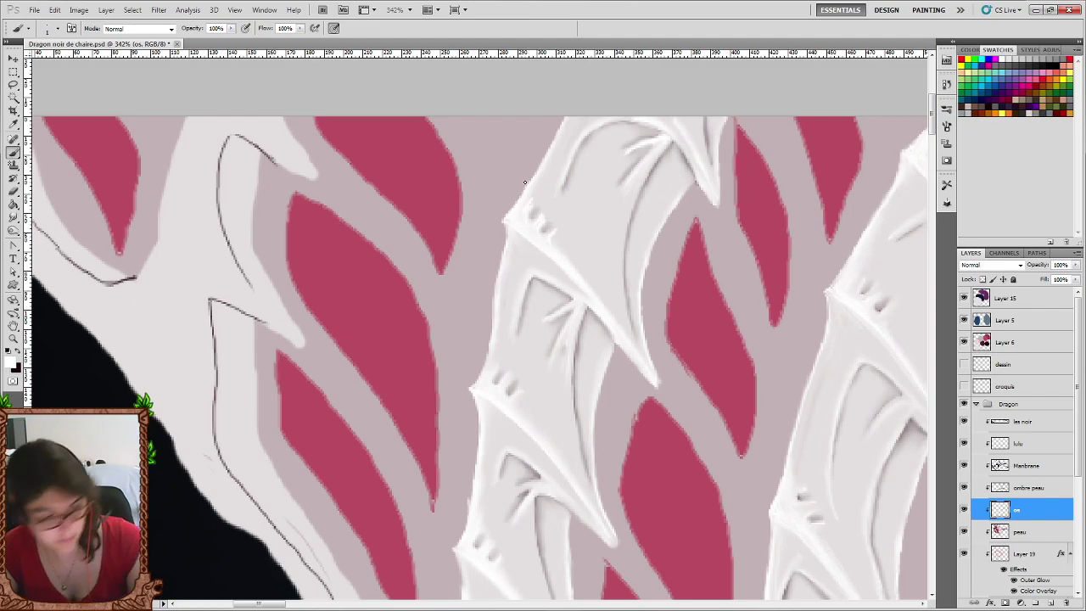
click(26, 219)
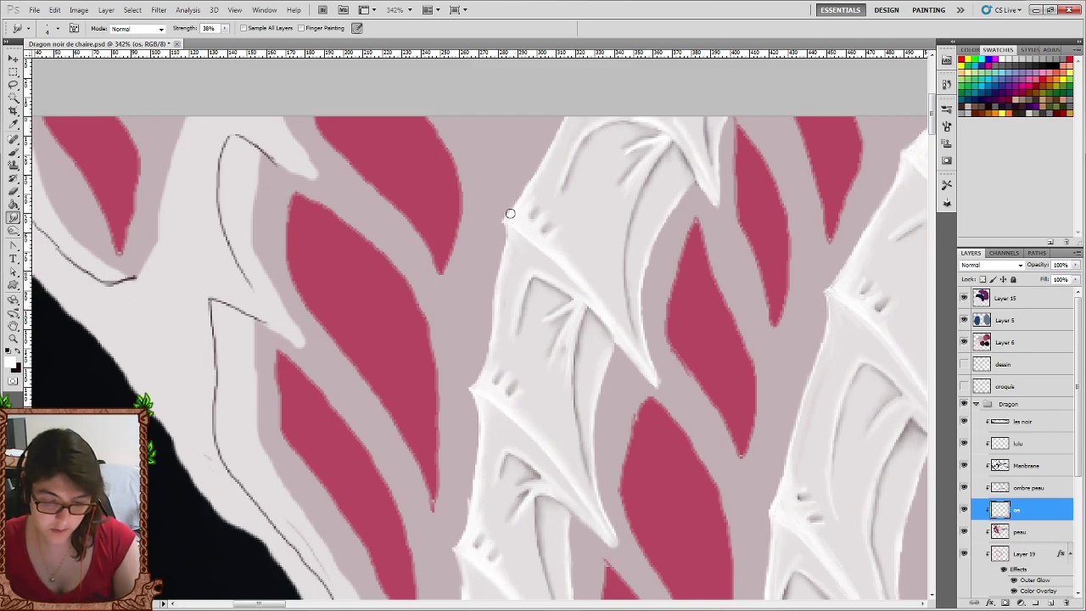
scroll(740, 259, down, 3)
scroll(738, 271, down, 2)
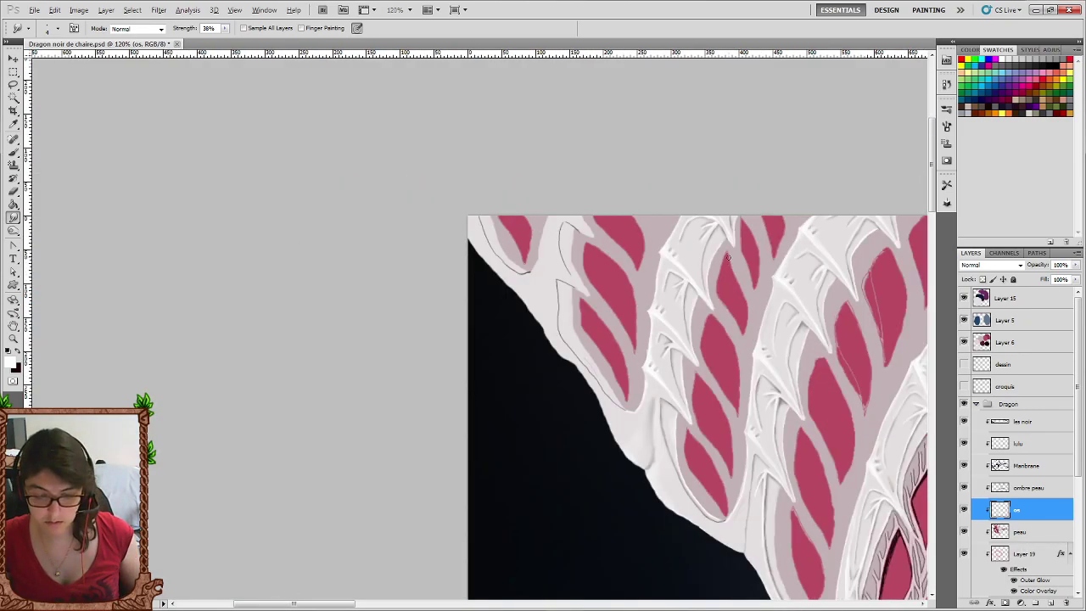
scroll(727, 259, right, 3)
scroll(728, 263, right, 2)
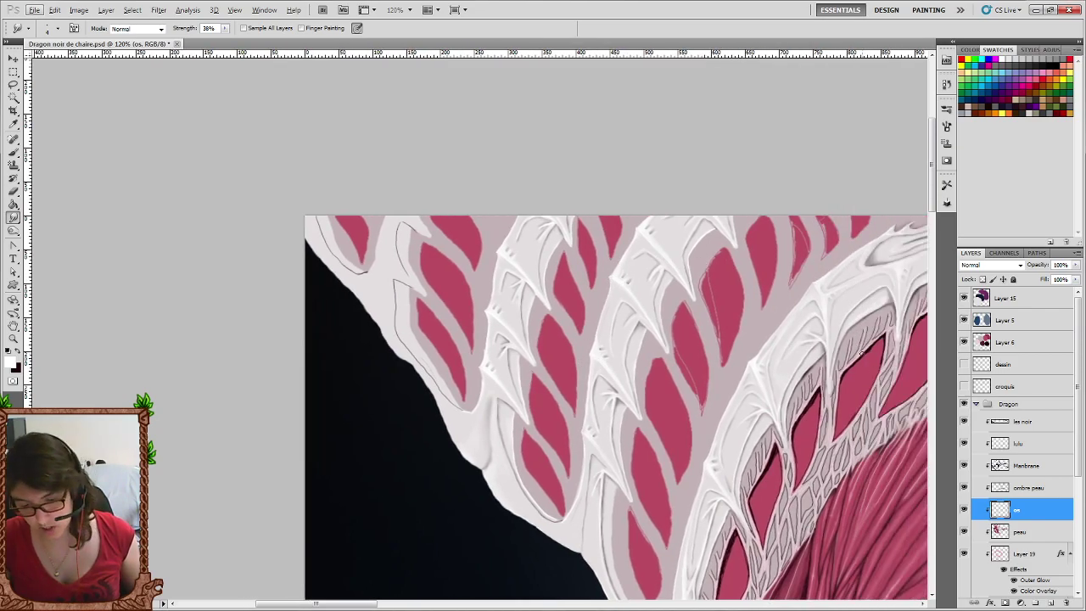
scroll(851, 342, right, 2)
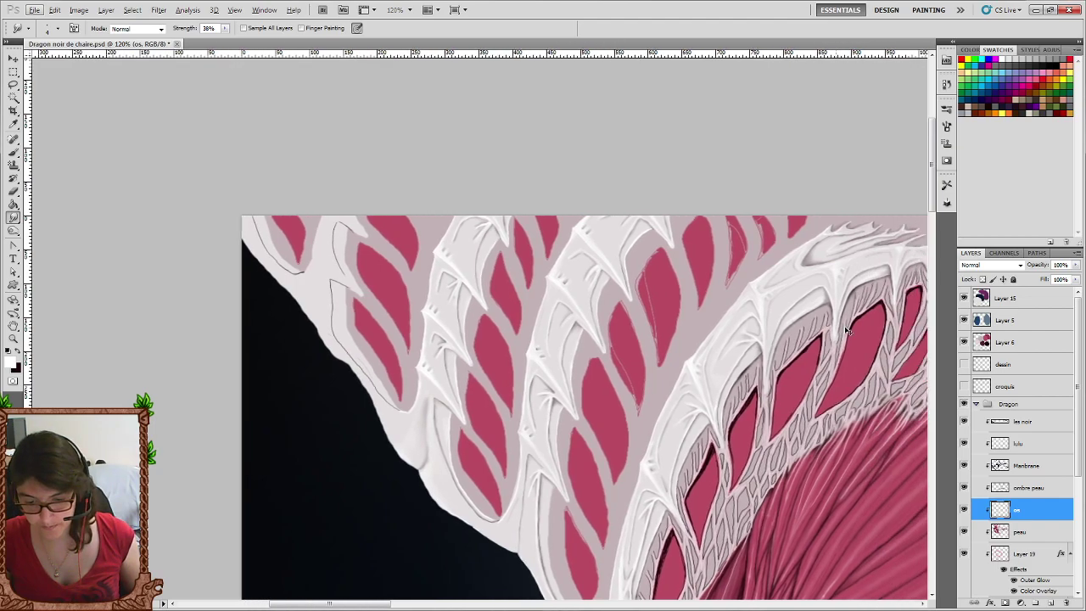
scroll(847, 331, right, 1)
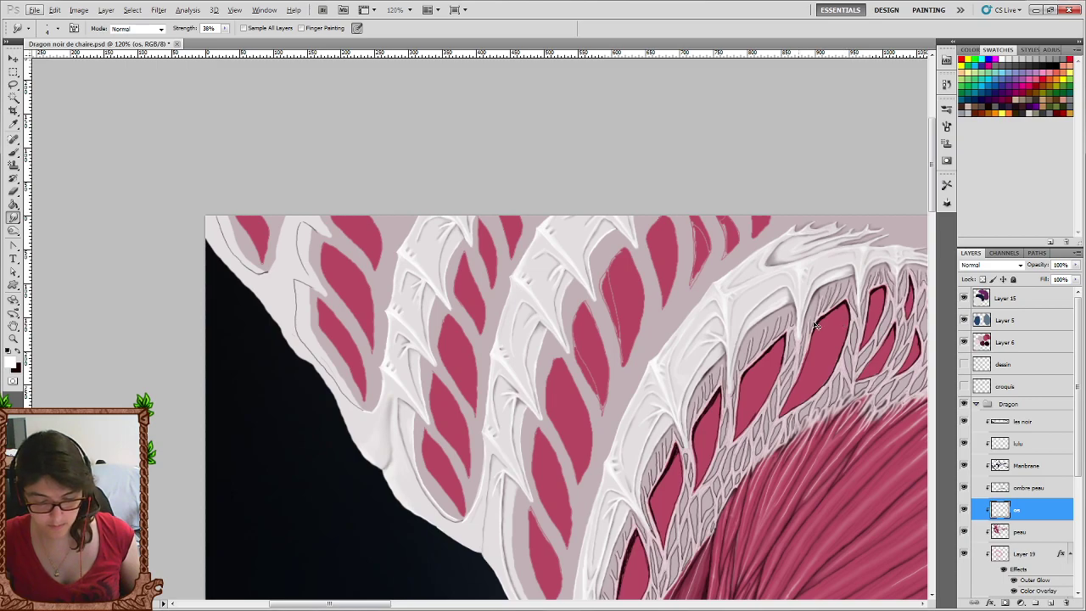
scroll(814, 325, left, 1)
scroll(815, 325, left, 1)
scroll(599, 358, down, 1)
scroll(599, 358, down, 2)
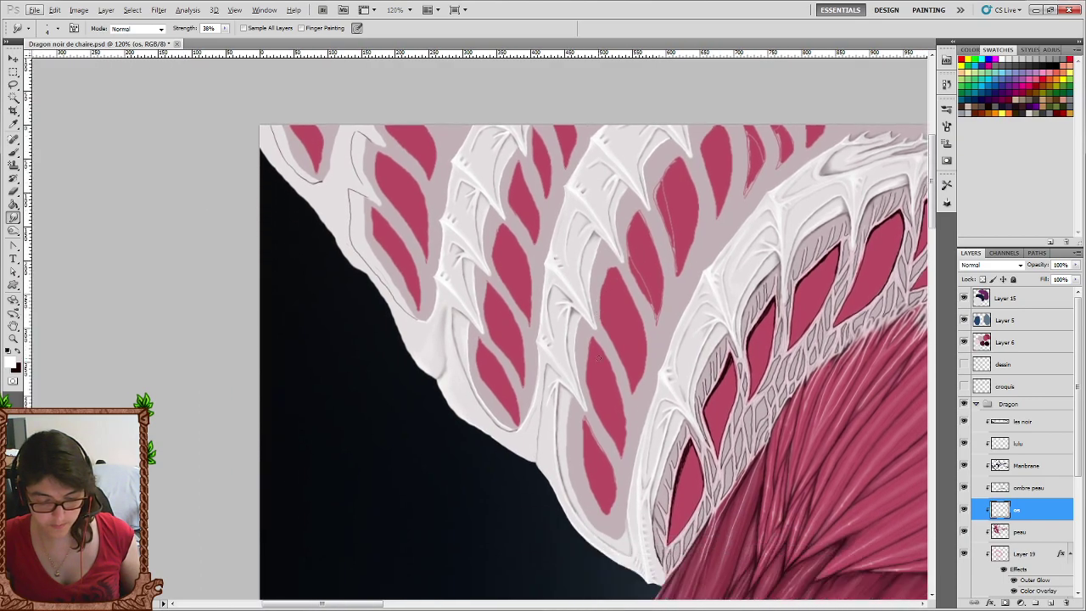
scroll(599, 358, down, 1)
scroll(599, 358, right, 1)
scroll(529, 417, up, 3)
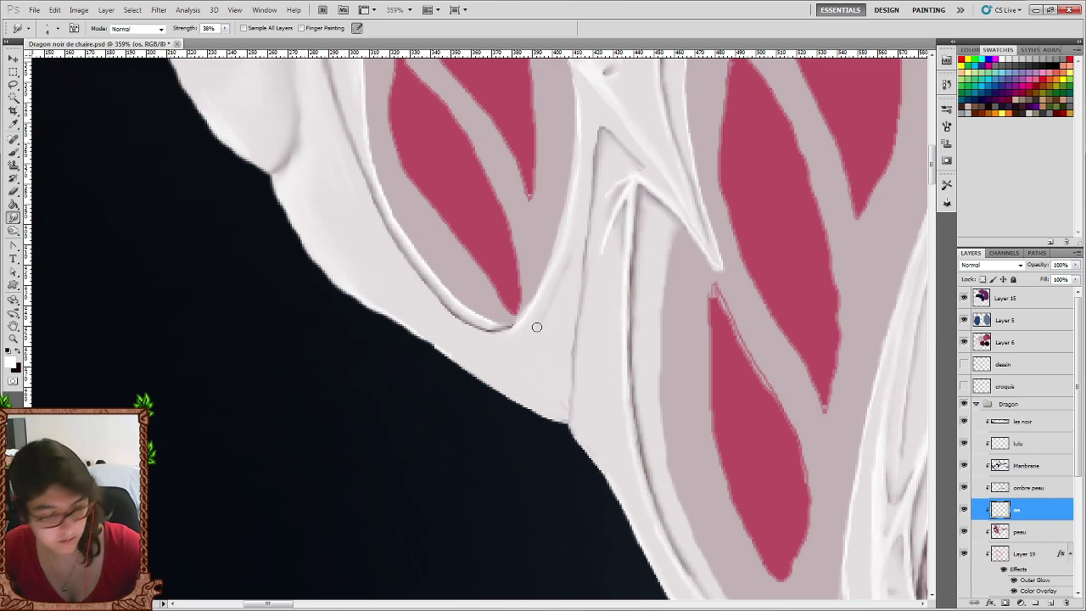
Hatch white highlights up the bone edge and add a thin dark line along the membrane.
click(14, 154)
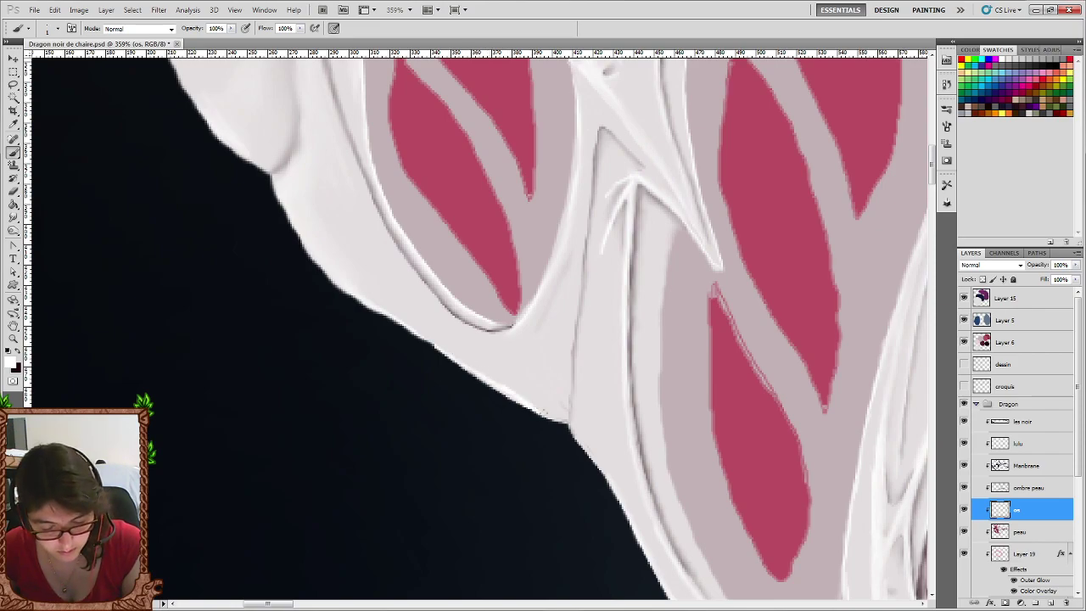
mouse_move(543, 413)
mouse_down()
mouse_move(548, 325)
mouse_move(569, 259)
mouse_move(510, 374)
mouse_move(482, 367)
mouse_move(550, 299)
mouse_up()
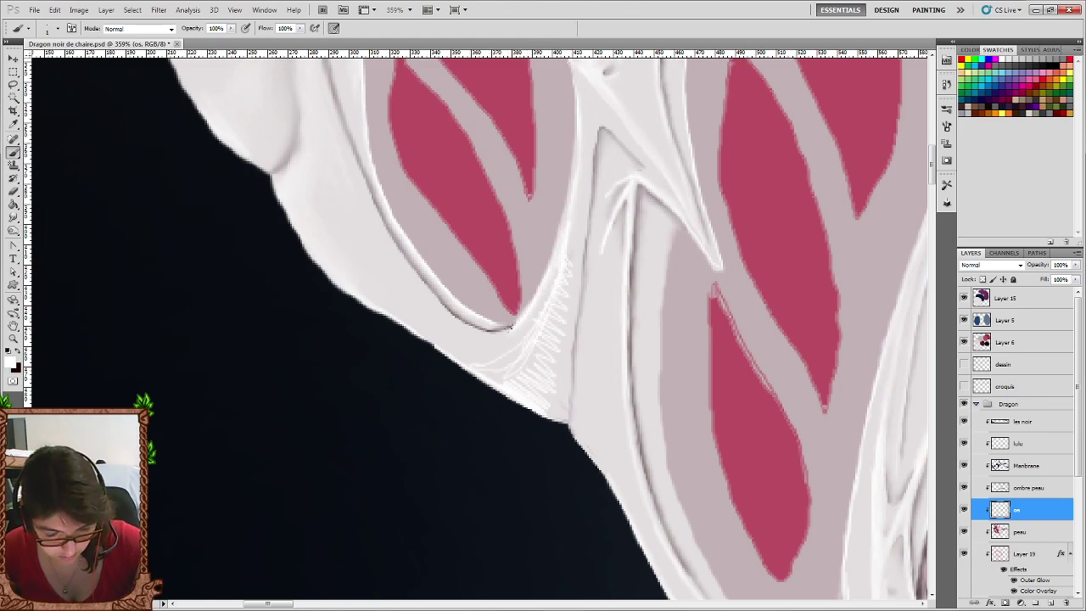
click(18, 349)
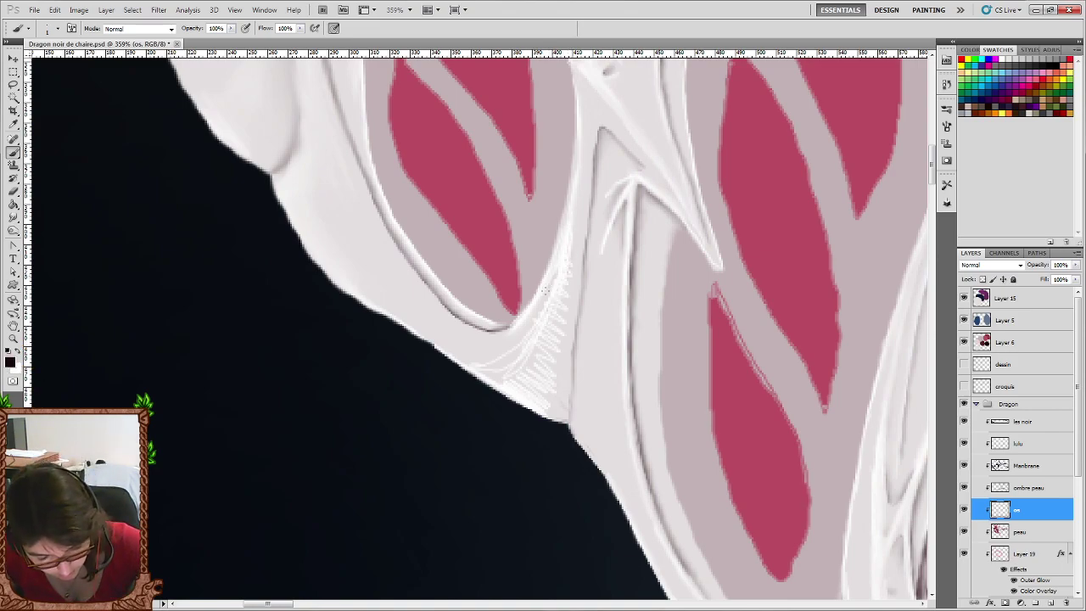
drag(556, 273, 534, 316)
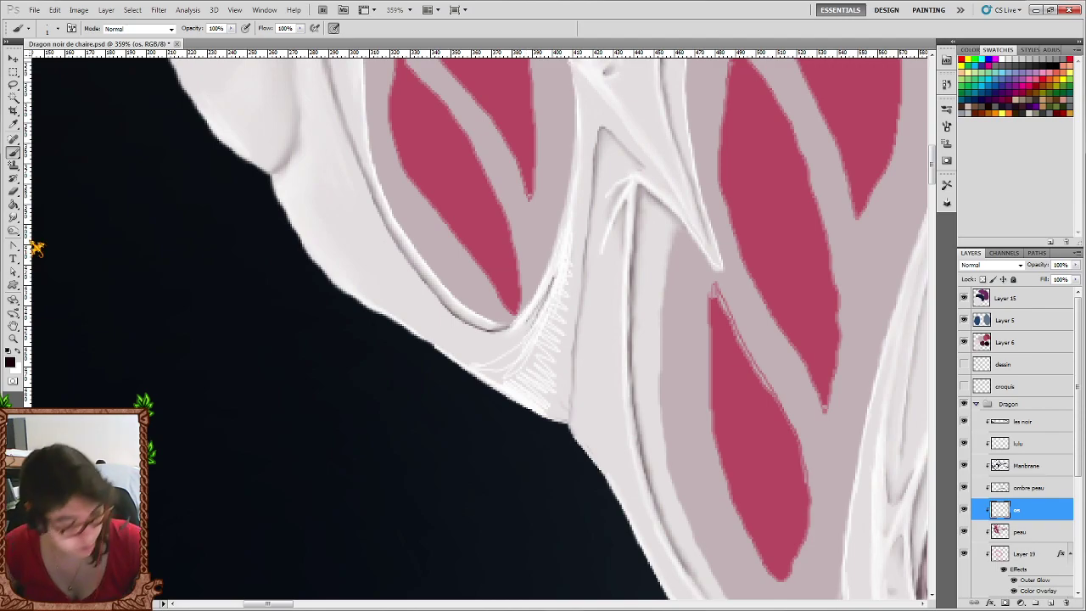
click(14, 217)
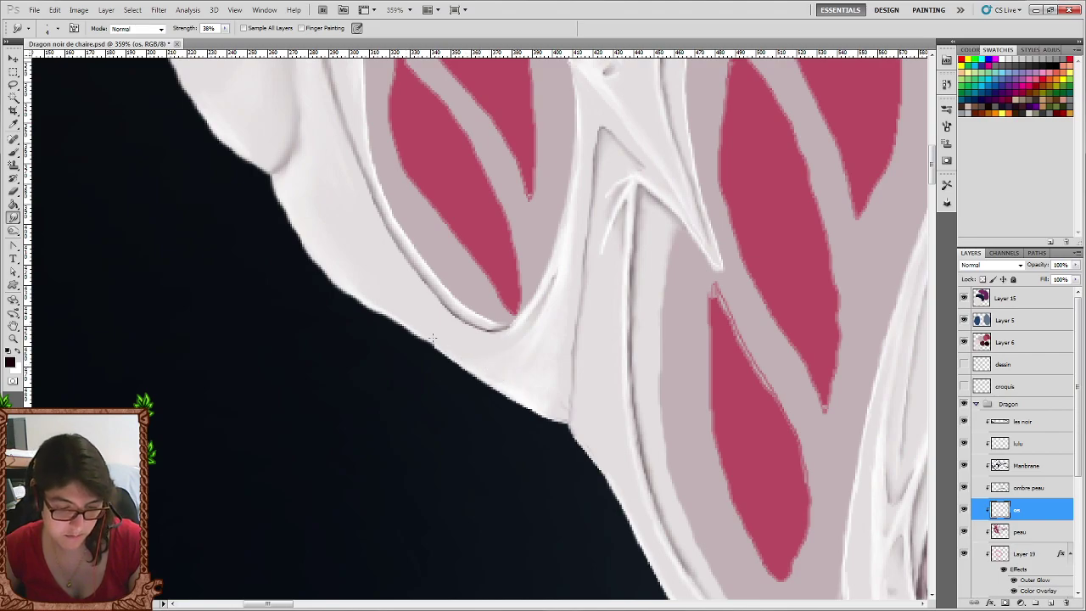
scroll(292, 186, up, 3)
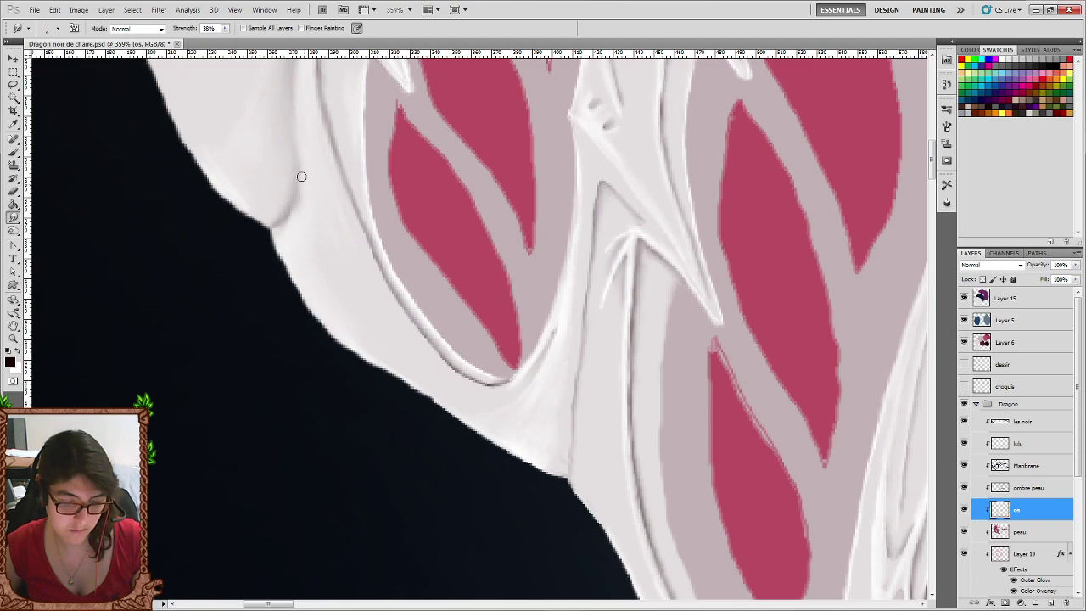
scroll(303, 175, up, 3)
Switch to the Brush and select the couleur fond layer lower in the Layers panel.
click(13, 153)
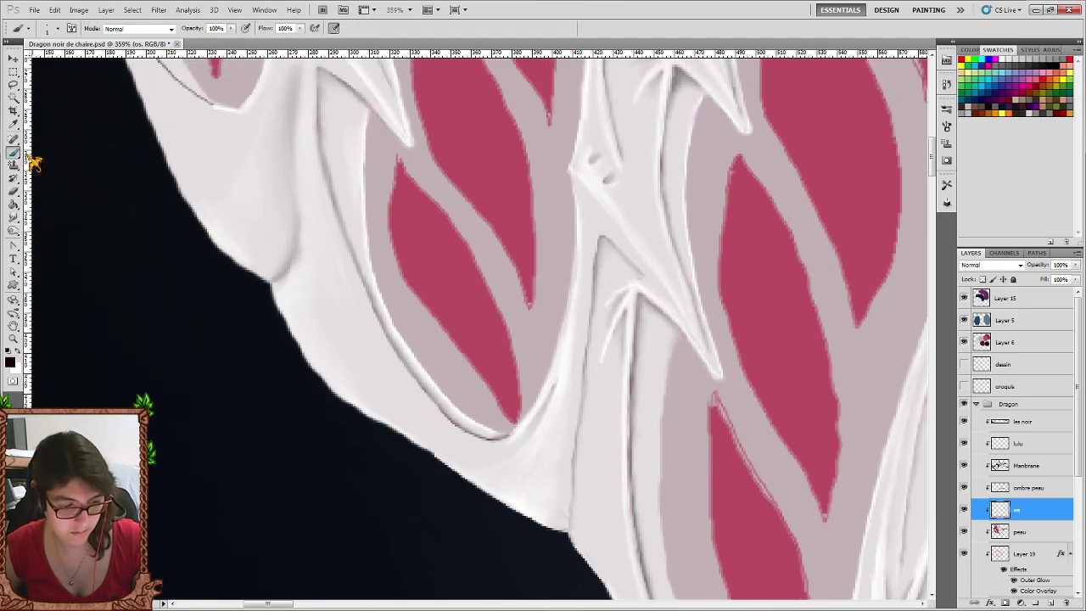
scroll(32, 161, down, 2)
scroll(1018, 475, down, 3)
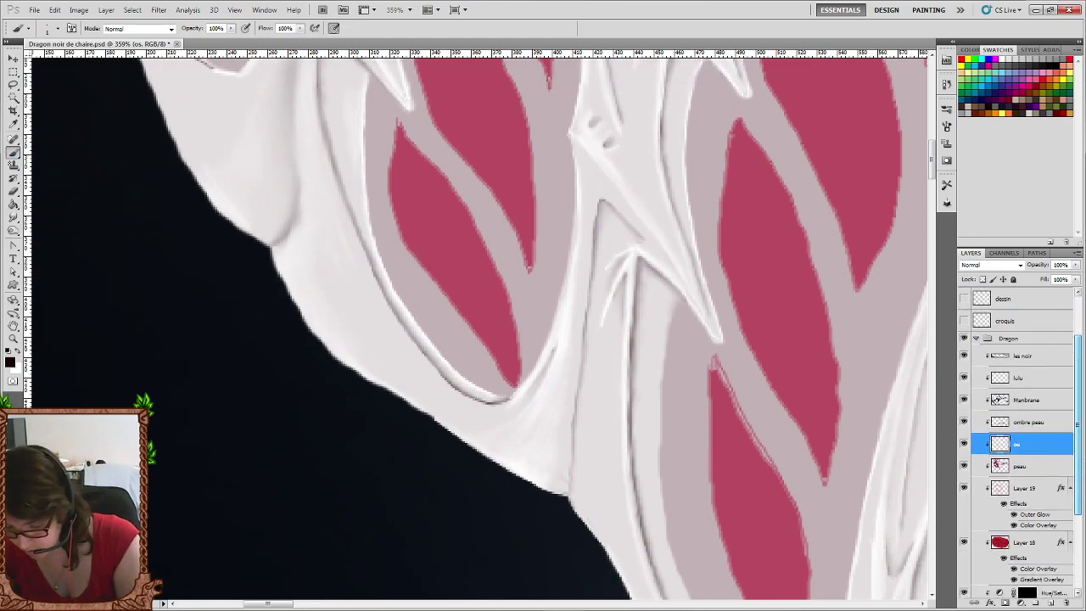
scroll(1060, 501, down, 2)
click(1022, 578)
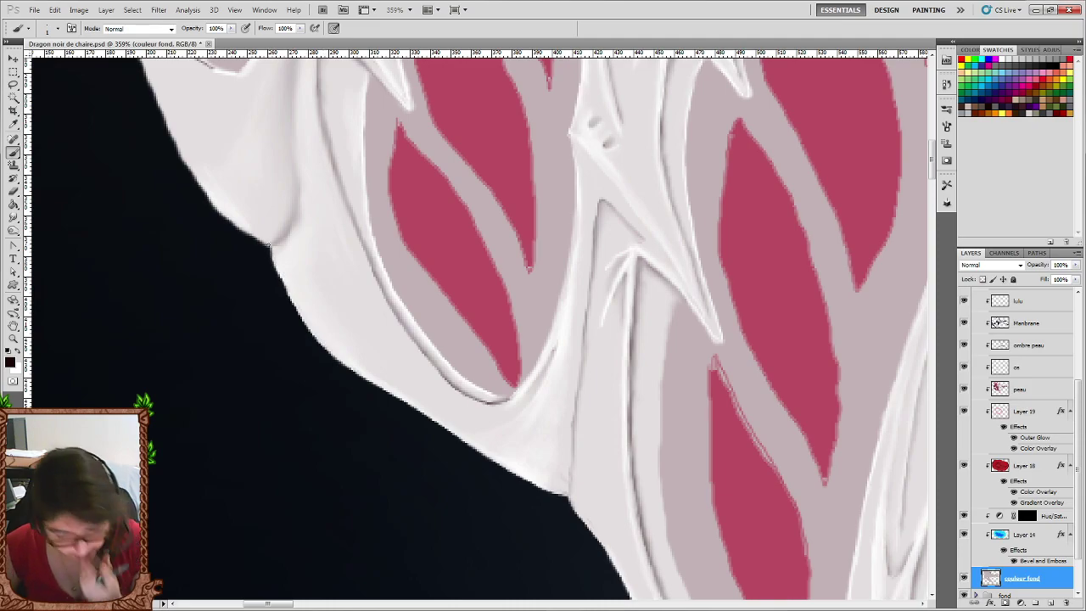
scroll(267, 224, down, 3)
scroll(272, 213, down, 3)
Smooth the pale bone's outer edge against the black background with light strokes on 'couleur fond'.
scroll(268, 203, up, 2)
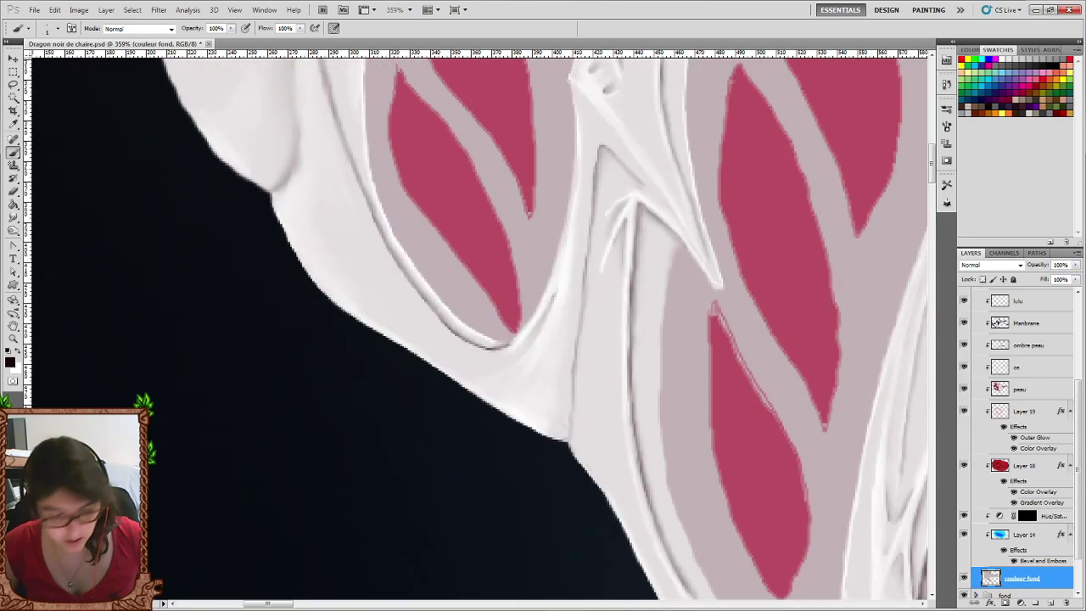
scroll(255, 186, left, 2)
scroll(249, 182, up, 2)
scroll(245, 170, left, 3)
scroll(240, 162, up, 3)
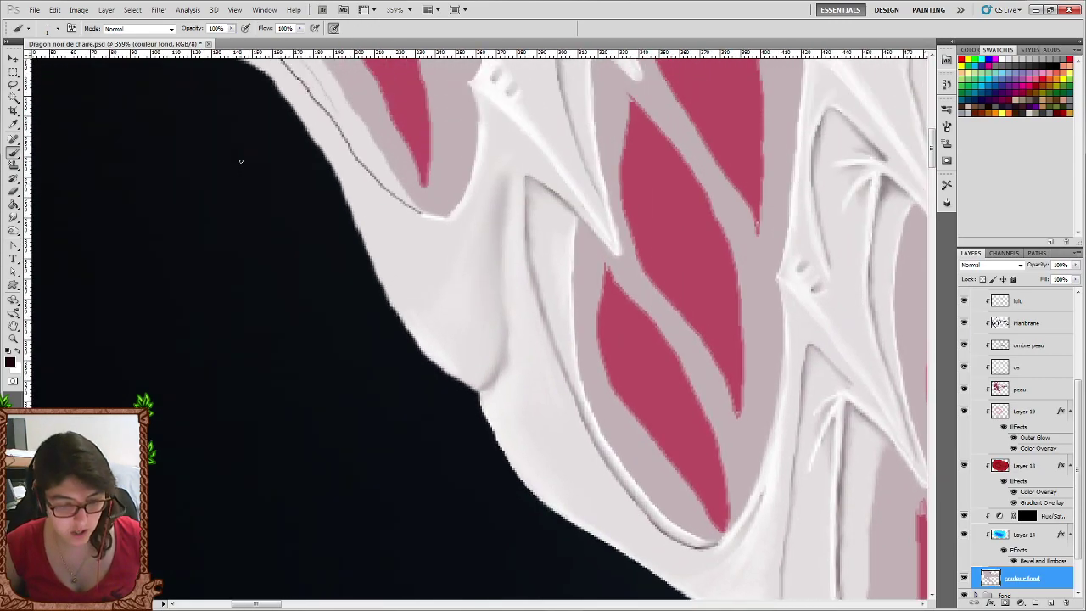
scroll(240, 161, up, 1)
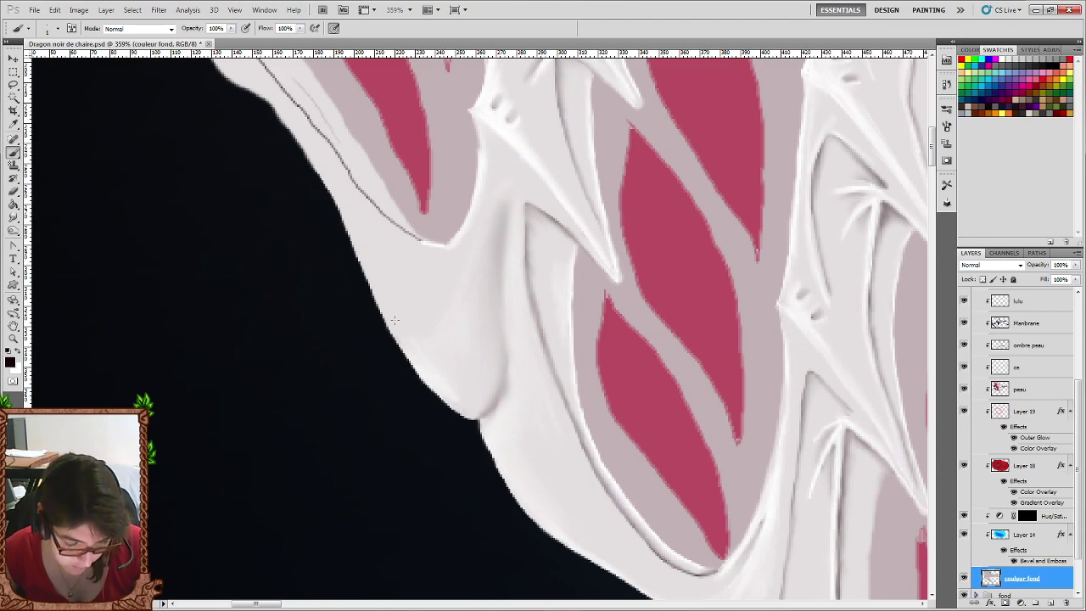
scroll(393, 319, up, 3)
scroll(393, 320, up, 3)
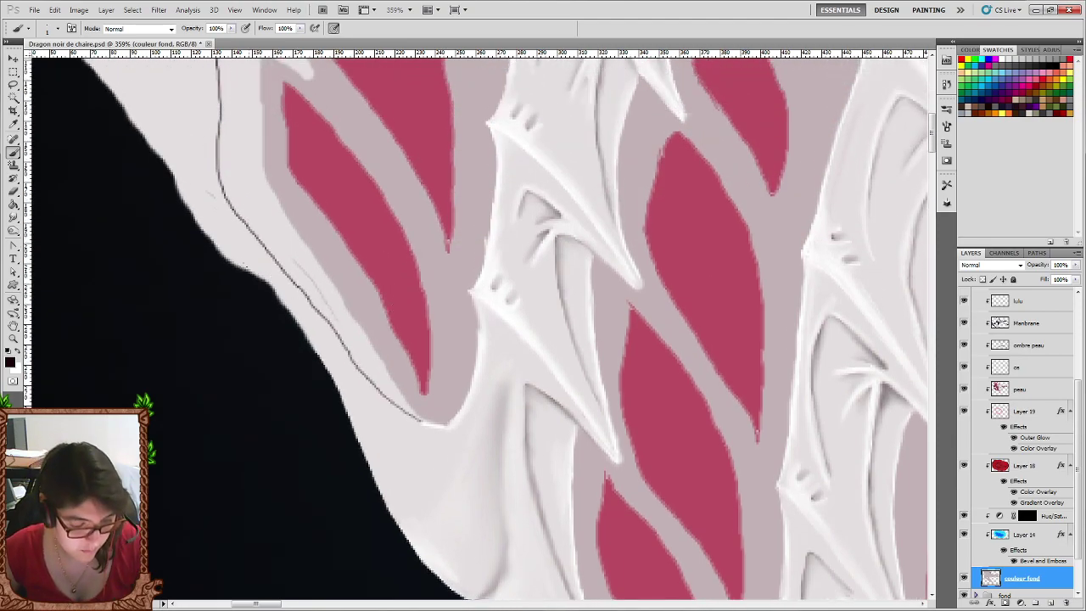
drag(246, 269, 297, 316)
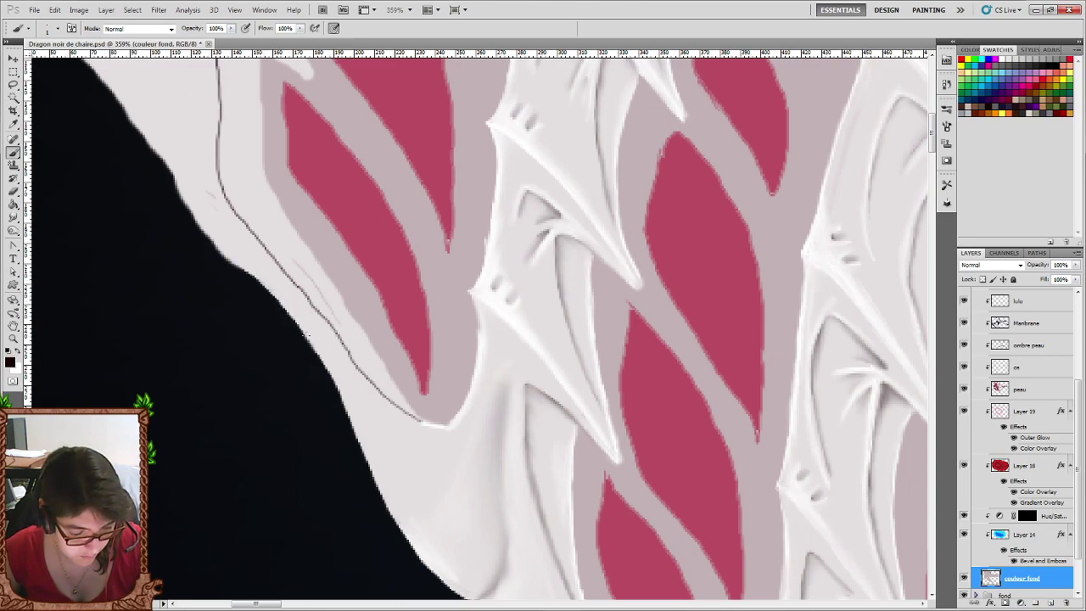
drag(246, 270, 214, 240)
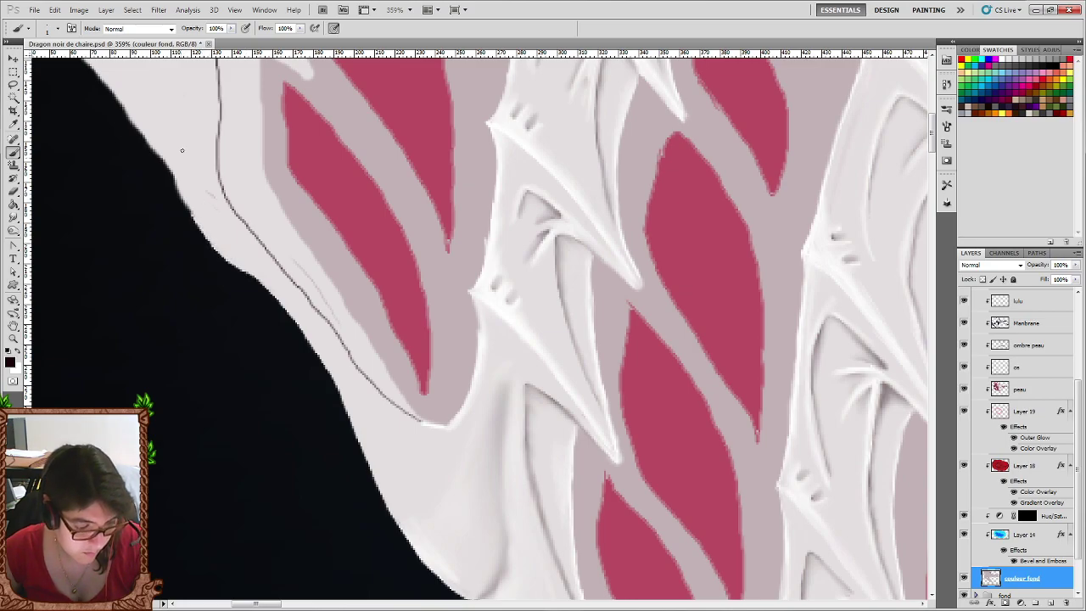
drag(189, 204, 207, 246)
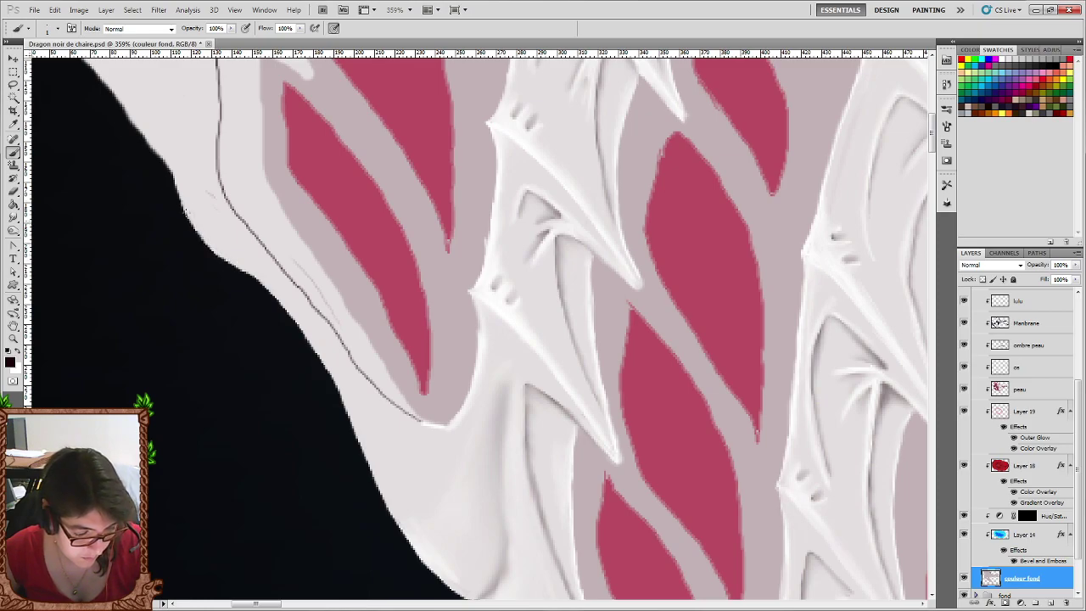
drag(186, 210, 193, 224)
Clean the top-left and diagonal bone edge, undoing the stray dark-red strokes.
scroll(194, 206, up, 3)
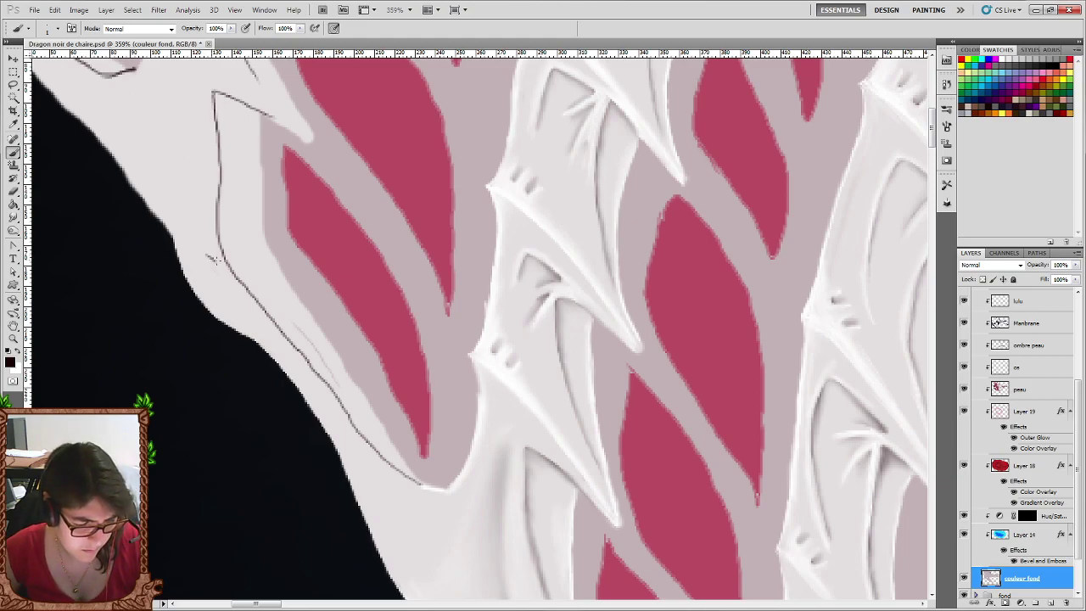
scroll(176, 229, up, 3)
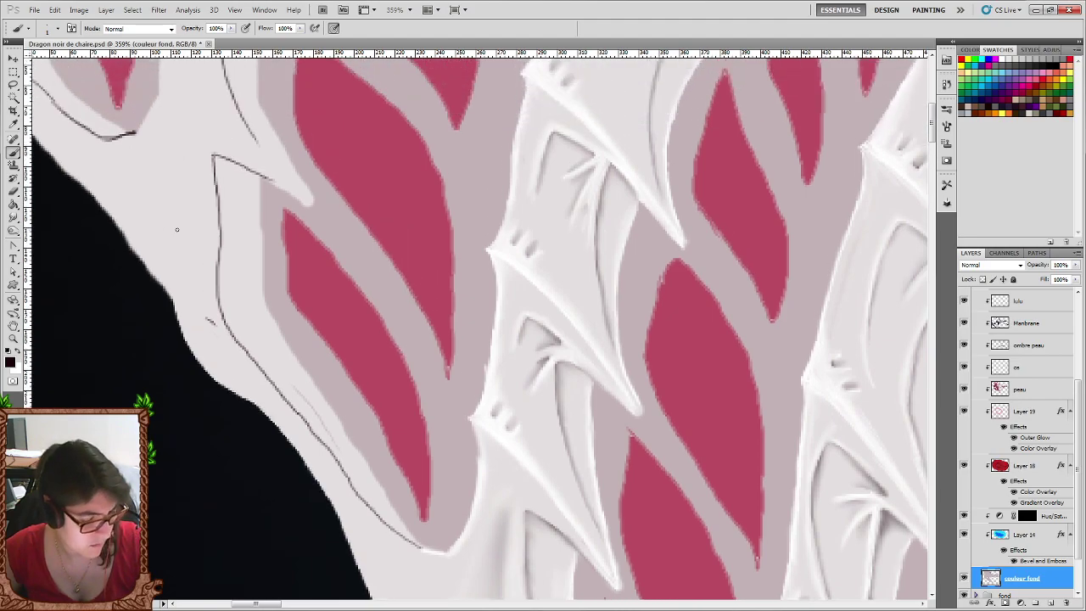
scroll(176, 229, up, 1)
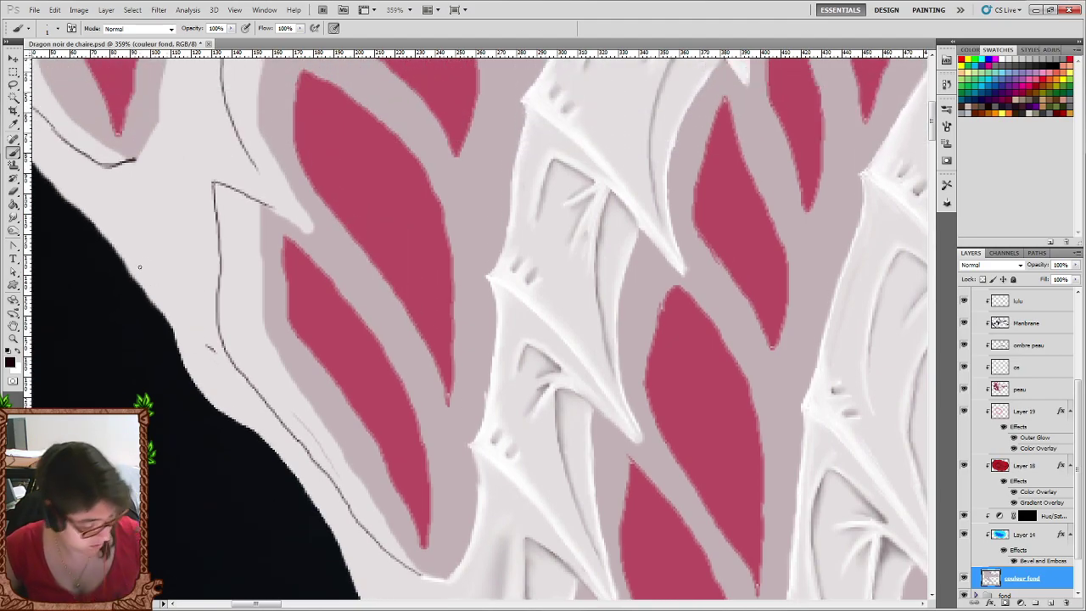
scroll(161, 243, left, 5)
scroll(160, 243, left, 4)
scroll(161, 242, up, 3)
scroll(161, 243, left, 2)
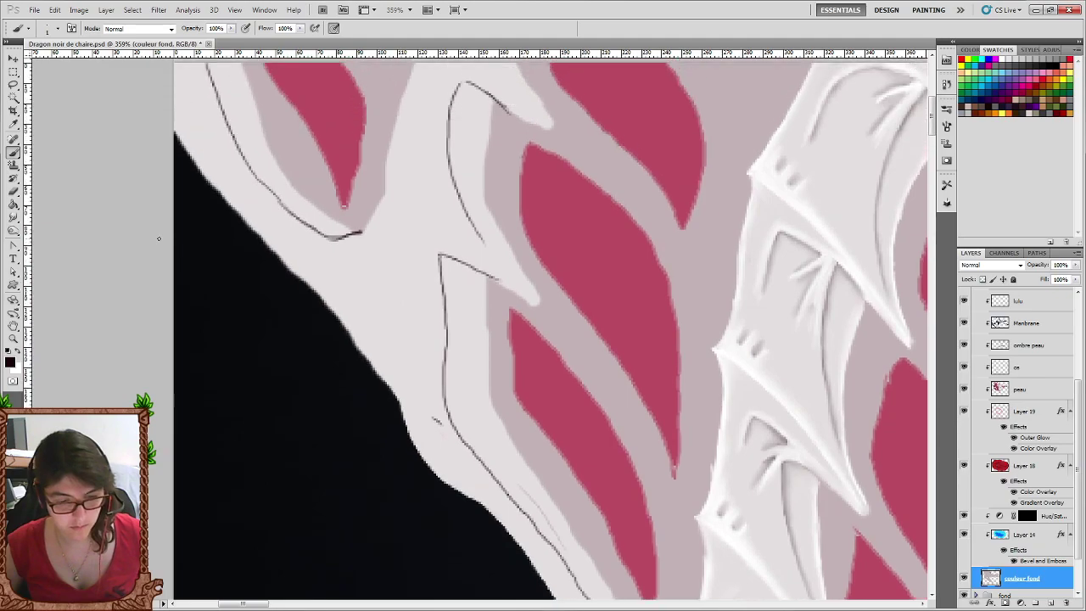
scroll(161, 243, left, 1)
scroll(159, 240, left, 2)
scroll(158, 239, down, 1)
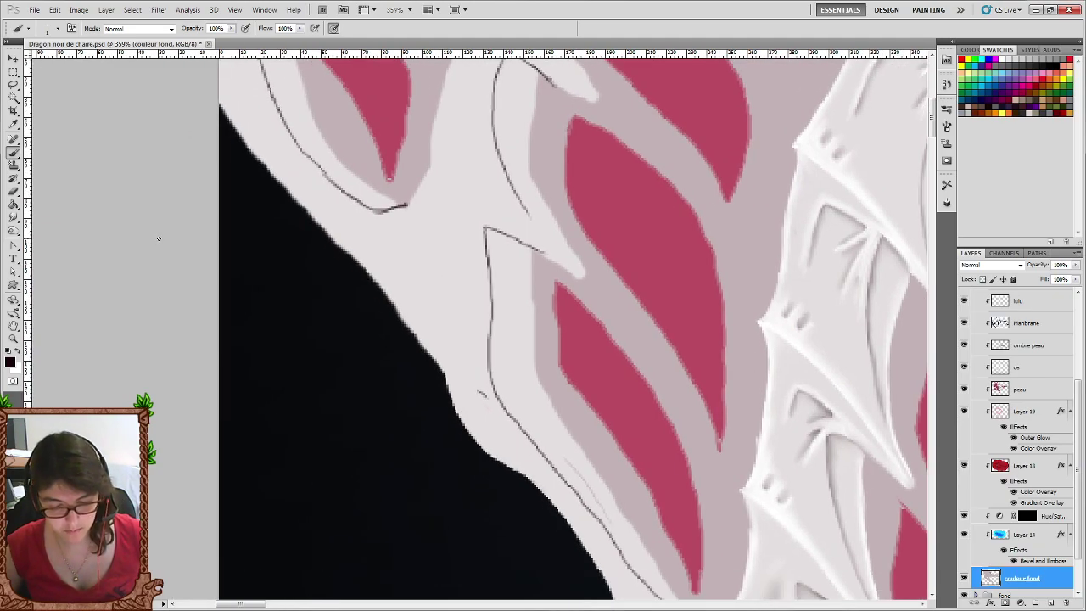
scroll(158, 238, down, 1)
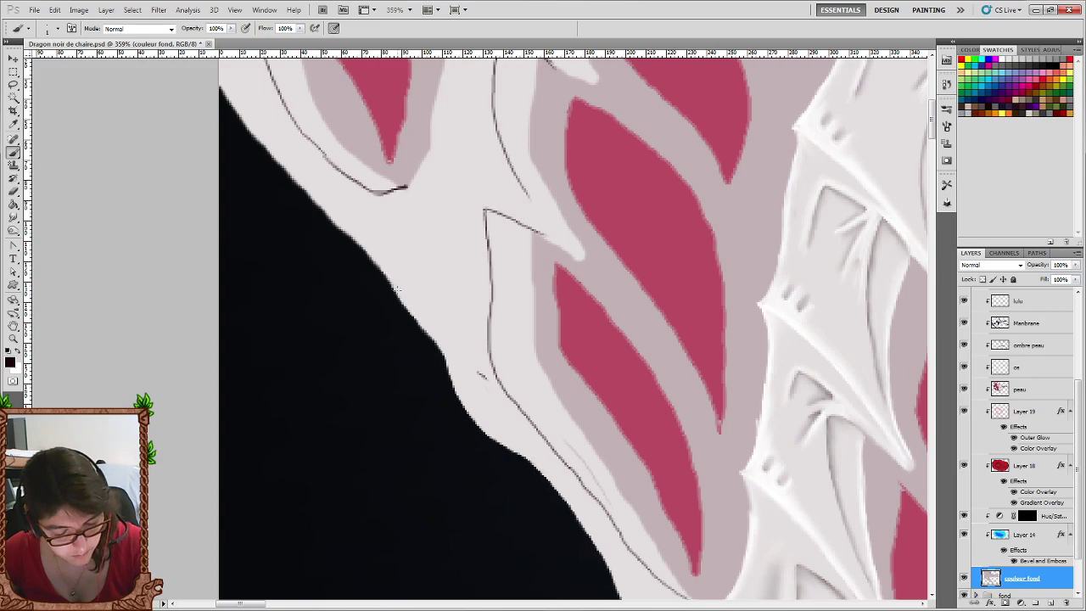
scroll(265, 263, up, 2)
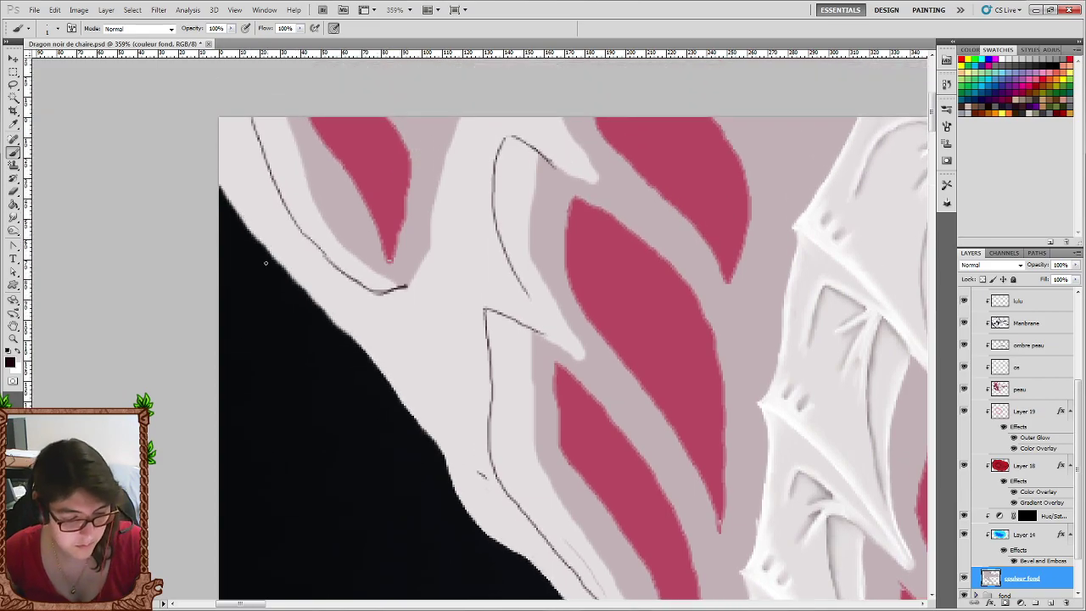
drag(256, 236, 230, 198)
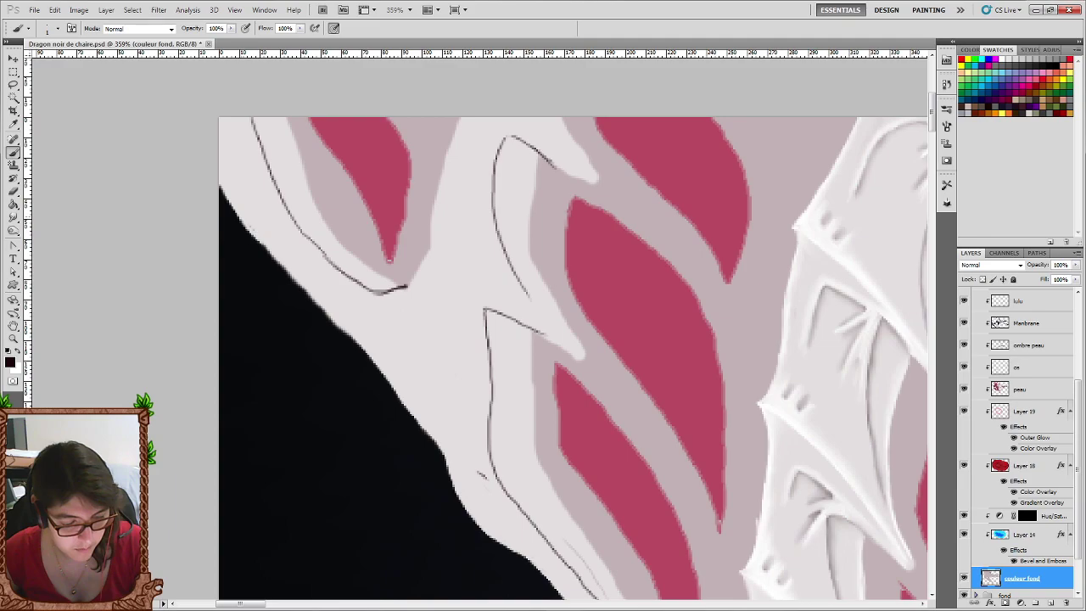
drag(285, 267, 322, 309)
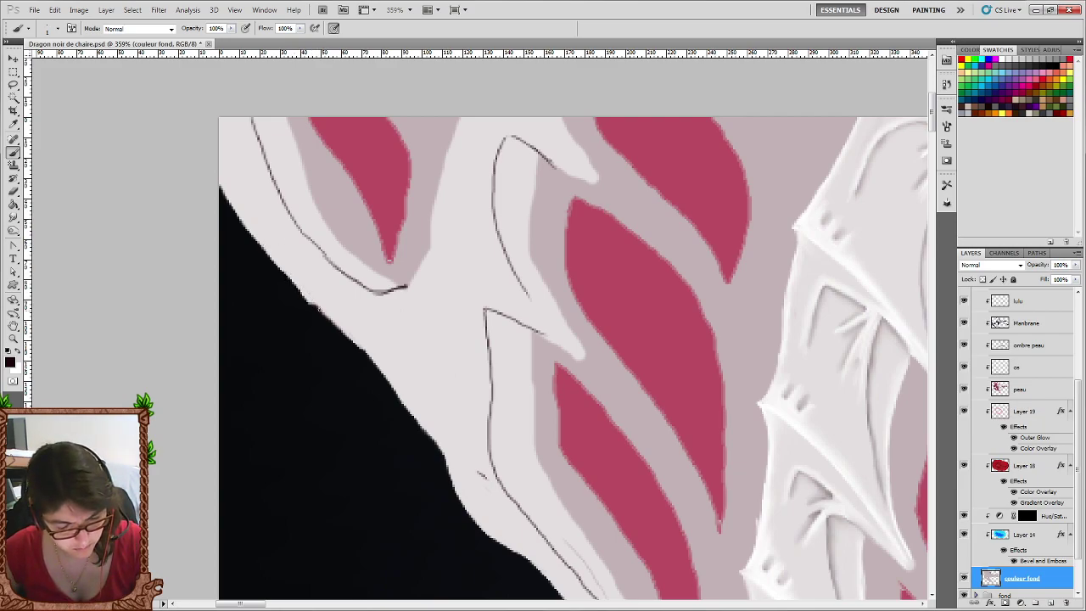
drag(306, 323, 388, 427)
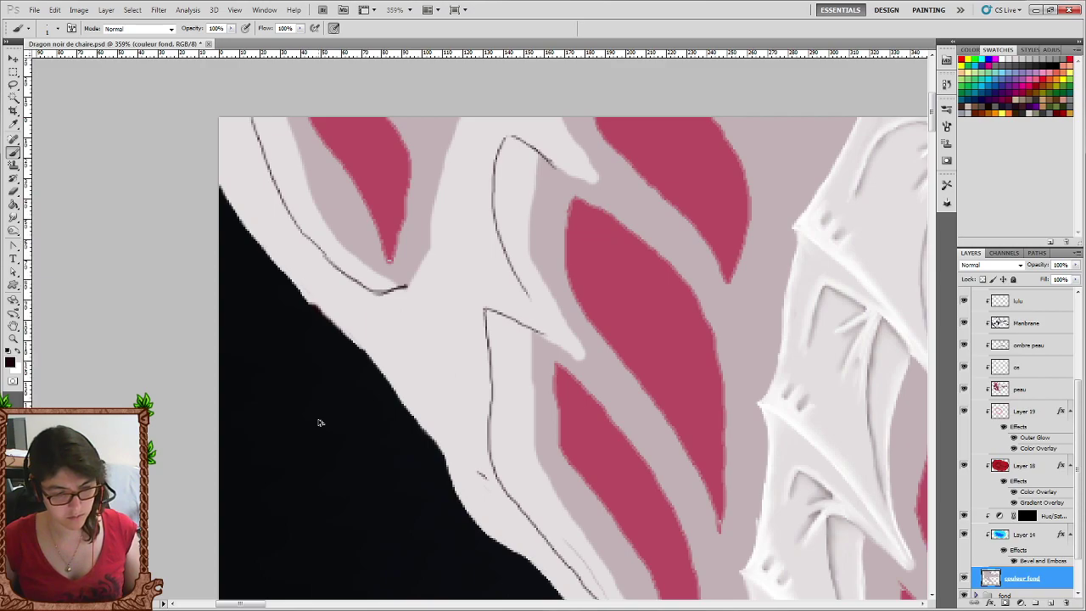
key(ctrl+z)
Paint a small dark touch-up along the black edge of the bone.
scroll(679, 459, down, 1)
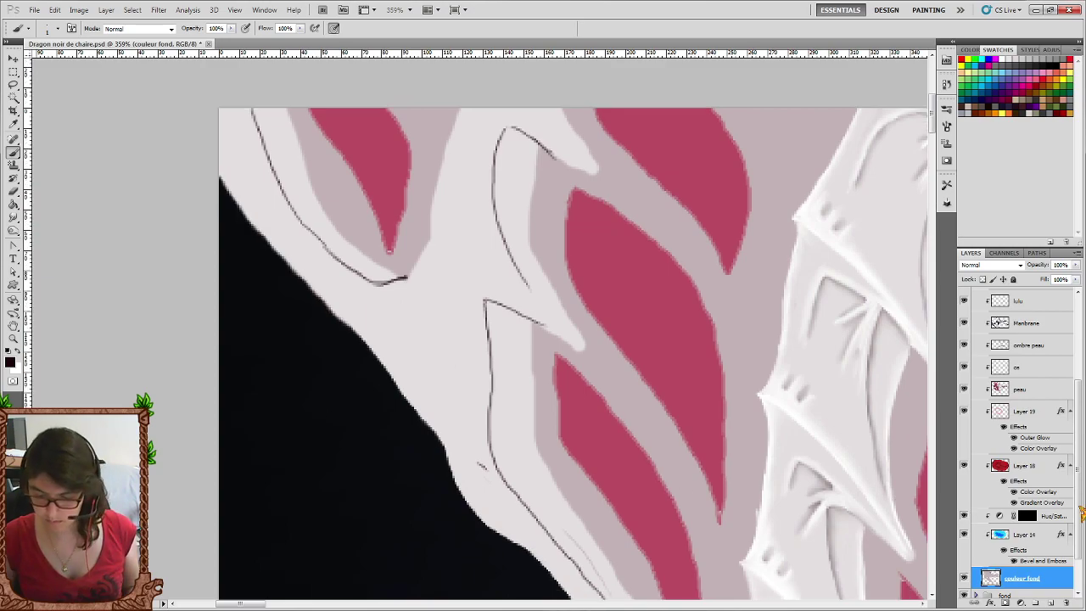
scroll(1038, 497, down, 2)
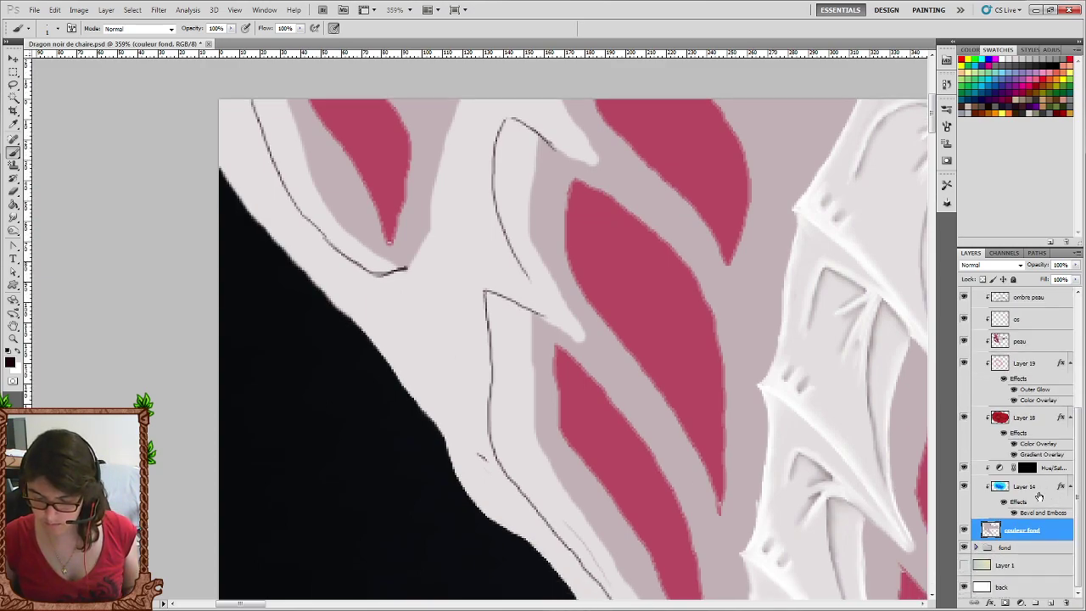
scroll(1039, 496, up, 2)
scroll(1031, 466, up, 3)
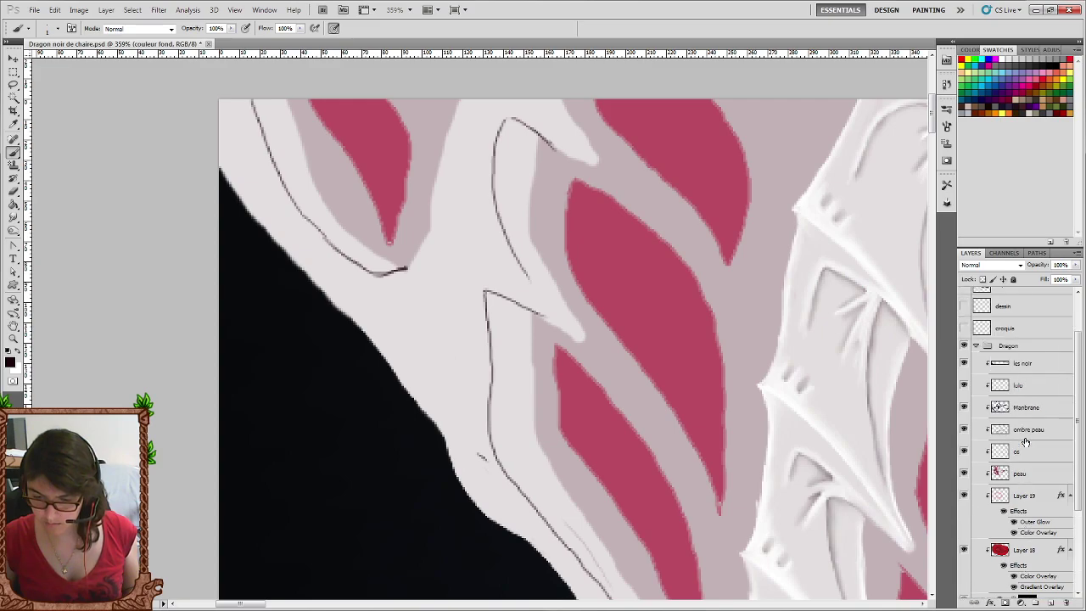
scroll(1025, 441, up, 1)
scroll(1025, 442, down, 3)
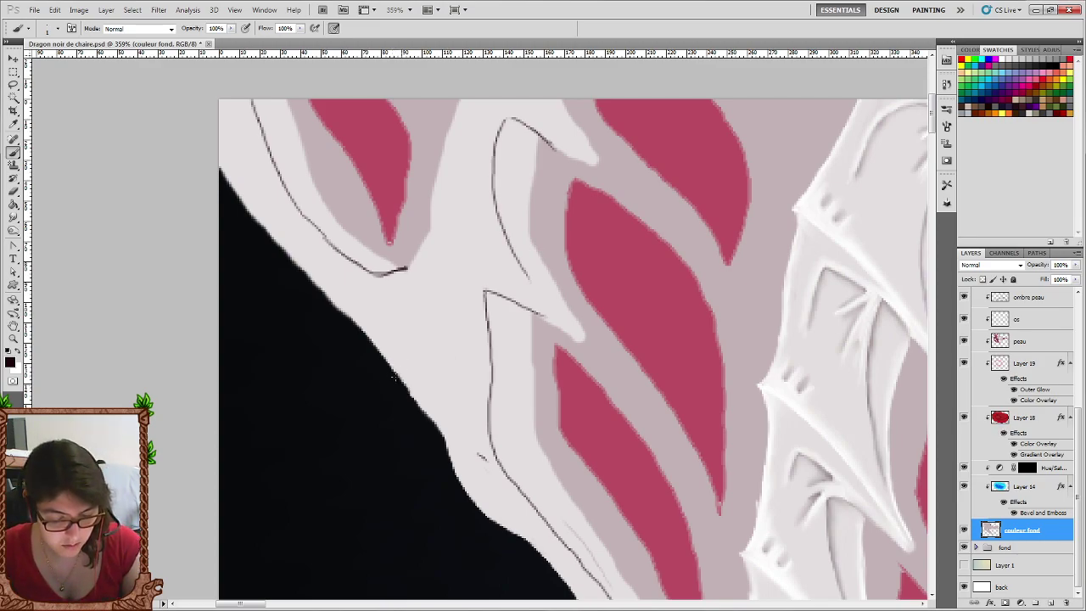
drag(416, 401, 430, 413)
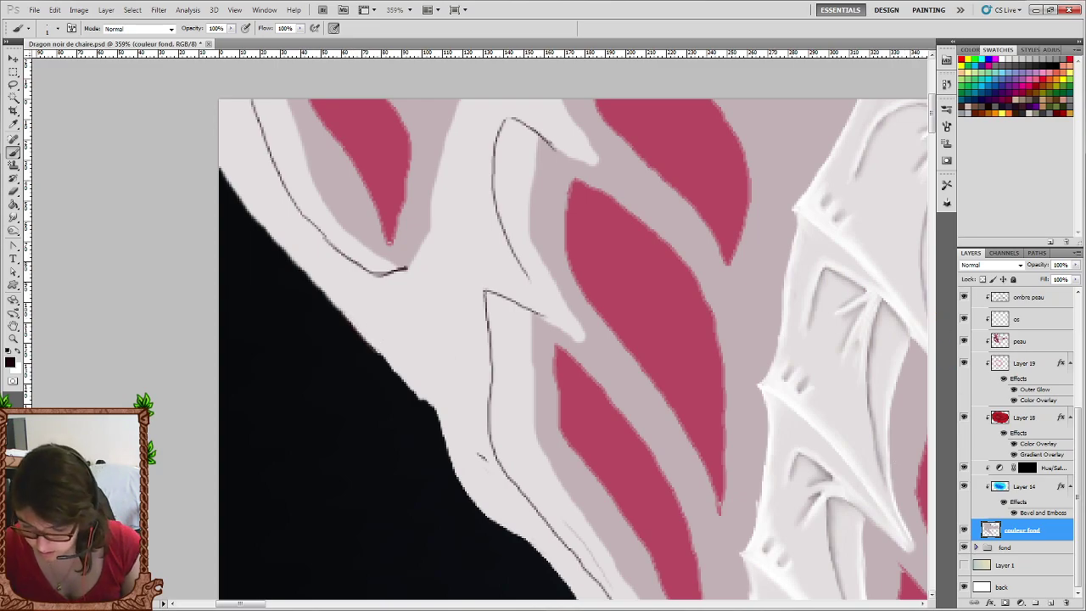
Hide Layer 15, Layer 5 and Layer 6 in the Layers panel.
scroll(1081, 422, up, 2)
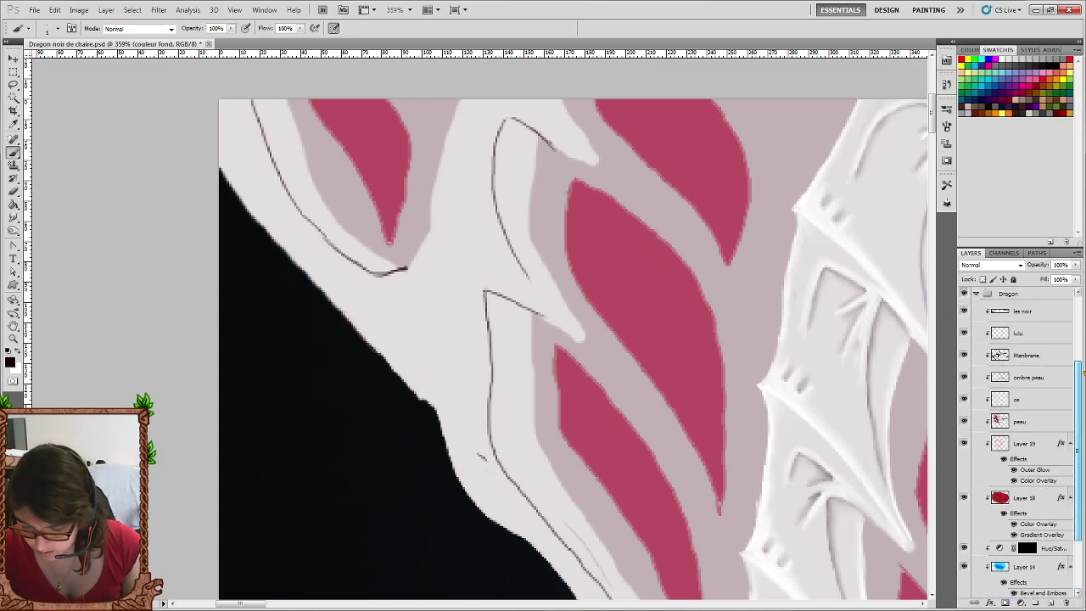
scroll(1081, 422, up, 2)
scroll(1081, 421, up, 2)
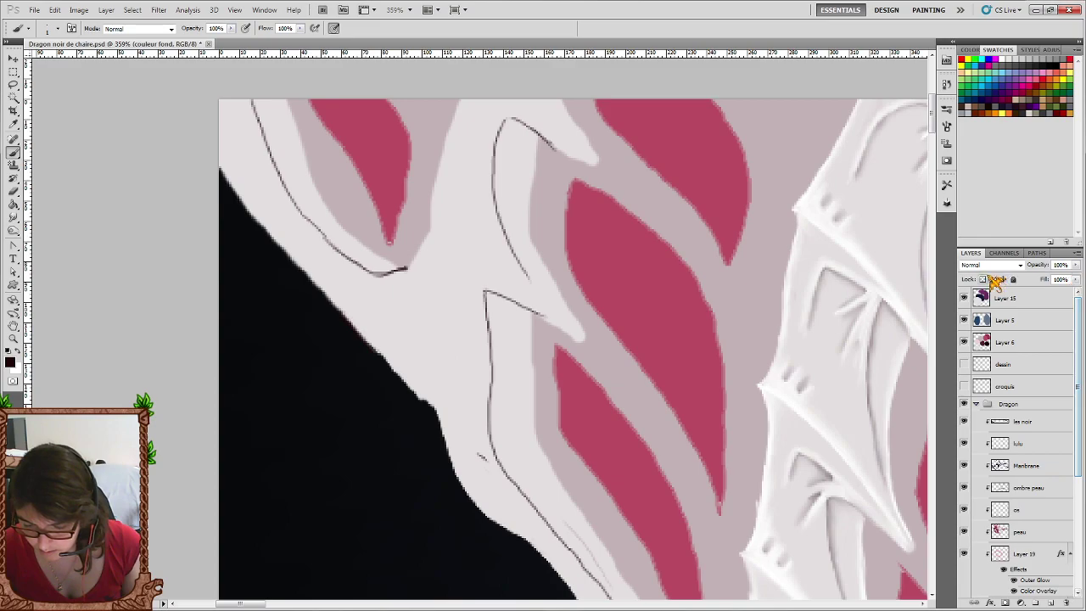
drag(964, 297, 960, 343)
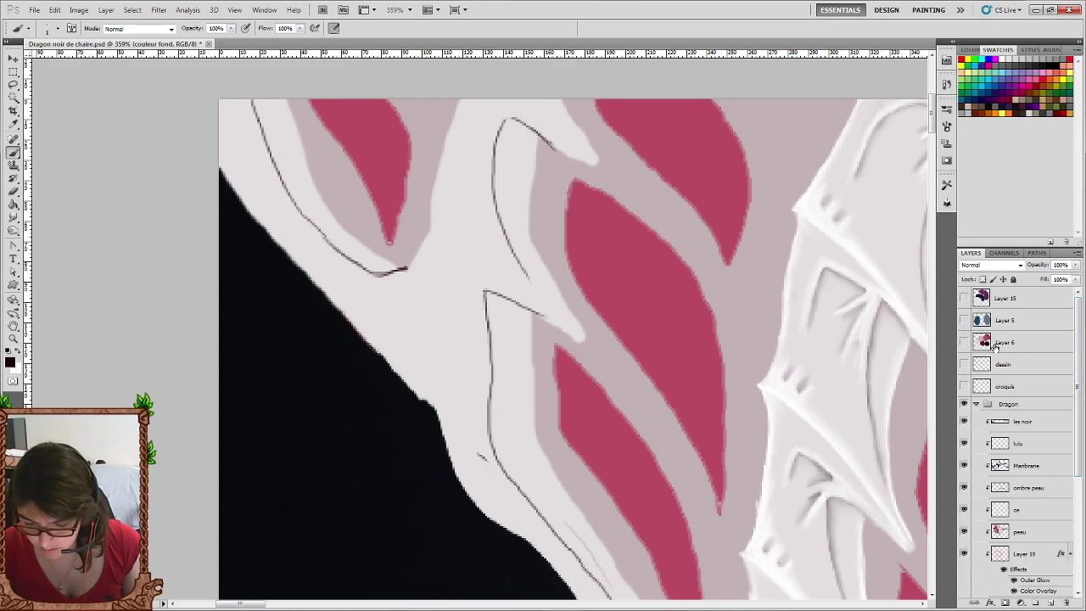
scroll(1081, 365, down, 3)
scroll(1081, 365, down, 1)
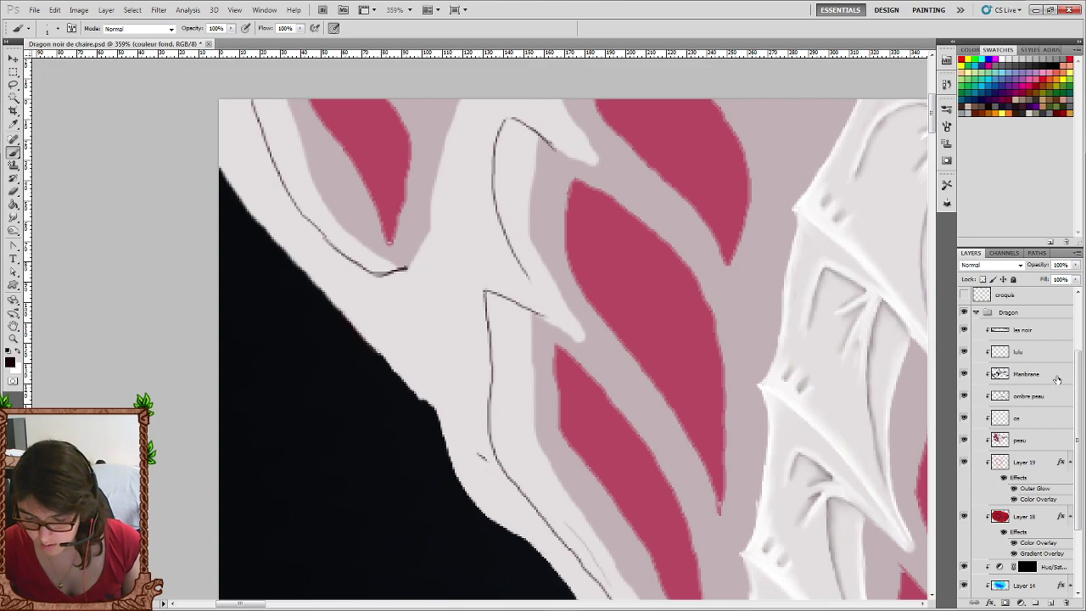
drag(1073, 370, 1073, 426)
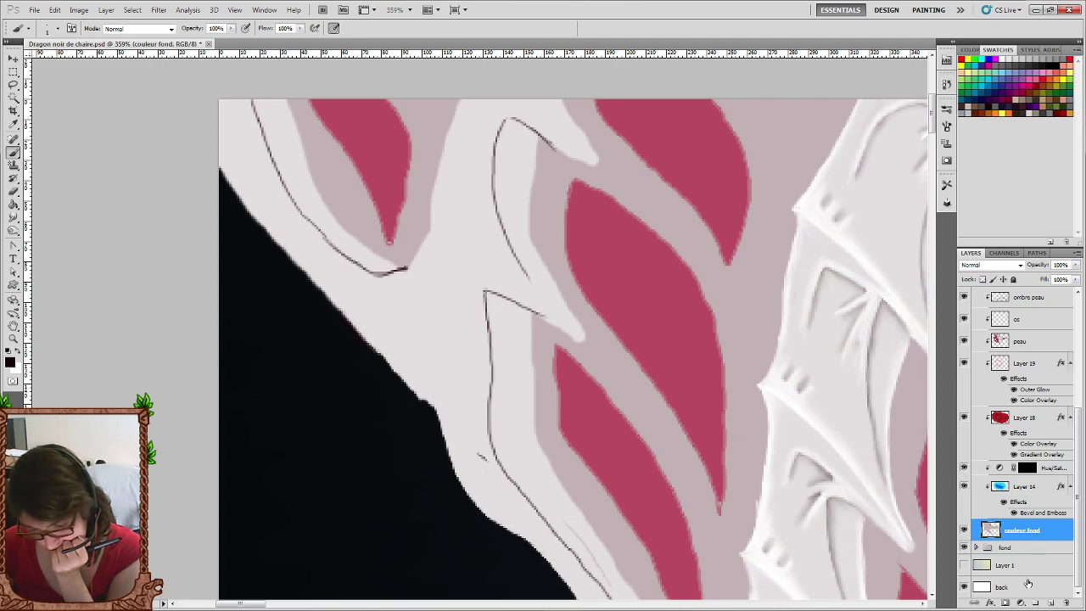
click(964, 548)
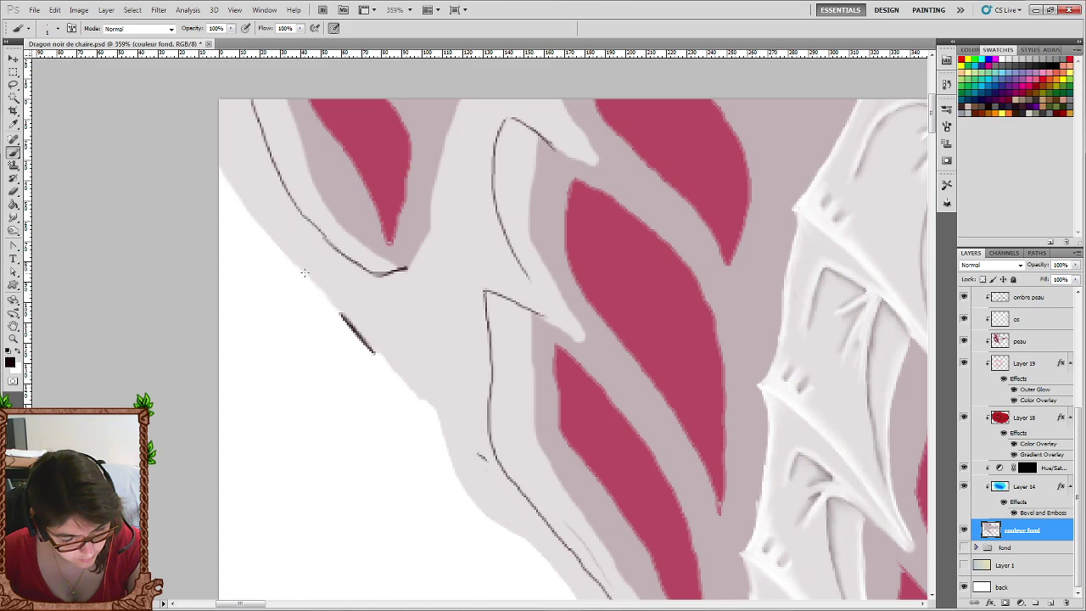
drag(304, 273, 338, 302)
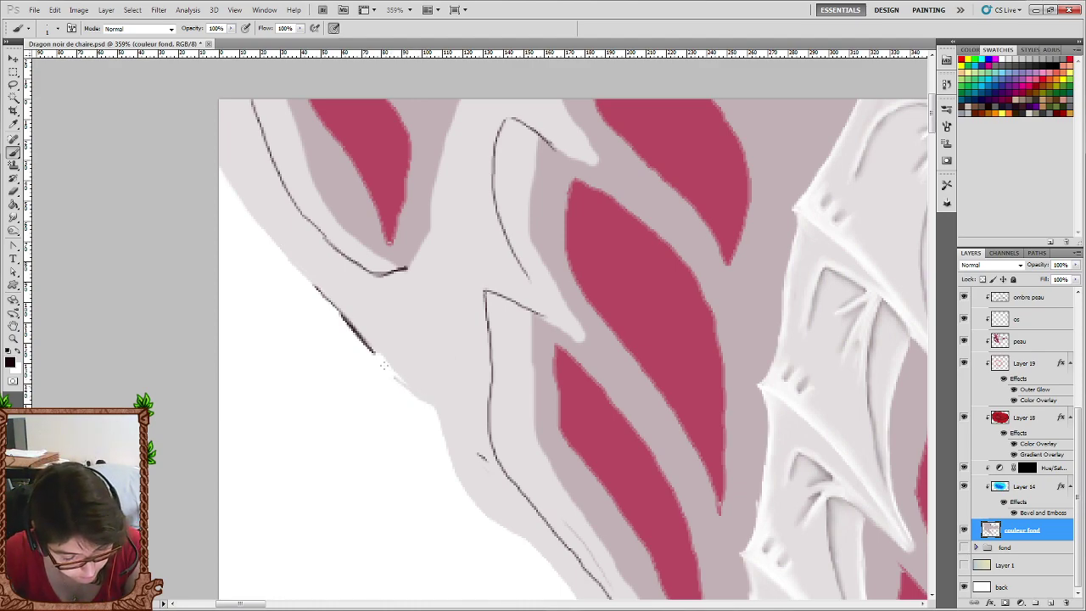
drag(370, 348, 393, 370)
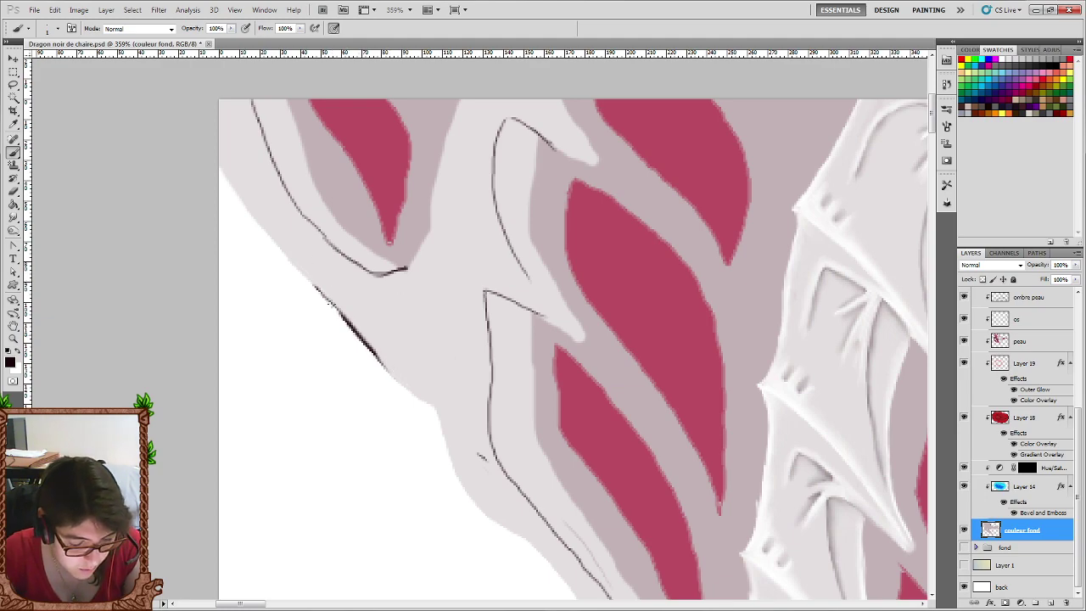
drag(342, 319, 309, 284)
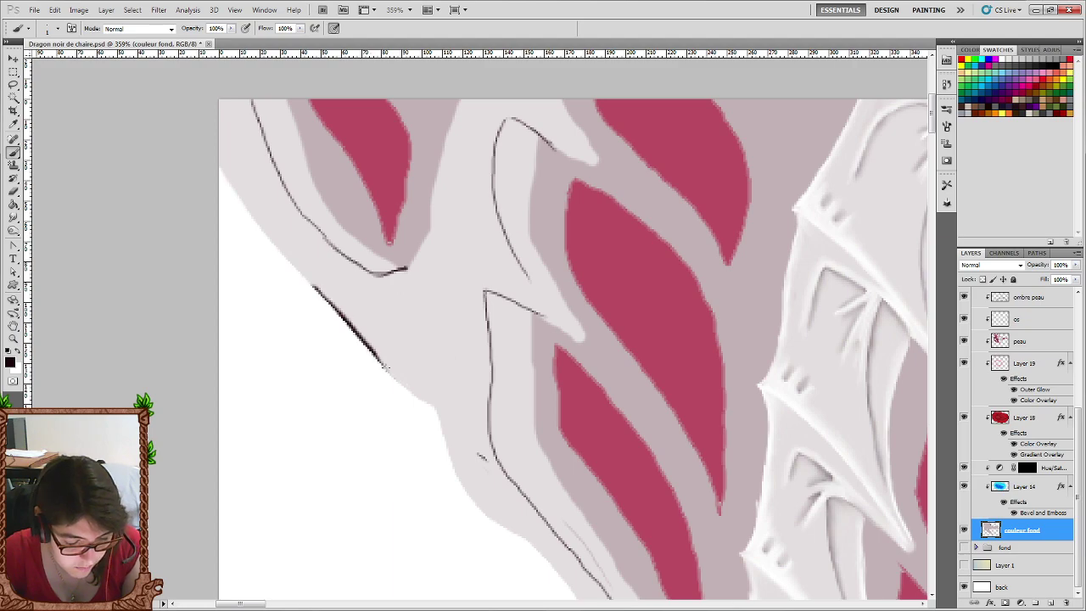
drag(386, 370, 316, 292)
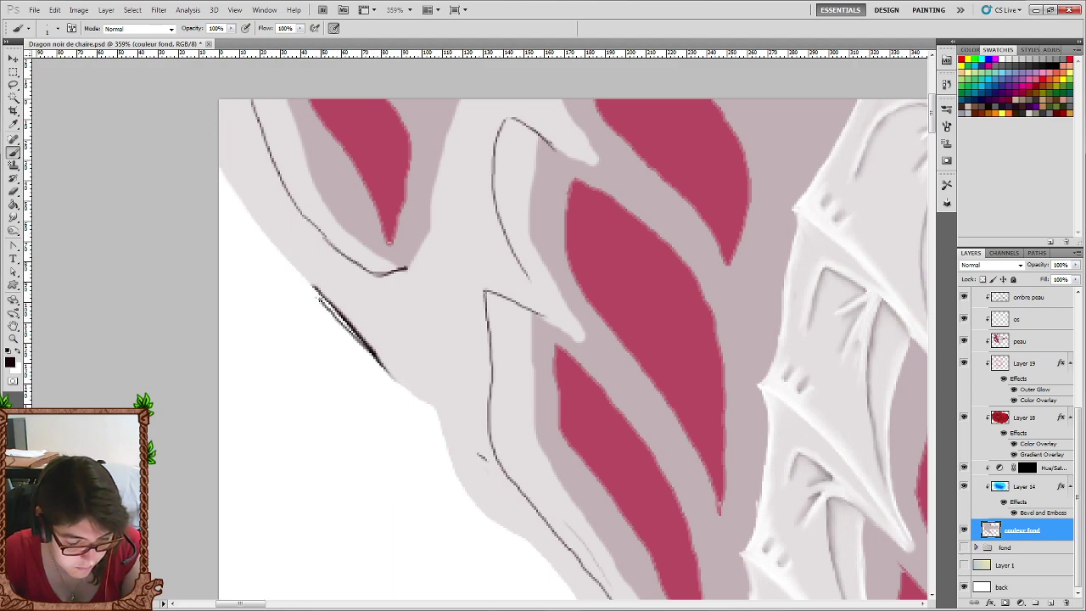
key(ctrl+z)
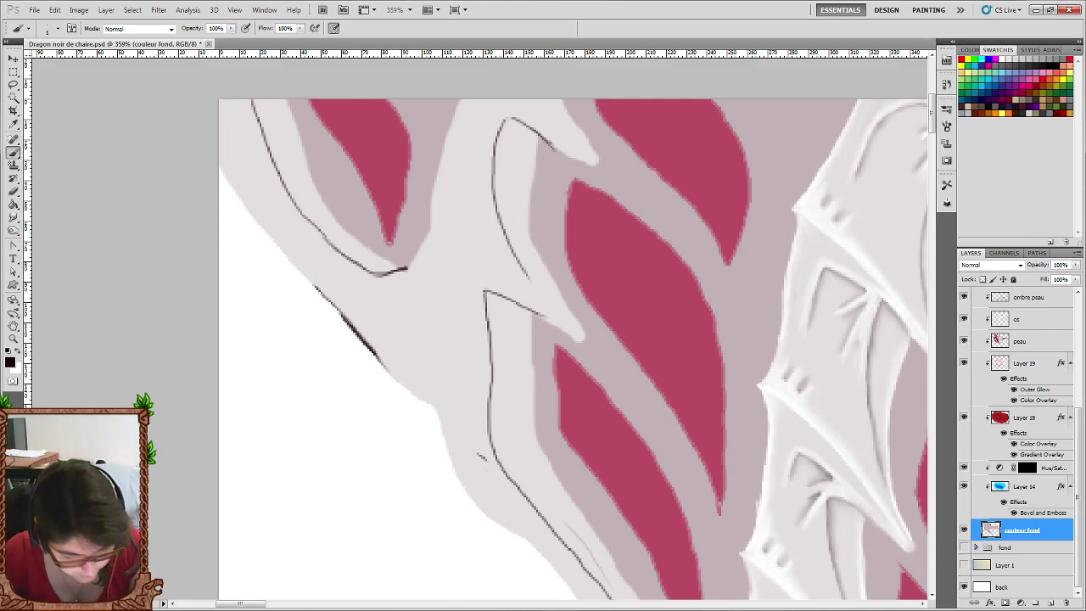
click(963, 587)
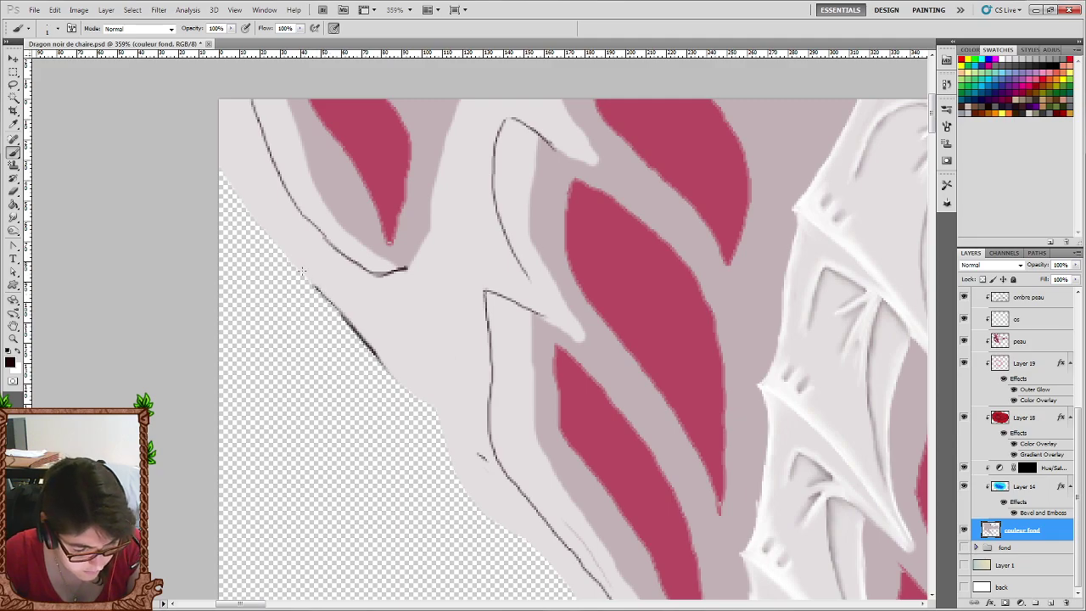
drag(325, 297, 349, 324)
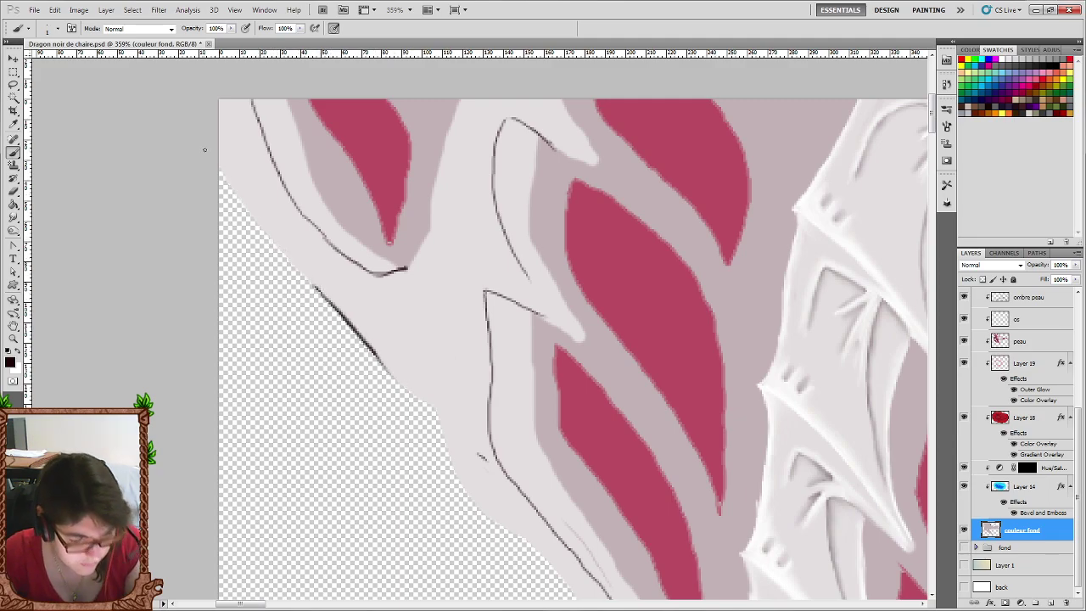
drag(1081, 434, 1081, 420)
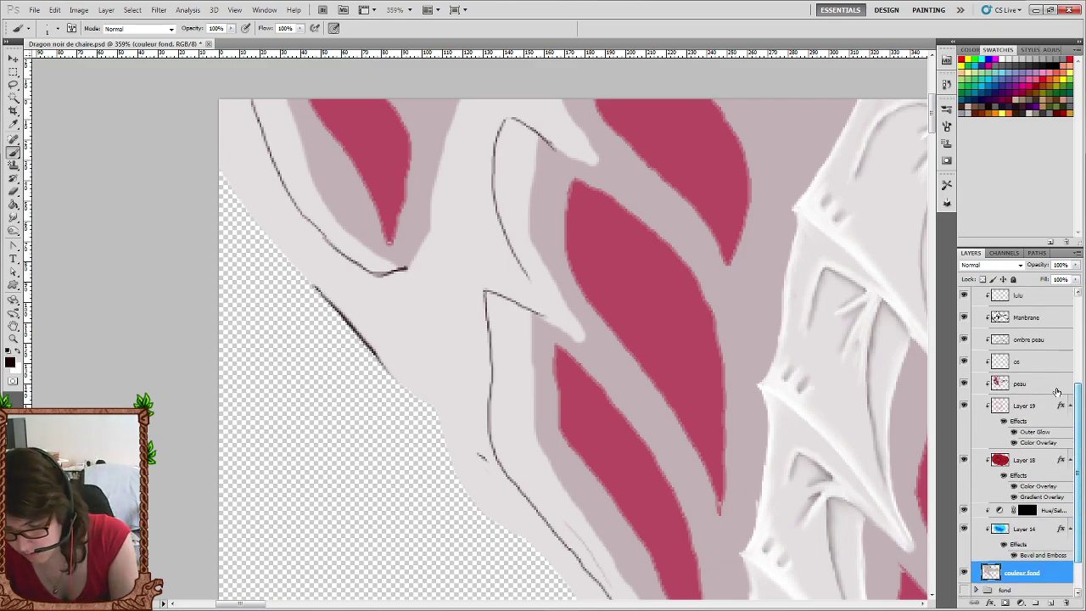
Paint out the stray dark line along the bone edge in white on the 'os' layer.
click(1043, 363)
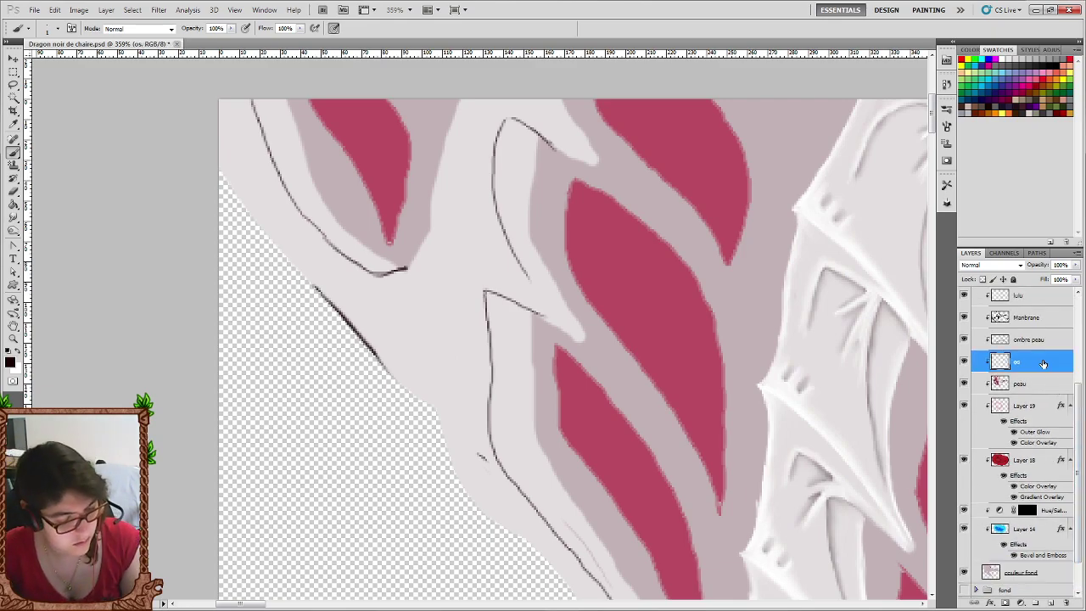
click(21, 351)
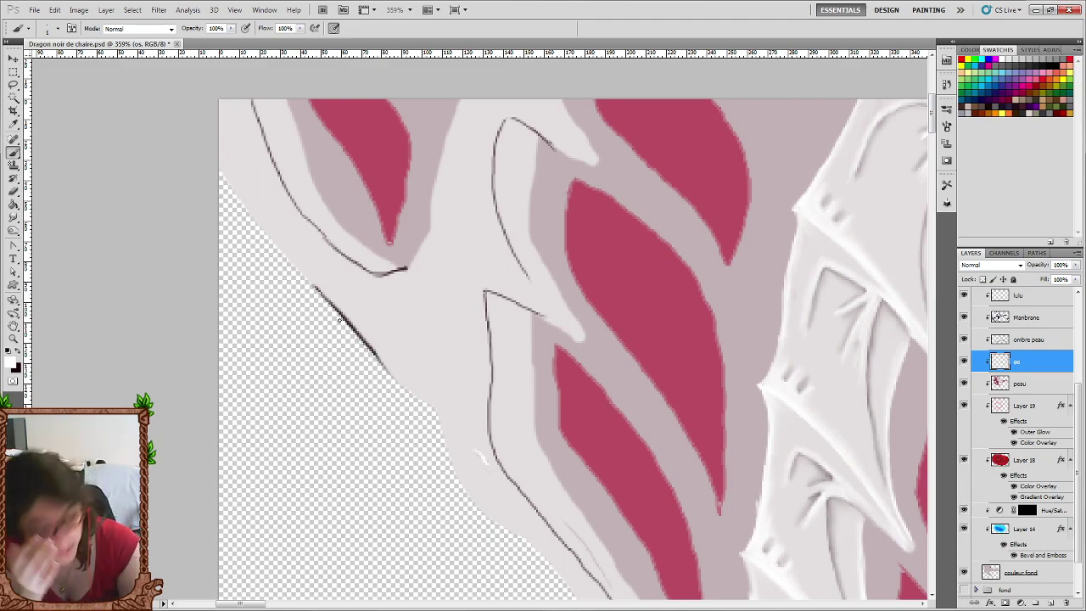
drag(316, 287, 366, 347)
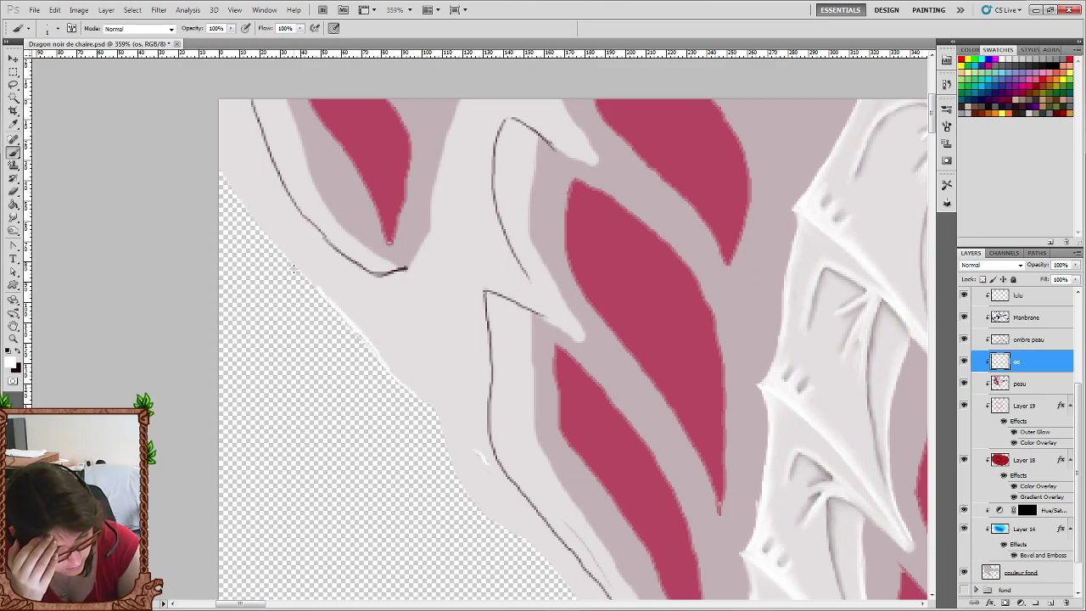
Show Layer 1 and the black background layers behind the dragon.
scroll(1018, 467, down, 3)
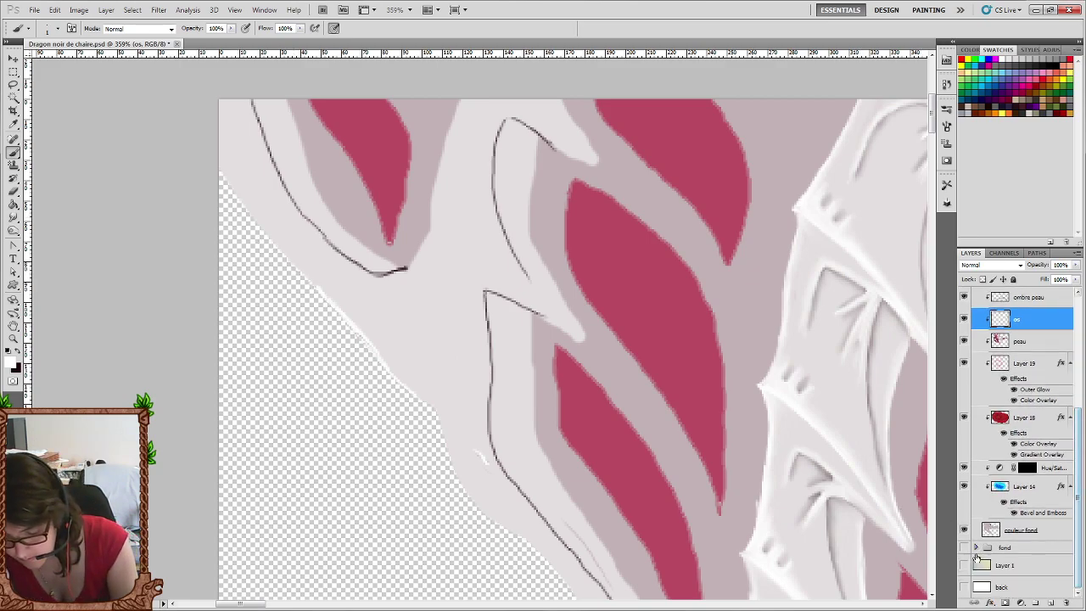
drag(963, 556, 964, 587)
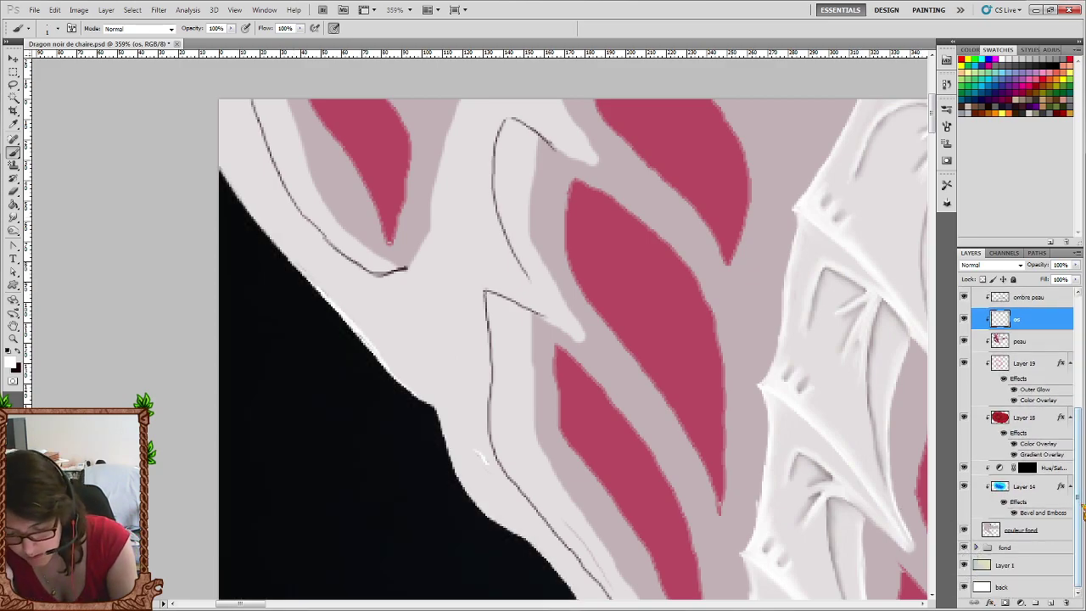
scroll(1071, 484, up, 5)
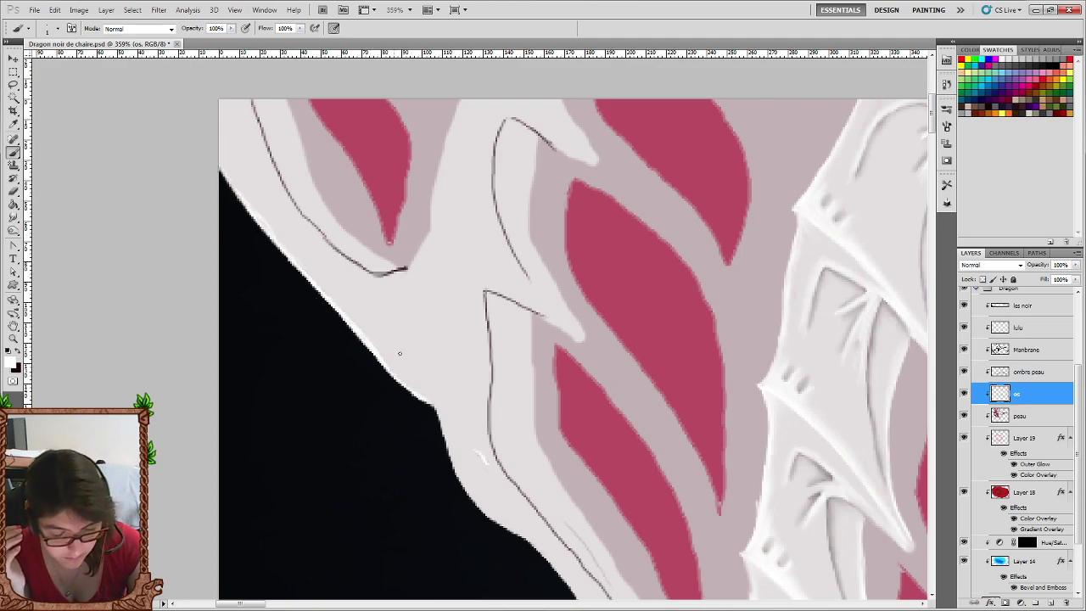
Paint thin white diagonal and vertical hatching strokes along the central bone ridge toward the scale tip.
mouse_move(420, 392)
mouse_down()
mouse_move(395, 357)
mouse_move(415, 344)
mouse_move(436, 291)
mouse_up()
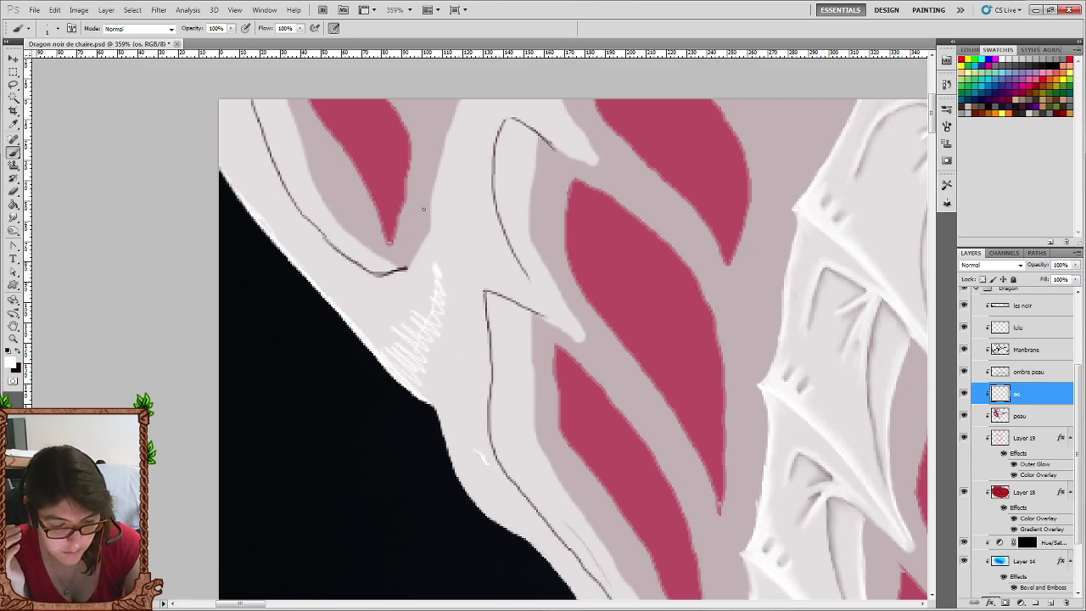
mouse_move(430, 208)
mouse_down()
mouse_move(413, 263)
mouse_move(429, 208)
mouse_up()
drag(576, 334, 443, 227)
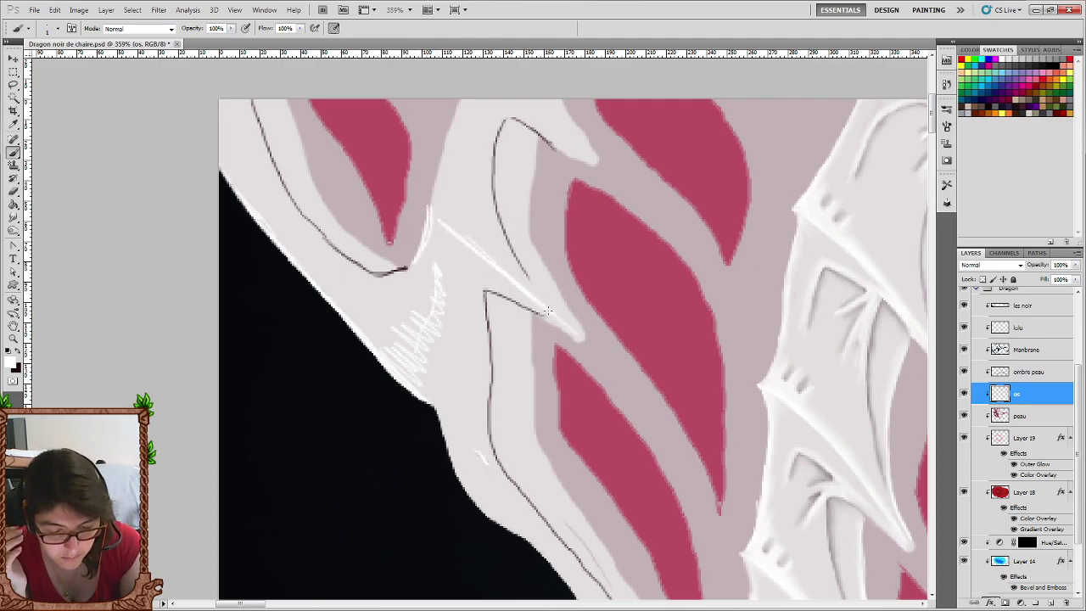
drag(572, 332, 419, 209)
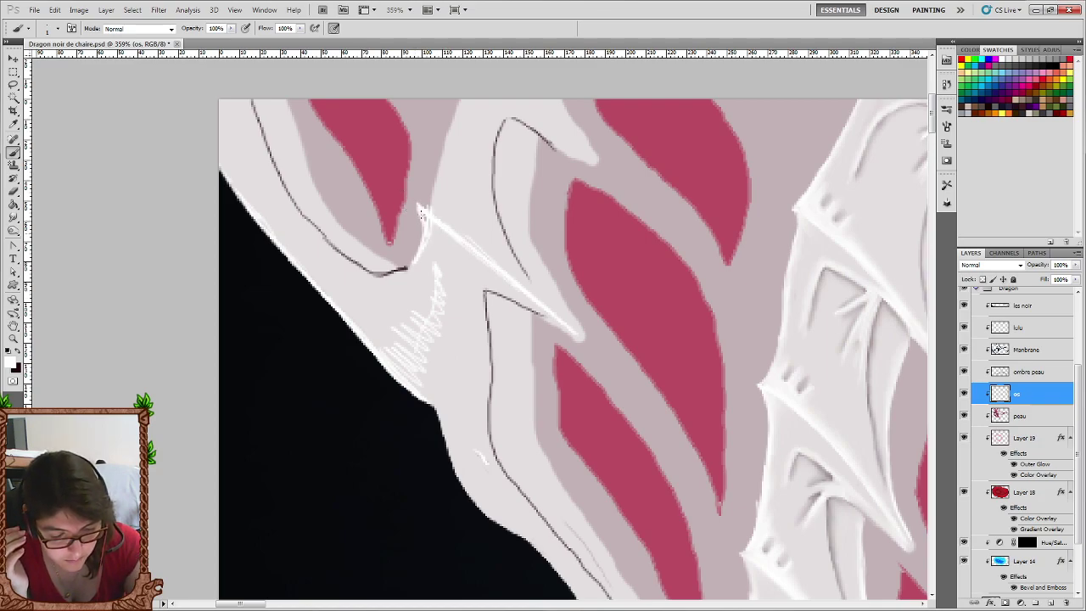
drag(434, 265, 437, 230)
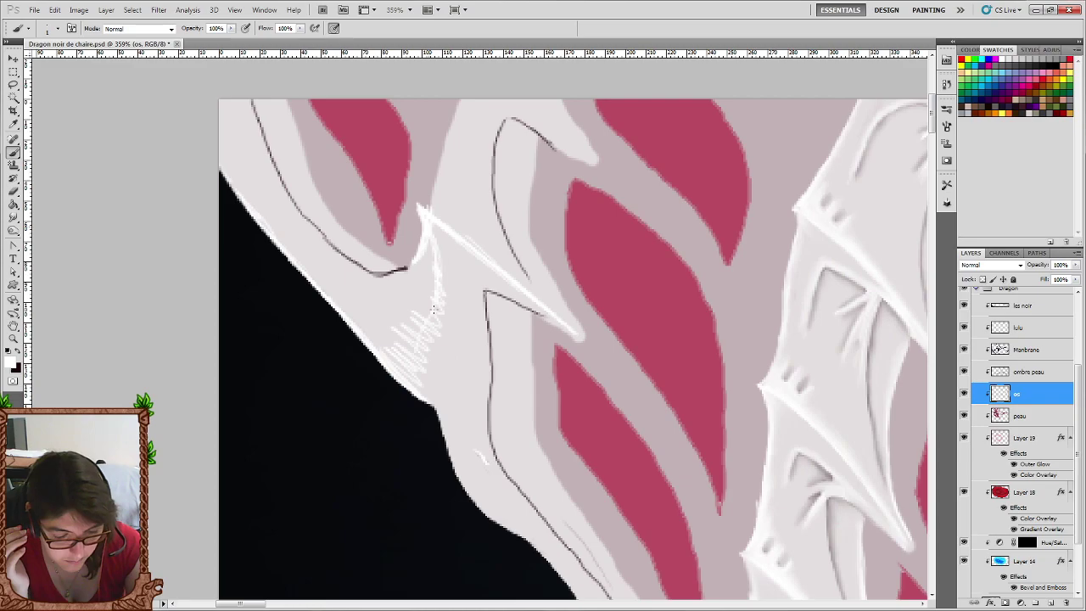
mouse_move(434, 321)
mouse_down()
mouse_move(443, 239)
mouse_move(386, 280)
mouse_up()
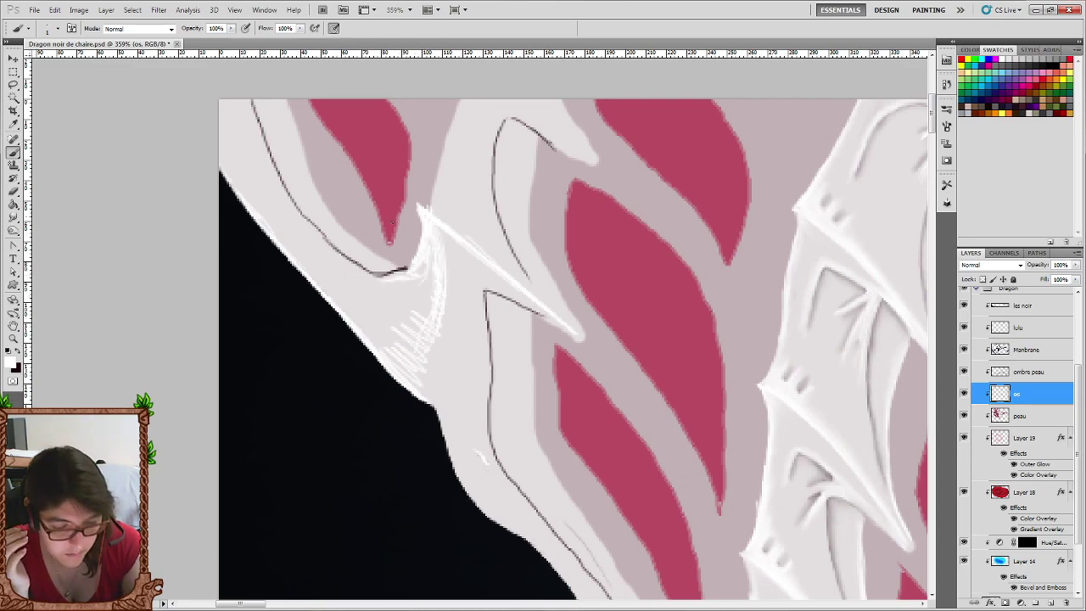
drag(422, 204, 456, 110)
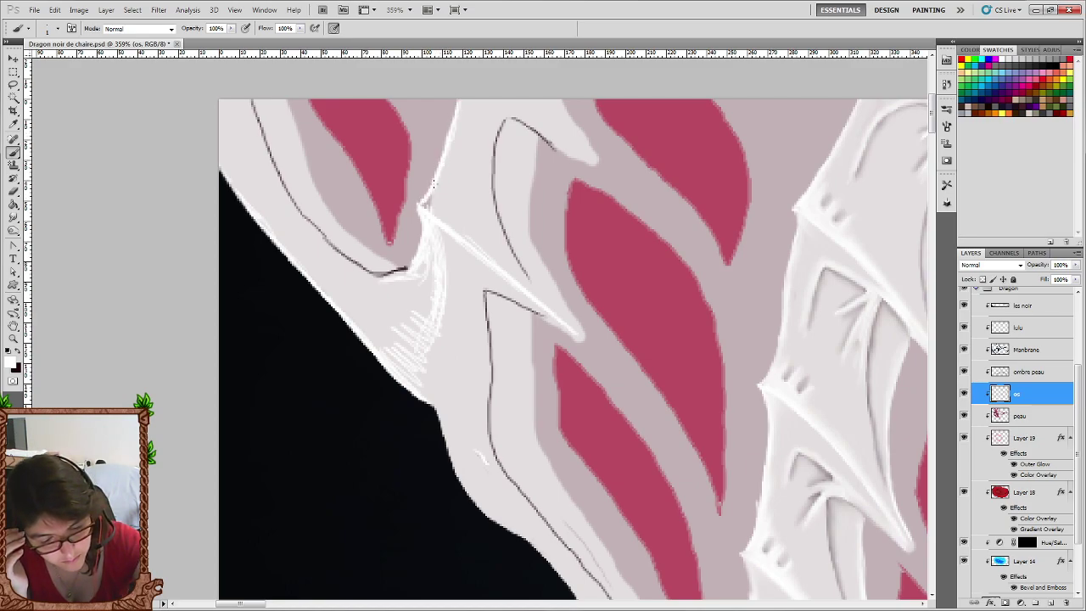
mouse_move(426, 205)
mouse_down()
mouse_move(447, 195)
mouse_move(446, 158)
mouse_move(465, 119)
mouse_up()
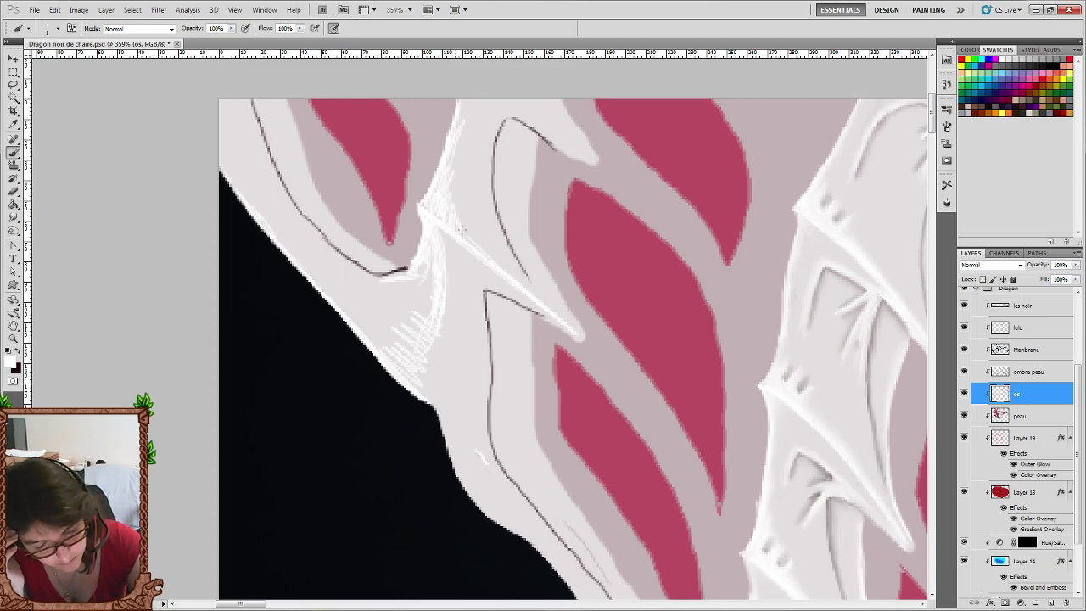
drag(465, 230, 533, 294)
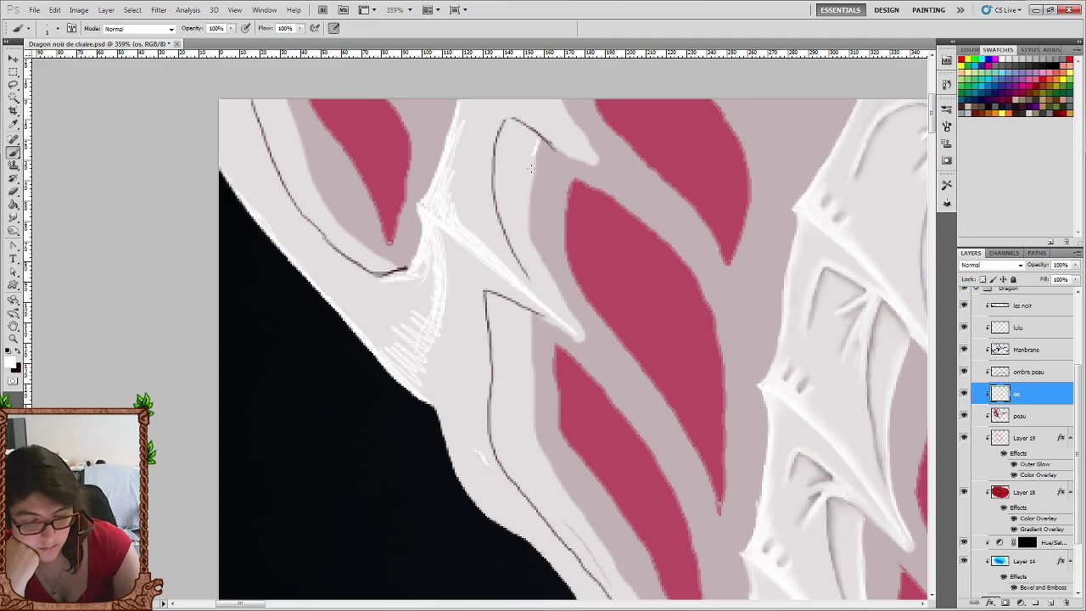
drag(536, 143, 528, 222)
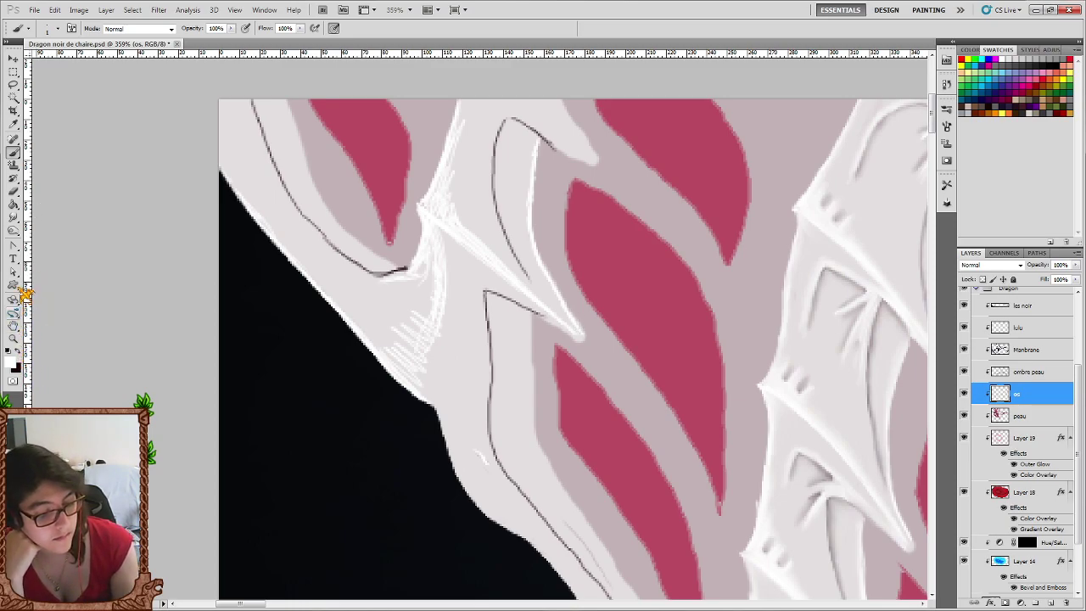
Smudge the white hatching at 38% strength and add a thin black line along the ridge.
click(13, 217)
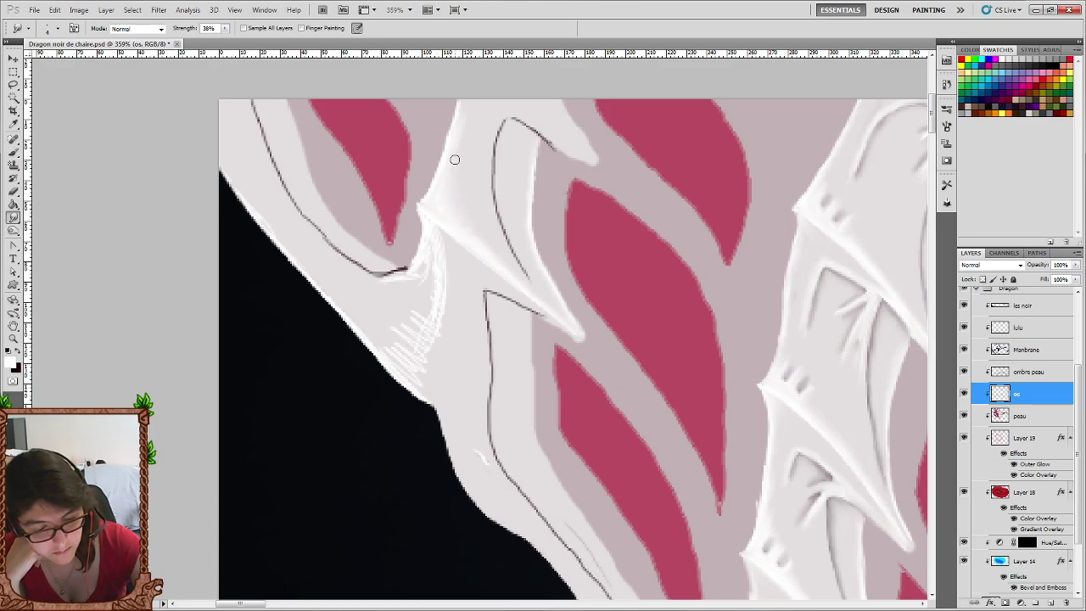
key(x)
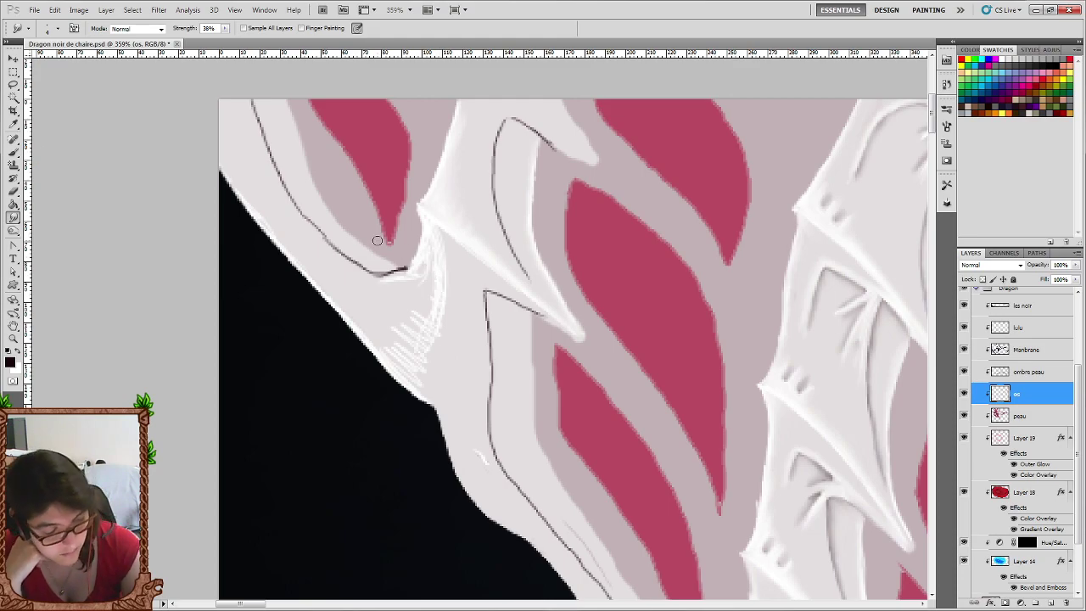
key(b)
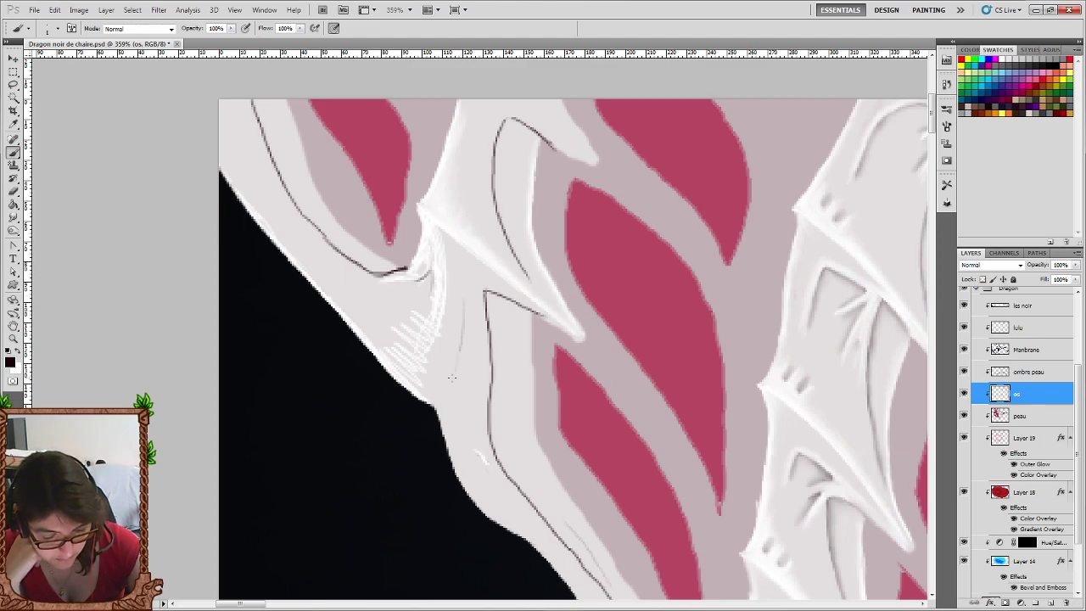
drag(463, 314, 451, 389)
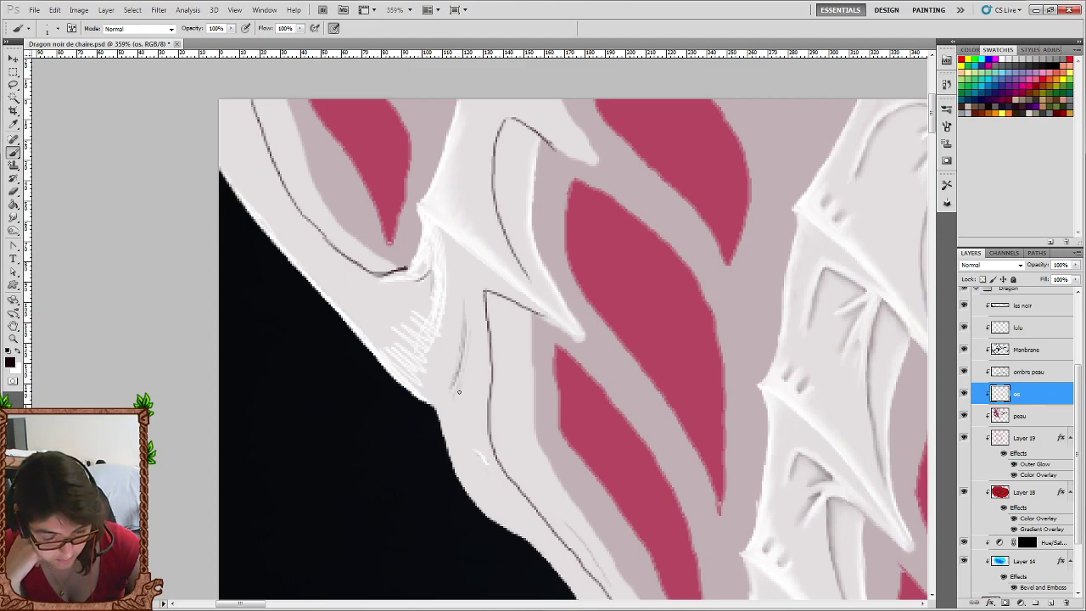
key(r)
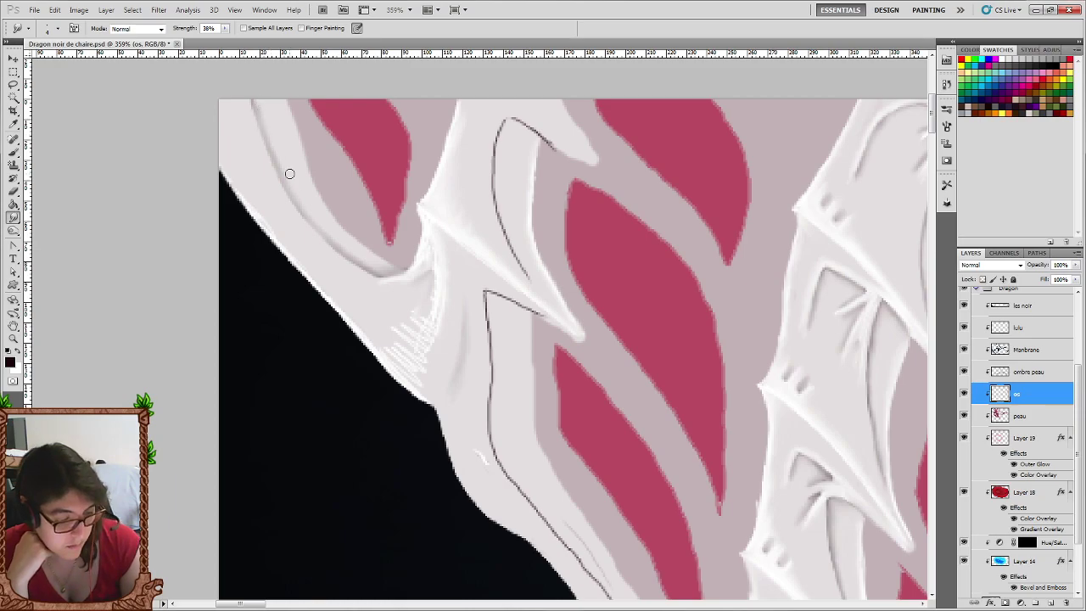
Add a faint white highlight stroke on the upper-left bone ridge to be smudged.
key(x)
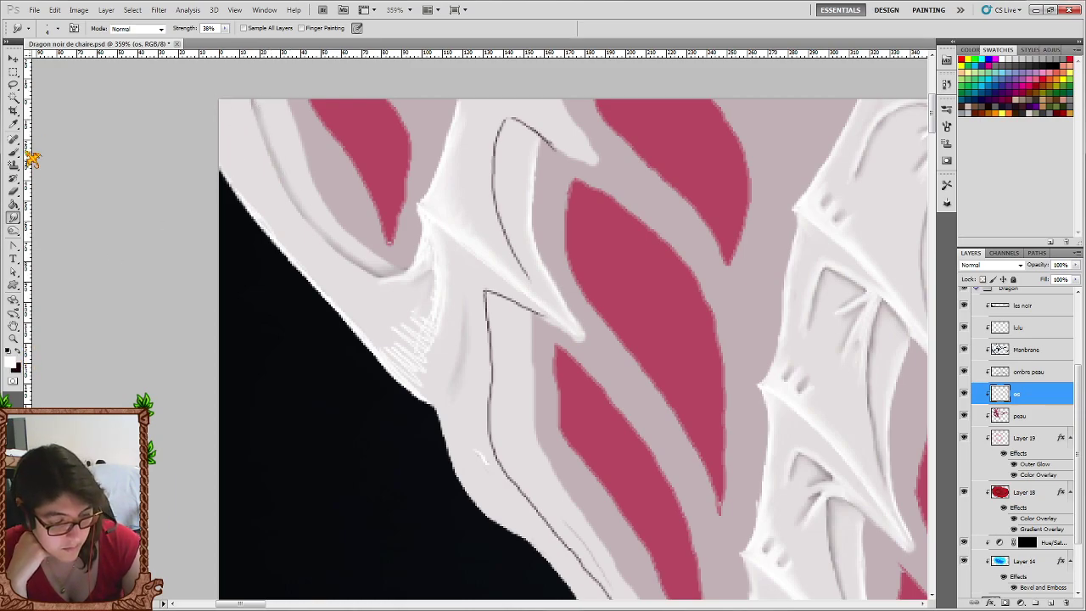
key(b)
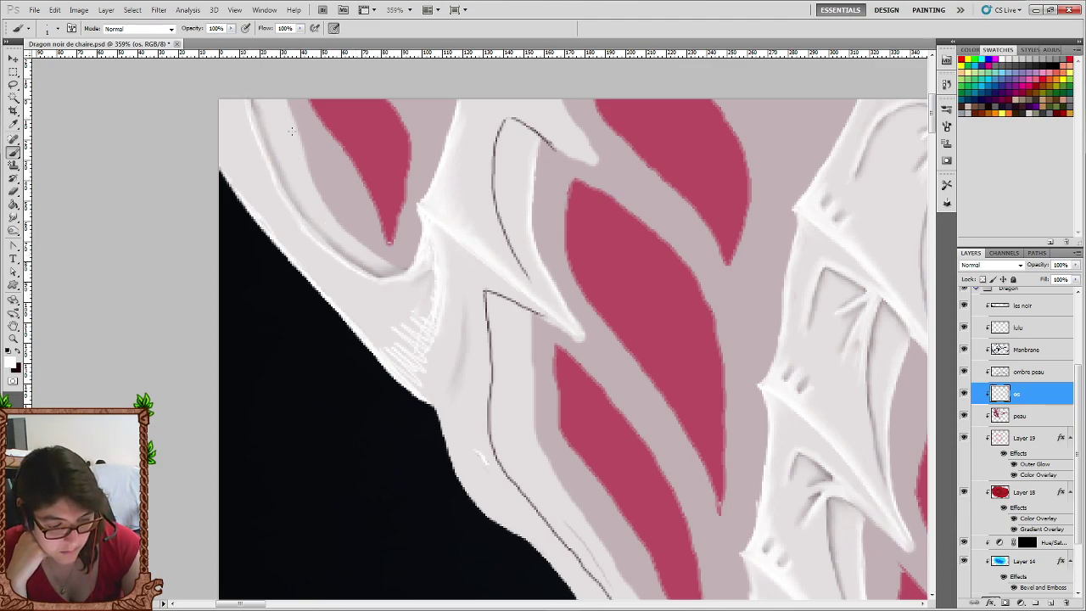
drag(291, 108, 302, 146)
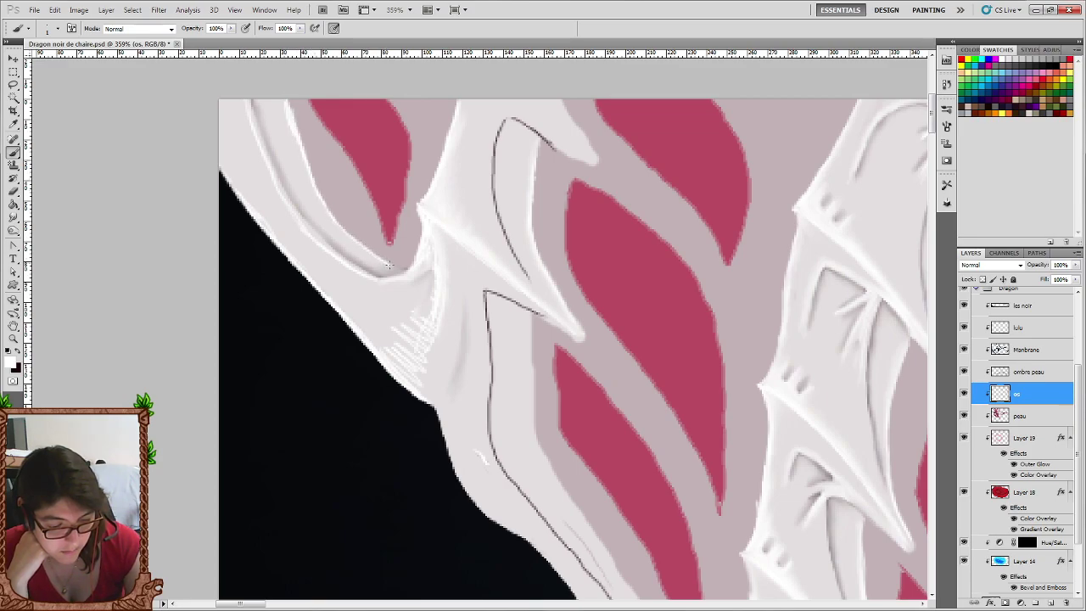
click(13, 217)
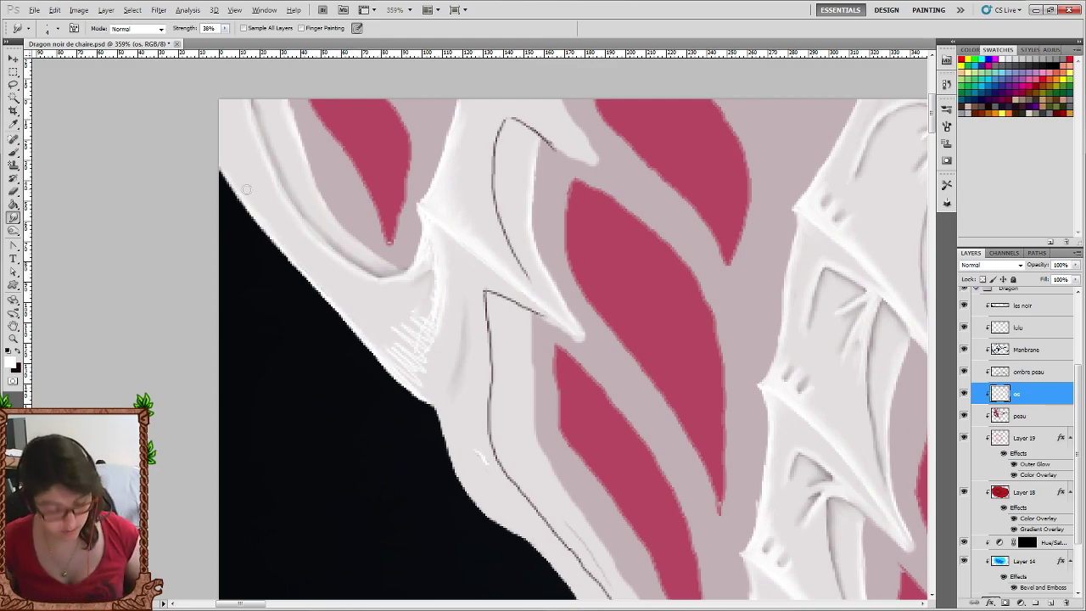
alt+scroll(590, 369, down, 2)
scroll(685, 382, down, 2)
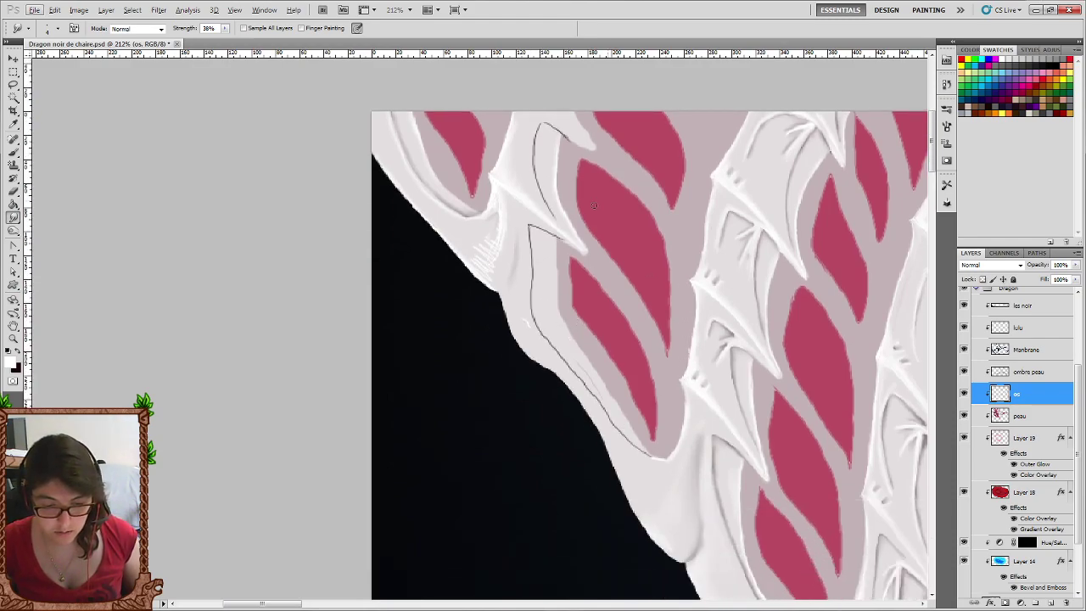
alt+scroll(745, 322, down, 2)
scroll(755, 357, right, 1)
scroll(764, 357, right, 3)
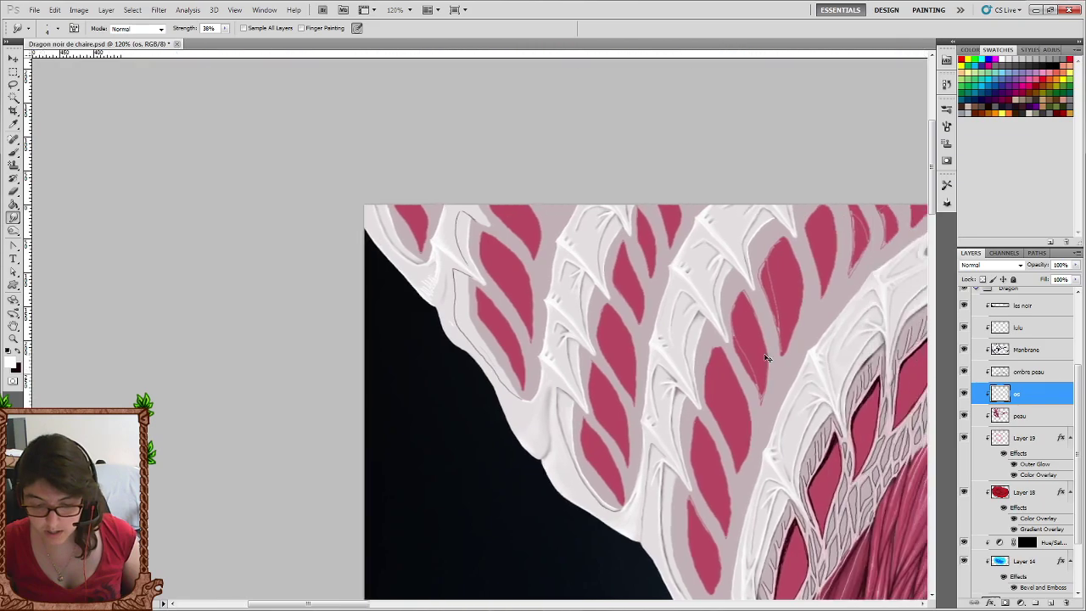
scroll(765, 357, right, 3)
scroll(765, 339, right, 2)
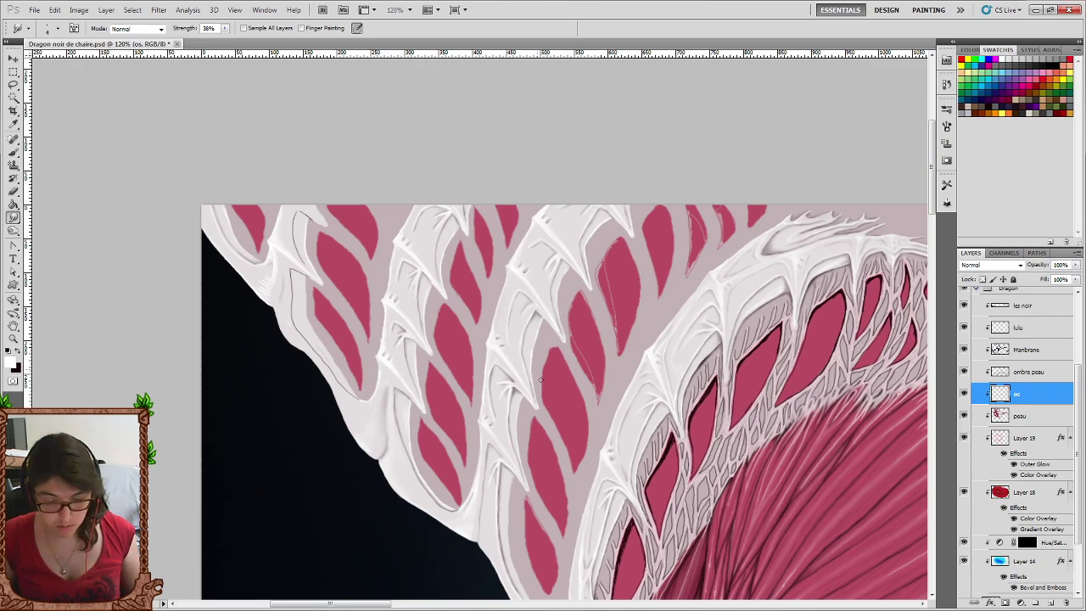
alt+scroll(541, 380, up, 2)
alt+scroll(540, 379, up, 2)
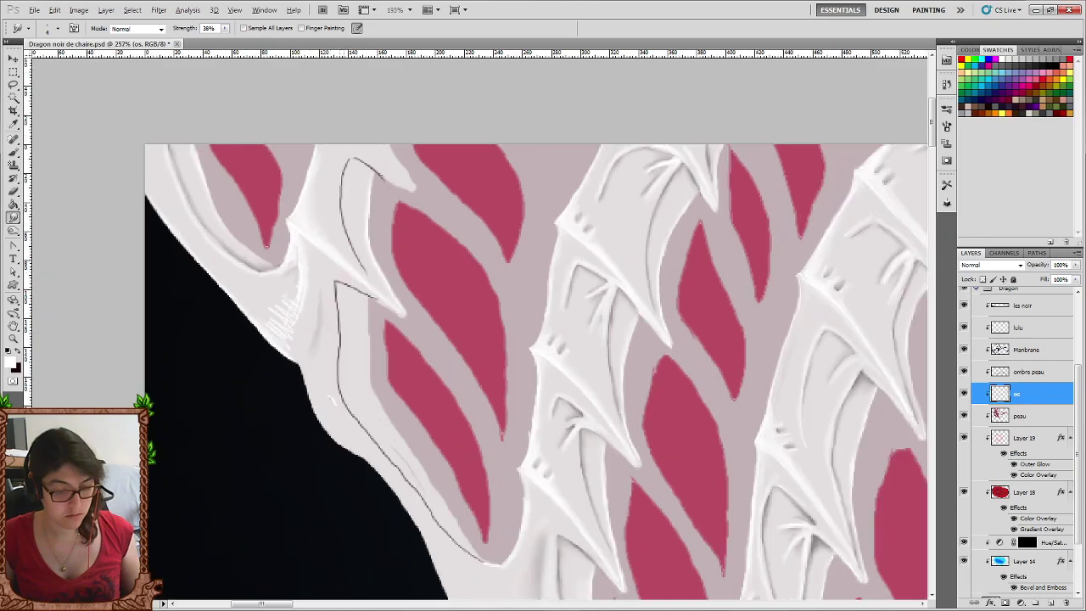
alt+scroll(266, 315, up, 1)
alt+scroll(293, 329, up, 2)
alt+scroll(312, 326, up, 1)
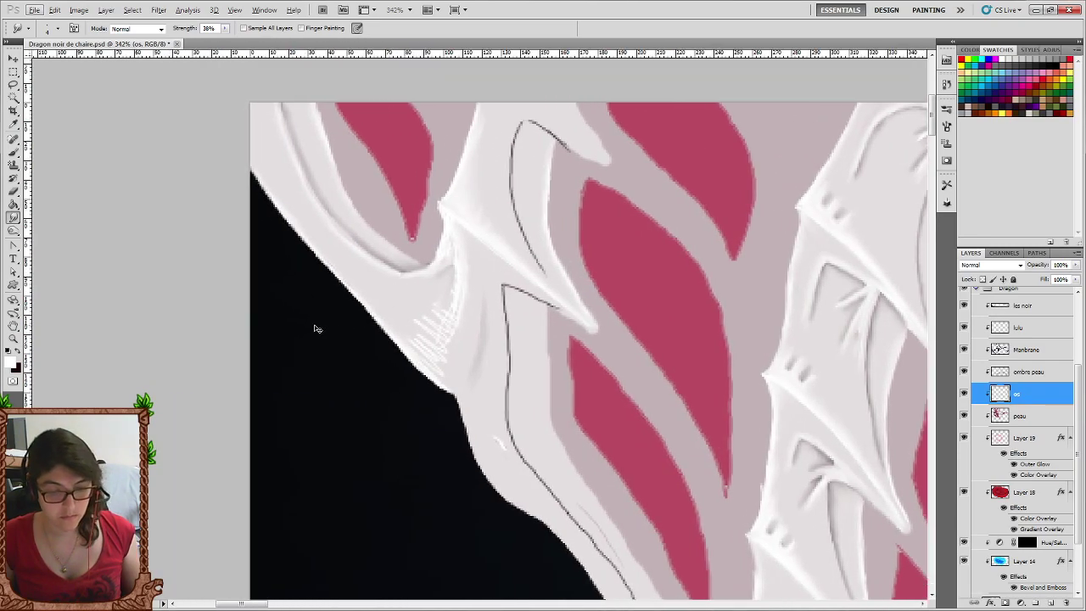
scroll(348, 323, left, 2)
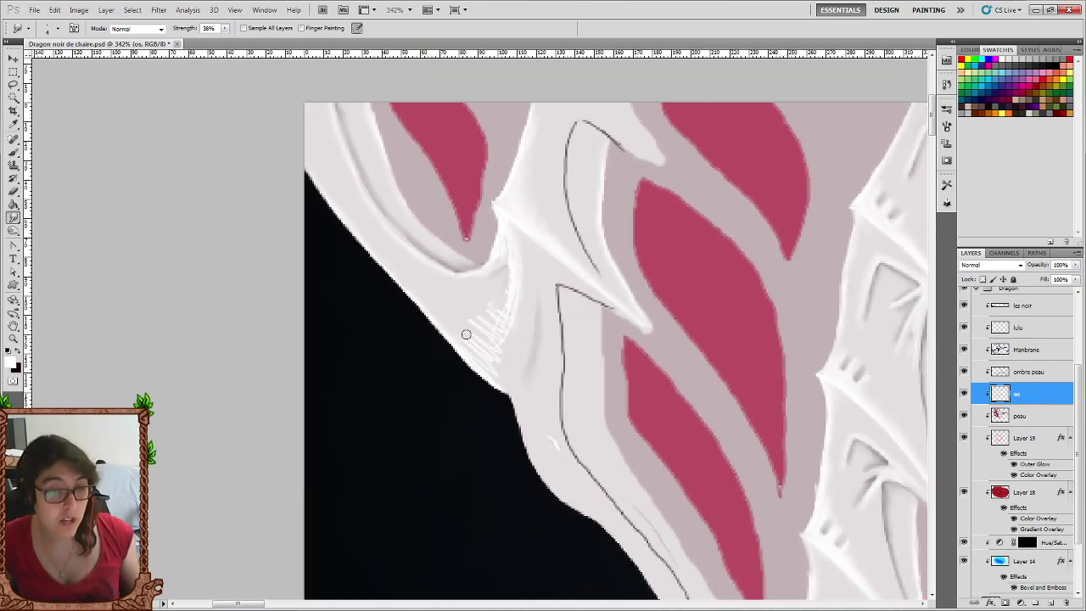
alt+scroll(603, 329, down, 3)
alt+scroll(603, 329, down, 1)
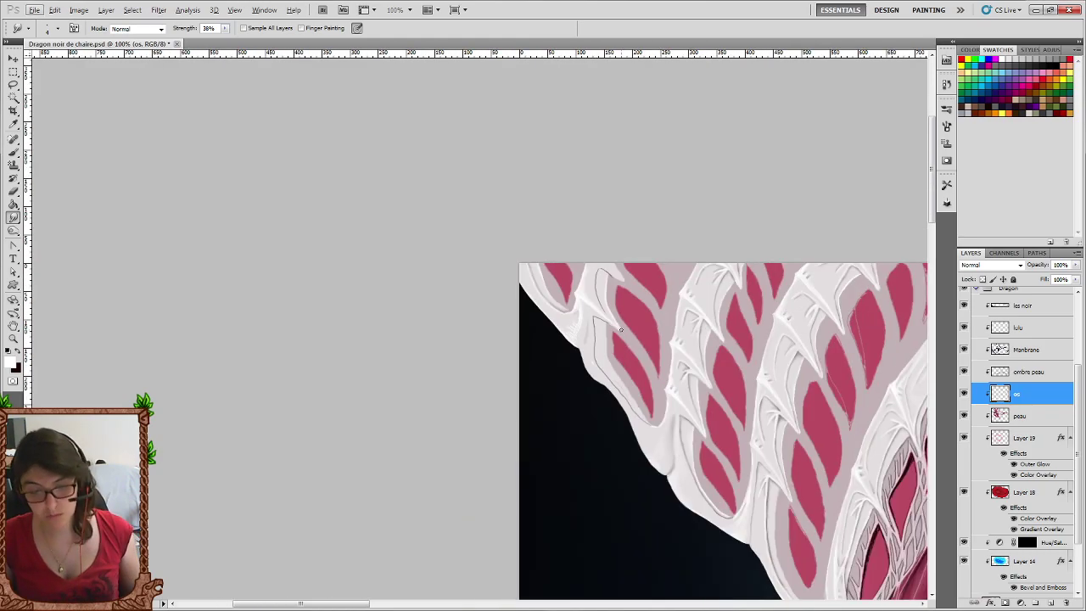
scroll(620, 328, right, 2)
scroll(636, 326, right, 2)
scroll(663, 324, right, 3)
alt+scroll(663, 323, down, 1)
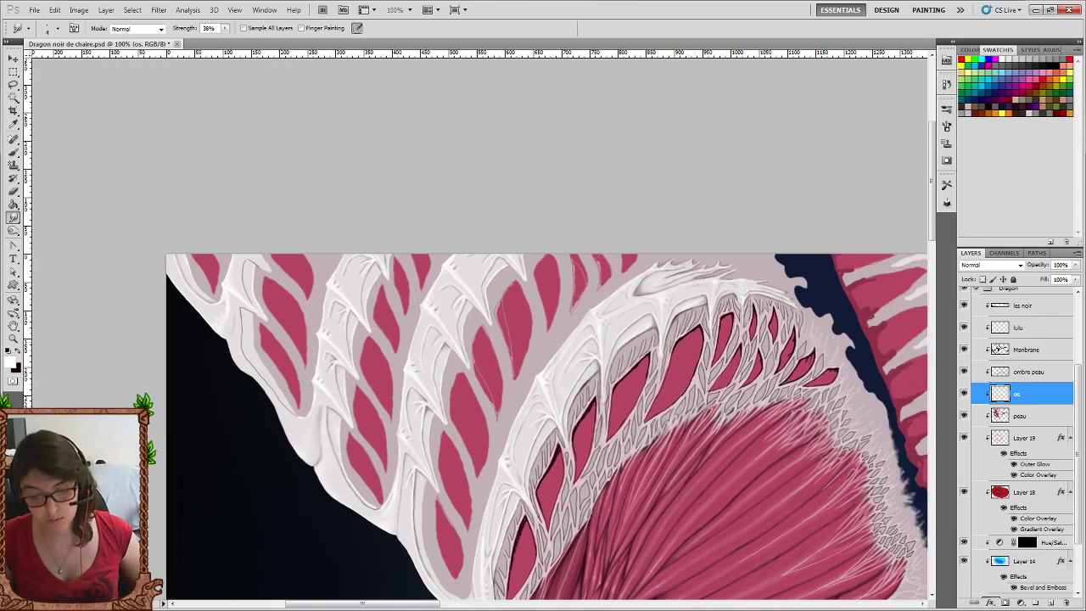
alt+scroll(671, 329, down, 1)
alt+scroll(683, 338, down, 1)
alt+scroll(696, 345, down, 1)
scroll(696, 346, right, 3)
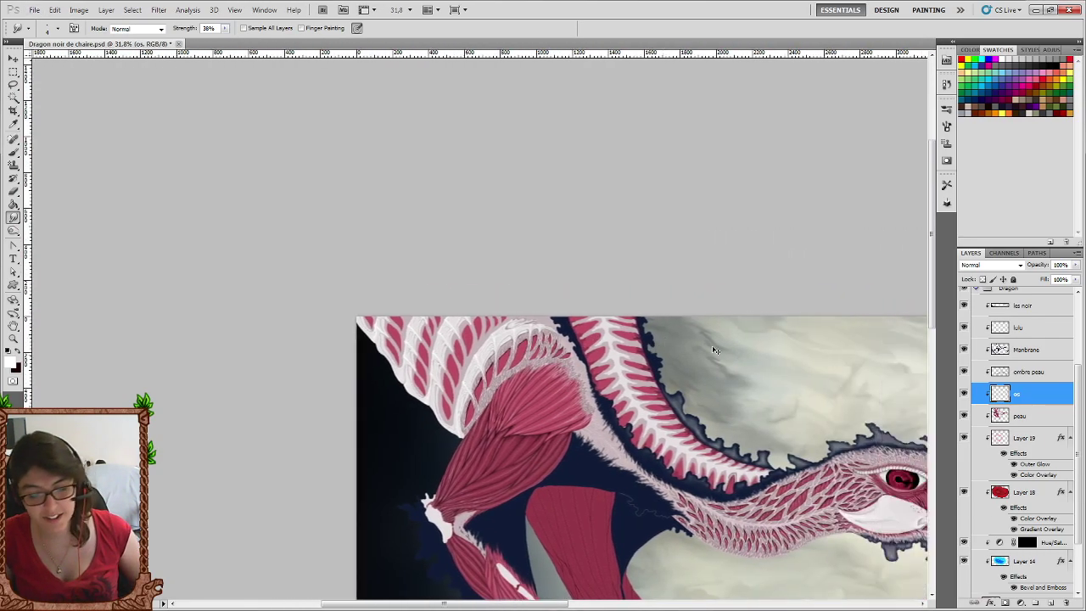
scroll(708, 347, right, 1)
scroll(725, 359, right, 2)
scroll(725, 359, right, 1)
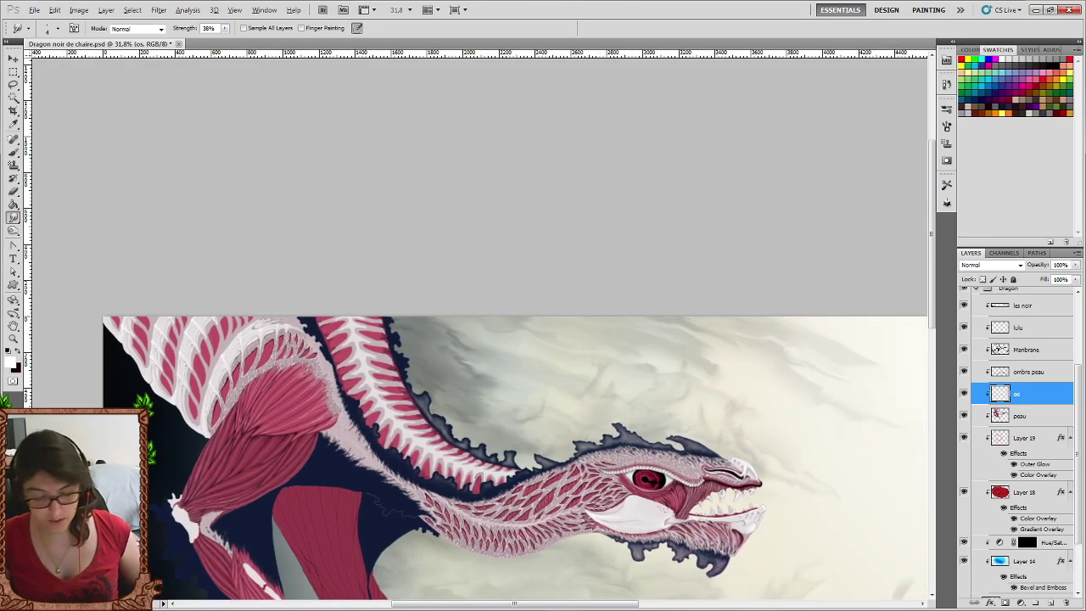
alt+scroll(592, 505, up, 1)
alt+scroll(592, 505, up, 1)
alt+scroll(592, 505, up, 1)
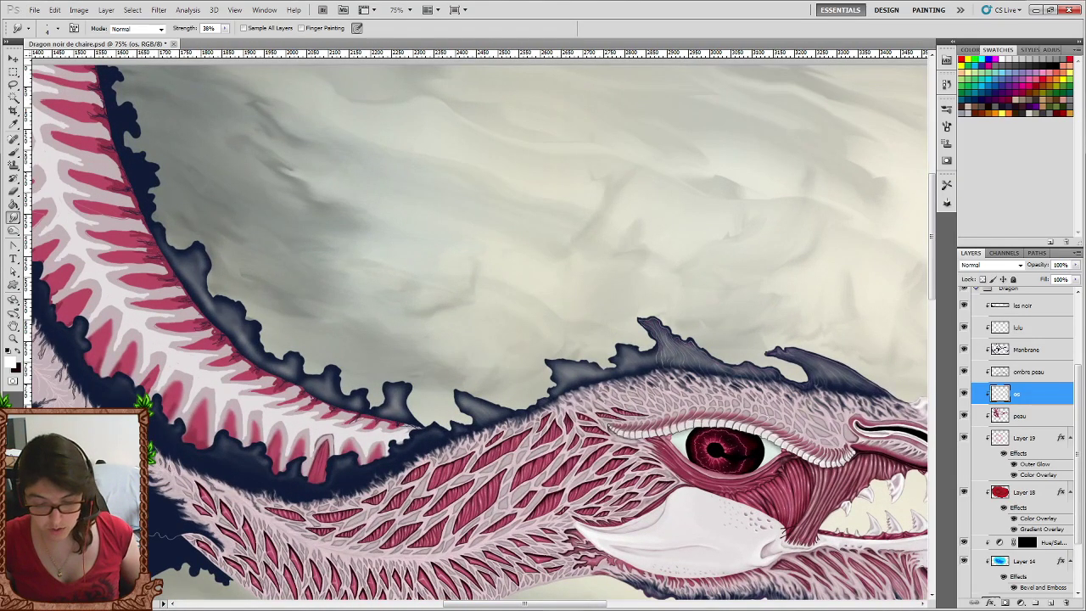
alt+scroll(853, 380, up, 1)
alt+scroll(864, 378, up, 1)
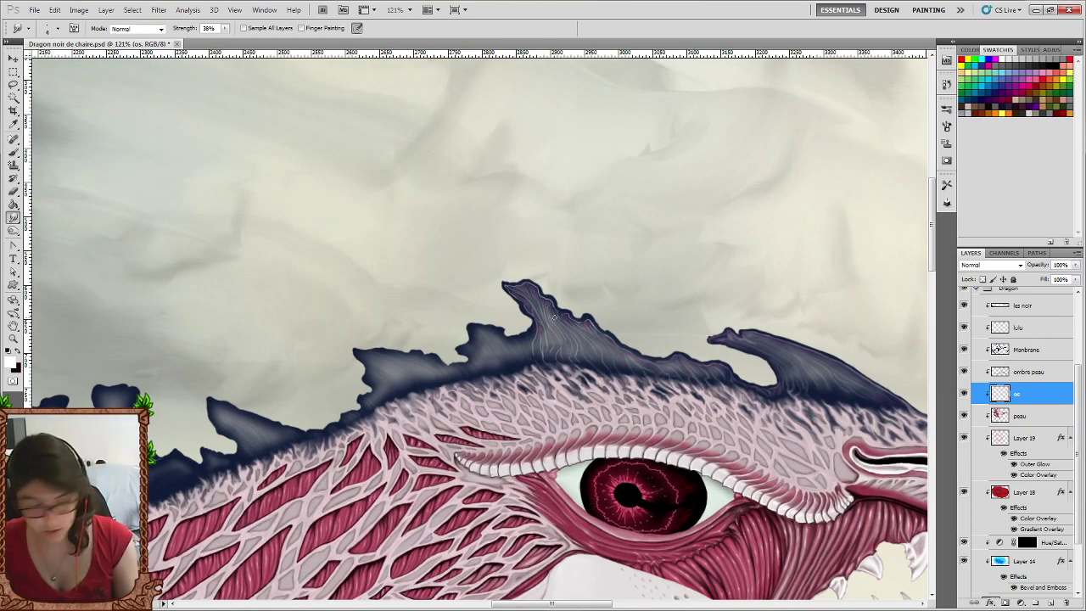
click(14, 85)
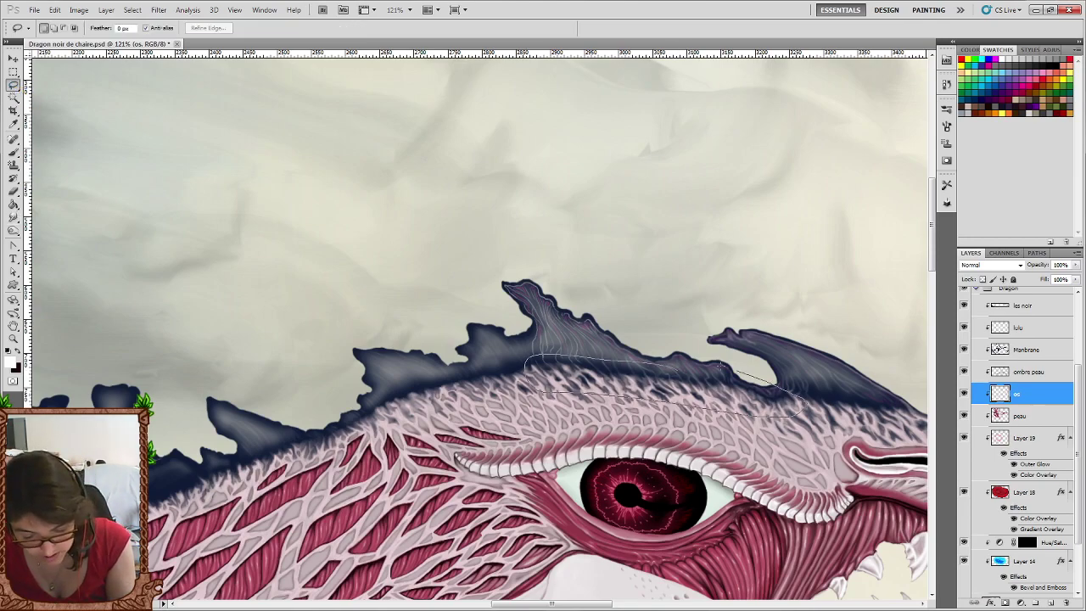
drag(594, 392, 528, 364)
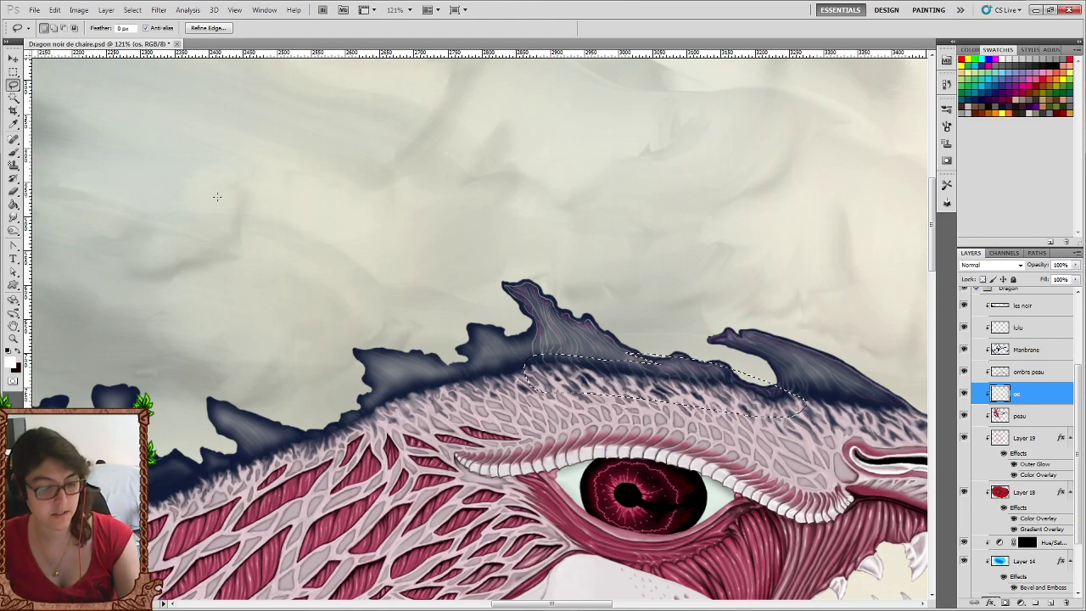
key(ctrl+d)
scroll(213, 197, down, 2)
scroll(246, 233, down, 4)
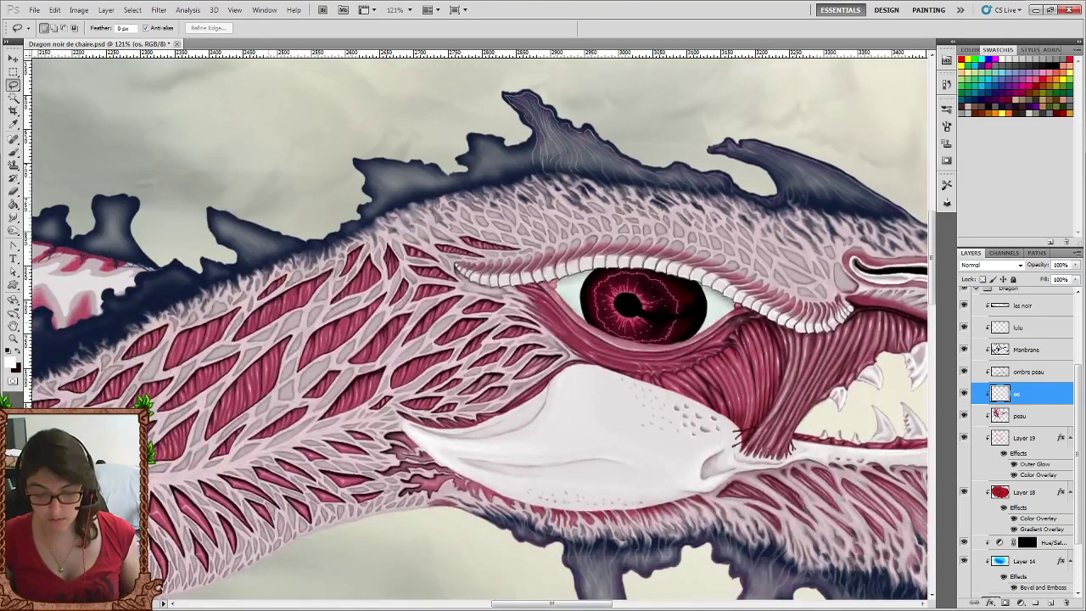
scroll(284, 271, down, 3)
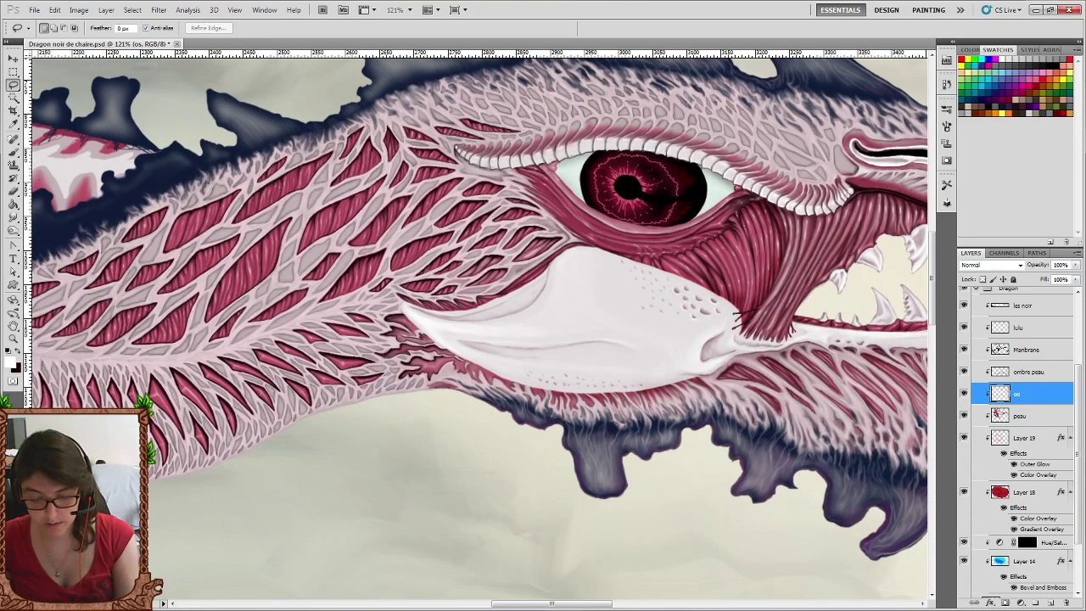
drag(441, 382, 386, 396)
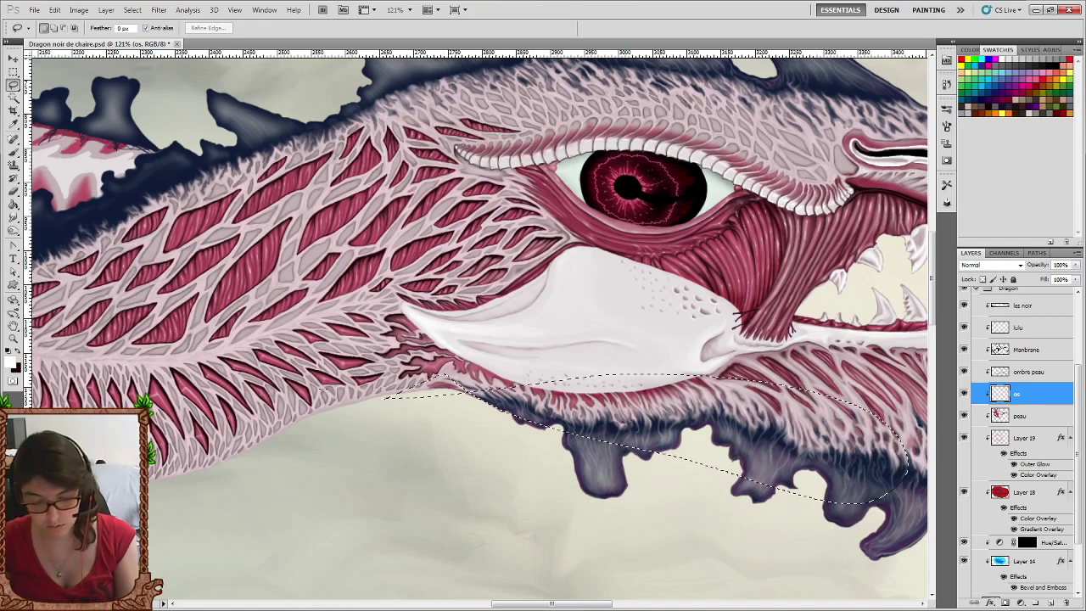
key(ctrl+d)
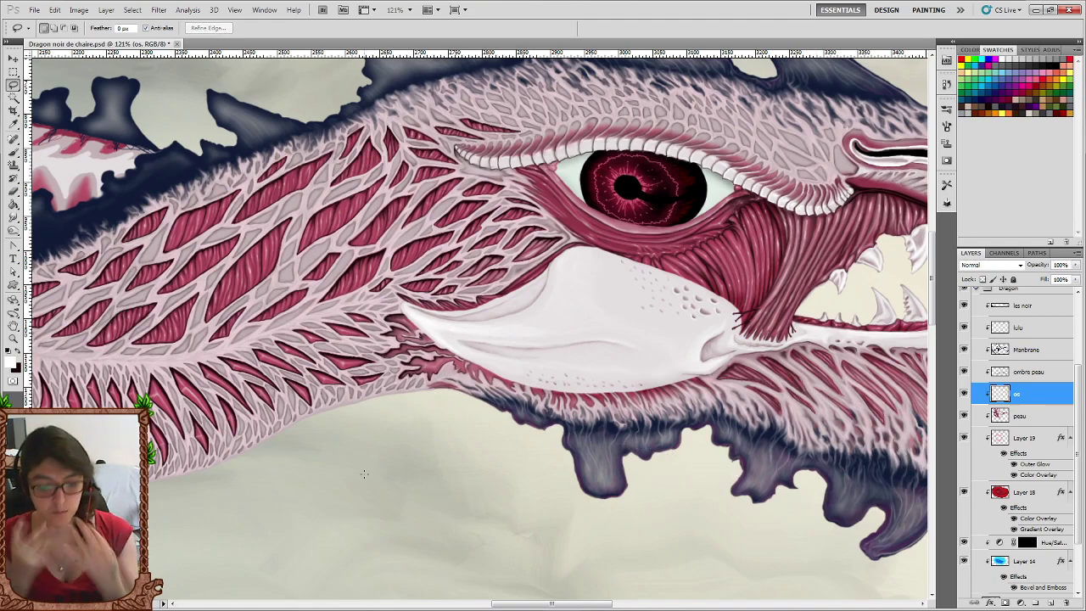
scroll(240, 447, down, 3)
scroll(239, 447, down, 3)
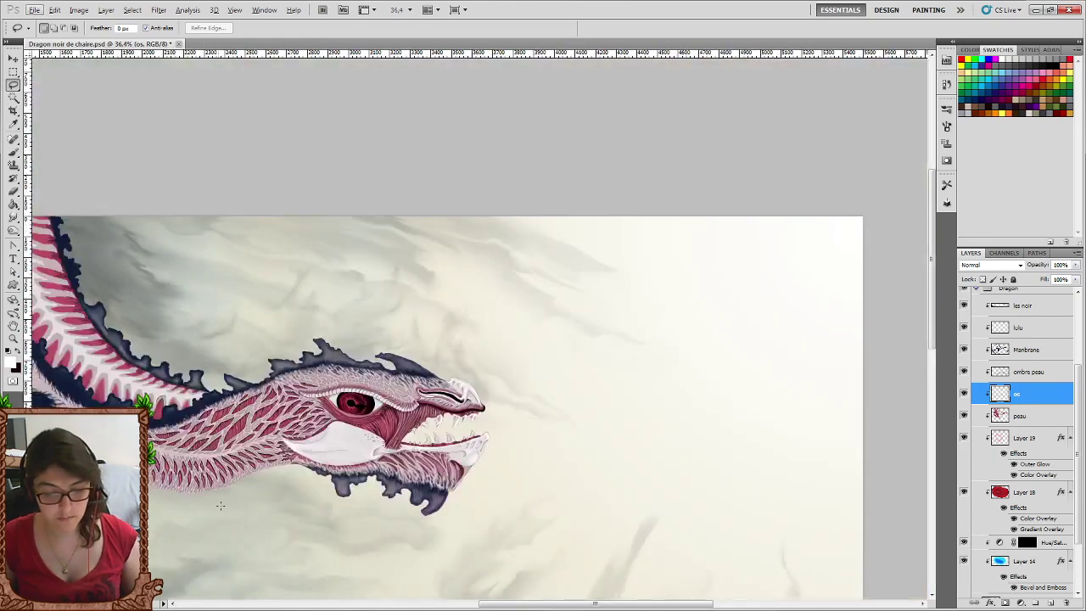
scroll(286, 400, left, 2)
scroll(287, 400, left, 3)
scroll(287, 401, left, 2)
scroll(271, 395, left, 2)
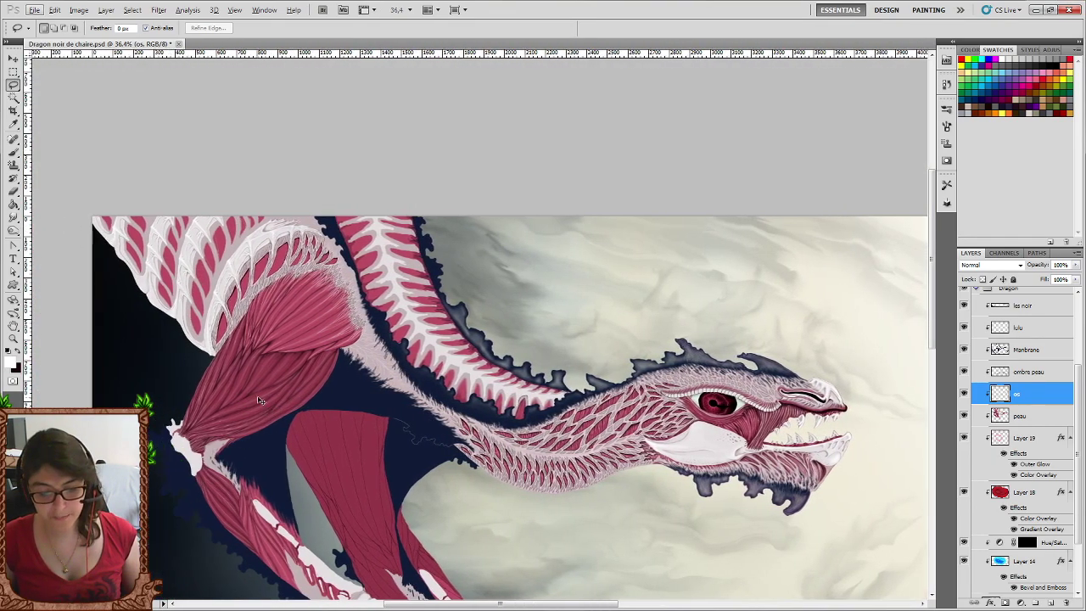
scroll(255, 389, left, 2)
scroll(230, 378, left, 2)
scroll(229, 378, left, 2)
scroll(232, 384, left, 1)
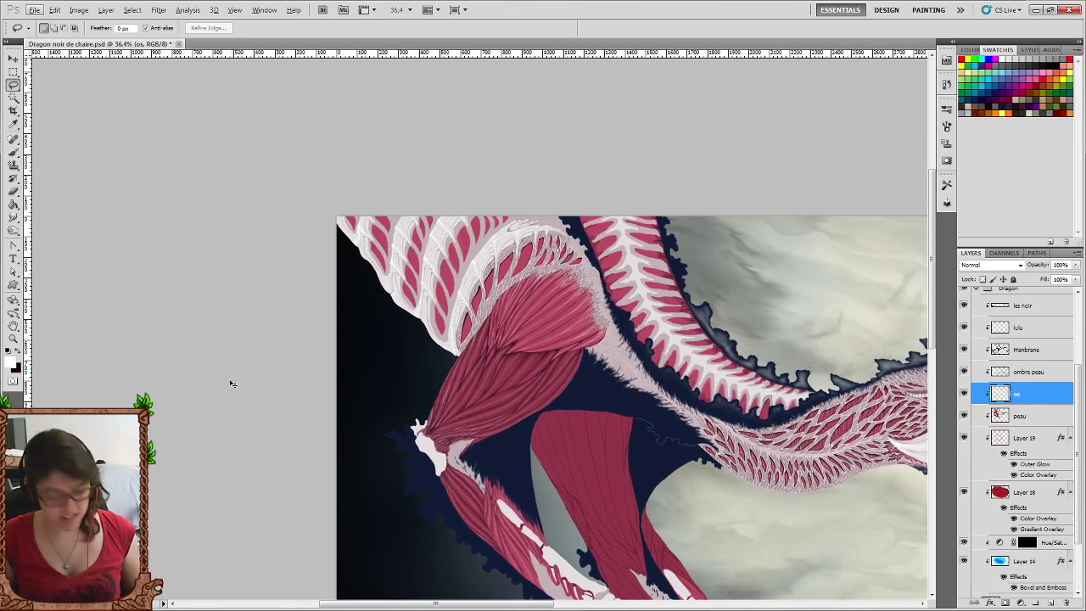
scroll(465, 209, up, 1)
scroll(441, 229, up, 4)
scroll(373, 255, up, 4)
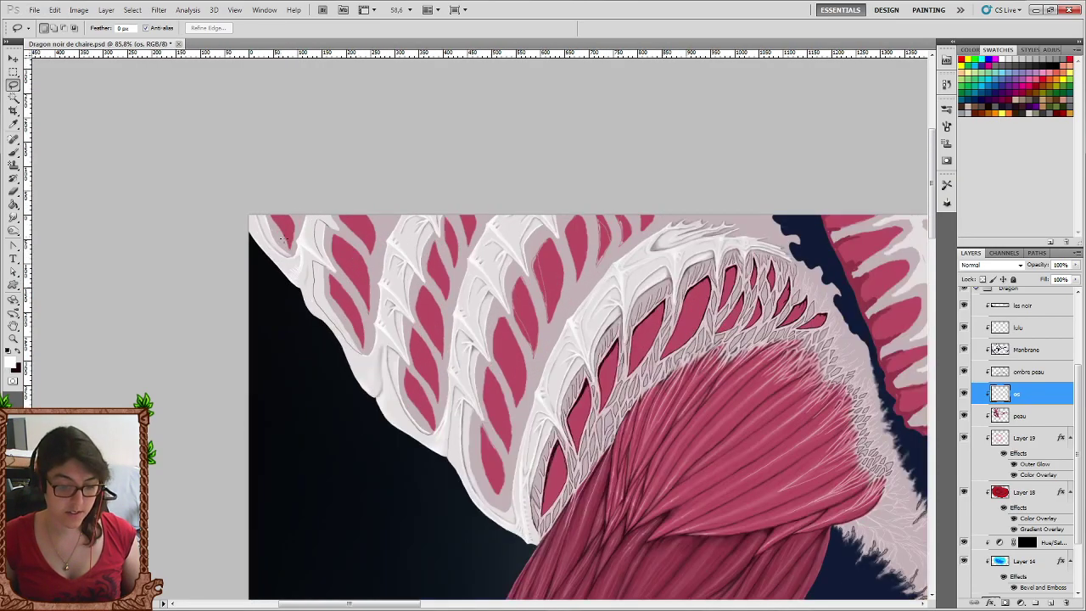
scroll(339, 271, up, 2)
scroll(297, 299, up, 5)
scroll(297, 299, up, 2)
scroll(262, 318, up, 2)
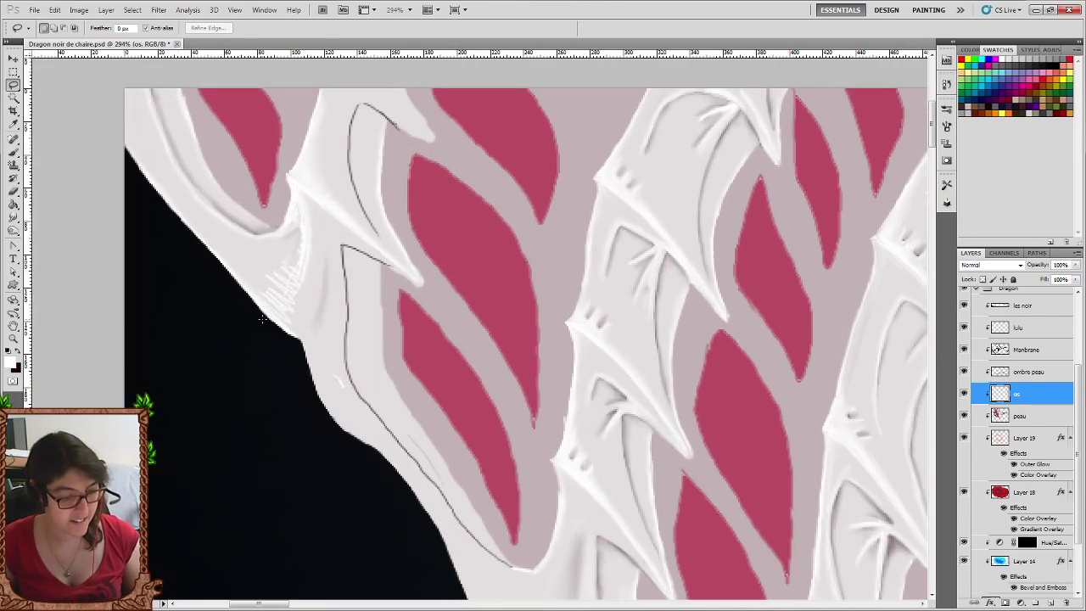
click(17, 218)
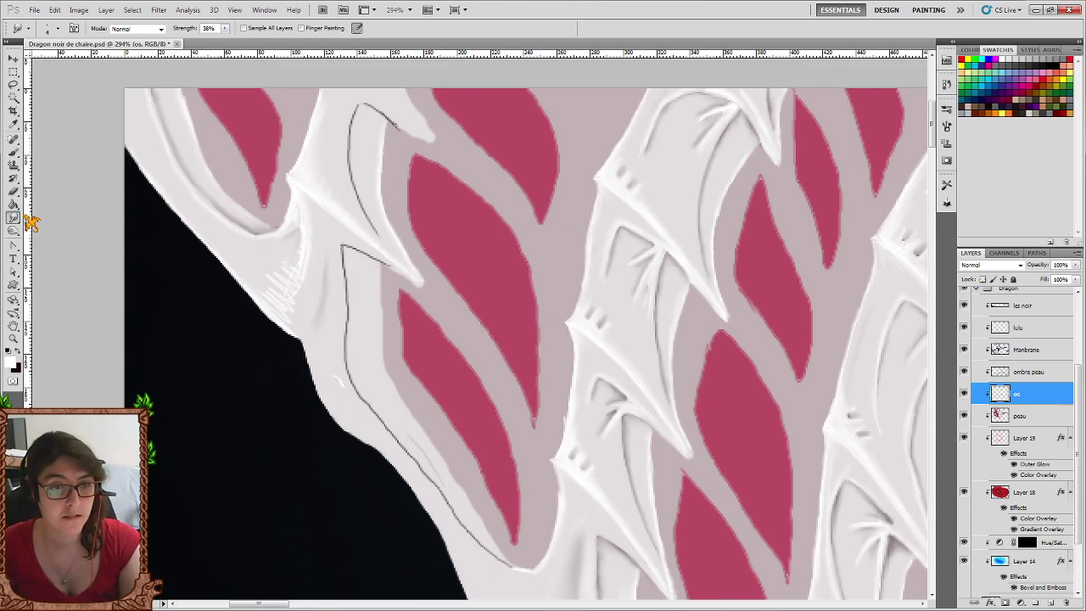
scroll(192, 257, down, 3)
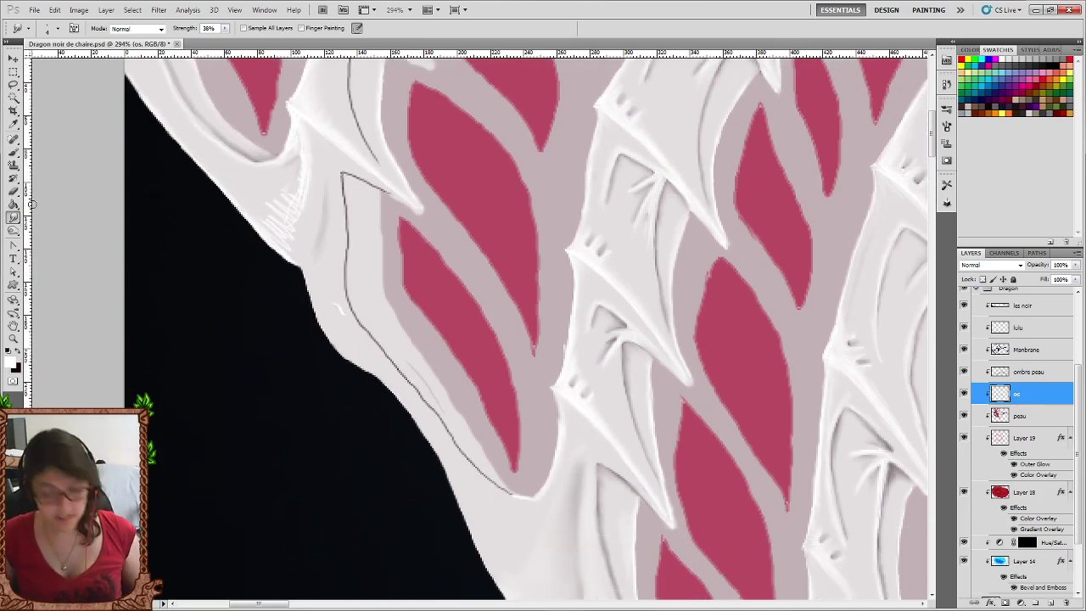
scroll(192, 256, down, 2)
key(ctrl+minus)
key(ctrl+minus)
key(ctrl+minus)
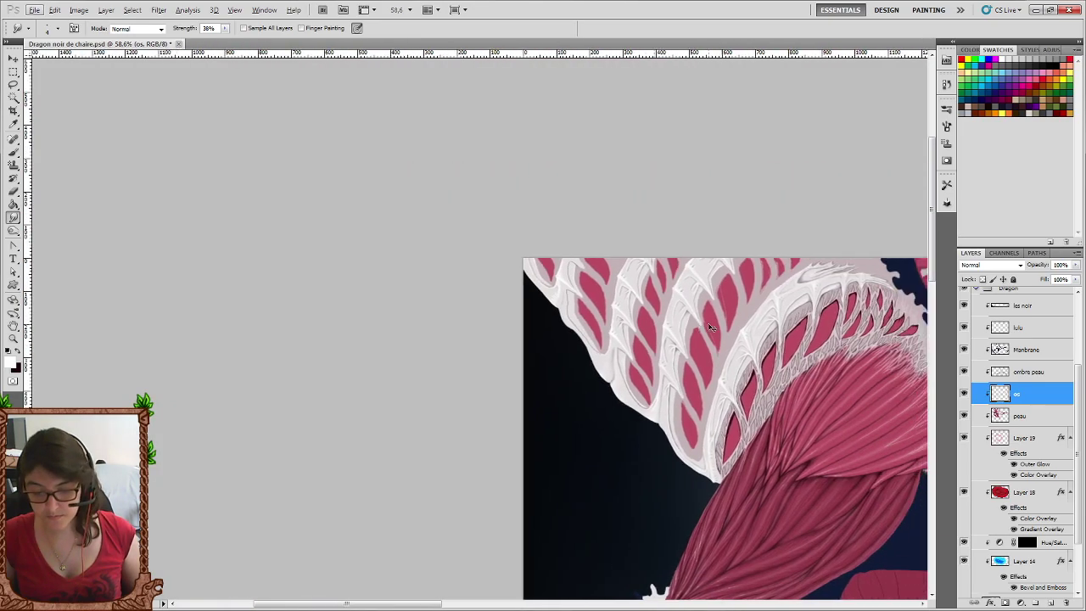
mouse_move(714, 321)
mouse_down()
mouse_move(505, 254)
mouse_move(594, 260)
mouse_up()
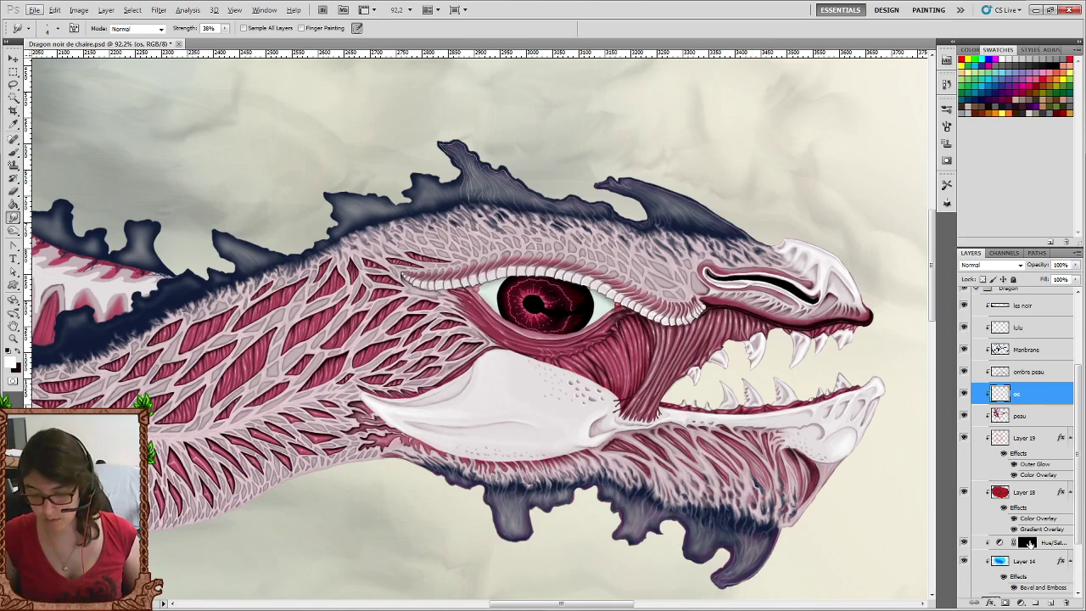
double_click(1041, 494)
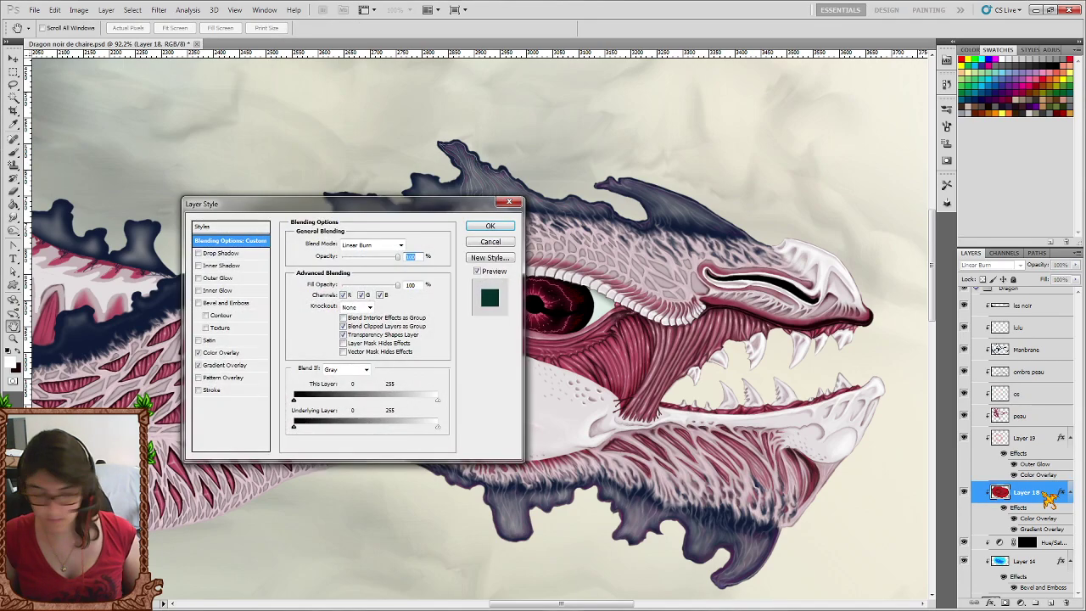
click(256, 355)
click(256, 367)
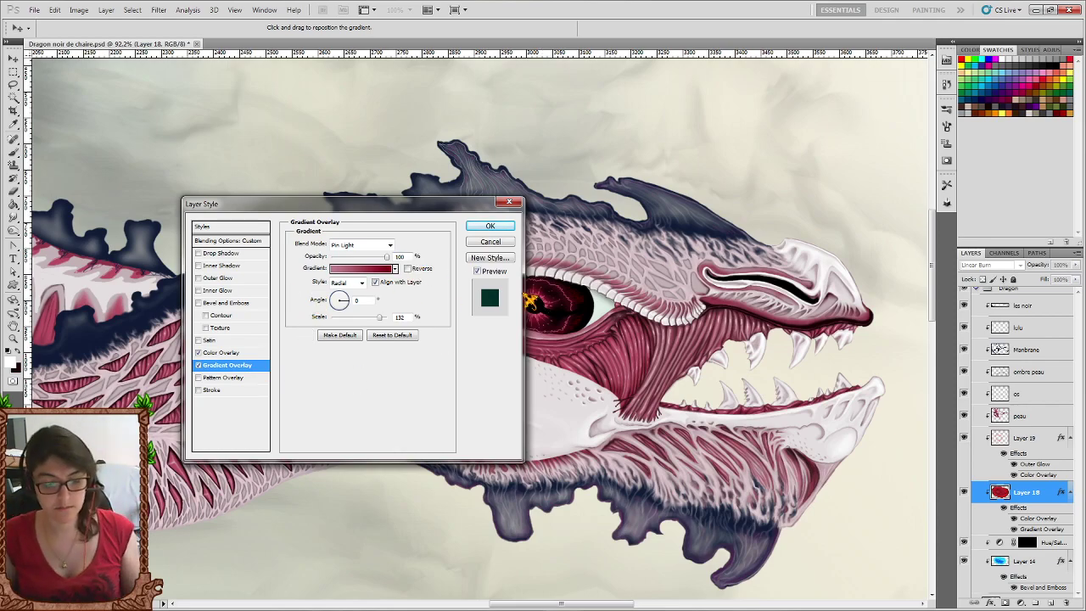
click(511, 227)
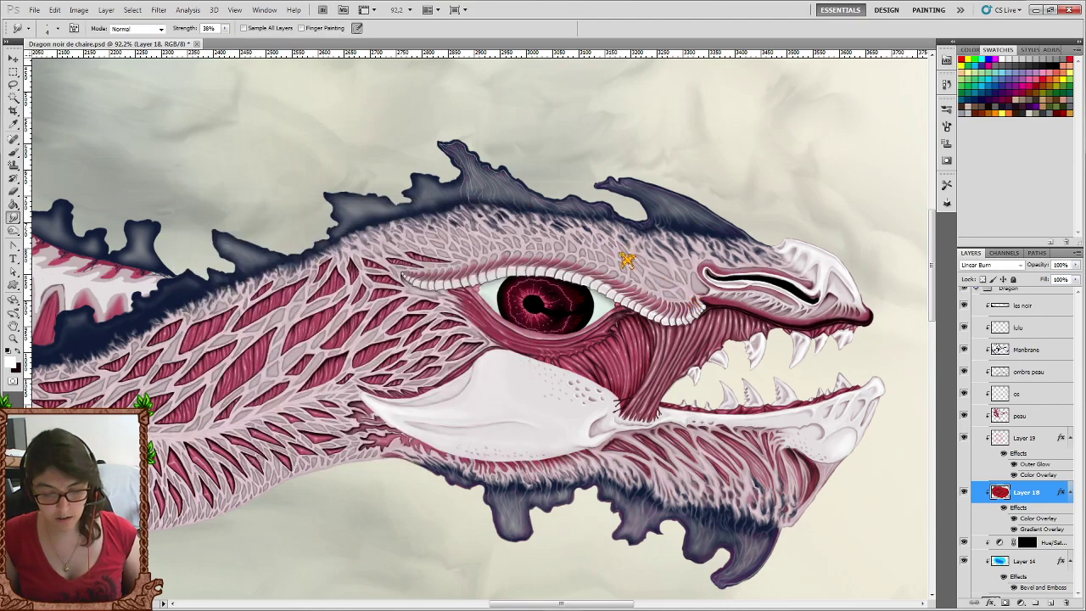
scroll(656, 312, up, 1)
scroll(645, 314, up, 1)
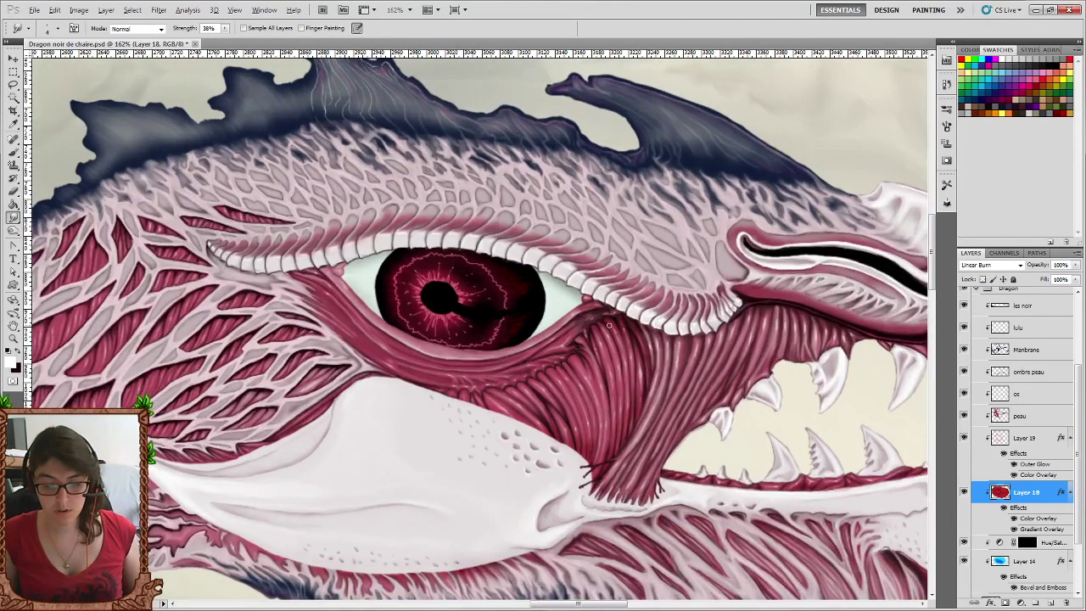
scroll(599, 321, down, 3)
scroll(599, 320, down, 2)
scroll(509, 280, left, 2)
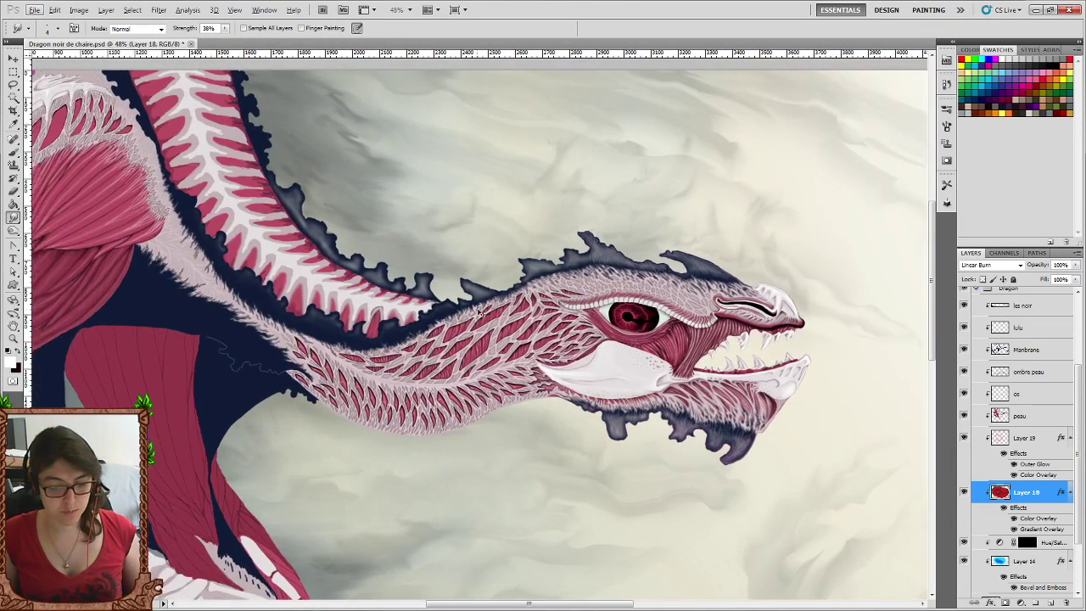
scroll(475, 255, left, 3)
scroll(436, 235, left, 4)
scroll(407, 204, left, 3)
scroll(374, 169, left, 2)
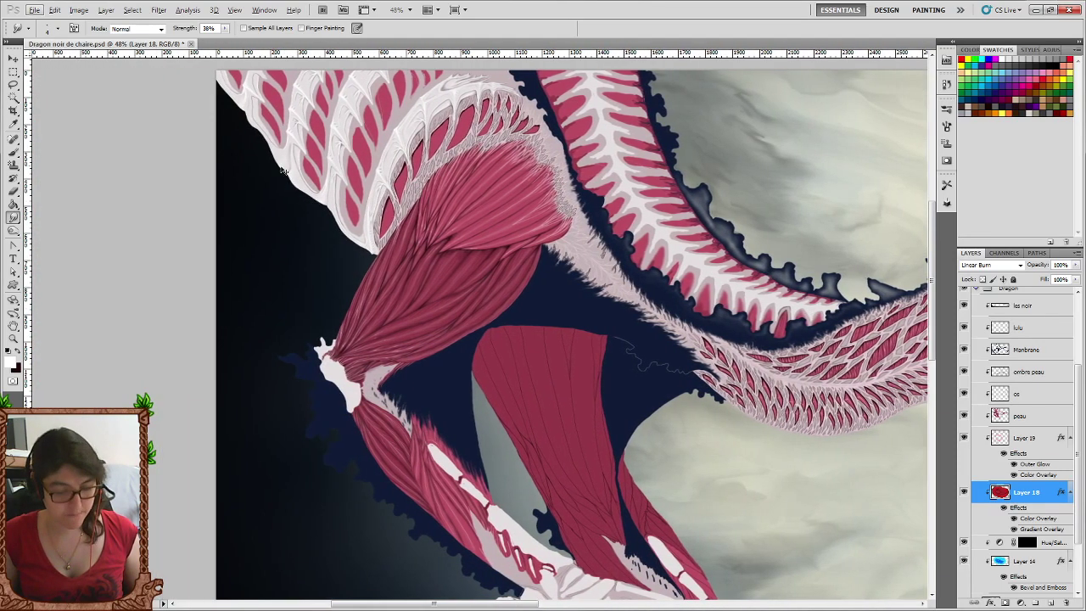
scroll(340, 136, left, 2)
scroll(309, 102, up, 2)
scroll(309, 101, up, 2)
scroll(271, 136, up, 1)
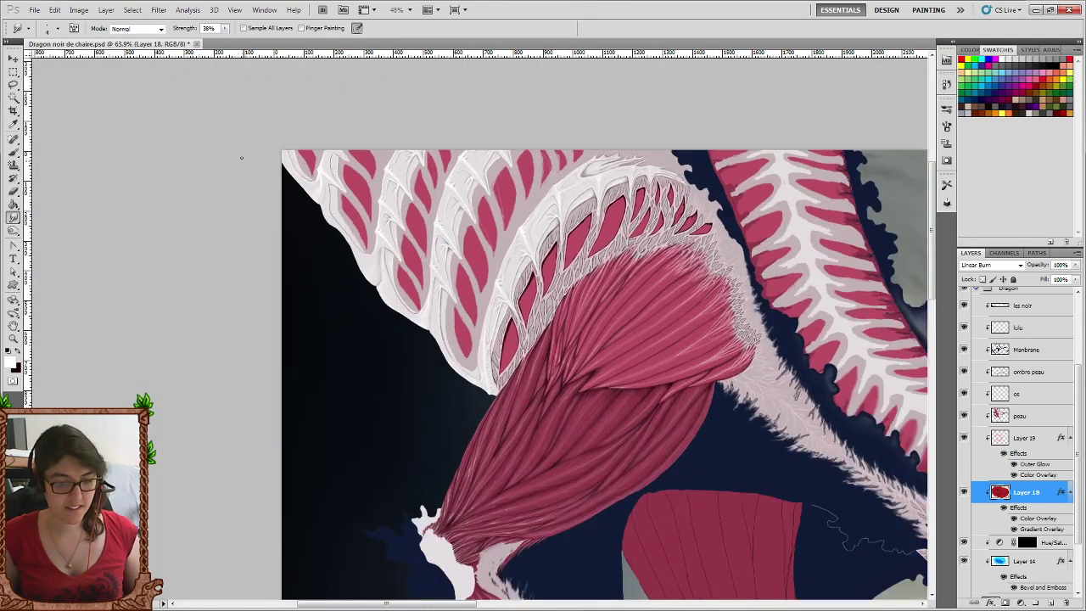
scroll(306, 157, up, 2)
scroll(344, 181, up, 2)
scroll(344, 181, up, 1)
Check the brush tip settings and move the active layer from 'os' through Layer 19 to 'couleur fond'.
scroll(376, 230, up, 1)
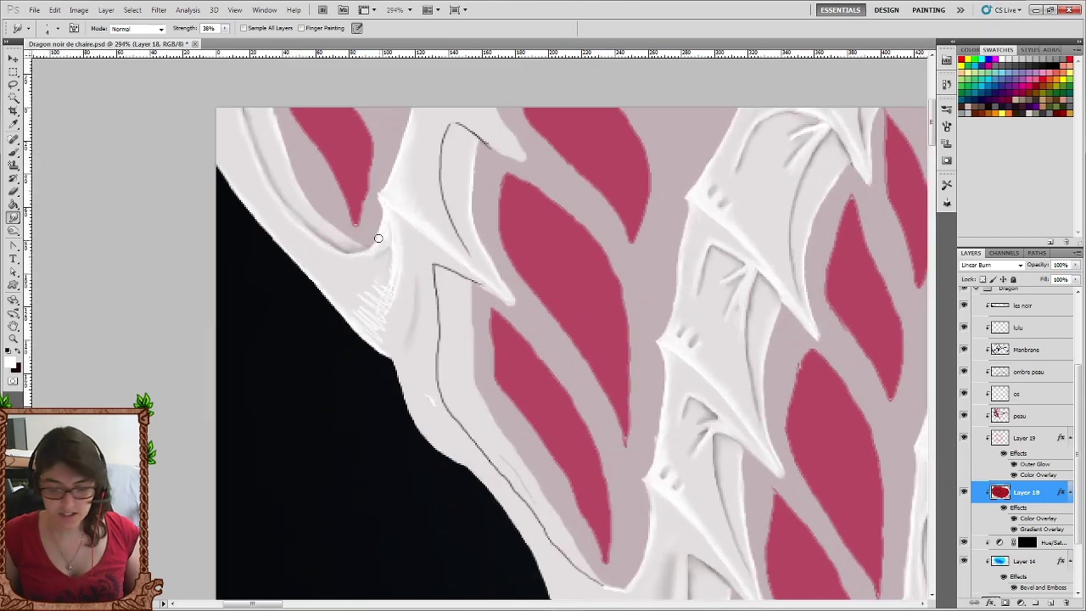
scroll(455, 317, up, 1)
click(1035, 394)
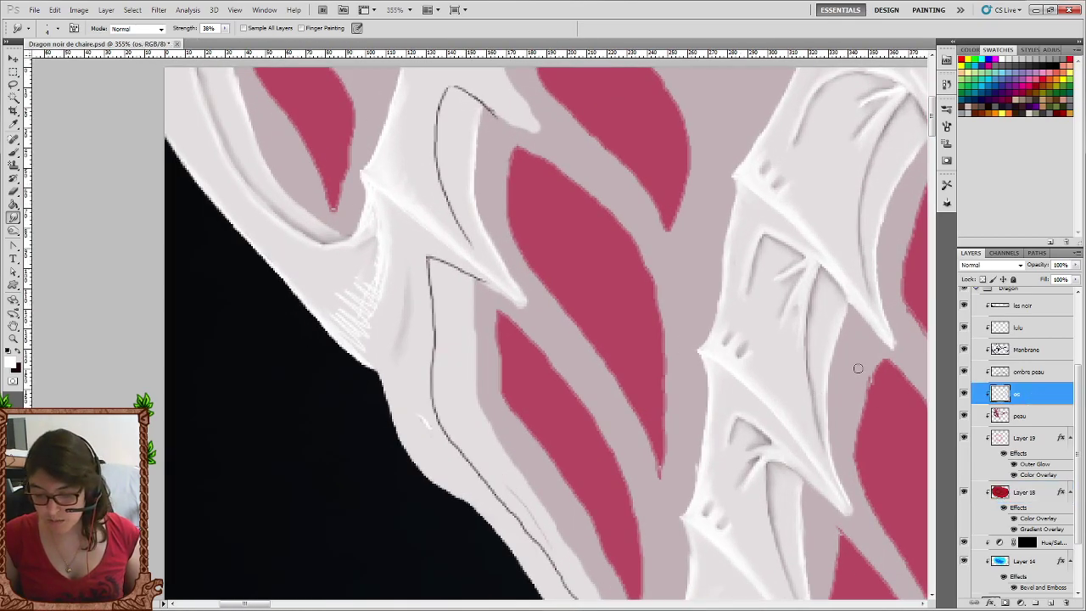
scroll(405, 293, up, 1)
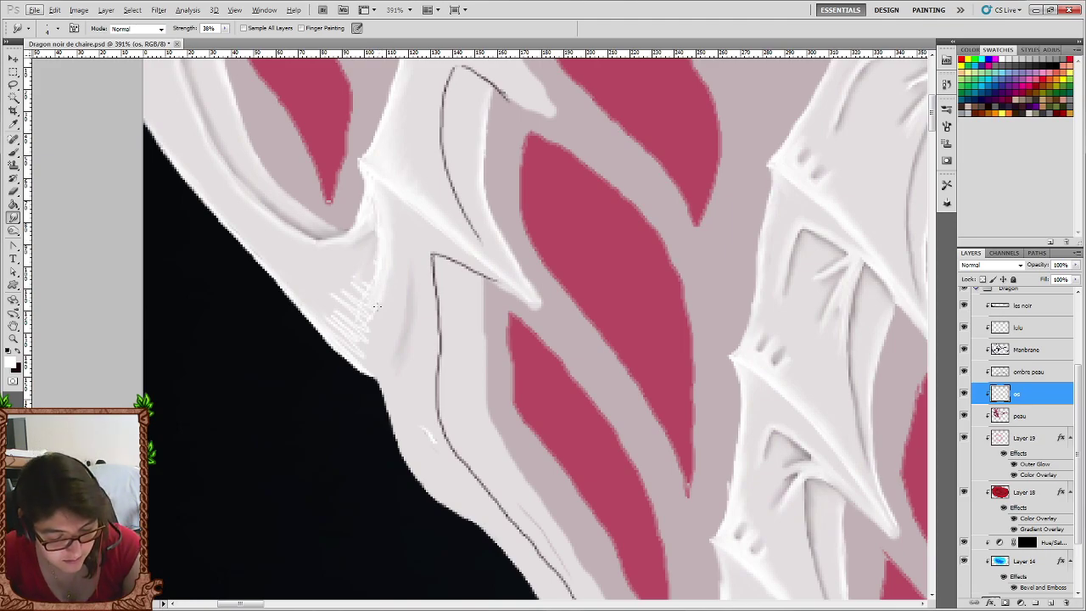
right_click(356, 302)
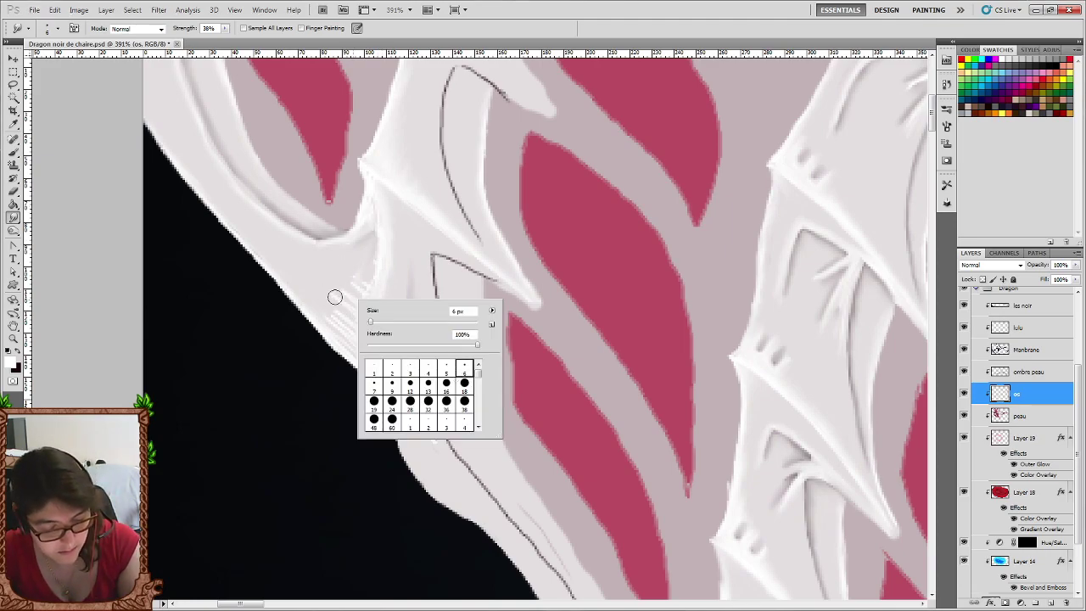
click(334, 297)
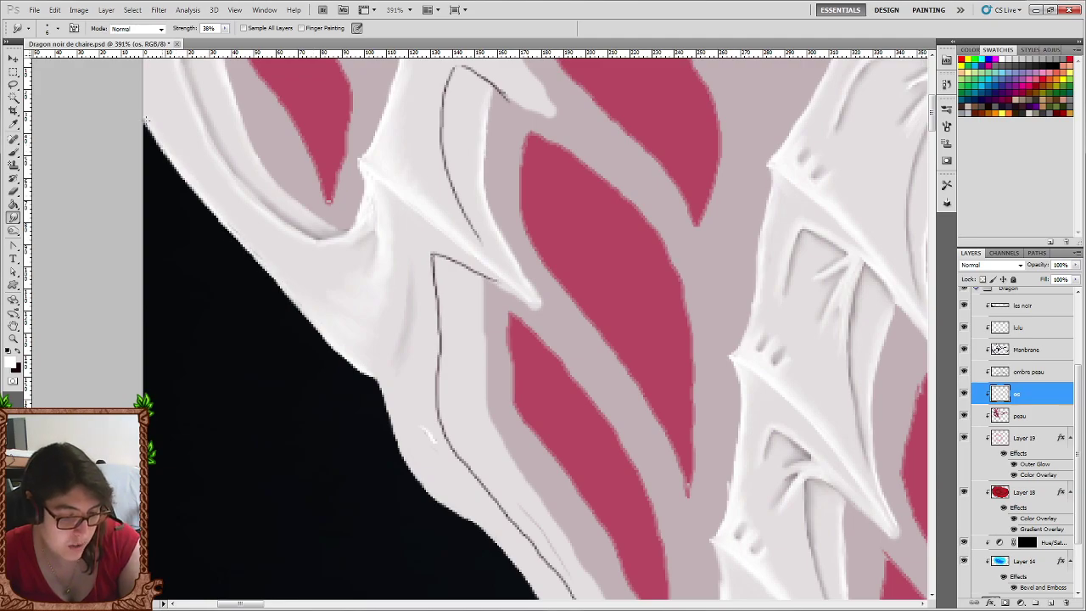
click(1031, 439)
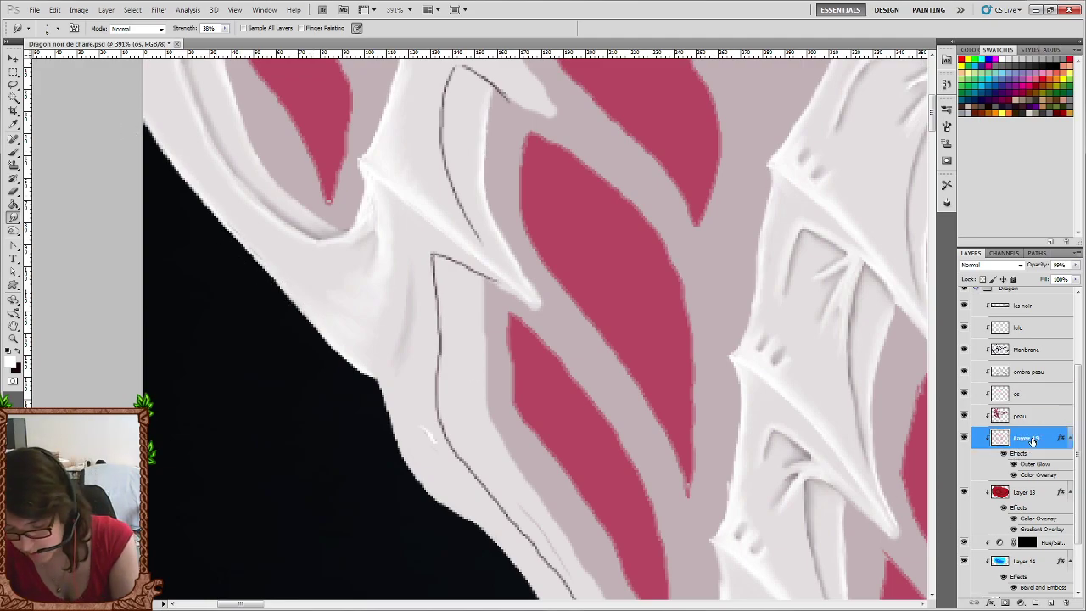
scroll(1018, 492, down, 3)
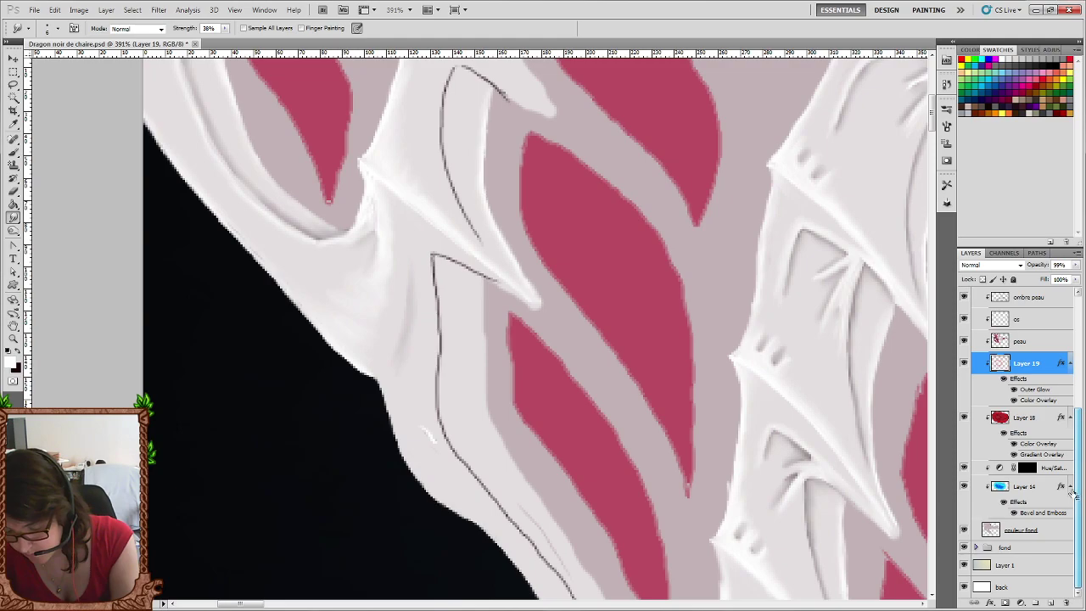
click(1010, 531)
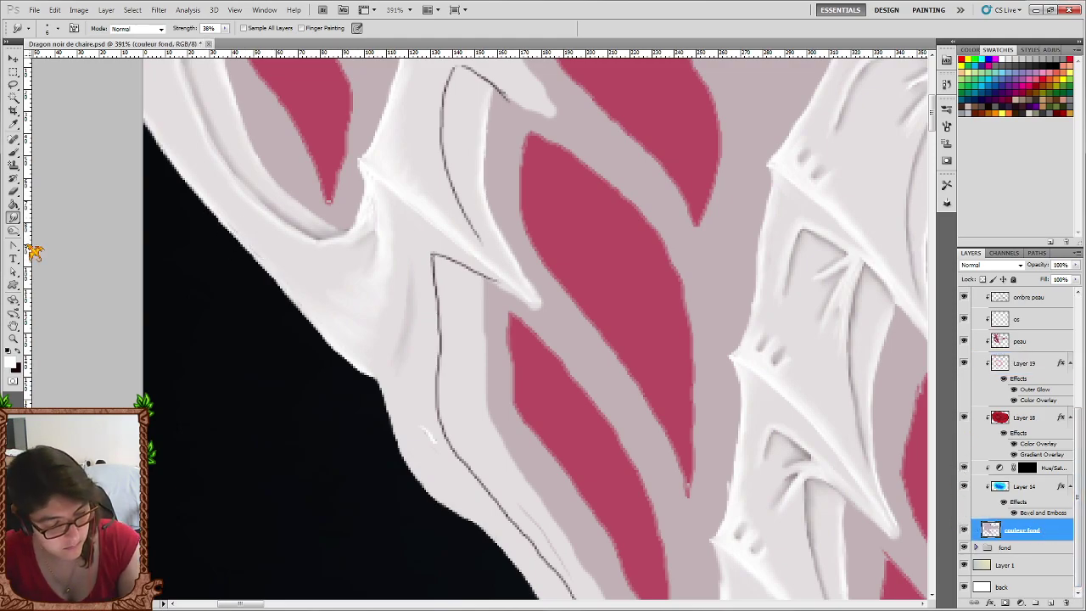
Select the 'os' layer and set the foreground colour to pale bone grey #e4dfe0.
key(i)
click(13, 363)
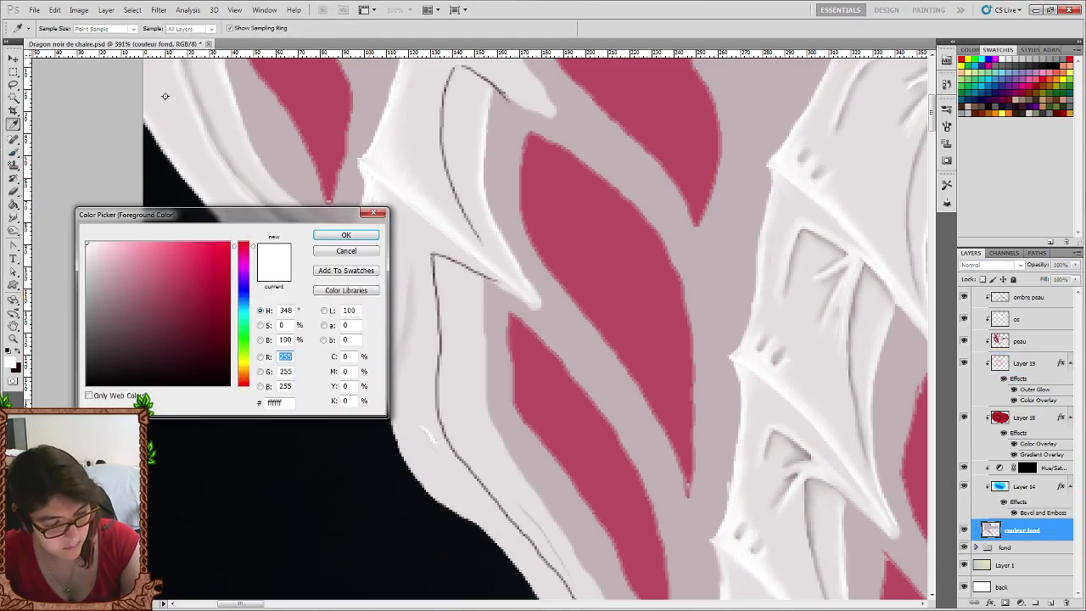
click(327, 236)
key(b)
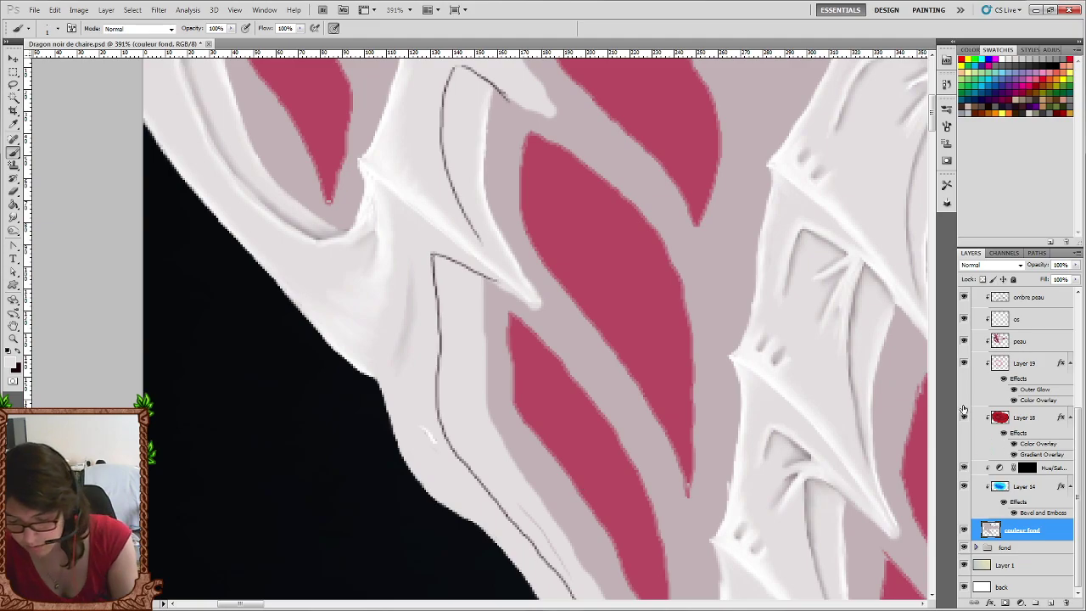
click(1036, 320)
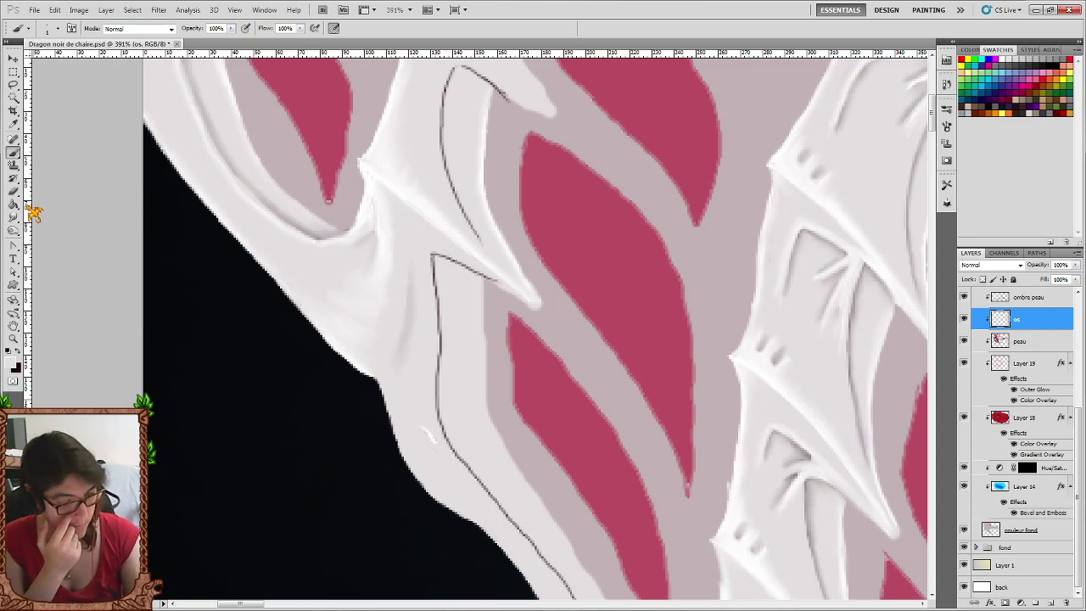
click(12, 364)
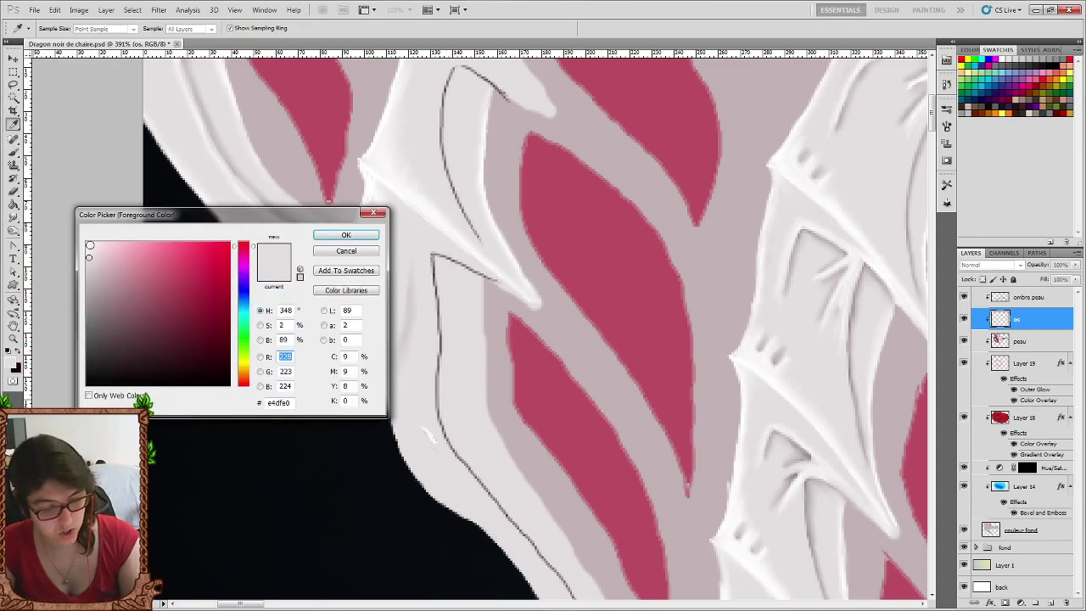
click(347, 235)
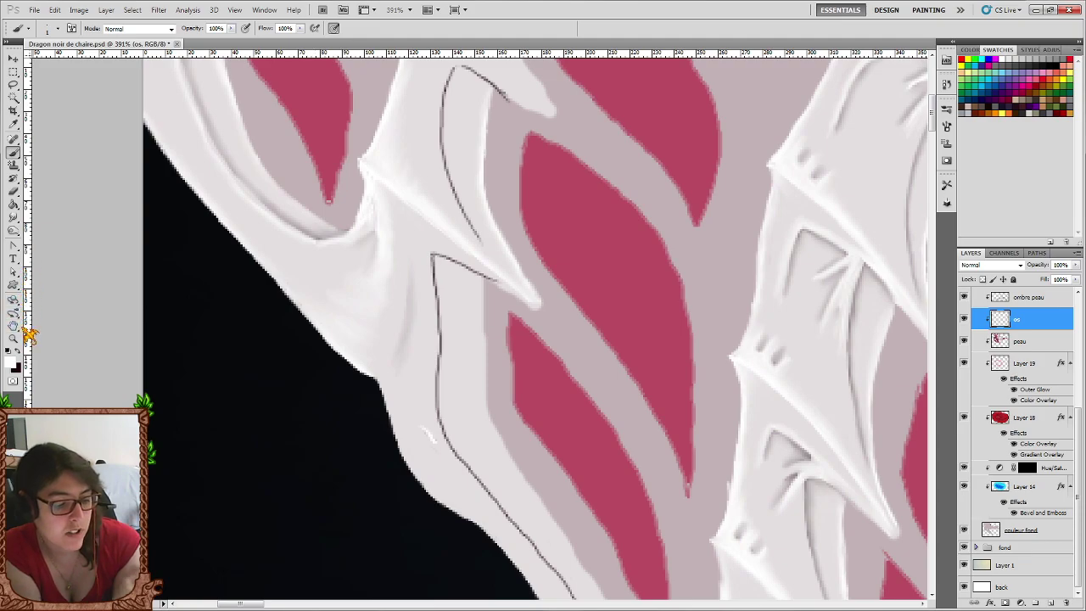
click(14, 218)
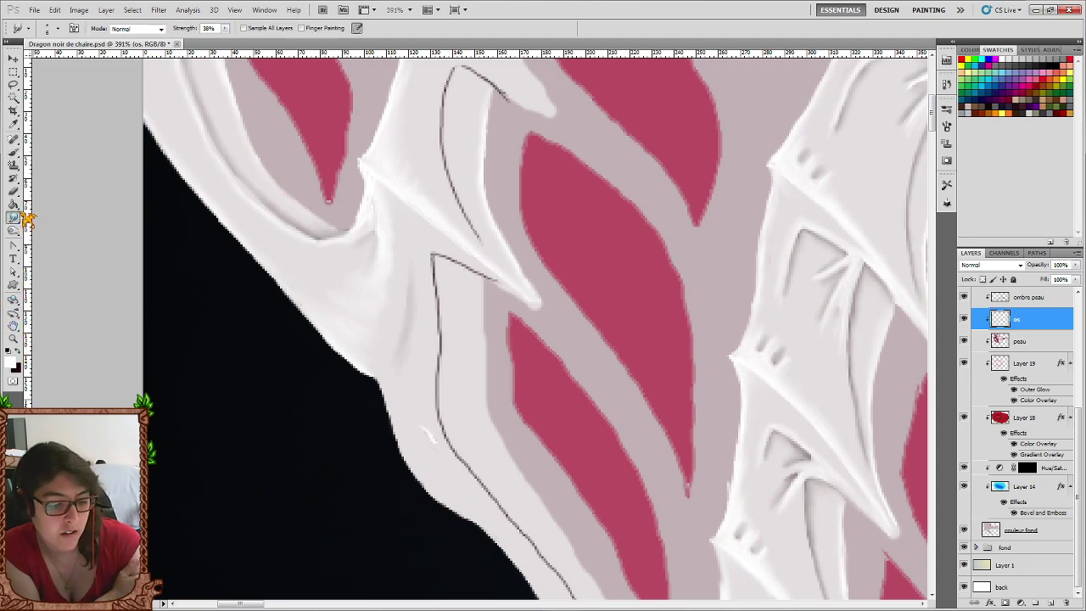
Set the smudge brush tip size to 4 px.
right_click(359, 209)
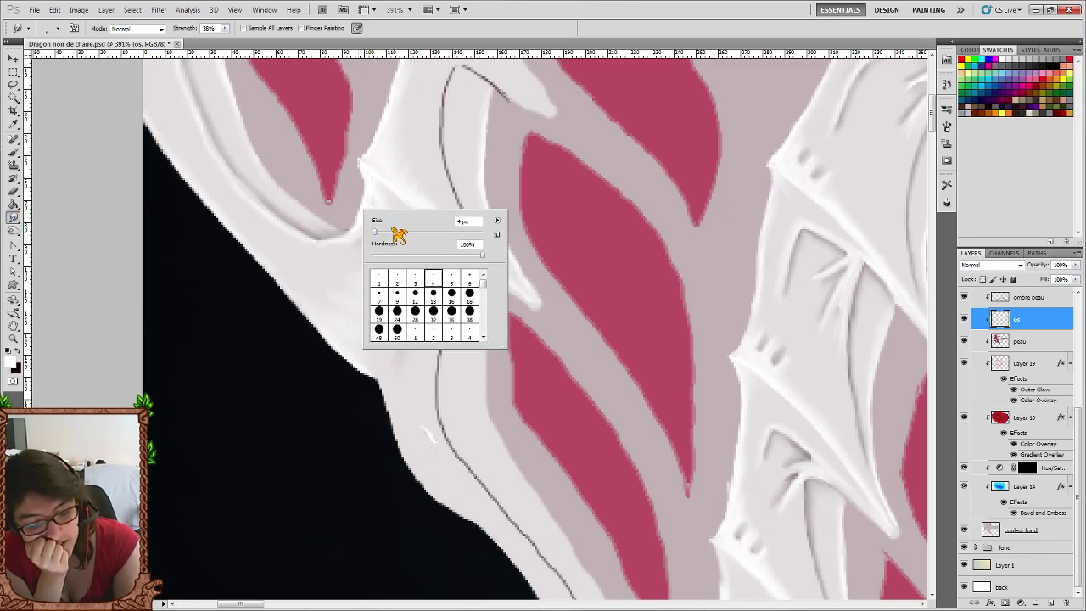
click(367, 184)
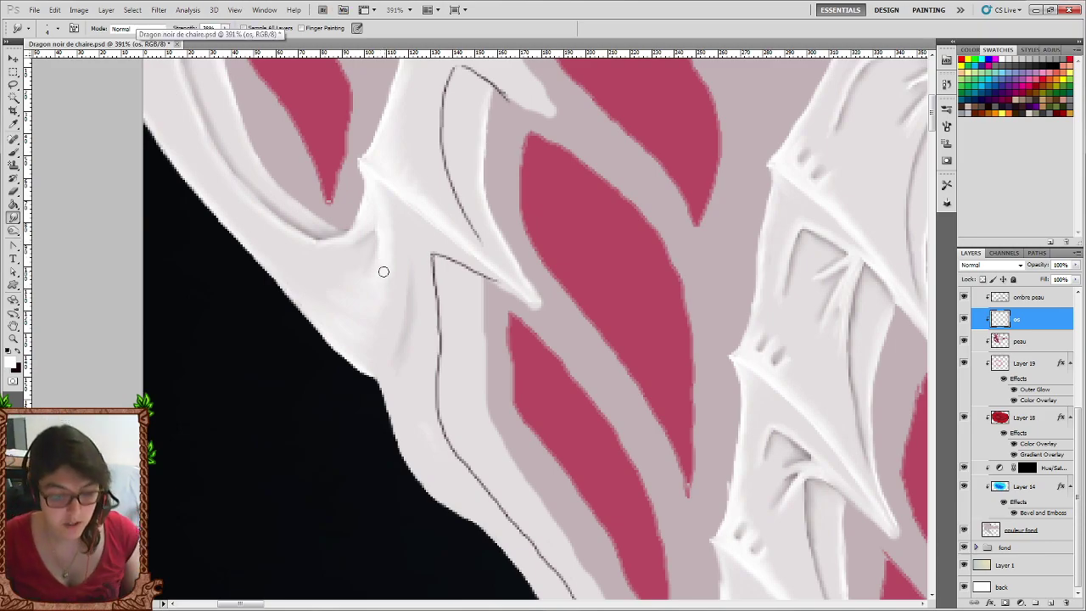
scroll(386, 255, up, 2)
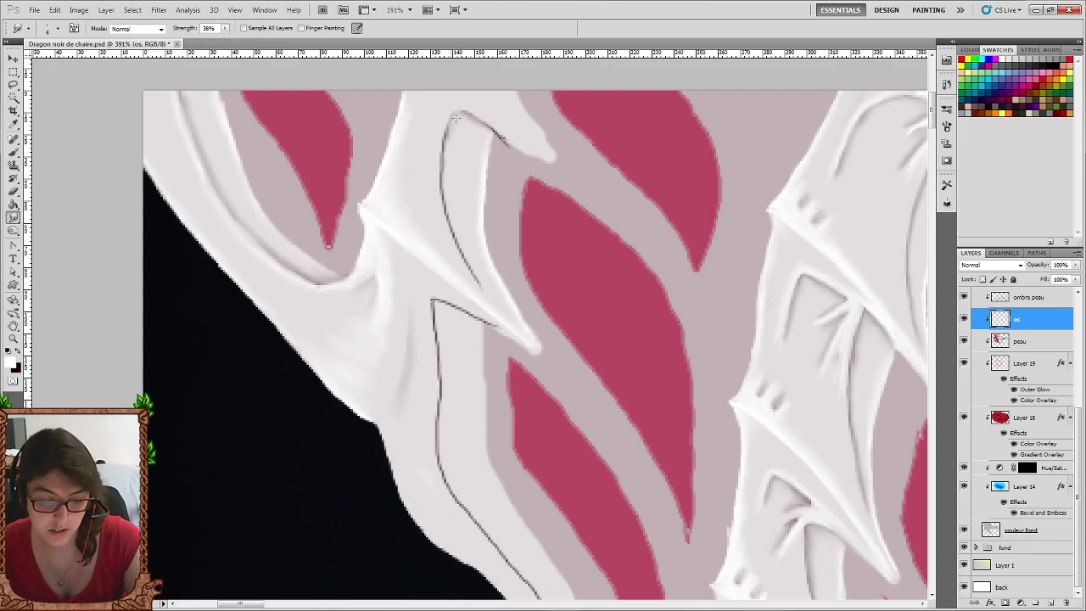
Switch to the Brush with white as the foreground colour.
click(14, 153)
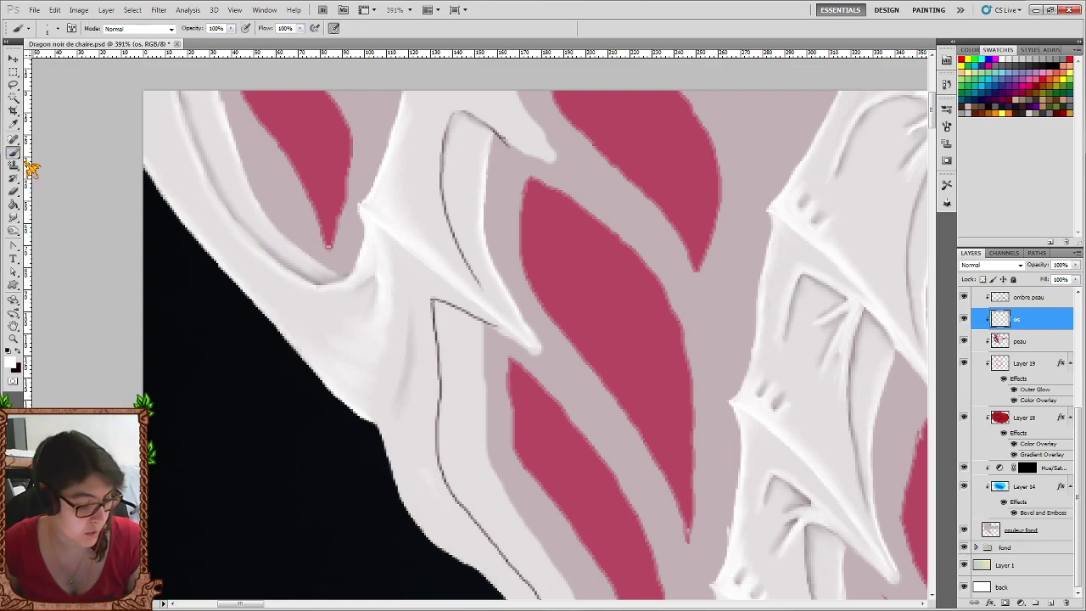
click(20, 358)
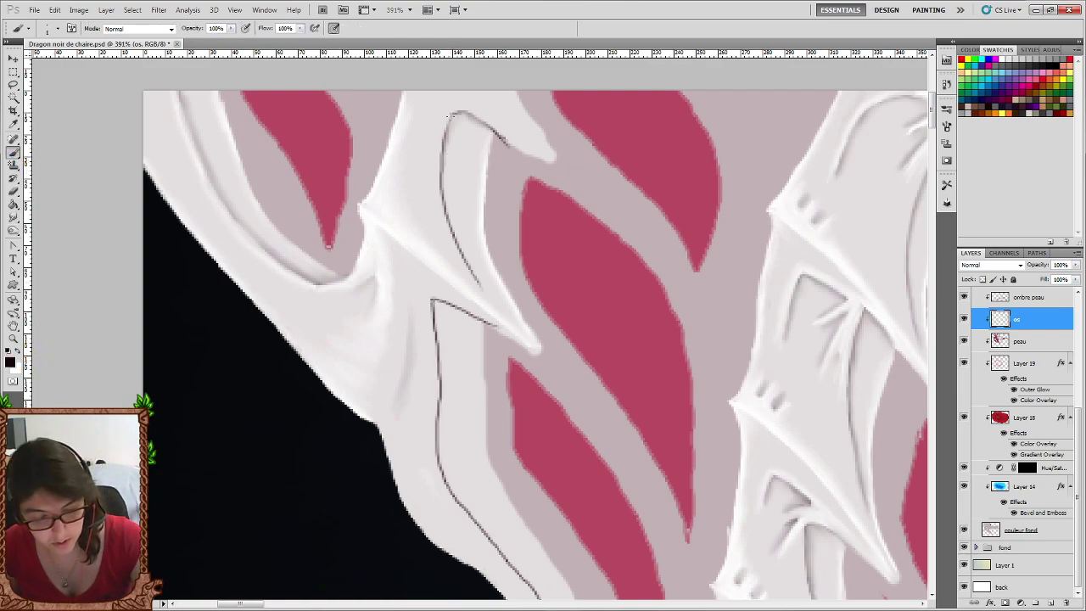
click(14, 218)
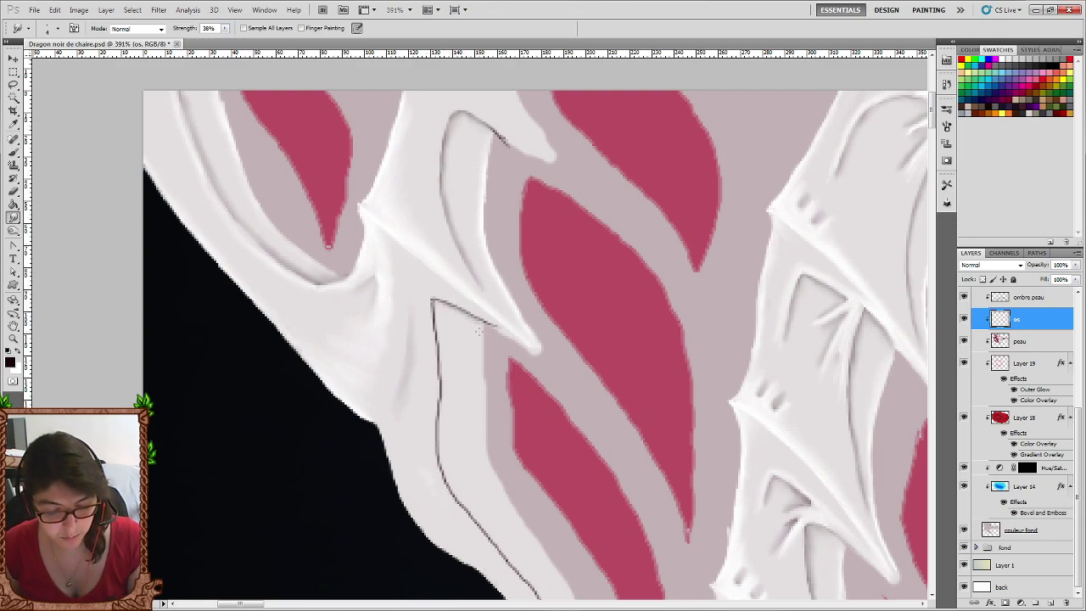
key(b)
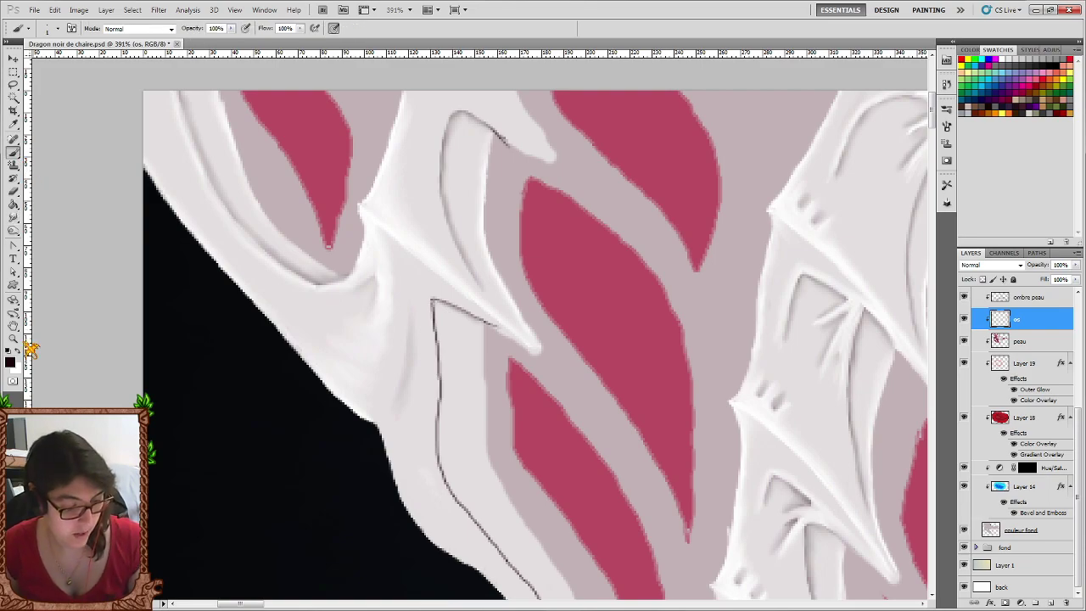
key(x)
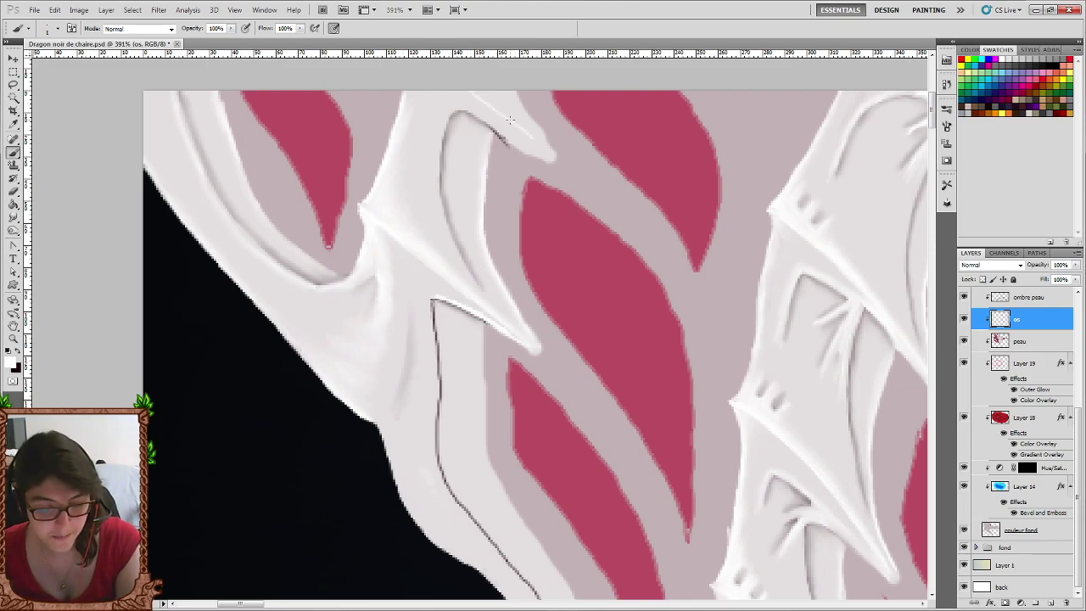
Paint thin white highlight streaks across the top of the bone ridge and down its left edge.
drag(476, 93, 543, 152)
drag(514, 96, 516, 93)
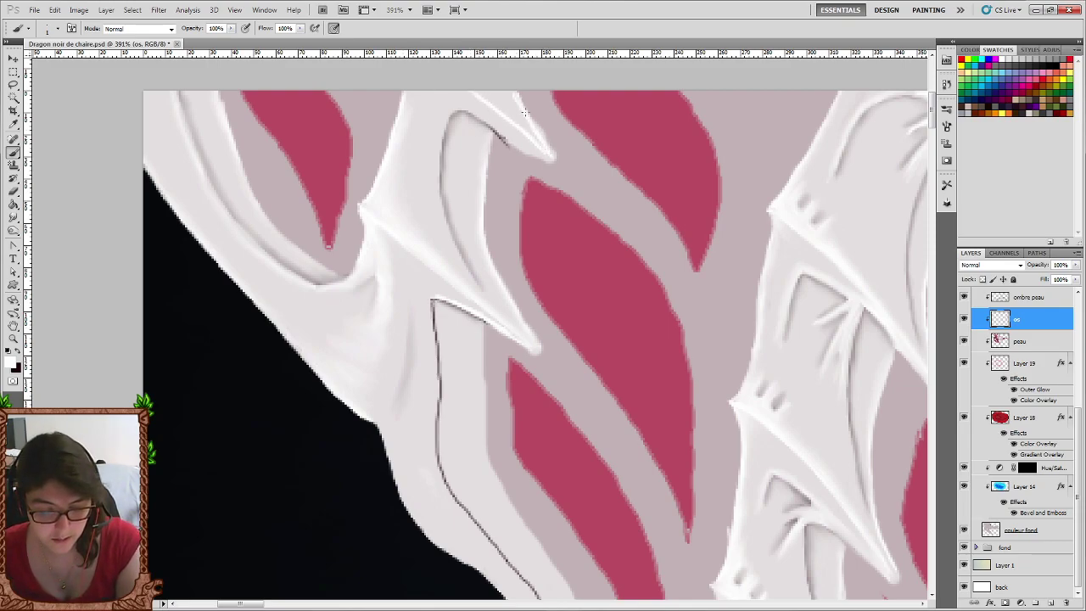
mouse_move(504, 139)
mouse_down()
mouse_move(540, 157)
mouse_move(463, 109)
mouse_up()
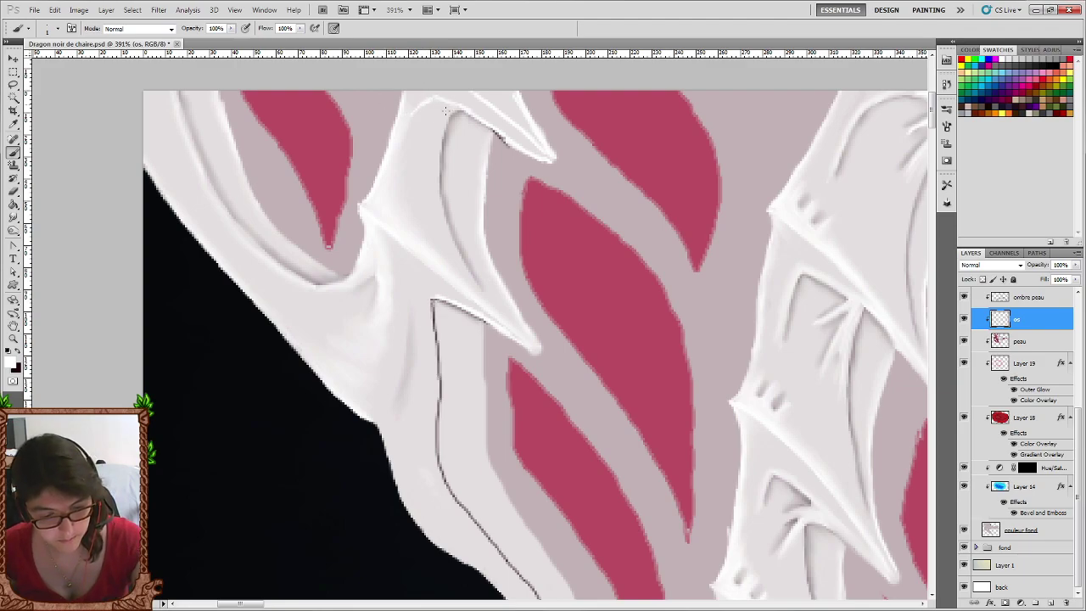
drag(446, 110, 430, 123)
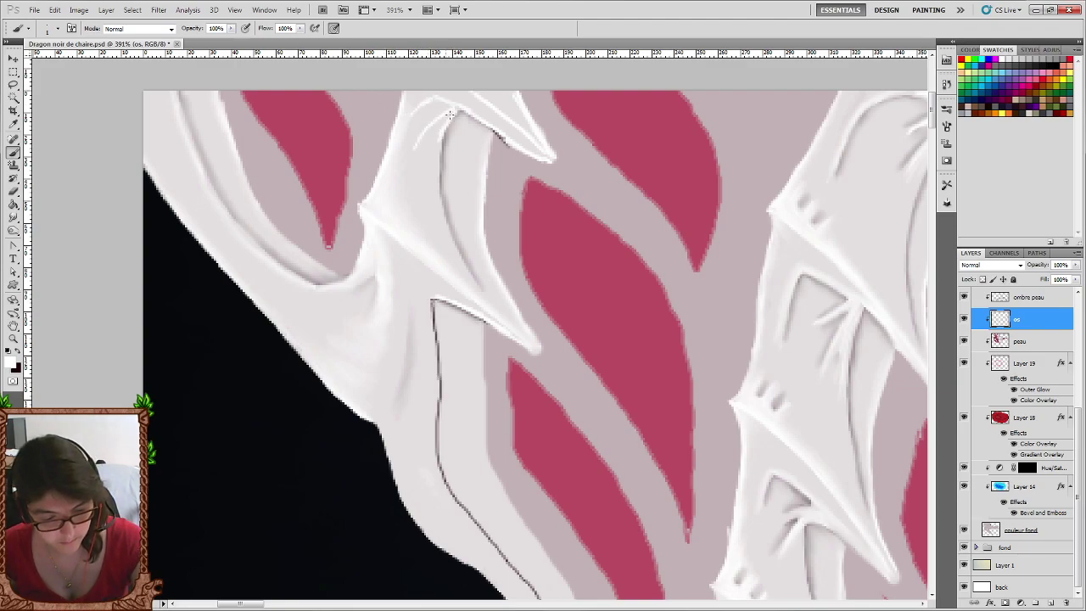
drag(443, 126, 442, 179)
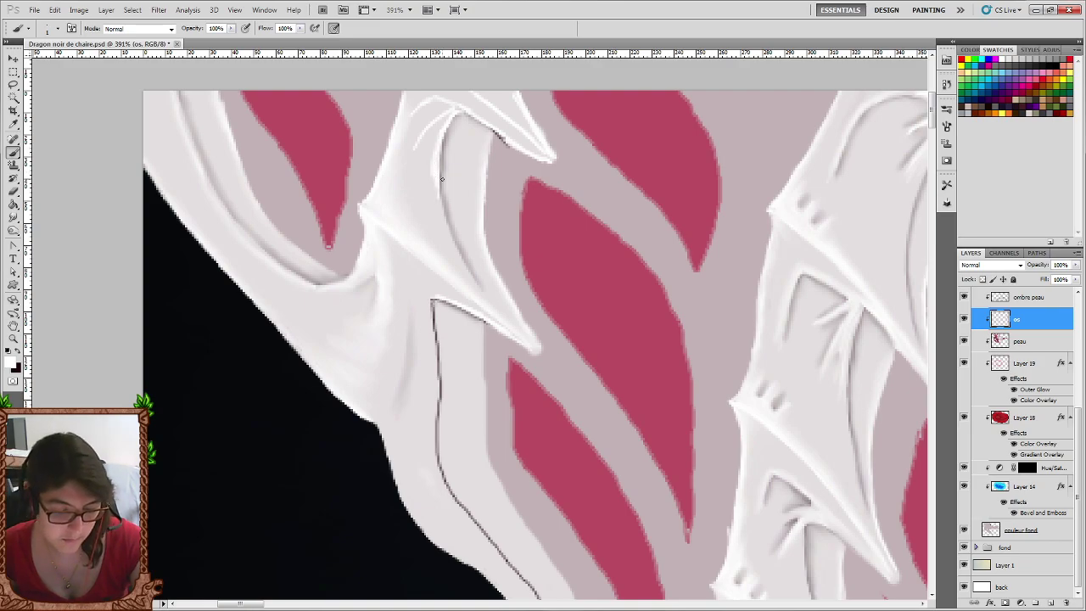
key(r)
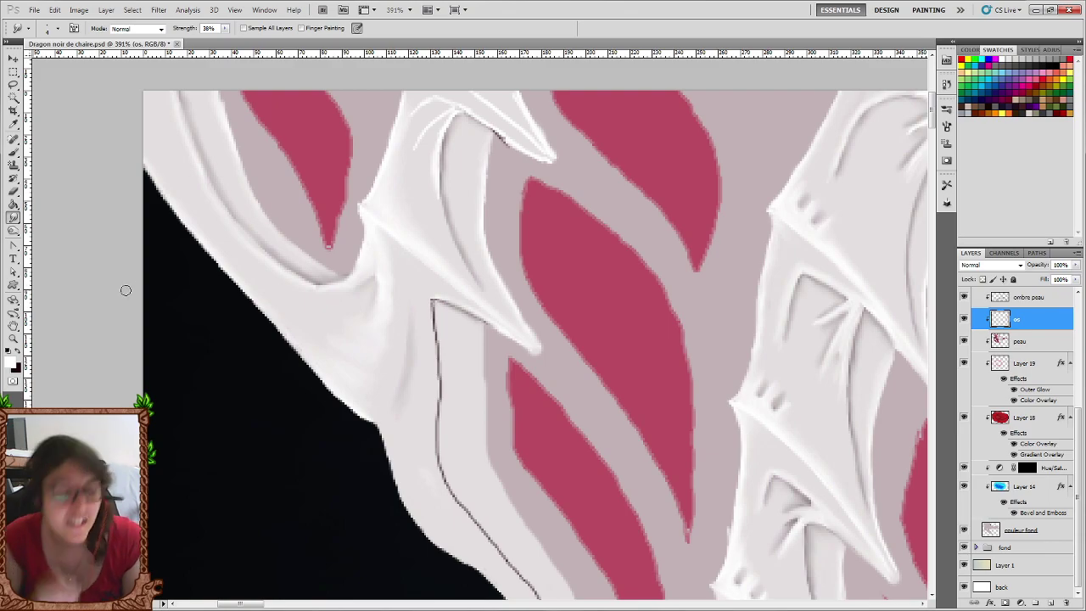
Paint short white hatches at the bone contour's corner and lower edge, ready for smudging.
click(14, 154)
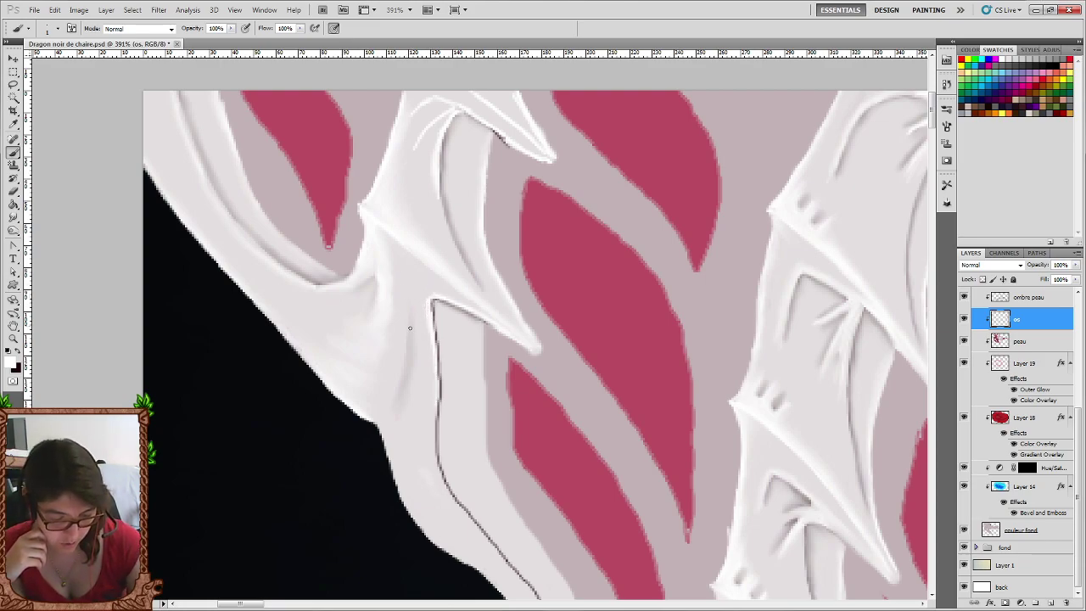
drag(419, 288, 424, 302)
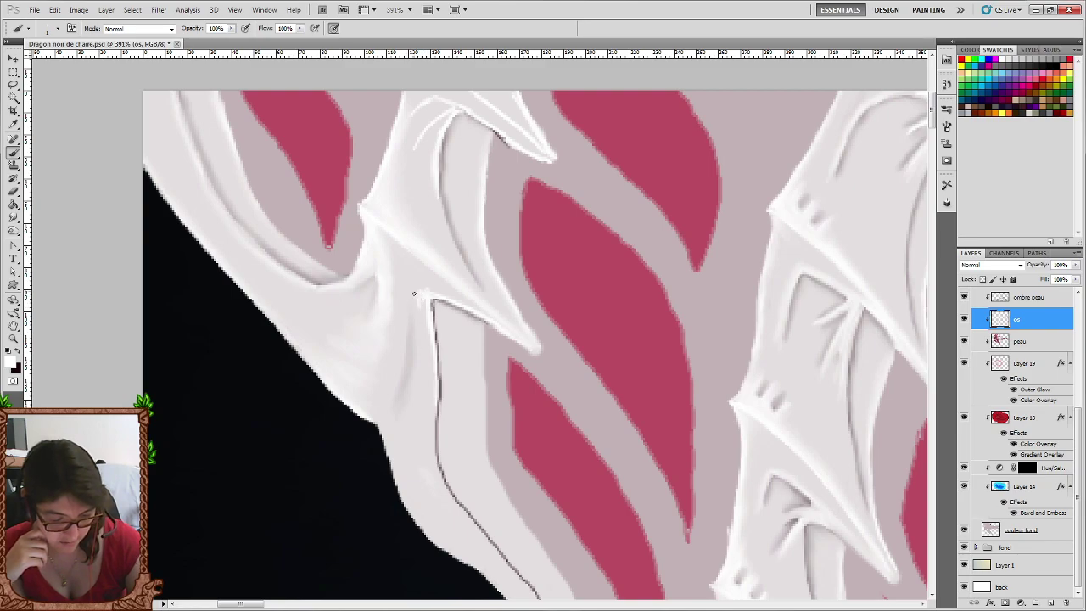
mouse_move(414, 370)
mouse_down()
mouse_move(397, 437)
mouse_move(410, 506)
mouse_move(413, 402)
mouse_up()
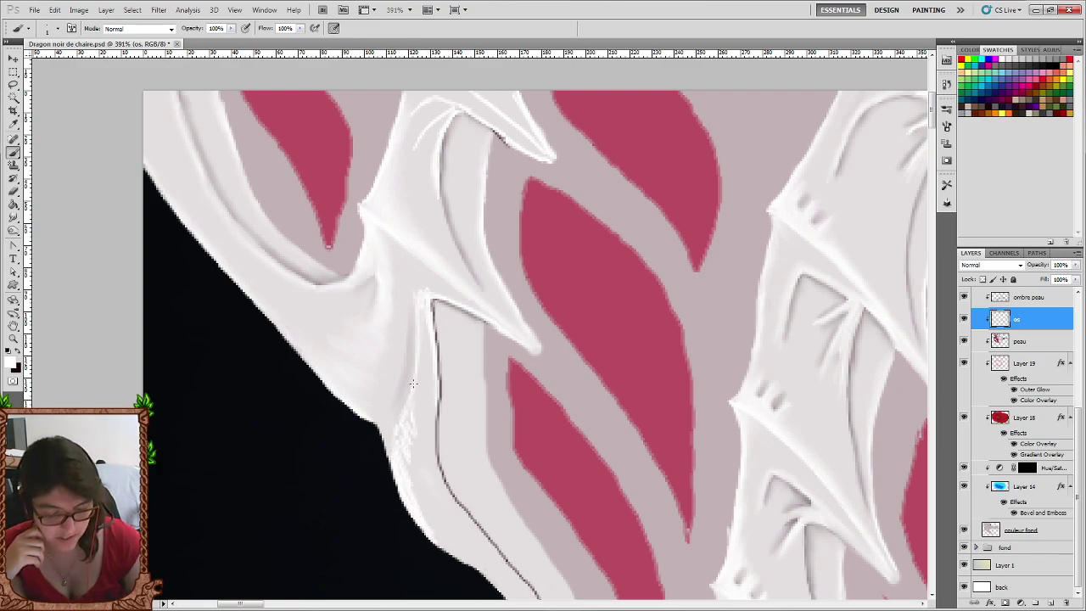
click(14, 217)
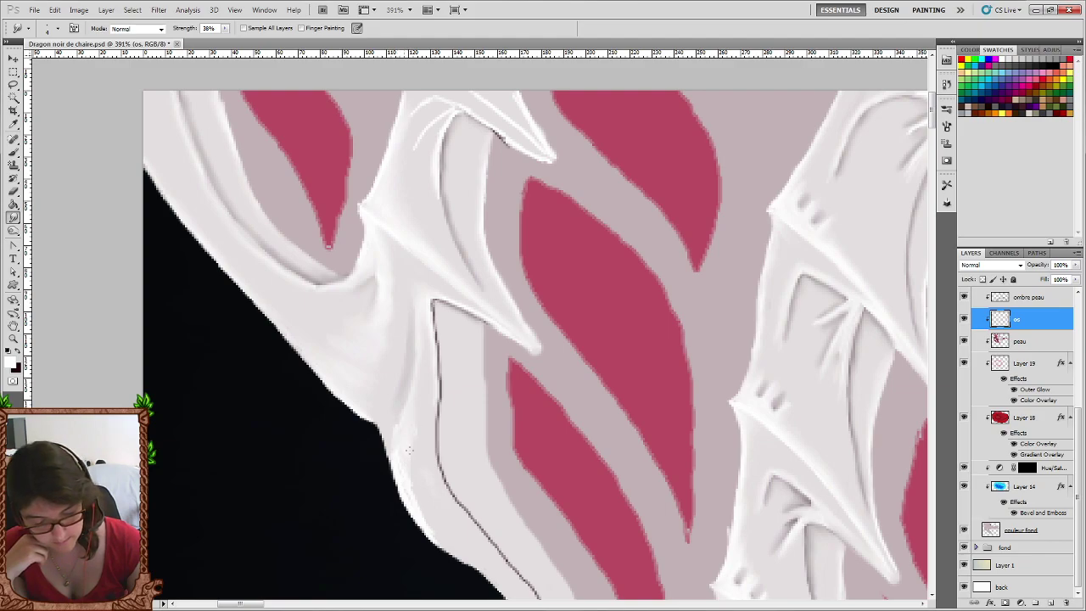
scroll(356, 447, down, 3)
scroll(387, 404, down, 2)
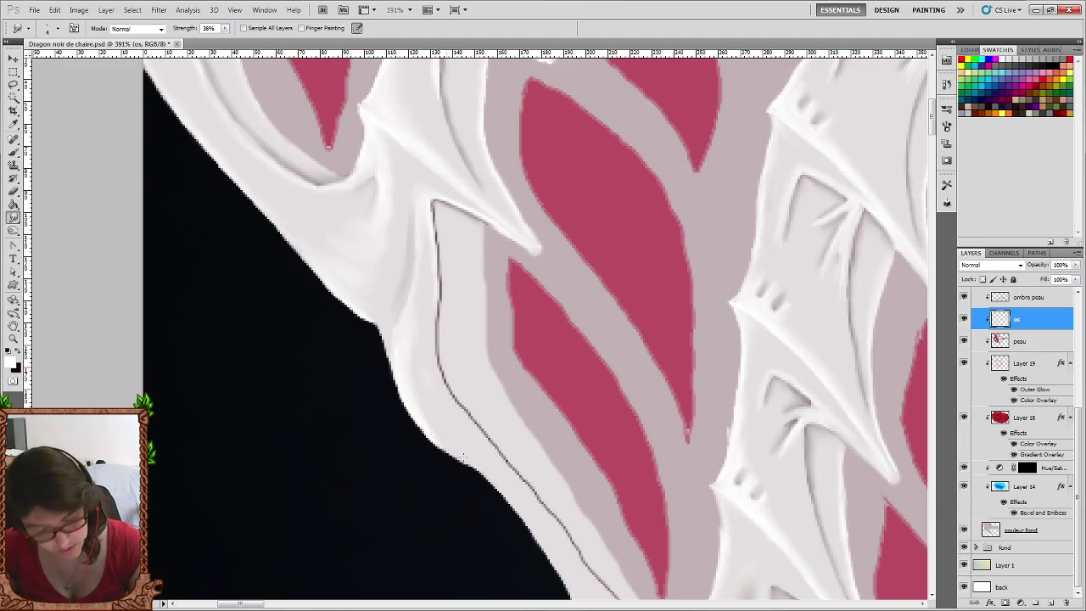
Smudge and lighten the dark outline along the bone and further down the edge.
scroll(464, 458, up, 1)
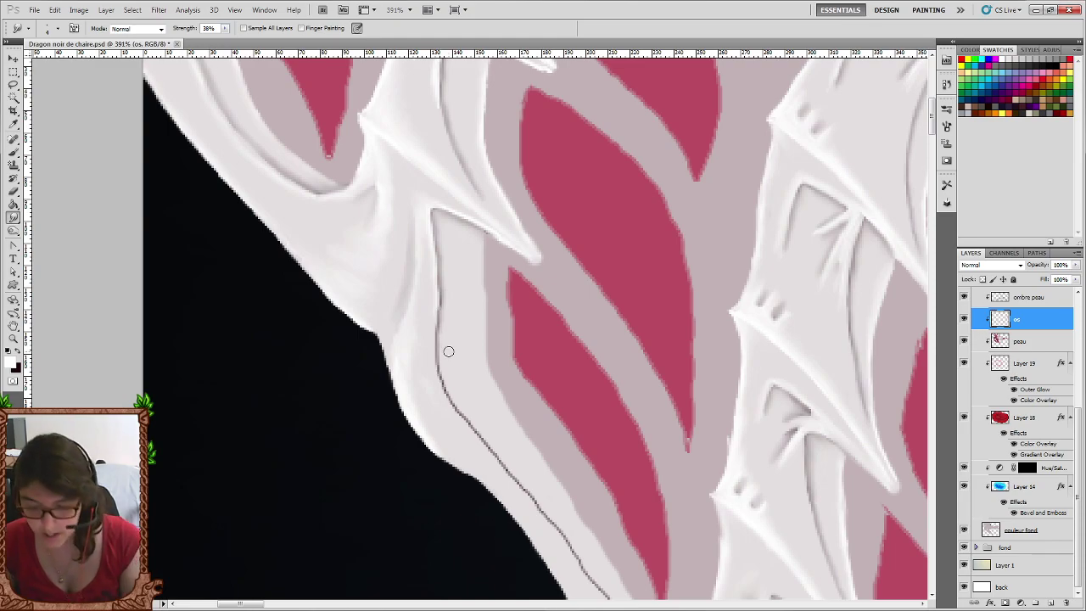
scroll(439, 314, down, 1)
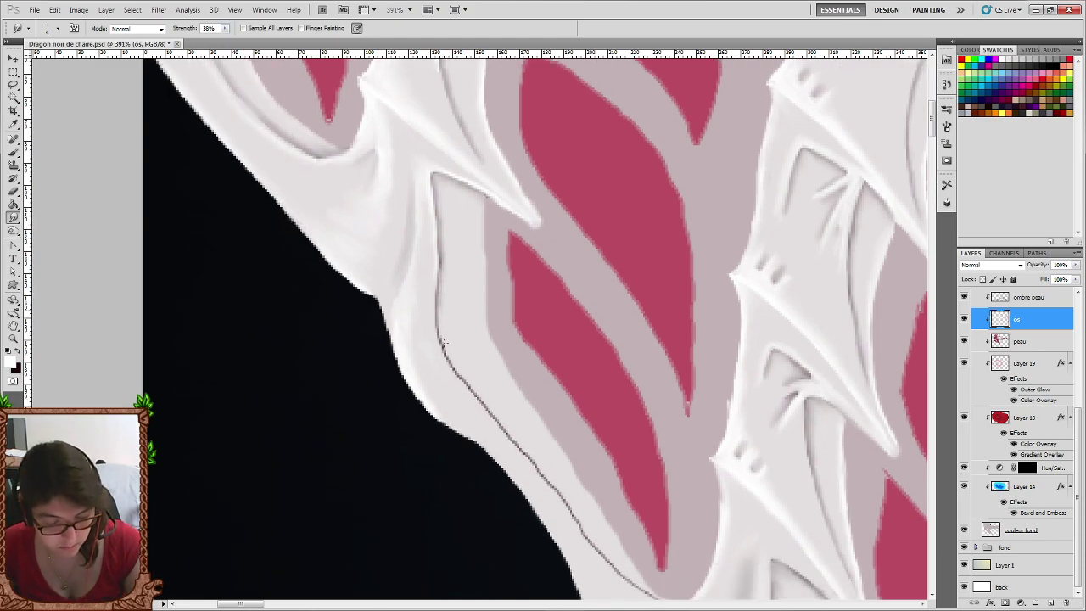
drag(455, 367, 543, 475)
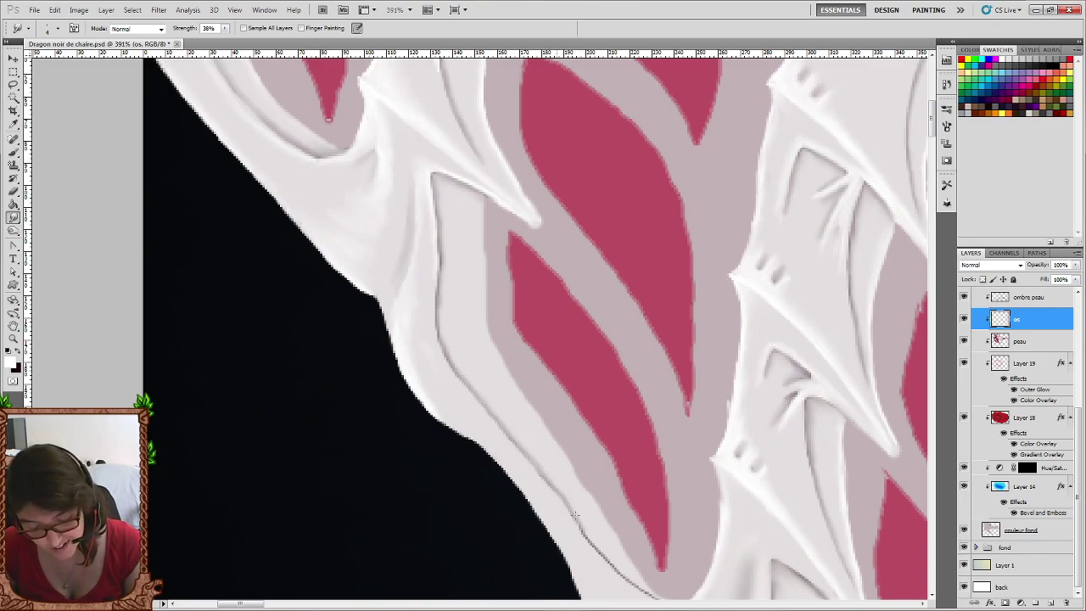
scroll(577, 509, down, 2)
scroll(586, 475, down, 2)
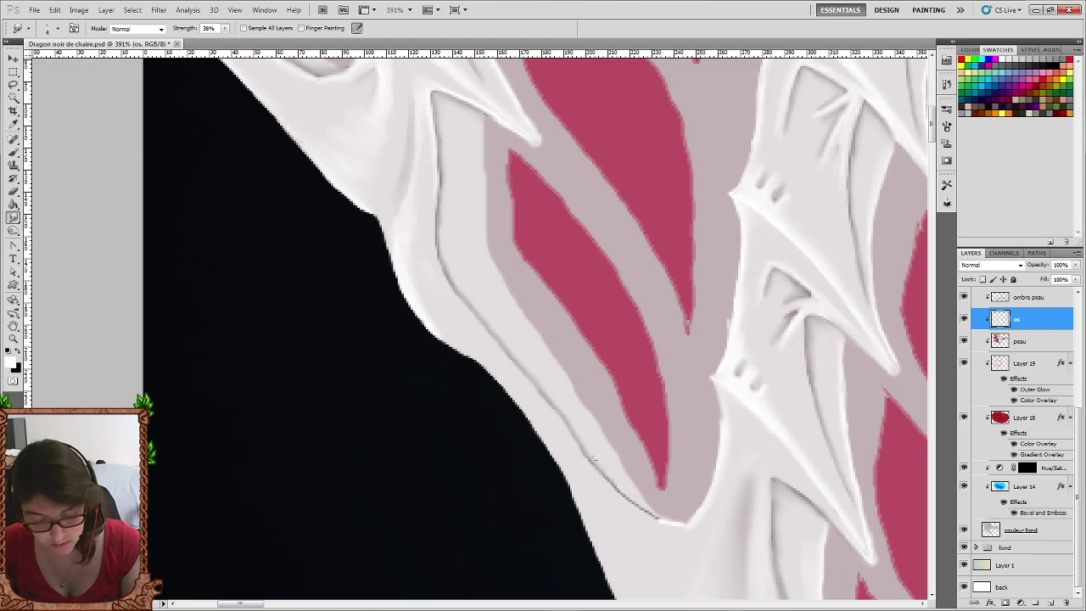
drag(594, 461, 618, 485)
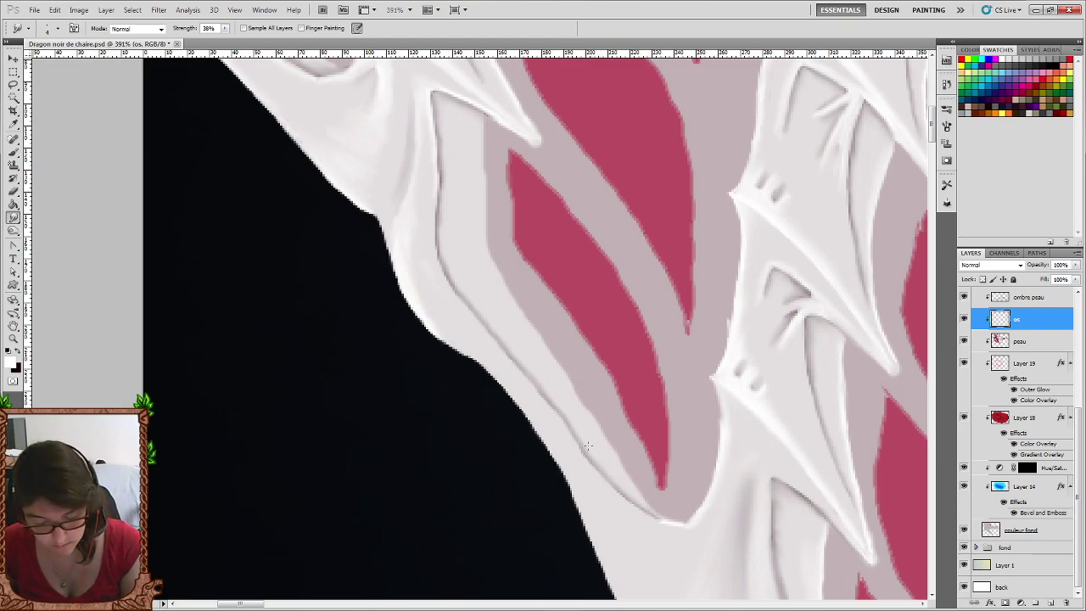
scroll(551, 369, up, 1)
Brush thin light highlight strokes down the bone edge against the black background.
click(15, 154)
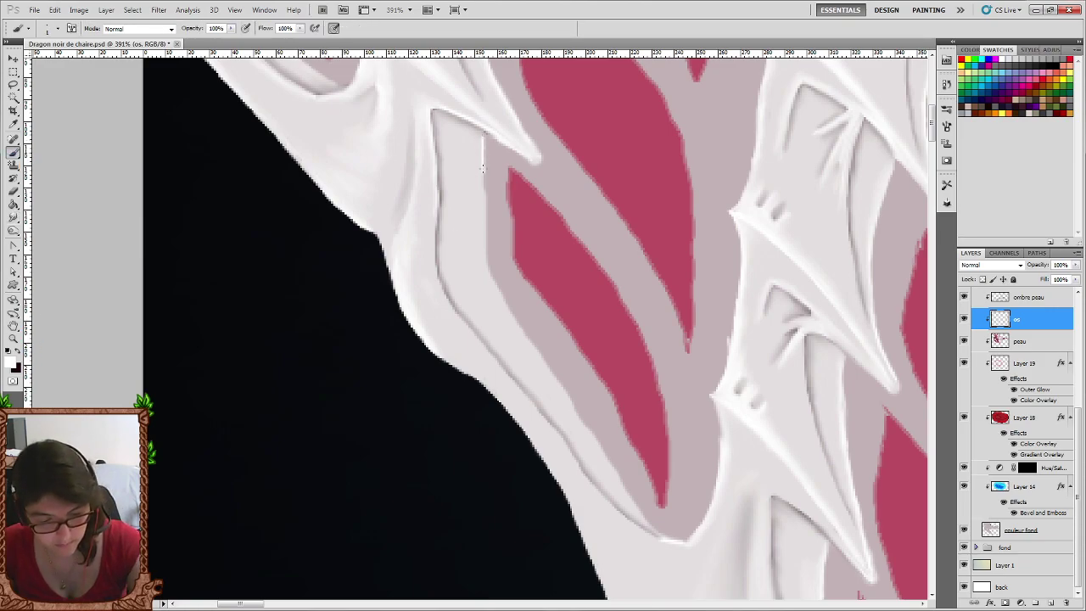
mouse_move(482, 168)
mouse_down()
mouse_move(485, 256)
mouse_move(502, 305)
mouse_move(586, 431)
mouse_up()
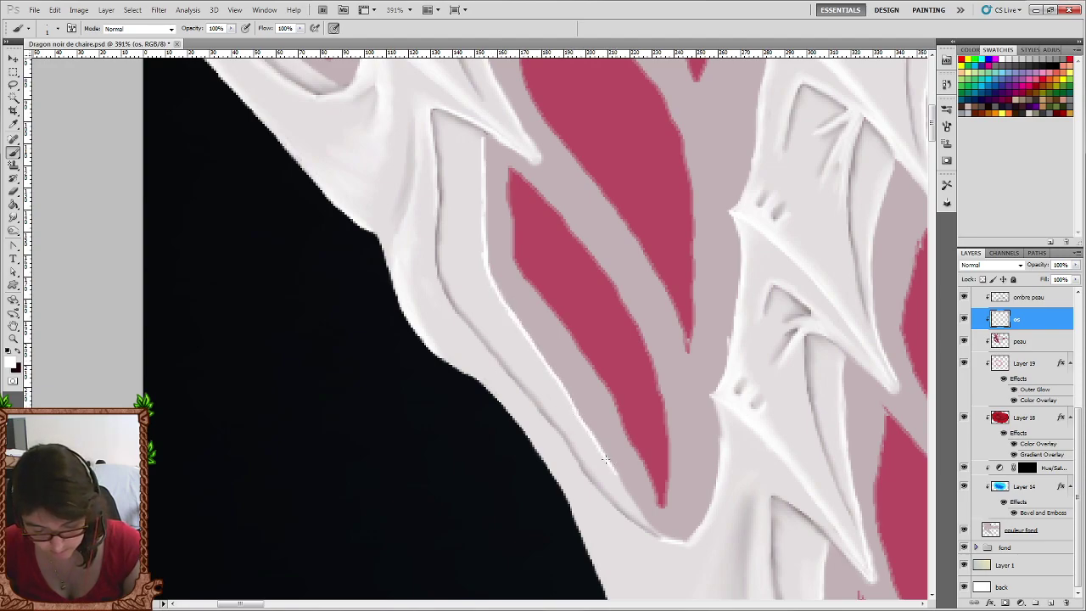
mouse_move(628, 497)
mouse_down()
mouse_move(658, 534)
mouse_move(643, 535)
mouse_move(662, 541)
mouse_up()
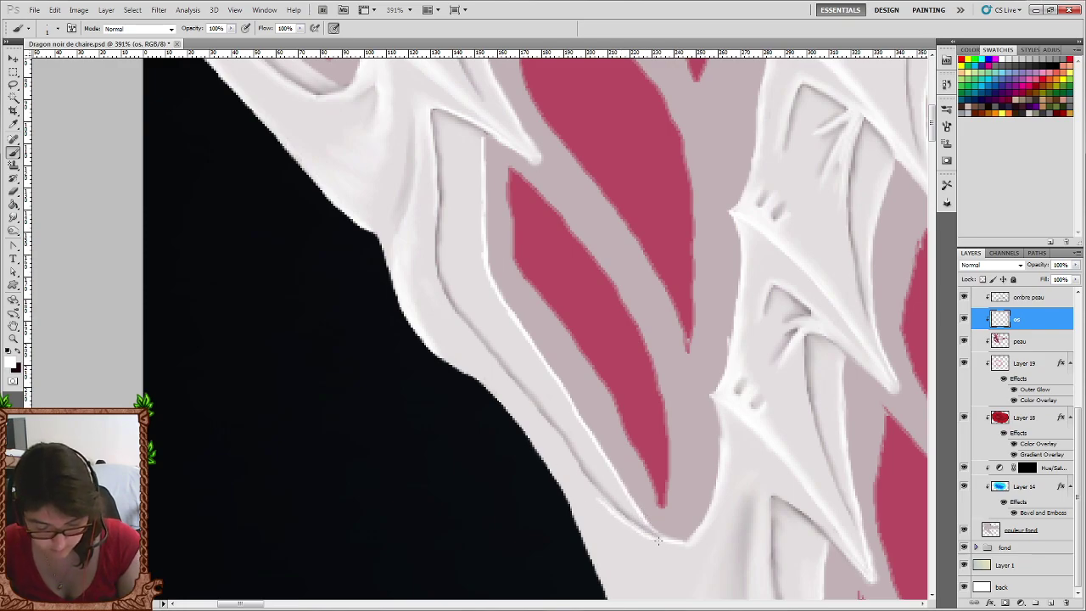
scroll(630, 509, down, 2)
scroll(630, 507, down, 2)
mouse_move(679, 411)
mouse_down()
mouse_move(643, 402)
mouse_move(679, 452)
mouse_up()
Hatch more thin white highlight strokes along the lower bone's dark edge.
drag(606, 423, 663, 495)
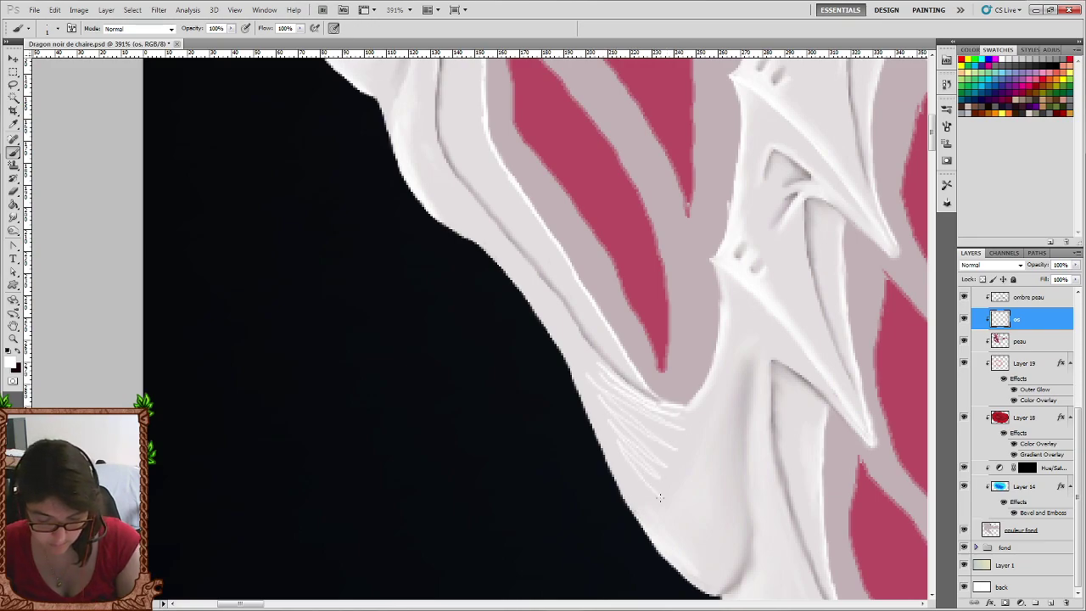
mouse_move(620, 463)
mouse_down()
mouse_move(646, 516)
mouse_move(621, 472)
mouse_up()
drag(594, 411, 616, 440)
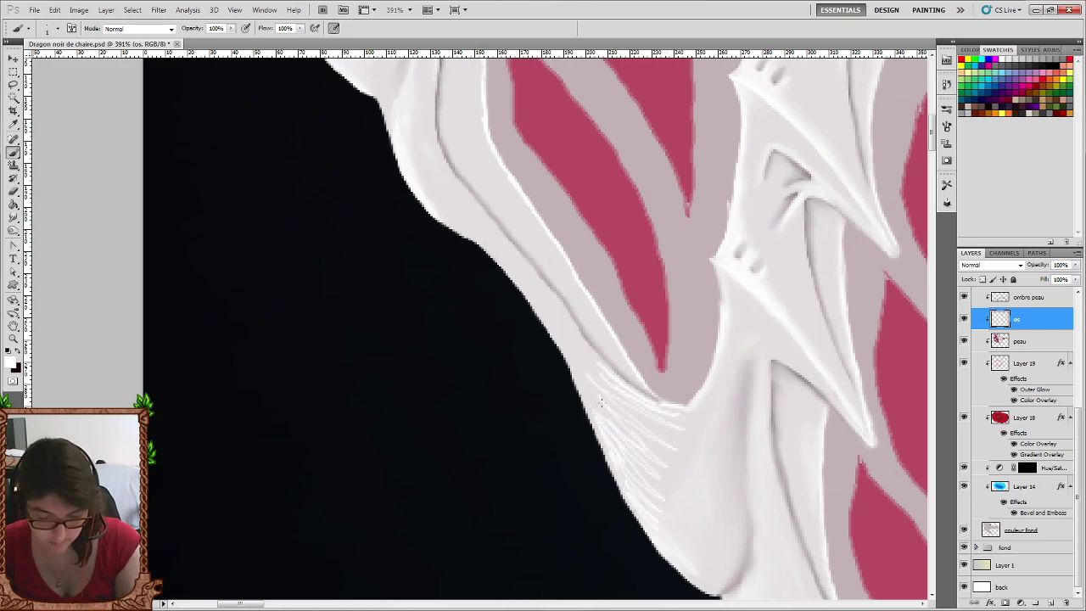
mouse_move(604, 390)
mouse_down()
mouse_move(689, 419)
mouse_move(658, 484)
mouse_move(670, 536)
mouse_move(712, 567)
mouse_move(703, 574)
mouse_move(679, 518)
mouse_move(721, 518)
mouse_move(724, 471)
mouse_move(724, 539)
mouse_up()
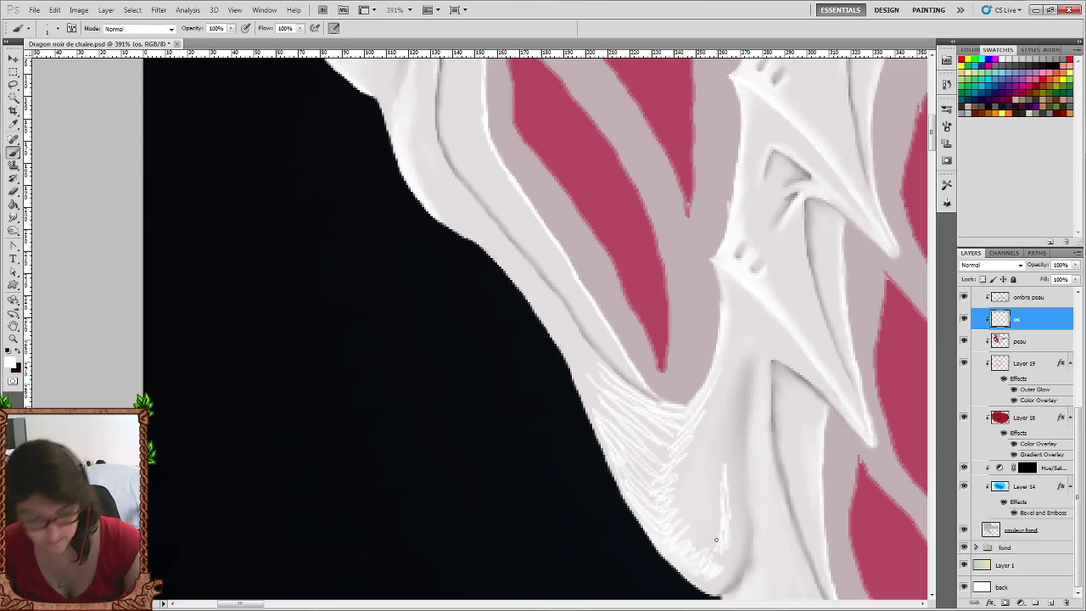
scroll(543, 388, up, 2)
mouse_move(588, 436)
mouse_down()
mouse_move(566, 377)
mouse_move(479, 280)
mouse_up()
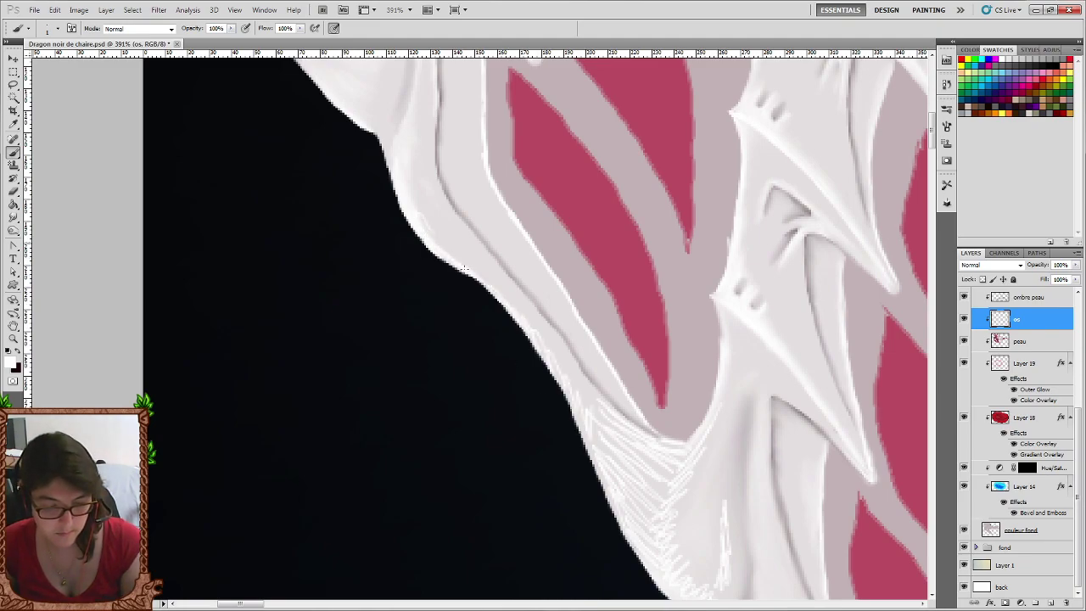
Smudge the bone edge with a small 6 px, 38% strength smudge brush.
click(14, 218)
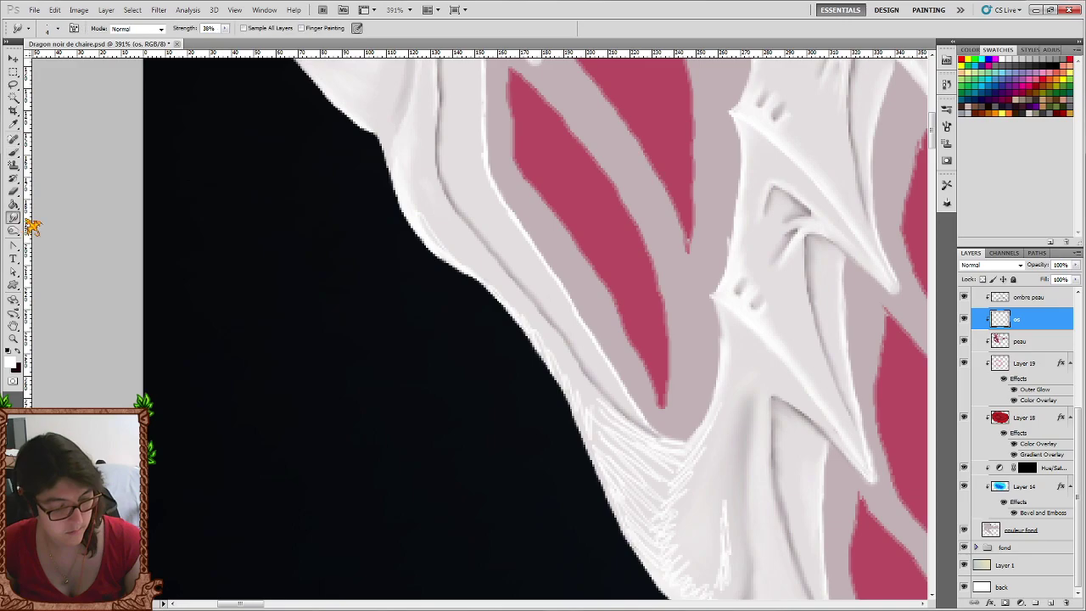
right_click(483, 272)
click(465, 270)
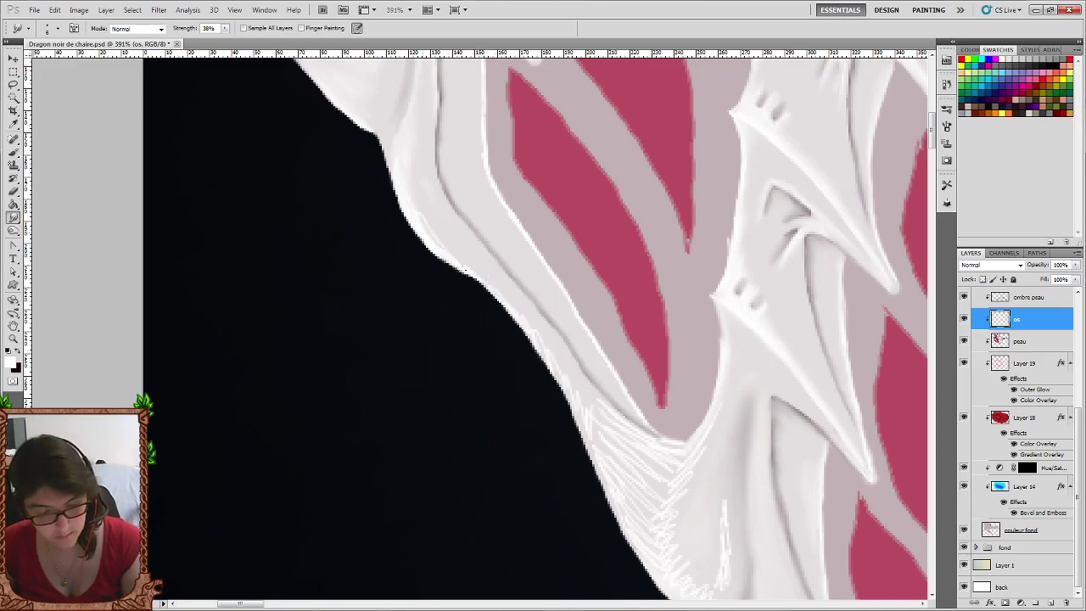
drag(453, 256, 562, 377)
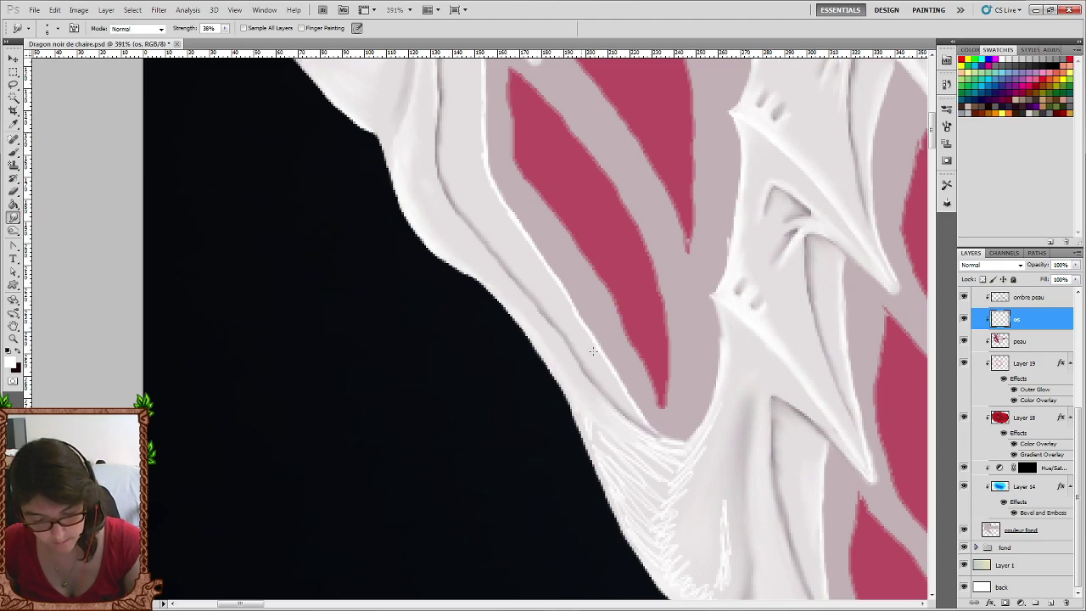
right_click(562, 294)
click(564, 303)
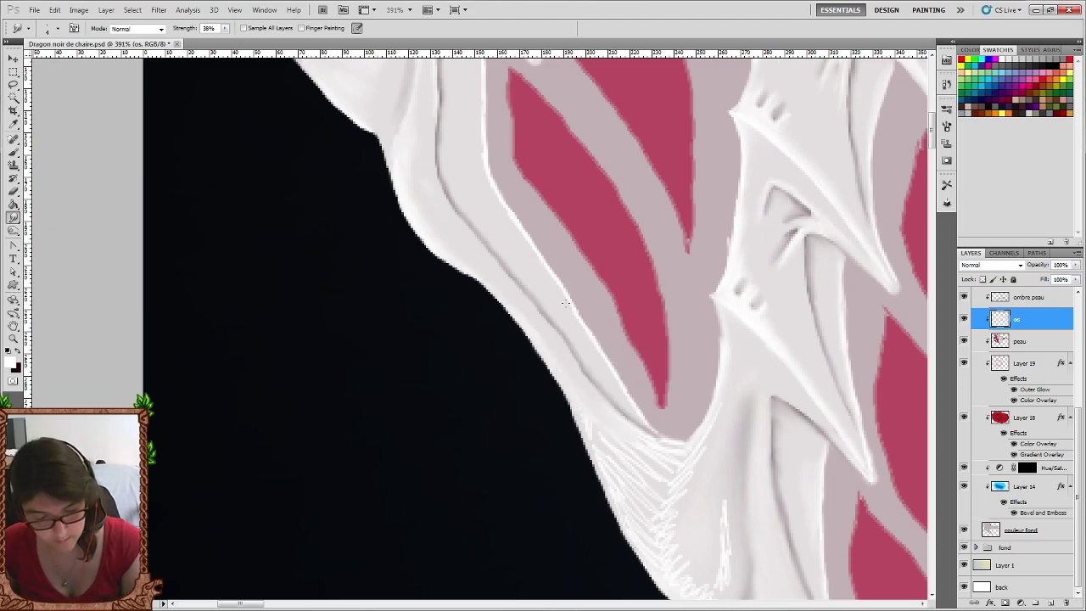
drag(582, 318, 610, 379)
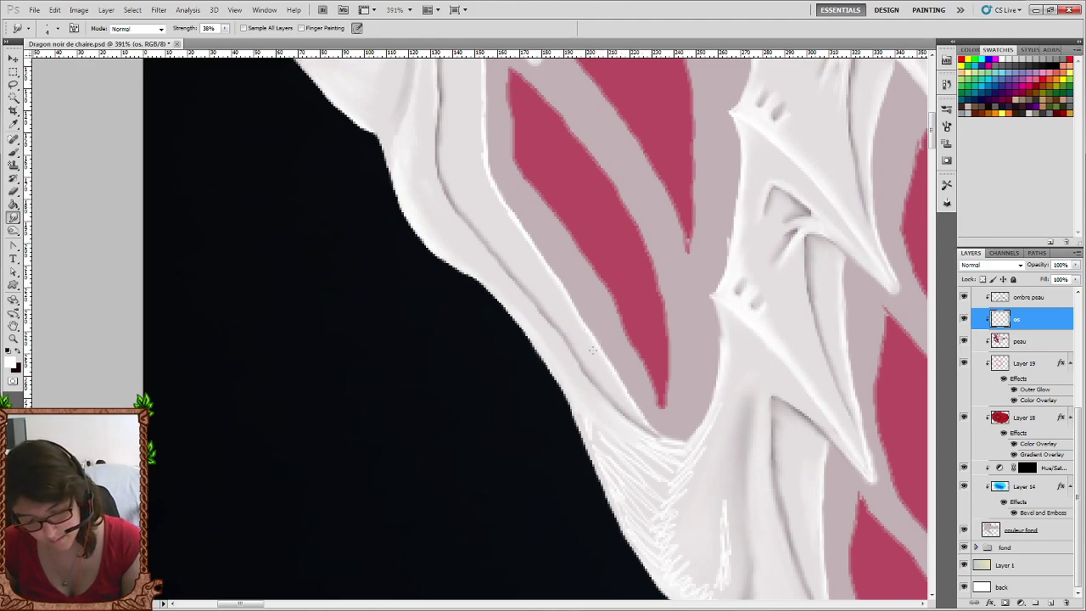
Resize the smudge brush and smooth the streaky hatch marks on the lower edge.
scroll(496, 247, up, 3)
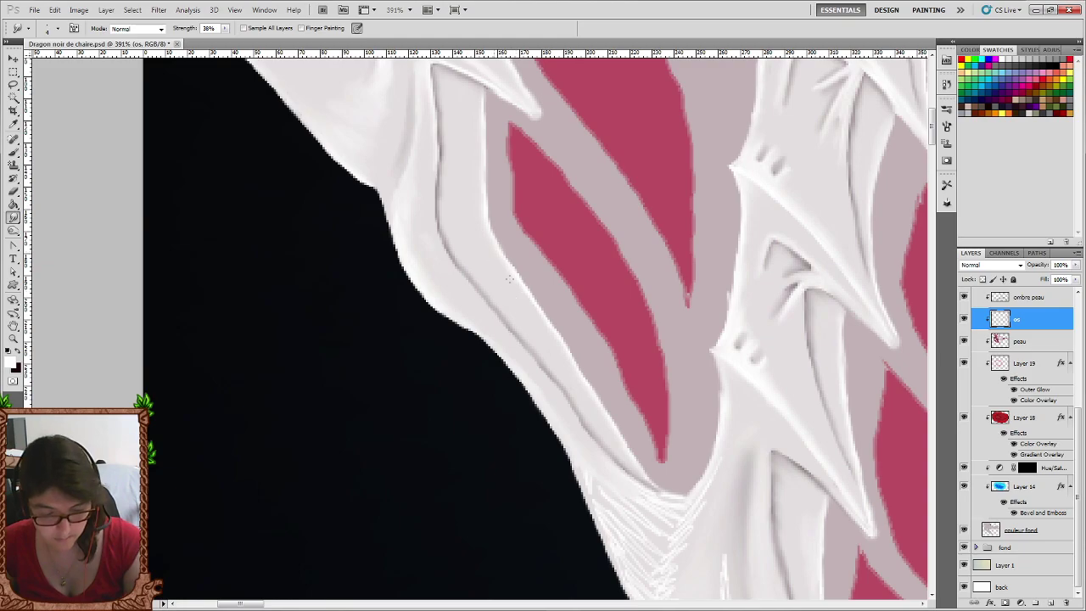
scroll(550, 333, down, 3)
scroll(550, 333, down, 2)
right_click(671, 458)
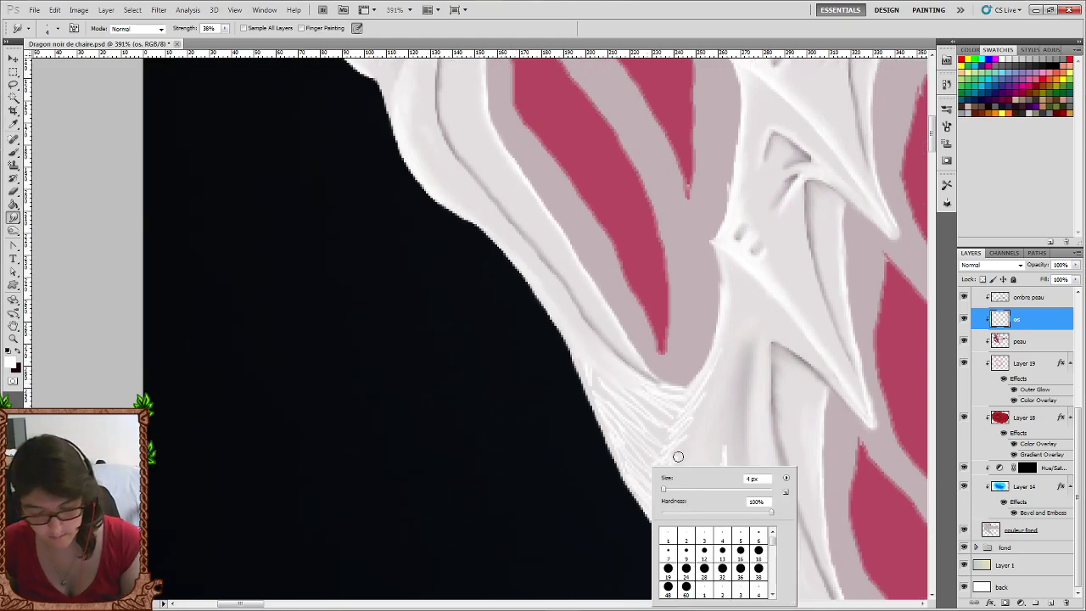
click(689, 421)
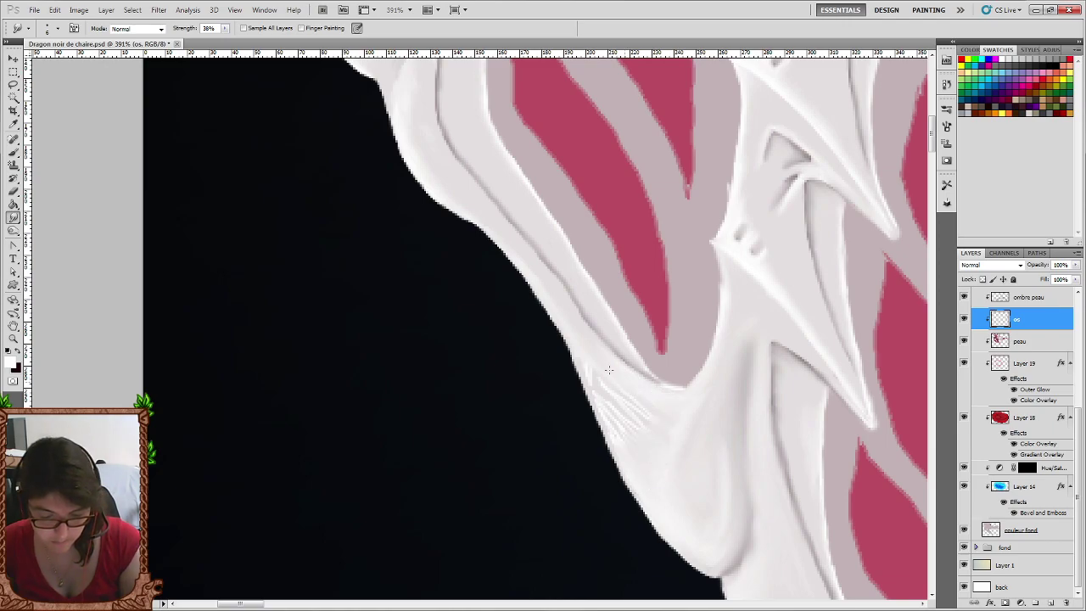
drag(592, 370, 584, 368)
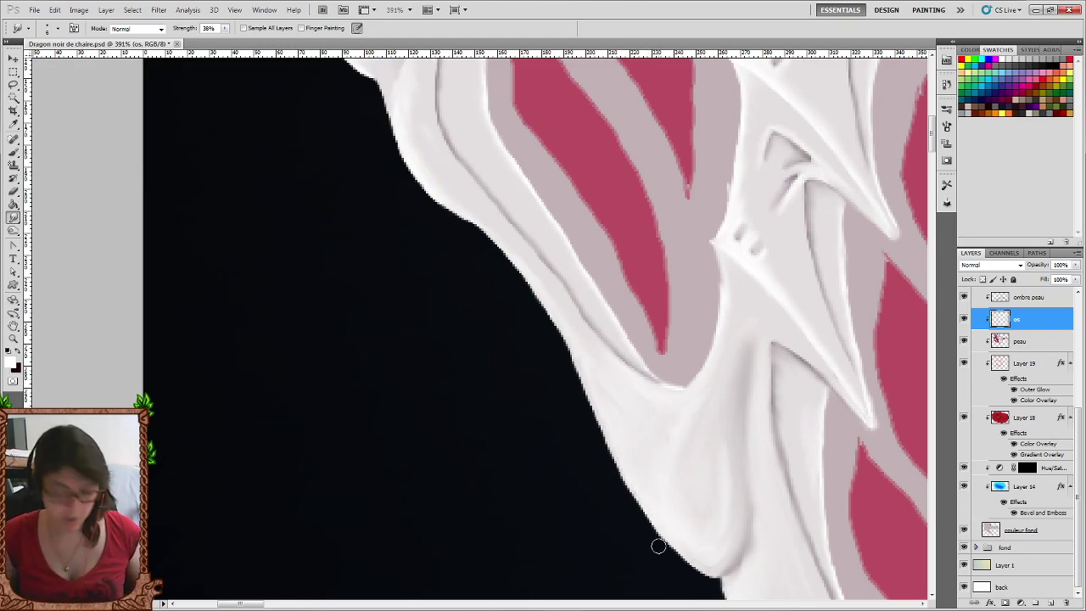
scroll(658, 545, down, 2)
scroll(658, 546, down, 2)
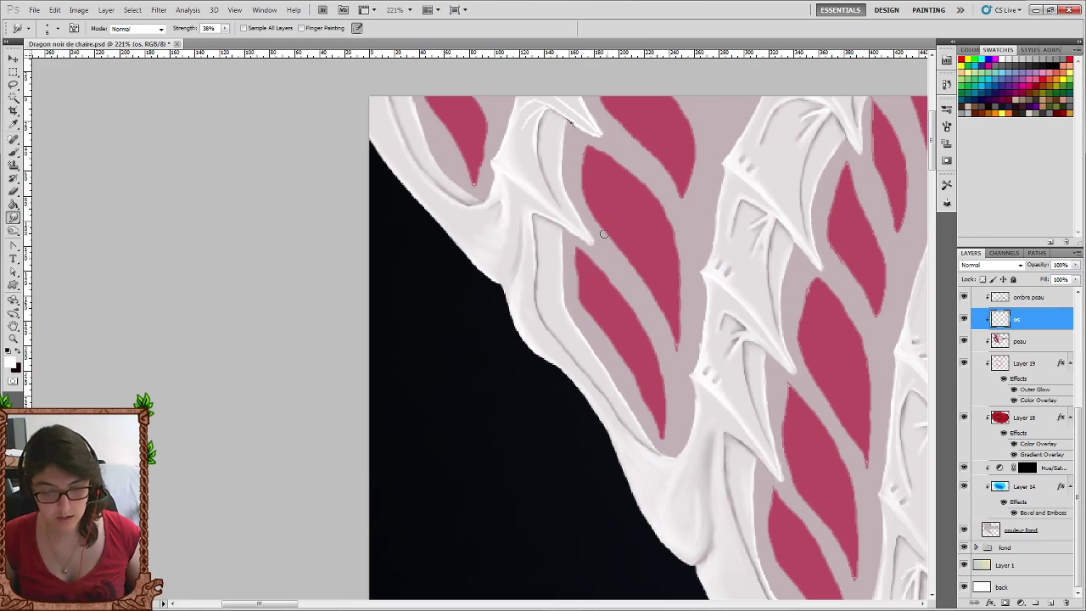
scroll(546, 166, up, 2)
scroll(548, 171, up, 2)
drag(548, 171, 556, 244)
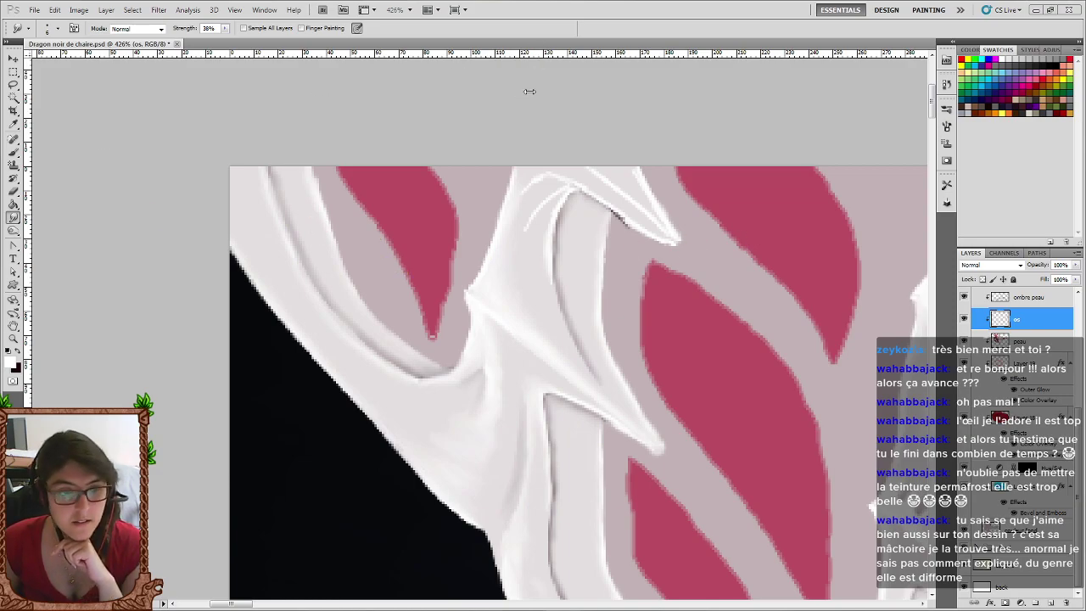
scroll(645, 124, down, 1)
scroll(694, 128, down, 2)
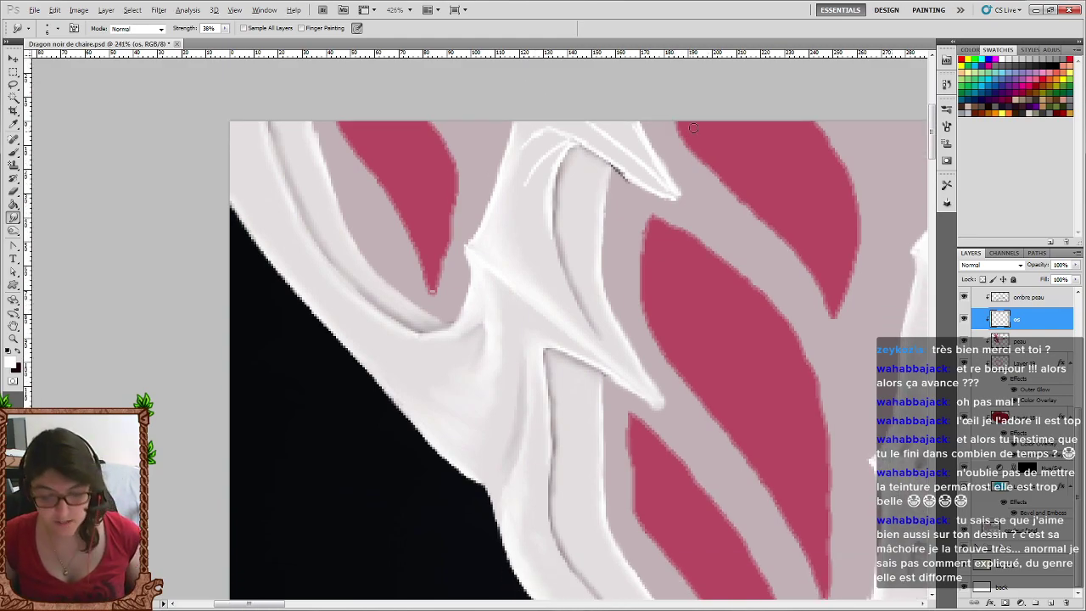
scroll(693, 127, down, 5)
scroll(721, 153, down, 1)
scroll(763, 187, down, 2)
scroll(792, 212, down, 1)
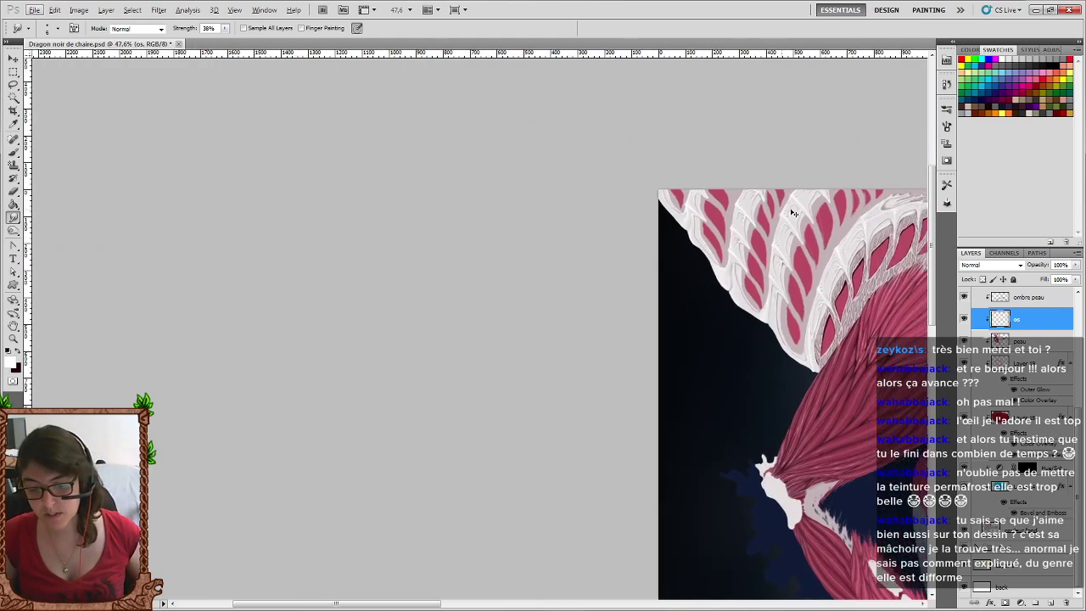
drag(425, 604, 575, 604)
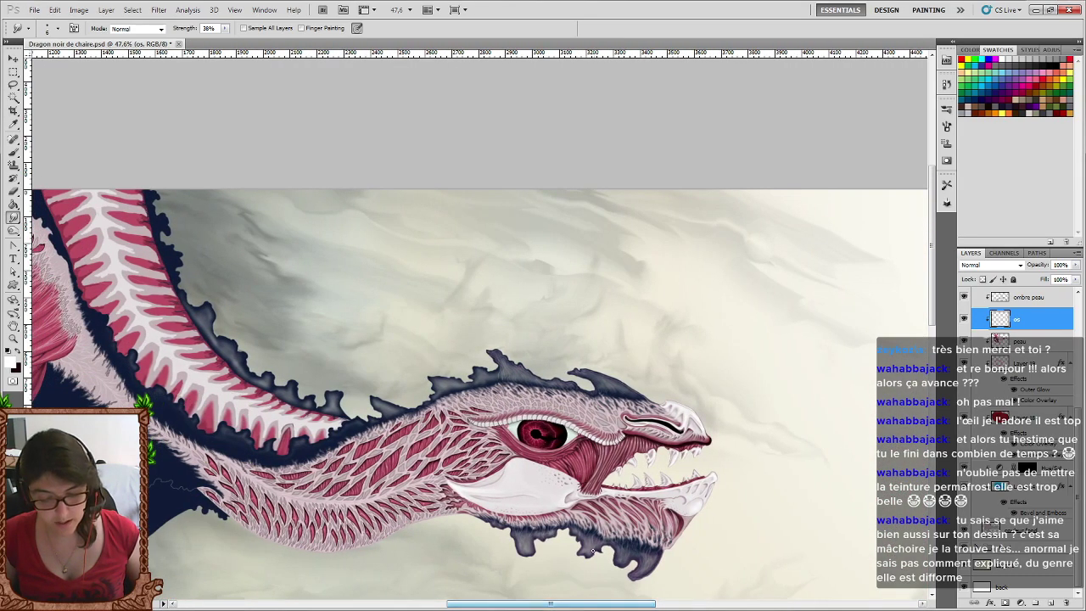
scroll(592, 549, up, 1)
scroll(592, 547, up, 1)
scroll(591, 535, down, 1)
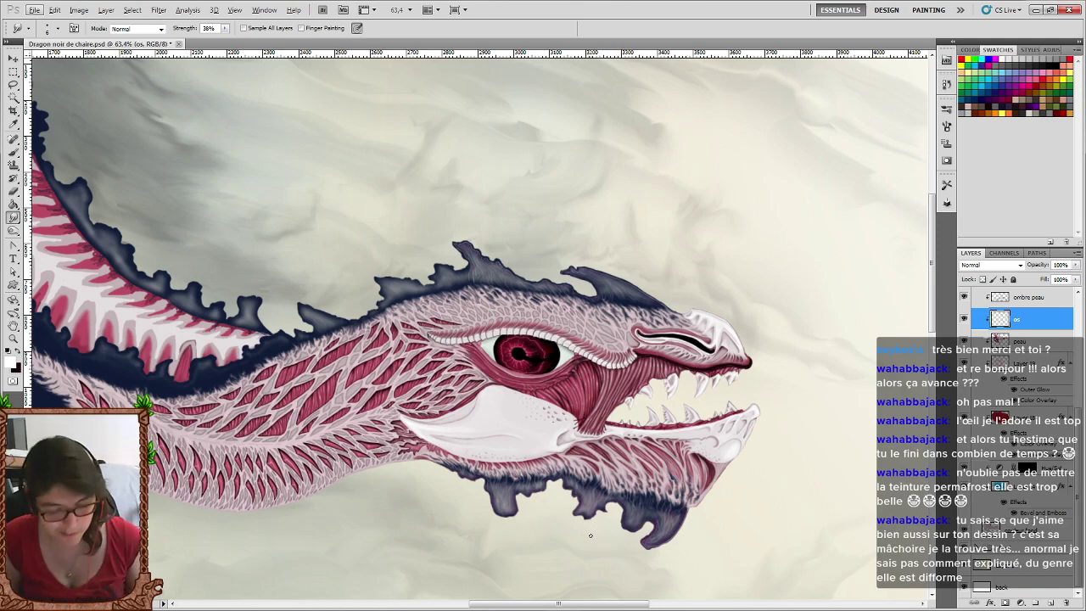
scroll(761, 526, left, 2)
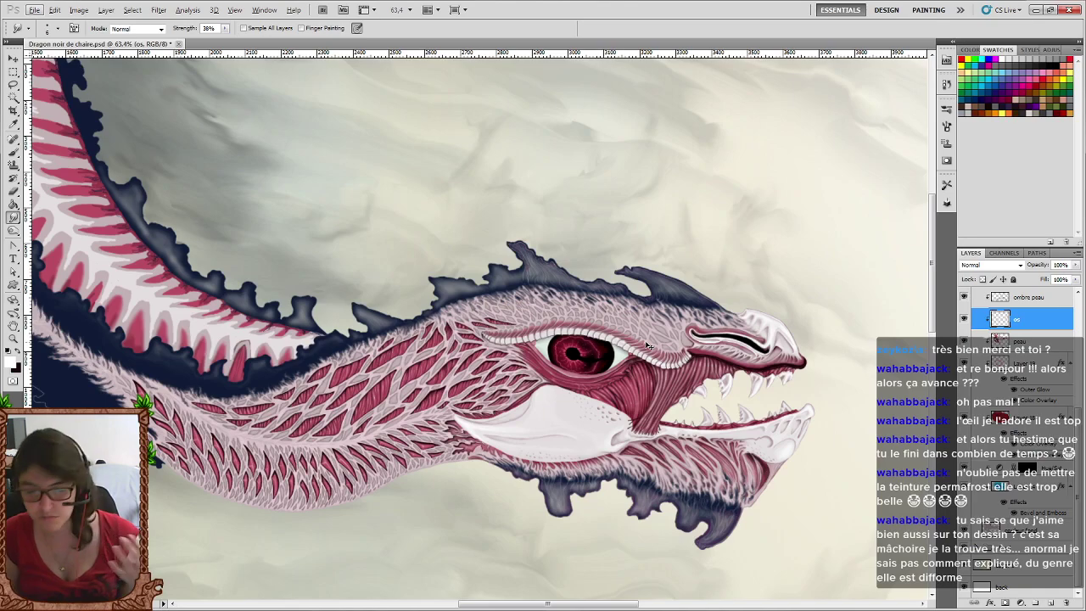
drag(724, 399, 550, 308)
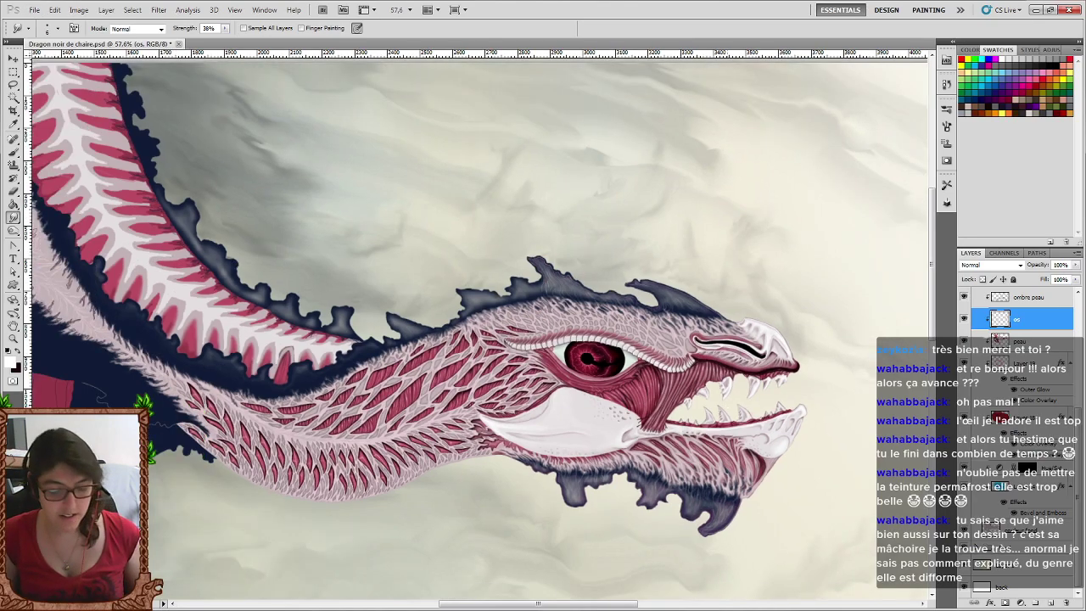
scroll(549, 308, left, 3)
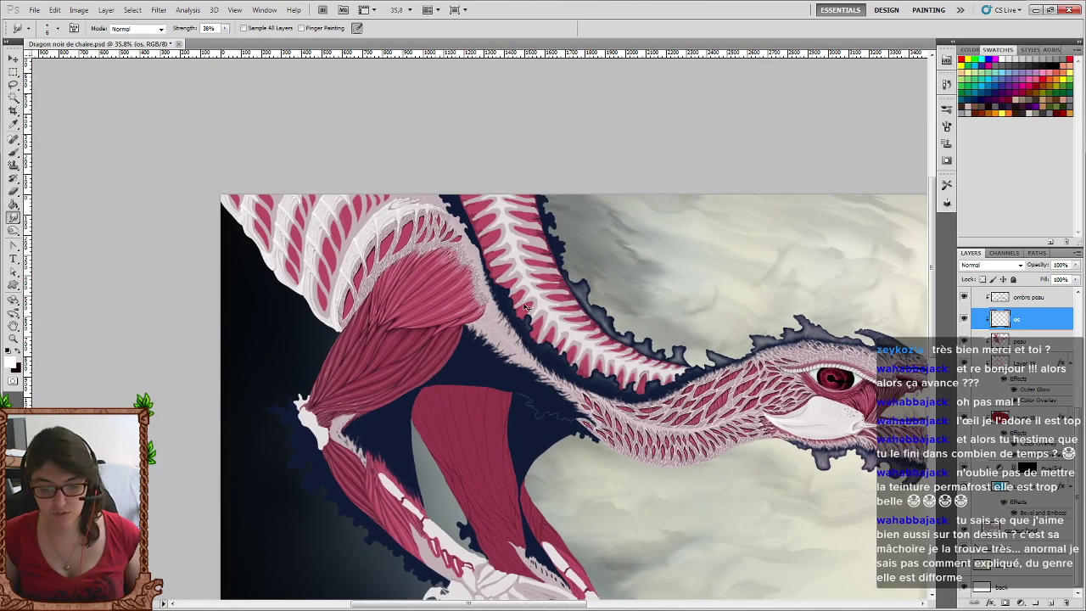
scroll(549, 307, left, 5)
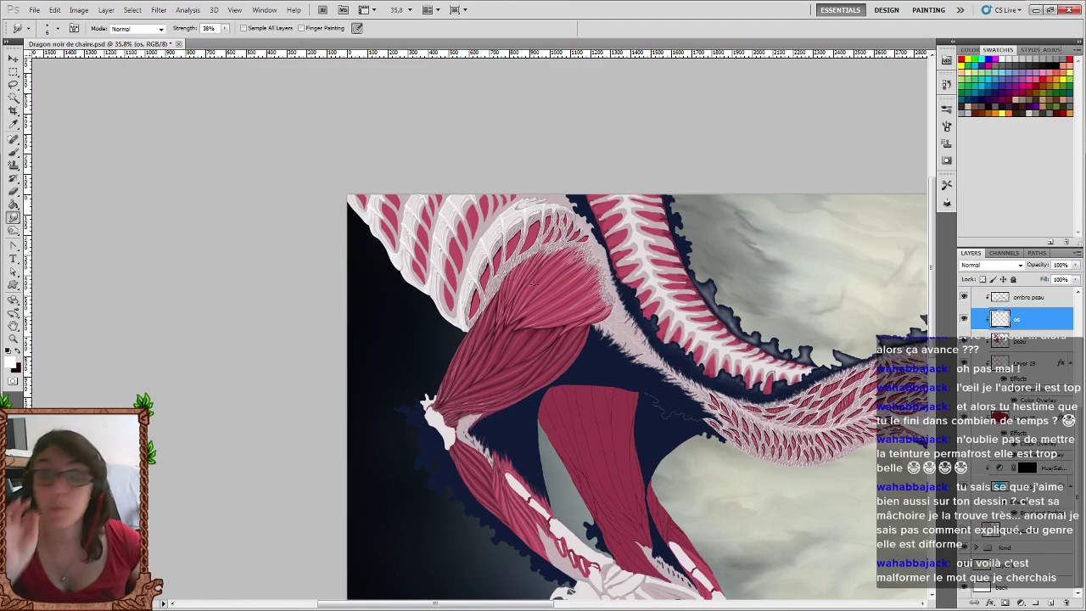
Move to the upper-left bone ridge and adjust the smudge brush size.
scroll(560, 179, up, 1)
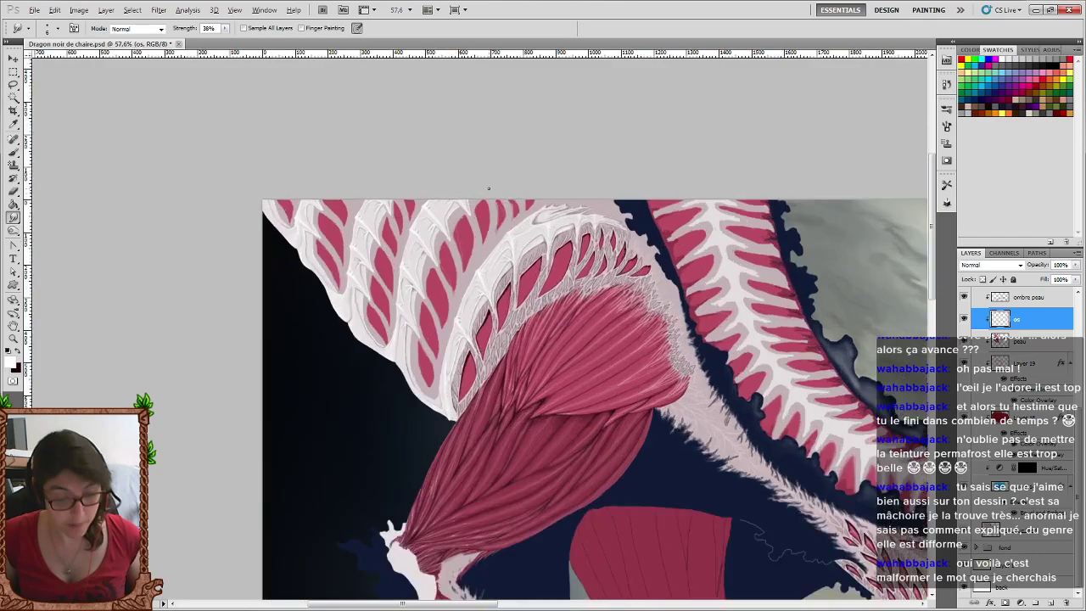
scroll(475, 169, up, 1)
scroll(390, 165, up, 1)
scroll(271, 155, up, 1)
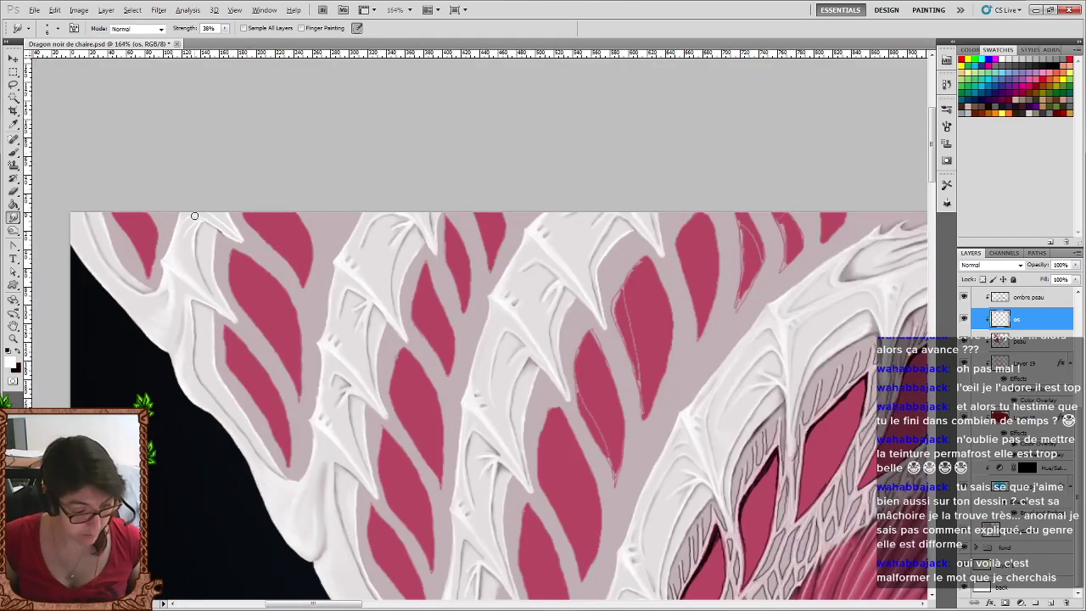
scroll(197, 217, up, 1)
scroll(238, 233, up, 1)
scroll(236, 255, left, 2)
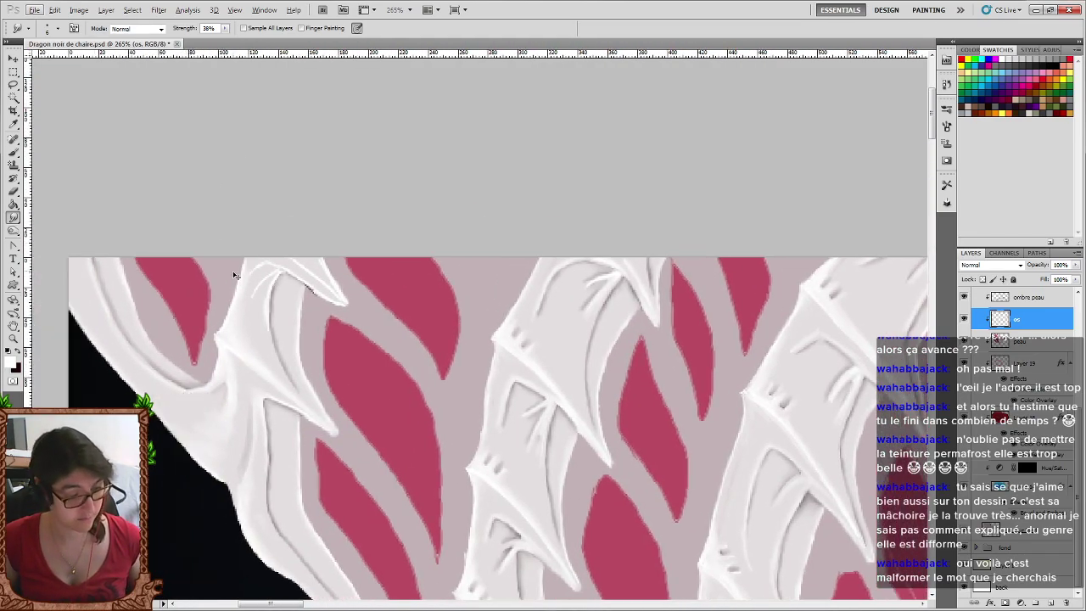
scroll(242, 272, left, 2)
scroll(244, 270, left, 2)
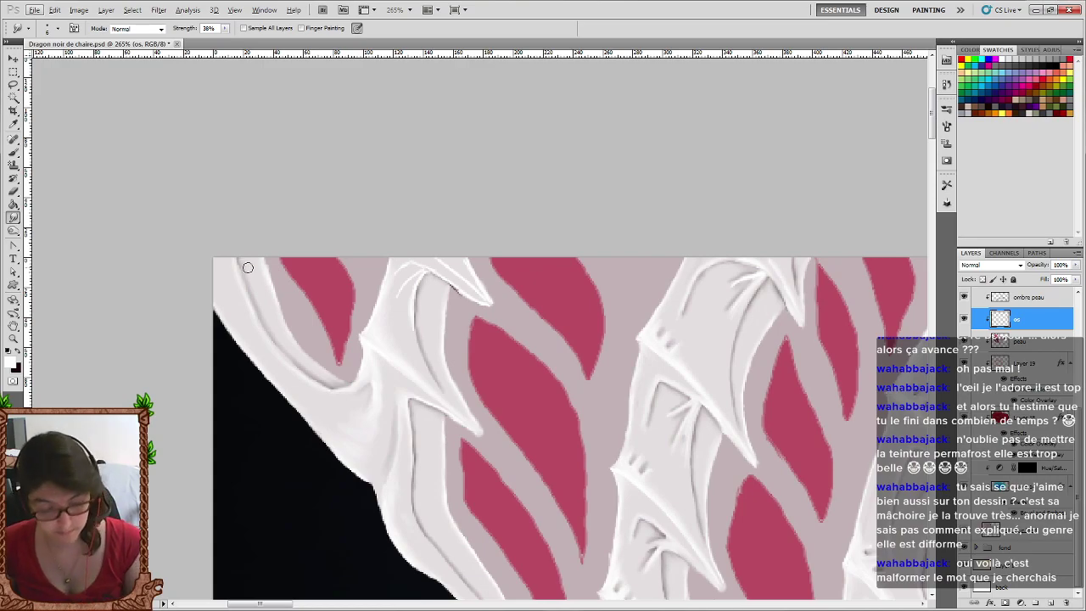
right_click(443, 306)
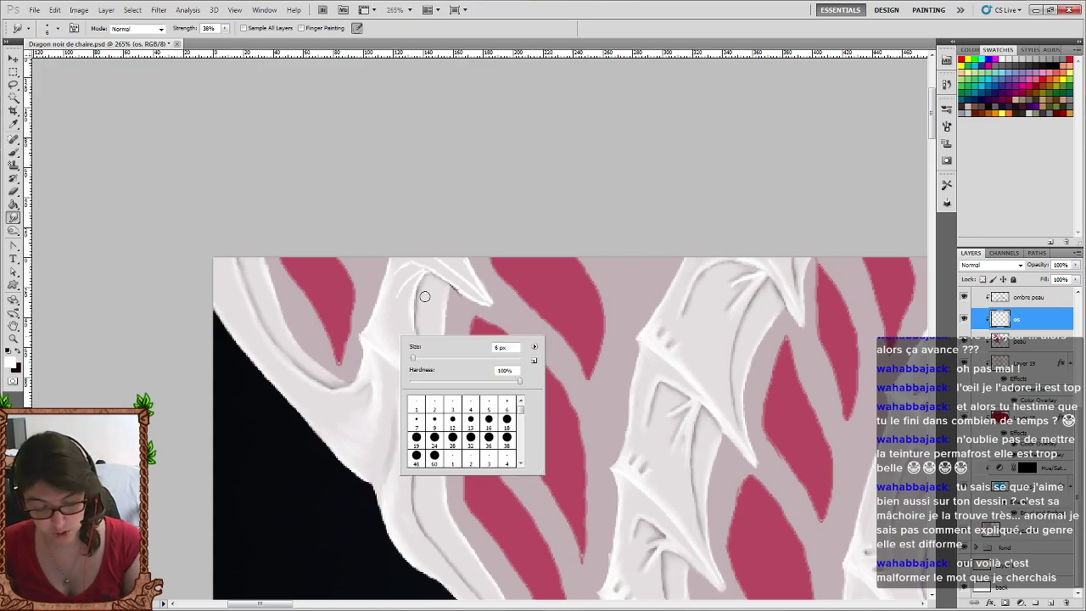
click(344, 165)
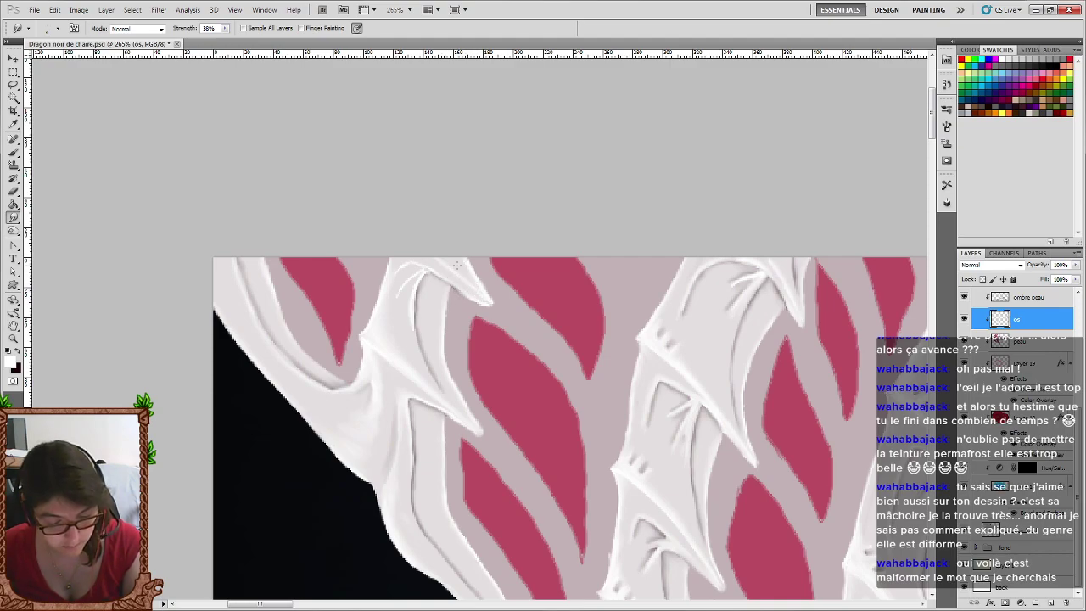
Alternate white brush touches with 38% smudging on the bone ridge edges.
click(13, 153)
click(19, 350)
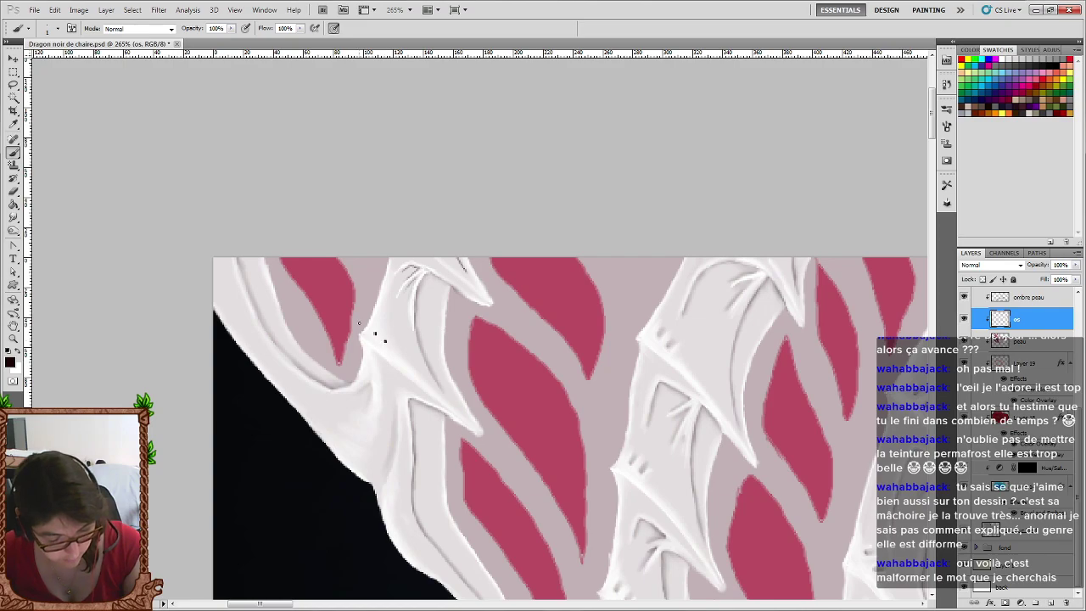
key(r)
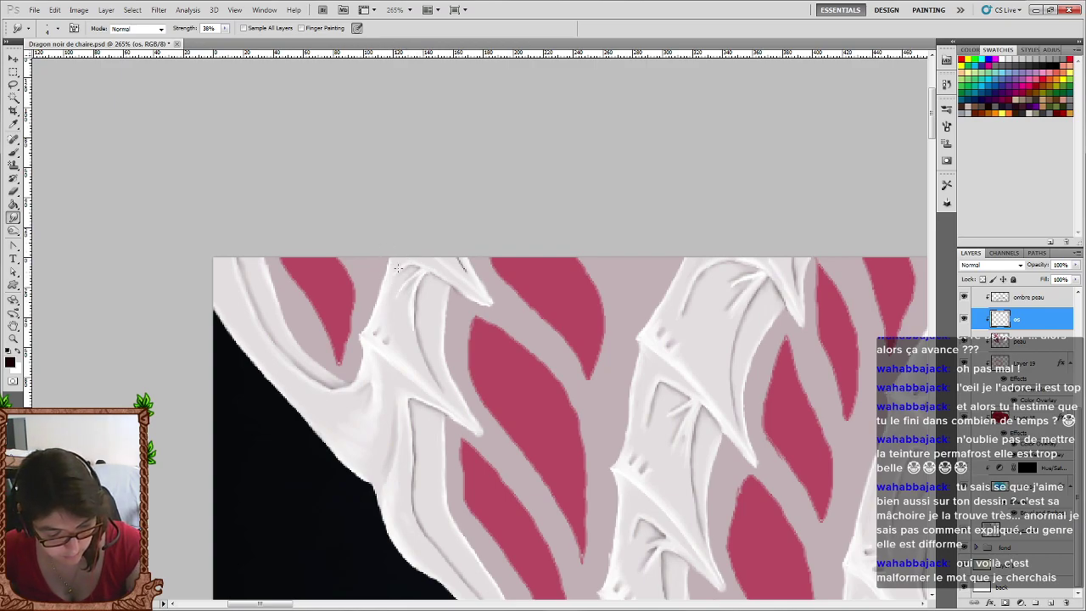
click(15, 153)
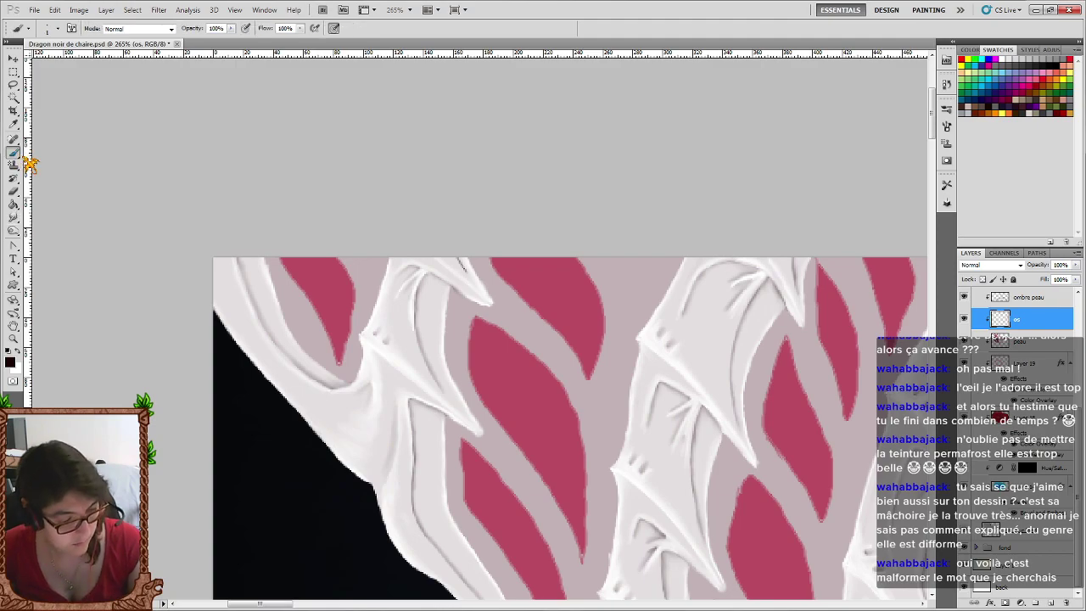
click(24, 352)
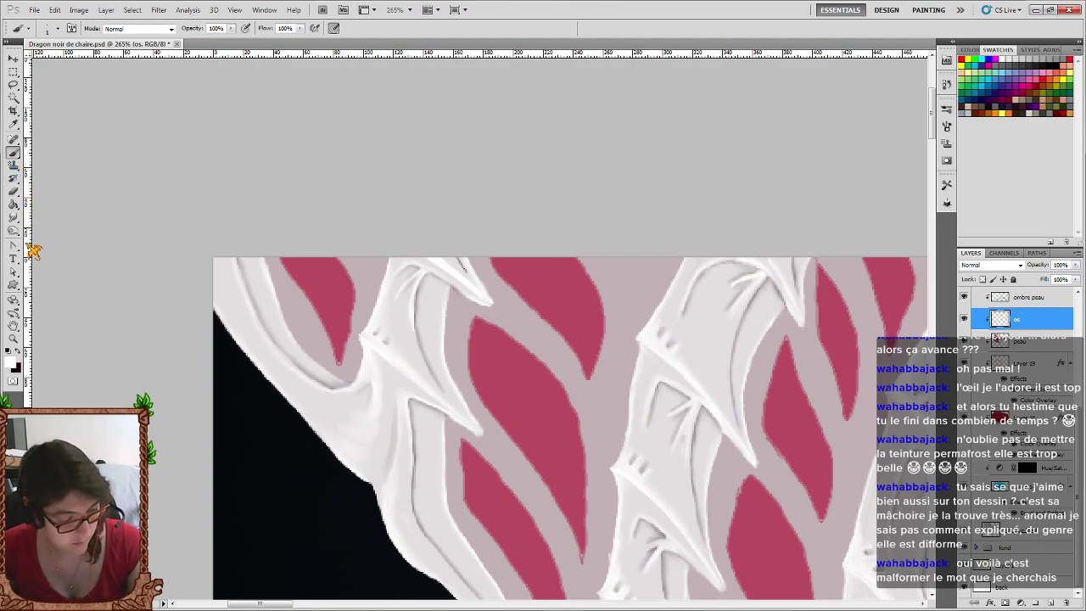
click(14, 218)
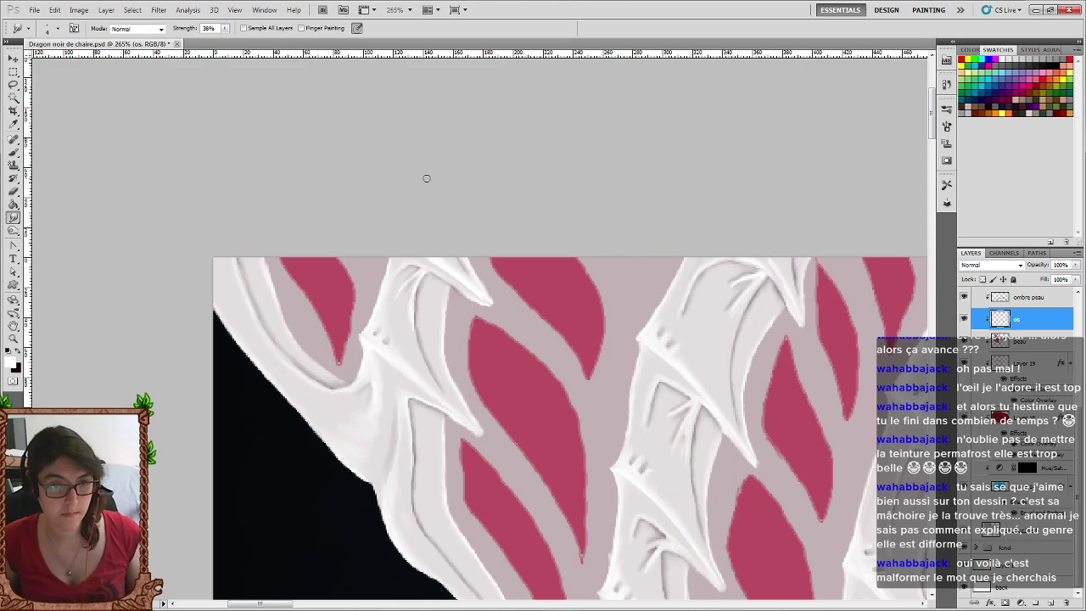
Zoom out over the dragon, select the 'ombre peau' layer and set black as foreground.
scroll(618, 259, down, 1)
scroll(622, 267, down, 2)
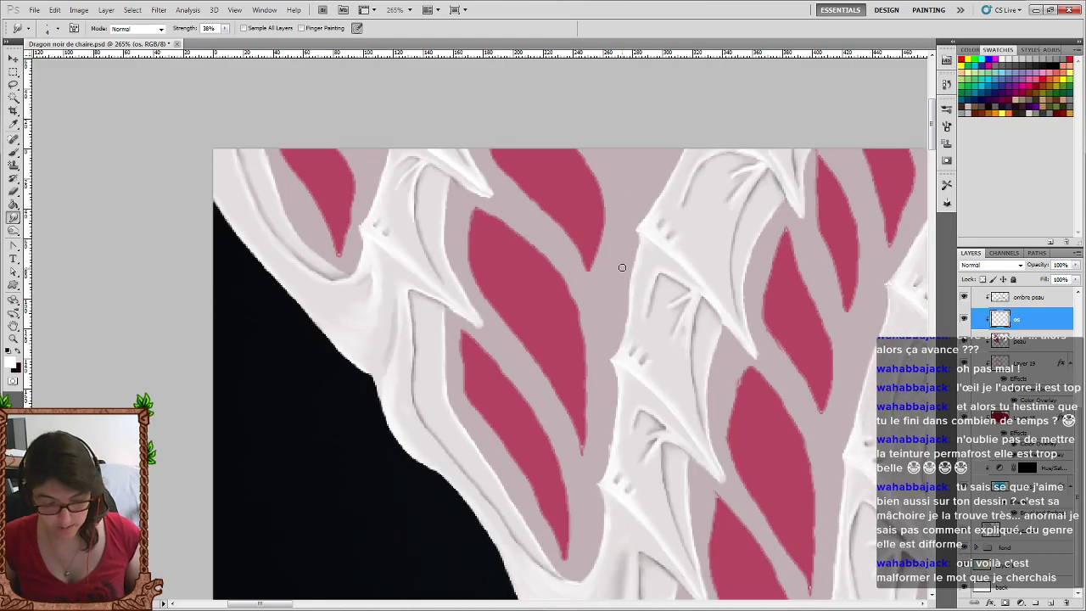
scroll(622, 267, down, 2)
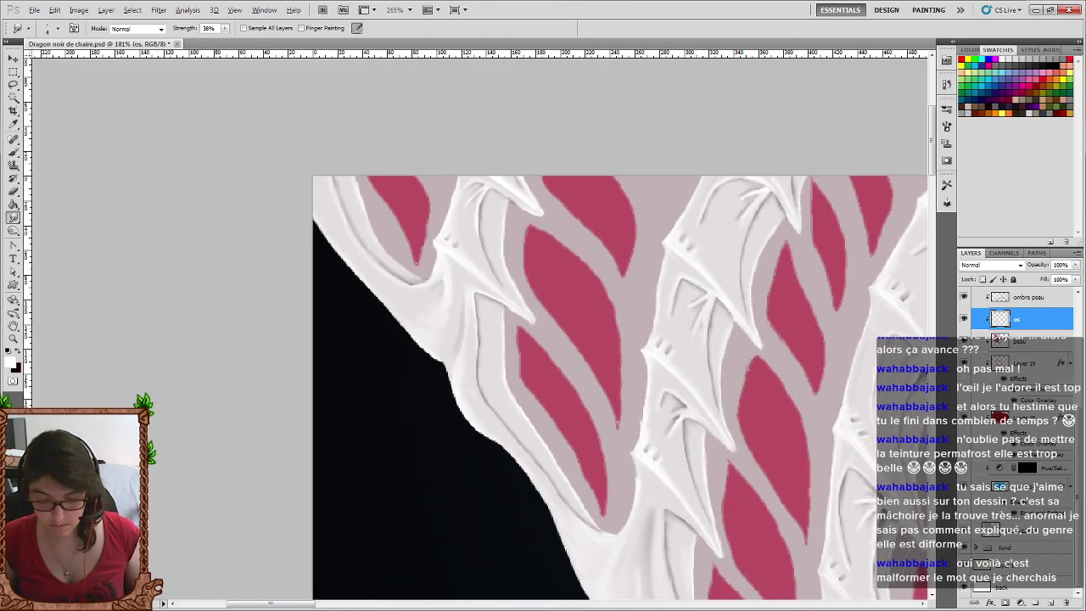
scroll(678, 280, down, 2)
scroll(745, 297, down, 2)
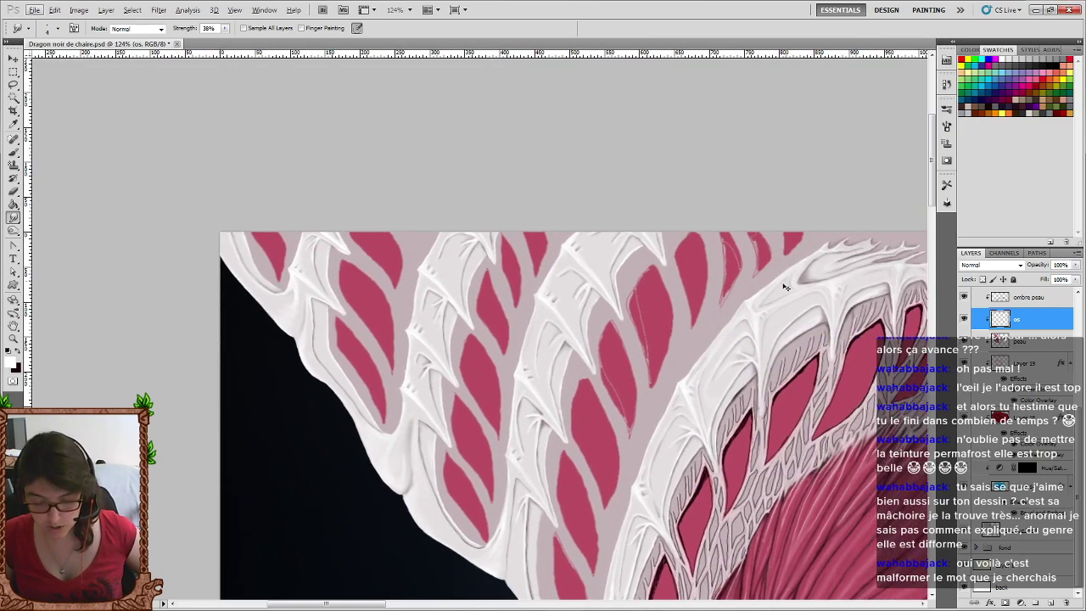
scroll(788, 283, down, 1)
scroll(787, 283, down, 1)
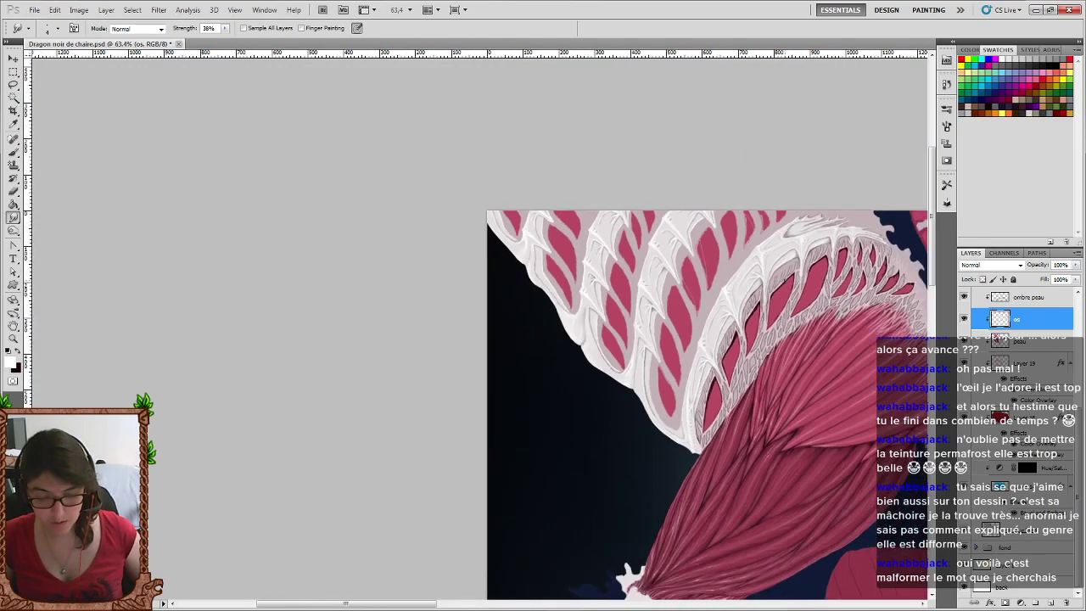
scroll(788, 283, right, 5)
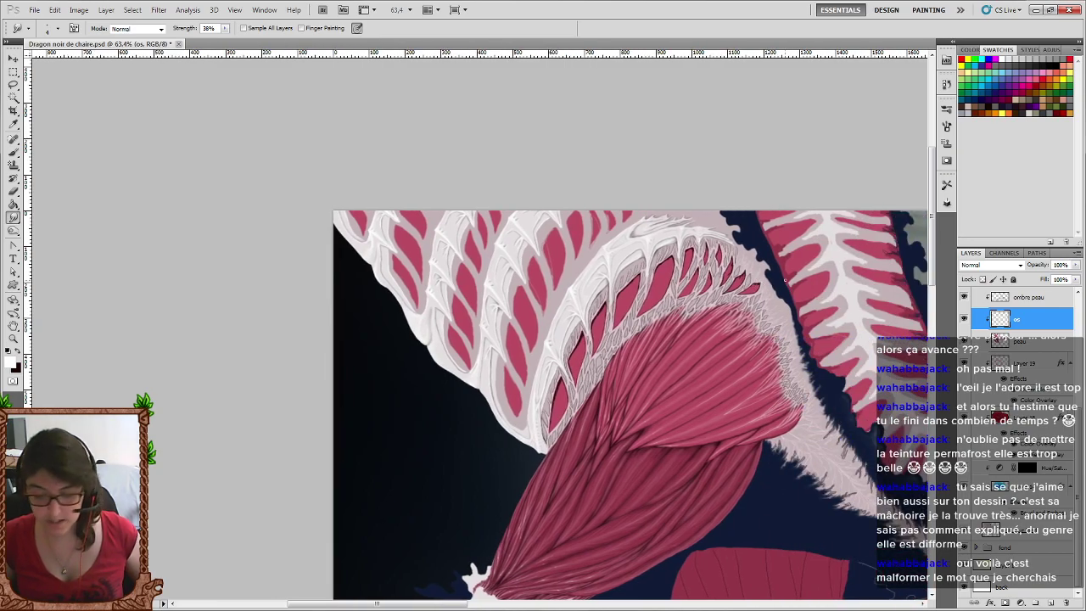
scroll(1024, 357, up, 2)
scroll(1026, 373, up, 3)
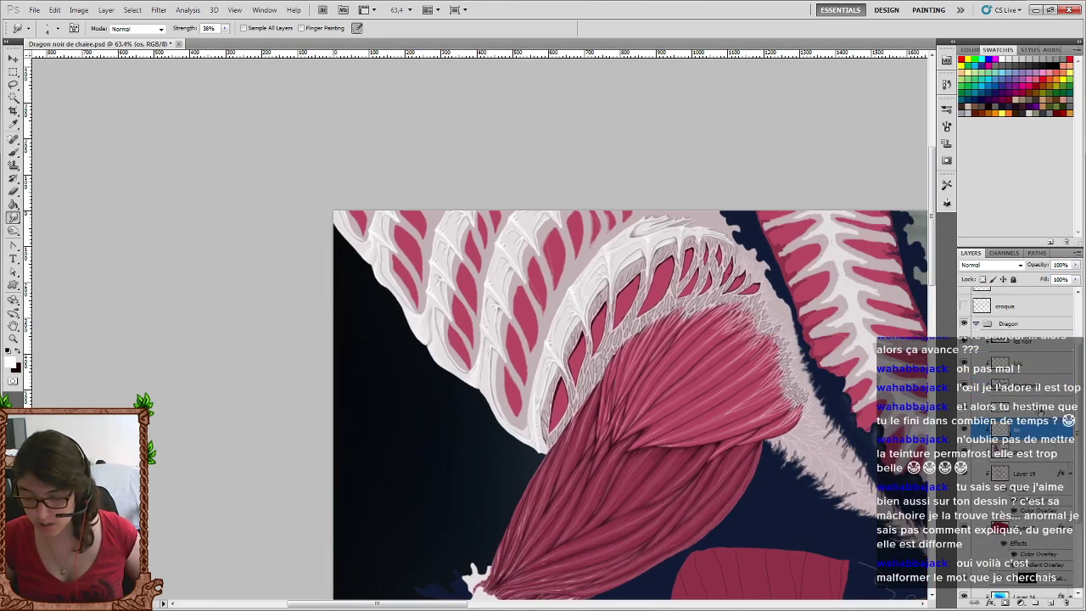
click(1041, 411)
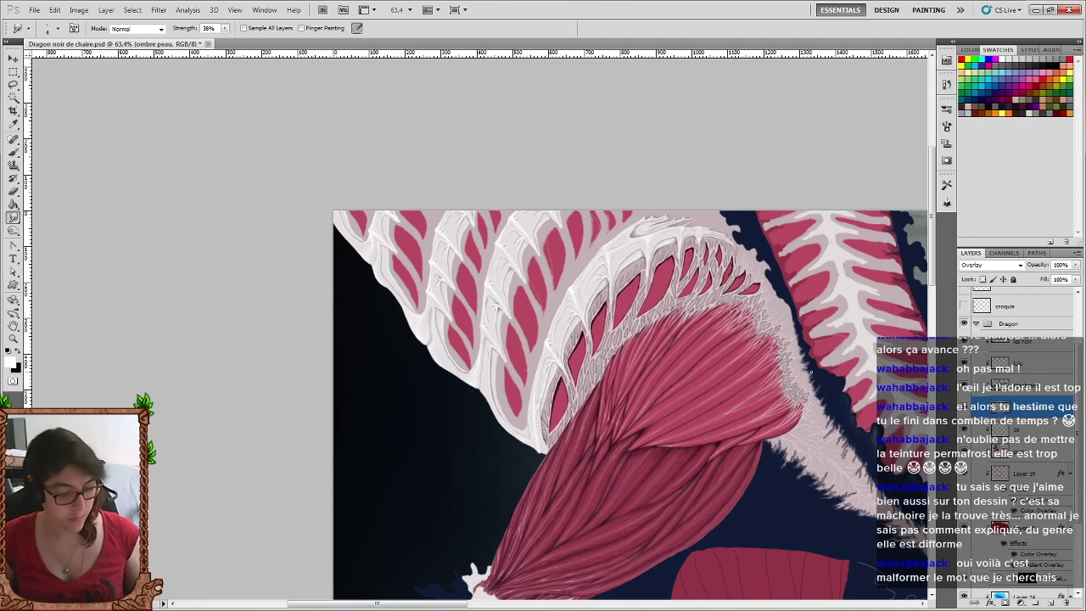
click(18, 351)
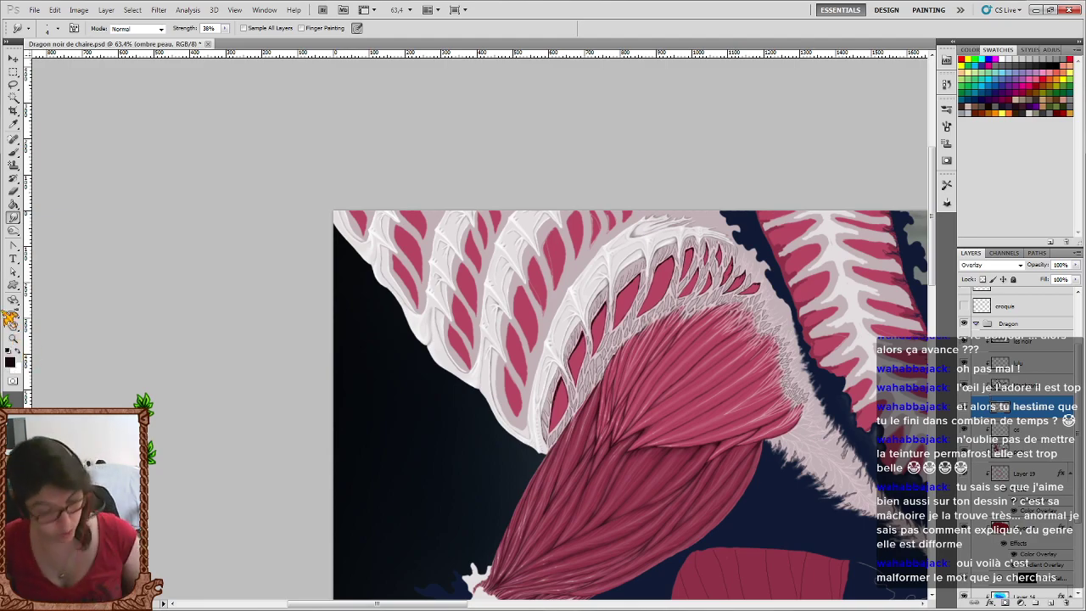
Select the 'peau' layer and make the colour palette layer visible.
scroll(543, 407, right, 1)
scroll(543, 407, right, 2)
scroll(543, 407, right, 2)
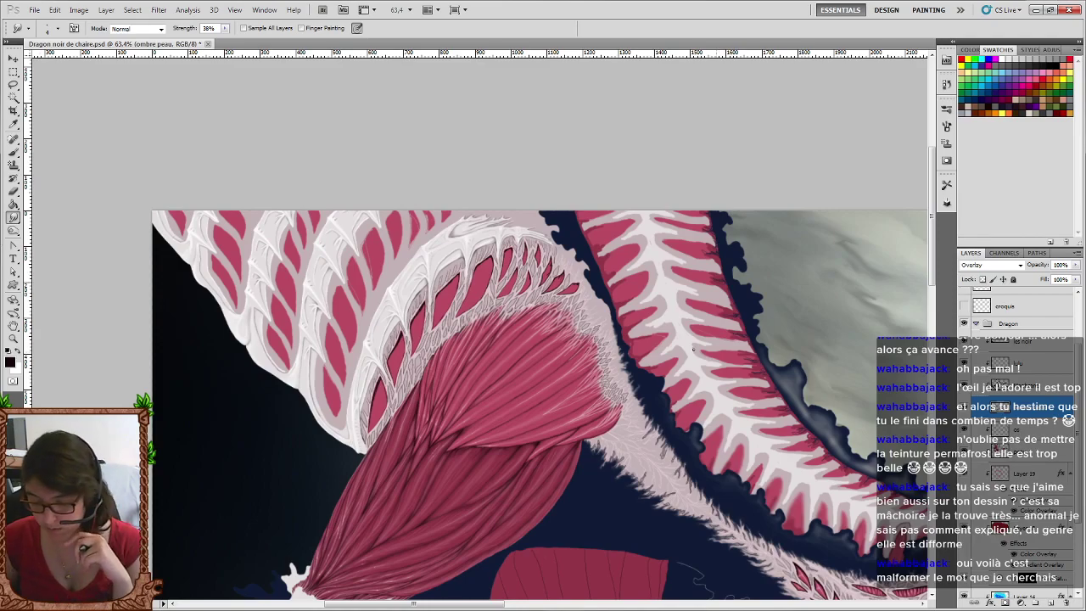
click(1054, 447)
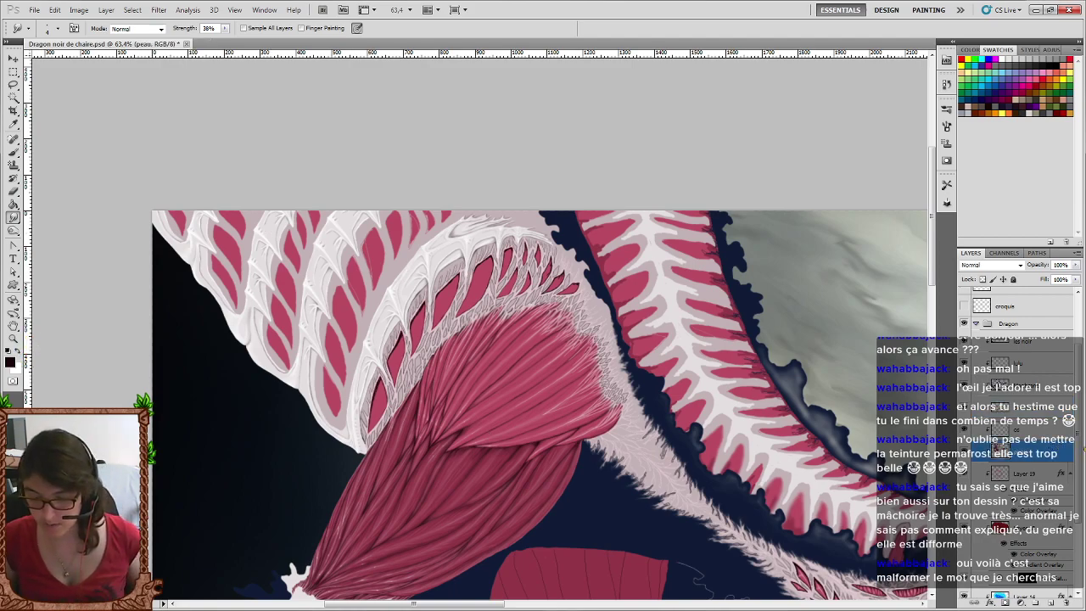
scroll(1019, 425, up, 3)
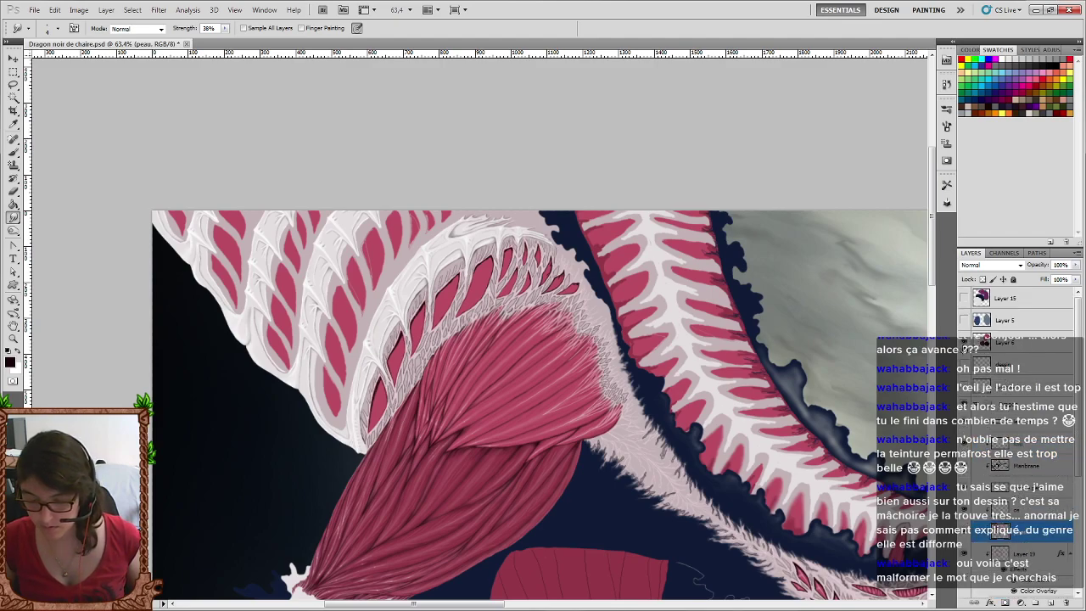
click(964, 344)
Set the foreground colour to a light pink via the Color Picker.
click(17, 353)
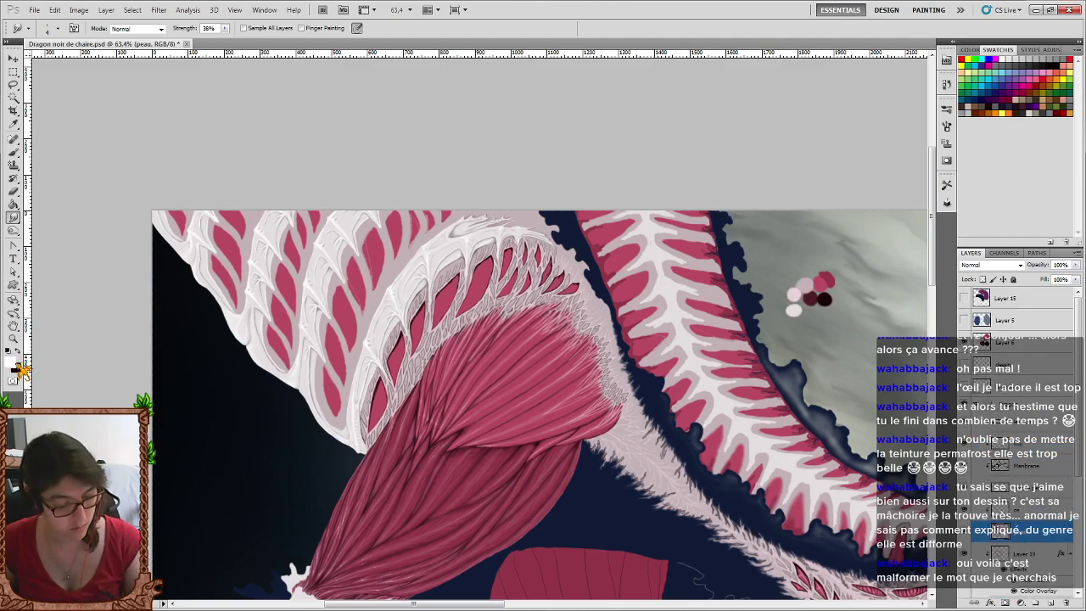
click(21, 369)
click(101, 252)
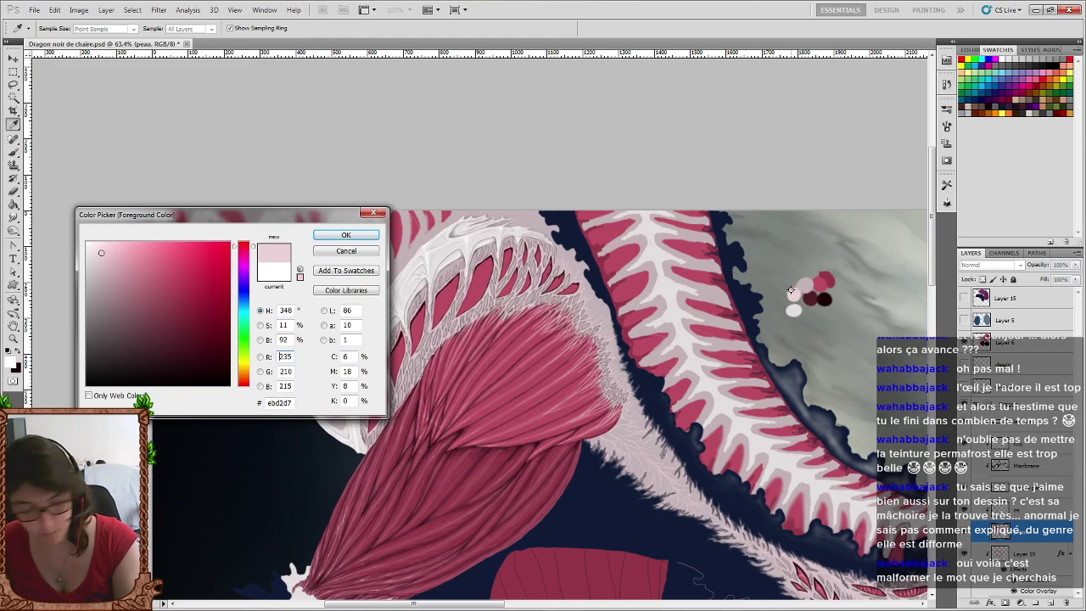
click(339, 244)
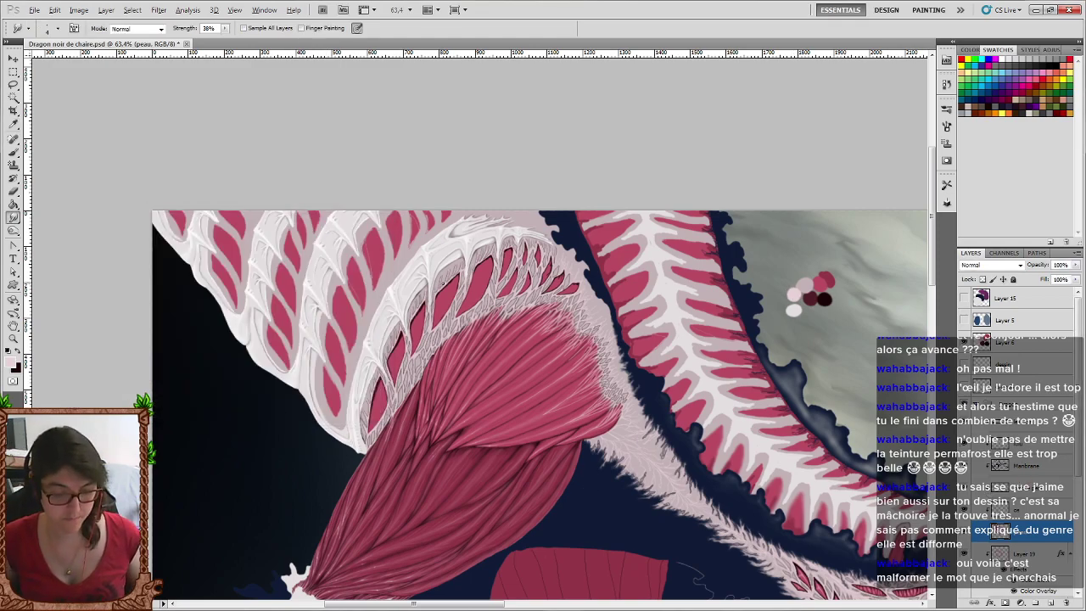
Zoom back in on the bone-framed crimson scales and select the Brush tool.
scroll(364, 215, up, 2)
scroll(369, 225, up, 2)
scroll(378, 237, up, 2)
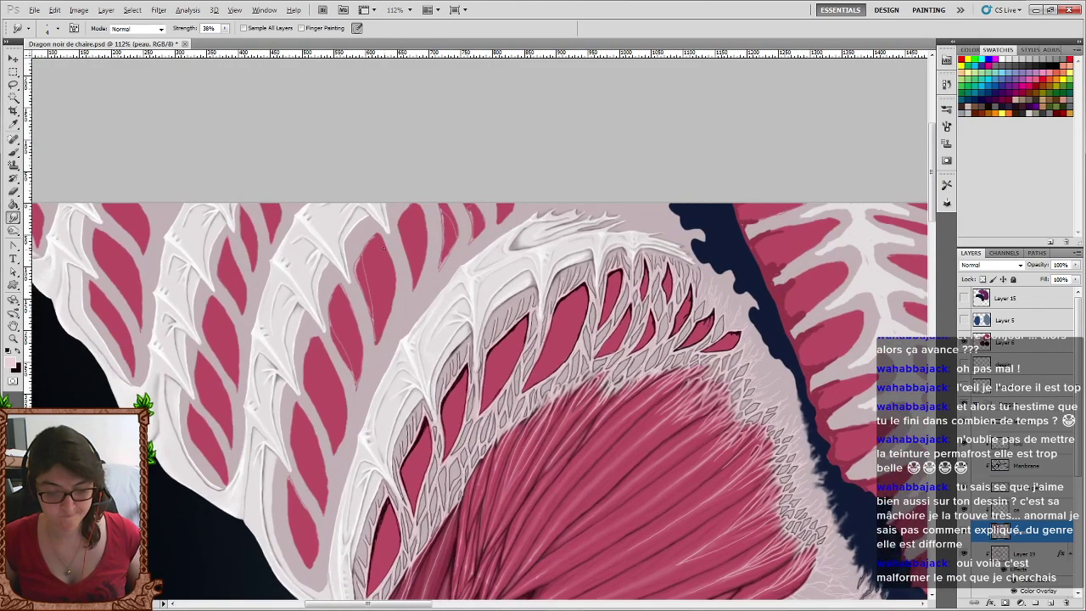
scroll(386, 250, up, 2)
scroll(388, 258, up, 1)
scroll(403, 302, up, 1)
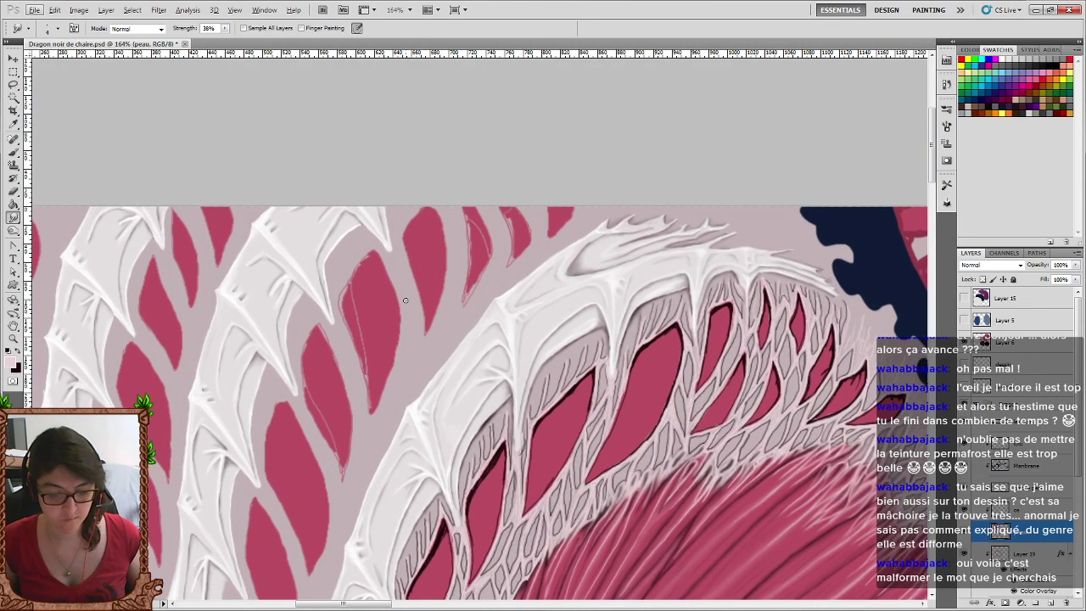
scroll(407, 321, left, 3)
scroll(410, 324, left, 3)
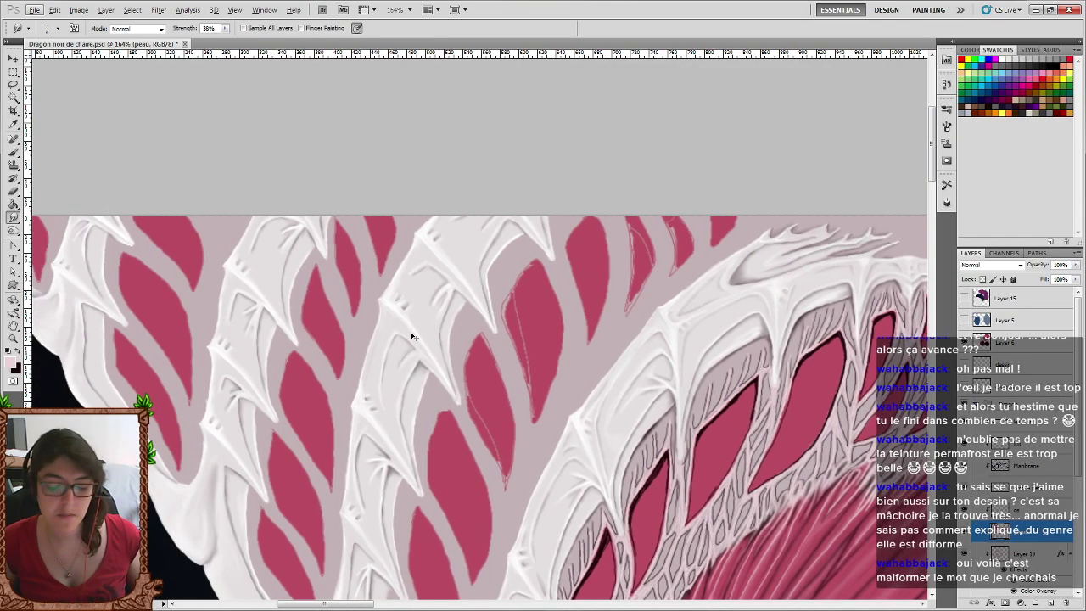
scroll(416, 332, down, 1)
scroll(417, 334, up, 1)
scroll(416, 333, up, 1)
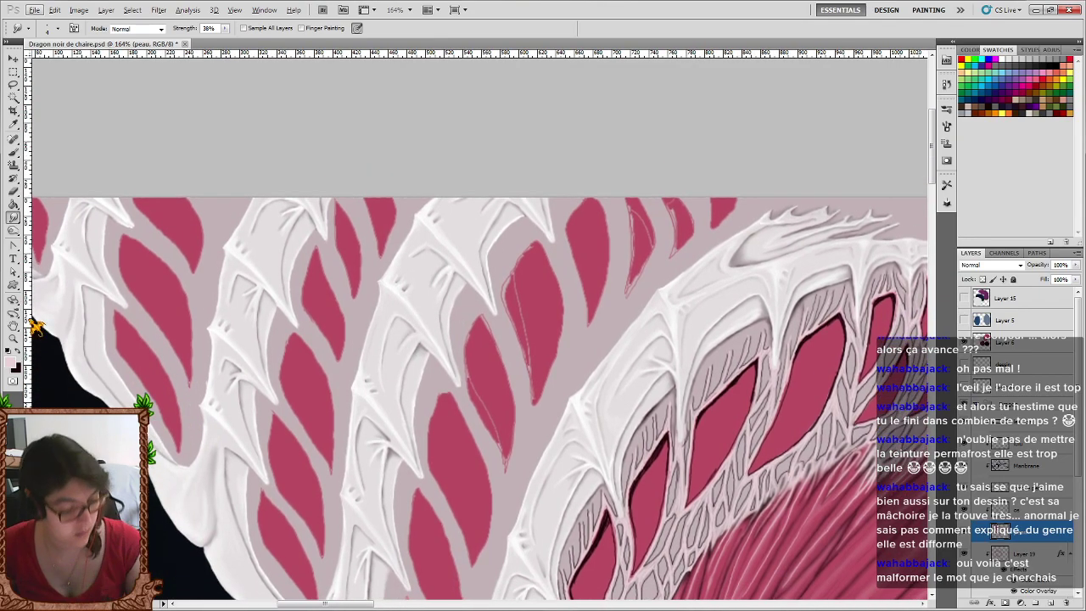
click(13, 152)
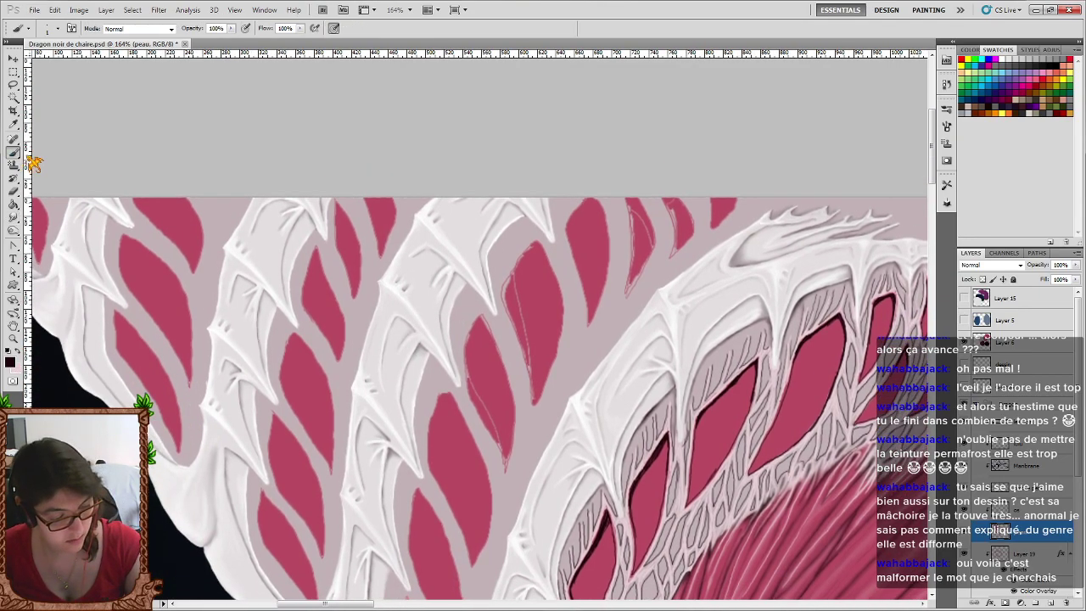
scroll(87, 215, down, 2)
scroll(88, 214, down, 2)
scroll(88, 221, down, 2)
scroll(87, 225, down, 1)
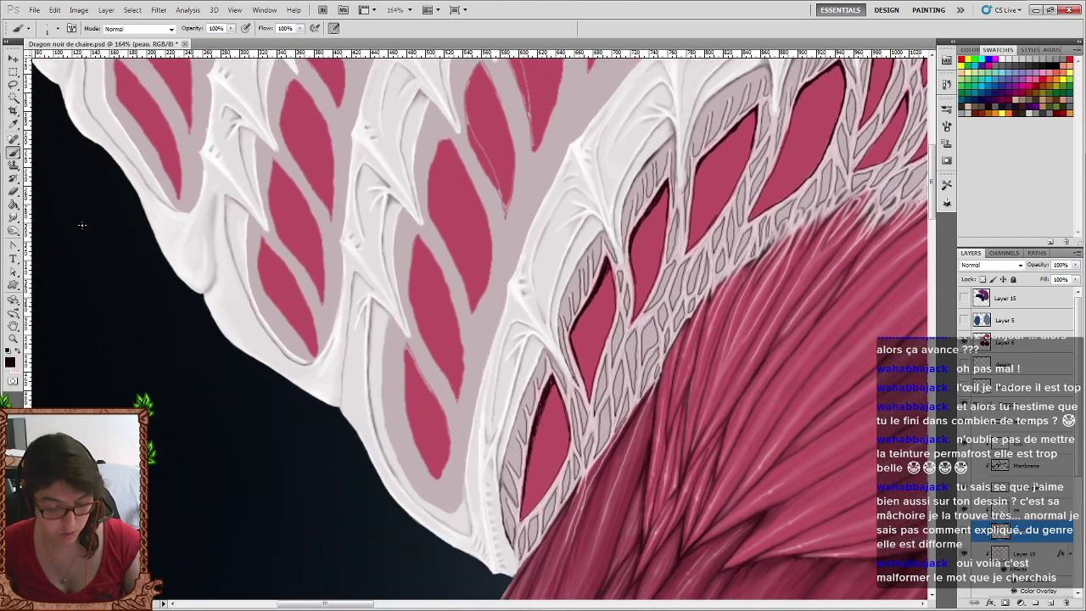
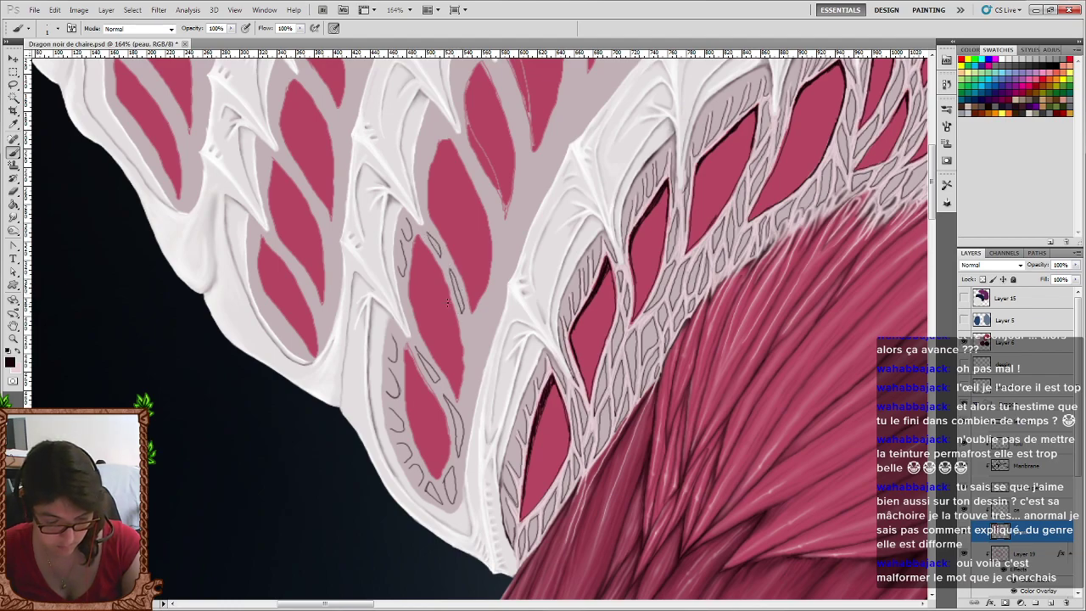
Sketch a short thin line in a mauve gap between bone plates, then zoom out to the whole painting.
drag(466, 342, 466, 365)
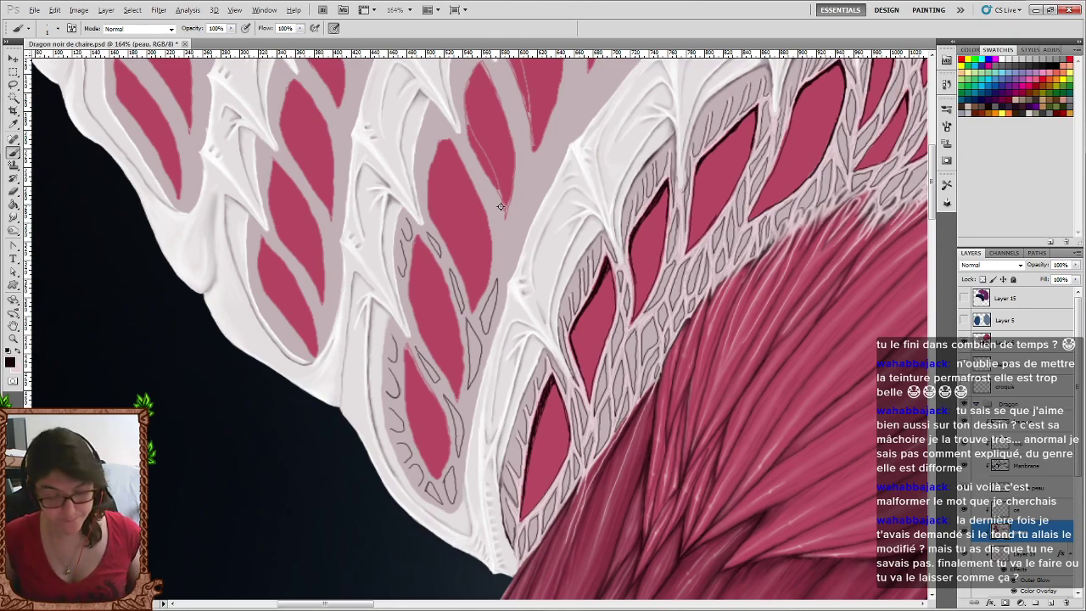
scroll(509, 213, down, 2)
scroll(543, 238, down, 2)
scroll(569, 255, down, 2)
scroll(582, 265, down, 2)
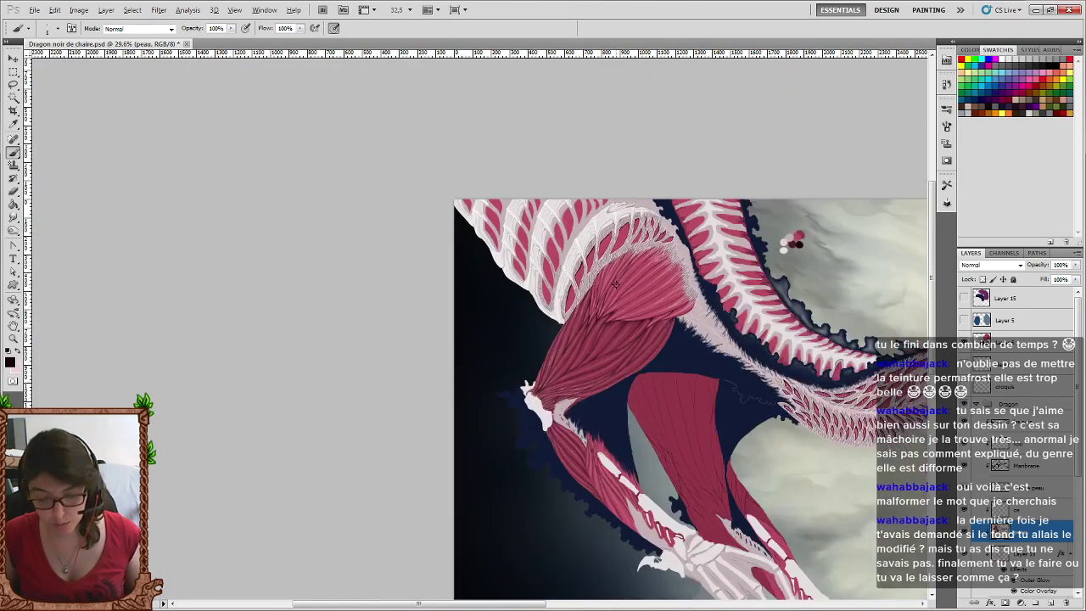
scroll(616, 284, down, 2)
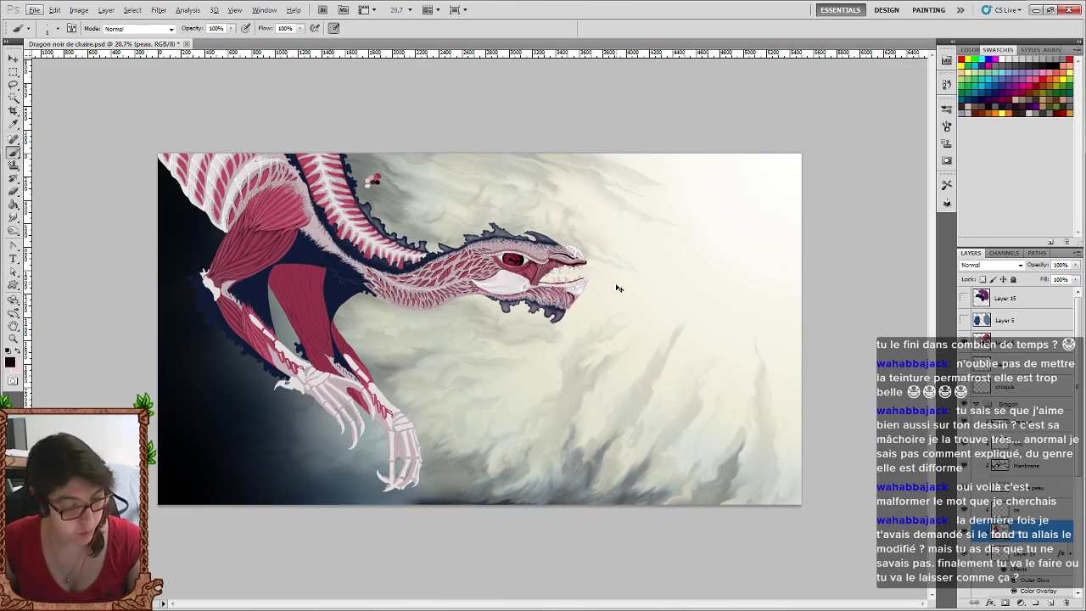
click(12, 84)
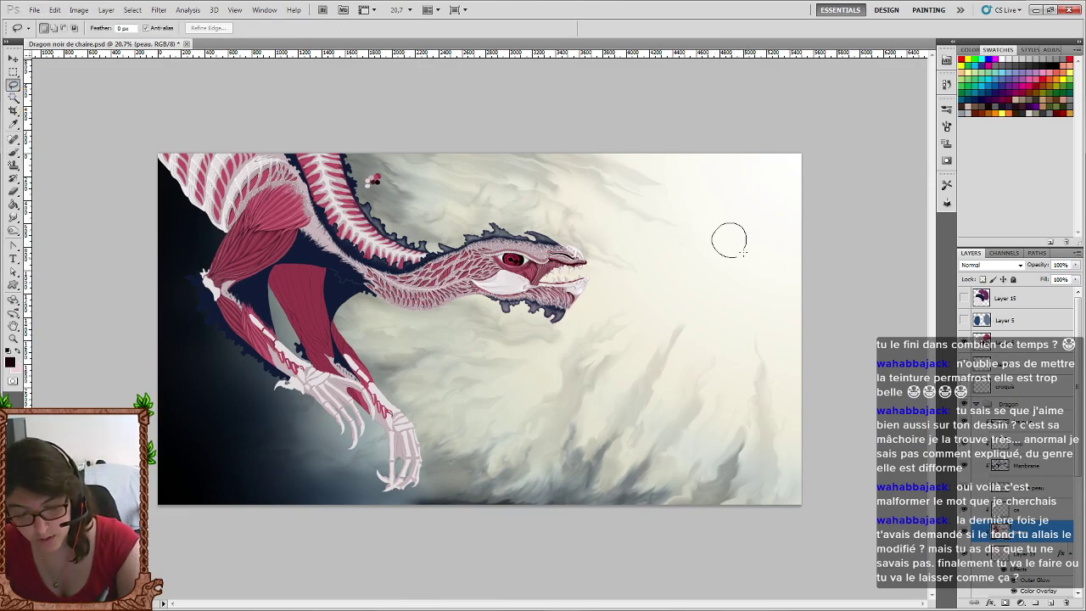
drag(735, 224, 738, 228)
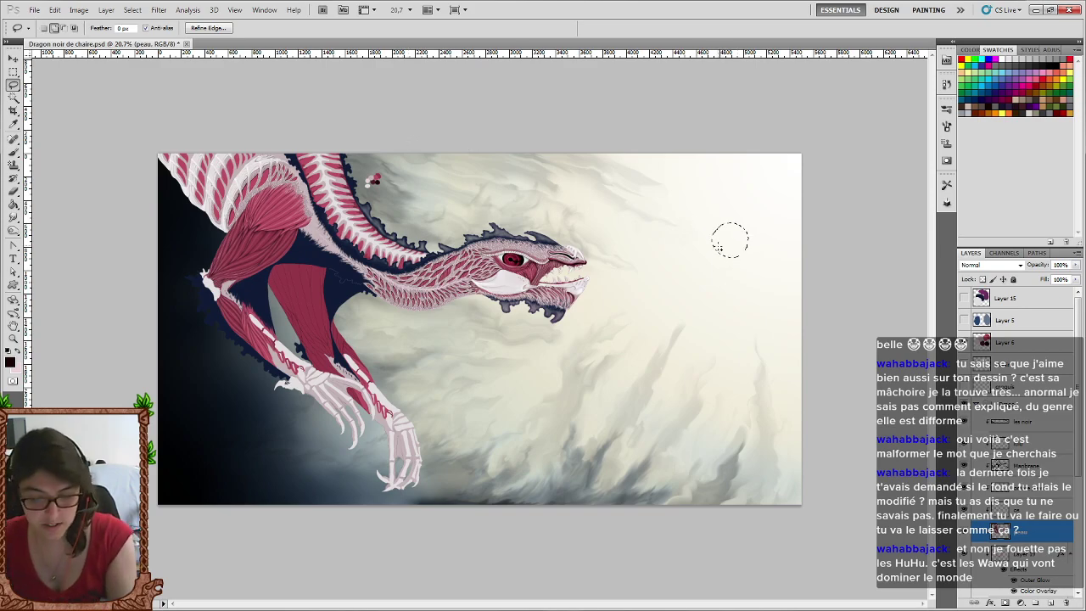
mouse_move(728, 230)
mouse_down()
mouse_move(160, 278)
mouse_move(723, 411)
mouse_move(758, 264)
mouse_up()
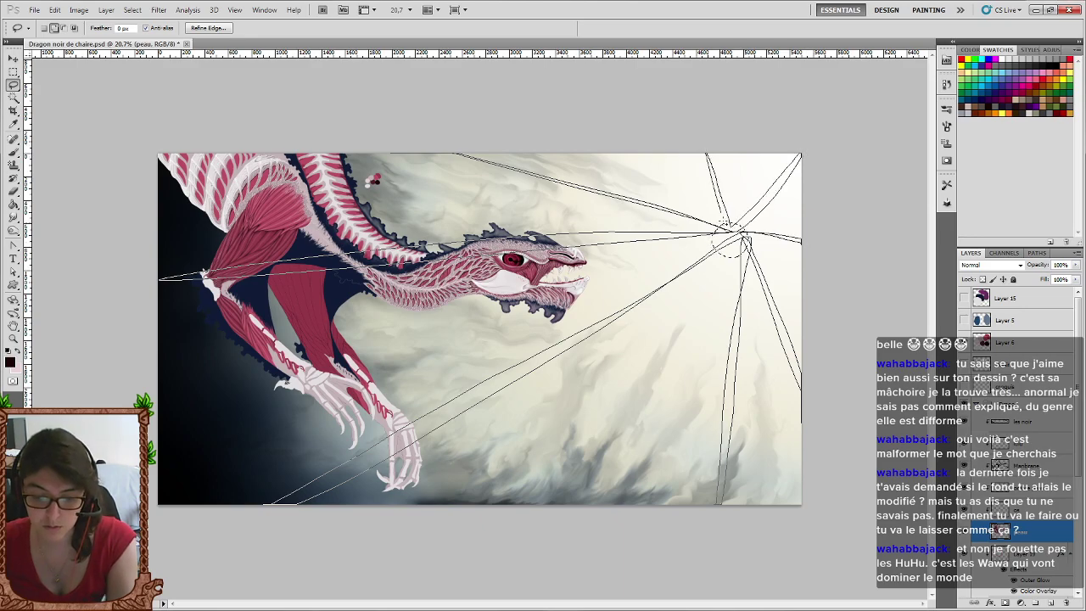
drag(763, 235, 735, 235)
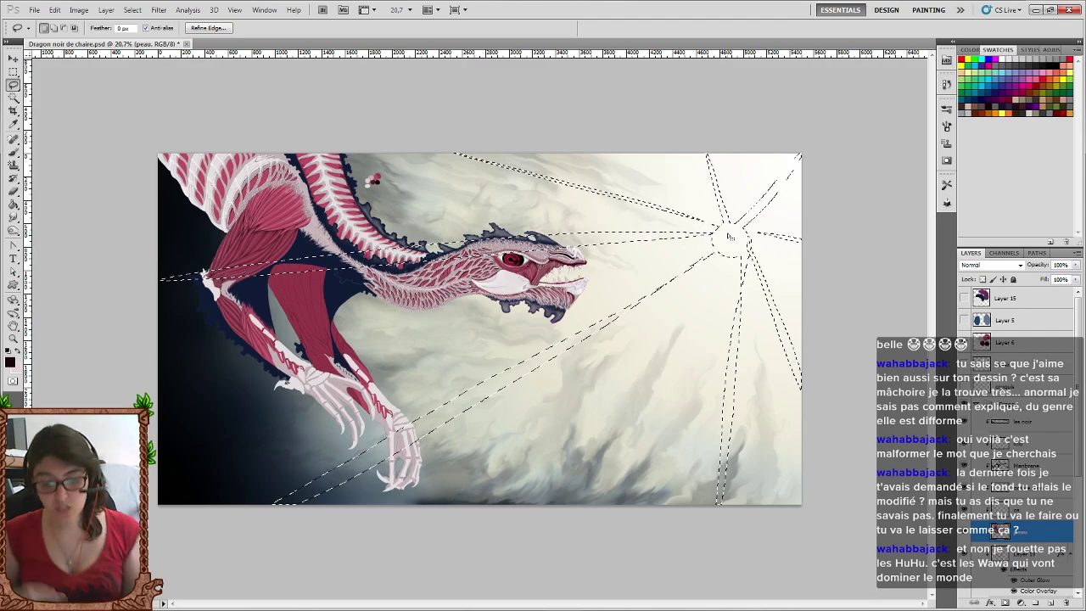
drag(492, 481, 511, 444)
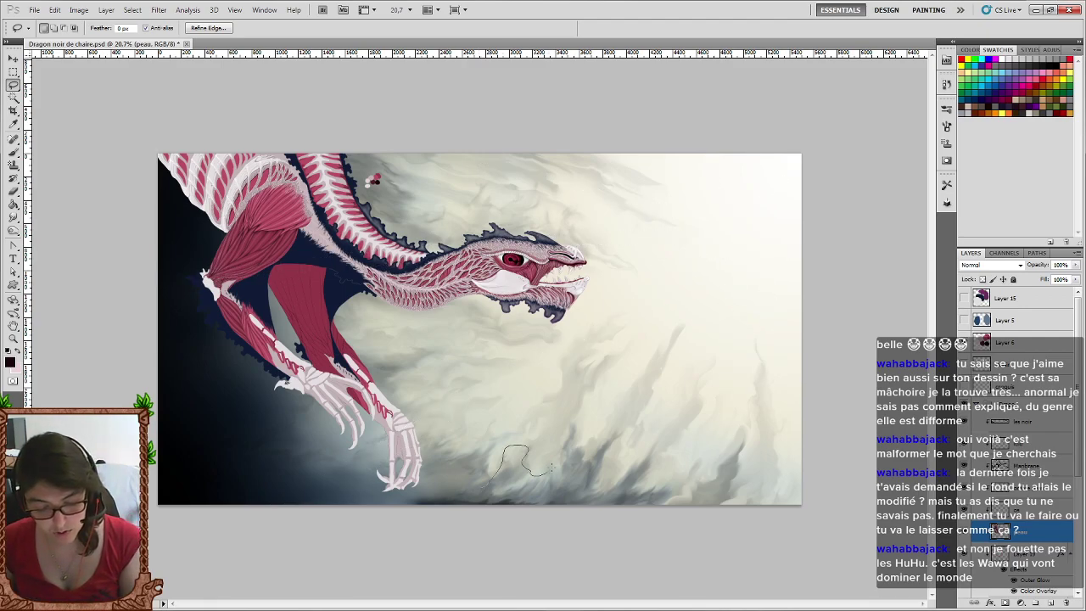
mouse_move(589, 417)
mouse_down()
mouse_move(651, 317)
mouse_move(664, 456)
mouse_up()
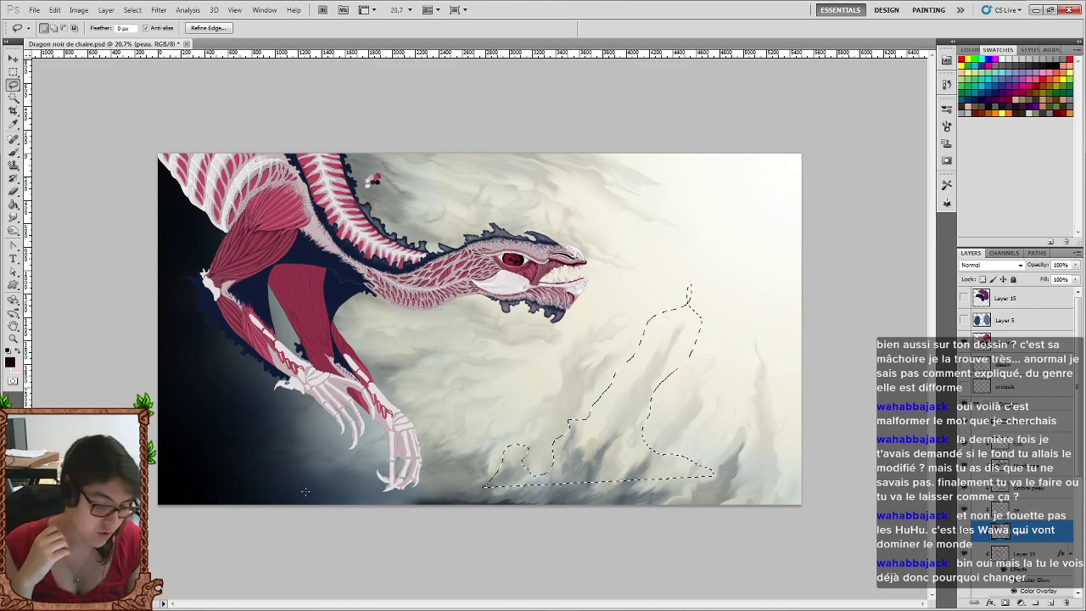
drag(163, 169, 337, 490)
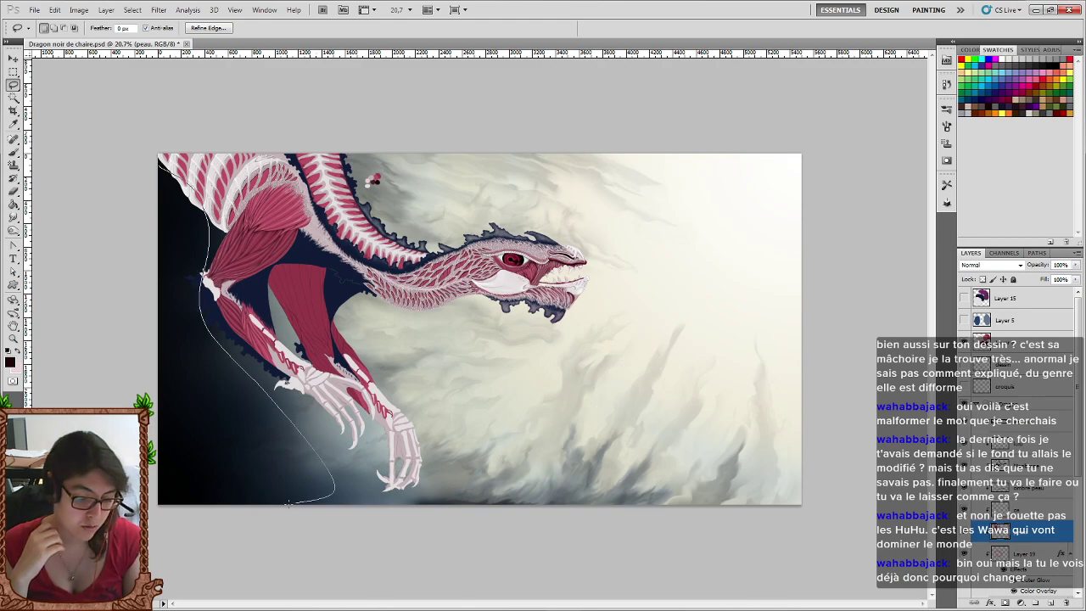
key(ctrl+h)
key(b)
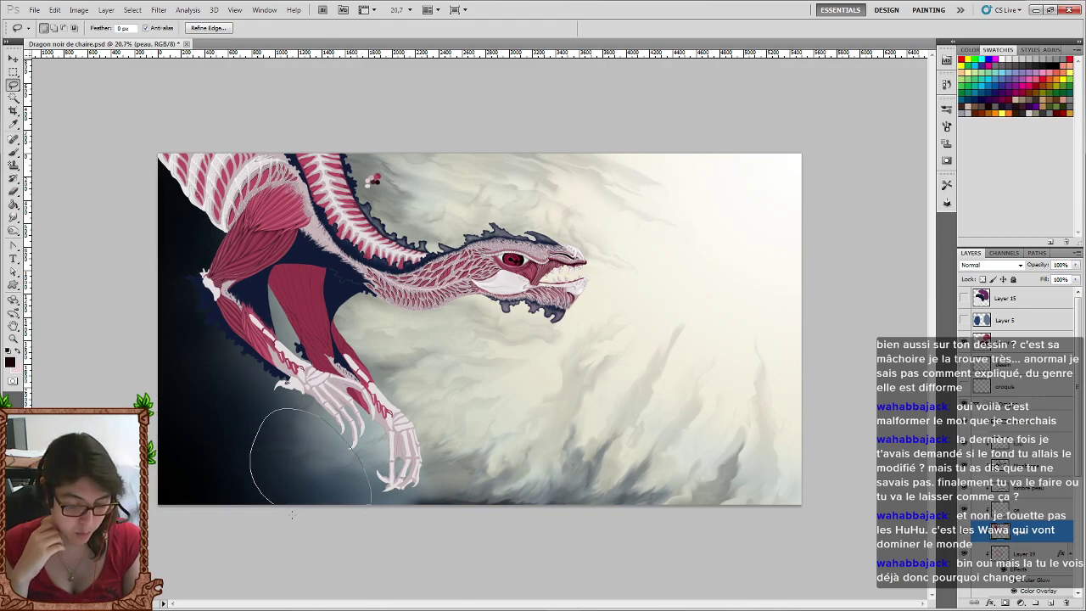
drag(377, 496, 373, 503)
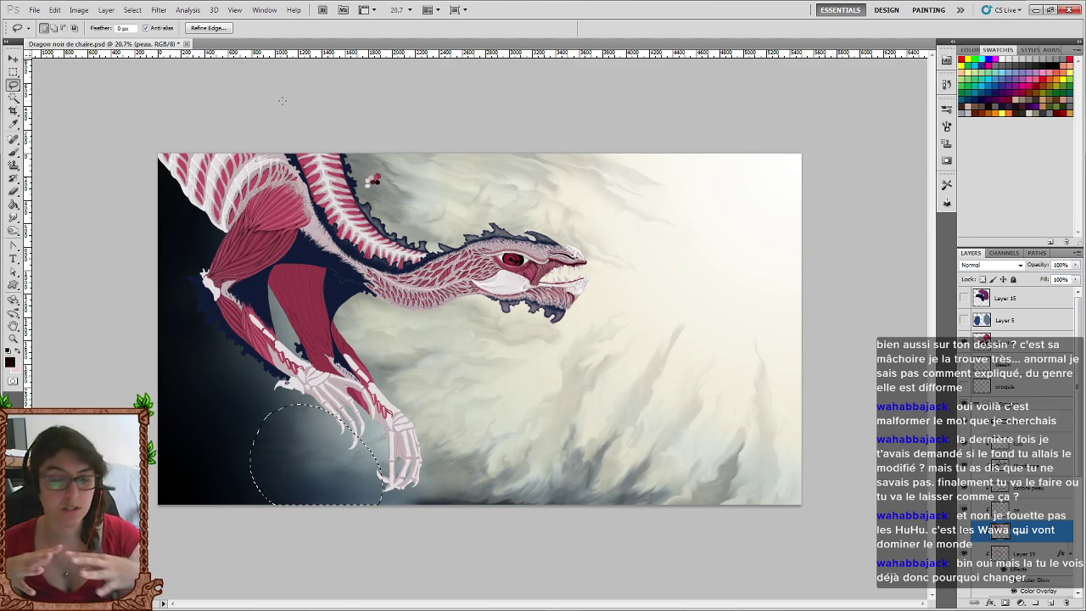
drag(740, 223, 734, 223)
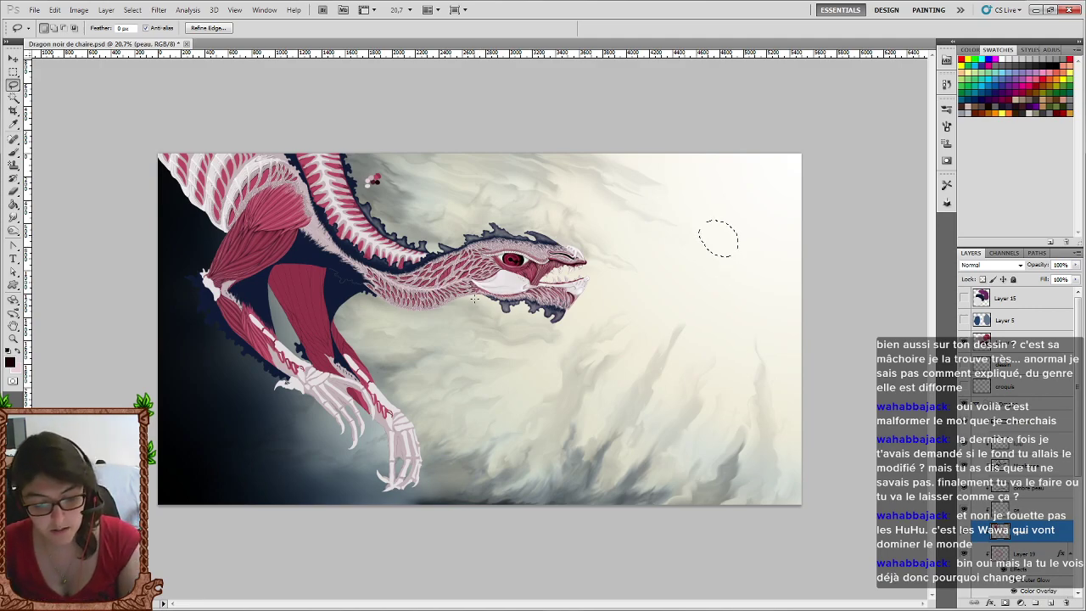
mouse_move(477, 301)
mouse_down()
mouse_move(472, 204)
mouse_move(507, 312)
mouse_up()
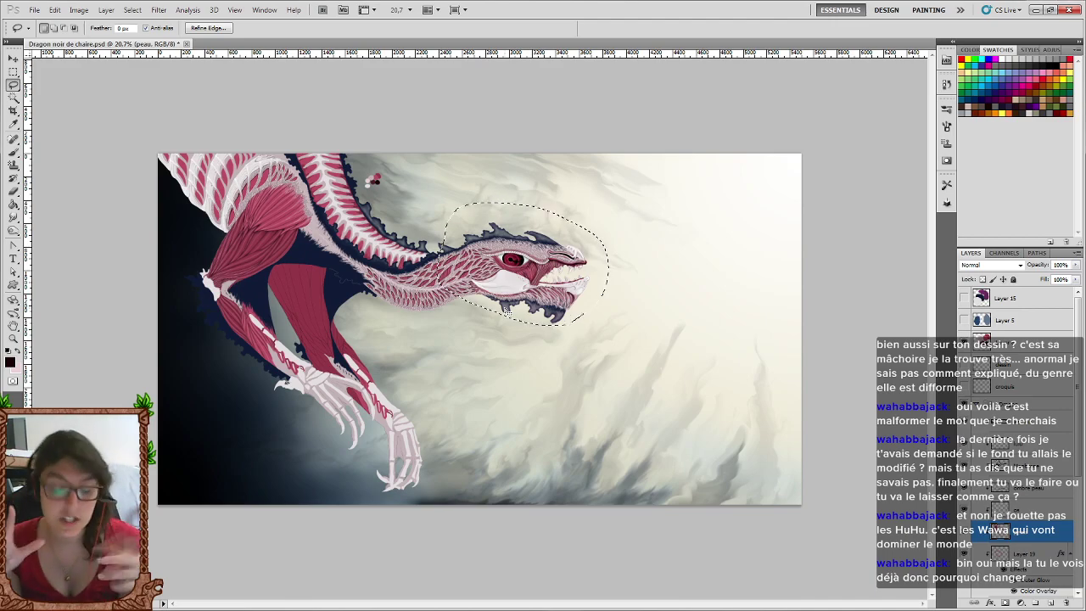
key(ctrl+d)
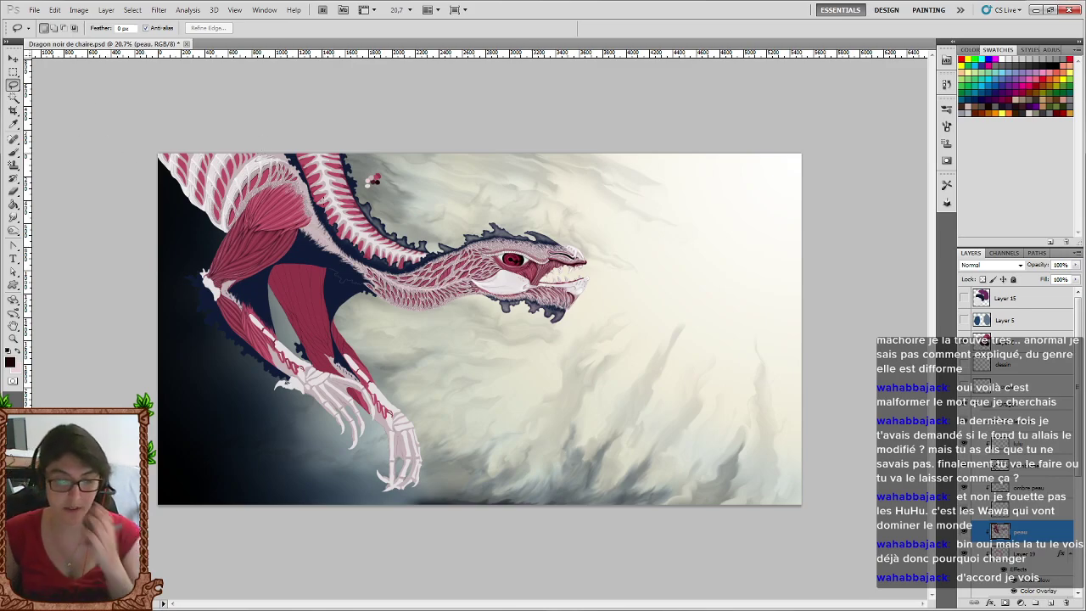
Zoom in on the top of the spine bone plates and switch to the Brush tool (B).
scroll(390, 224, up, 2)
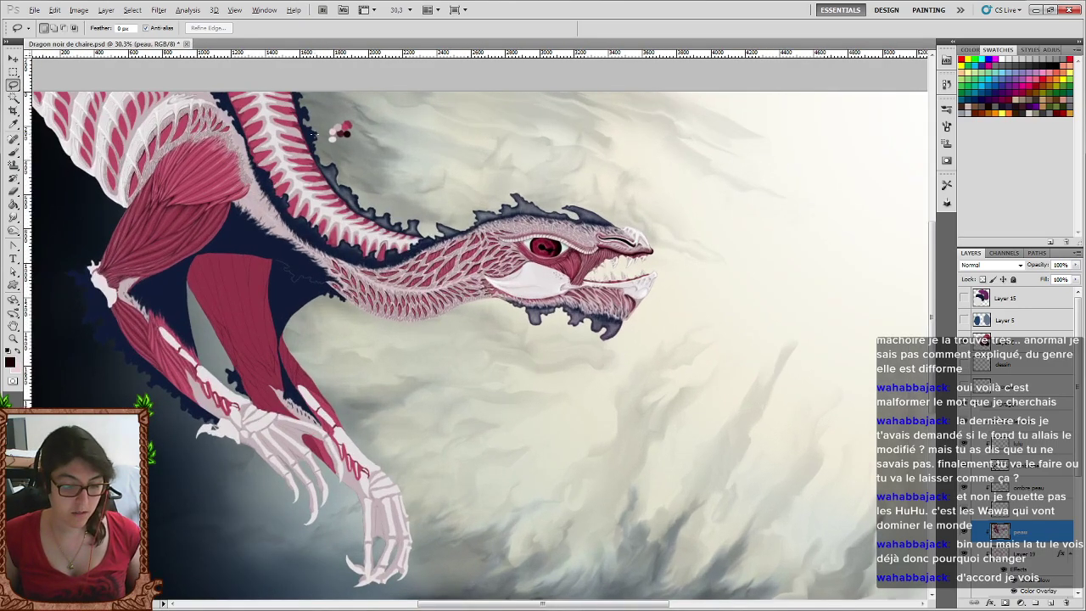
scroll(390, 224, up, 2)
scroll(313, 134, up, 1)
scroll(255, 102, left, 5)
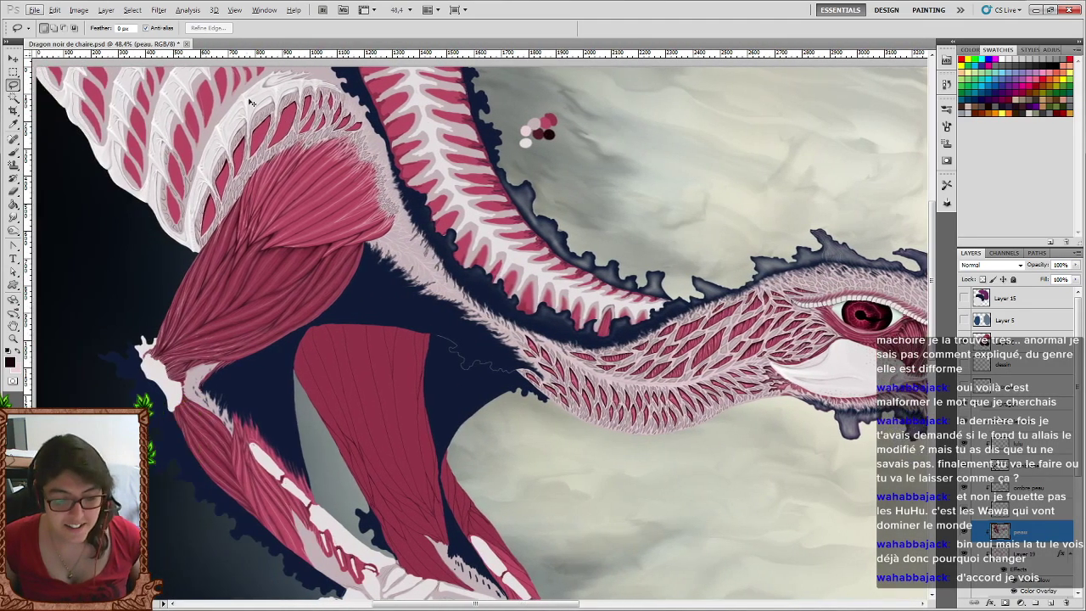
scroll(237, 86, left, 1)
scroll(229, 90, left, 2)
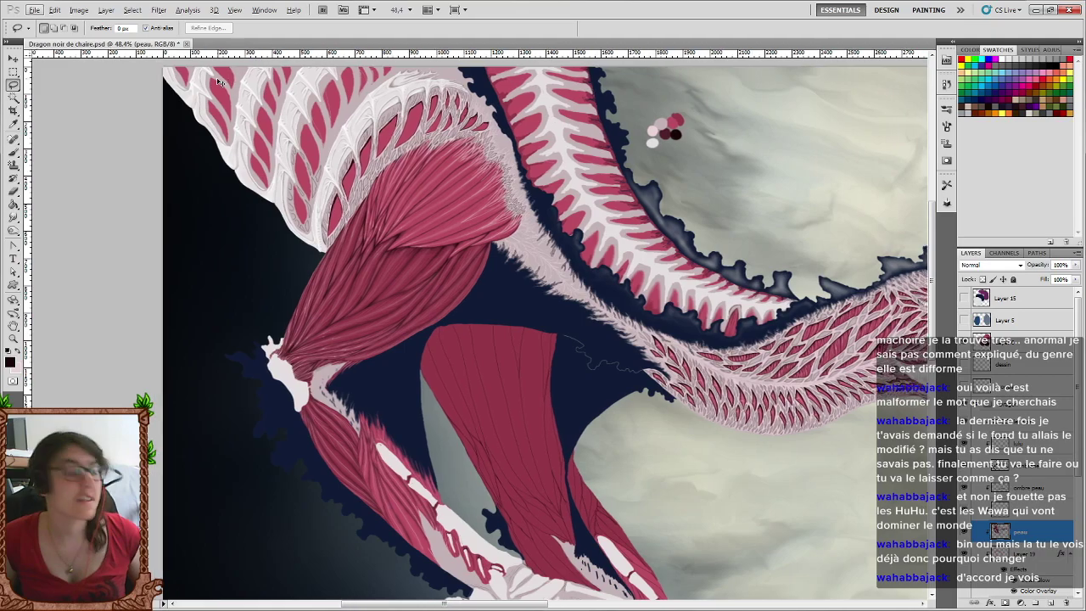
scroll(396, 119, up, 1)
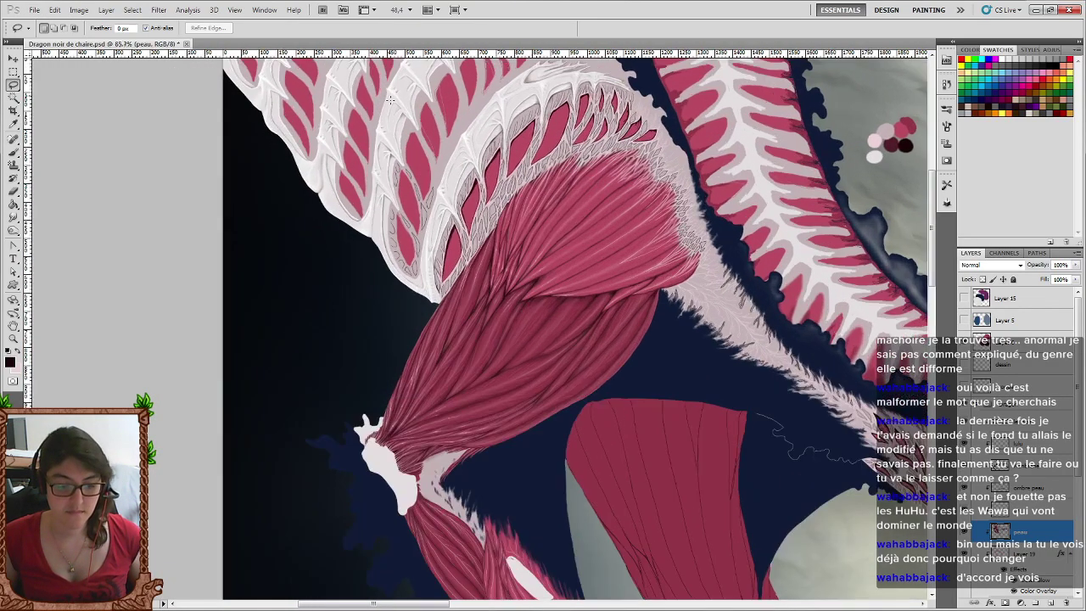
scroll(397, 119, up, 1)
scroll(396, 119, up, 1)
scroll(747, 382, up, 1)
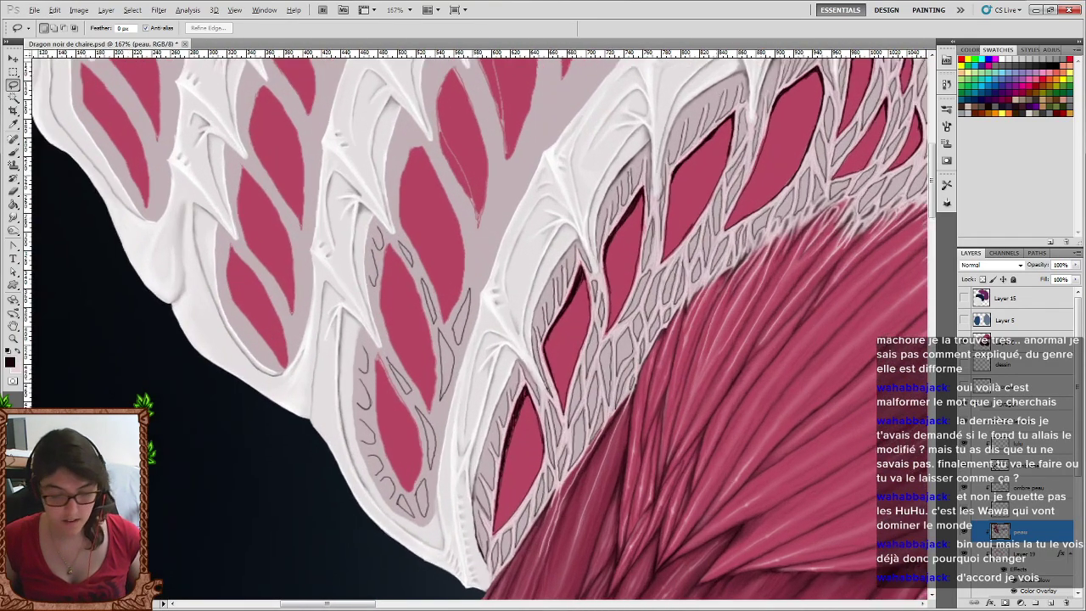
drag(540, 279, 572, 310)
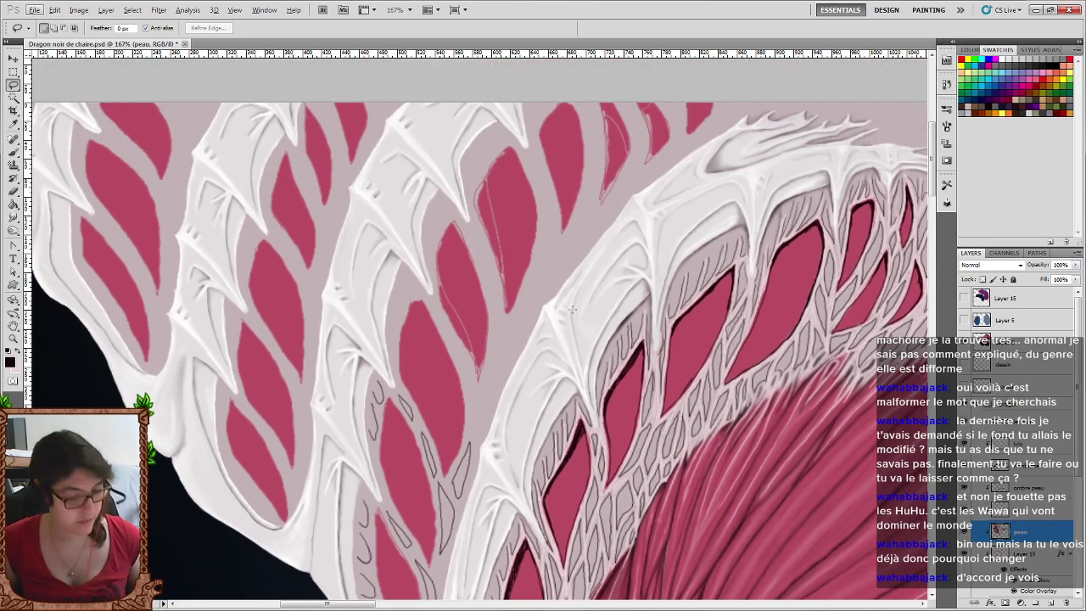
key(b)
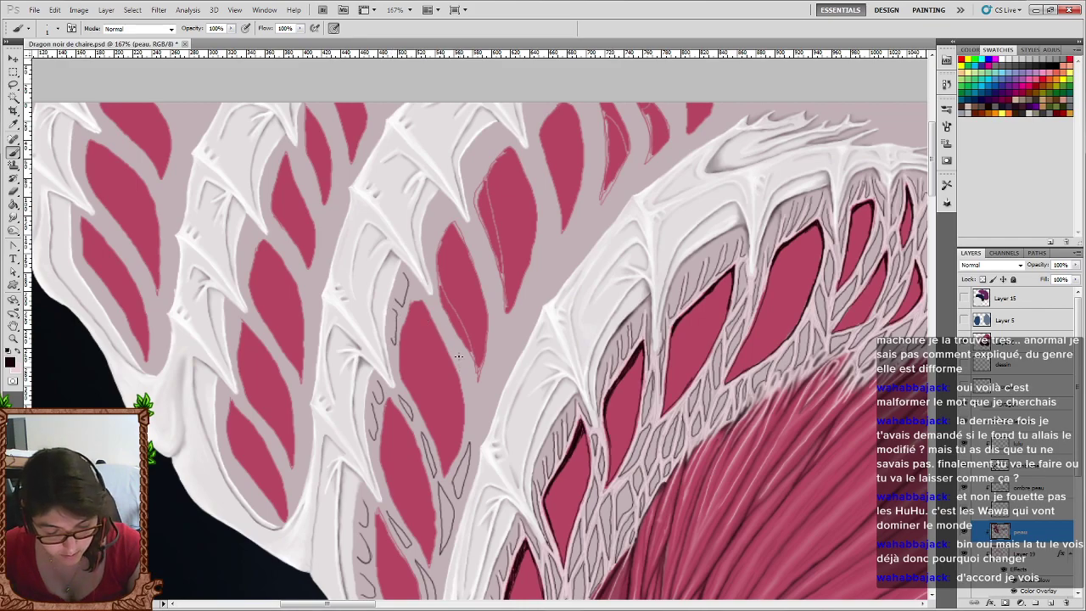
Sketch thin cell lines in the mauve flesh between the lower and upper plates.
drag(452, 343, 477, 433)
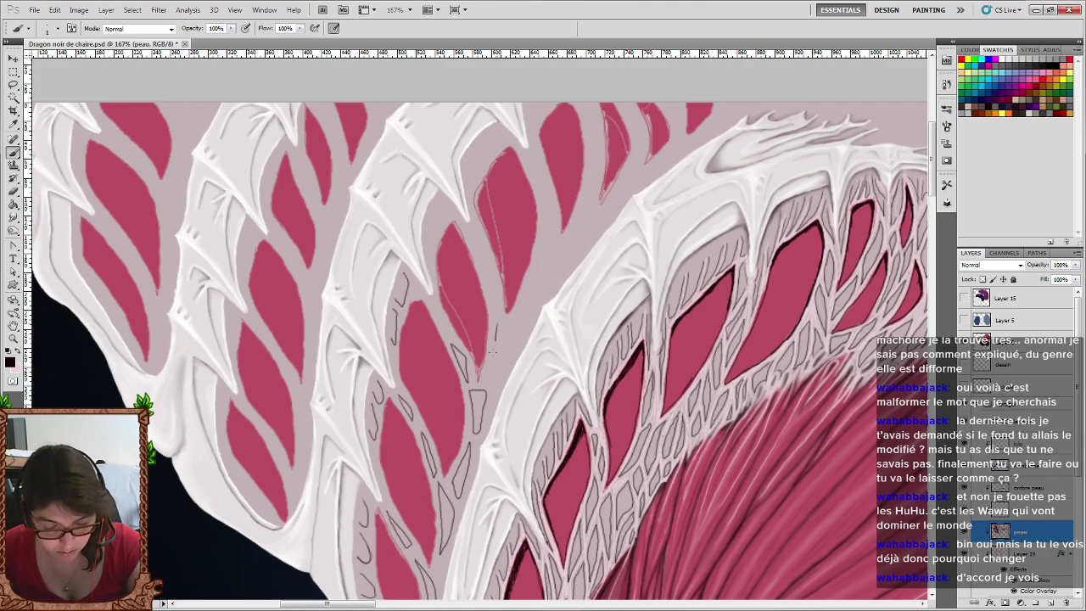
mouse_move(493, 344)
mouse_down()
mouse_move(497, 387)
mouse_move(497, 324)
mouse_up()
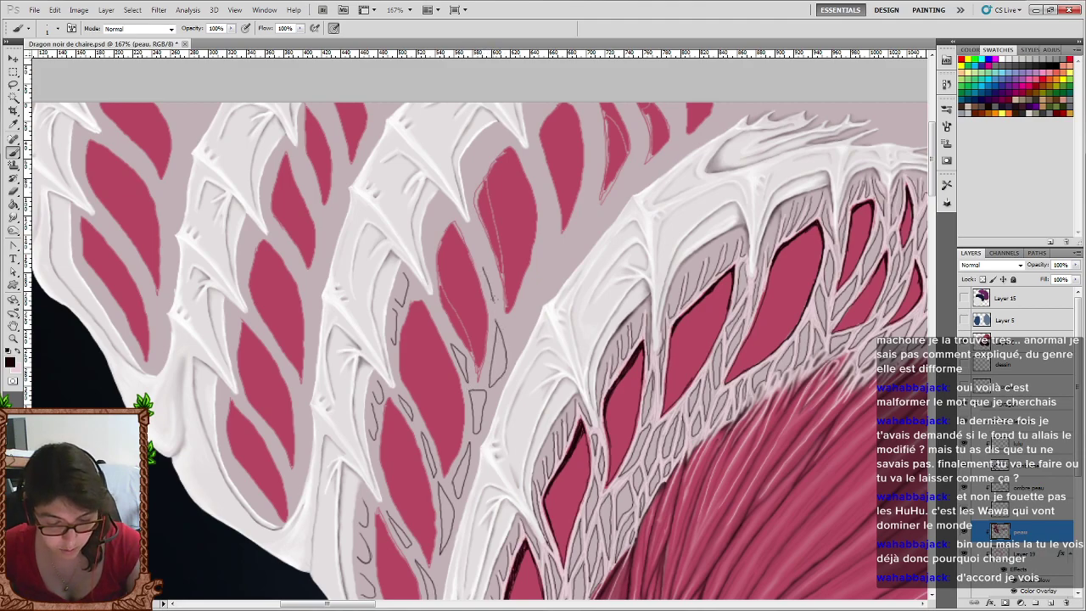
drag(478, 257, 487, 277)
drag(440, 203, 443, 217)
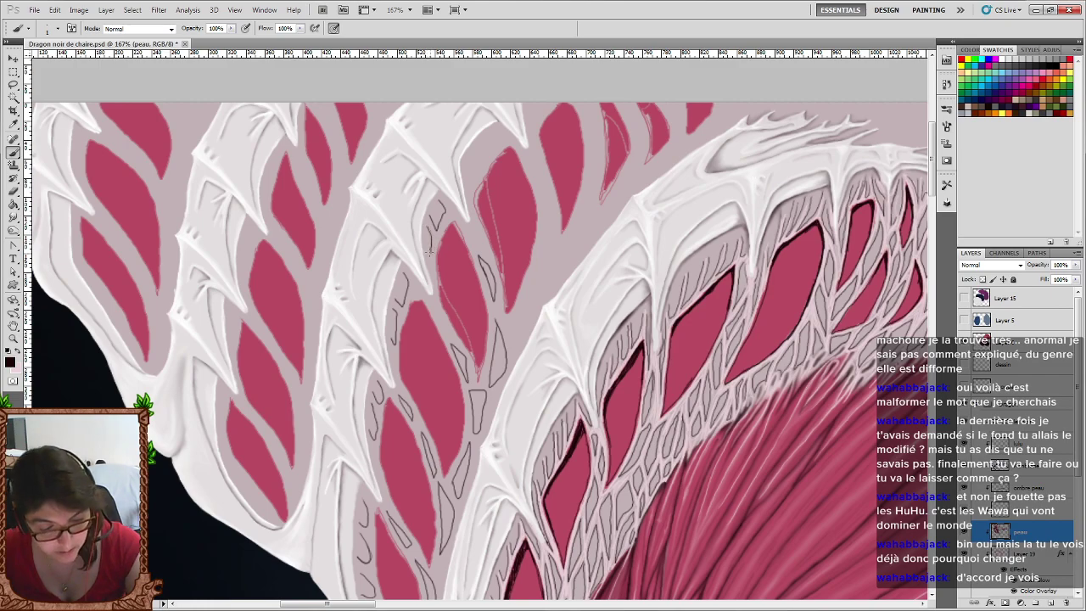
mouse_move(468, 174)
mouse_down()
mouse_move(497, 132)
mouse_move(492, 122)
mouse_up()
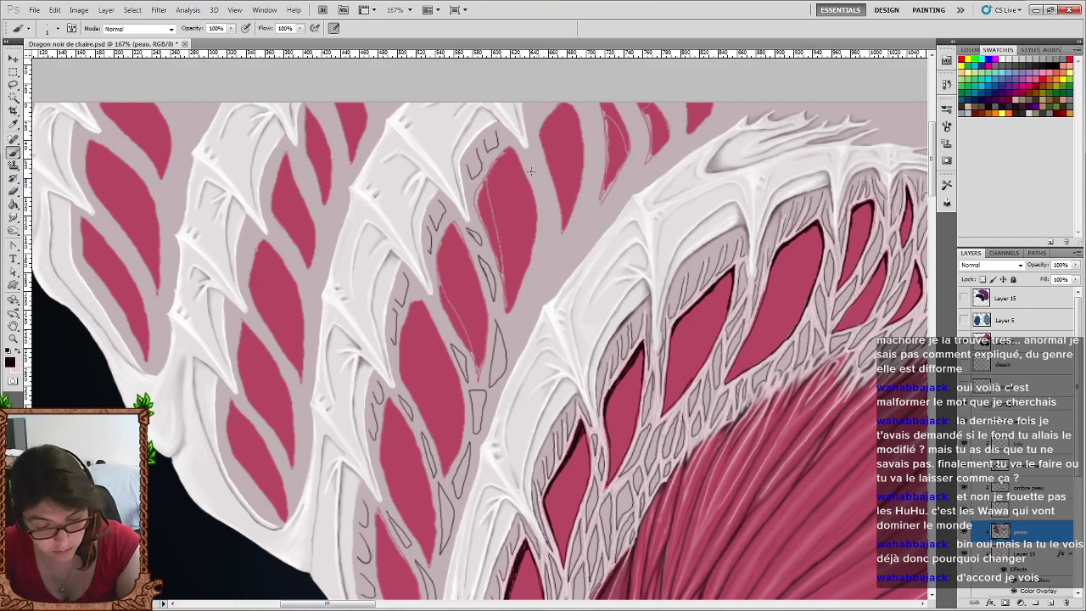
Add cell lines near the plate tip, along the lower gap and the plate edge.
mouse_move(525, 157)
mouse_down()
mouse_move(552, 209)
mouse_move(549, 260)
mouse_move(534, 269)
mouse_move(524, 311)
mouse_move(551, 256)
mouse_up()
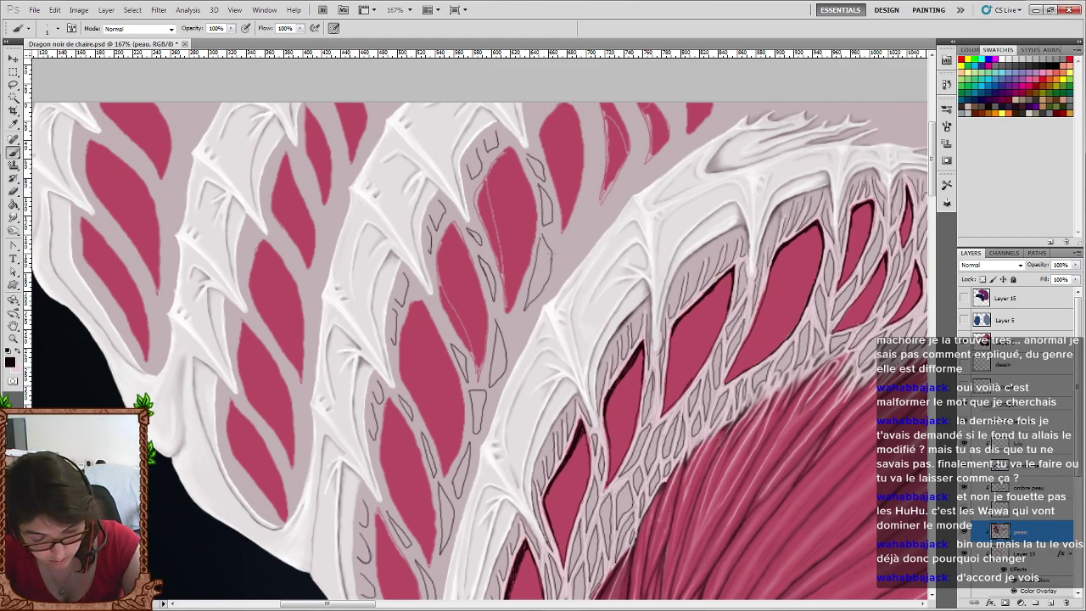
drag(511, 353, 522, 318)
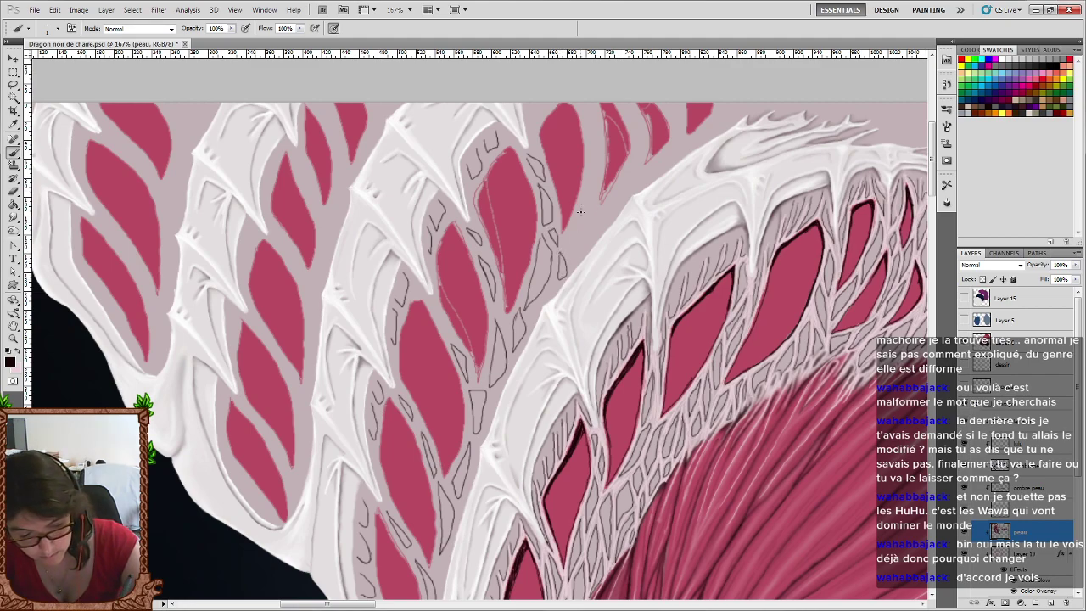
drag(582, 205, 575, 222)
drag(575, 266, 597, 129)
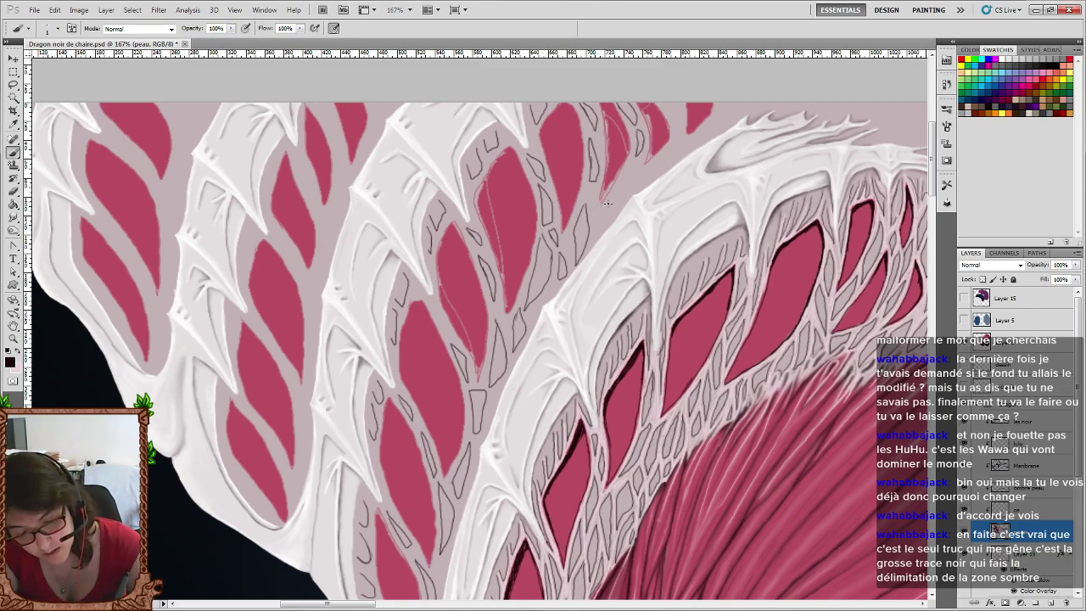
Sketch cell lines in the next gap right, near the large curved plate.
mouse_move(635, 163)
mouse_down()
mouse_move(623, 197)
mouse_move(633, 194)
mouse_up()
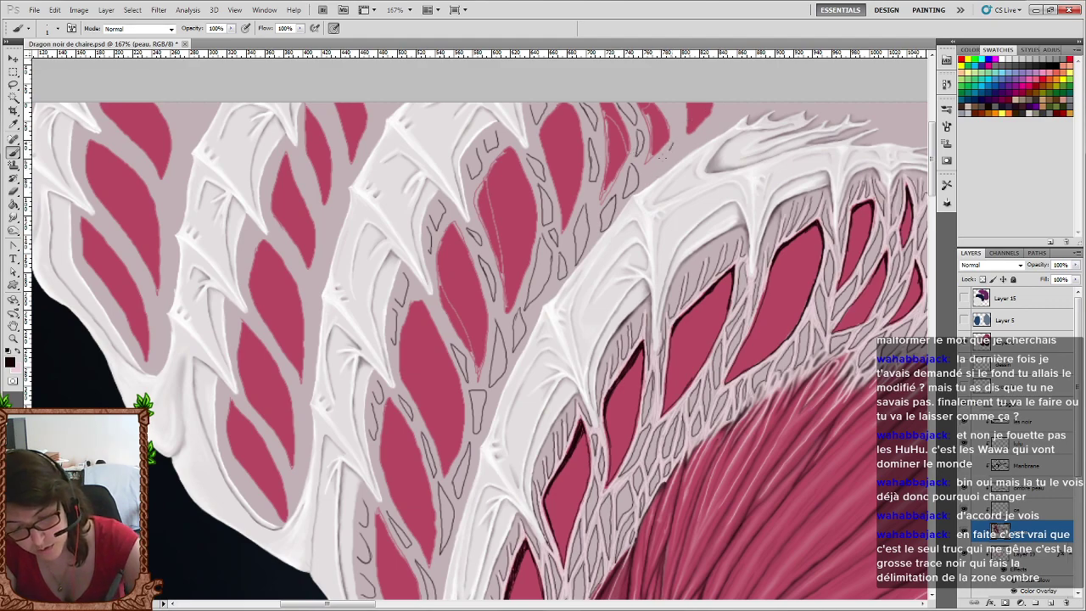
mouse_move(665, 151)
mouse_down()
mouse_move(653, 180)
mouse_move(667, 170)
mouse_up()
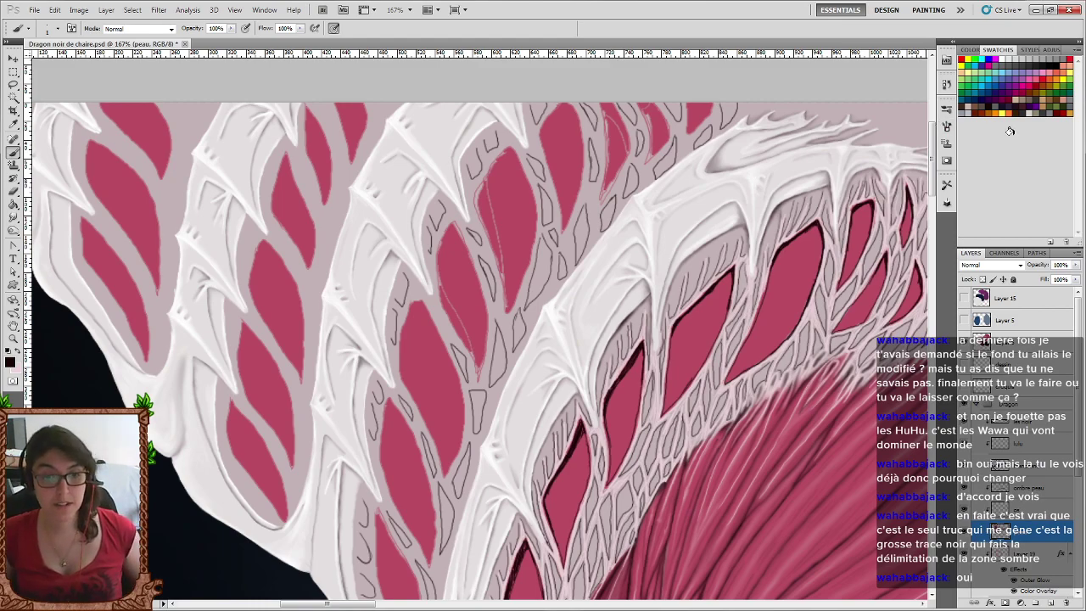
Draw two thin cell outlines in the upper grey membrane near the top.
scroll(812, 122, right, 5)
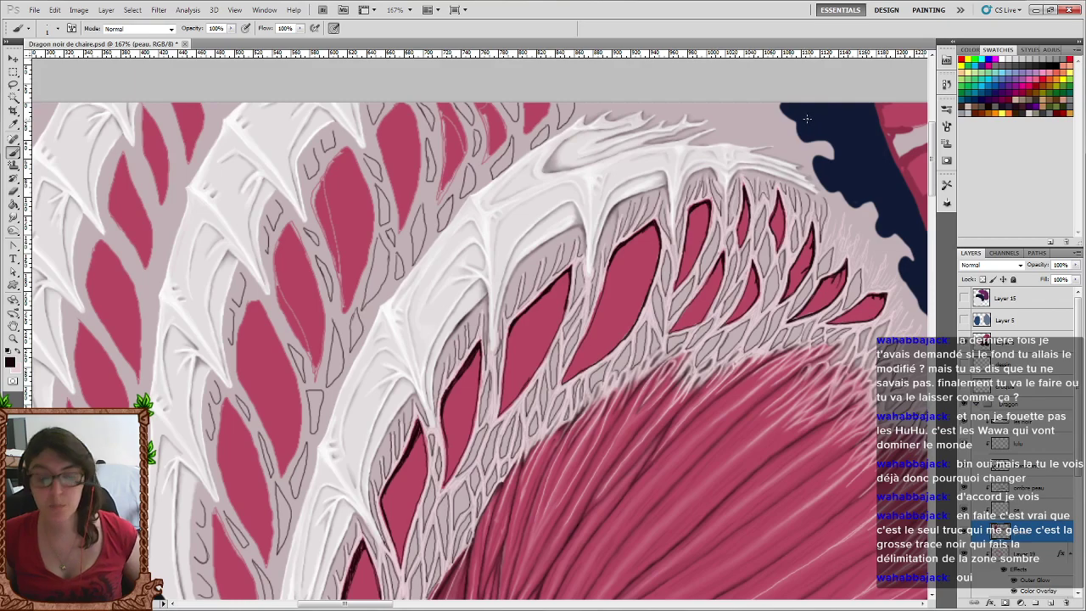
scroll(807, 119, up, 1)
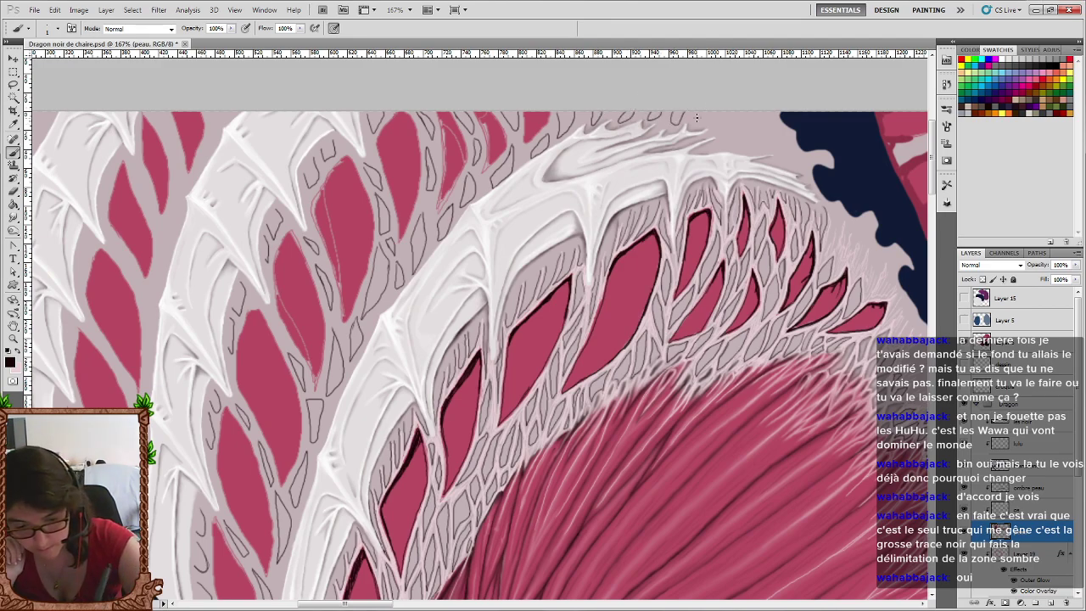
drag(742, 130, 722, 144)
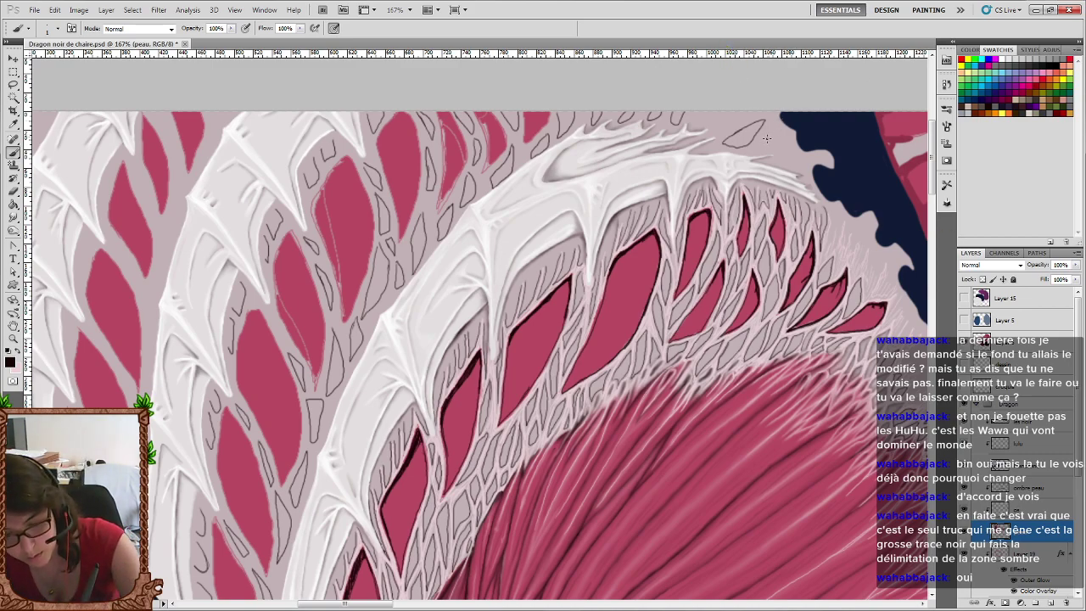
mouse_move(774, 123)
mouse_down()
mouse_move(765, 143)
mouse_move(788, 115)
mouse_up()
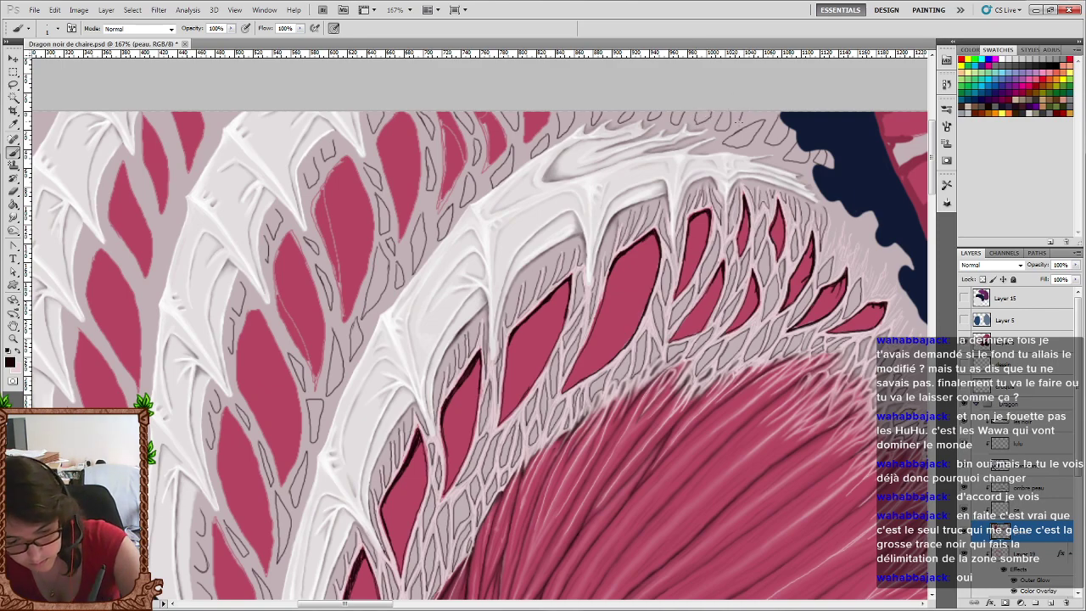
Move over to the left scale edges and outline a cell running down the scale edge.
scroll(764, 111, down, 3)
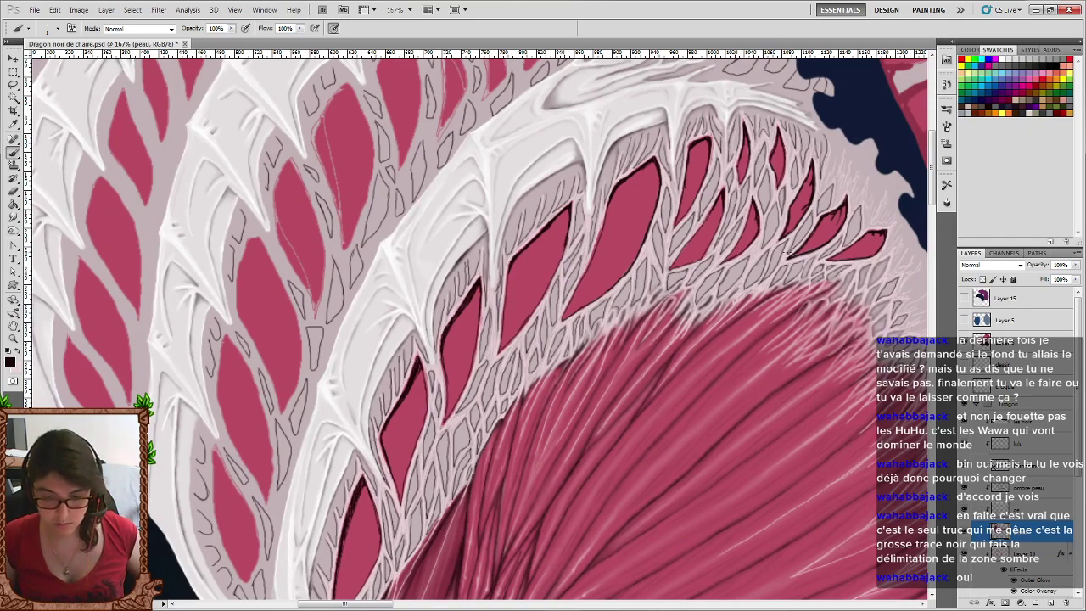
scroll(787, 254, up, 3)
scroll(785, 251, right, 5)
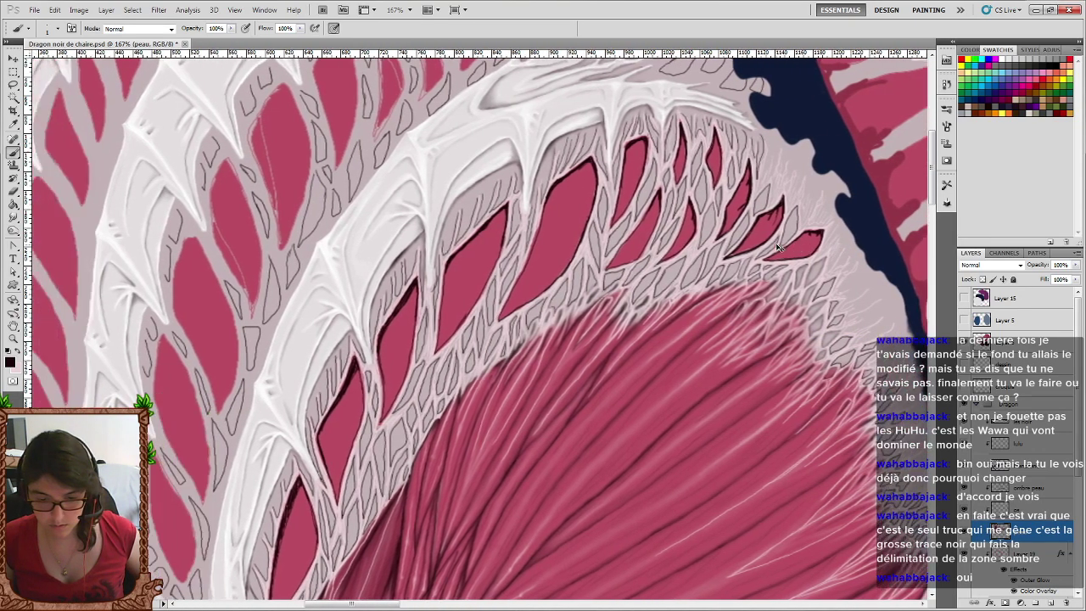
scroll(779, 247, up, 2)
scroll(747, 221, up, 1)
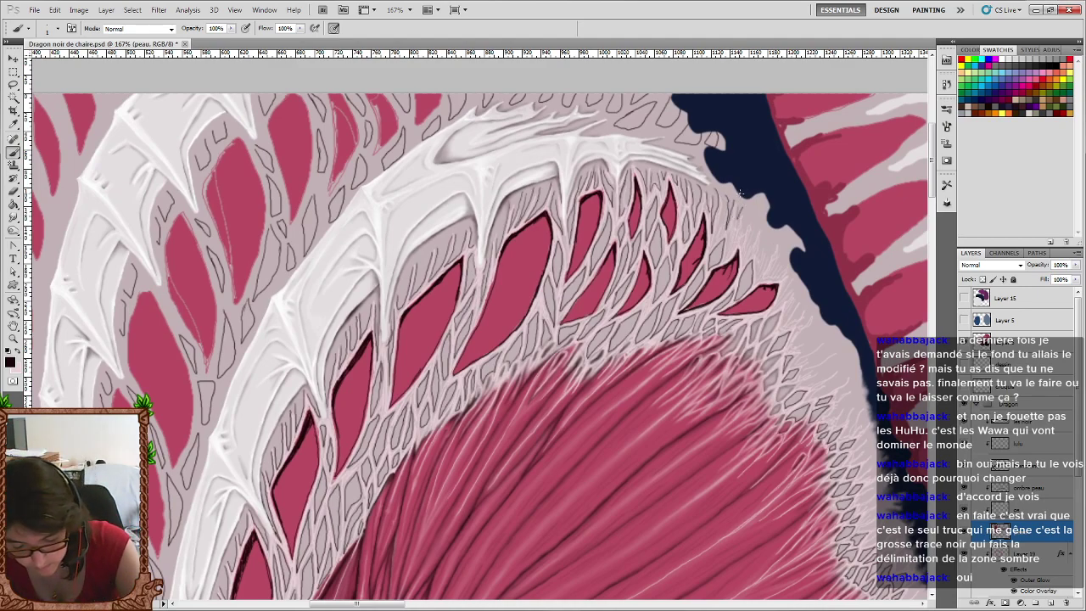
scroll(740, 194, down, 3)
scroll(740, 191, right, 3)
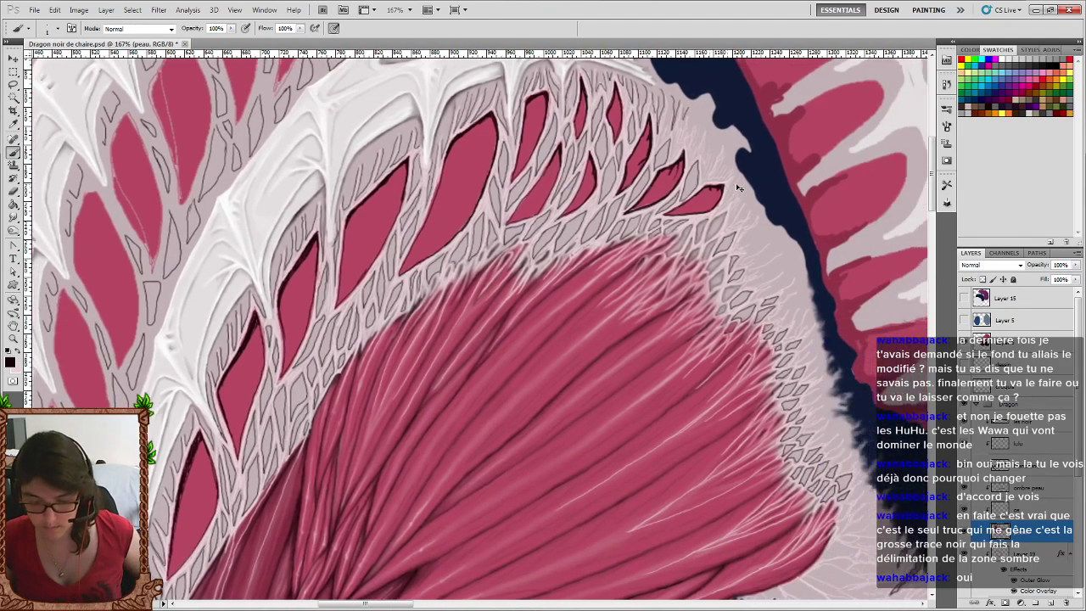
scroll(736, 184, down, 3)
scroll(738, 184, right, 3)
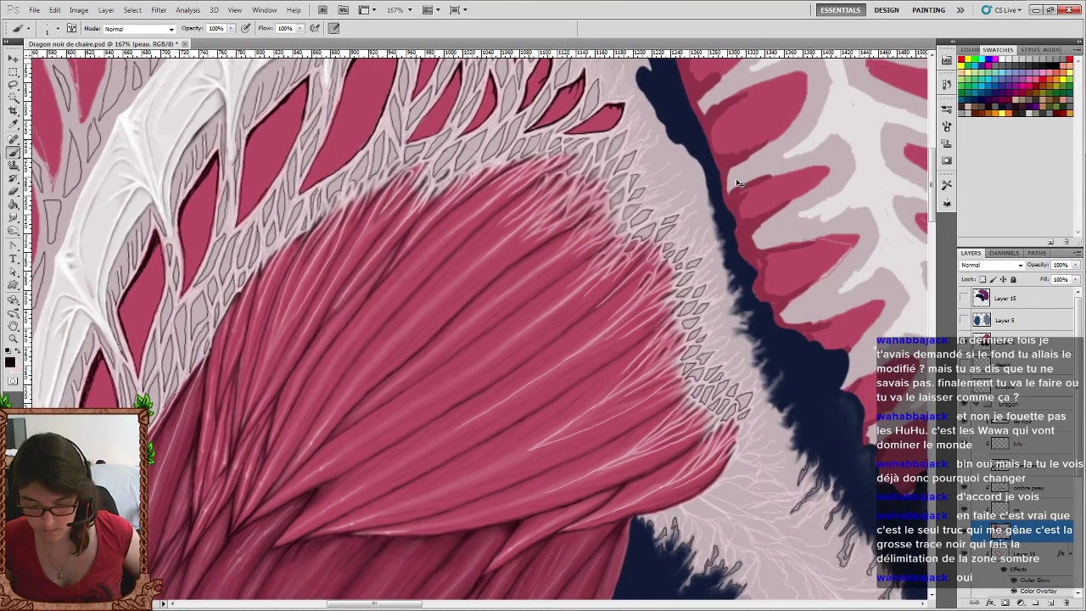
scroll(715, 412, up, 2)
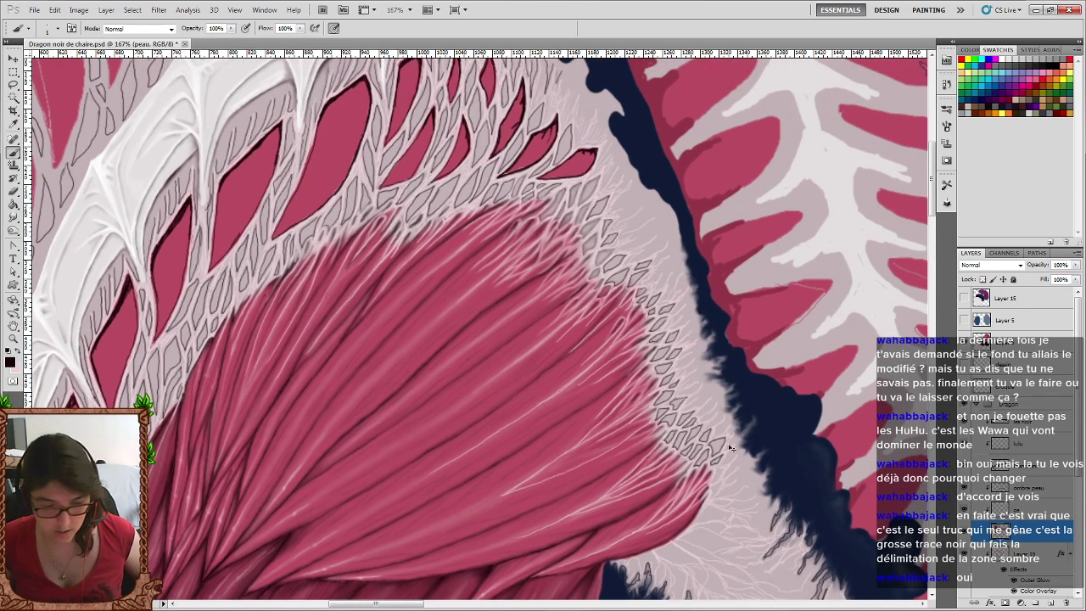
scroll(645, 441, left, 1)
scroll(605, 463, left, 1)
scroll(471, 447, left, 4)
scroll(470, 447, left, 4)
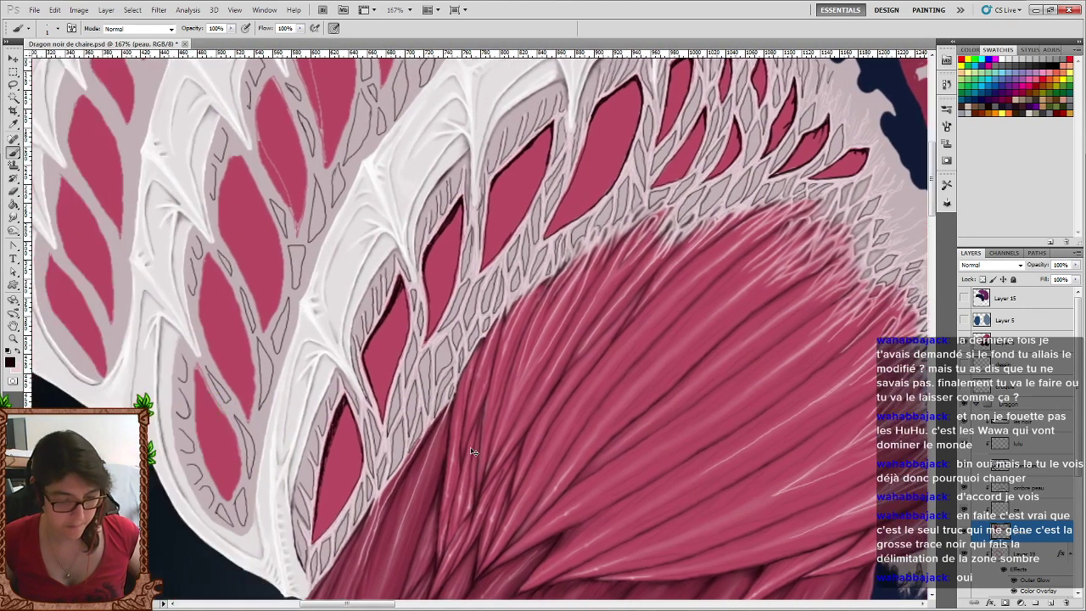
scroll(468, 443, left, 4)
scroll(466, 439, left, 3)
scroll(465, 440, left, 3)
scroll(465, 439, left, 3)
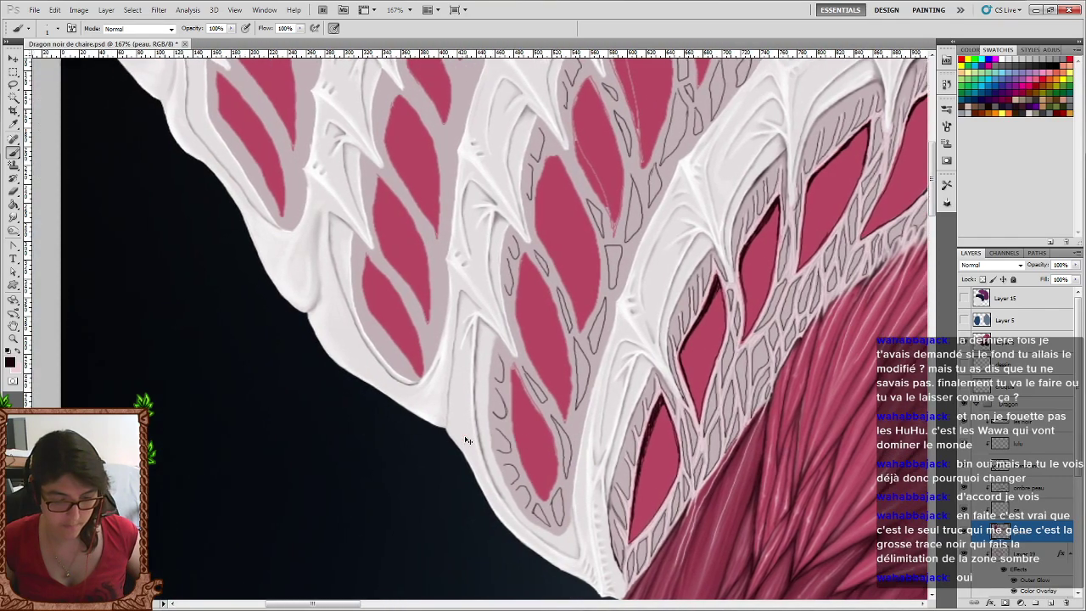
scroll(465, 437, left, 2)
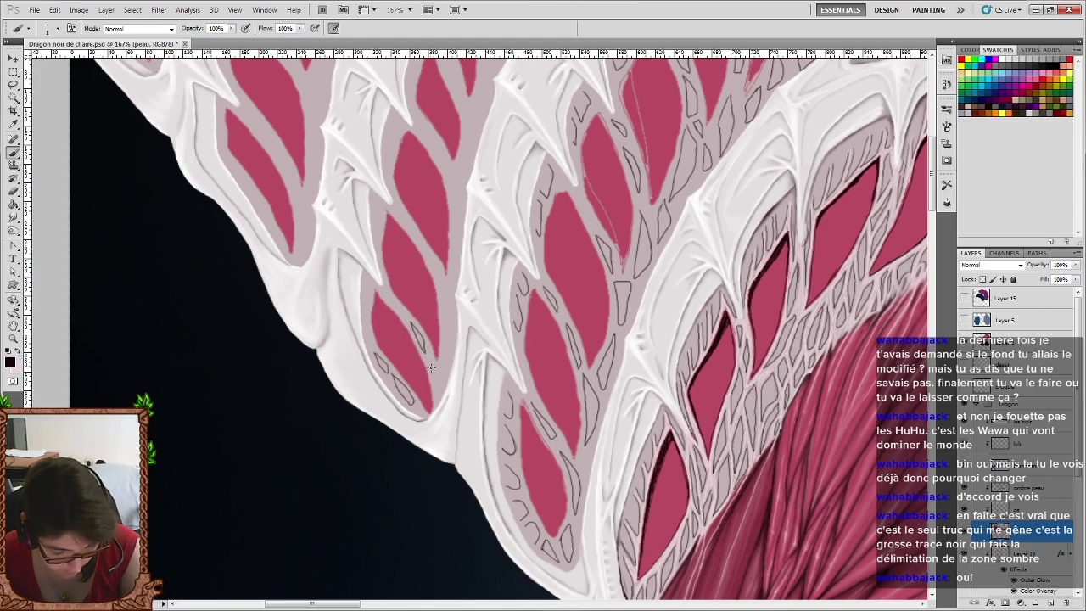
drag(431, 367, 438, 395)
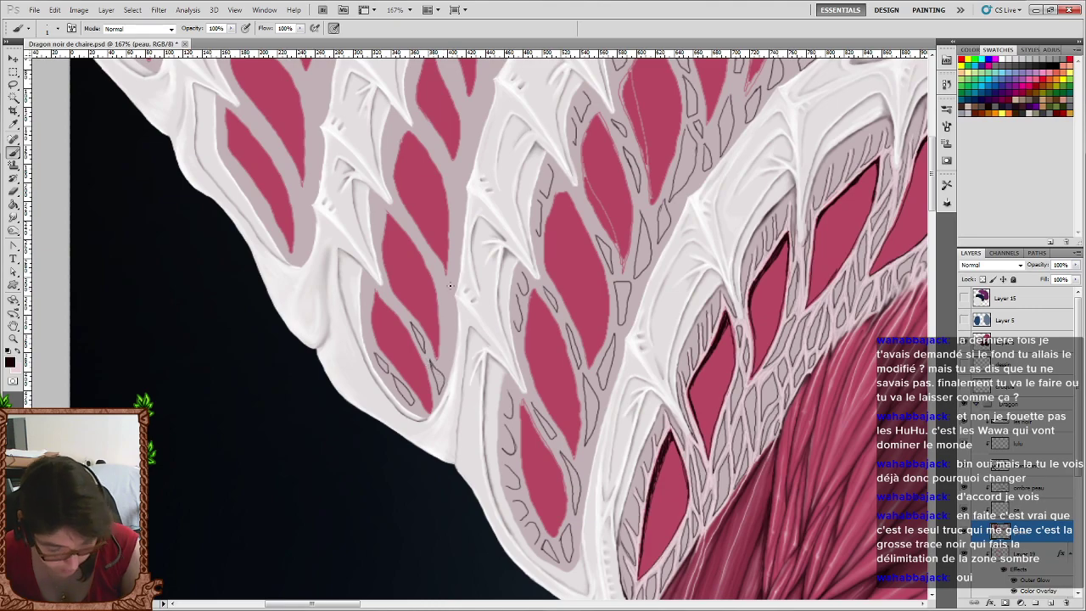
drag(447, 323, 444, 365)
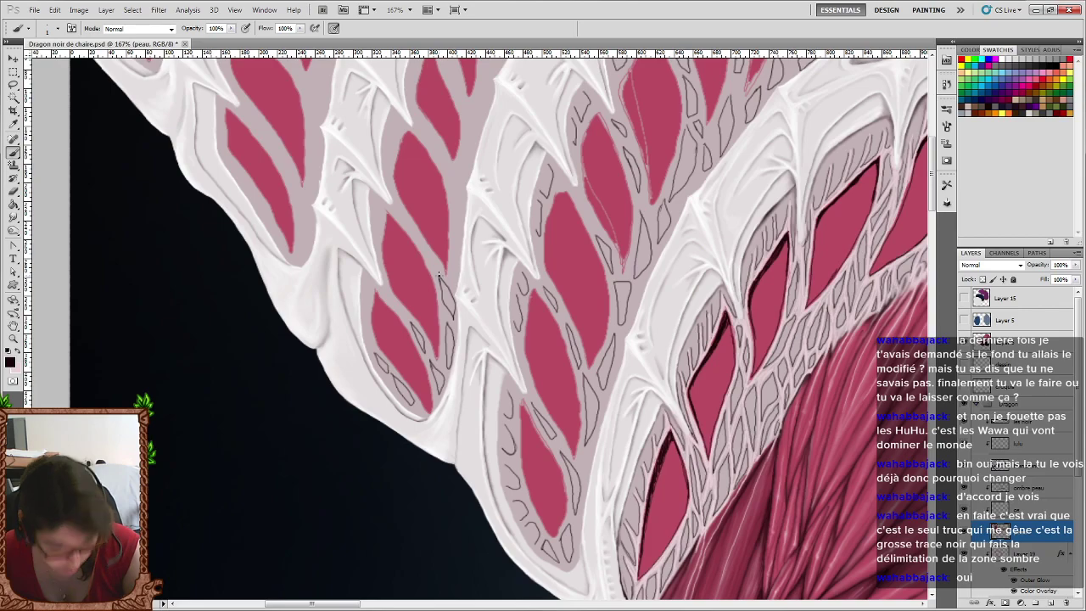
scroll(366, 317, up, 1)
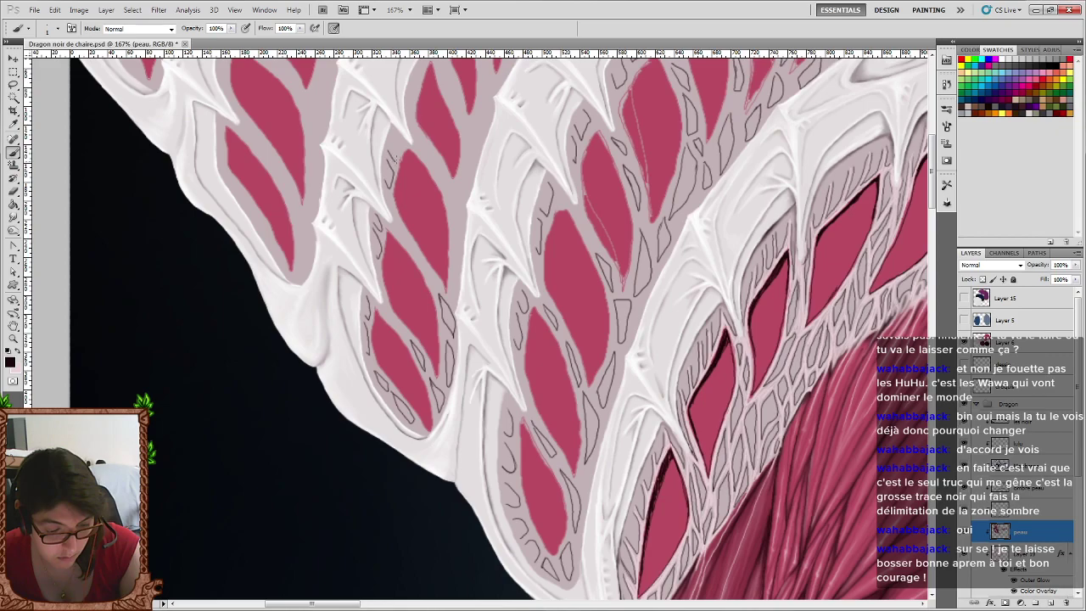
scroll(538, 172, up, 3)
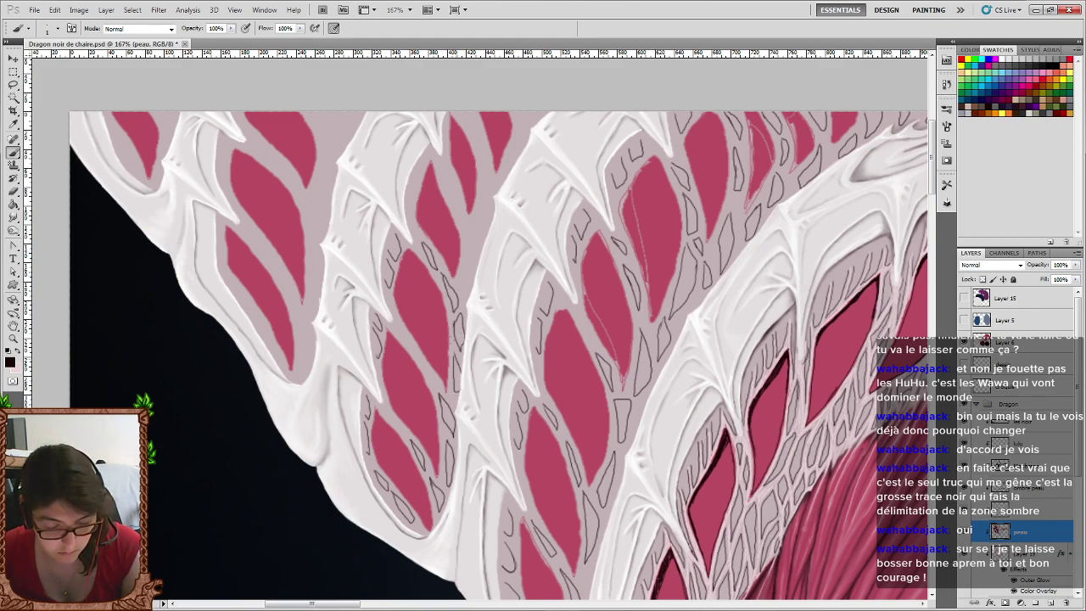
Paint short dark cell outlines in the grey membrane between bone and pink flesh.
scroll(443, 329, up, 1)
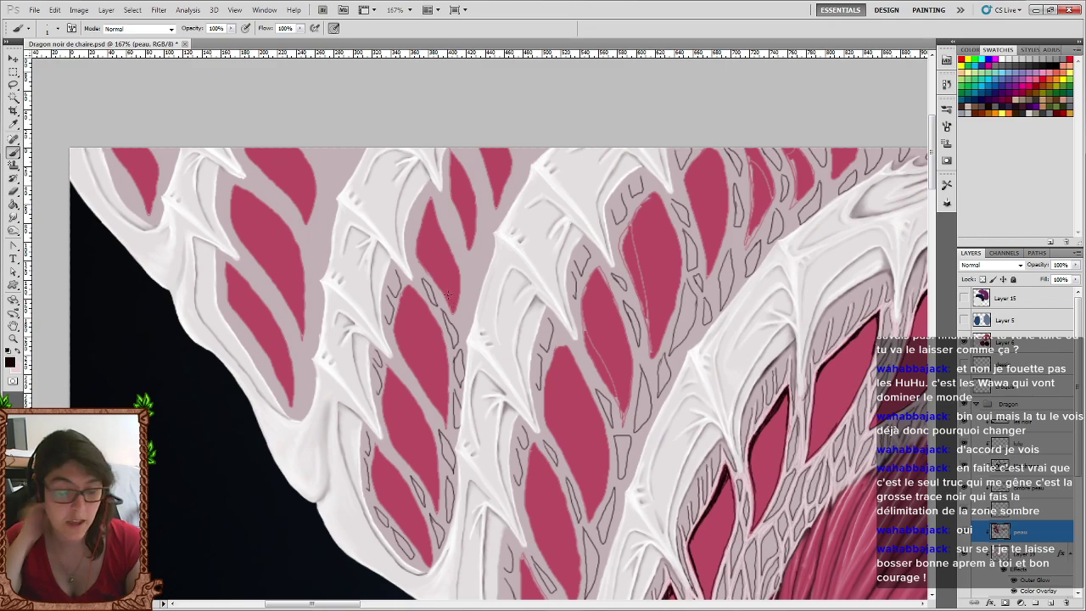
drag(465, 289, 468, 338)
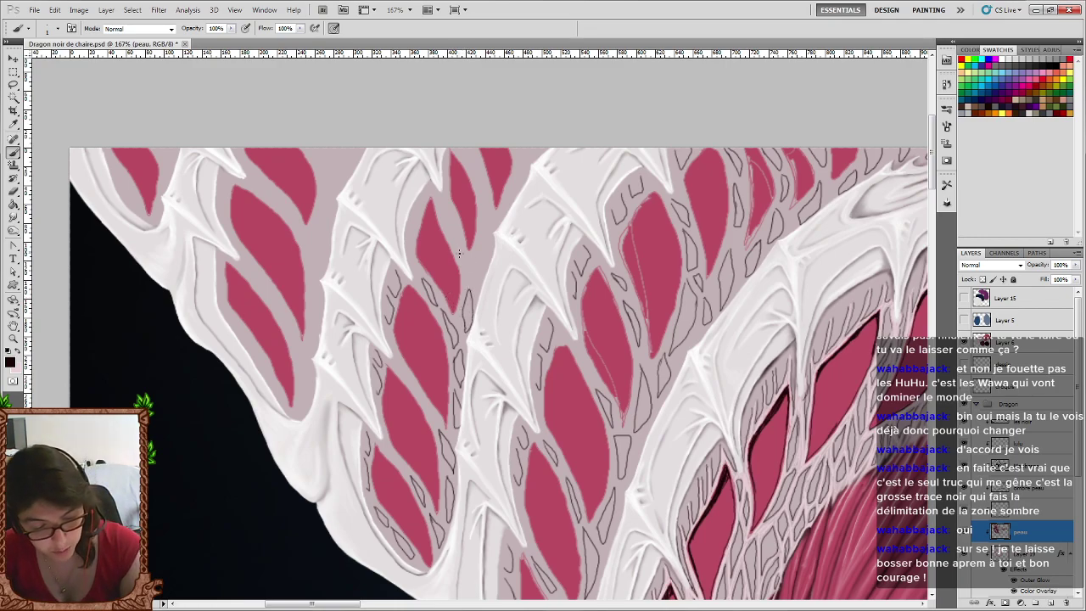
drag(460, 254, 471, 277)
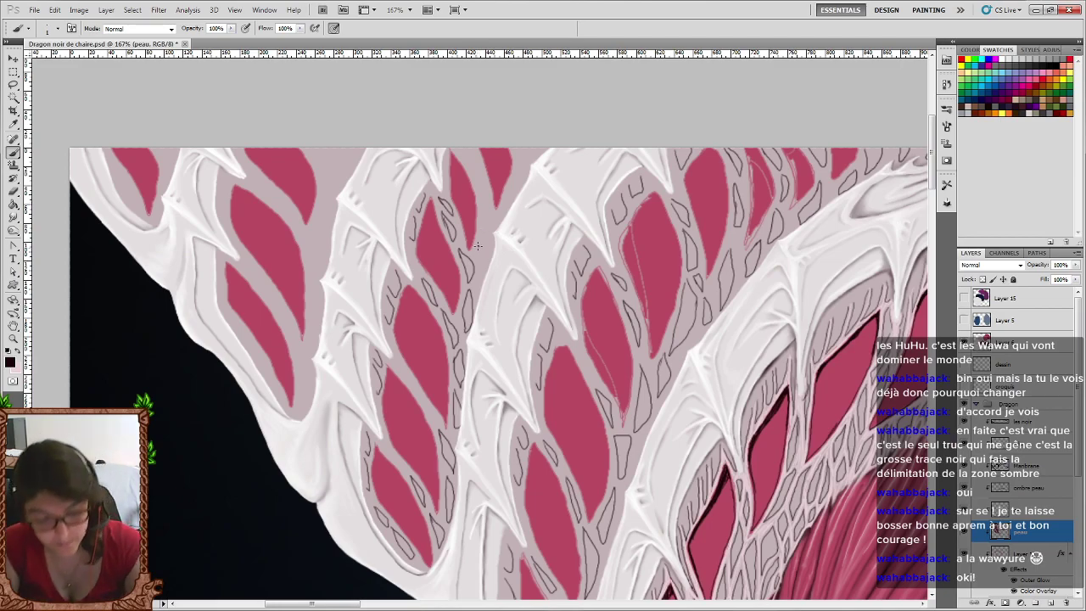
mouse_move(482, 232)
mouse_down()
mouse_move(487, 267)
mouse_move(486, 201)
mouse_up()
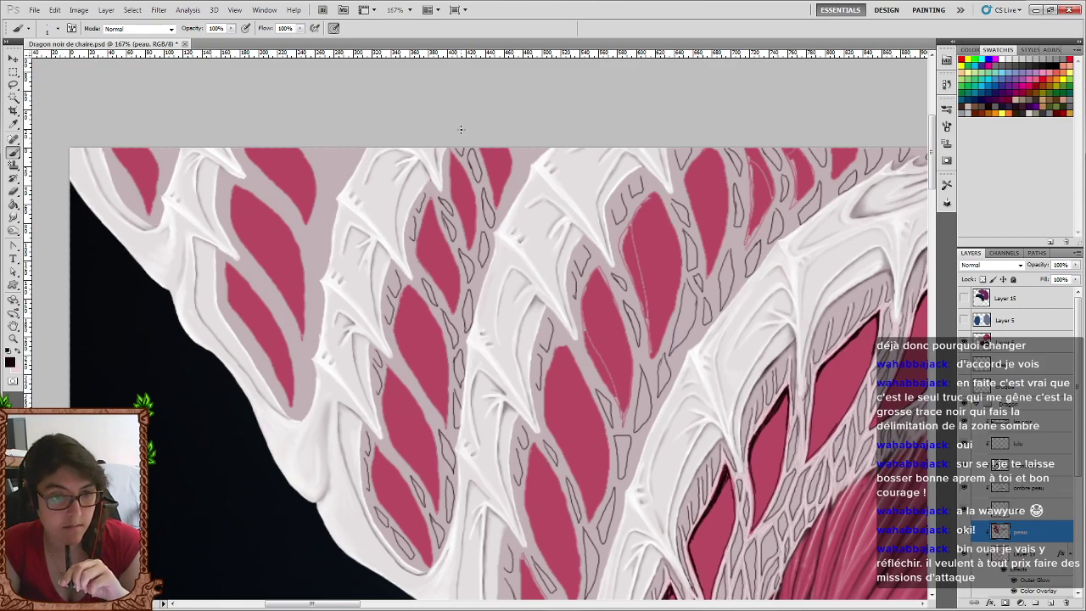
drag(515, 173, 507, 201)
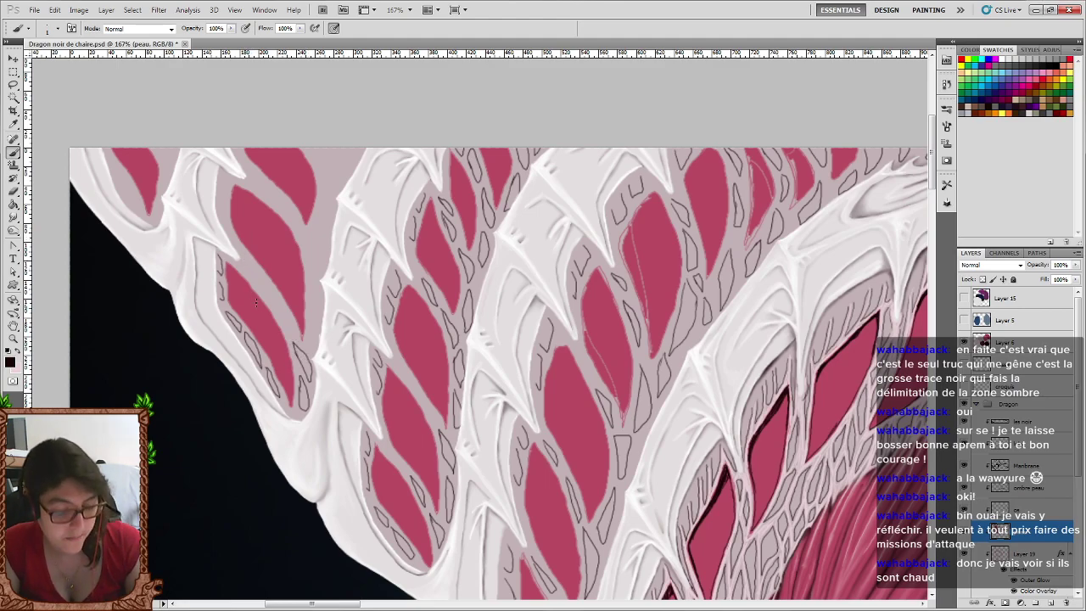
Trace thin dark cell lines through the membrane and scale edges of the leftmost vertebrae.
drag(283, 319, 295, 334)
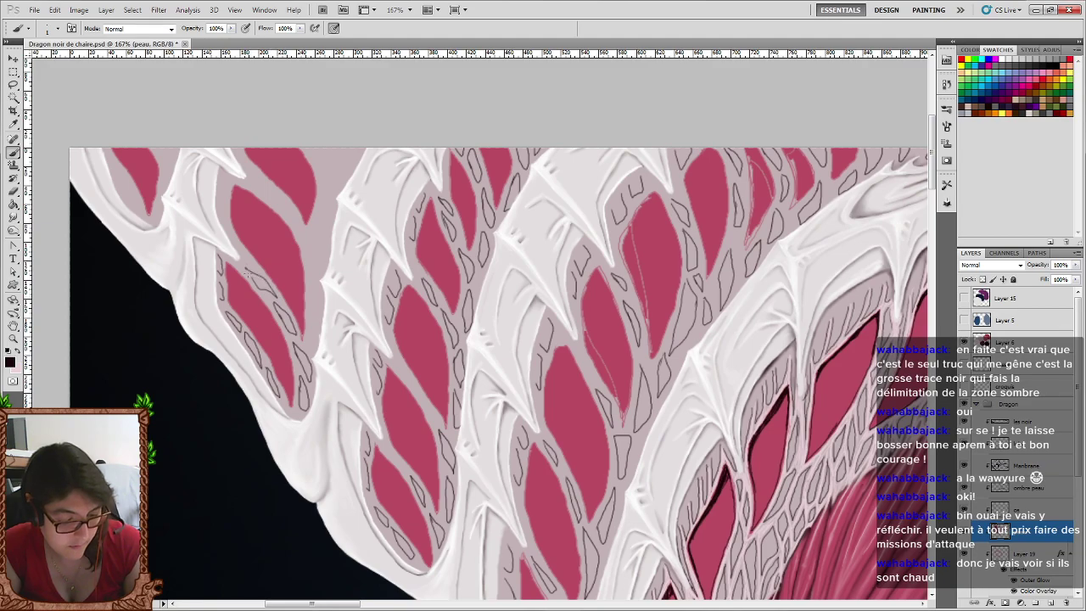
drag(247, 273, 254, 281)
drag(310, 314, 320, 337)
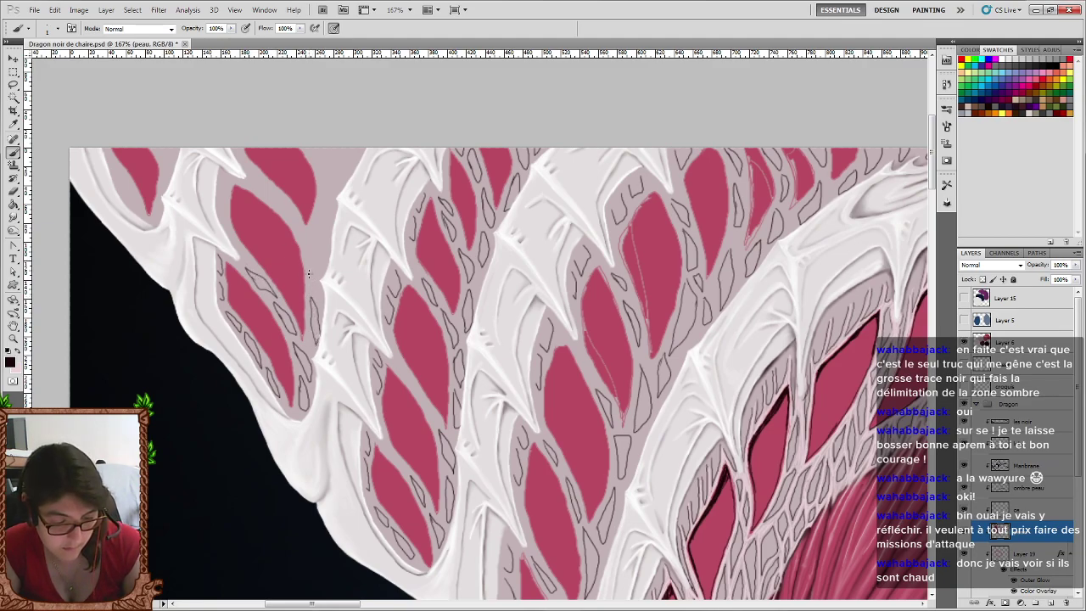
mouse_move(307, 252)
mouse_down()
mouse_move(309, 277)
mouse_move(319, 266)
mouse_move(260, 184)
mouse_up()
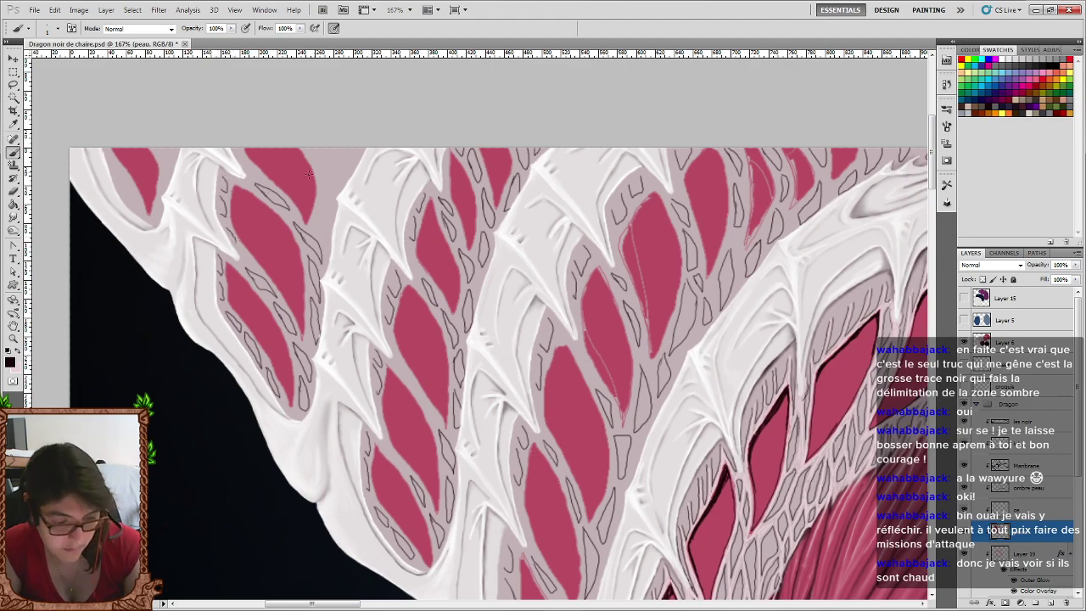
drag(317, 202, 328, 219)
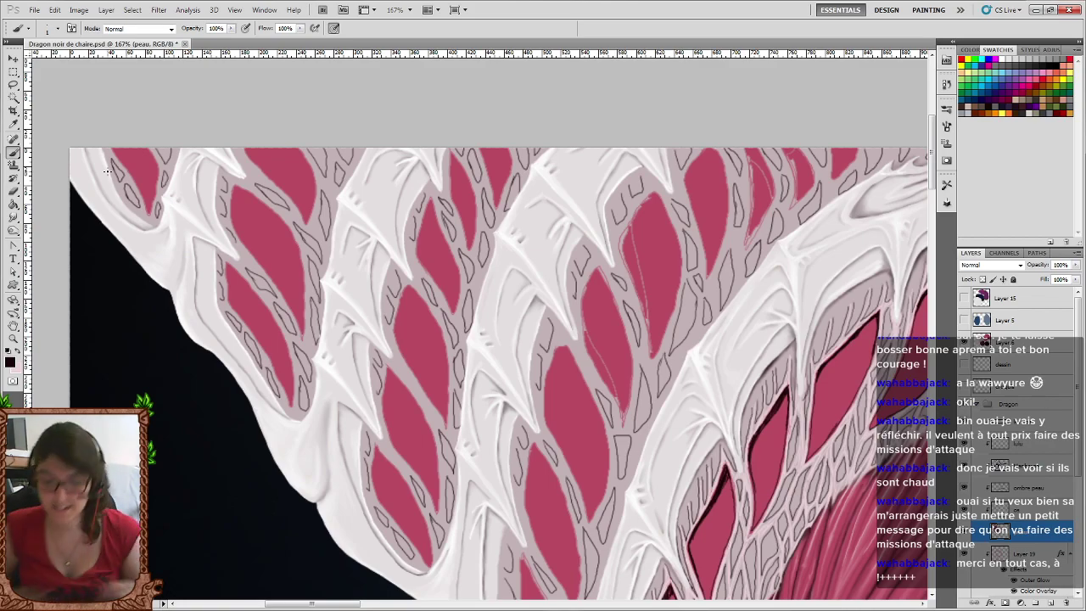
Darken and thicken the left and upper-right outlines of the central pink scale.
scroll(364, 225, down, 2)
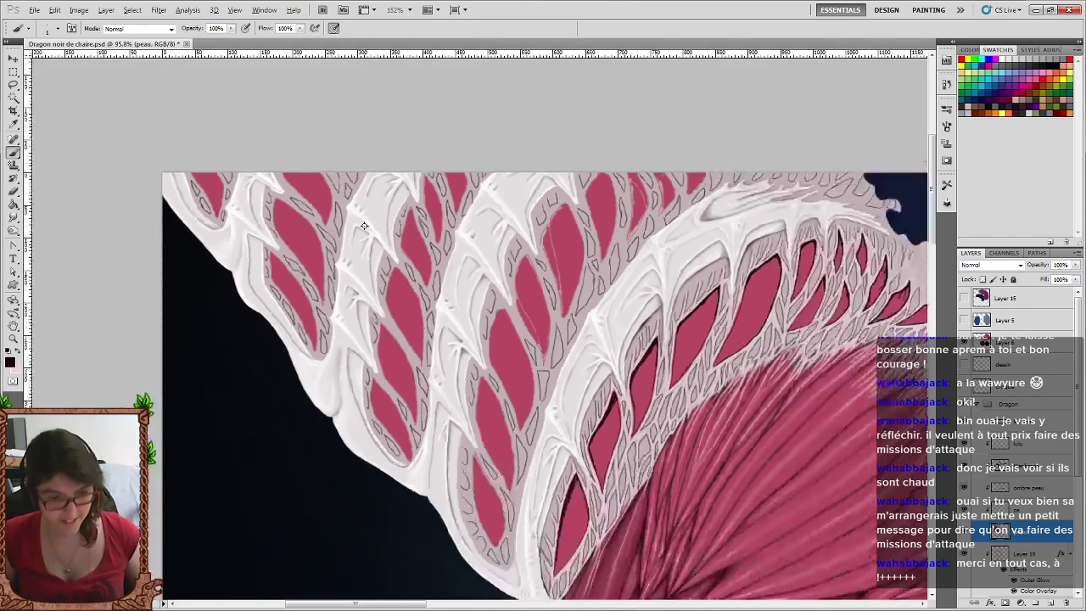
scroll(373, 224, down, 2)
scroll(386, 222, down, 2)
scroll(398, 222, down, 2)
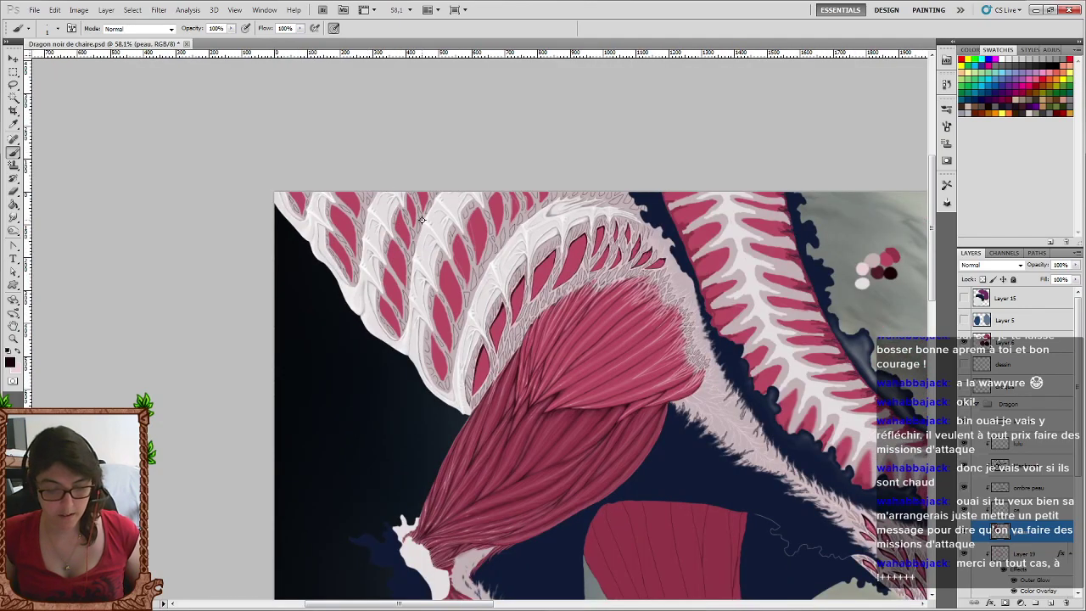
scroll(399, 220, up, 4)
scroll(404, 217, up, 1)
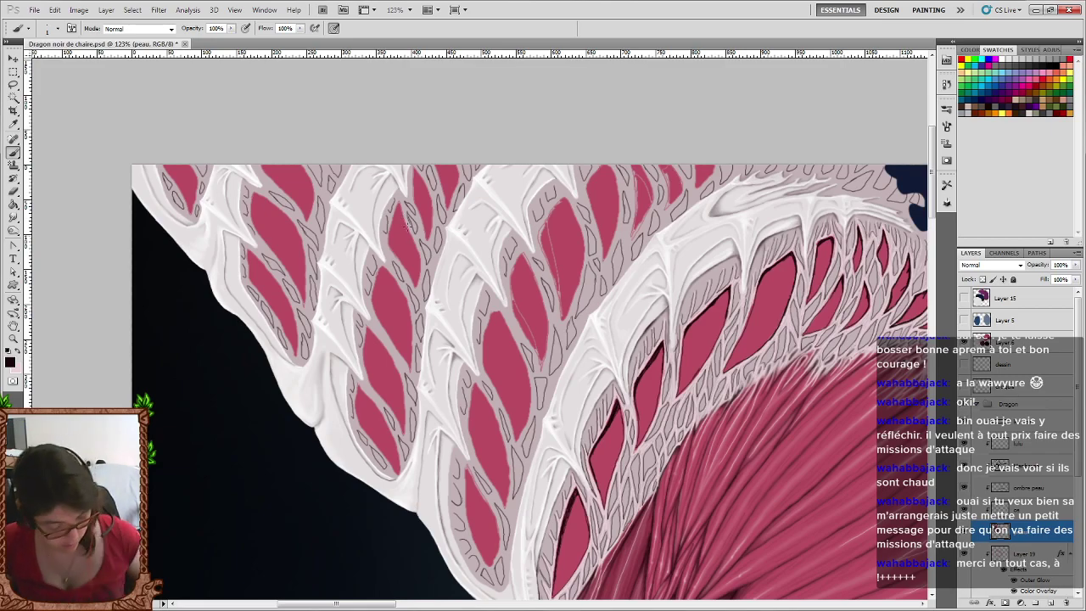
scroll(513, 266, up, 3)
scroll(513, 265, down, 2)
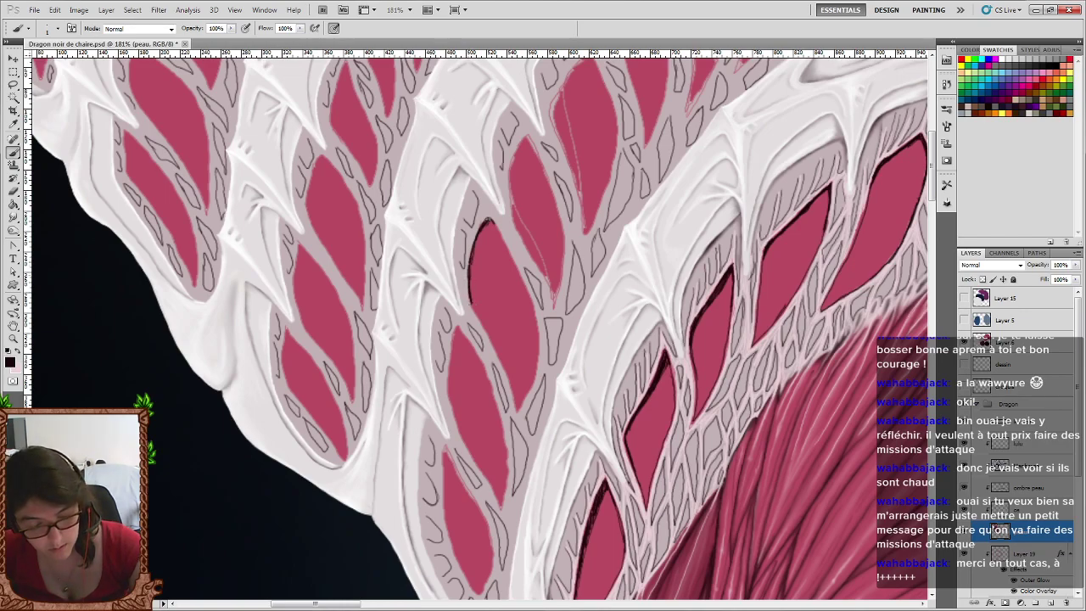
mouse_move(471, 304)
mouse_down()
mouse_move(471, 257)
mouse_move(473, 299)
mouse_move(487, 222)
mouse_up()
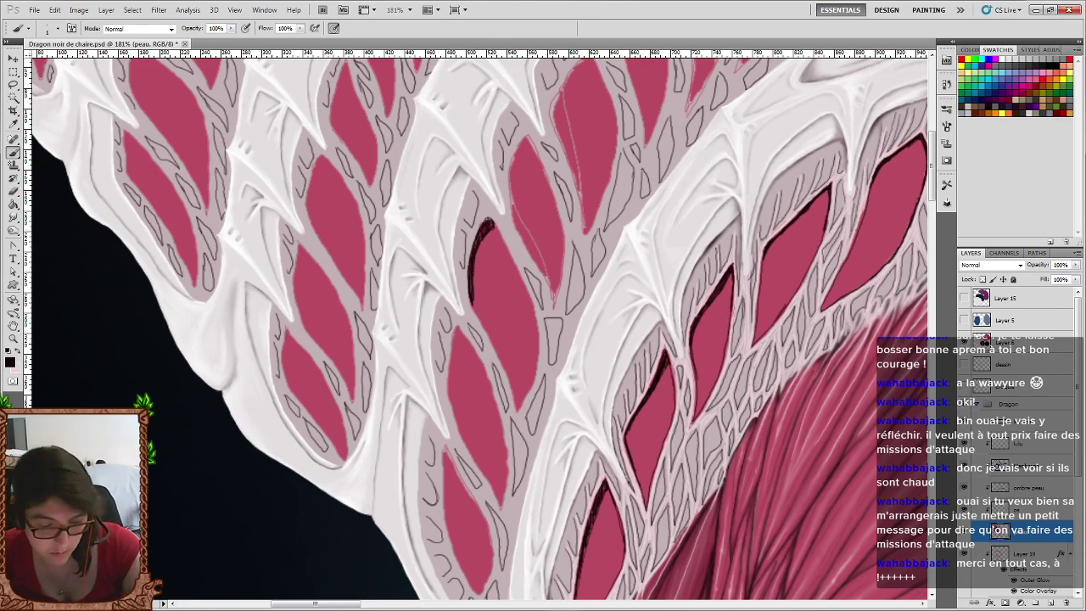
mouse_move(506, 250)
mouse_down()
mouse_move(490, 223)
mouse_move(534, 304)
mouse_up()
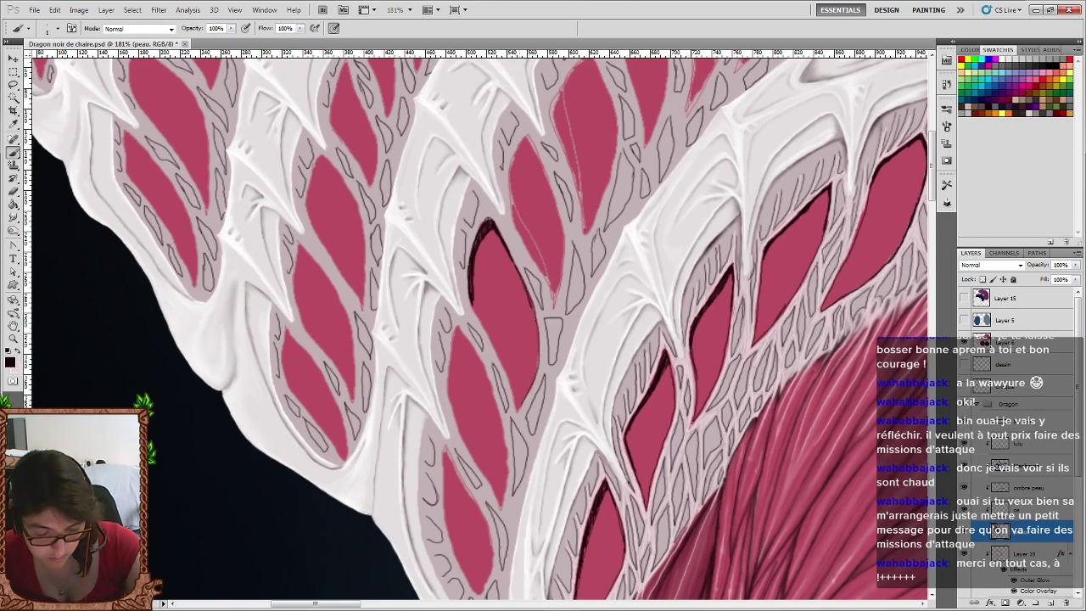
Outline the central scale's right edge and add thin dark strokes inside it.
mouse_move(539, 360)
mouse_down()
mouse_move(533, 305)
mouse_move(491, 343)
mouse_move(510, 386)
mouse_up()
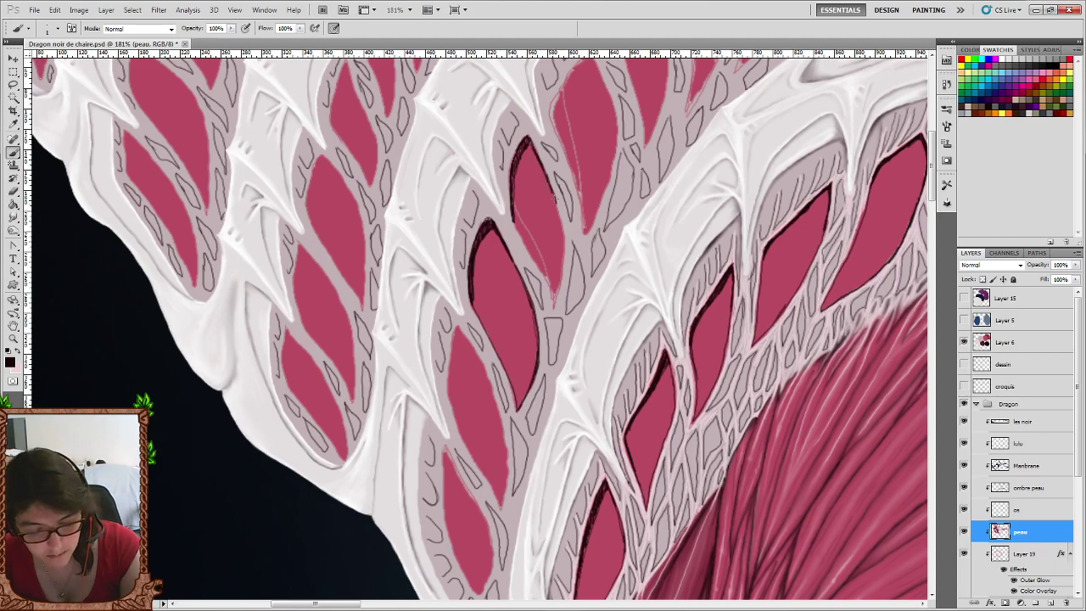
drag(564, 234, 556, 294)
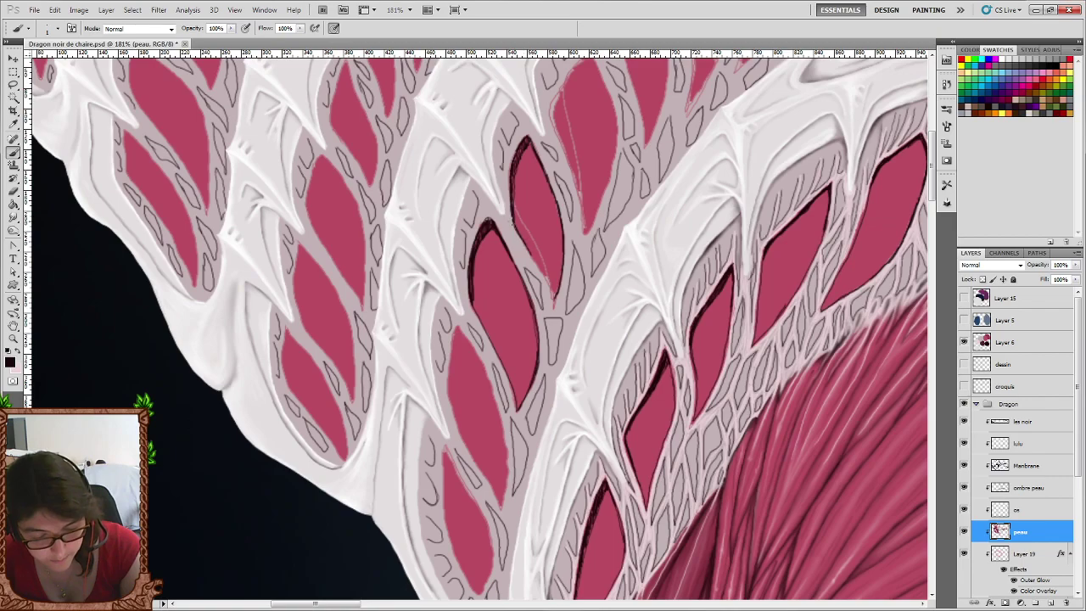
drag(526, 248, 549, 283)
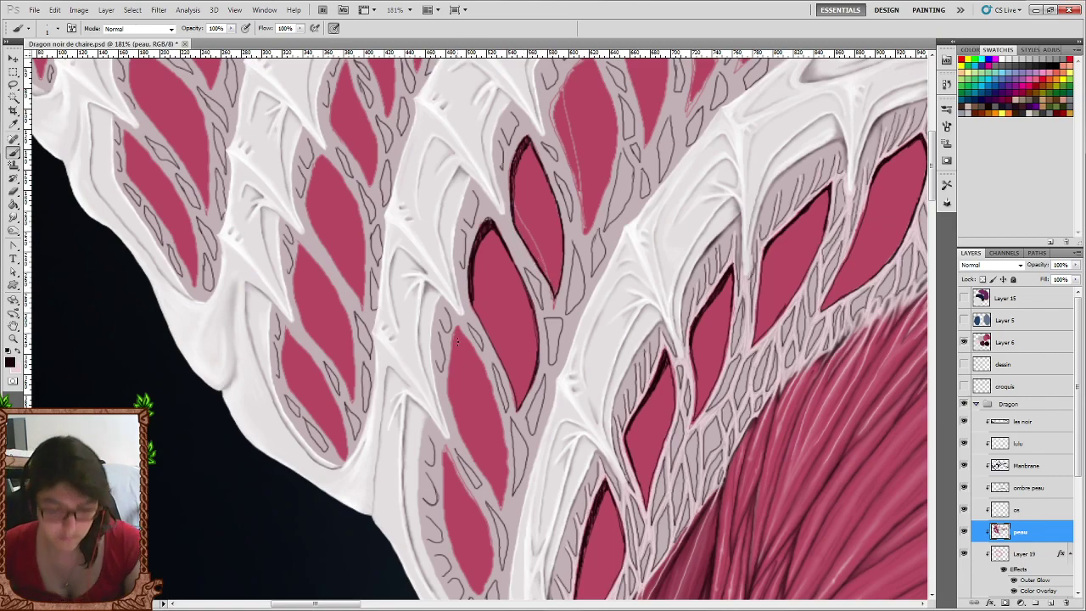
Paint a dark outline down the upper-left edge of a pink scale.
scroll(438, 176, up, 1)
scroll(439, 176, up, 4)
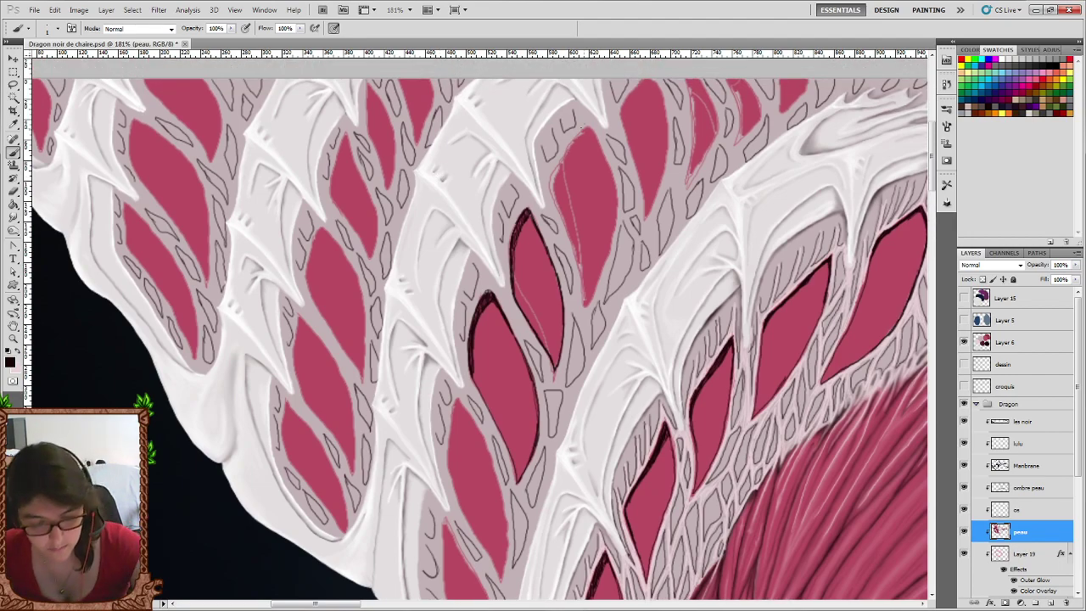
mouse_move(583, 129)
mouse_down()
mouse_move(553, 194)
mouse_move(555, 183)
mouse_up()
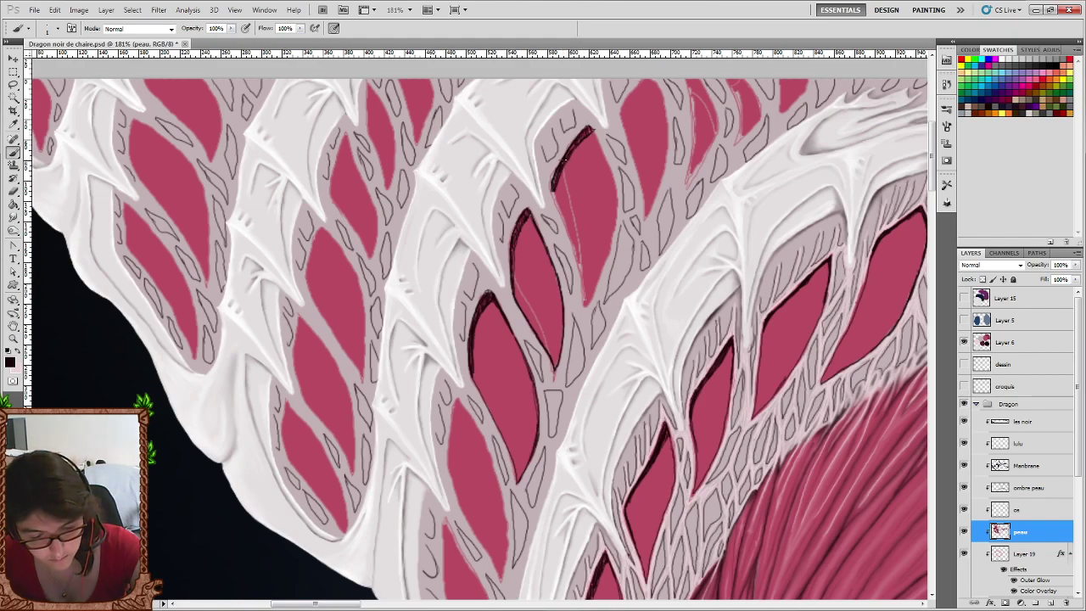
mouse_move(557, 181)
mouse_down()
mouse_move(550, 207)
mouse_move(584, 300)
mouse_move(611, 237)
mouse_up()
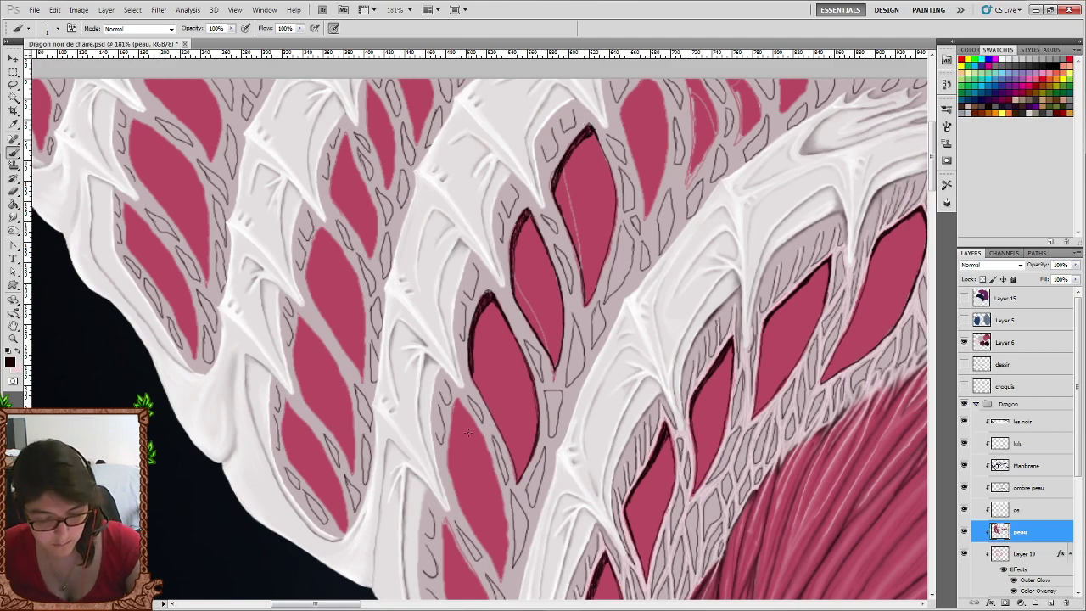
Outline the left and right edges of the lower pink leaf shapes with dark strokes.
scroll(468, 432, down, 5)
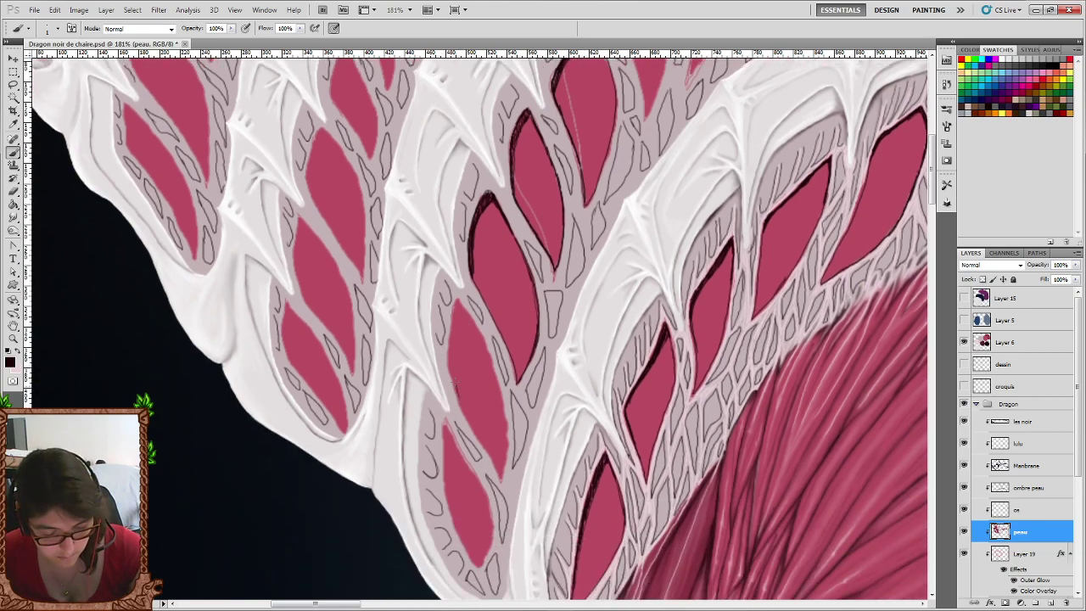
mouse_move(455, 349)
mouse_down()
mouse_move(459, 315)
mouse_move(452, 348)
mouse_up()
mouse_move(455, 311)
mouse_down()
mouse_move(446, 378)
mouse_move(473, 432)
mouse_up()
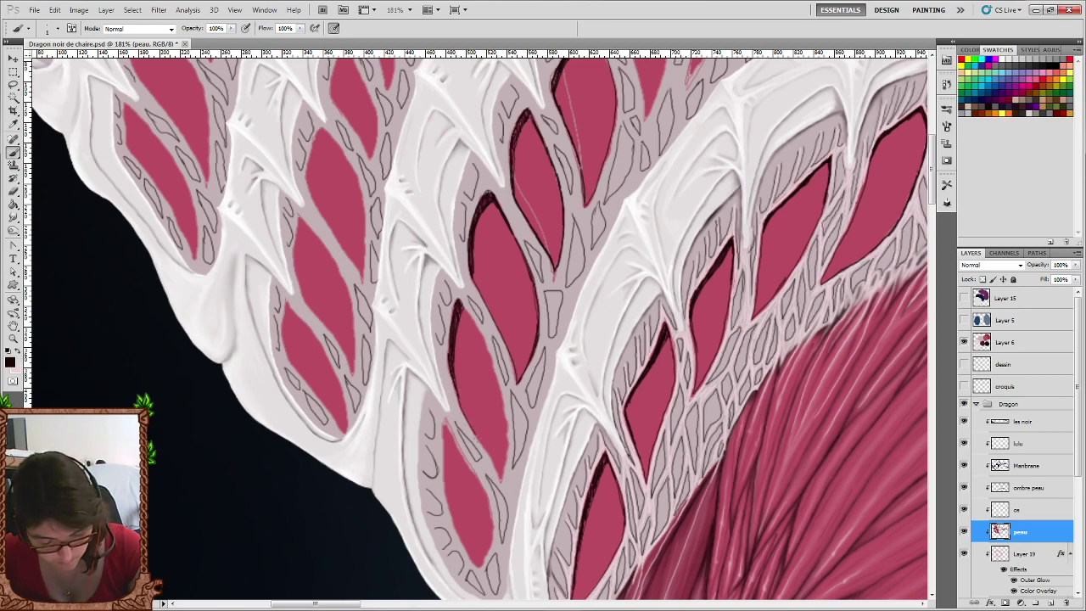
drag(499, 488, 506, 432)
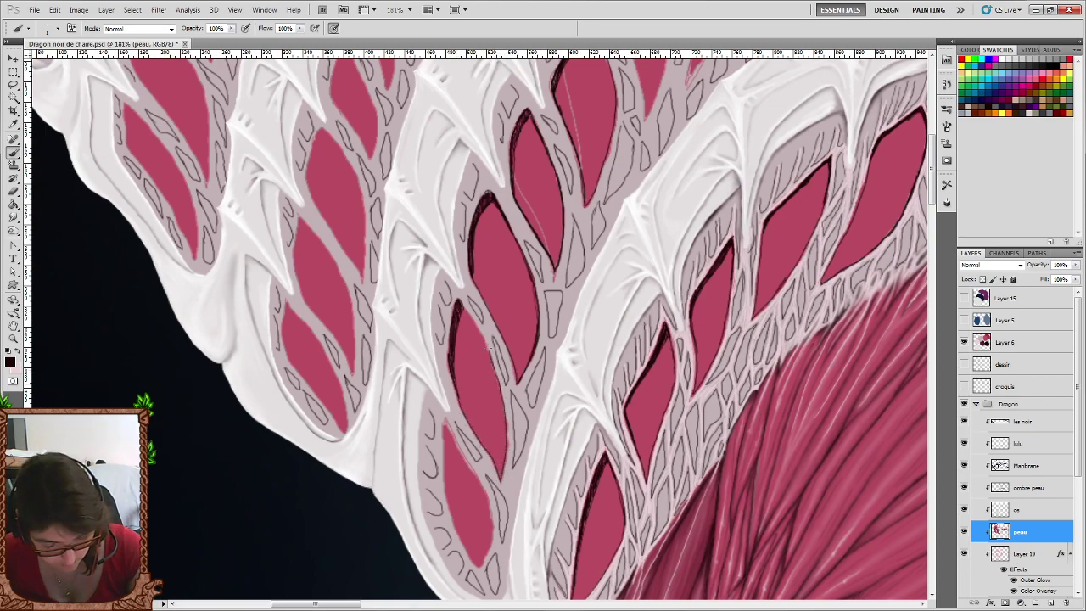
scroll(456, 289, down, 3)
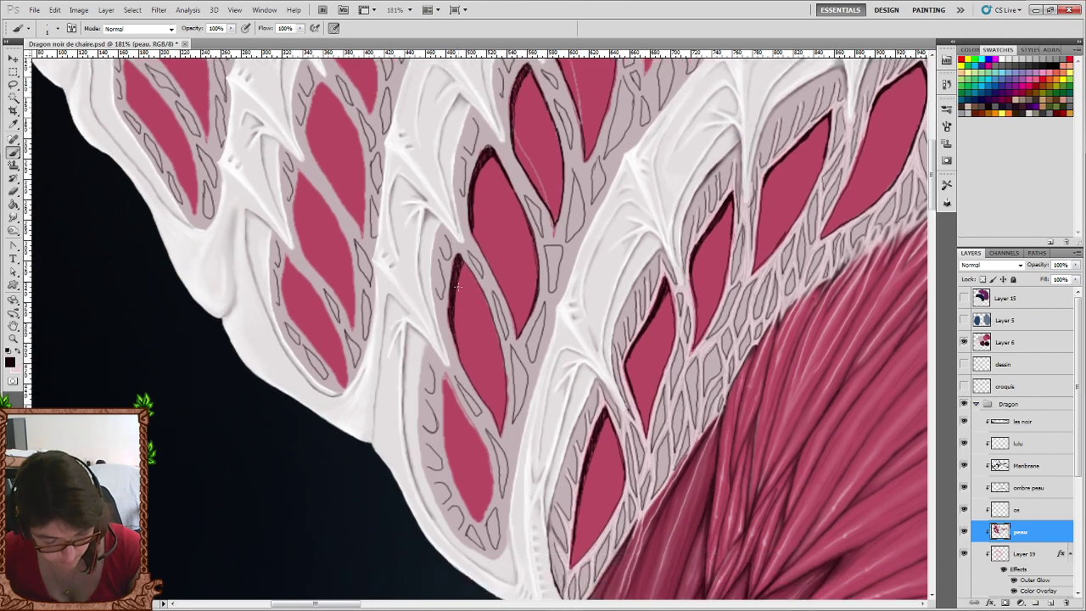
mouse_move(442, 404)
mouse_down()
mouse_move(444, 366)
mouse_move(450, 419)
mouse_up()
mouse_move(449, 379)
mouse_down()
mouse_move(453, 442)
mouse_move(447, 368)
mouse_up()
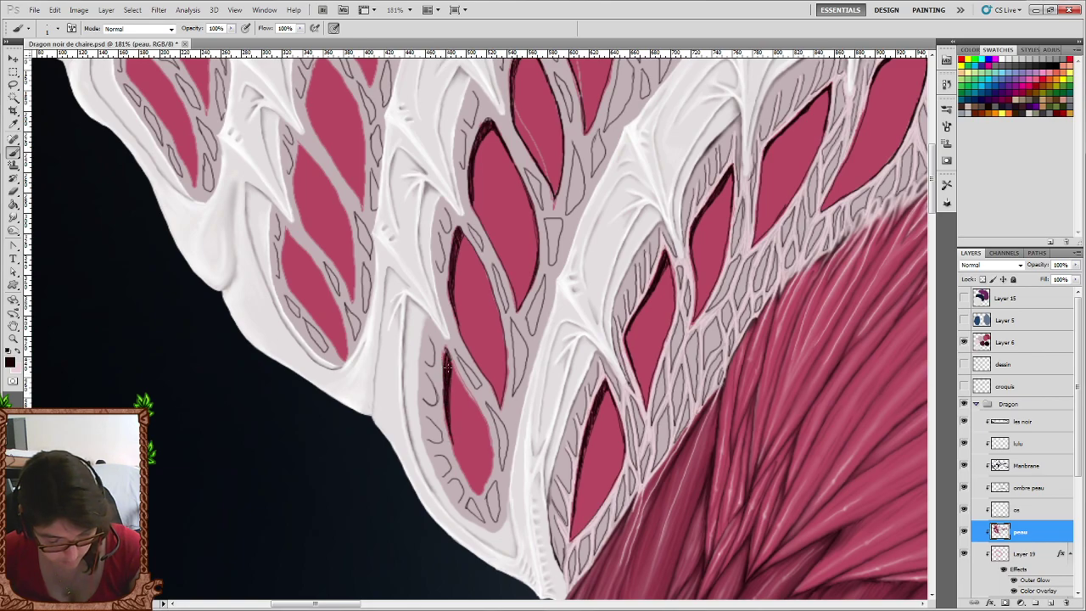
scroll(448, 382, down, 2)
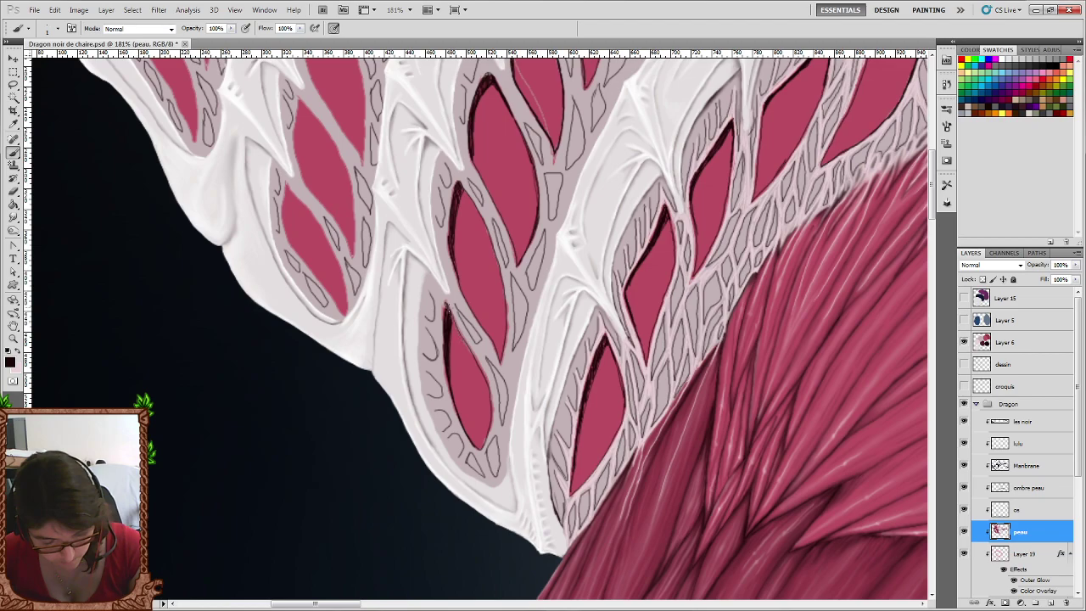
scroll(434, 254, up, 2)
scroll(434, 255, up, 2)
scroll(434, 255, up, 2)
Brush dark outlines down the left edges of the two uppermost pink leaves.
scroll(434, 255, up, 2)
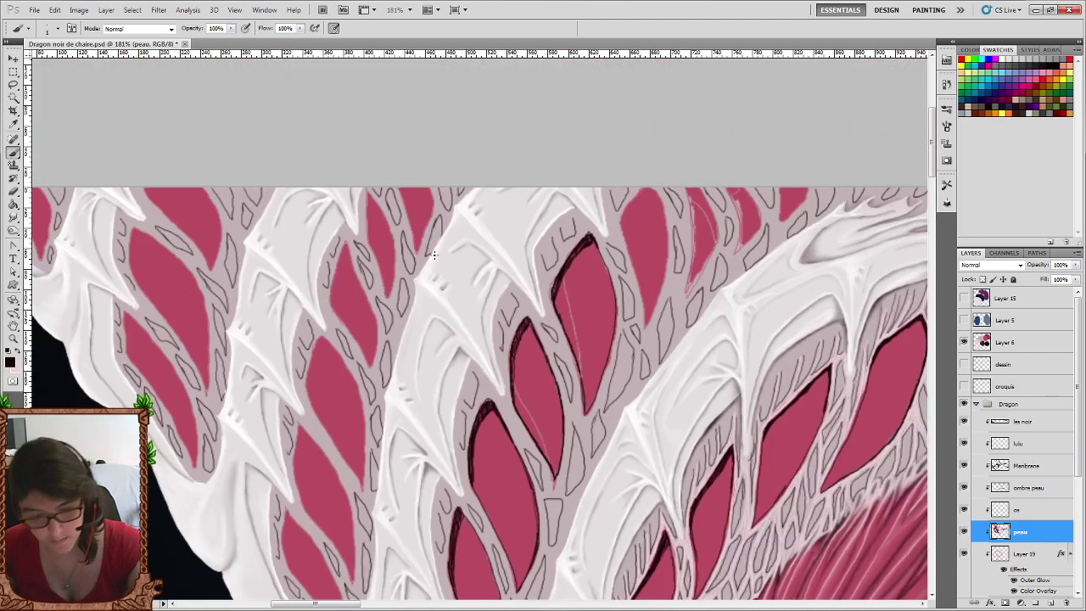
mouse_move(650, 194)
mouse_down()
mouse_move(628, 219)
mouse_move(628, 255)
mouse_up()
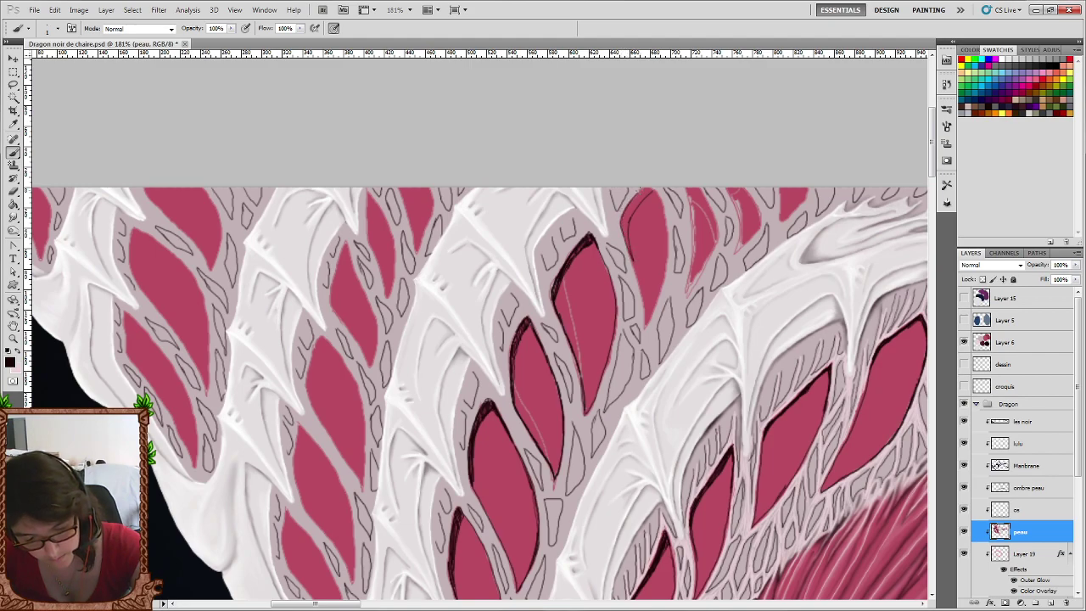
drag(648, 192, 626, 231)
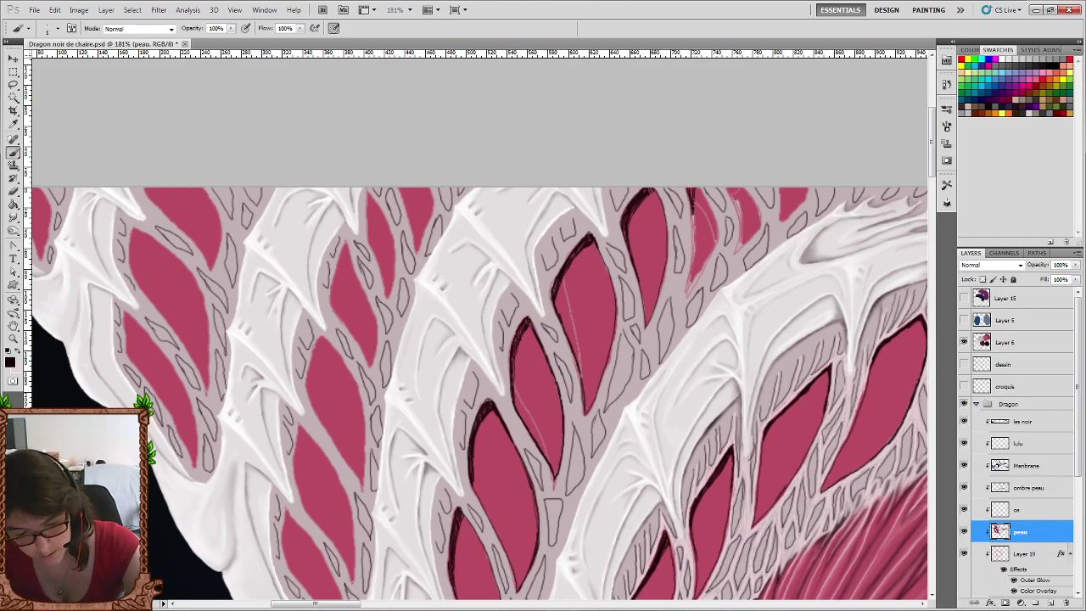
drag(691, 213, 687, 293)
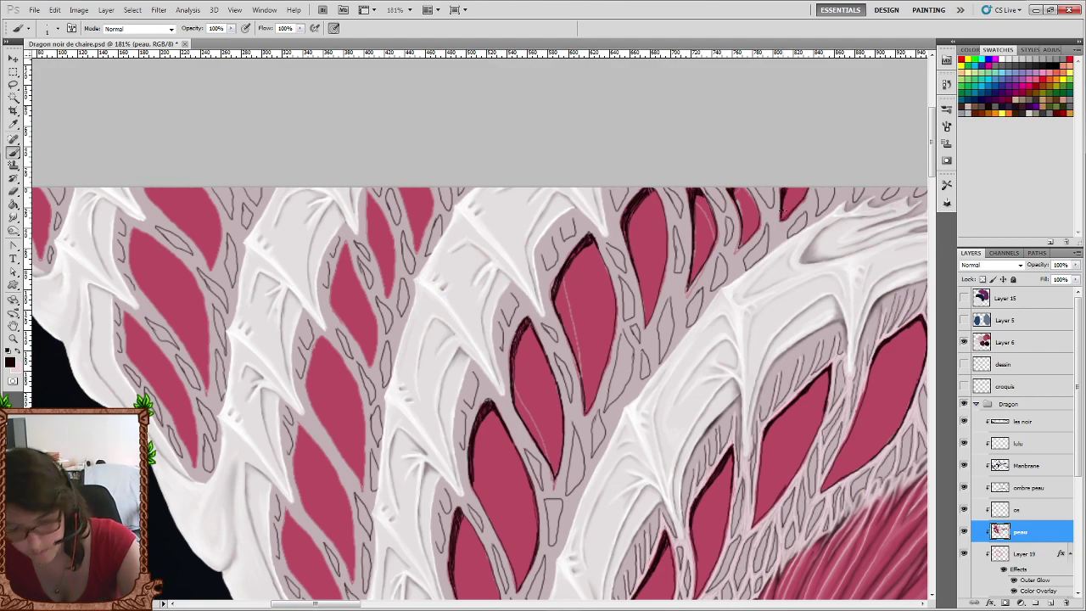
scroll(785, 208, down, 2)
scroll(764, 211, down, 1)
Darken the left and right edge outlines of the pink scales near the image top.
scroll(760, 213, left, 3)
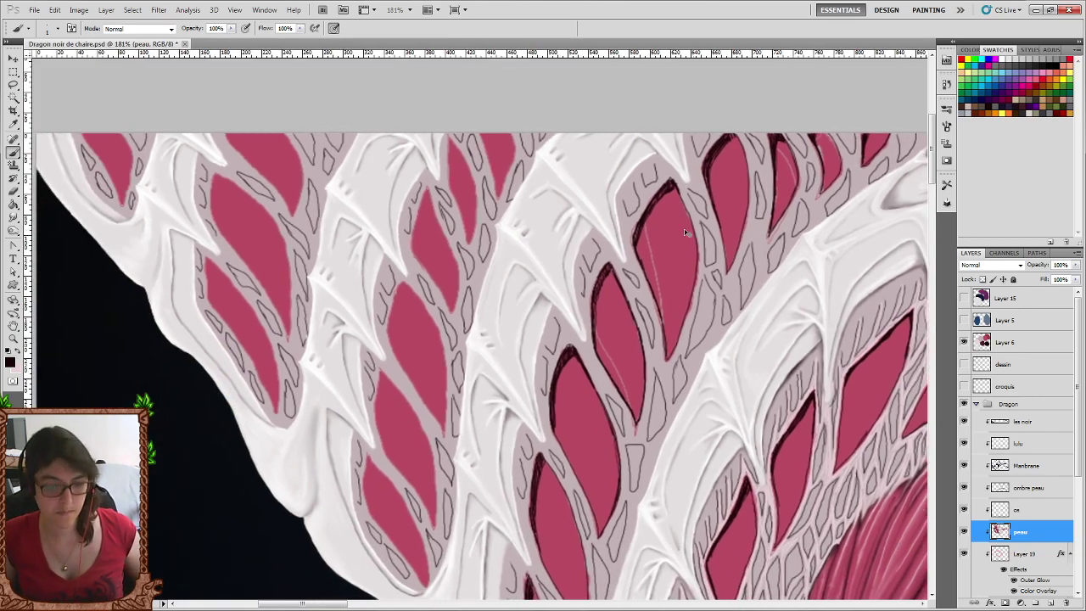
scroll(678, 208, left, 3)
scroll(654, 204, up, 2)
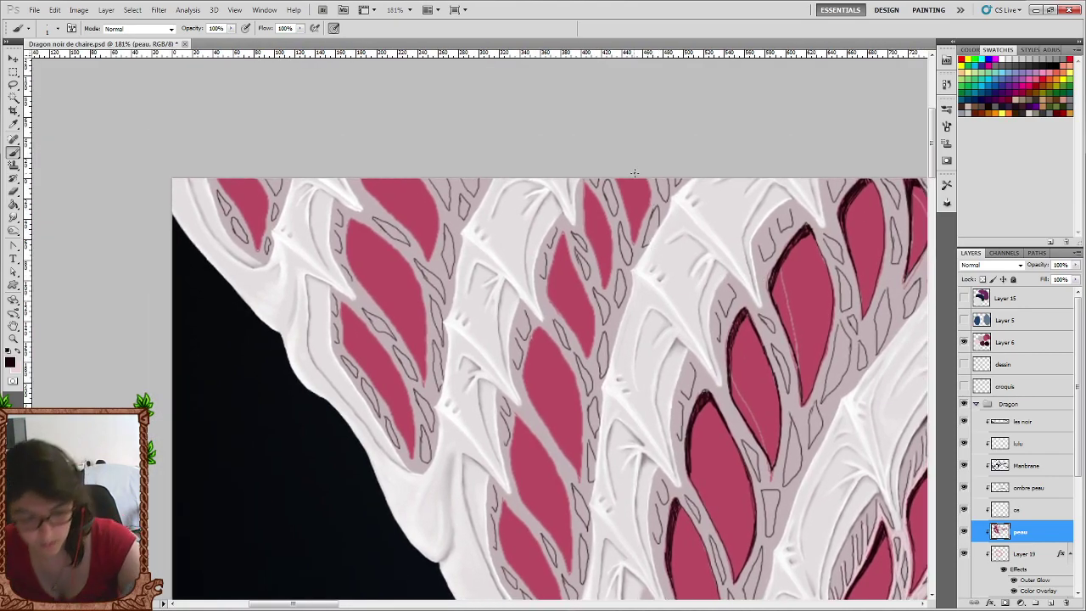
mouse_move(624, 189)
mouse_down()
mouse_move(630, 226)
mouse_move(650, 180)
mouse_move(633, 238)
mouse_up()
mouse_move(593, 196)
mouse_down()
mouse_move(587, 237)
mouse_move(587, 184)
mouse_move(585, 231)
mouse_up()
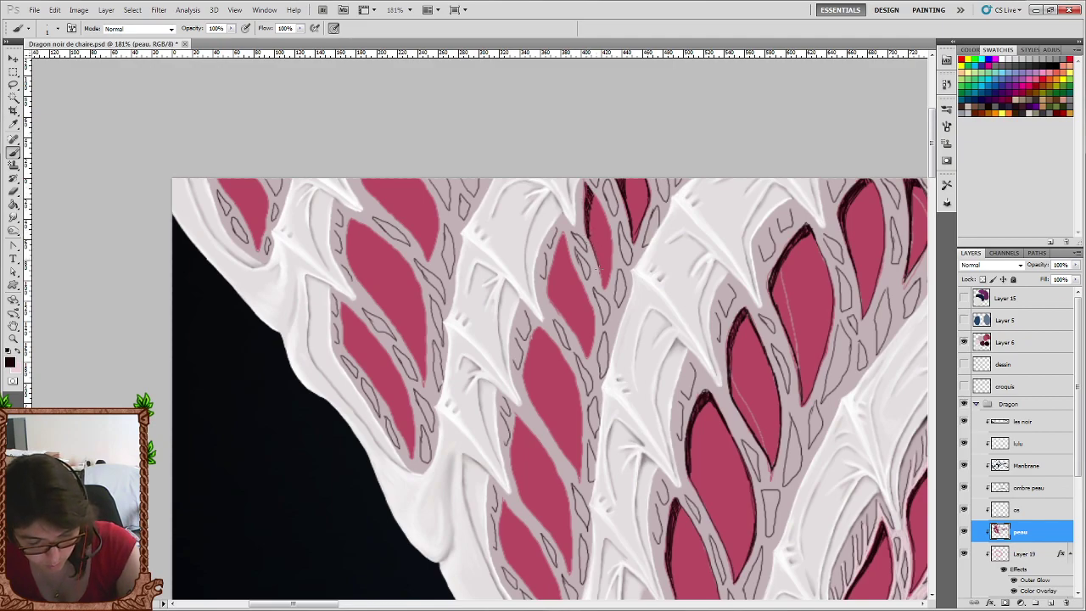
drag(601, 270, 590, 241)
drag(599, 202, 591, 192)
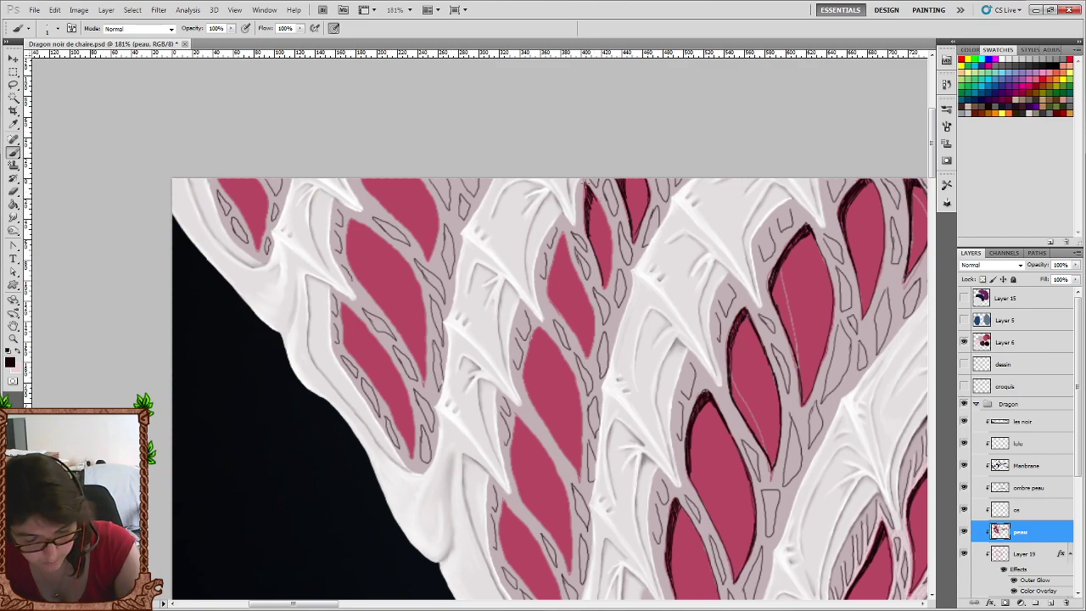
drag(610, 256, 609, 238)
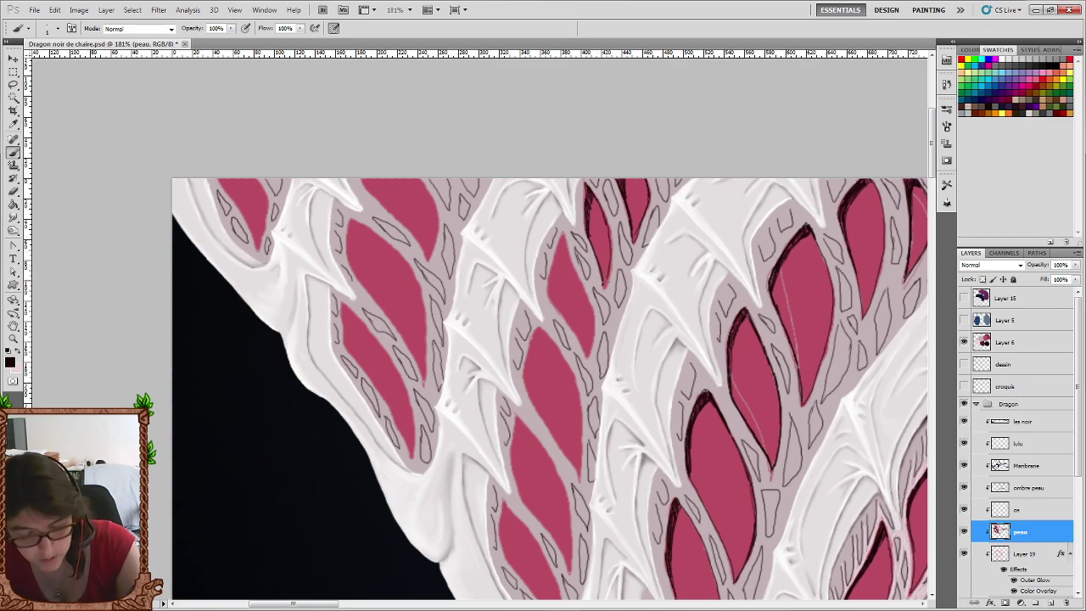
mouse_move(606, 288)
mouse_down()
mouse_move(614, 246)
mouse_move(599, 202)
mouse_up()
Deepen the next scale's left outline and paint a dark line down its right edge.
scroll(599, 204, down, 2)
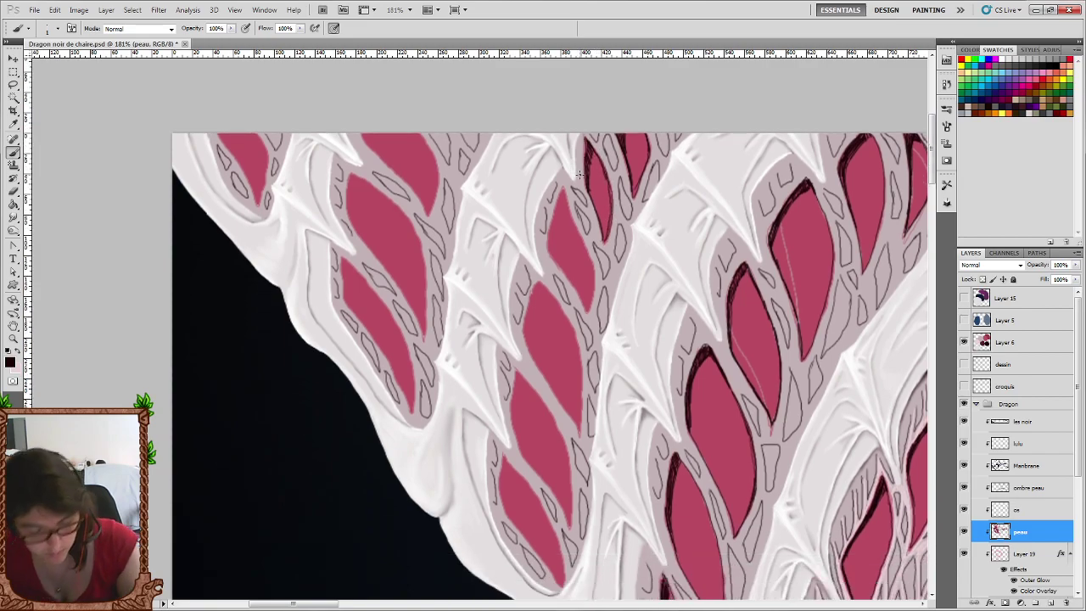
drag(558, 246, 564, 269)
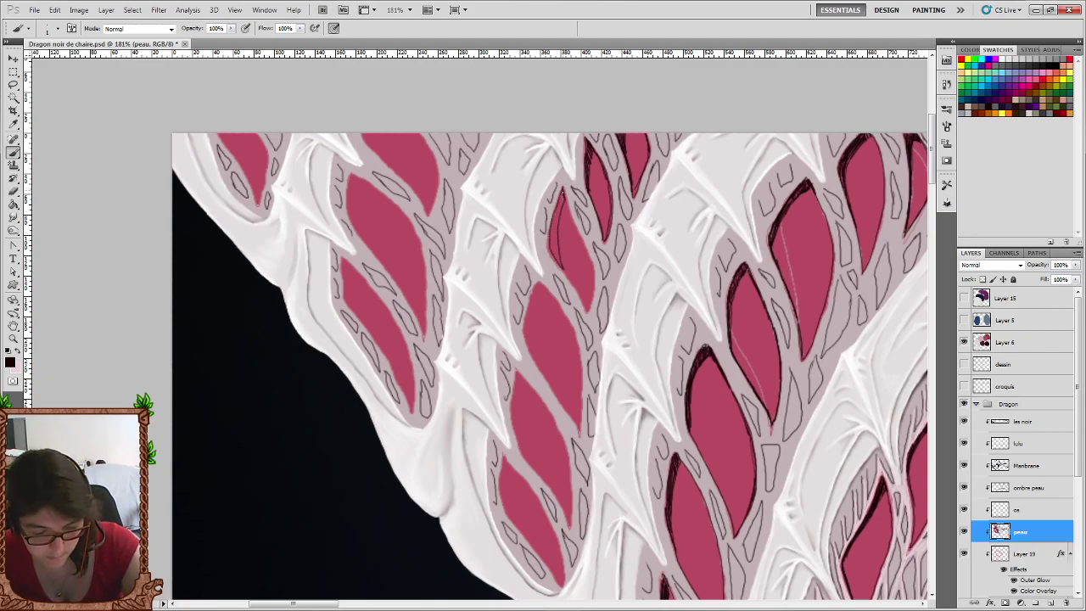
drag(560, 199, 557, 265)
drag(553, 219, 558, 259)
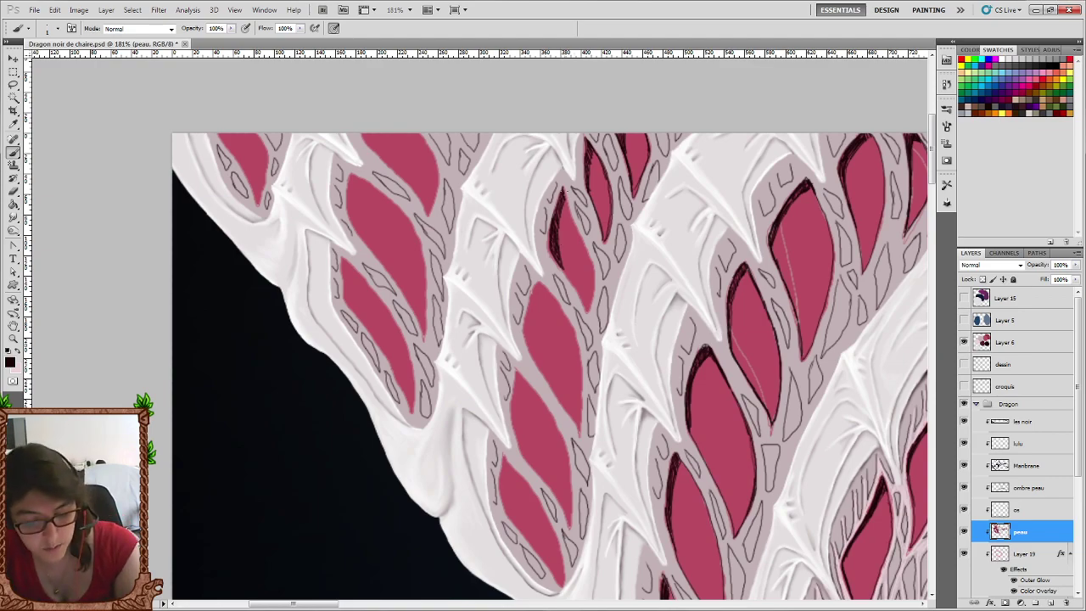
drag(562, 197, 593, 257)
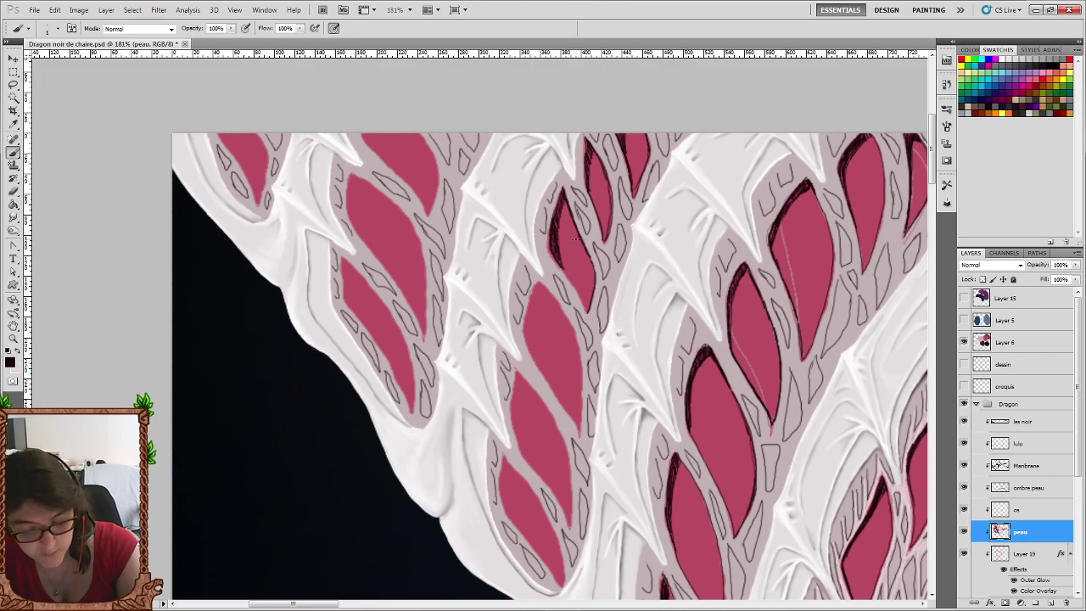
drag(562, 266, 590, 314)
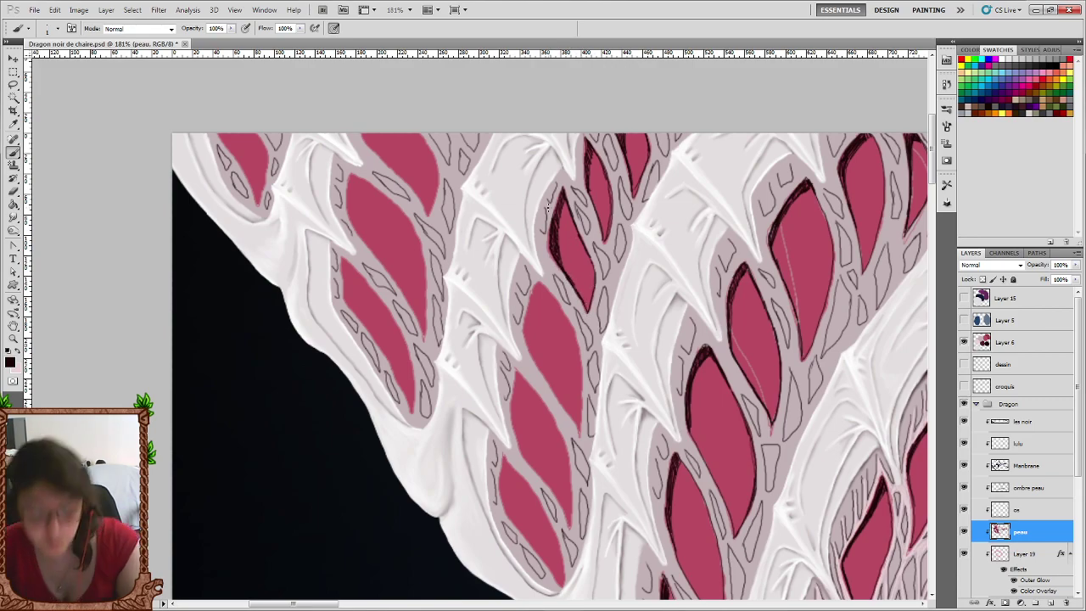
Outline the central flesh opening's edges and the lower openings' edges with dark lines.
scroll(522, 181, down, 1)
scroll(522, 181, down, 3)
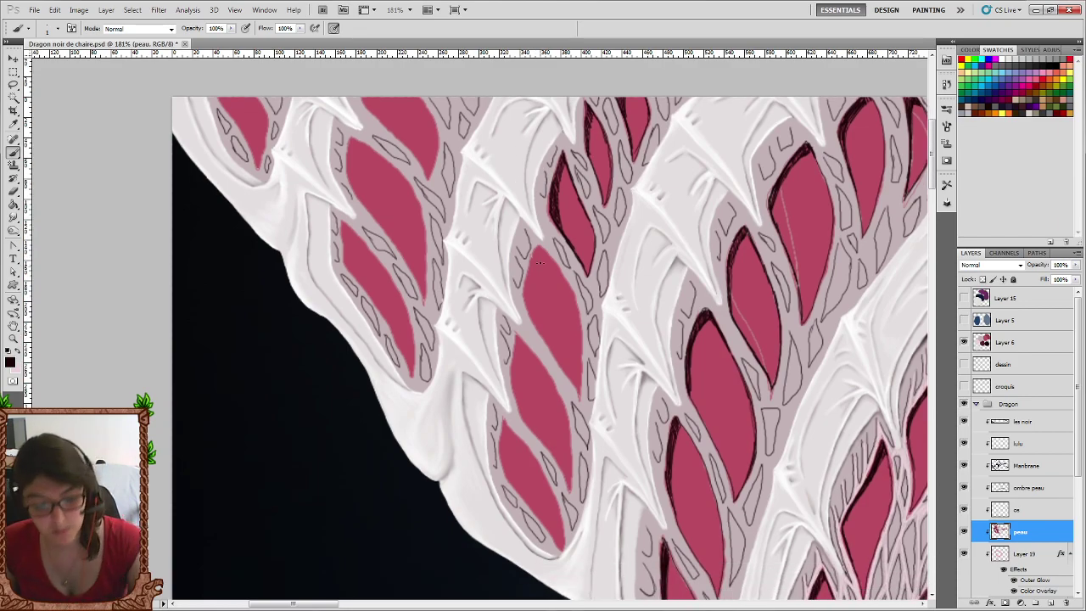
drag(540, 254, 530, 306)
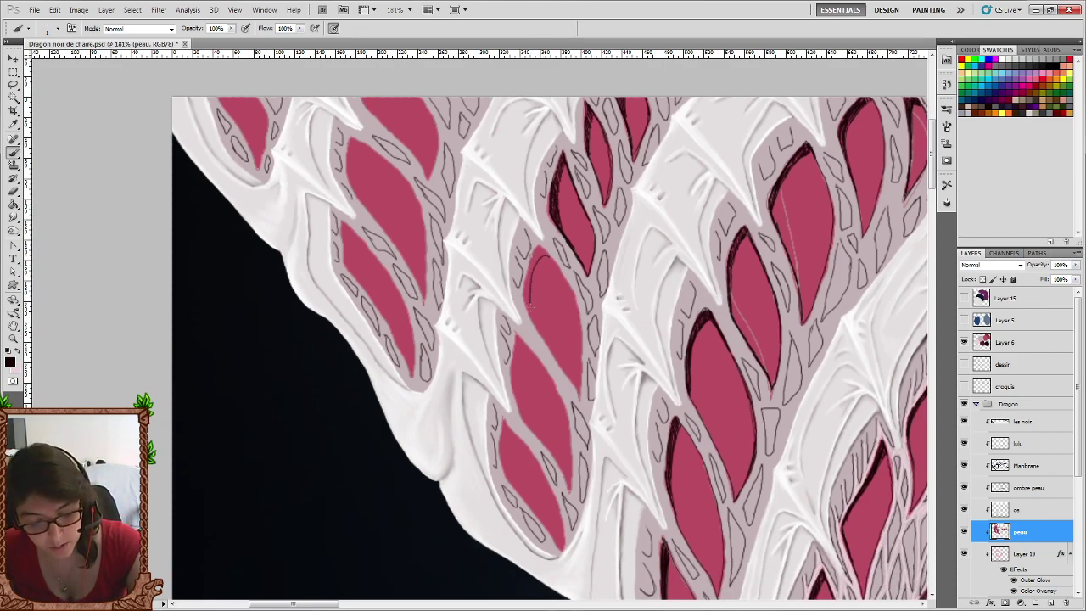
mouse_move(530, 259)
mouse_down()
mouse_move(525, 272)
mouse_move(548, 244)
mouse_move(526, 293)
mouse_move(531, 321)
mouse_move(534, 265)
mouse_up()
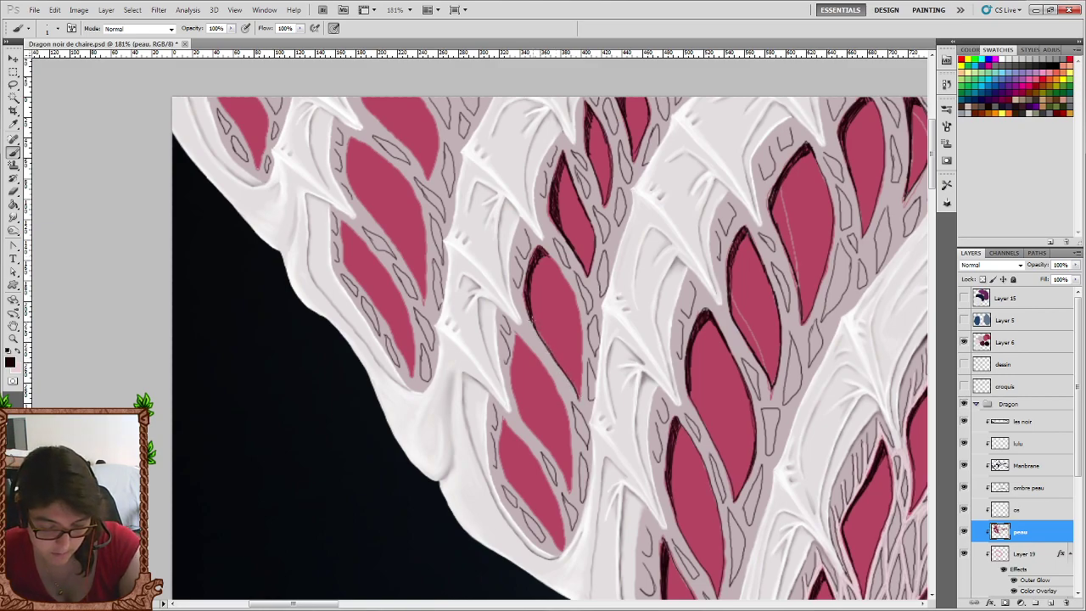
drag(548, 255, 571, 290)
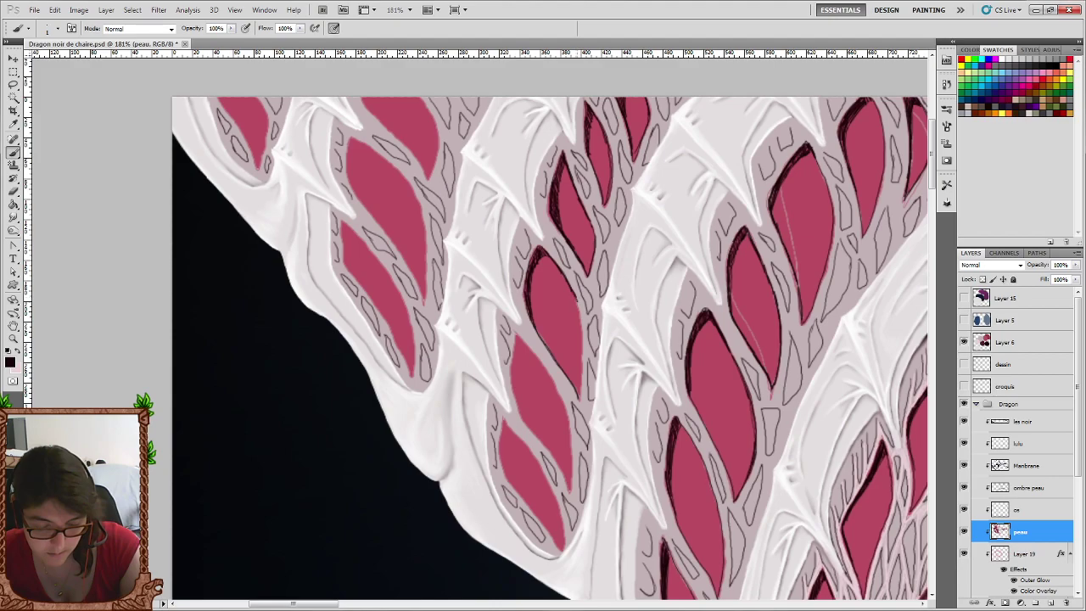
drag(581, 330, 581, 392)
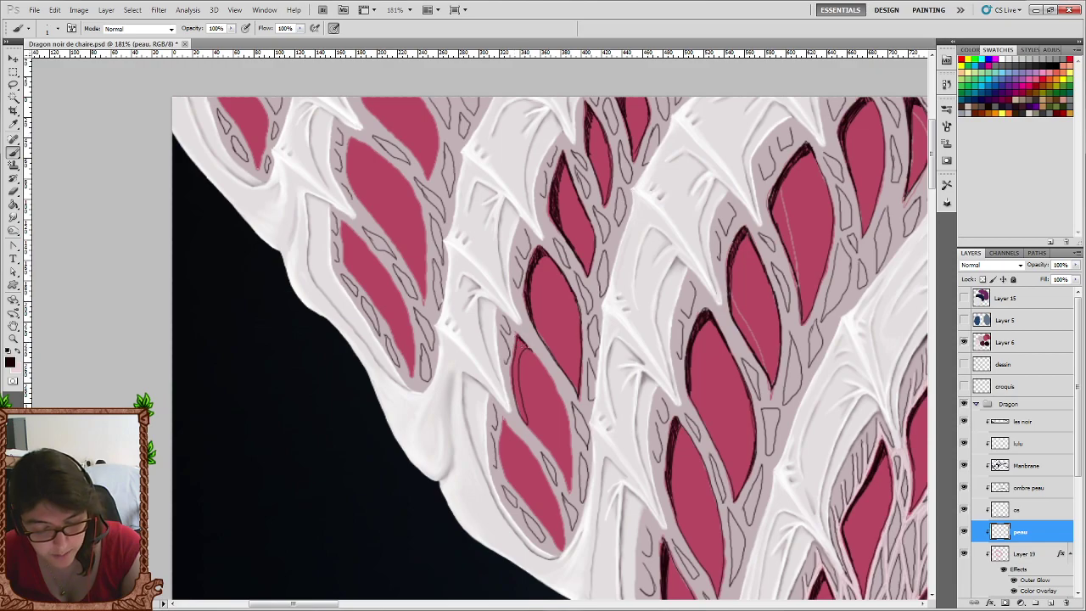
mouse_move(514, 366)
mouse_down()
mouse_move(519, 416)
mouse_move(519, 354)
mouse_move(527, 424)
mouse_move(543, 443)
mouse_up()
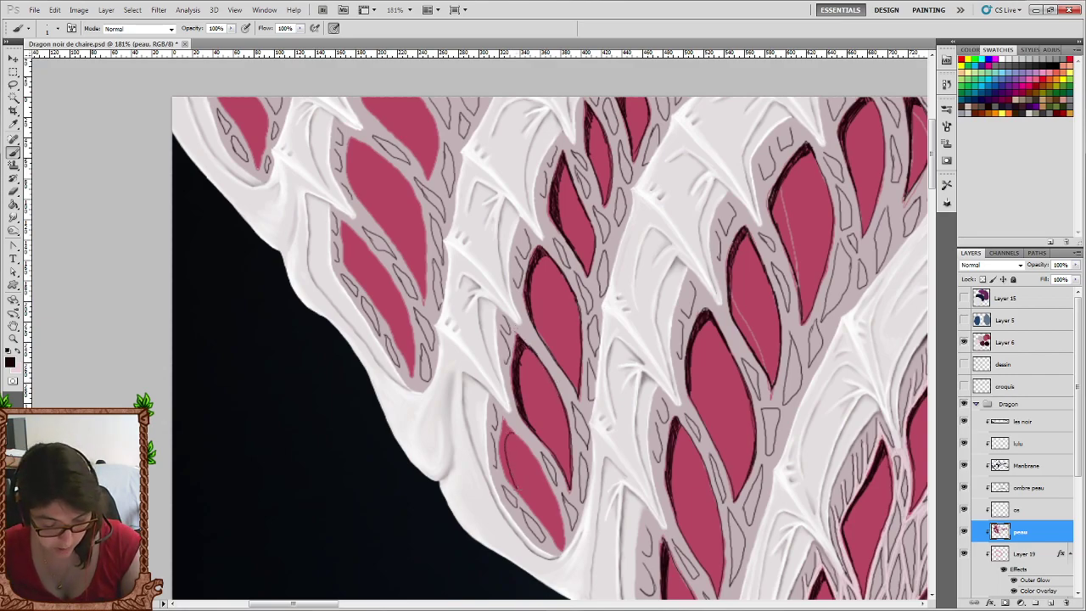
mouse_move(504, 469)
mouse_down()
mouse_move(497, 445)
mouse_move(511, 429)
mouse_move(505, 468)
mouse_move(521, 497)
mouse_move(543, 524)
mouse_move(561, 516)
mouse_up()
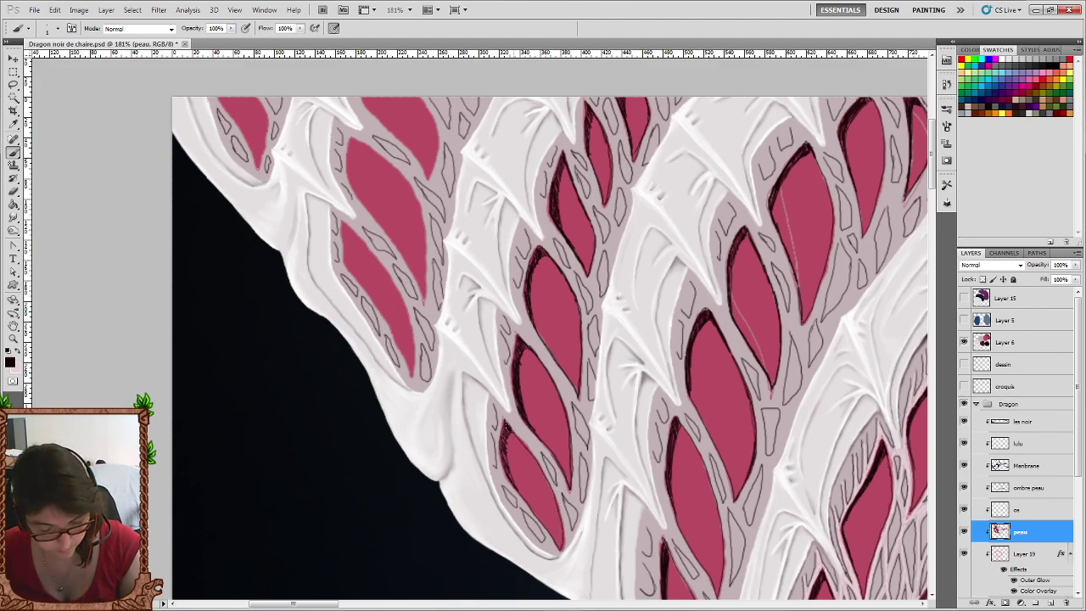
Hatch dark shading along the left edges of the upper and lower left pink openings.
scroll(545, 378, up, 3)
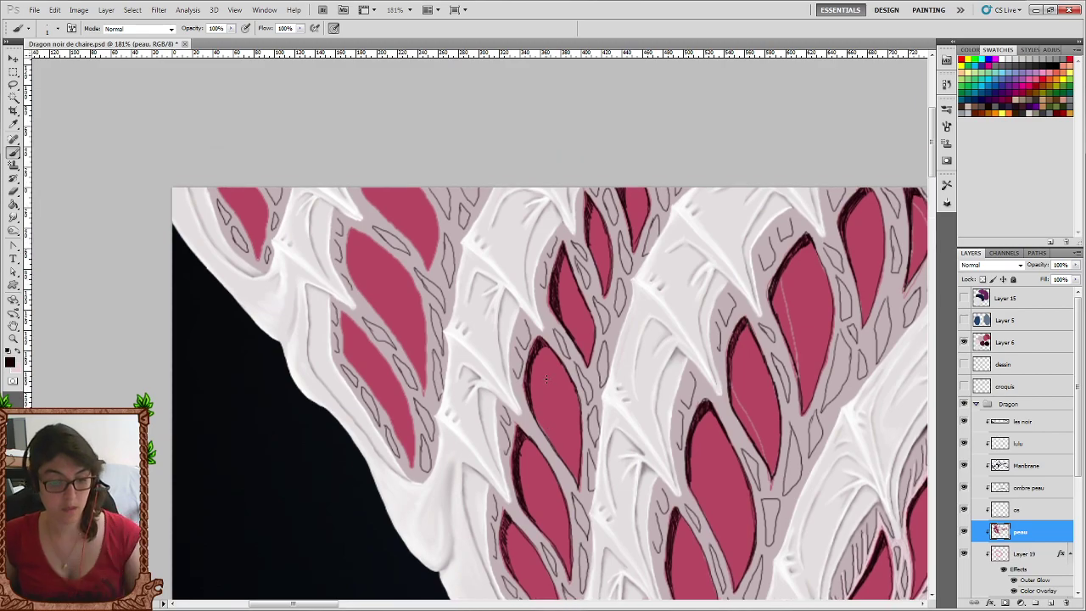
drag(365, 189, 377, 196)
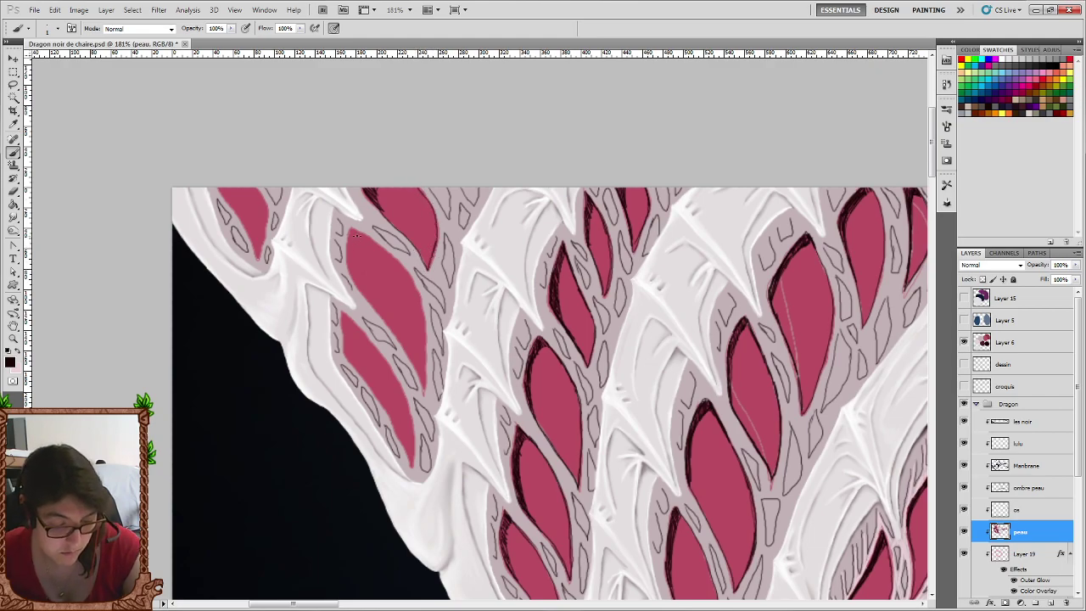
drag(355, 264, 360, 290)
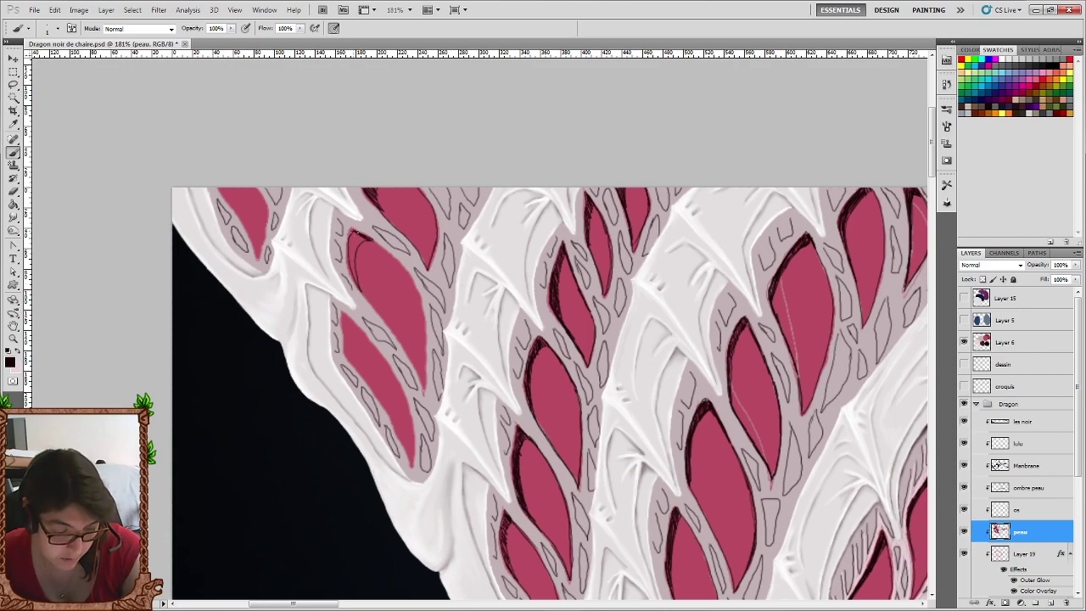
drag(349, 234, 357, 286)
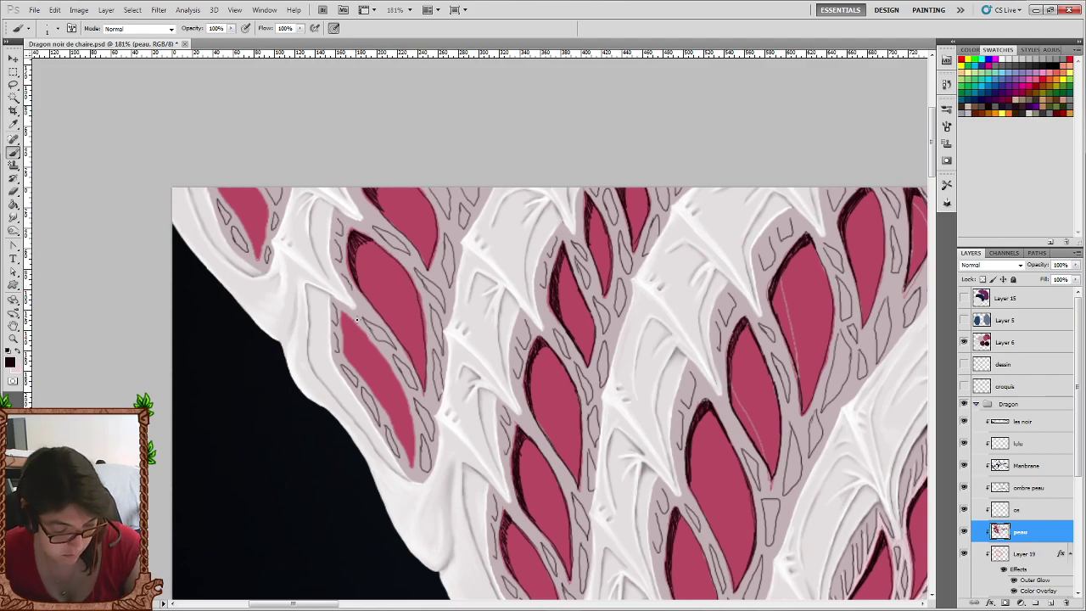
drag(349, 326, 351, 357)
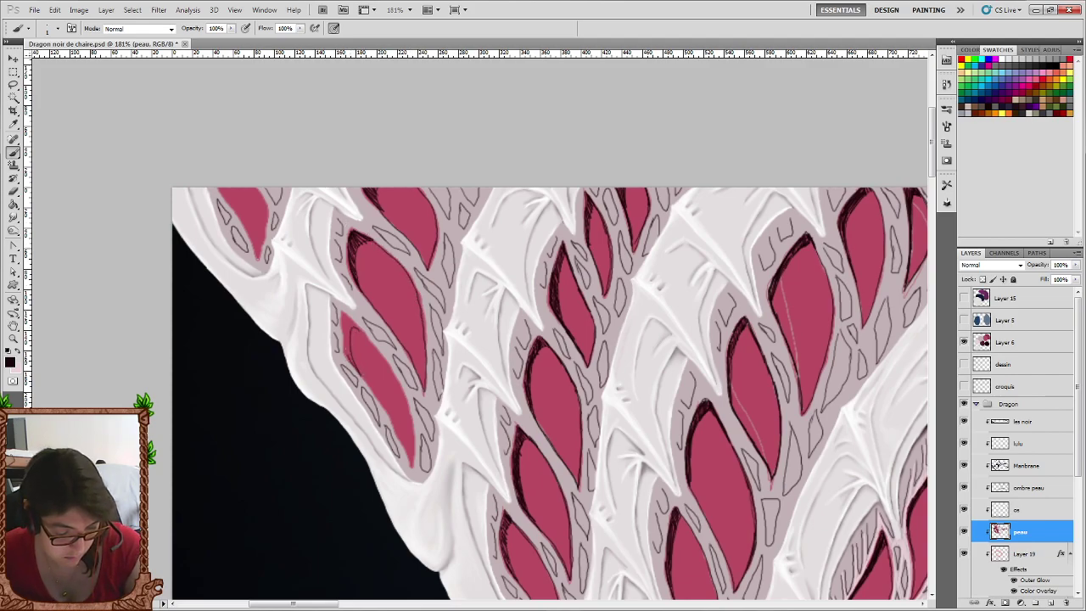
mouse_move(344, 314)
mouse_down()
mouse_move(347, 356)
mouse_move(342, 312)
mouse_up()
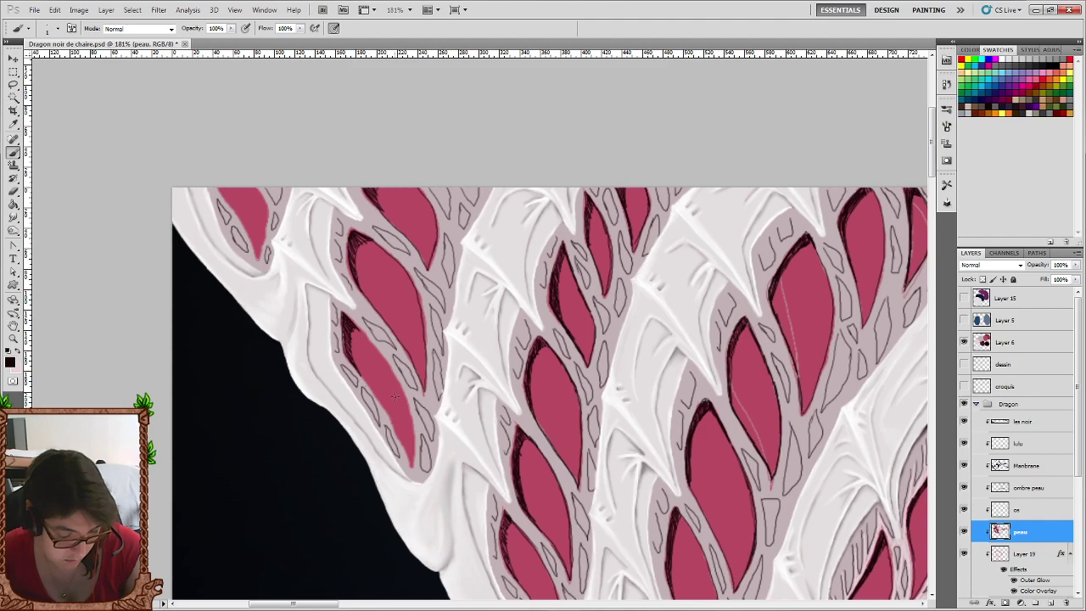
drag(353, 365, 409, 460)
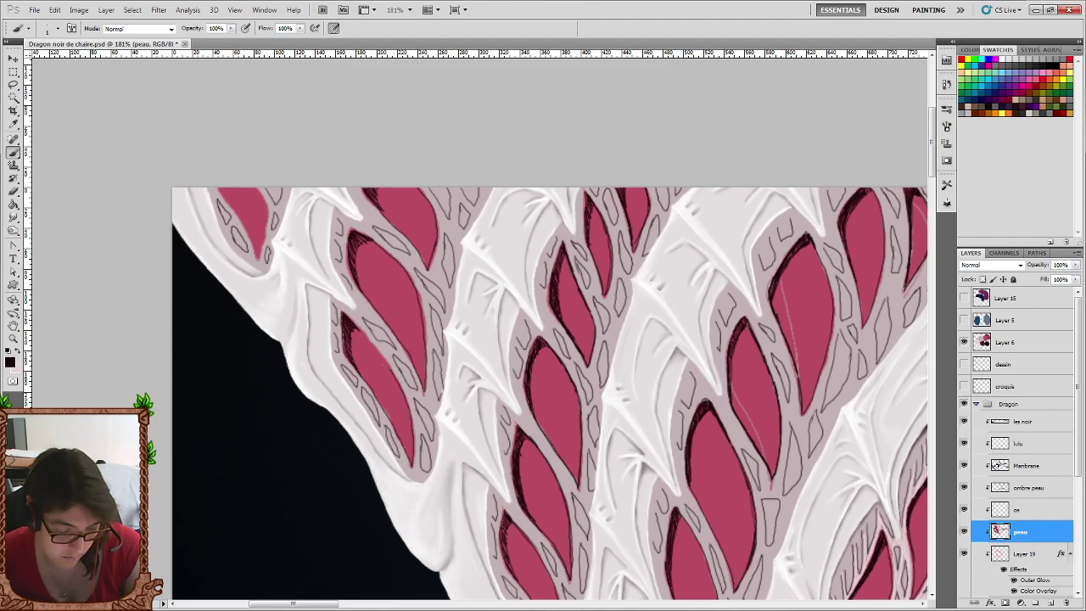
scroll(337, 299, up, 2)
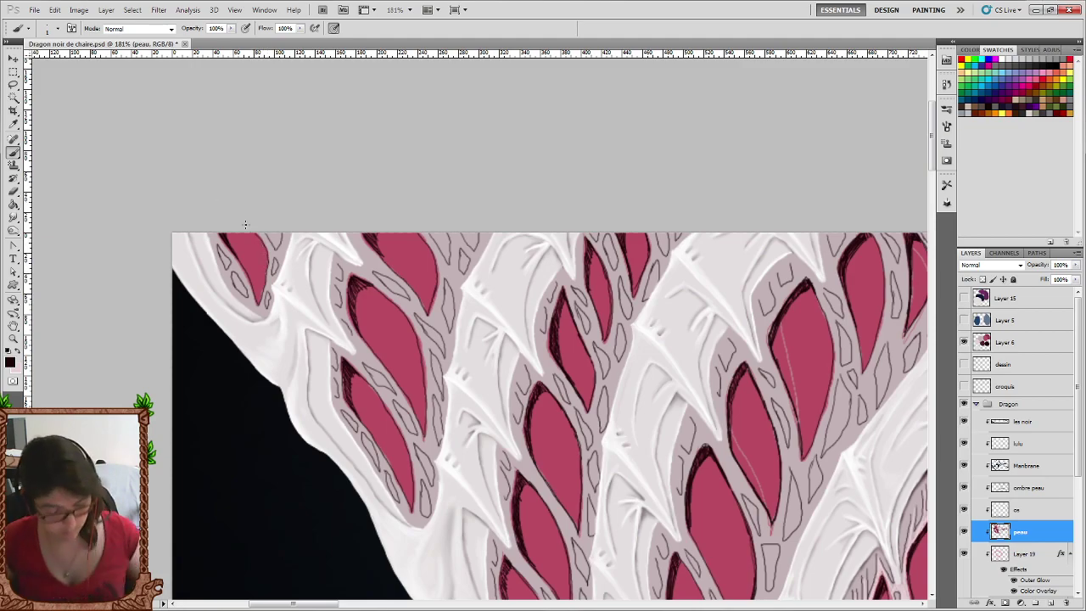
Zoom out and pan to survey the whole dragon painting.
scroll(445, 253, down, 1)
scroll(446, 253, down, 4)
scroll(445, 252, down, 1)
scroll(446, 253, down, 2)
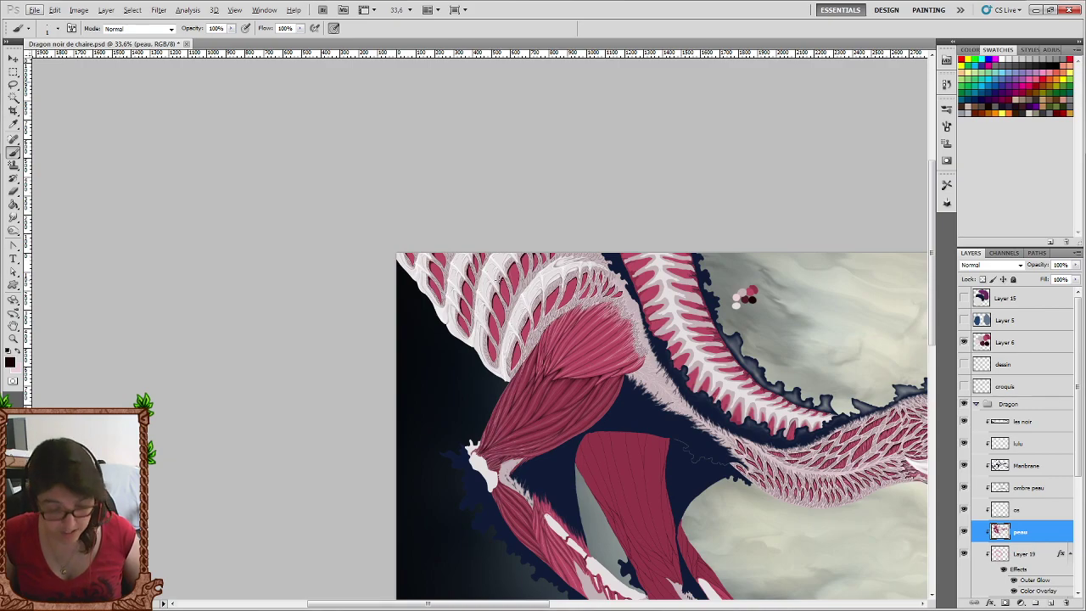
scroll(609, 368, right, 1)
scroll(611, 370, right, 1)
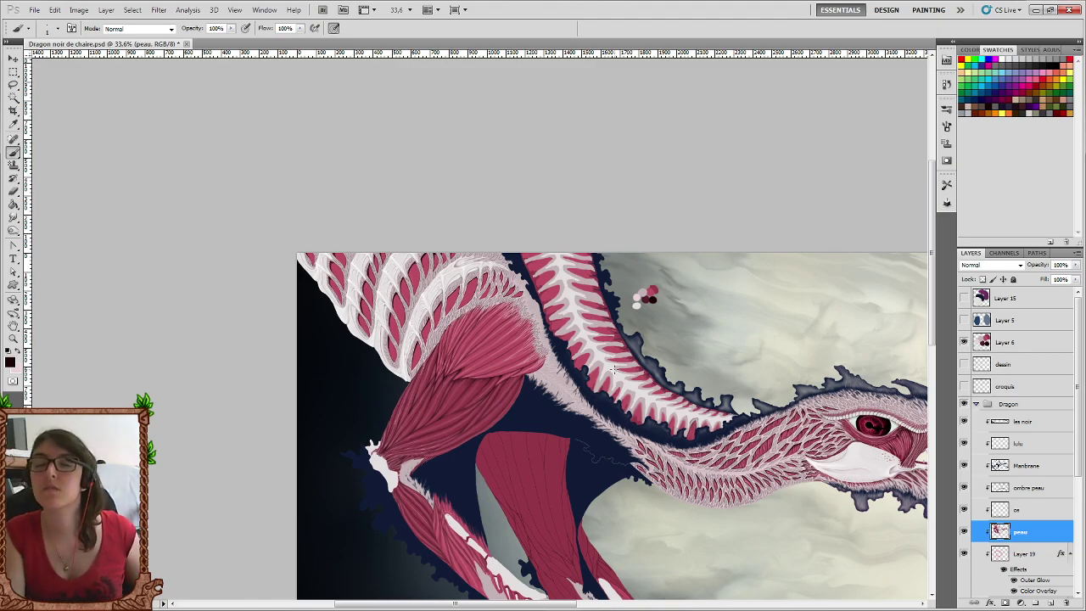
scroll(613, 370, down, 2)
scroll(613, 370, down, 1)
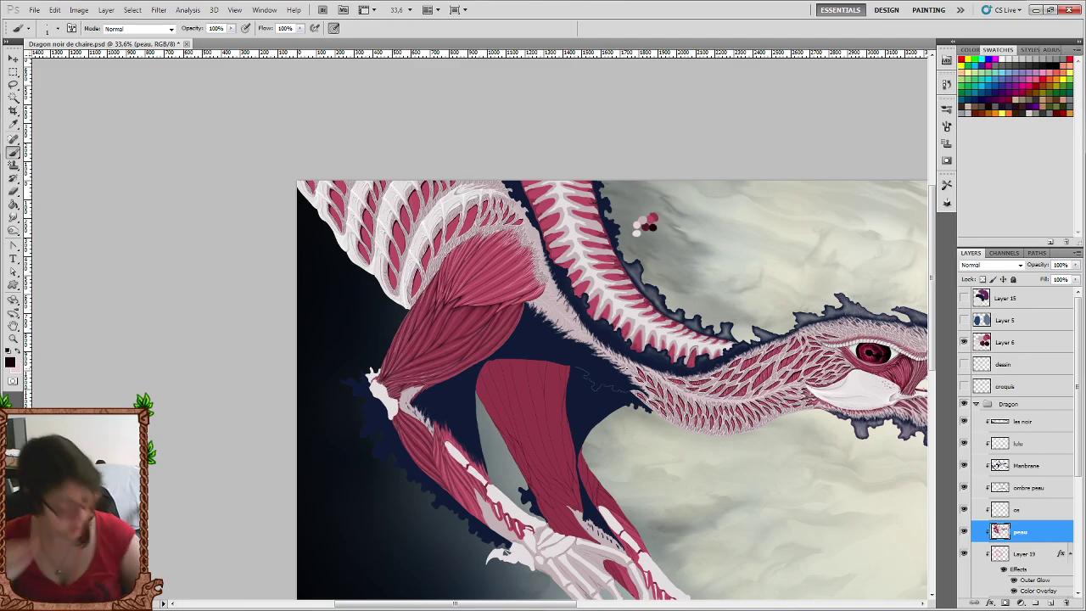
Zoom back into the spine near the mouth and make the os bone layer active.
scroll(692, 371, up, 1)
scroll(695, 370, up, 1)
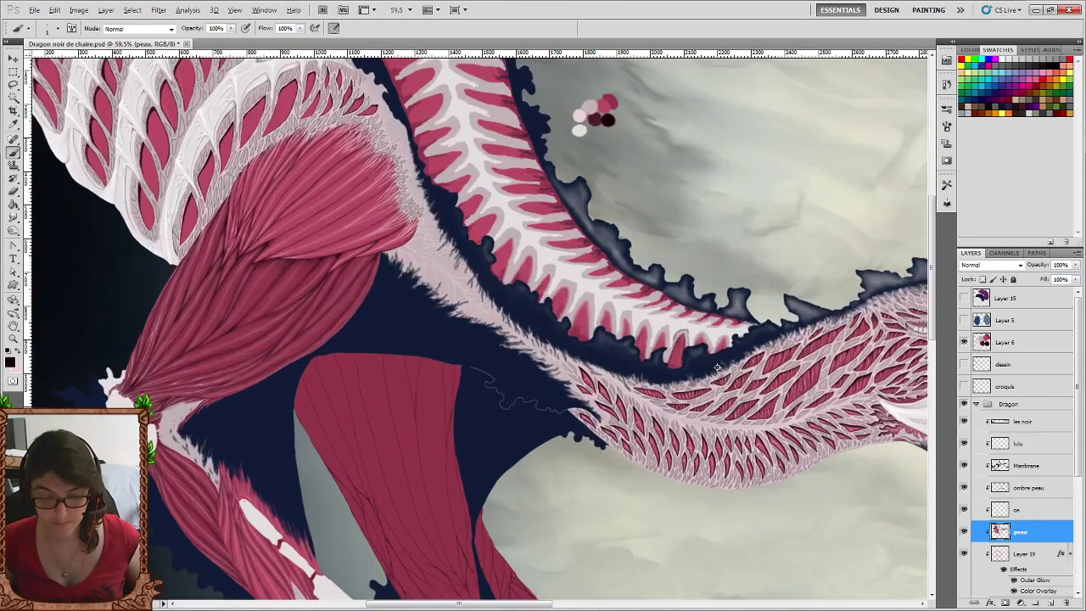
scroll(705, 369, up, 1)
scroll(717, 368, up, 1)
scroll(717, 368, up, 1)
scroll(730, 373, up, 1)
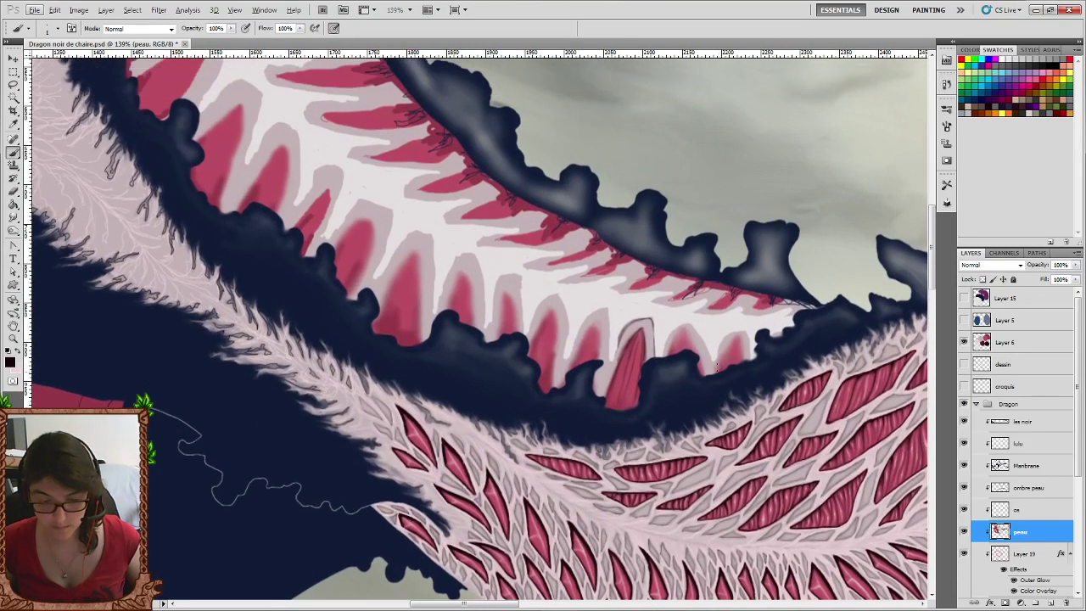
scroll(747, 382, up, 1)
scroll(756, 386, up, 1)
scroll(755, 387, up, 1)
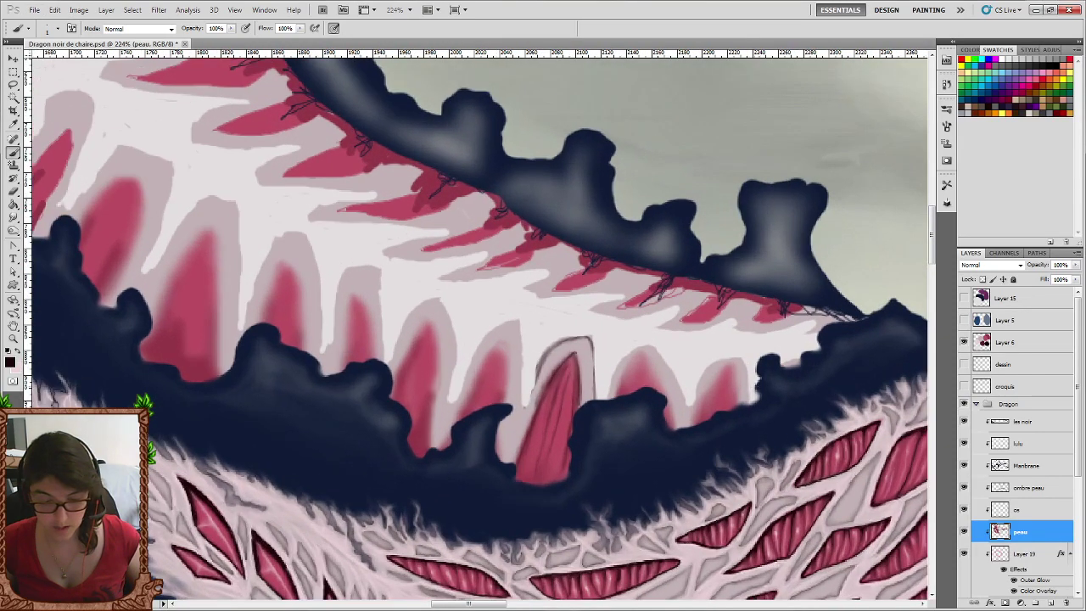
scroll(756, 389, up, 1)
scroll(757, 392, up, 2)
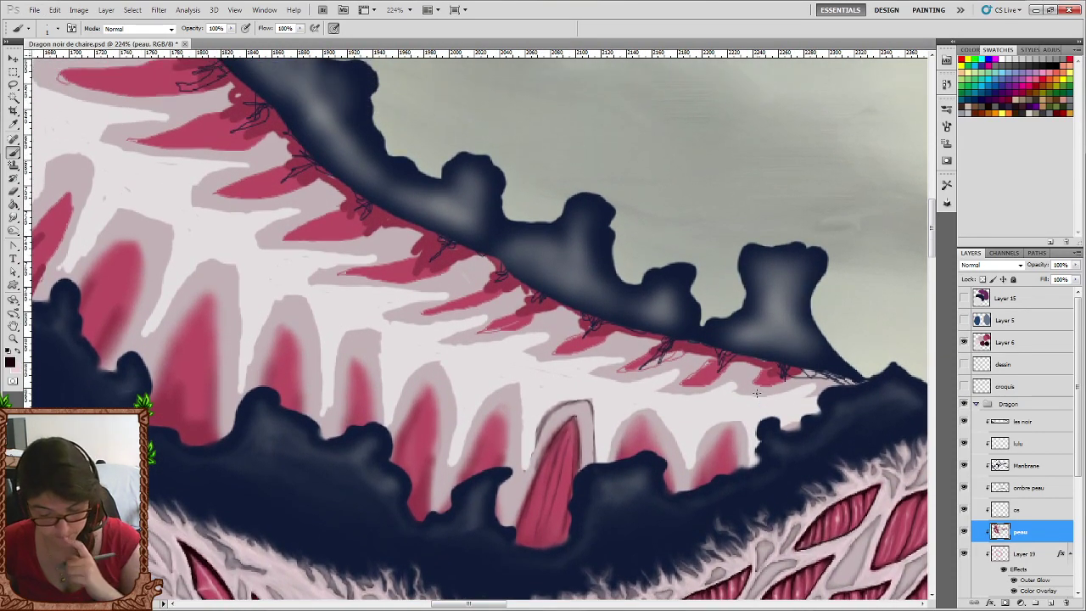
click(1036, 509)
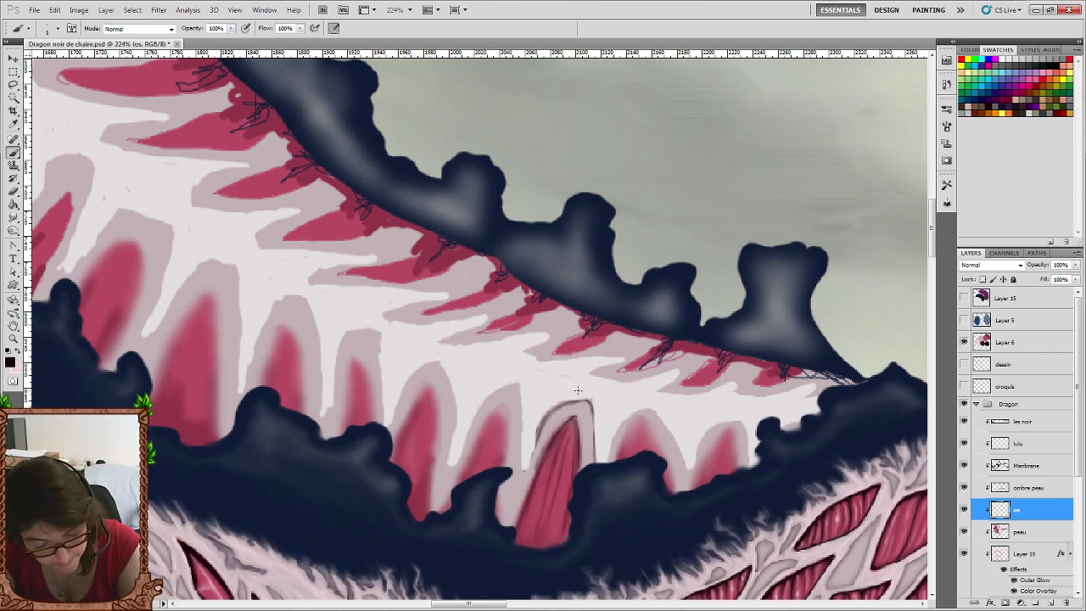
Sketch the new bone spur outline above the pink vertebra, undoing the stray vertical line.
mouse_move(546, 388)
mouse_down()
mouse_move(506, 359)
mouse_move(588, 374)
mouse_up()
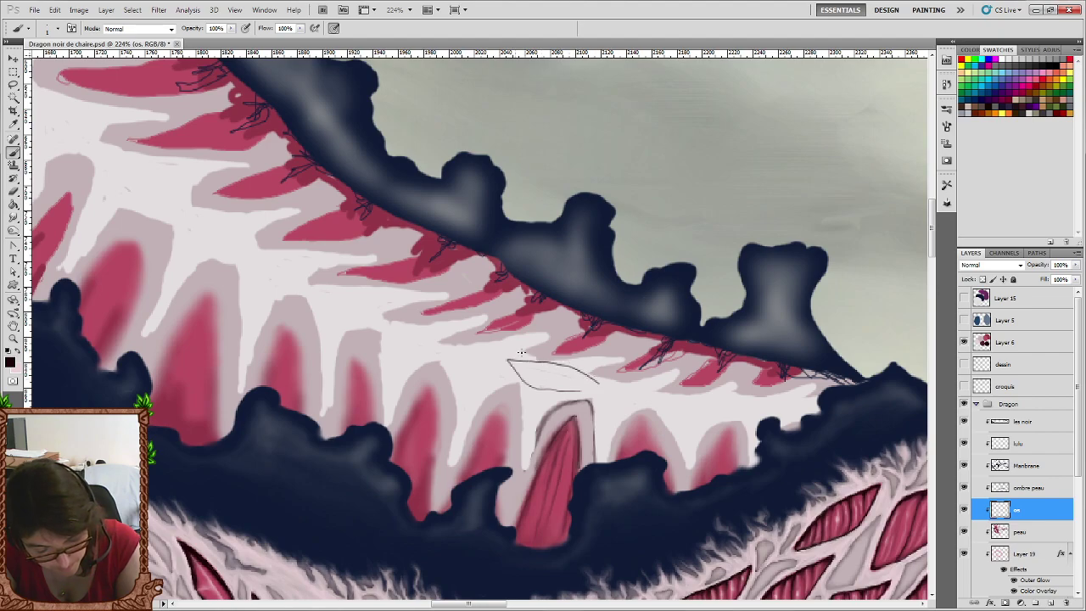
drag(516, 378, 524, 468)
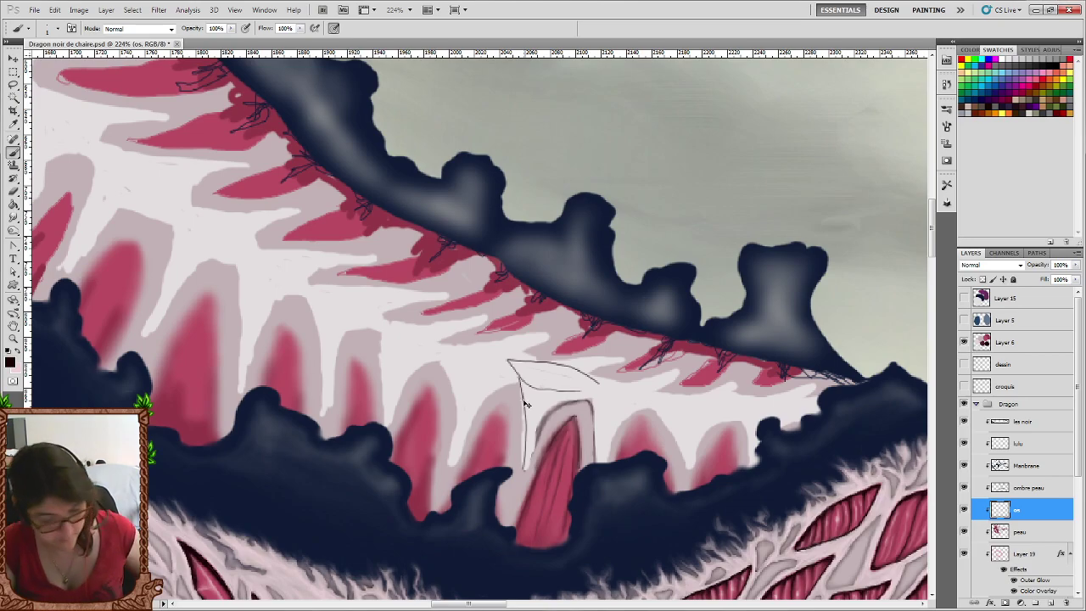
key(ctrl+z)
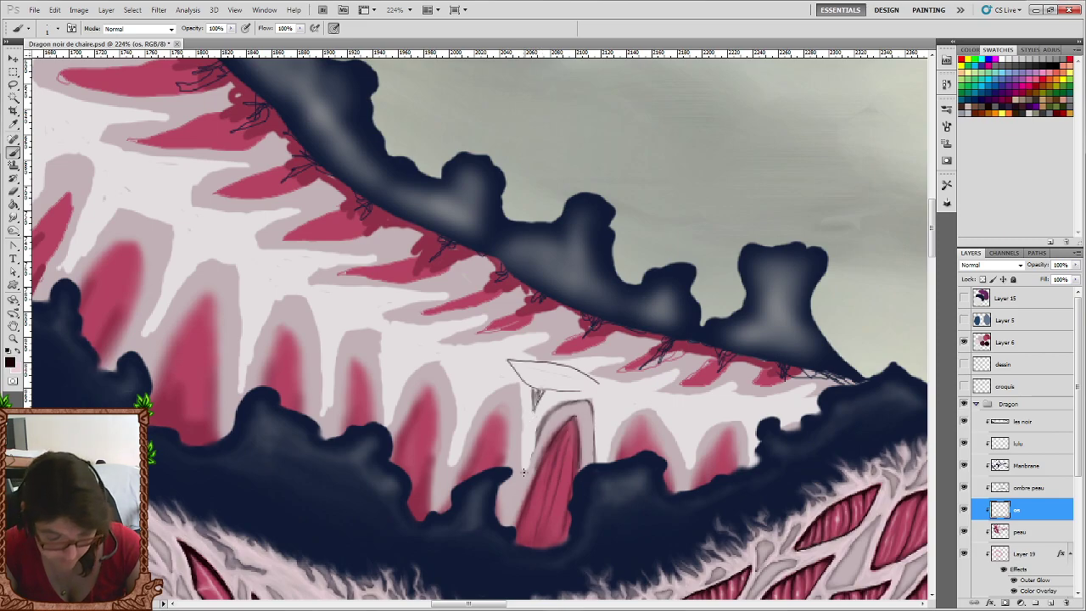
Set the foreground to white and brush a highlight along the spur's left edge.
click(18, 358)
click(18, 368)
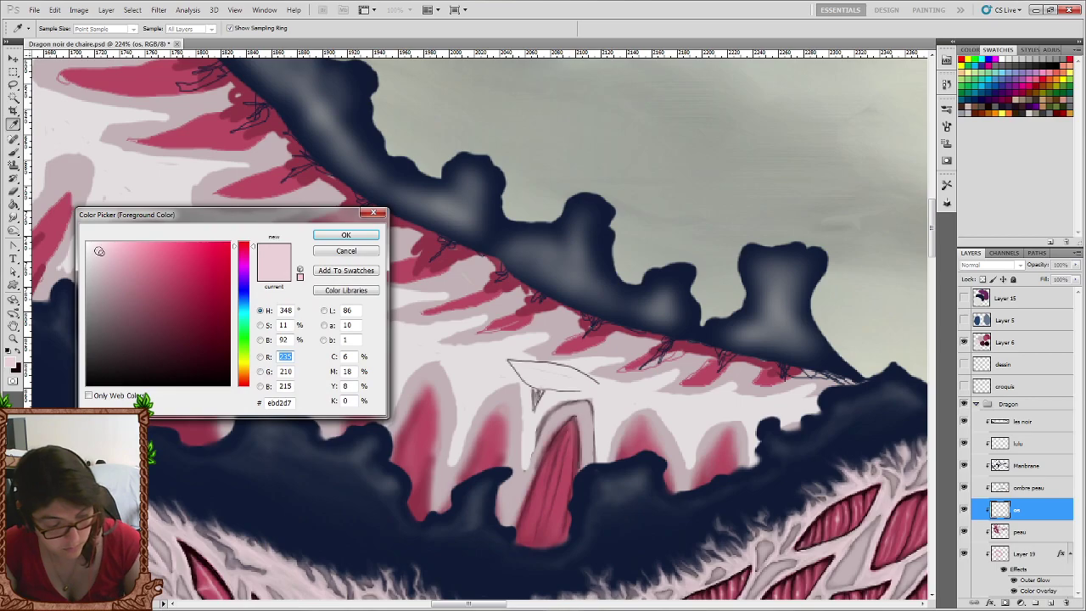
click(88, 244)
click(325, 237)
key(b)
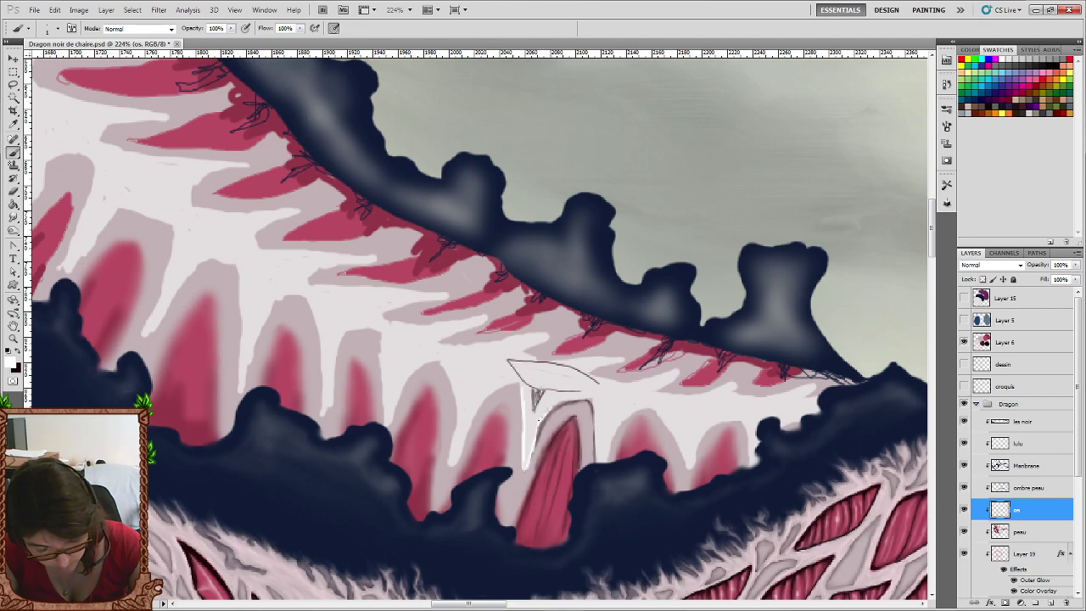
mouse_move(538, 419)
mouse_down()
mouse_move(538, 434)
mouse_move(546, 413)
mouse_up()
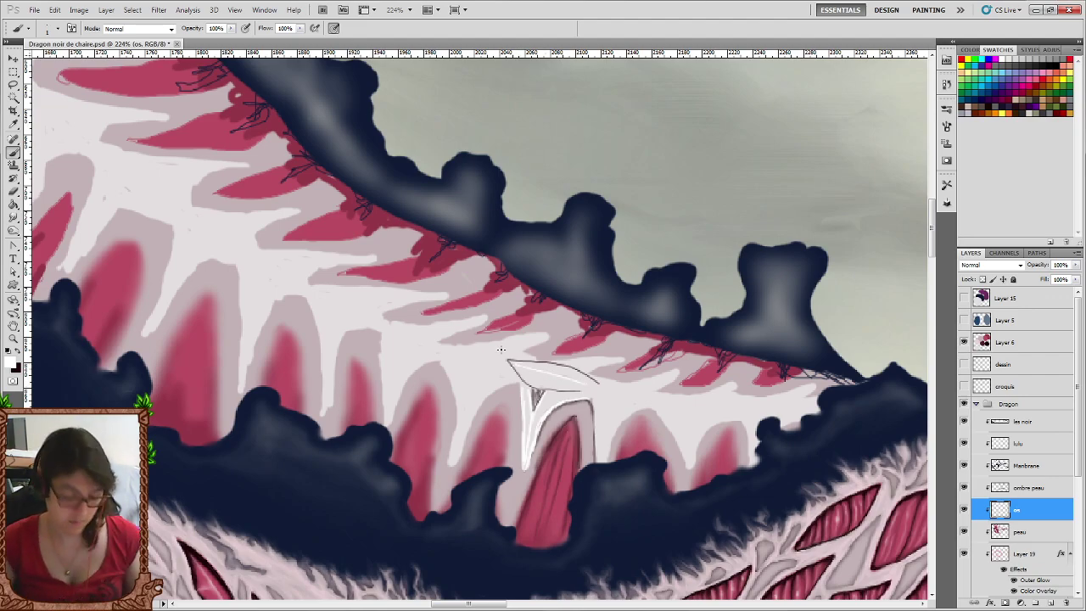
scroll(501, 349, down, 5)
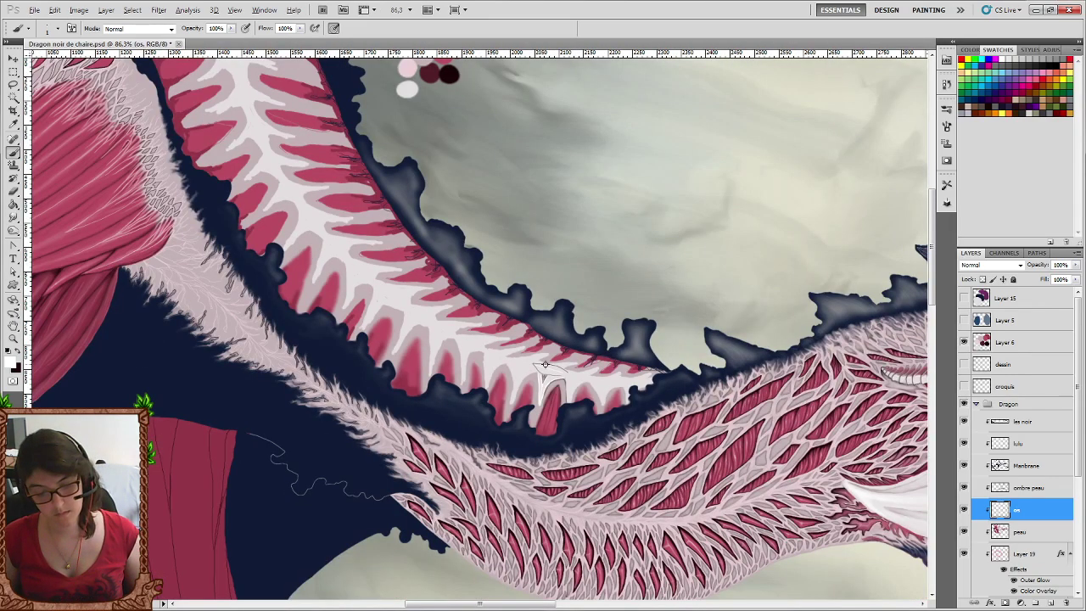
key(alt)
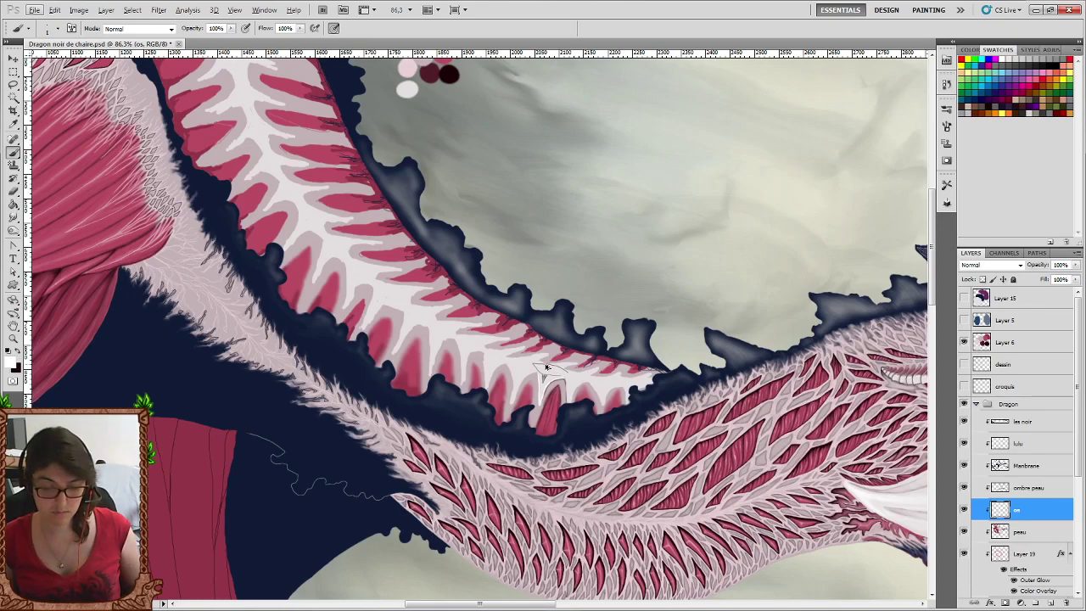
key(alt+bracketleft)
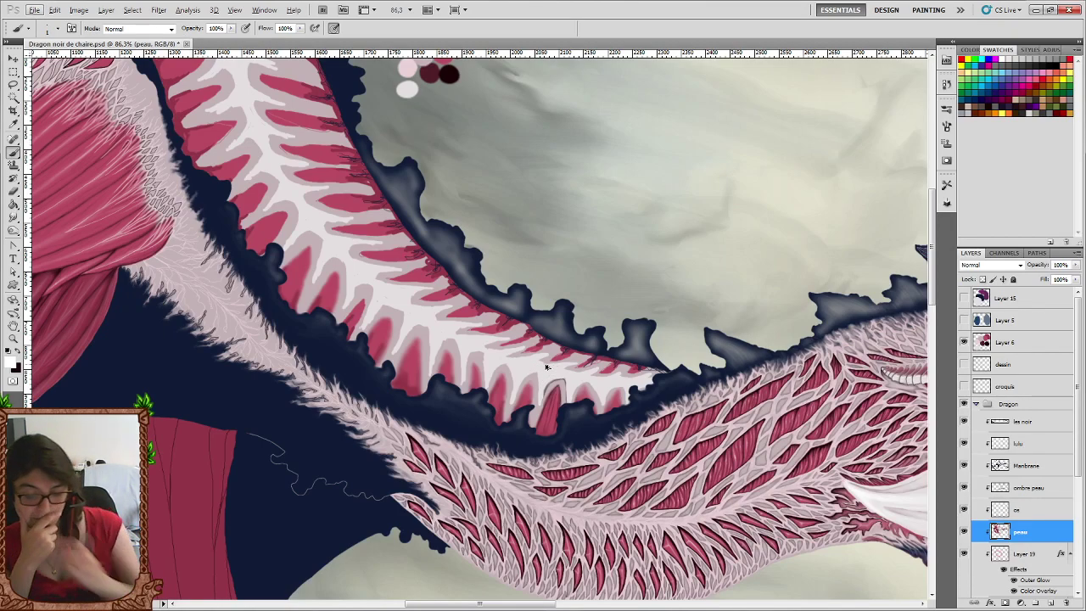
click(1040, 511)
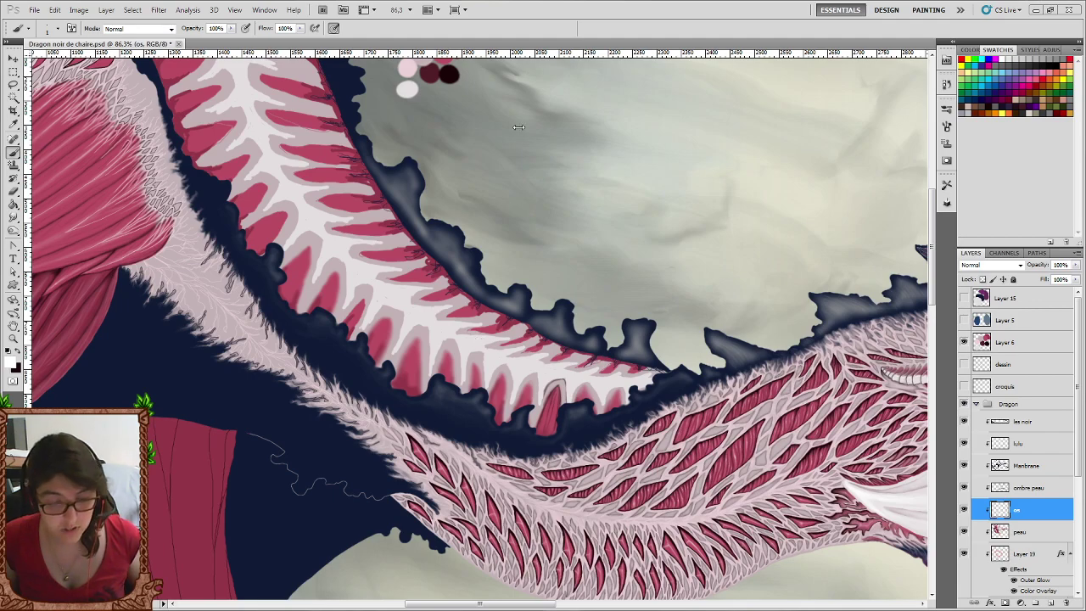
scroll(544, 343, up, 2)
Undo the stray thin sketch stroke and restore white as the painting colour.
scroll(545, 343, up, 1)
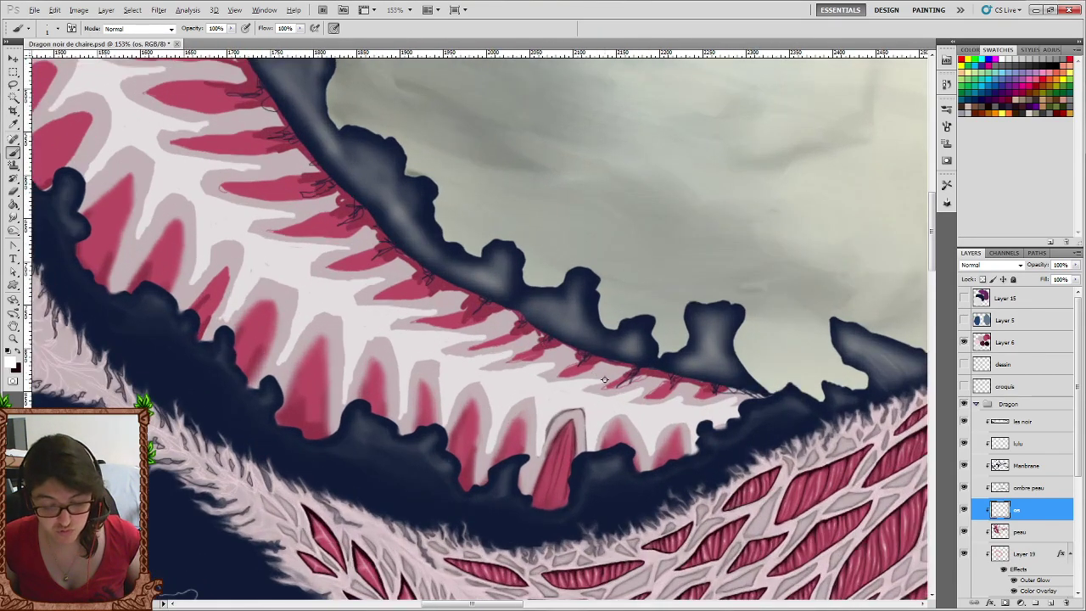
scroll(545, 342, up, 1)
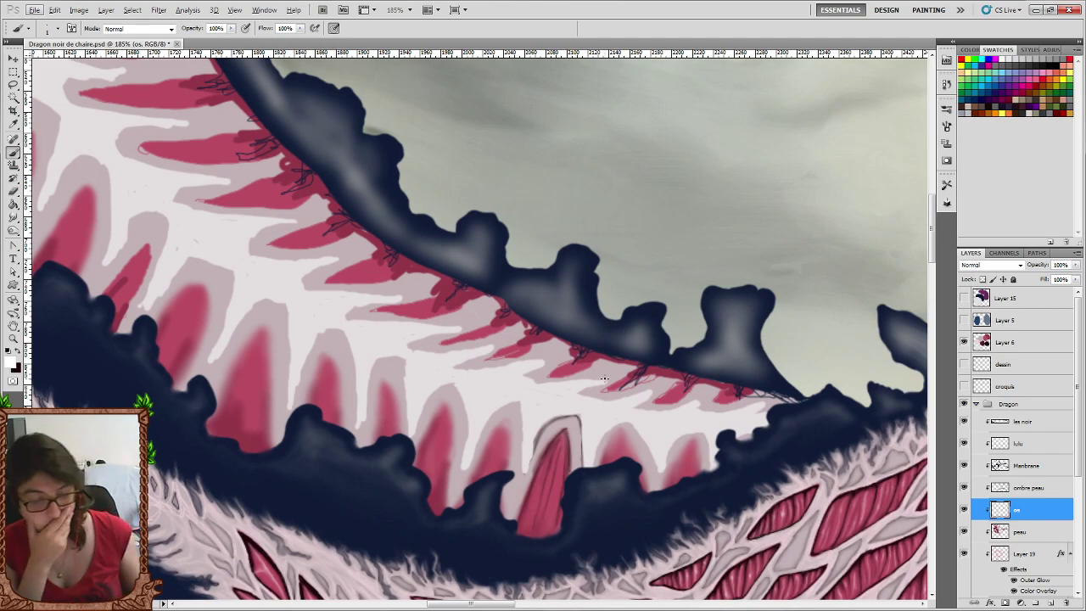
key(x)
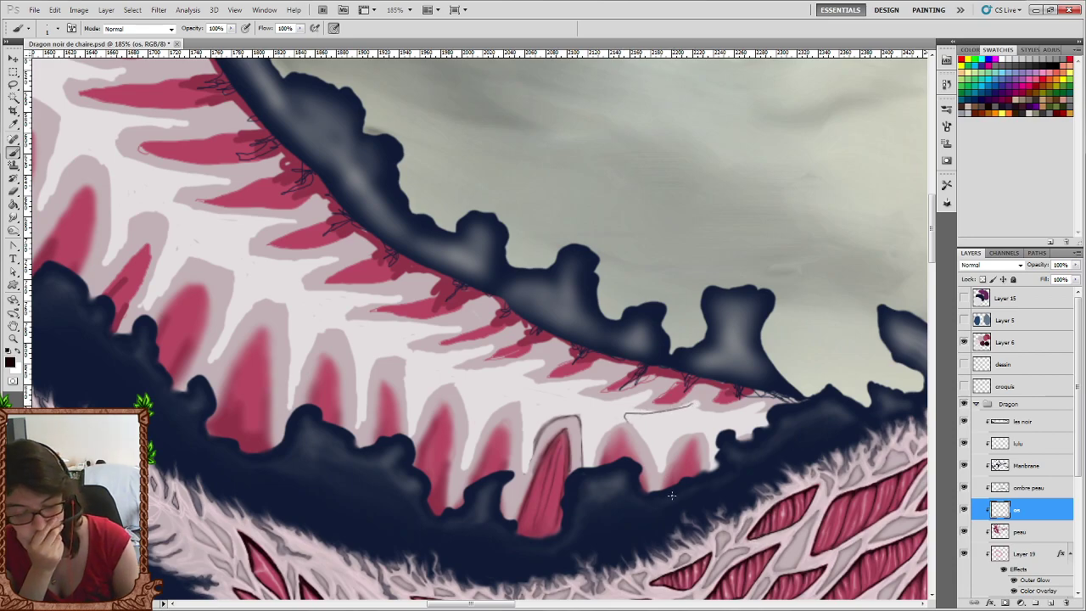
key(ctrl+z)
click(28, 355)
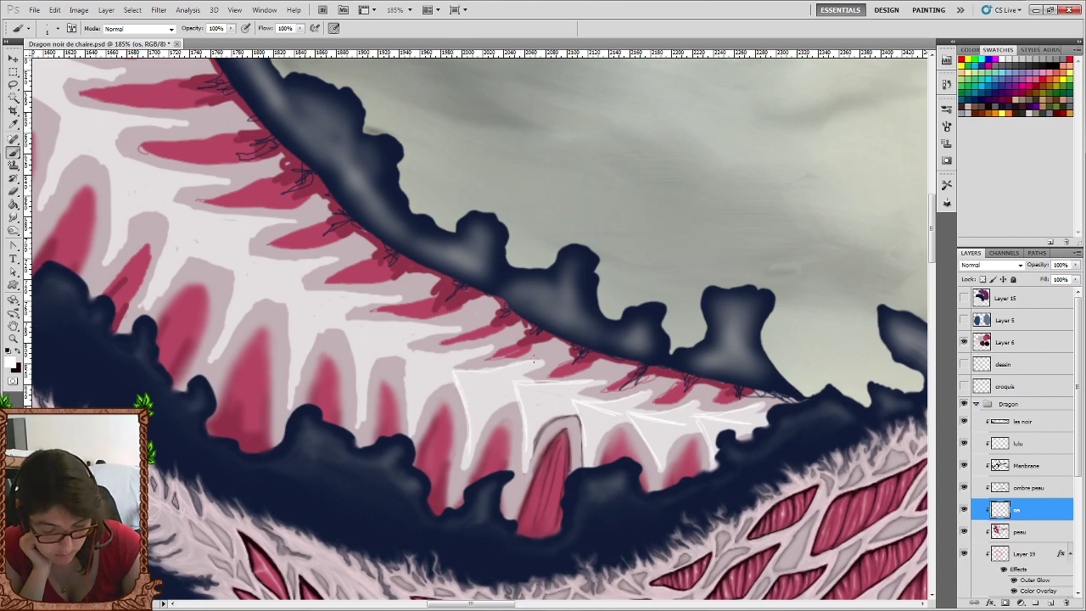
Scroll along the lower curve of the spine to review the highlighted vertebrae.
scroll(448, 369, down, 3)
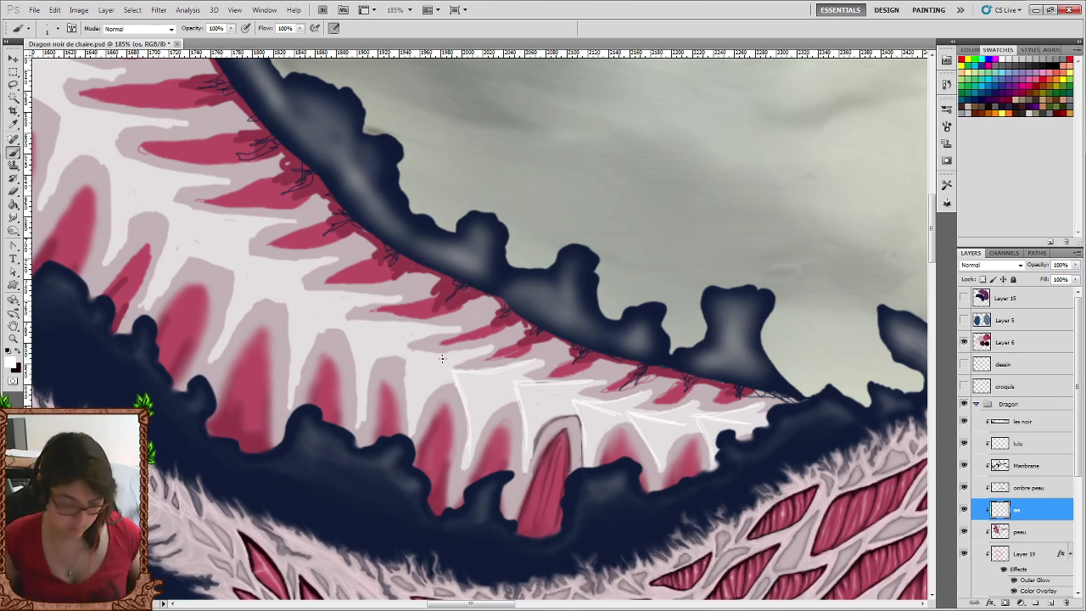
scroll(501, 334, down, 2)
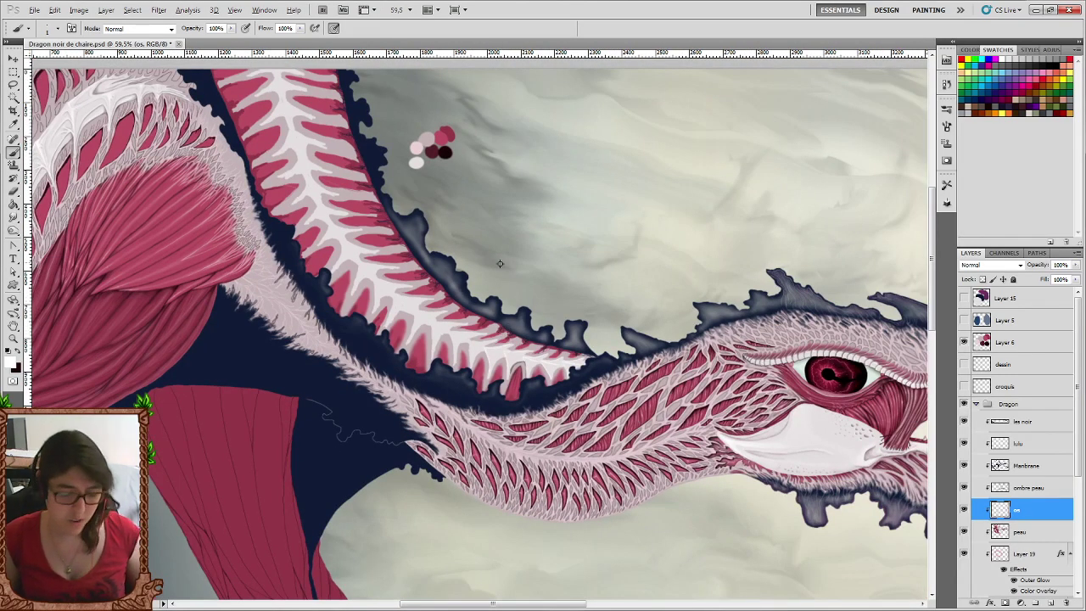
scroll(500, 264, up, 1)
scroll(500, 264, up, 1)
scroll(509, 280, up, 1)
scroll(526, 340, up, 1)
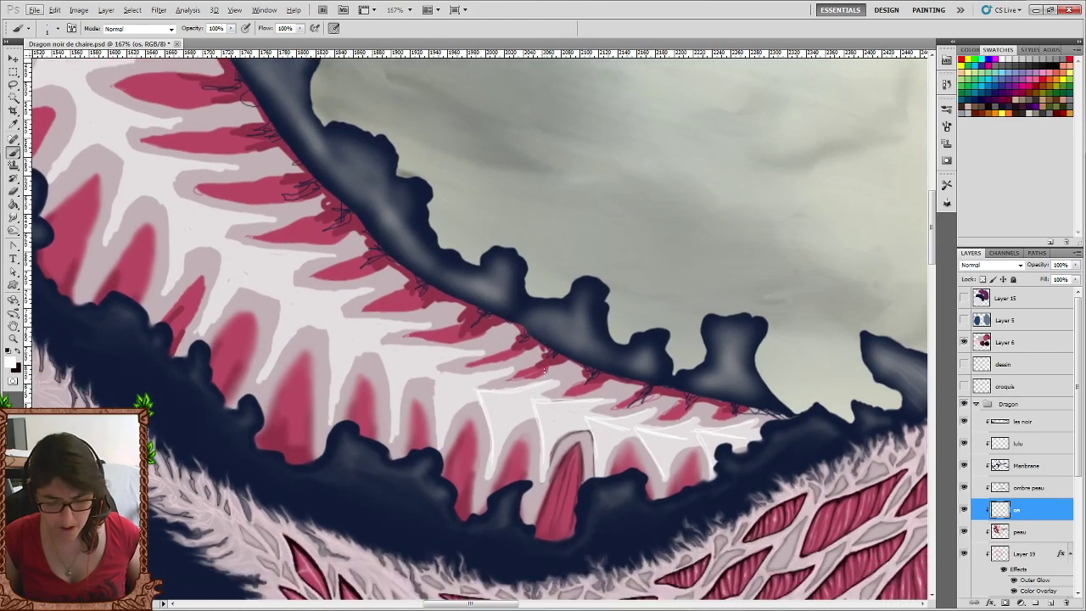
scroll(544, 370, down, 2)
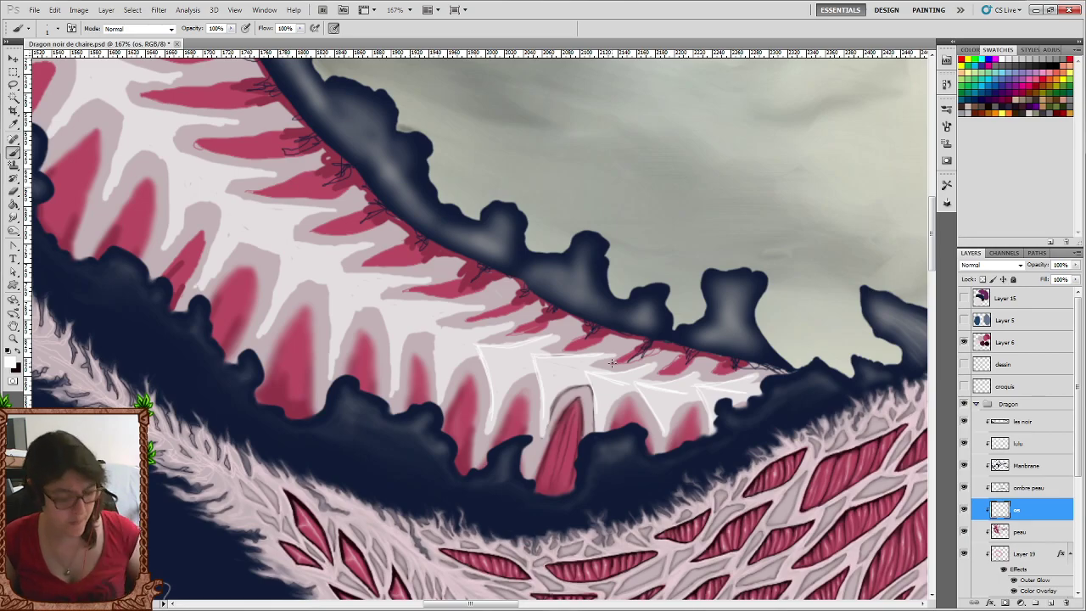
scroll(611, 363, down, 2)
scroll(611, 363, down, 1)
scroll(611, 363, down, 2)
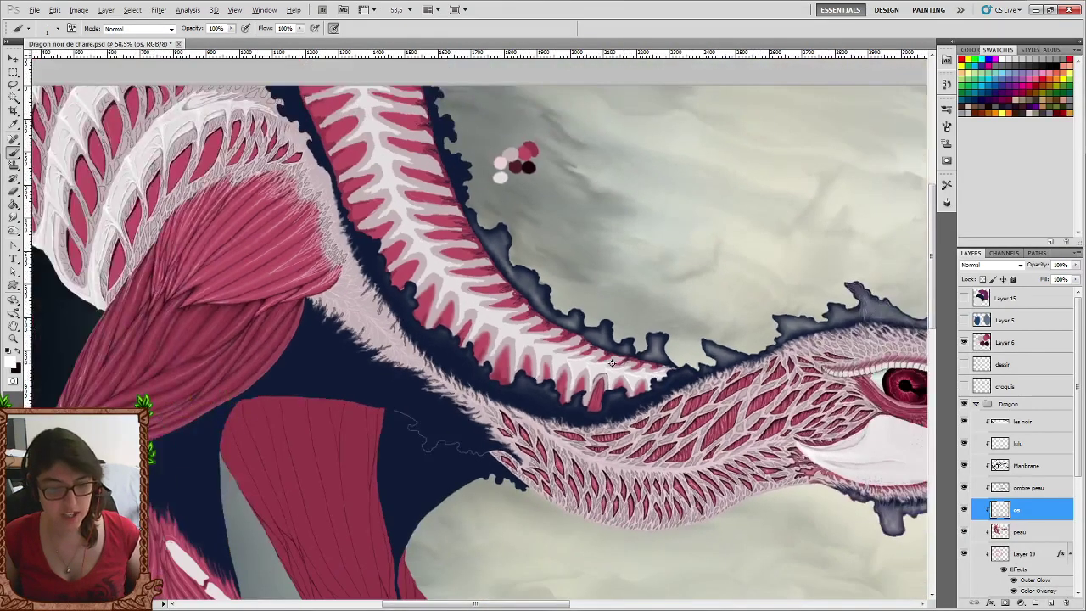
Lasso the spine and neck, cut it to new Layer 20, and clip it to the layer below.
click(15, 85)
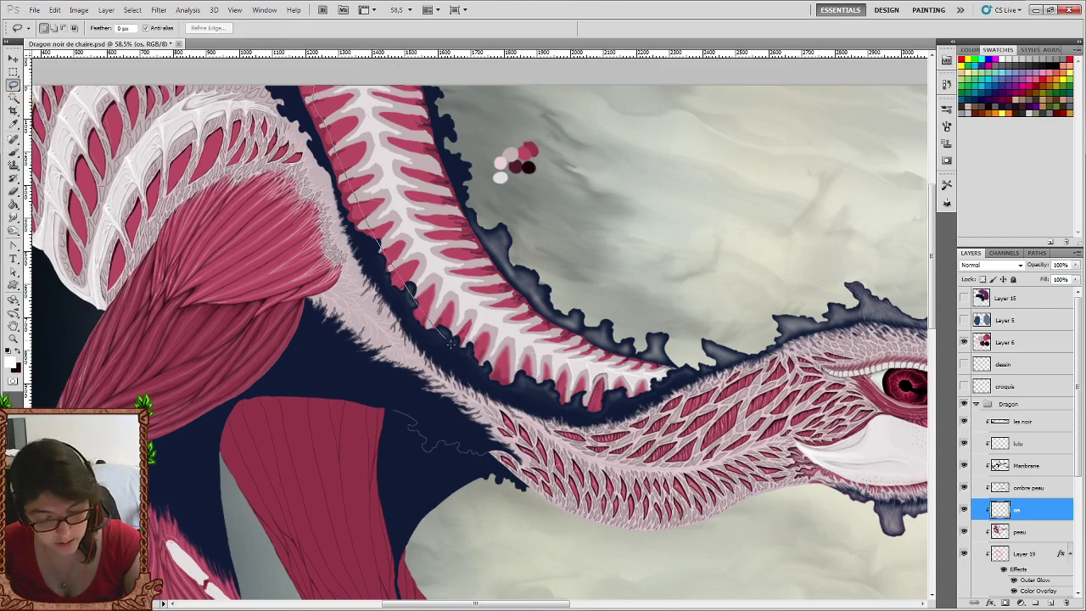
drag(450, 343, 696, 371)
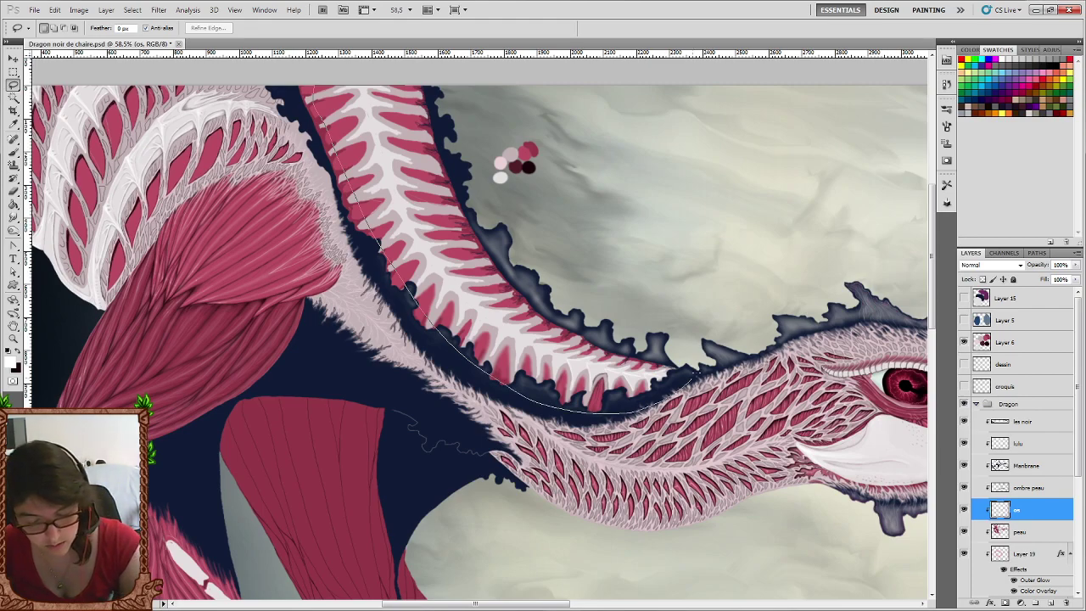
drag(698, 371, 326, 56)
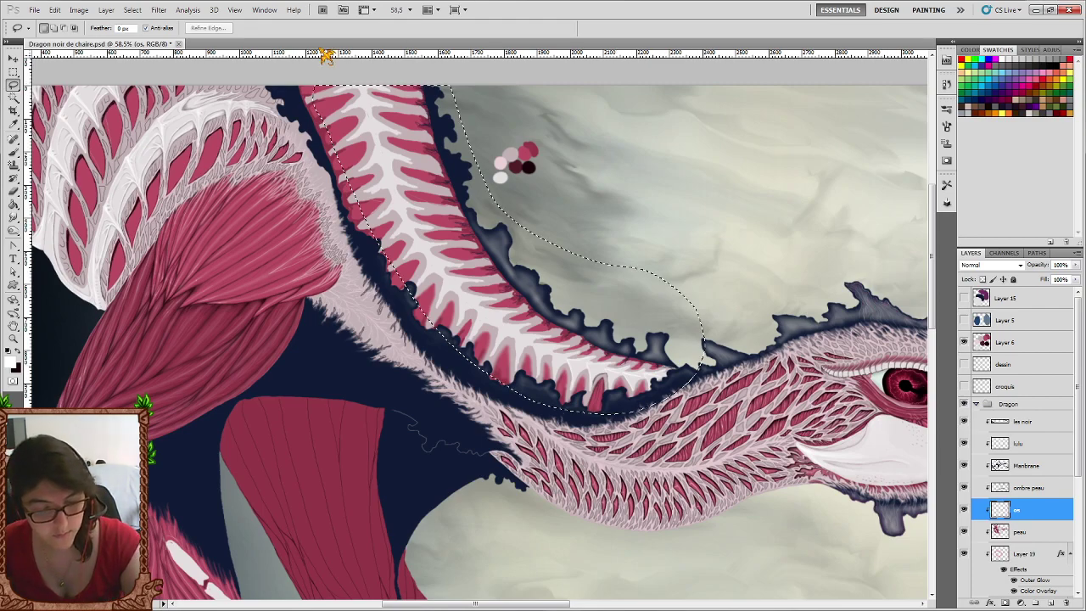
right_click(393, 198)
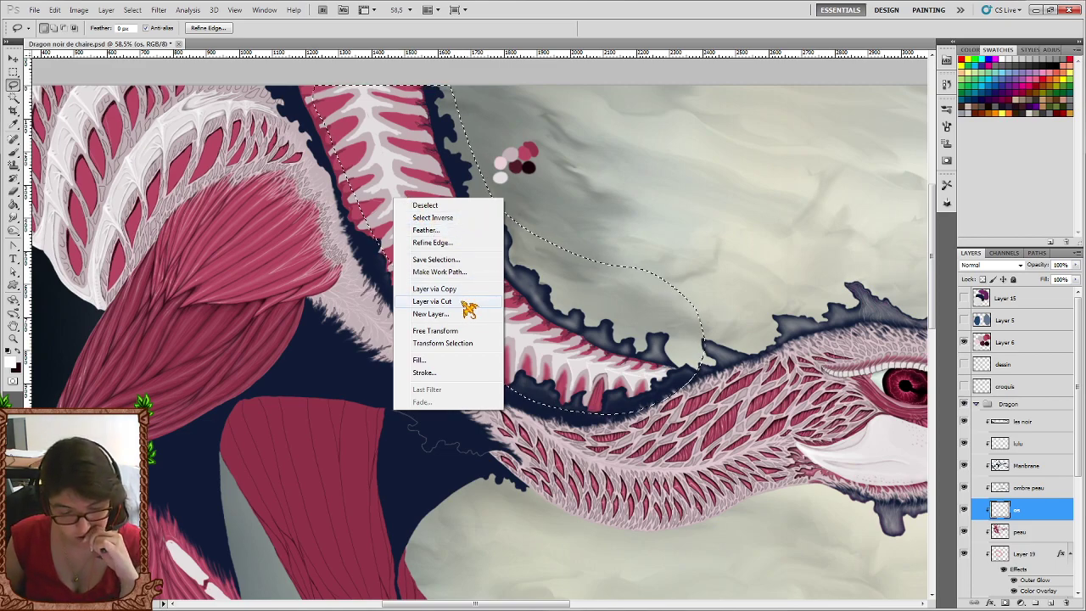
click(466, 304)
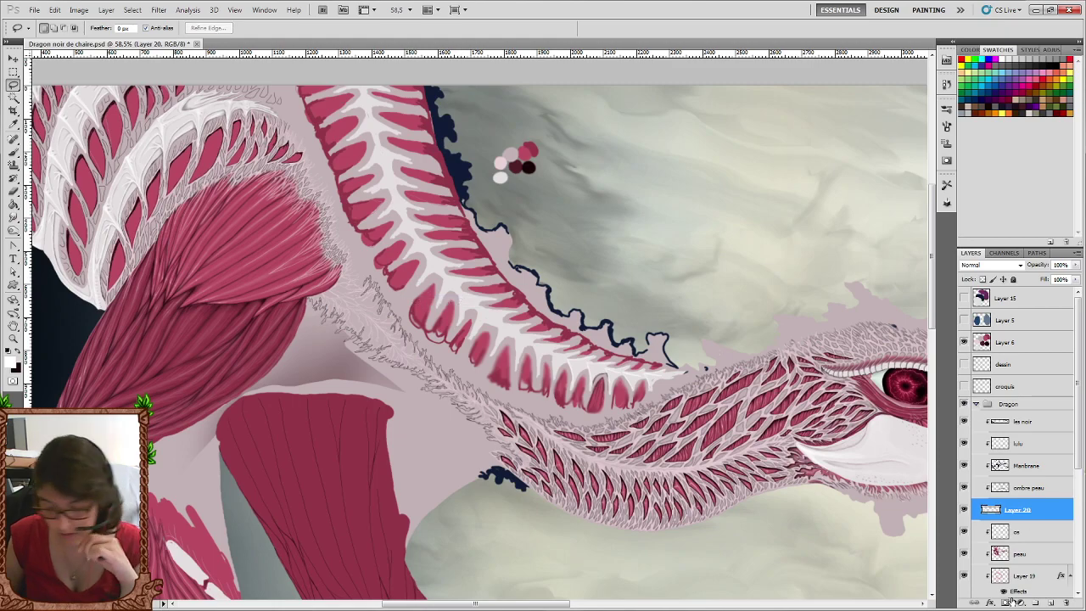
right_click(1060, 513)
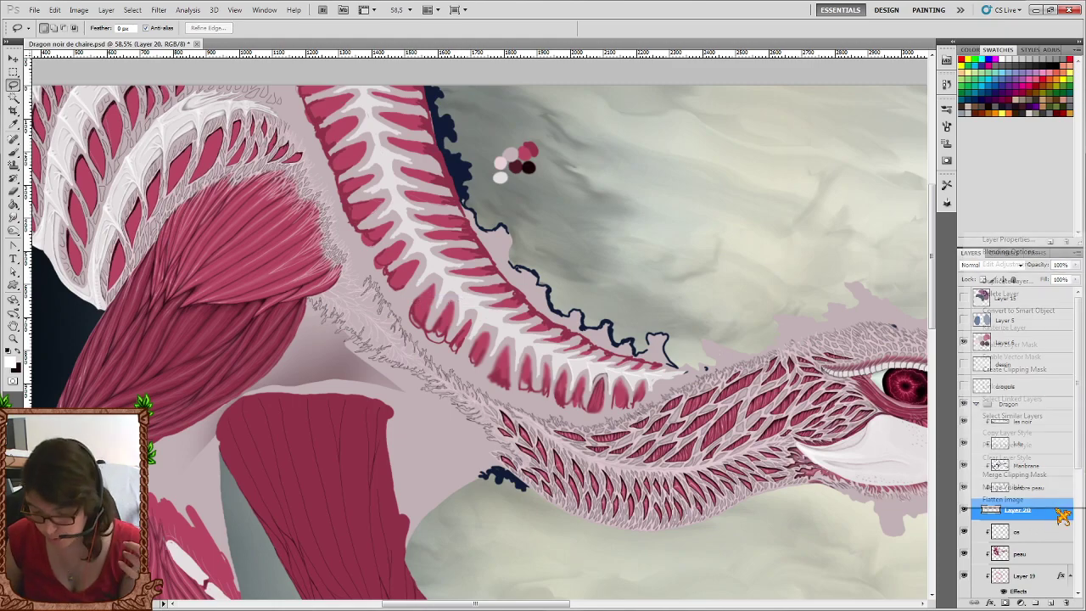
click(1050, 370)
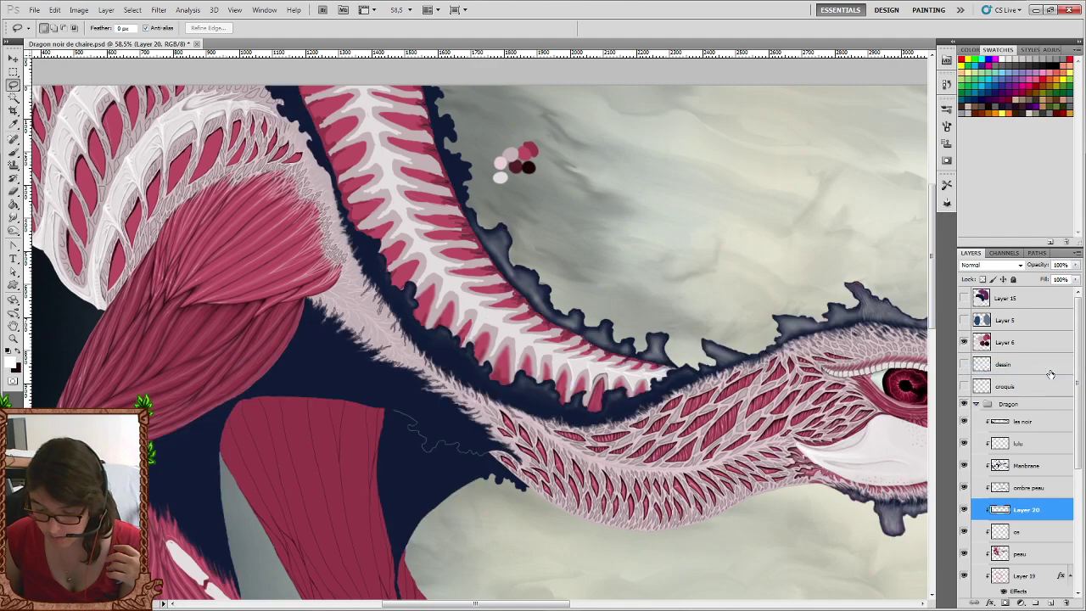
Move Layer 20 below os and merge it down into peau, undoing an accidental Merge Visible.
drag(1035, 518, 1041, 544)
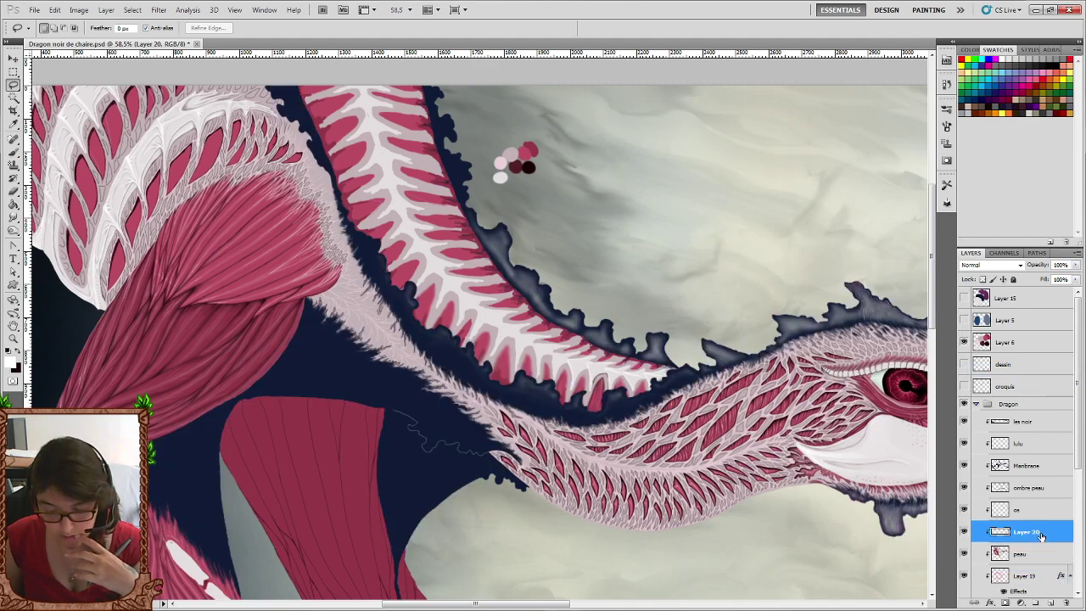
right_click(1041, 534)
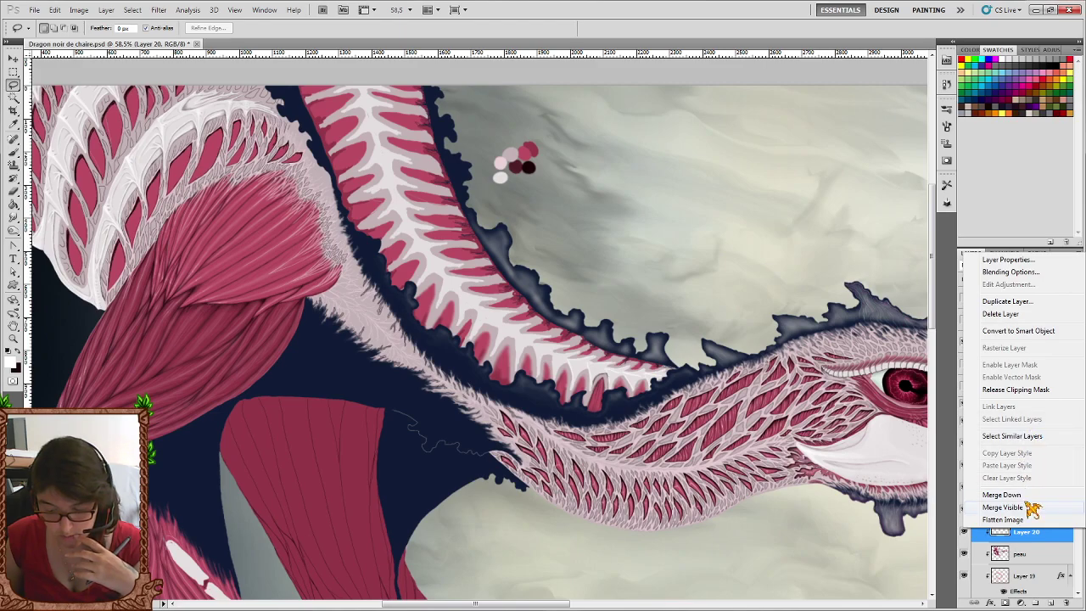
click(1010, 506)
key(ctrl+z)
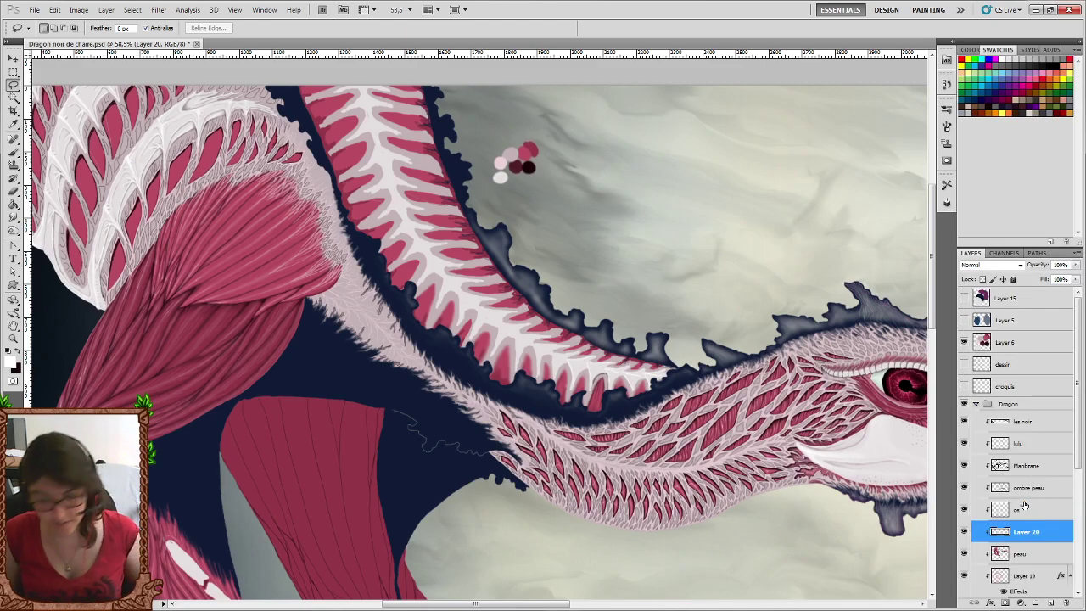
right_click(1031, 532)
click(1048, 498)
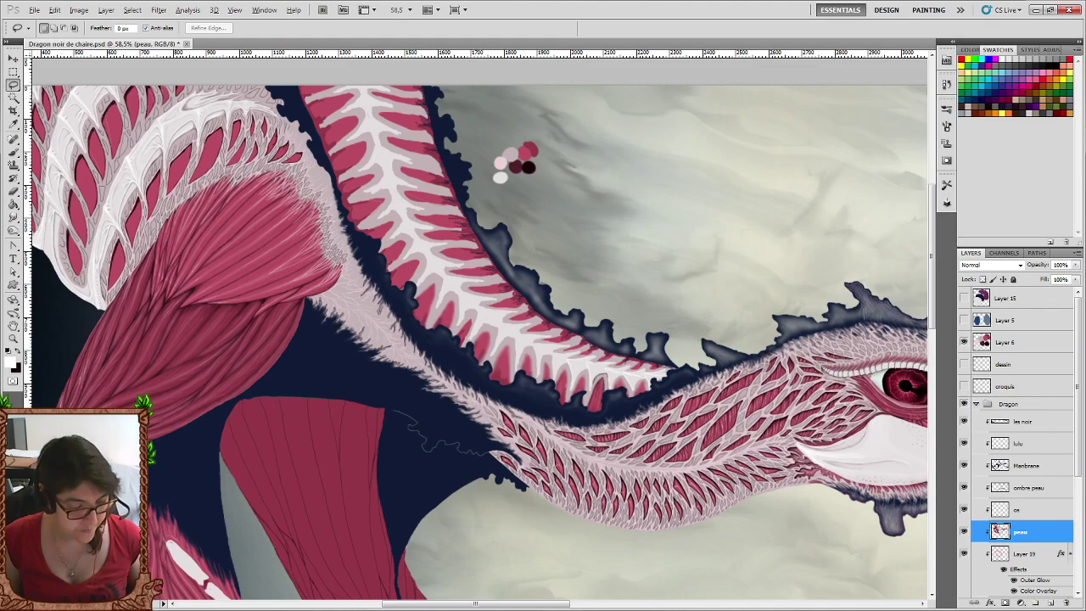
Pan around the dragon to review the spine, returning to the Brush tool.
scroll(115, 455, up, 2)
scroll(115, 455, up, 2)
scroll(116, 455, up, 2)
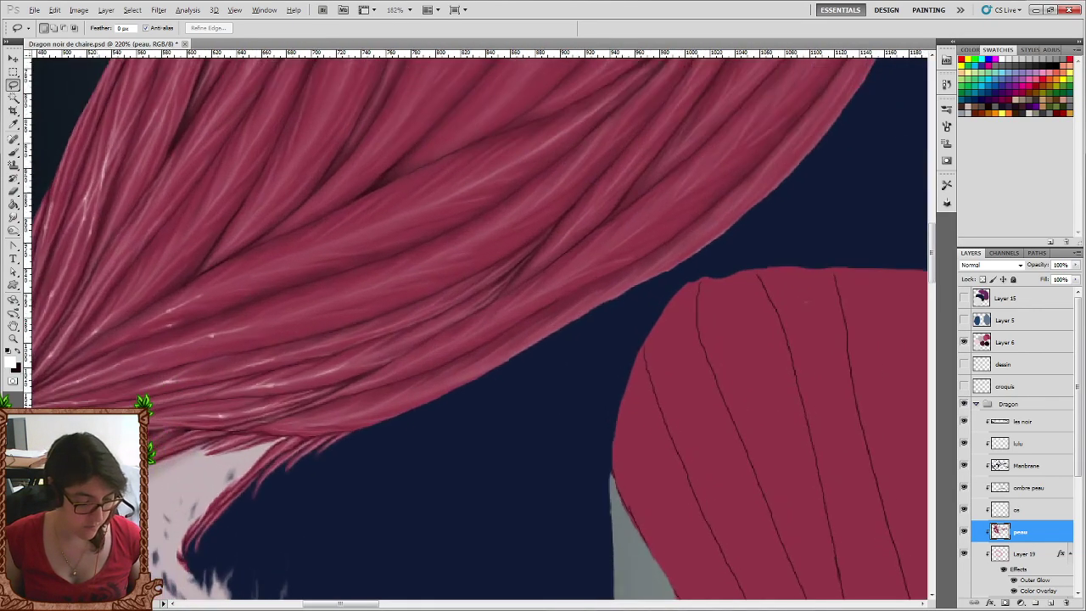
scroll(162, 454, left, 2)
scroll(162, 454, left, 2)
scroll(162, 454, left, 1)
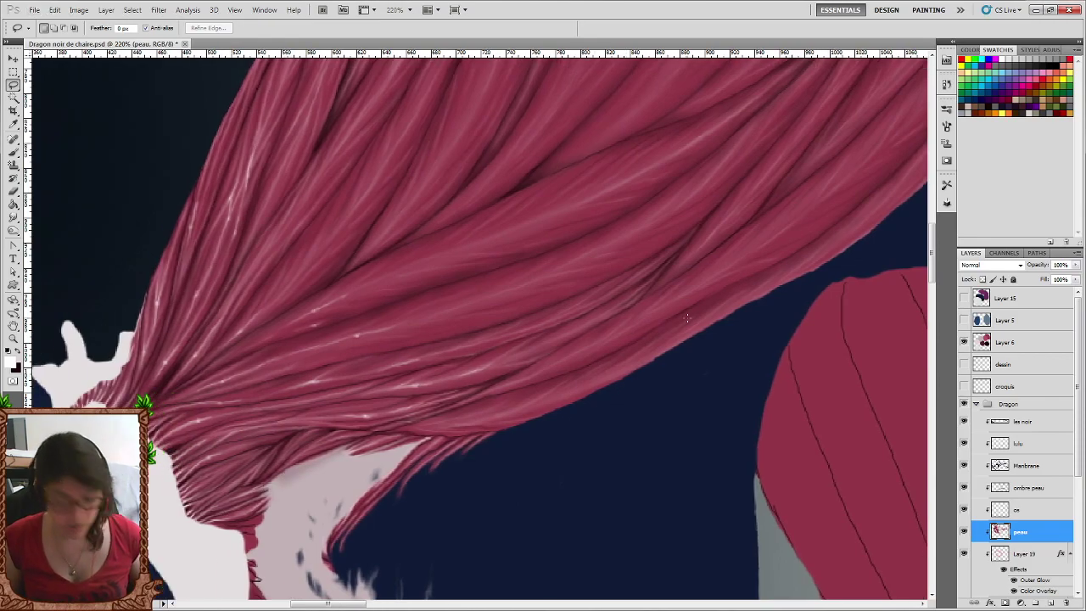
scroll(670, 333, down, 2)
scroll(671, 334, down, 2)
scroll(670, 333, down, 2)
scroll(670, 333, right, 2)
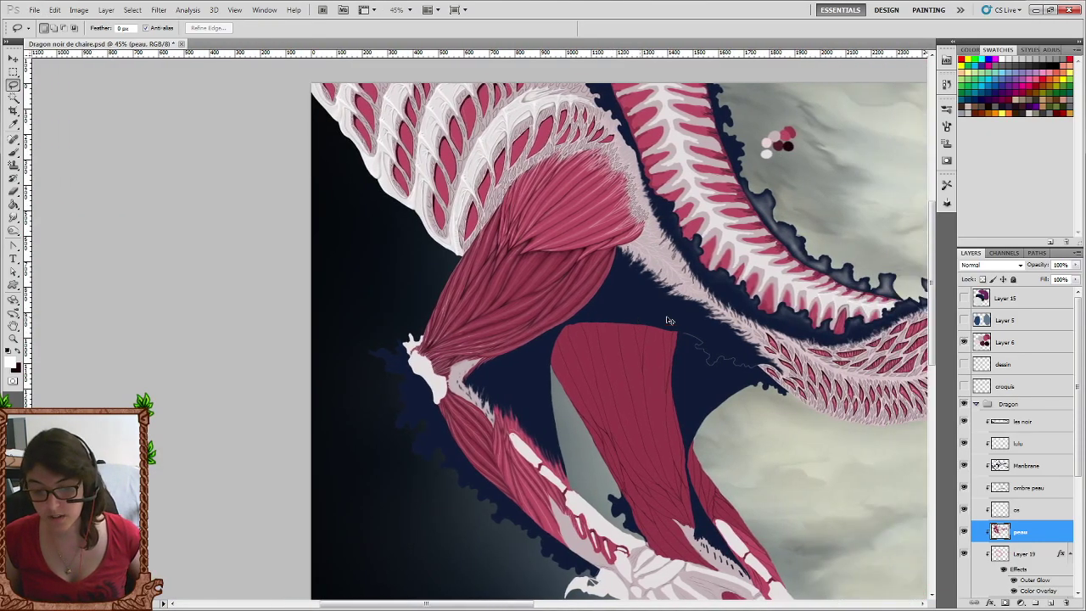
scroll(679, 327, right, 2)
scroll(696, 318, right, 2)
scroll(712, 310, right, 2)
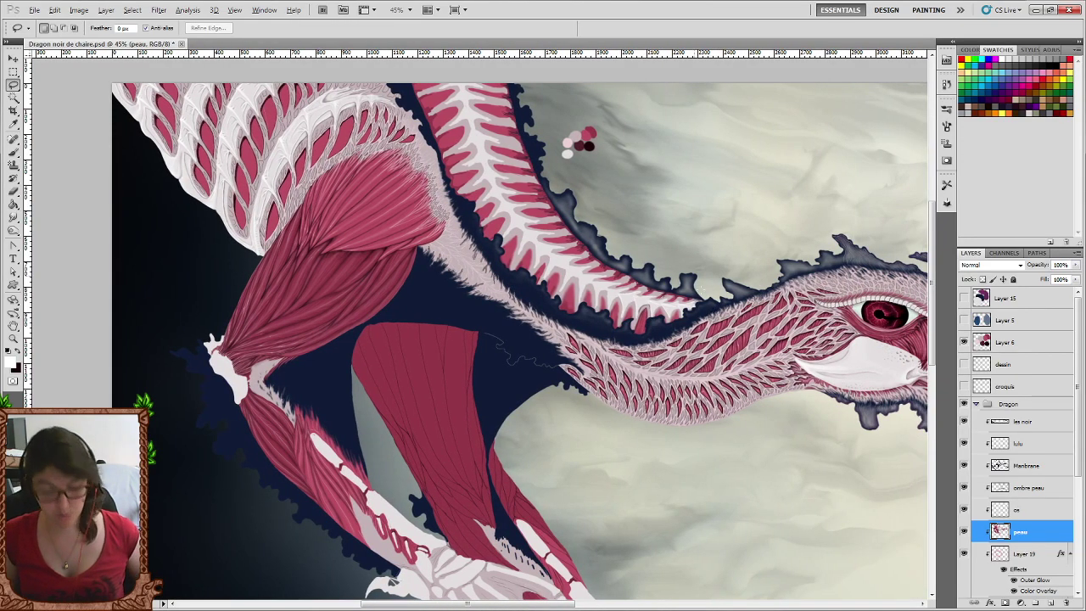
scroll(713, 310, up, 2)
scroll(659, 291, up, 2)
scroll(659, 291, up, 1)
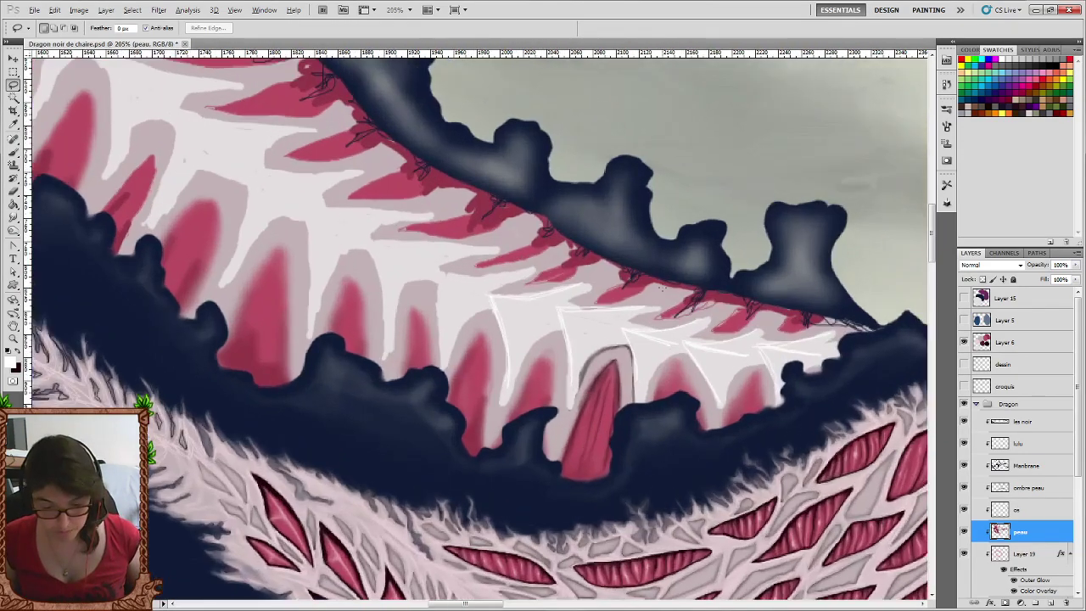
scroll(662, 289, up, 1)
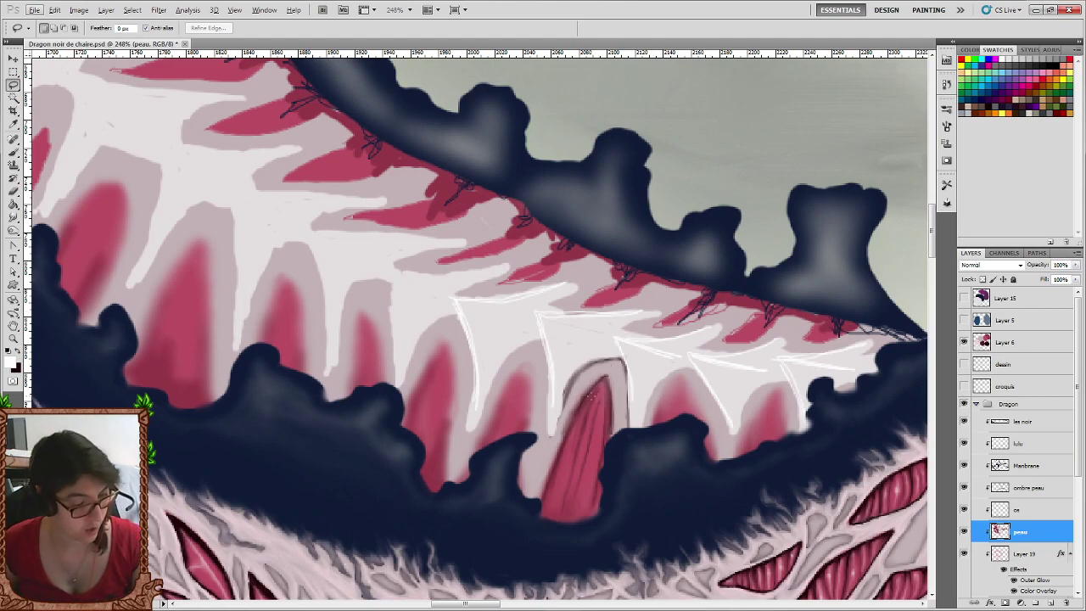
click(17, 154)
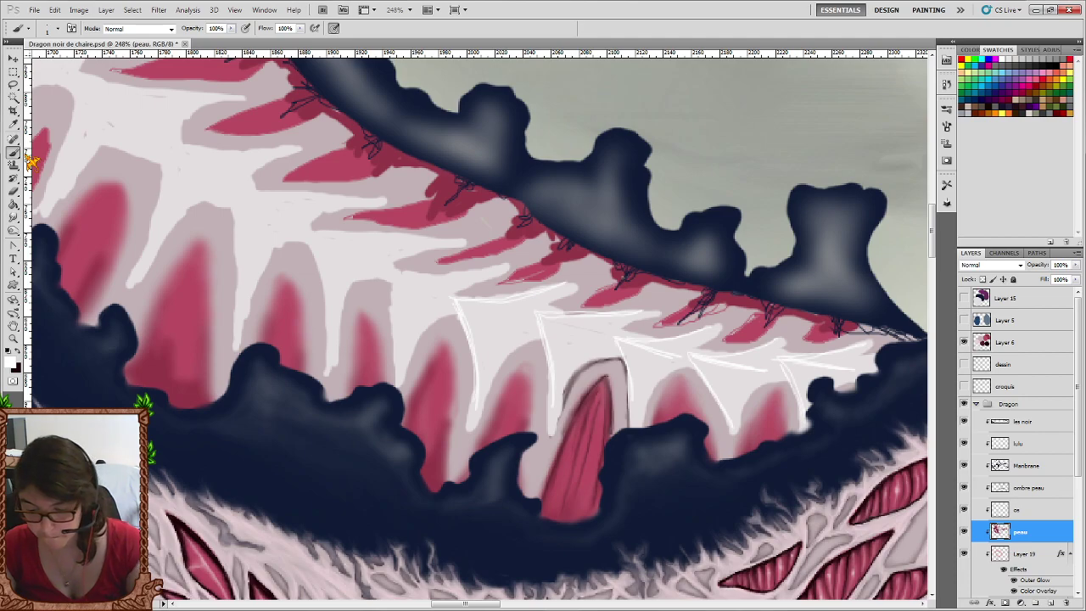
On Layer 6, move the colour swatch dots down beside the spine.
click(1019, 342)
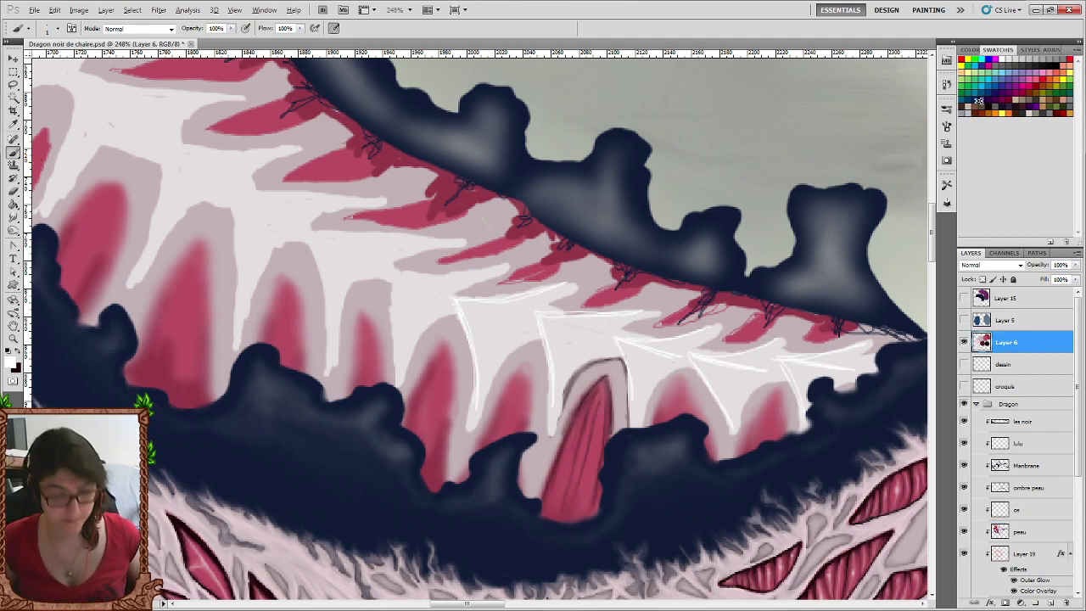
scroll(745, 195, down, 3)
scroll(695, 201, up, 5)
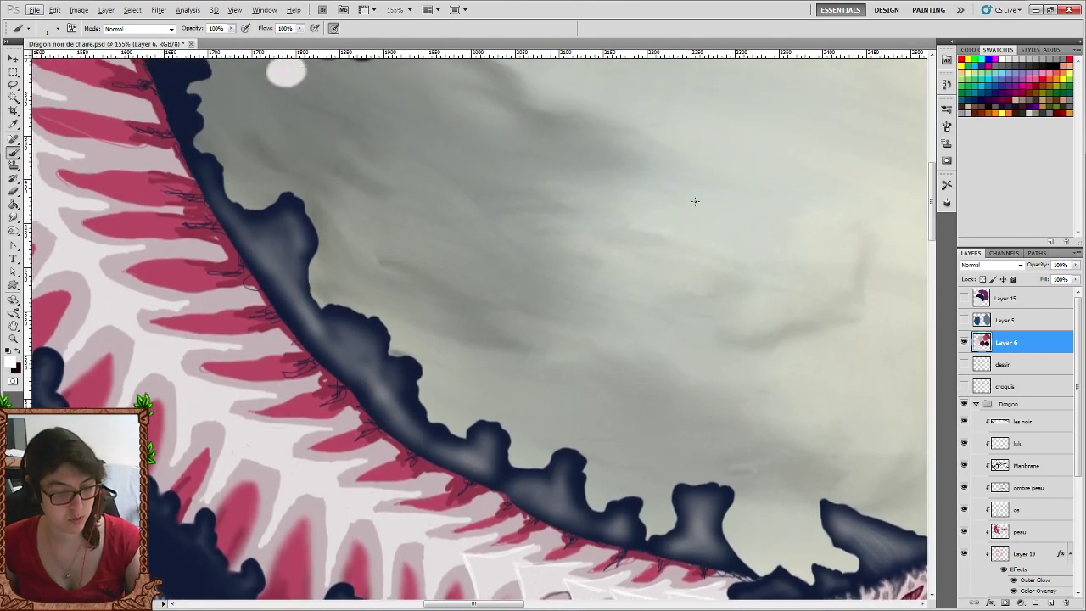
scroll(695, 201, up, 2)
key(v)
mouse_move(304, 120)
mouse_down()
mouse_move(567, 464)
mouse_move(529, 469)
mouse_up()
scroll(475, 331, down, 2)
scroll(475, 331, down, 2)
scroll(475, 331, down, 2)
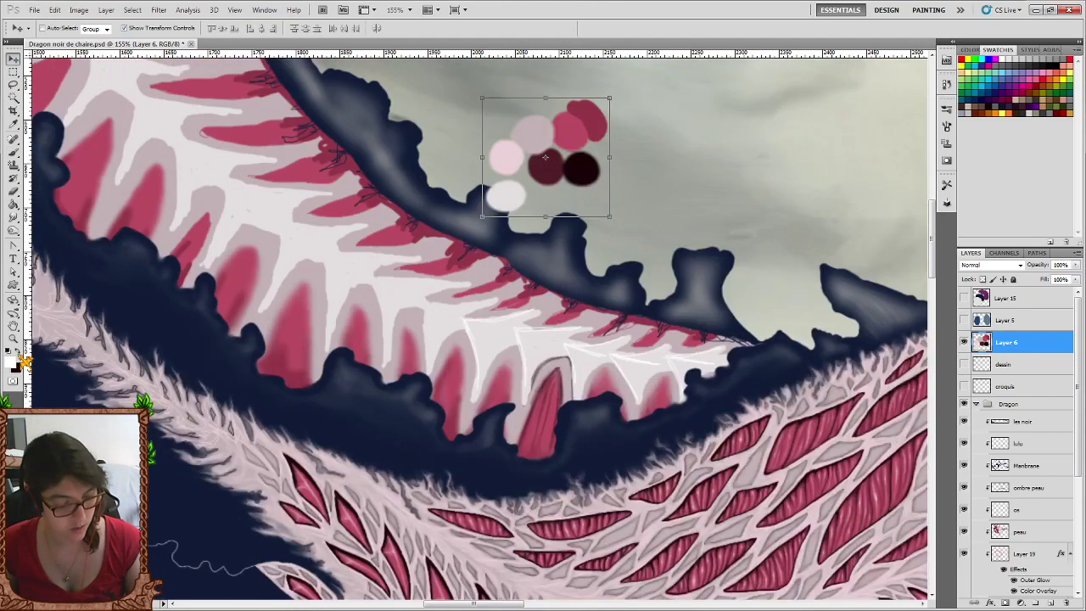
Set the background colour to pale pink sampled from a dot, then brush on the peau layer.
click(25, 362)
click(495, 189)
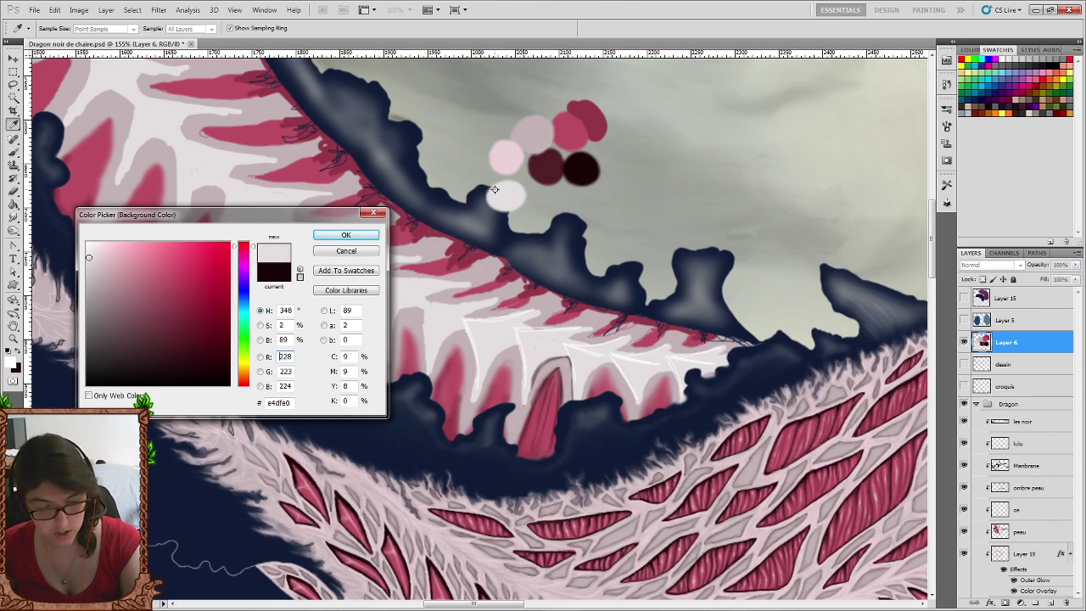
click(339, 234)
scroll(549, 360, left, 2)
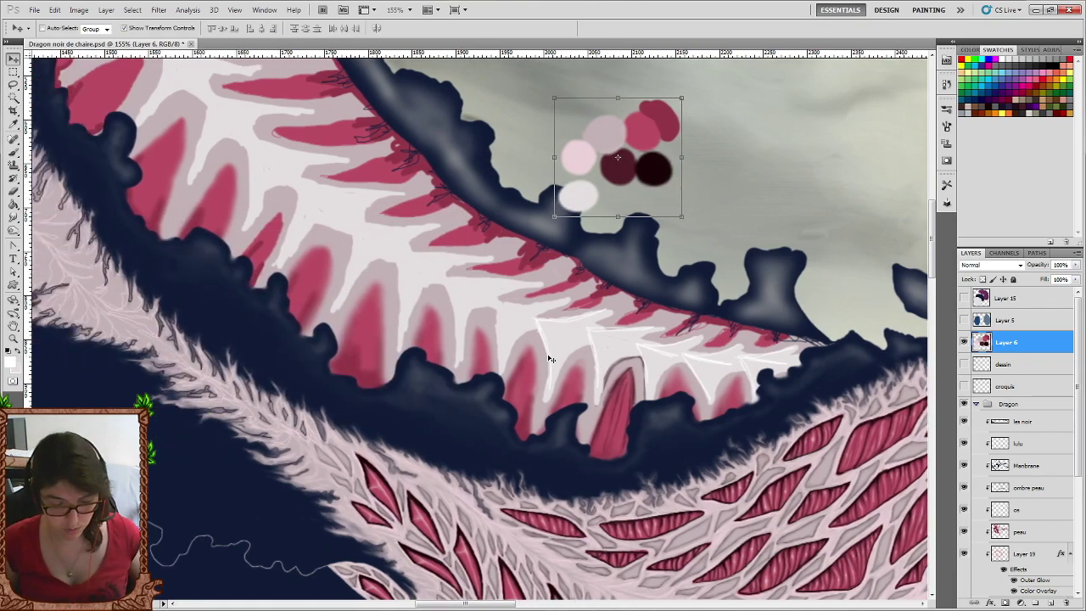
scroll(684, 427, up, 2)
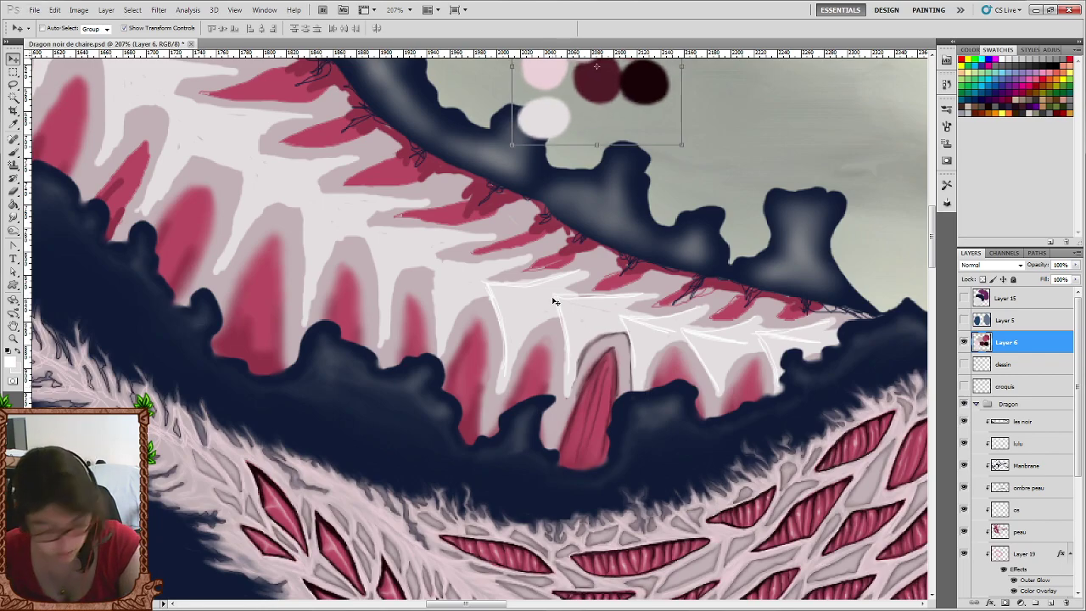
click(1028, 532)
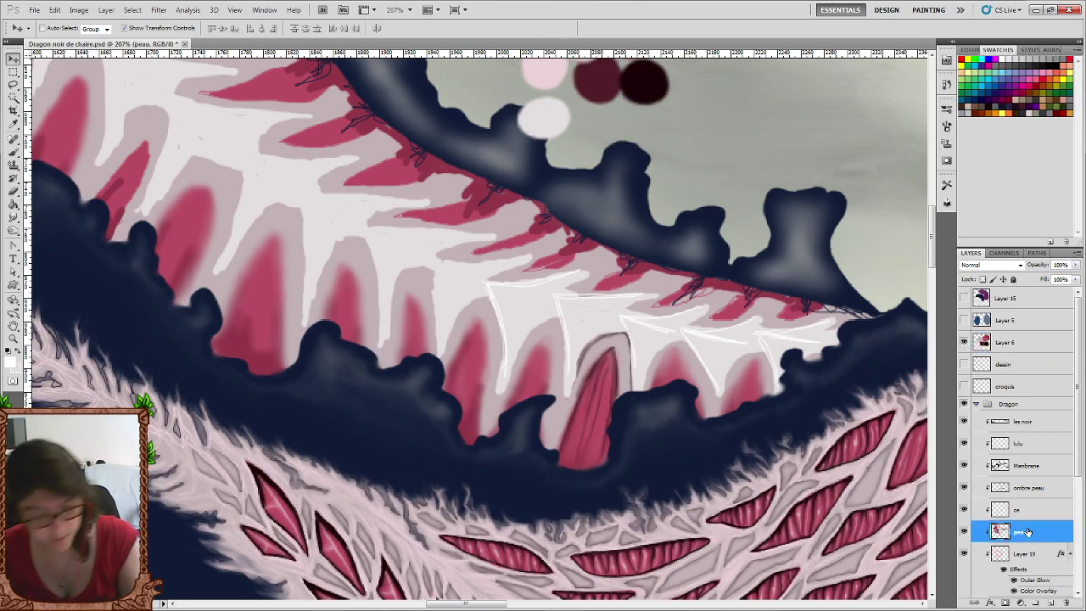
click(17, 154)
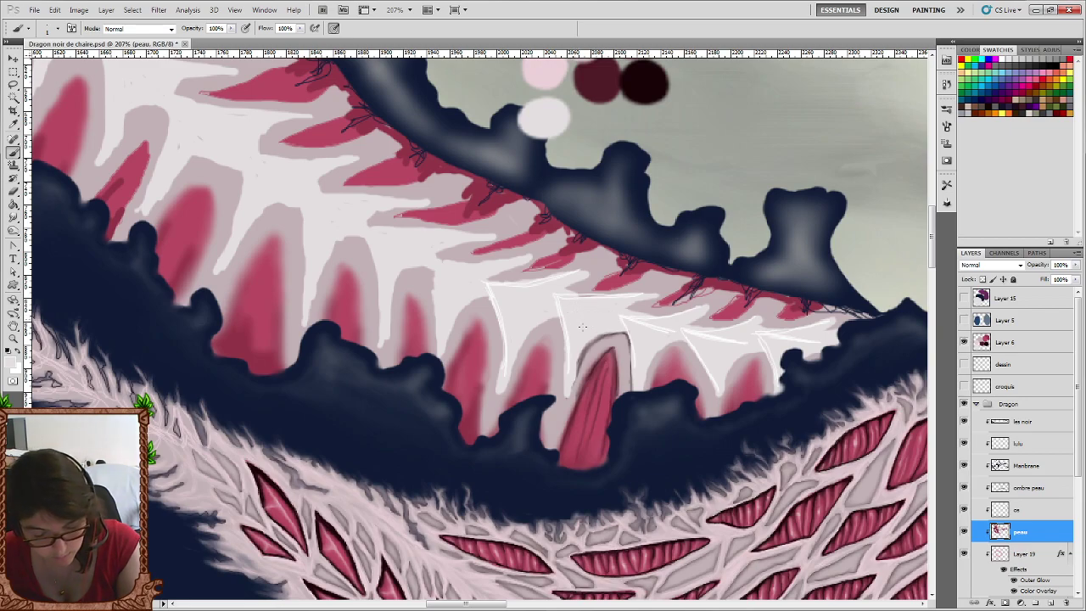
Set the foreground colour to a pale mauve-grey.
scroll(554, 299, down, 1)
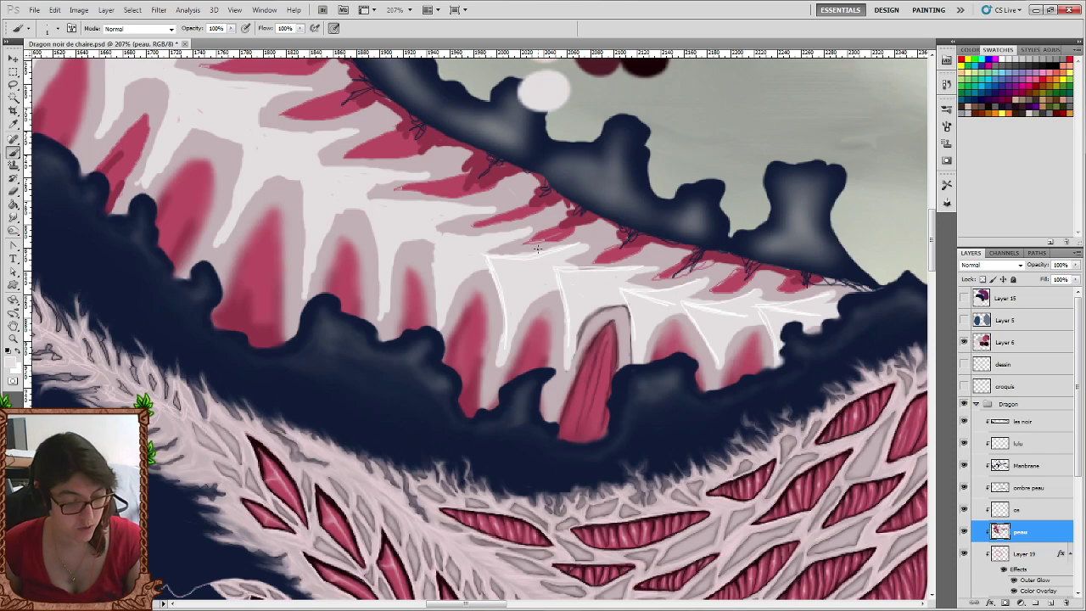
scroll(36, 344, up, 2)
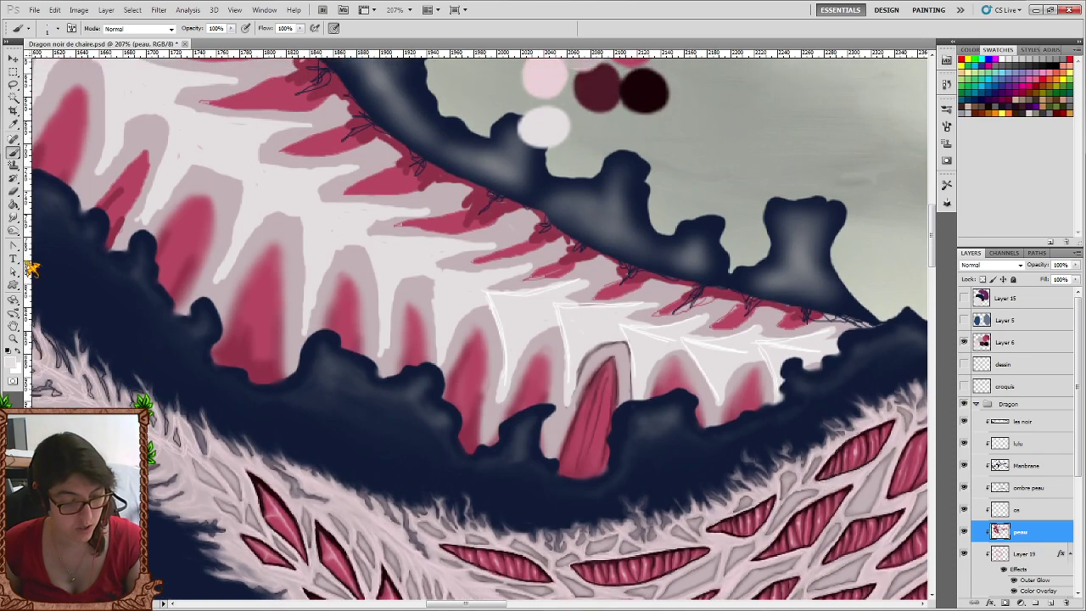
click(12, 360)
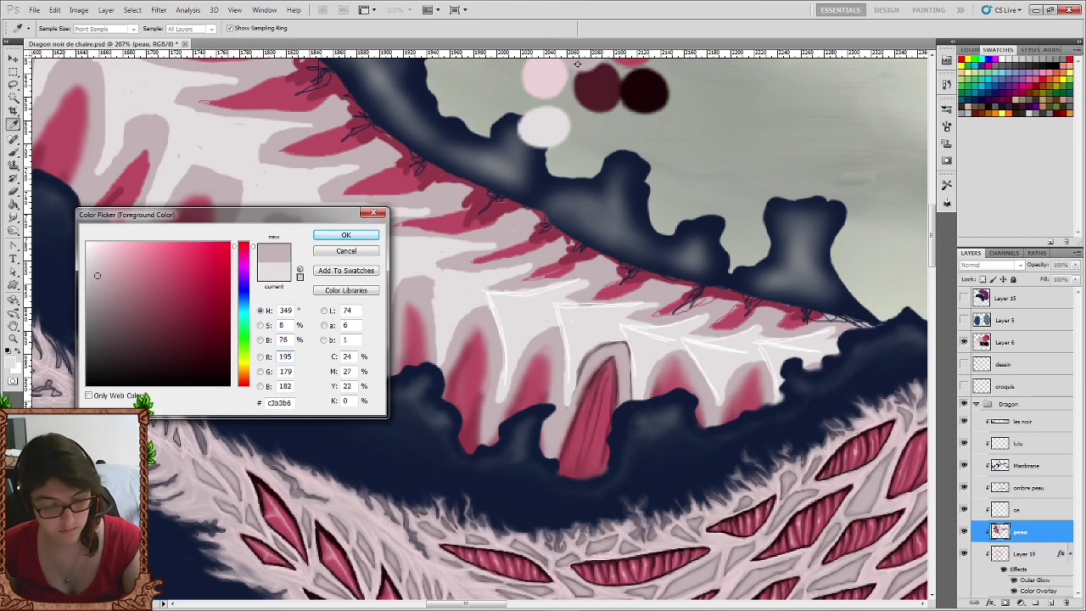
click(346, 235)
With a 16 px brush, paint mauve-grey over the red gap between the central vertebrae.
scroll(318, 225, down, 2)
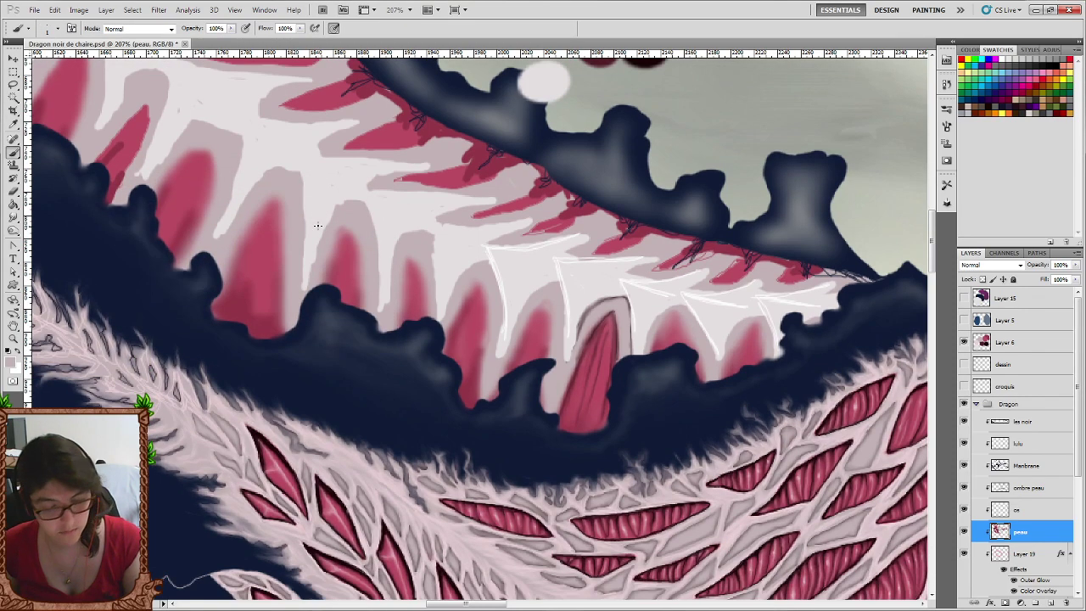
right_click(607, 363)
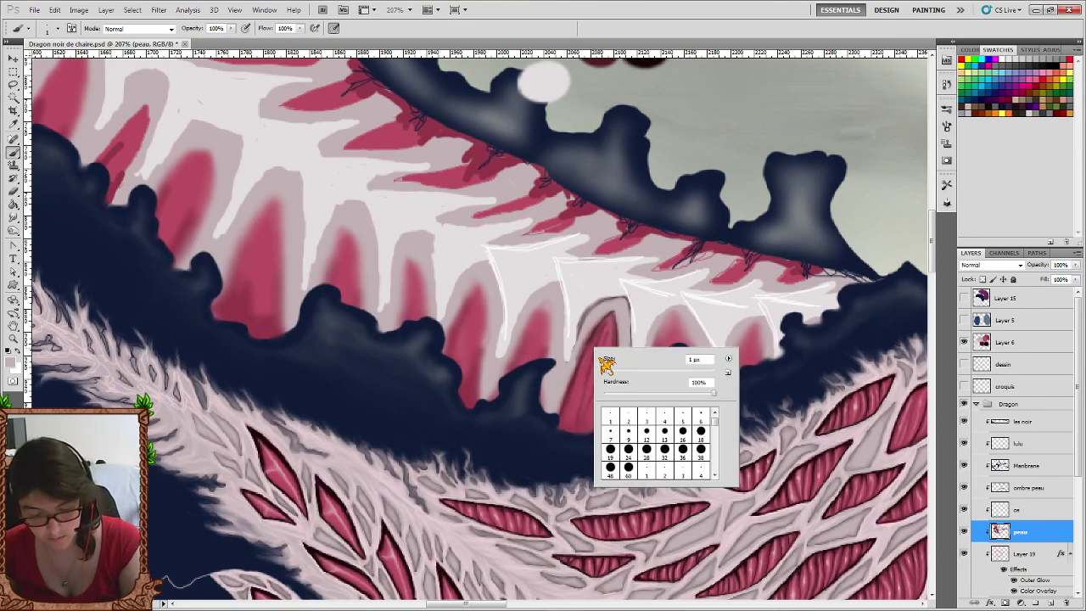
click(683, 433)
click(611, 301)
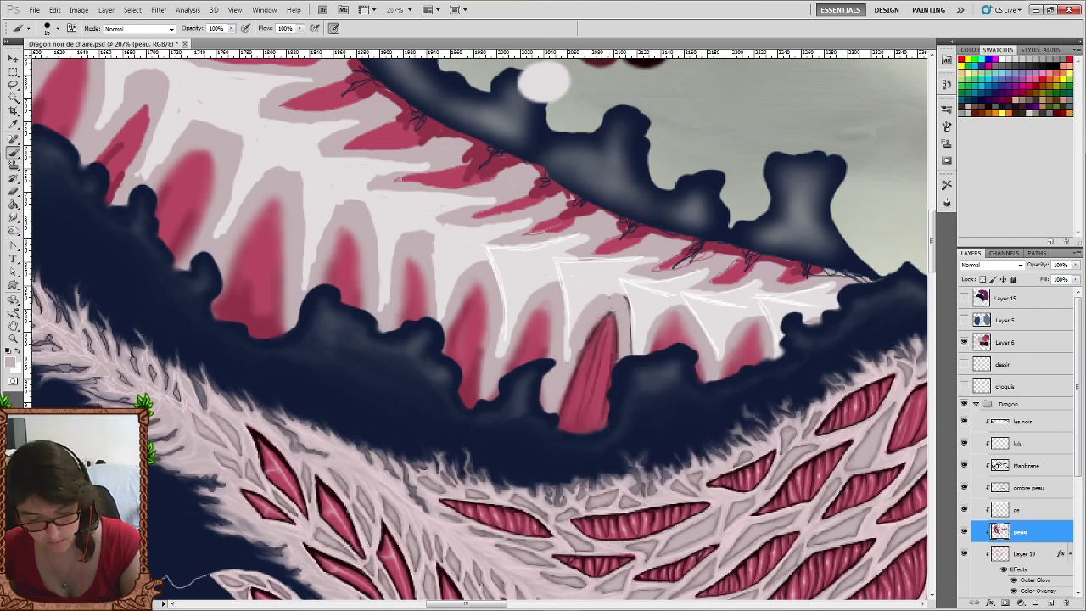
mouse_move(598, 314)
mouse_down()
mouse_move(573, 386)
mouse_move(601, 337)
mouse_move(606, 386)
mouse_move(587, 384)
mouse_move(567, 409)
mouse_move(590, 424)
mouse_move(574, 430)
mouse_up()
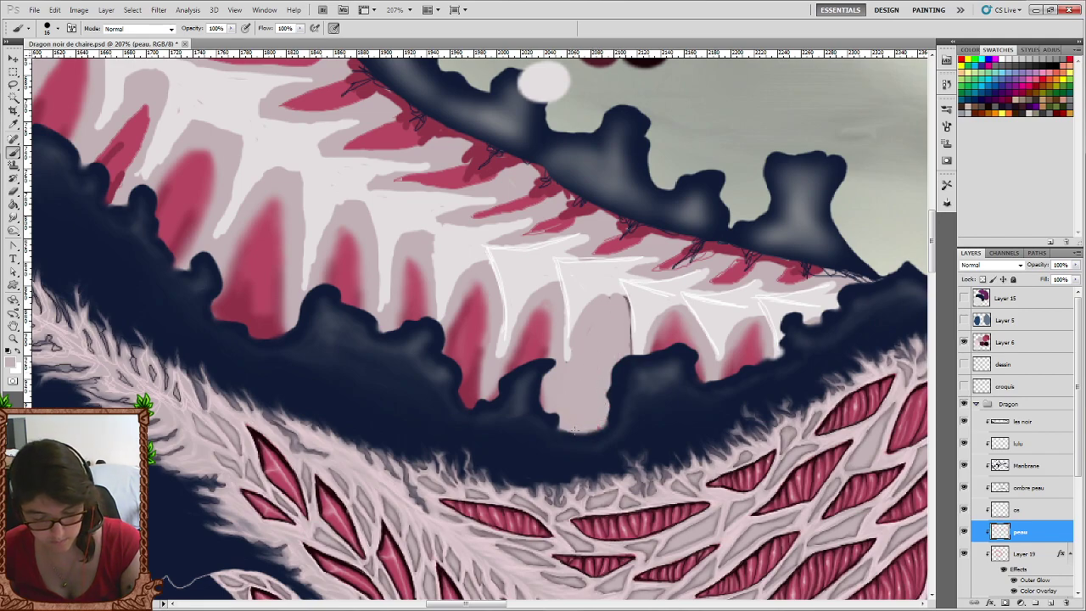
scroll(604, 320, up, 2)
scroll(604, 320, up, 3)
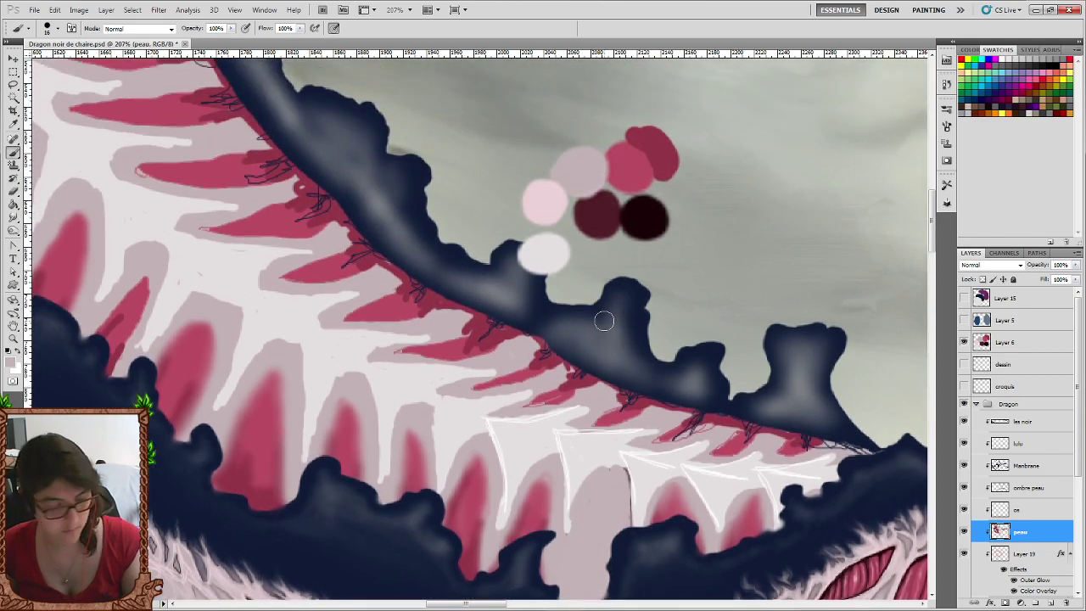
Sample dark red from the colour dots and paint red patches into the gap between vertebrae.
click(11, 362)
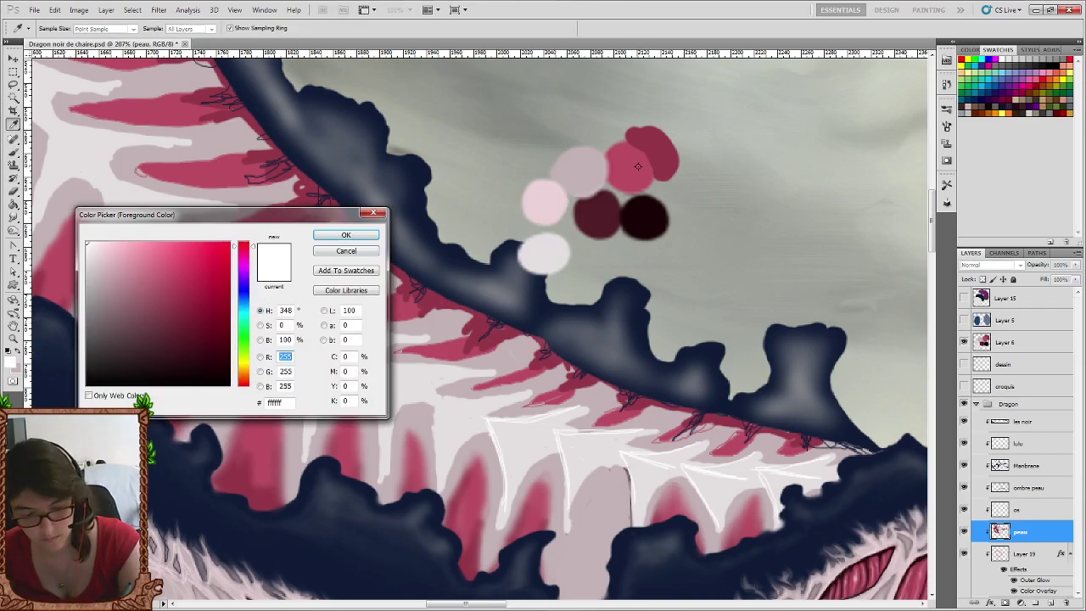
click(660, 143)
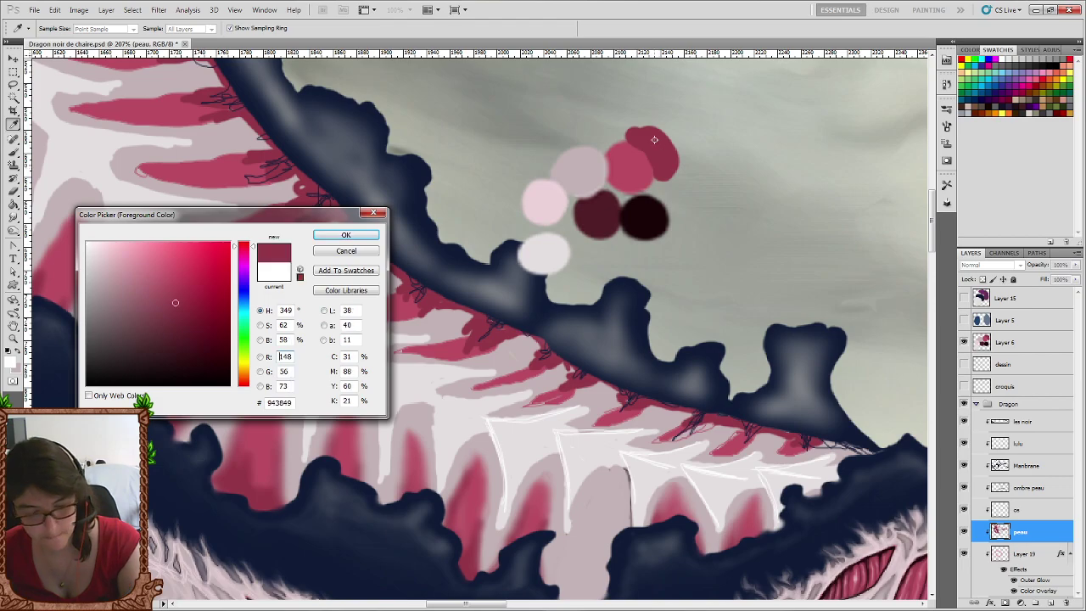
click(326, 235)
scroll(313, 249, down, 3)
scroll(298, 258, down, 3)
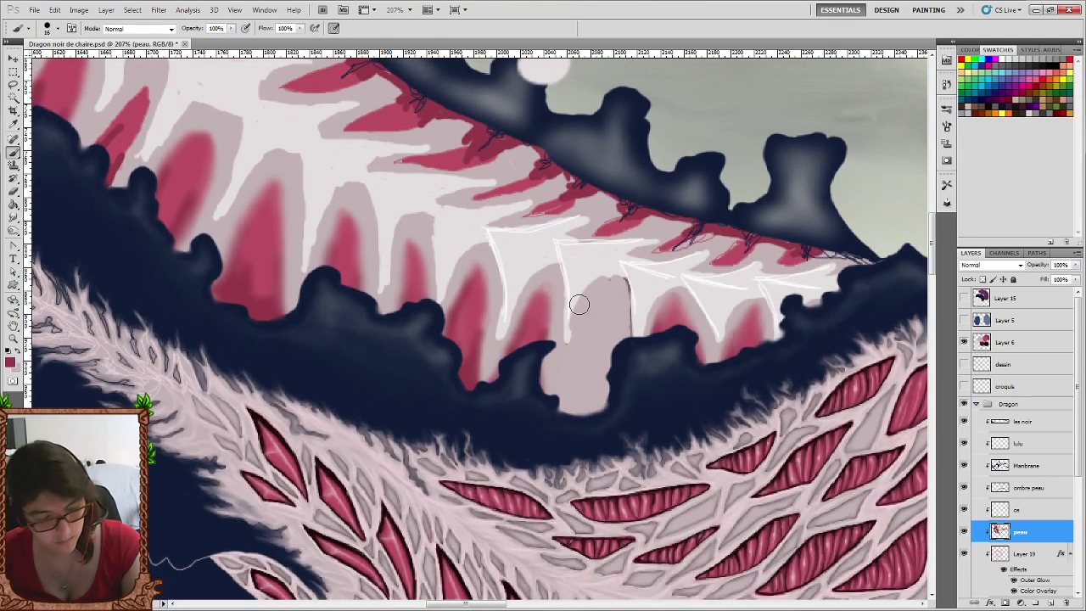
drag(605, 315, 606, 333)
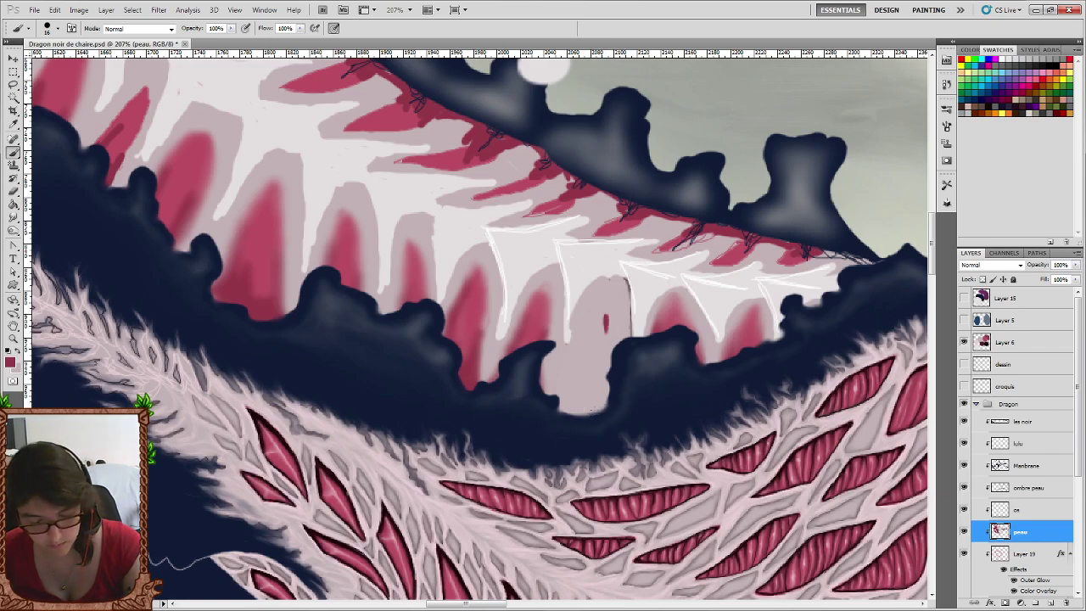
mouse_move(601, 382)
mouse_down()
mouse_move(586, 416)
mouse_move(586, 365)
mouse_up()
mouse_move(567, 411)
mouse_down()
mouse_move(591, 349)
mouse_move(577, 361)
mouse_move(590, 334)
mouse_move(603, 350)
mouse_move(602, 334)
mouse_up()
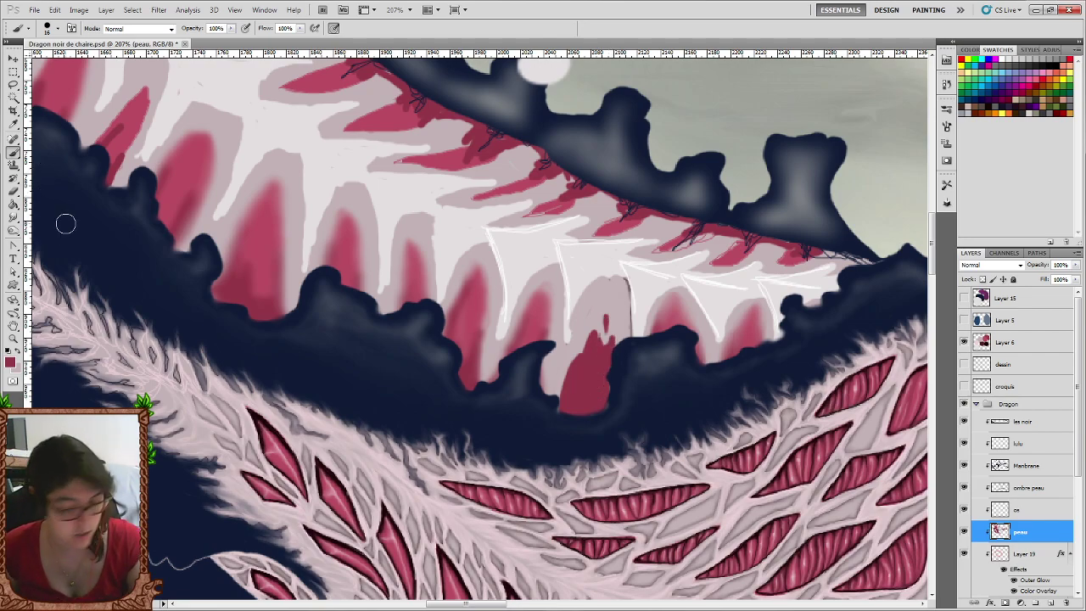
With a 1 px brush, draw fine red lines on two adjacent vertebrae.
right_click(584, 281)
click(591, 350)
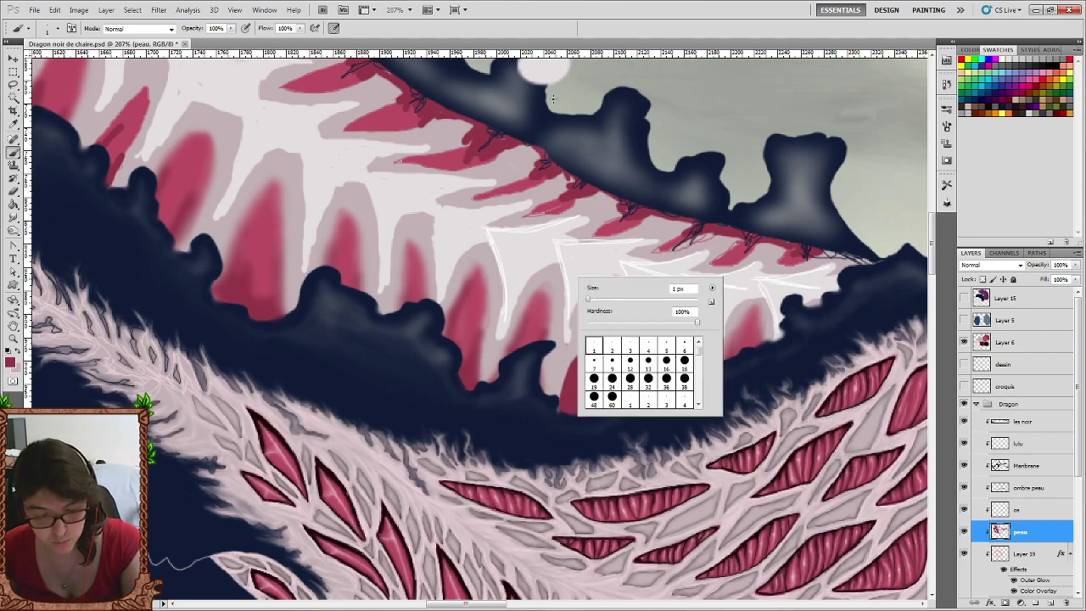
key(Return)
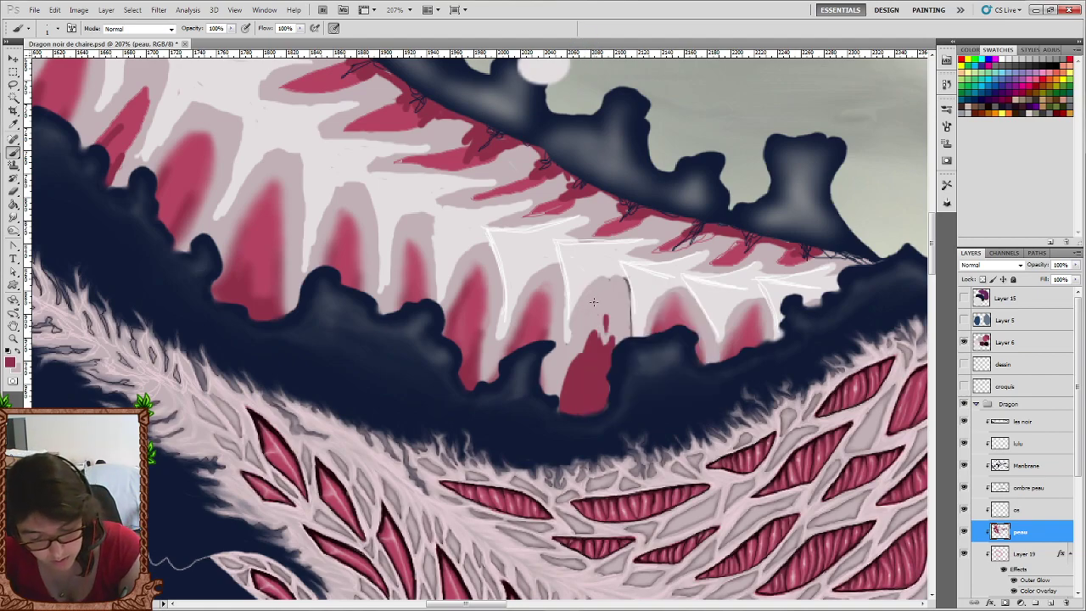
drag(596, 312, 587, 330)
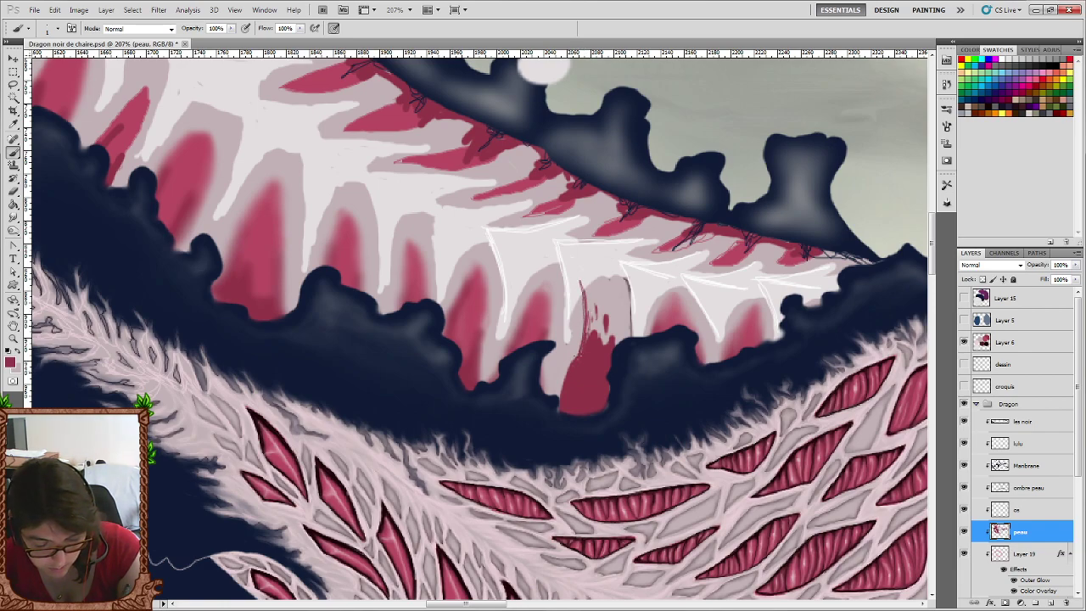
drag(597, 332, 593, 303)
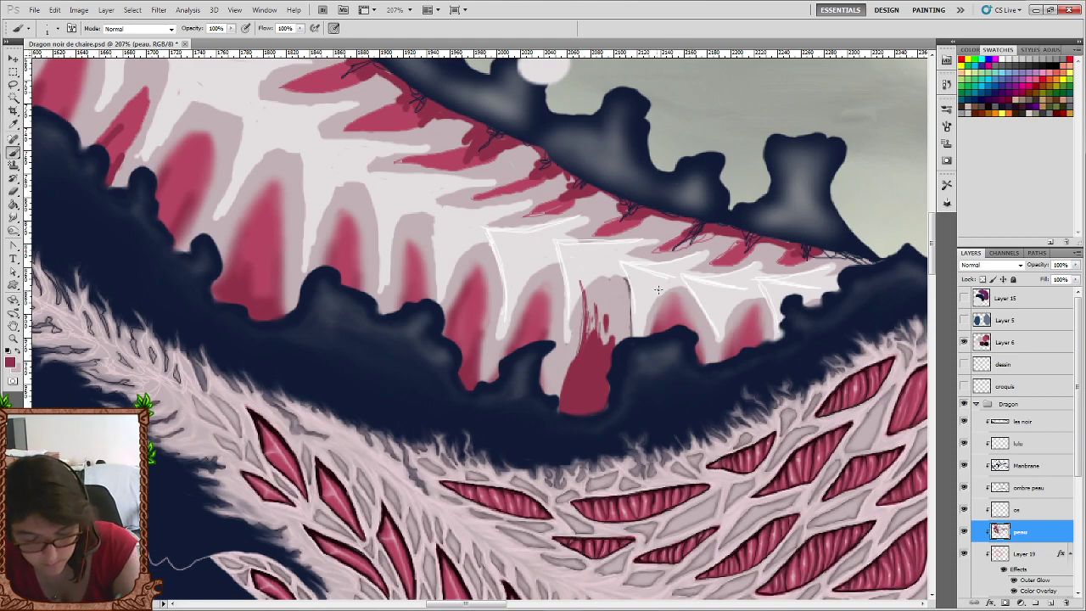
mouse_move(657, 290)
mouse_down()
mouse_move(672, 313)
mouse_move(659, 325)
mouse_up()
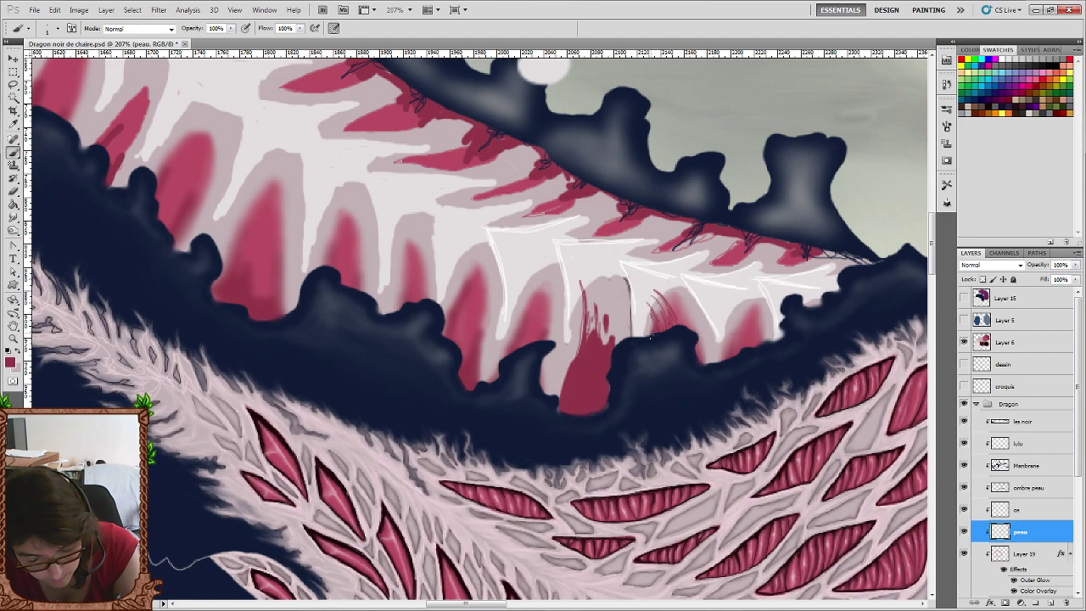
Soften the red strokes with light pink, then add fine dark-red hatching between the vertebrae.
click(20, 357)
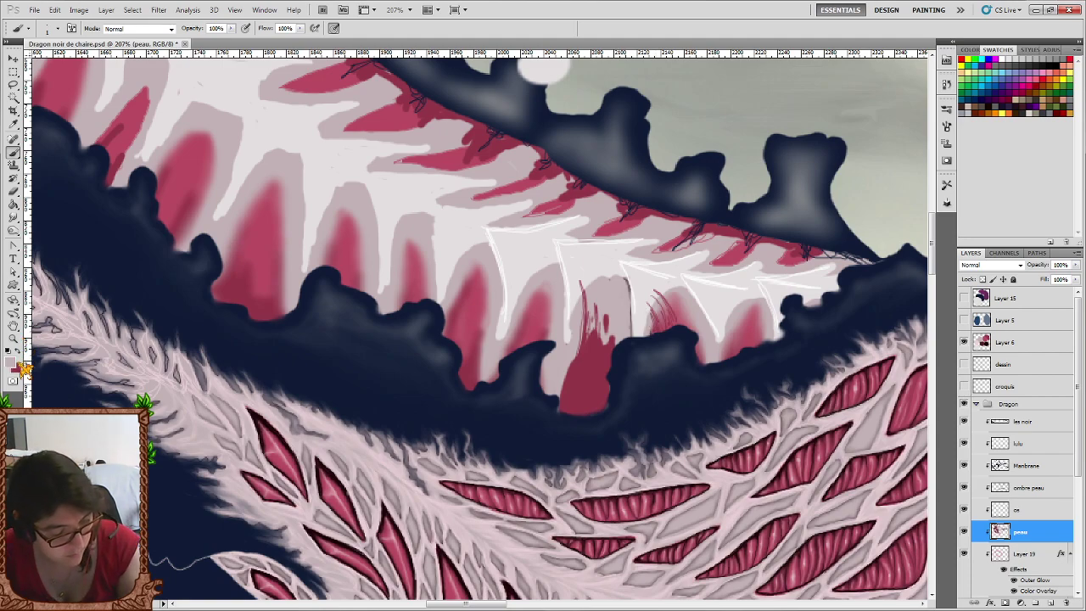
click(15, 363)
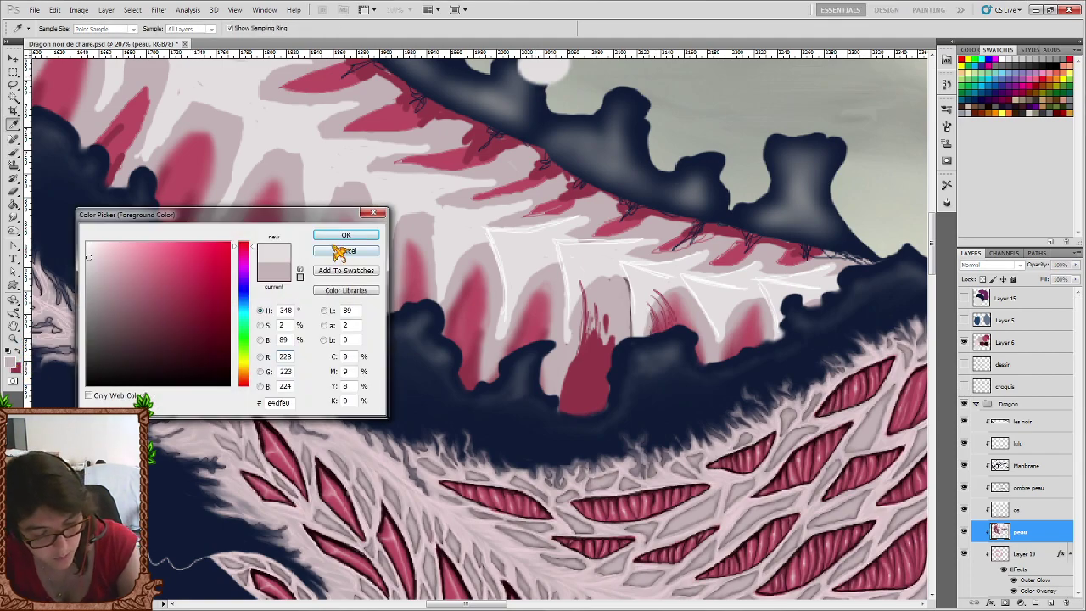
click(355, 236)
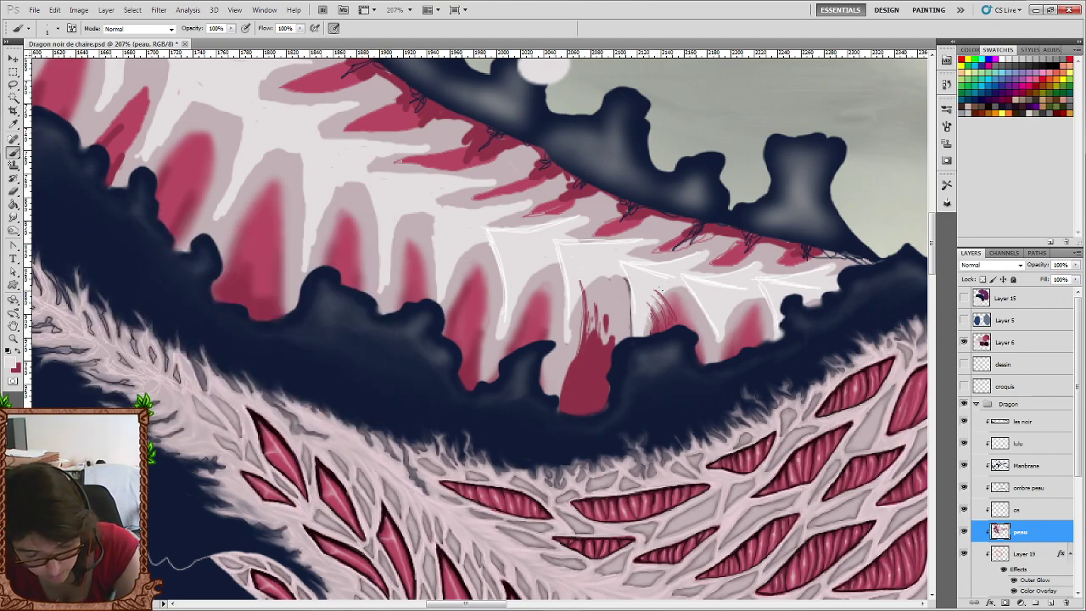
drag(656, 287, 674, 308)
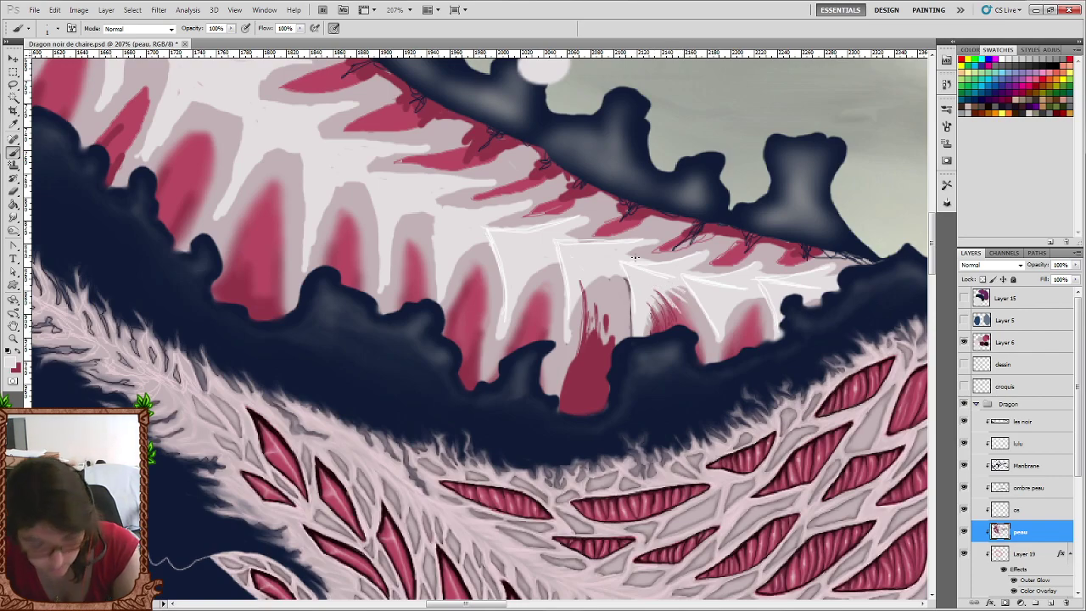
alt+click(665, 293)
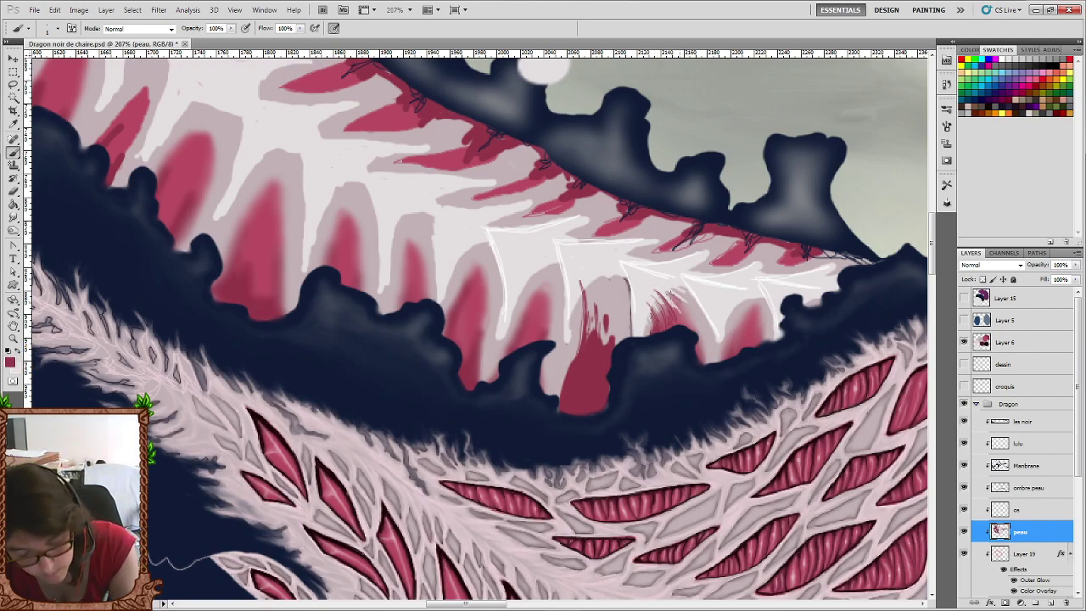
mouse_move(682, 289)
mouse_down()
mouse_move(667, 311)
mouse_move(694, 338)
mouse_up()
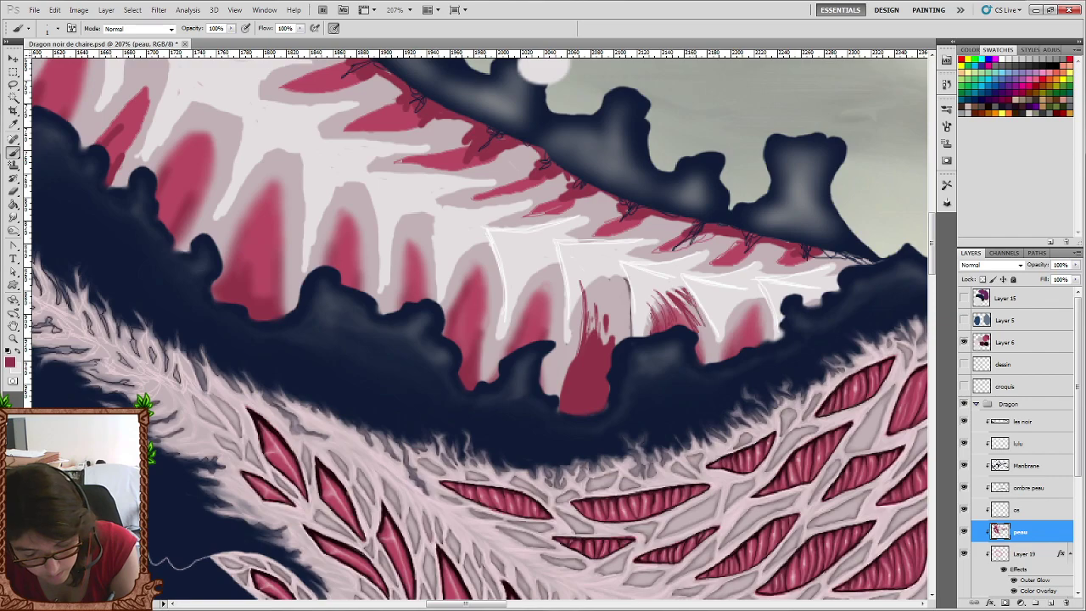
mouse_move(706, 297)
mouse_down()
mouse_move(687, 329)
mouse_move(704, 356)
mouse_up()
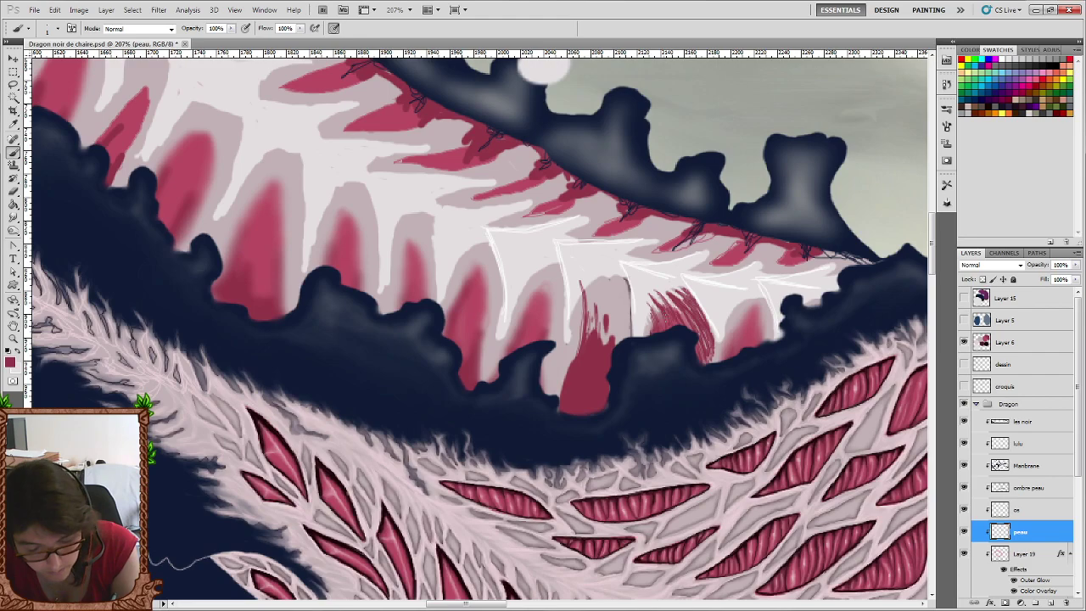
drag(660, 305, 641, 328)
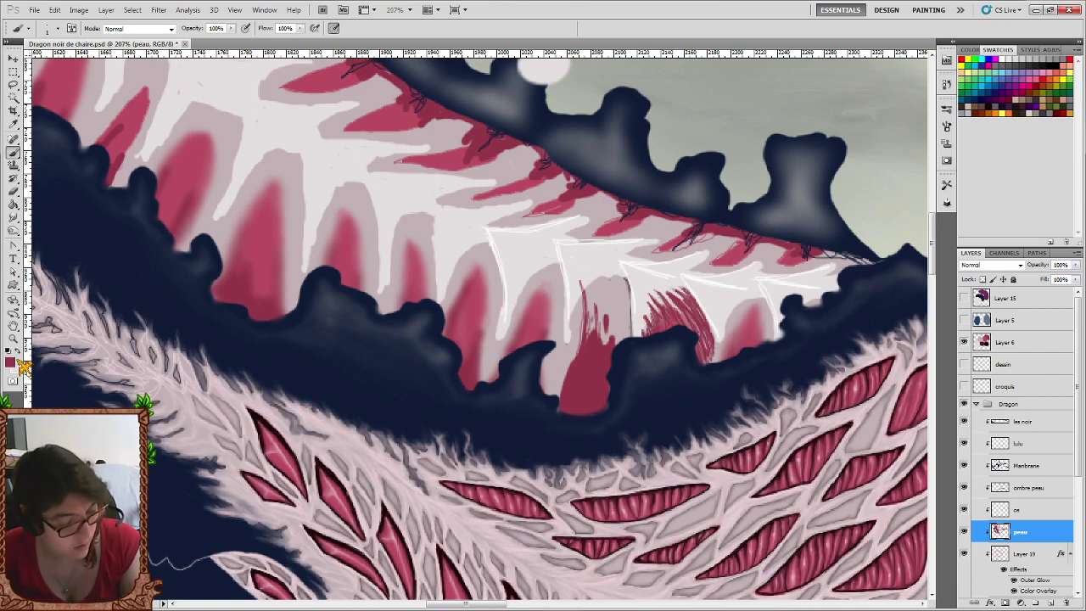
Sample the pale pink palette circle as foreground colour and return from Smudge to the Brush tool.
scroll(66, 155, up, 3)
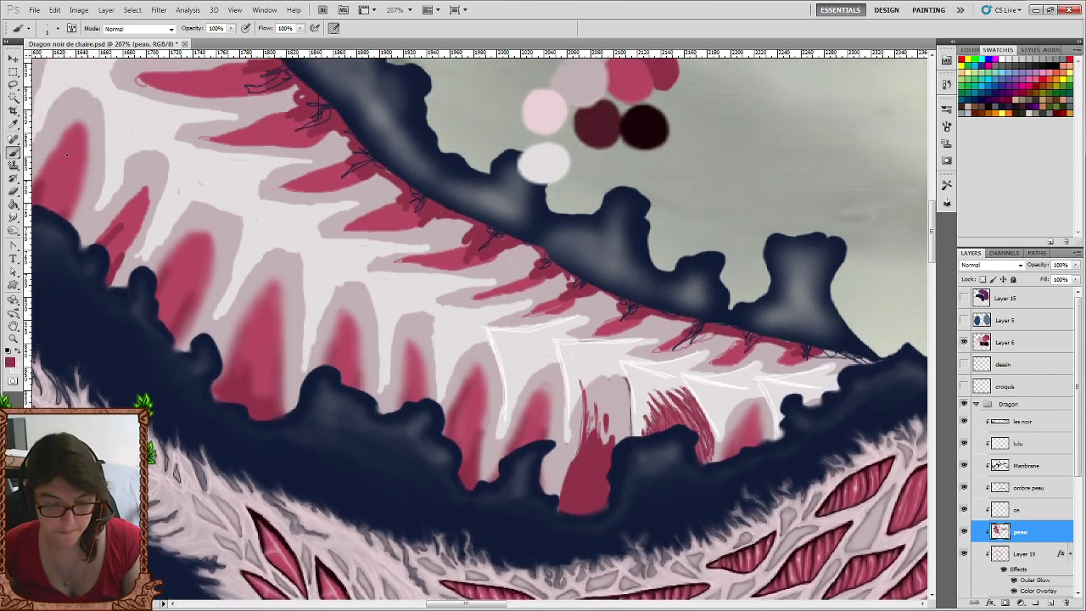
click(14, 217)
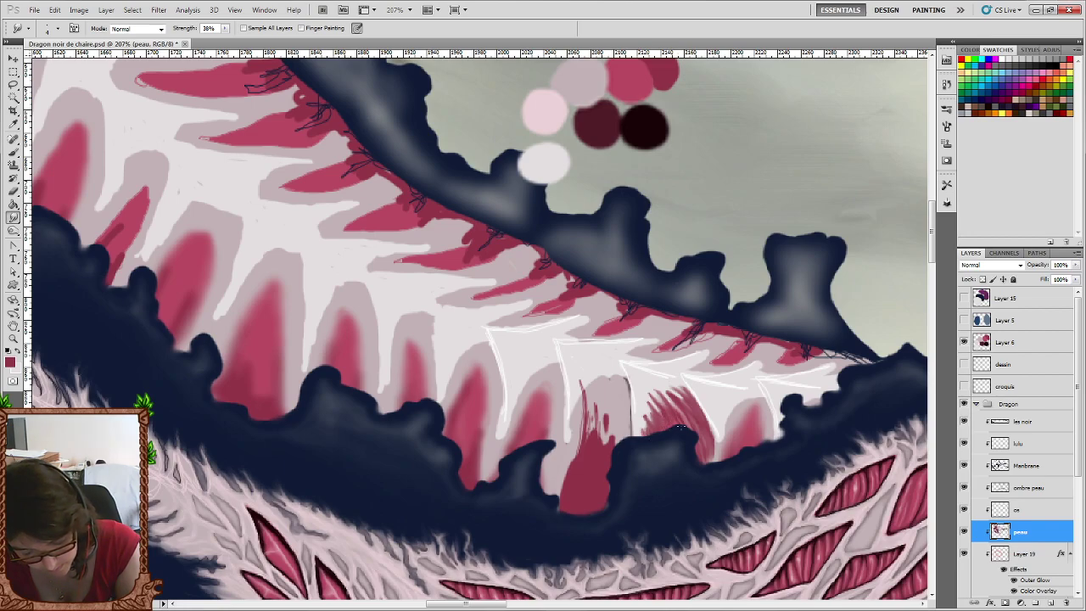
click(12, 363)
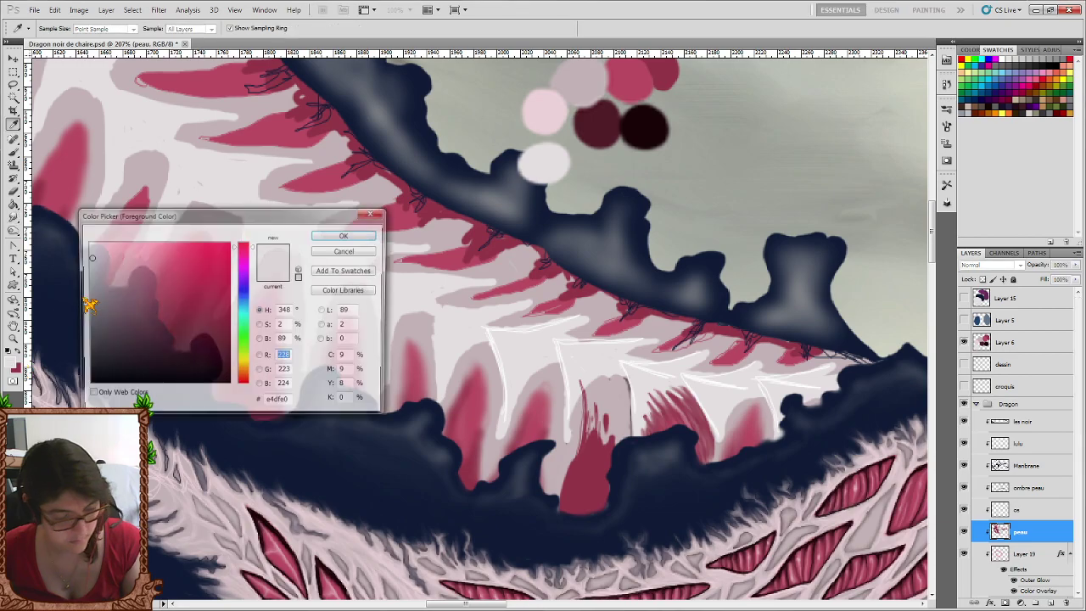
click(545, 108)
click(346, 234)
key(r)
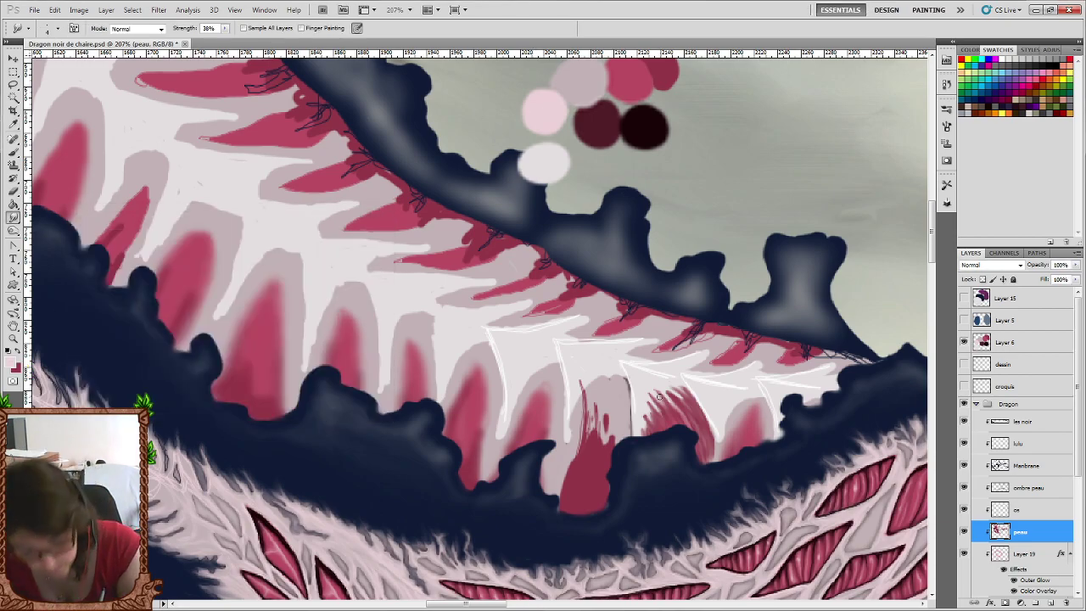
click(12, 151)
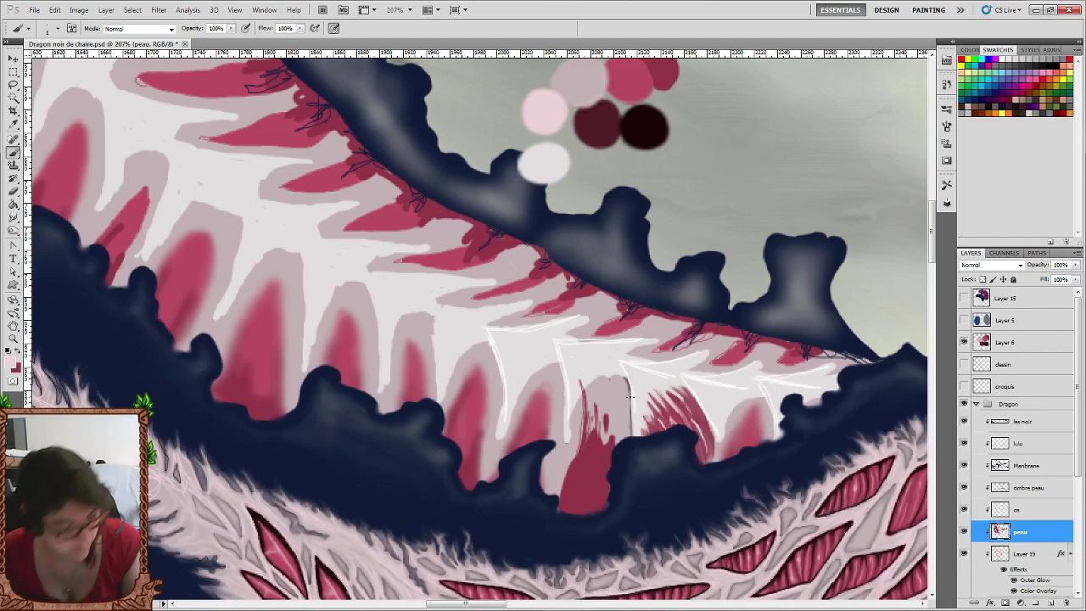
Set the foreground colour to the dark maroon sampled from the palette circle.
click(20, 353)
key(i)
click(12, 364)
click(642, 123)
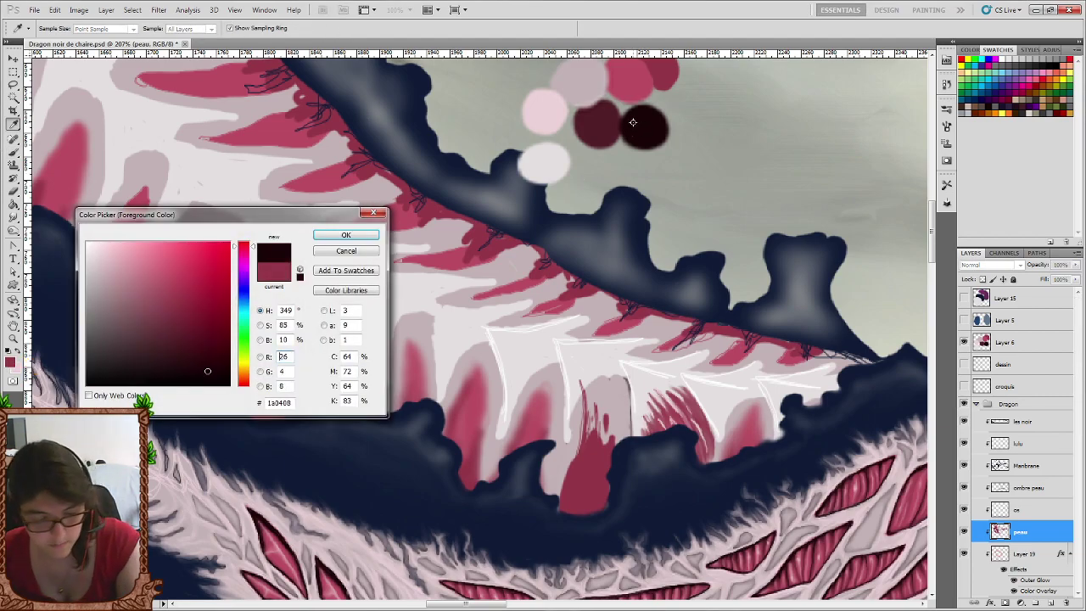
key(Return)
key(b)
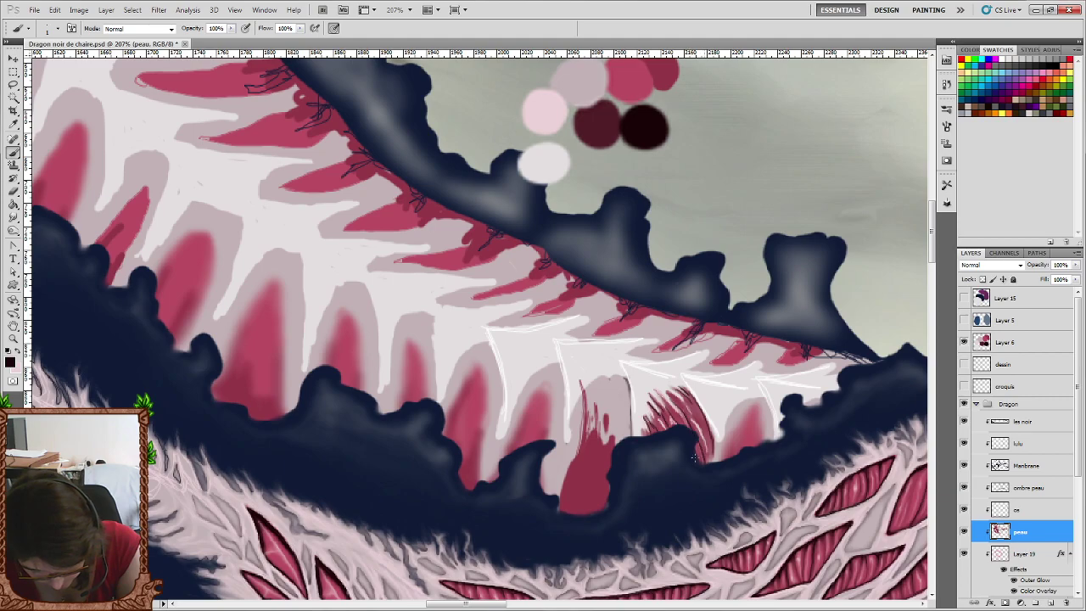
Paint a thin dark crimson stroke among the red streaks and smudge them together.
drag(713, 464, 708, 445)
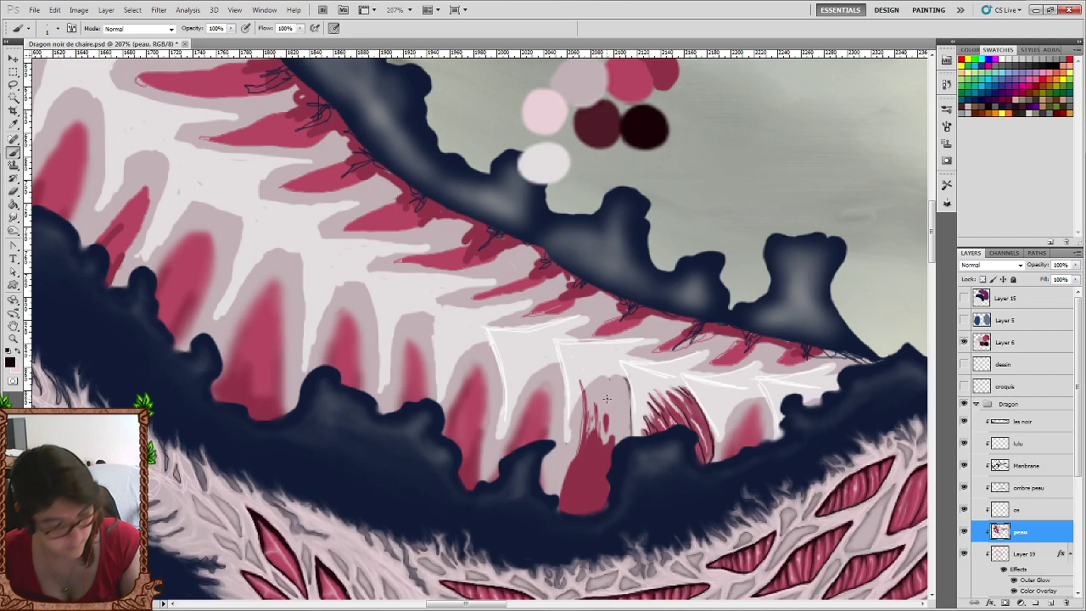
click(13, 217)
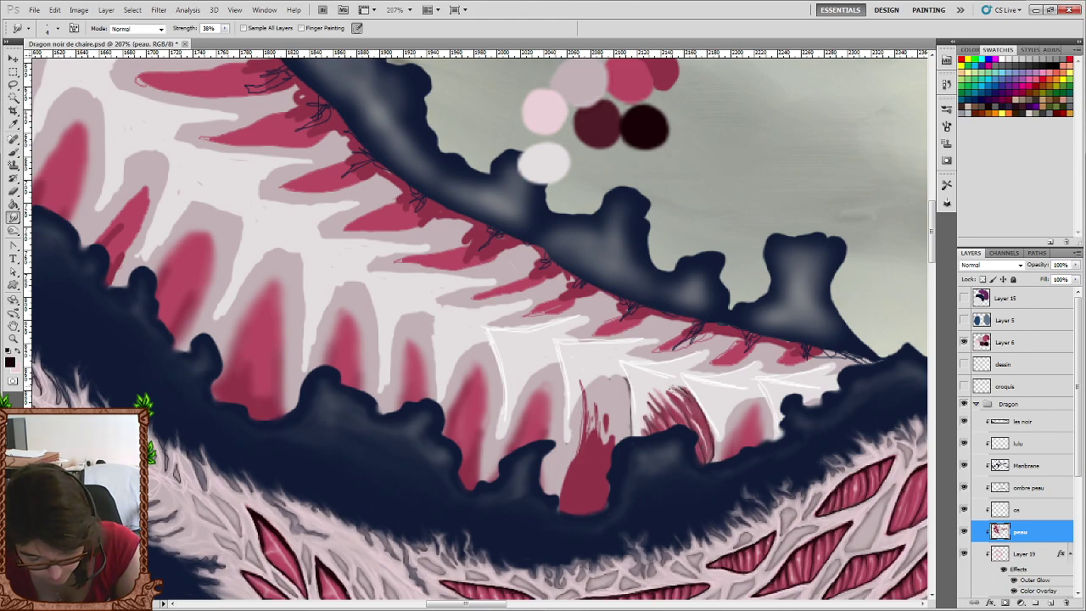
drag(679, 388, 703, 434)
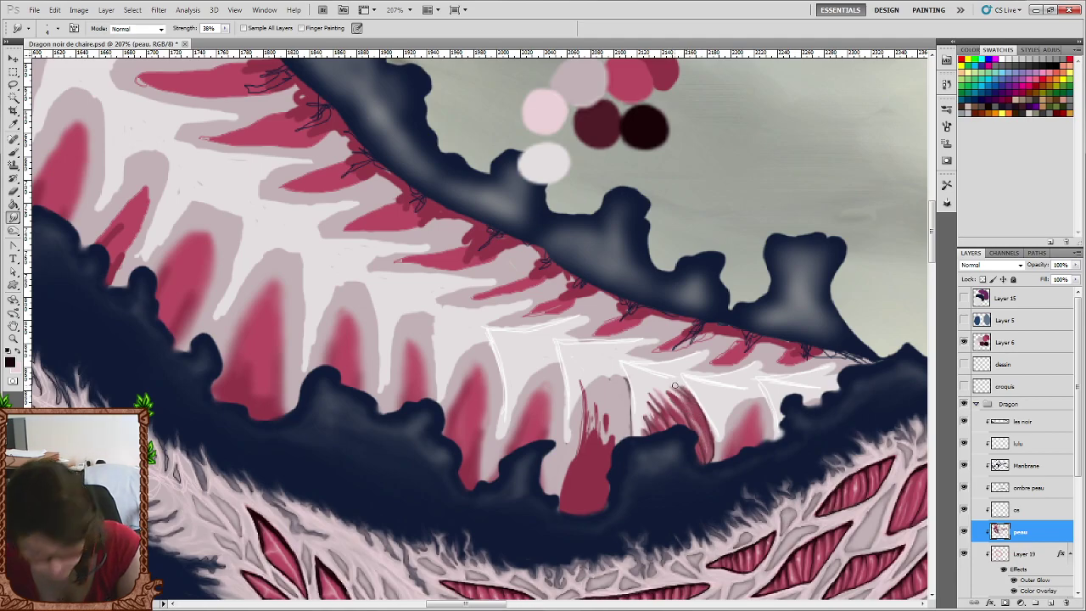
Make a light pink sampled from the painting the foreground colour.
scroll(735, 414, down, 2)
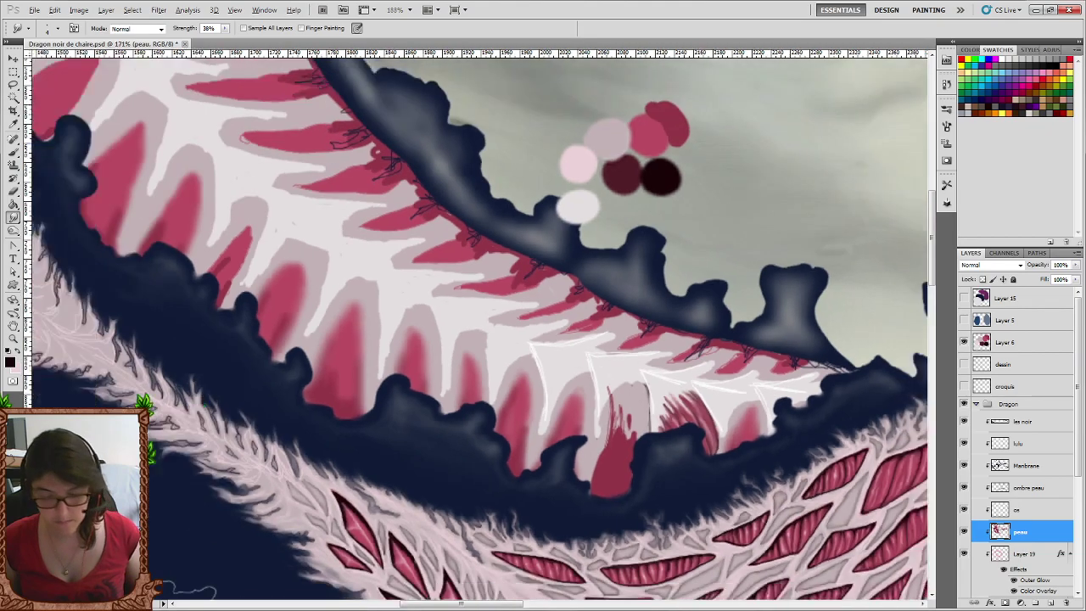
scroll(736, 413, down, 1)
scroll(736, 414, down, 1)
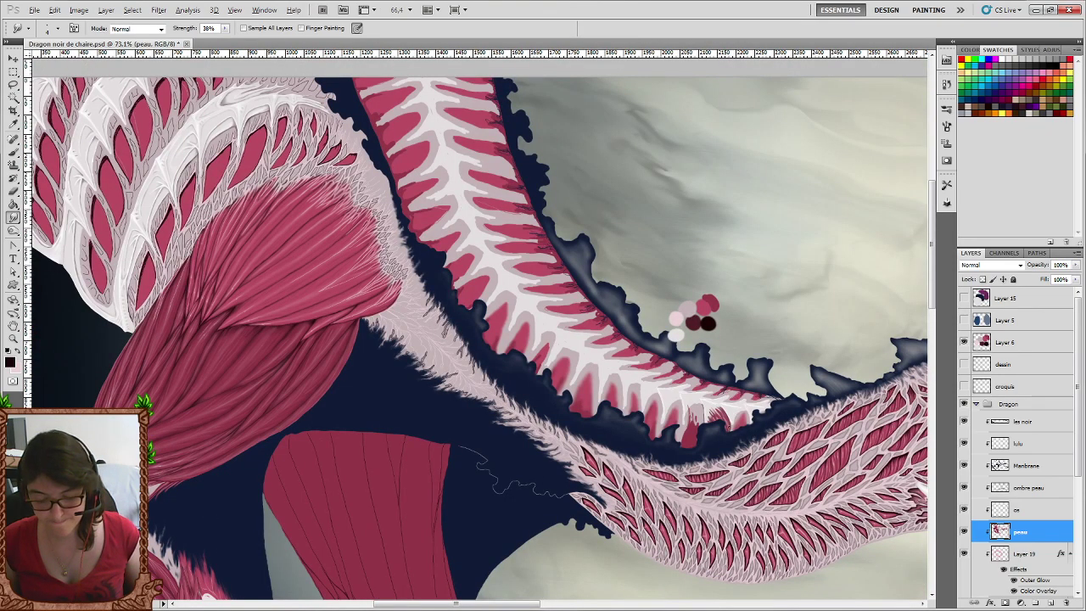
scroll(735, 413, up, 4)
scroll(762, 405, right, 3)
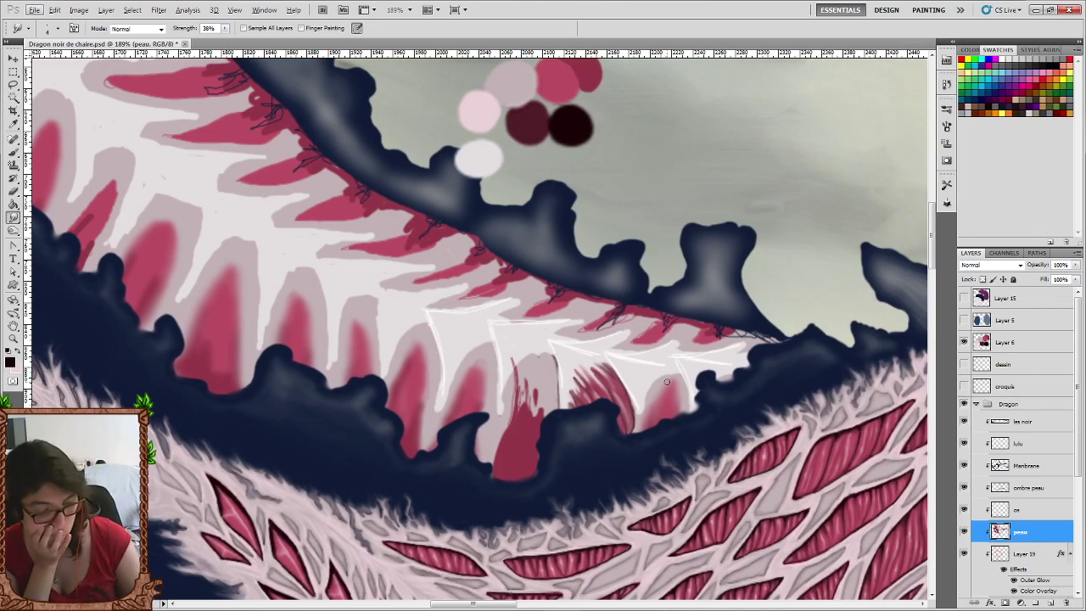
click(11, 363)
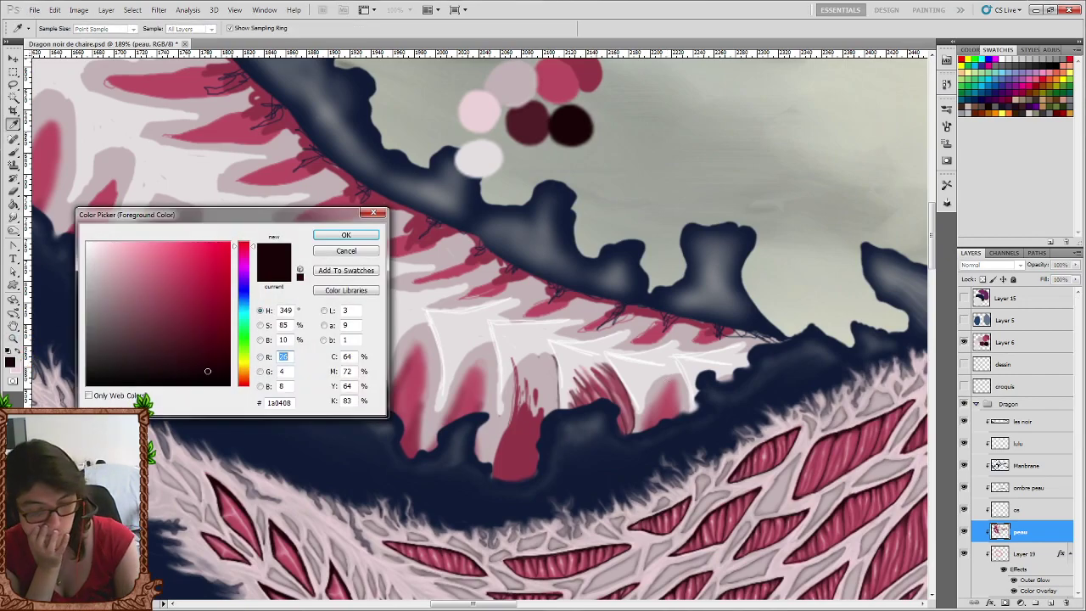
click(505, 86)
click(346, 234)
Cover the red streaks between the lower vertebrae with pale pink-grey.
key(r)
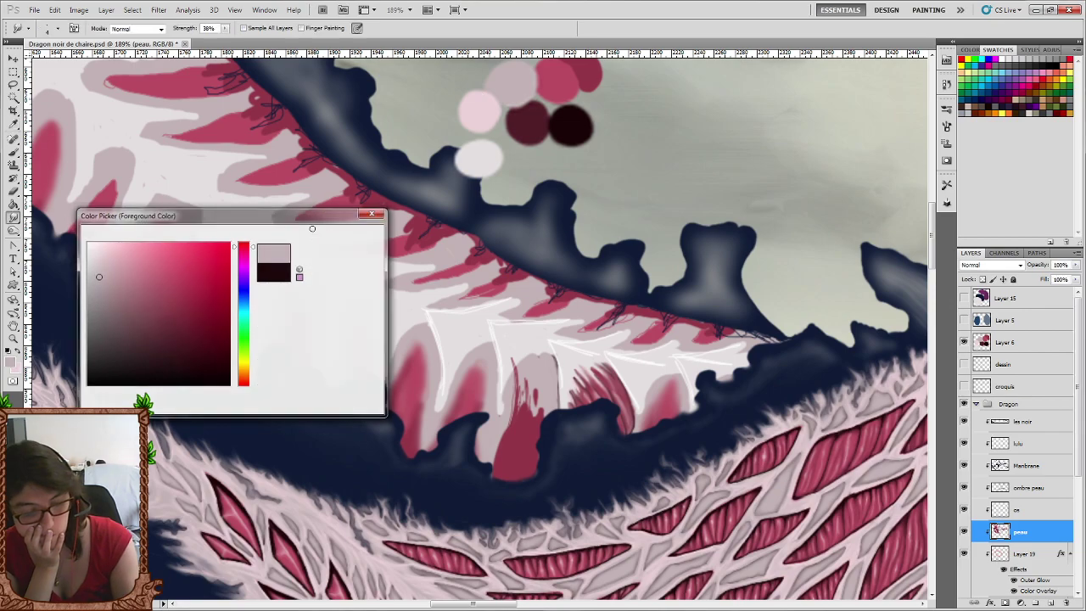
right_click(619, 379)
mouse_move(574, 370)
mouse_down()
mouse_move(585, 396)
mouse_move(625, 419)
mouse_up()
drag(605, 363, 626, 425)
mouse_move(585, 370)
mouse_down()
mouse_move(584, 404)
mouse_move(570, 407)
mouse_up()
Switch to a newly sampled pale colour with a fine 4 px brush.
click(10, 363)
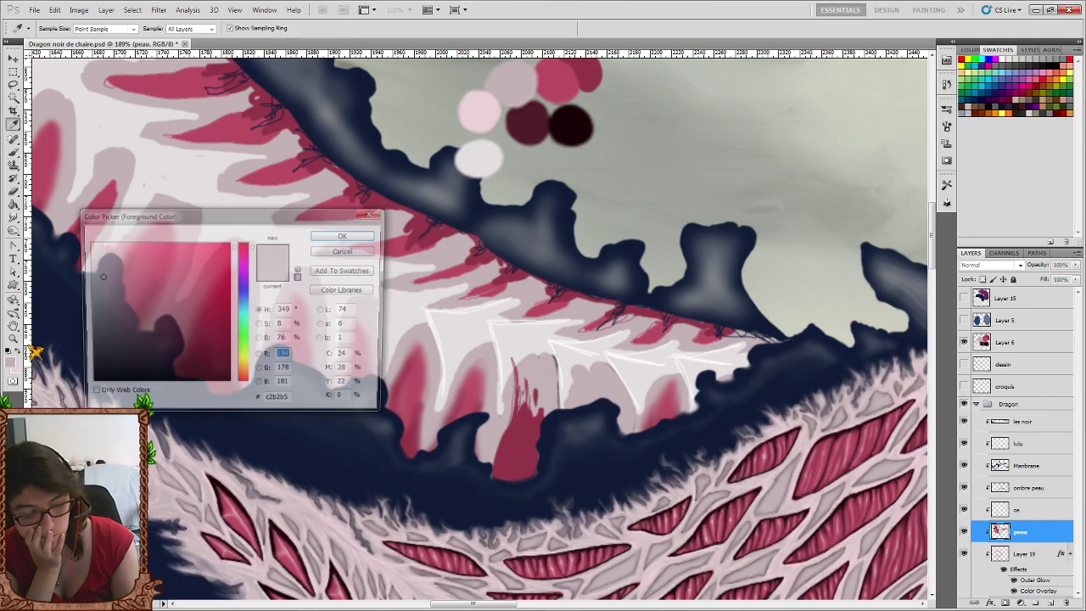
click(352, 235)
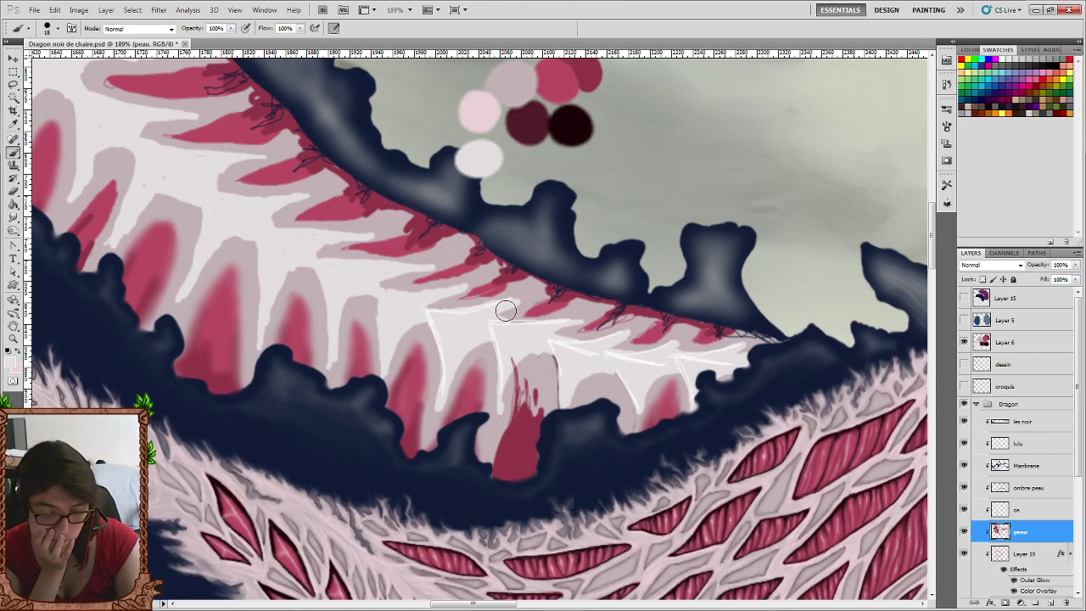
right_click(518, 341)
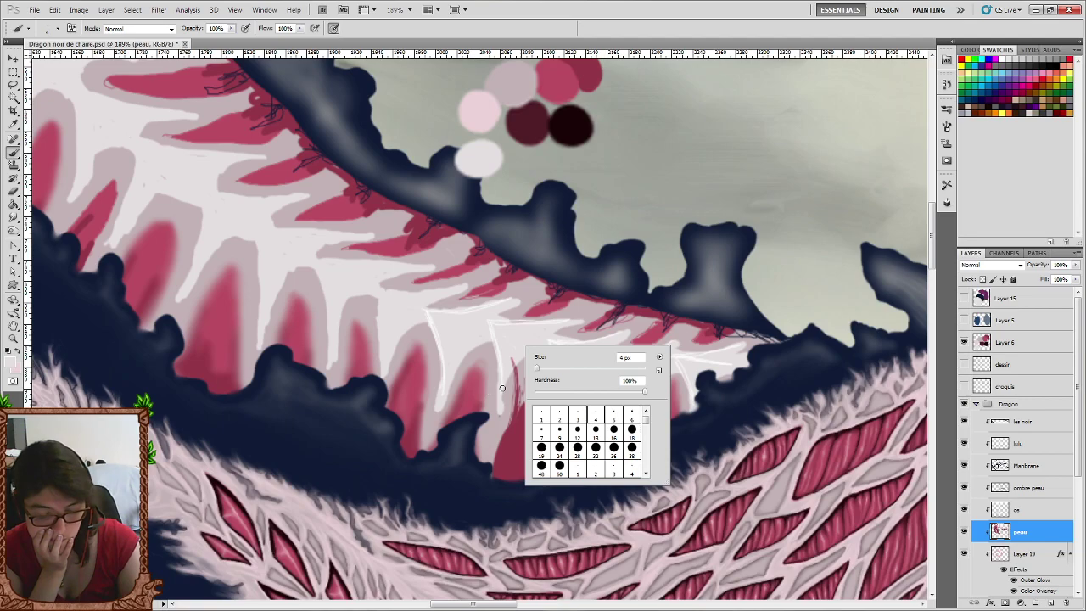
click(499, 415)
Paint thin light highlights along the tooth and bone edges.
drag(496, 415, 489, 449)
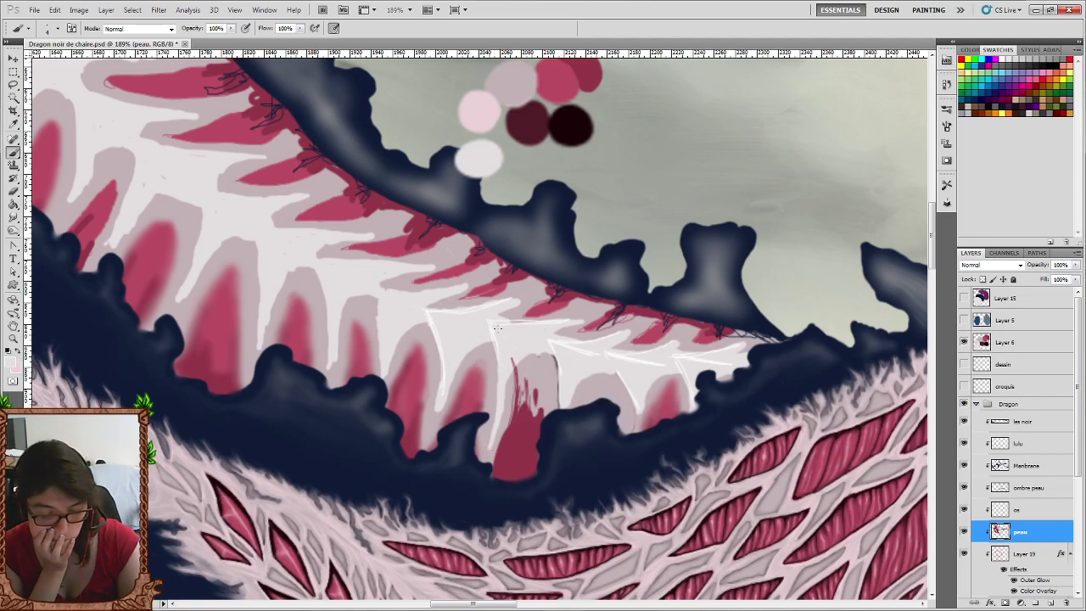
drag(499, 328, 661, 309)
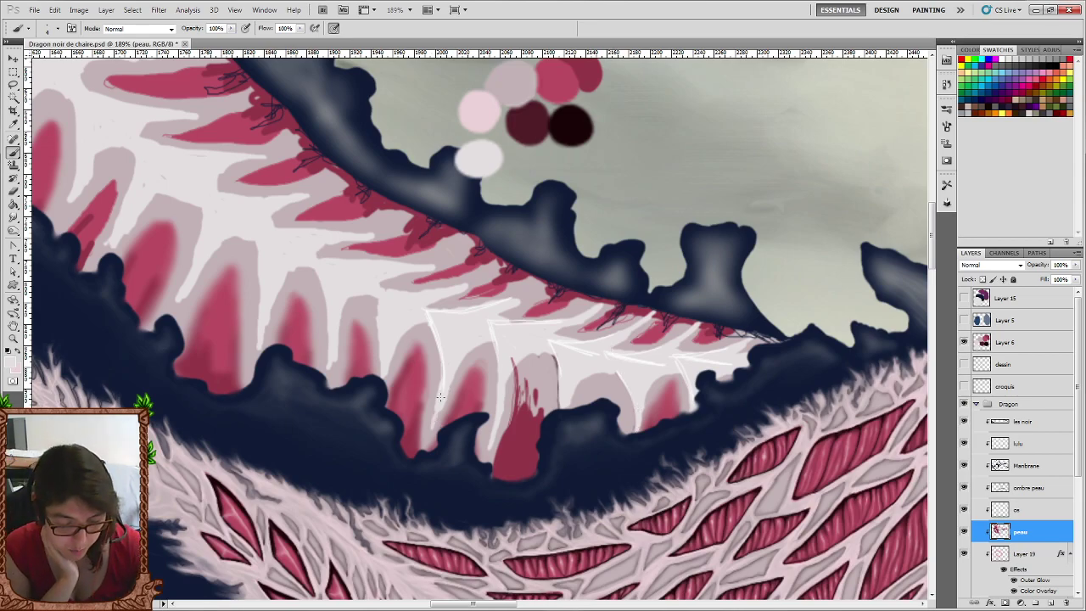
drag(439, 412, 421, 448)
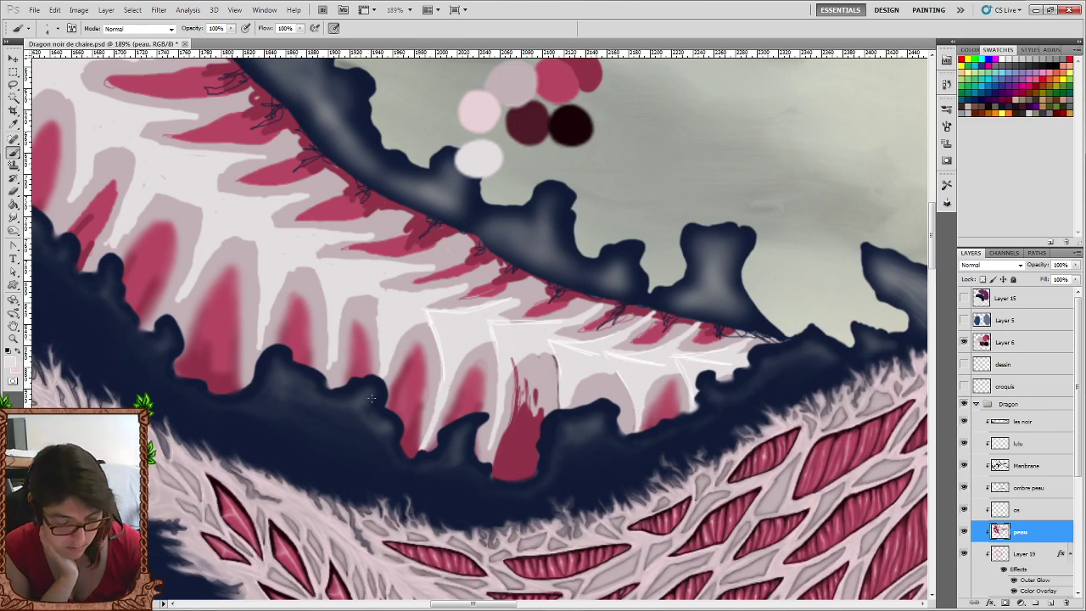
drag(331, 371, 328, 389)
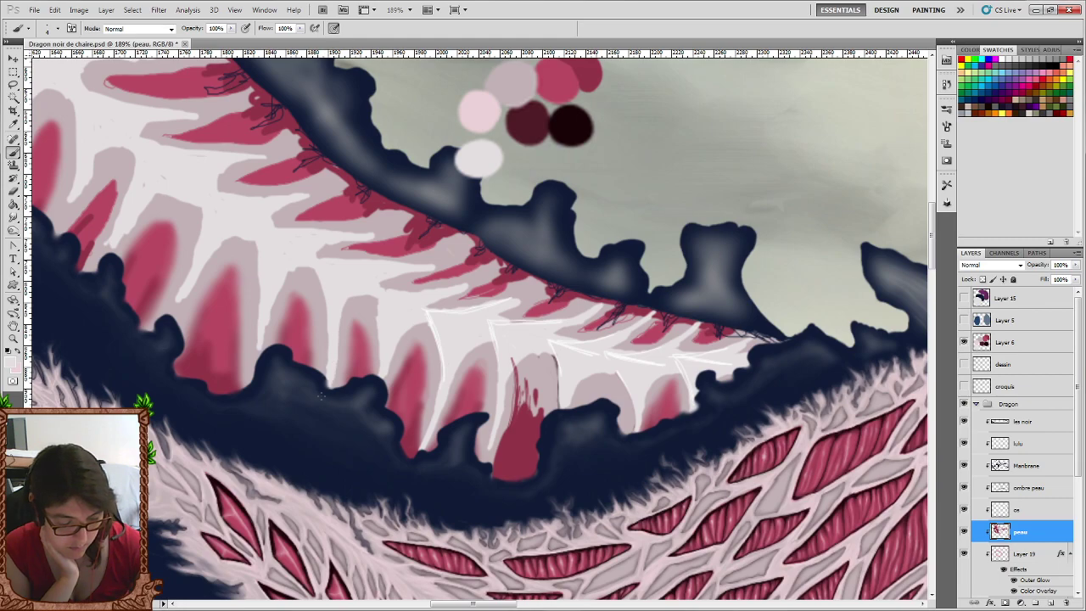
drag(257, 346, 242, 390)
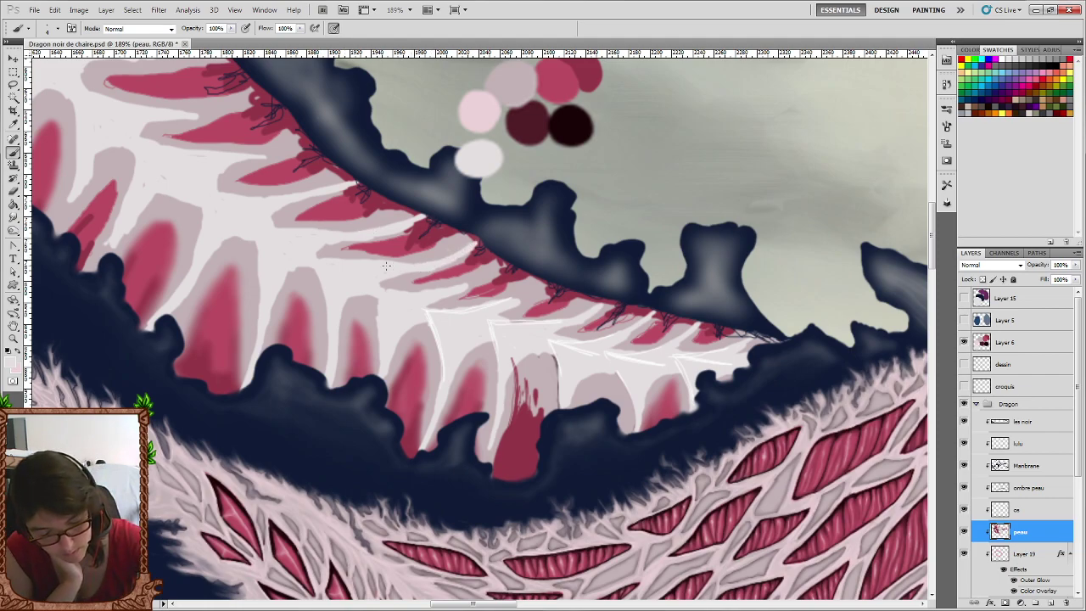
drag(458, 286, 453, 291)
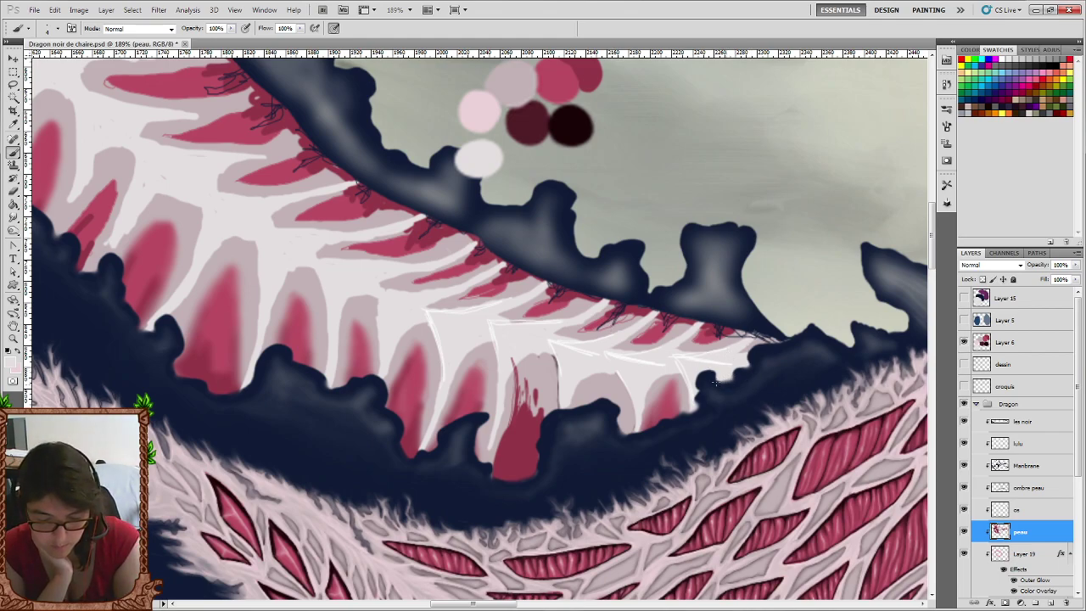
Paint light strokes across the pale bands of the lower spine bones.
scroll(860, 176, left, 2)
scroll(849, 179, left, 2)
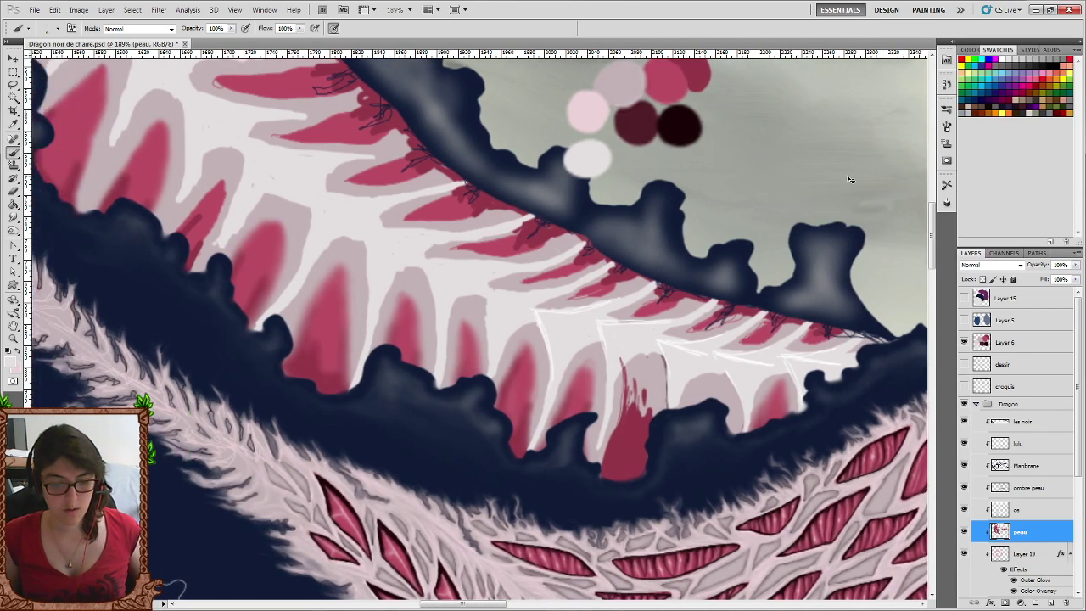
scroll(848, 179, left, 2)
scroll(848, 151, up, 1)
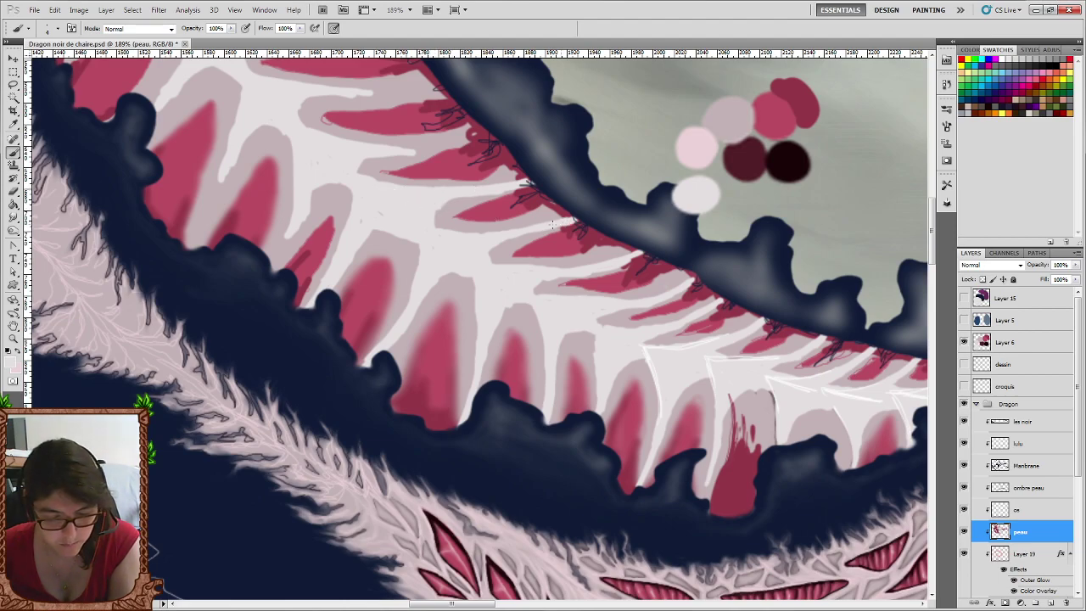
scroll(469, 219, up, 3)
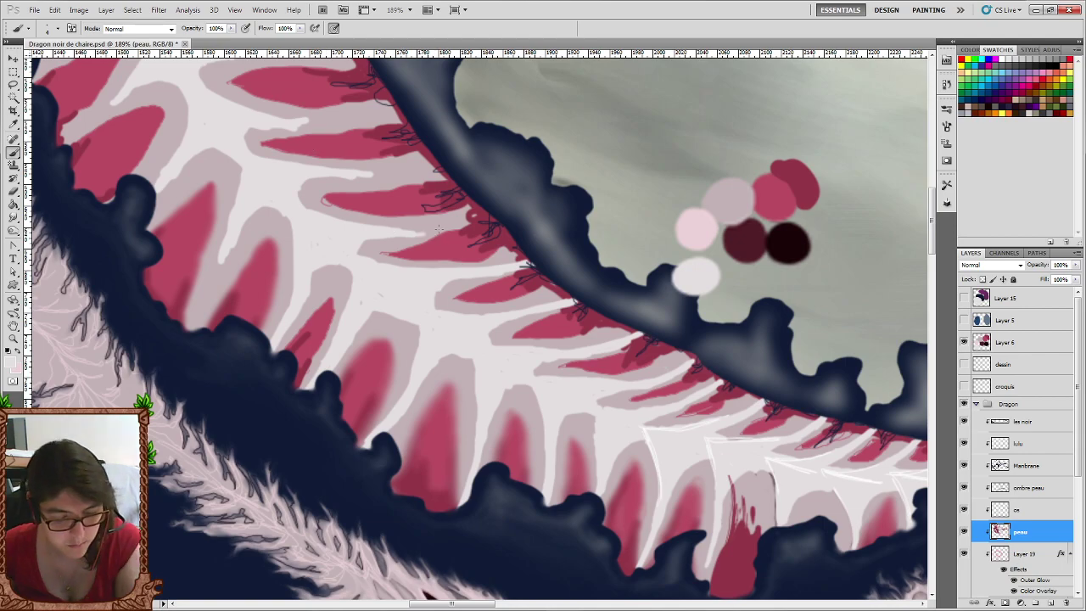
drag(480, 217, 430, 227)
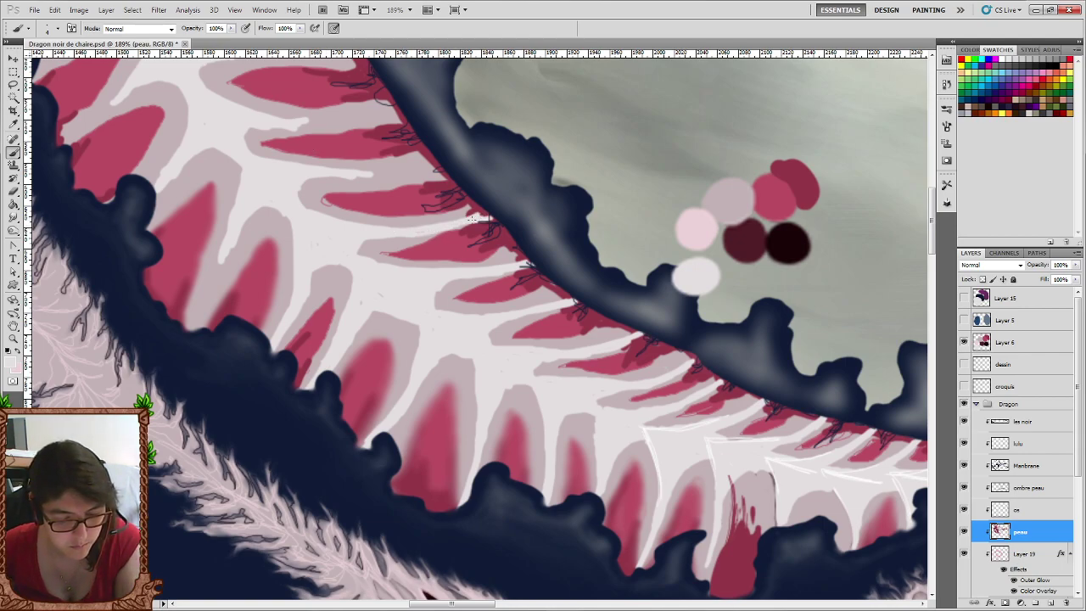
scroll(230, 198, up, 2)
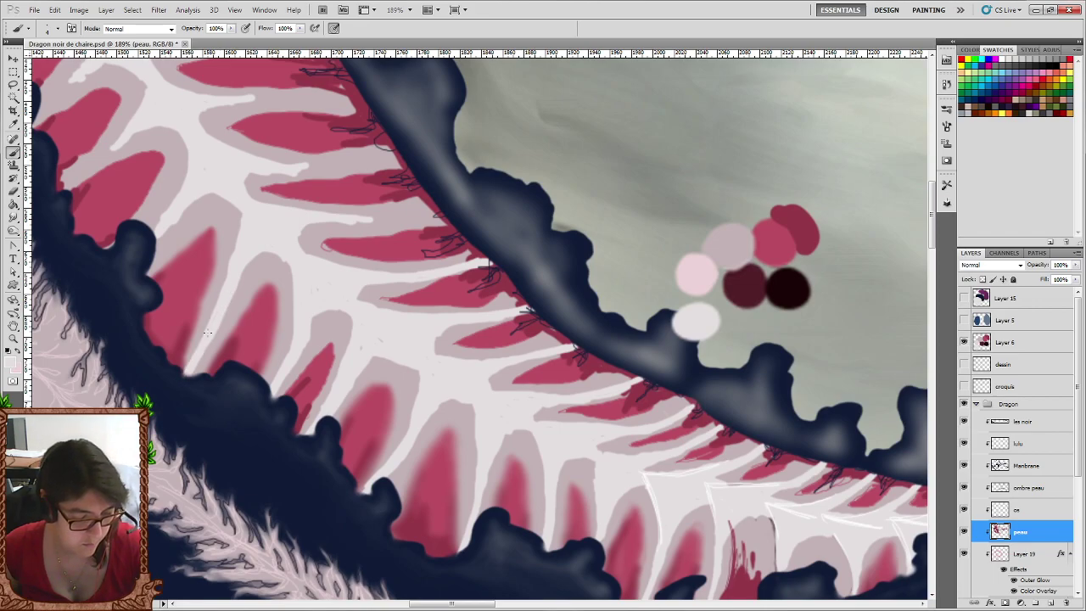
scroll(207, 333, up, 1)
scroll(207, 334, up, 3)
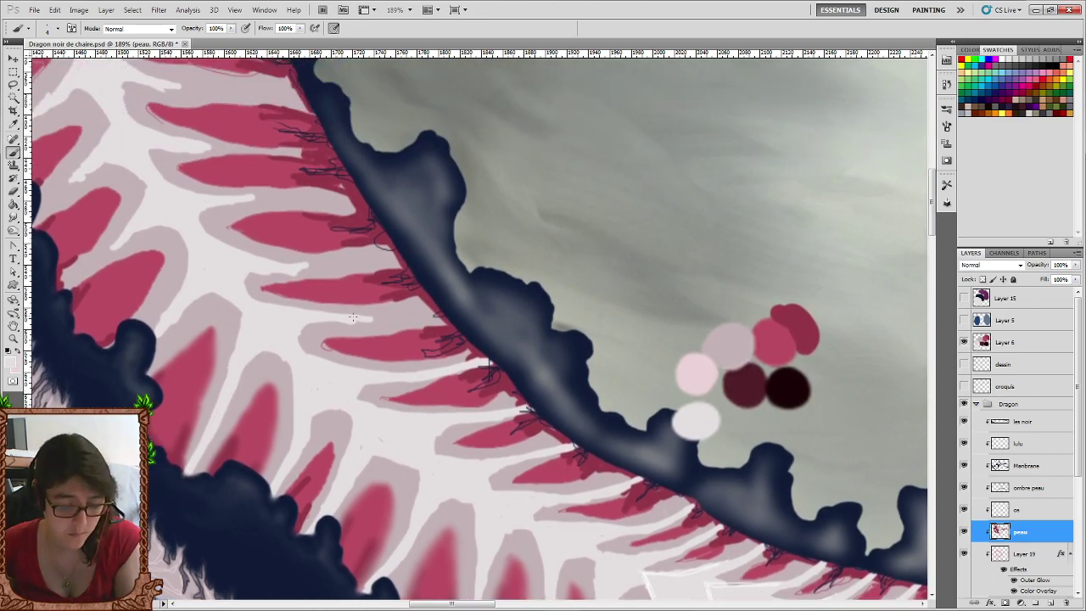
mouse_move(406, 315)
mouse_down()
mouse_move(365, 317)
mouse_move(428, 307)
mouse_up()
drag(362, 314, 435, 302)
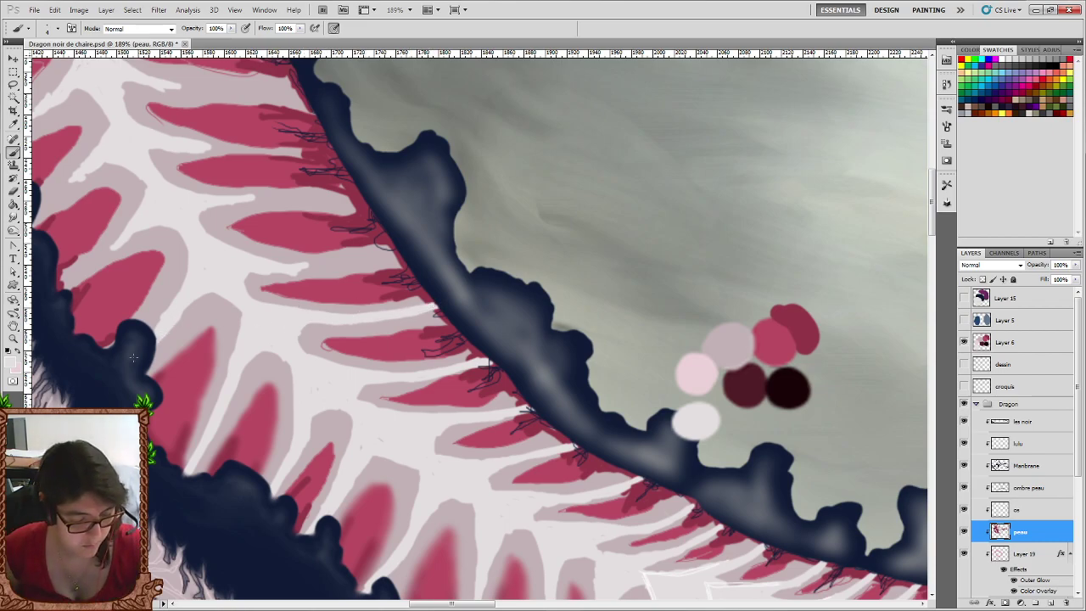
Add thin pale highlights along the left and upper pale bands.
scroll(212, 318, up, 1)
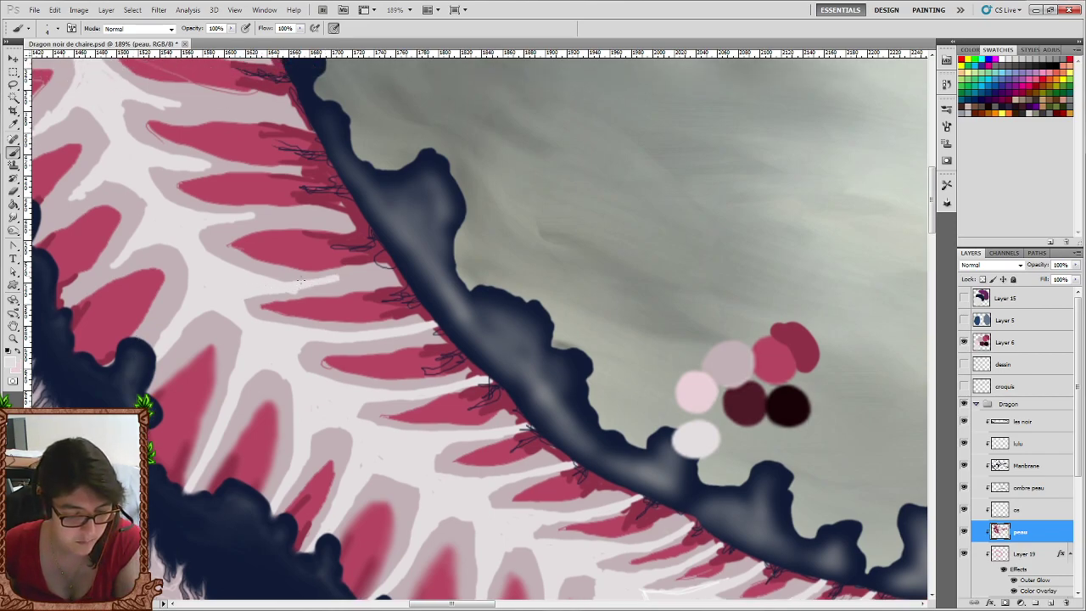
mouse_move(301, 281)
mouse_down()
mouse_move(368, 272)
mouse_move(294, 289)
mouse_up()
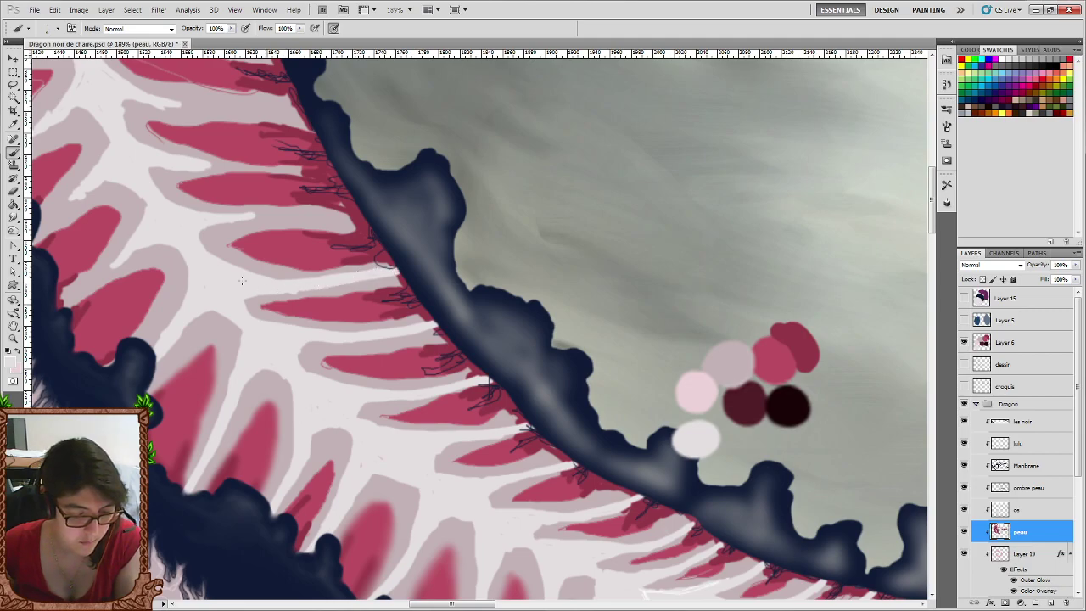
scroll(179, 254, up, 1)
drag(111, 282, 61, 306)
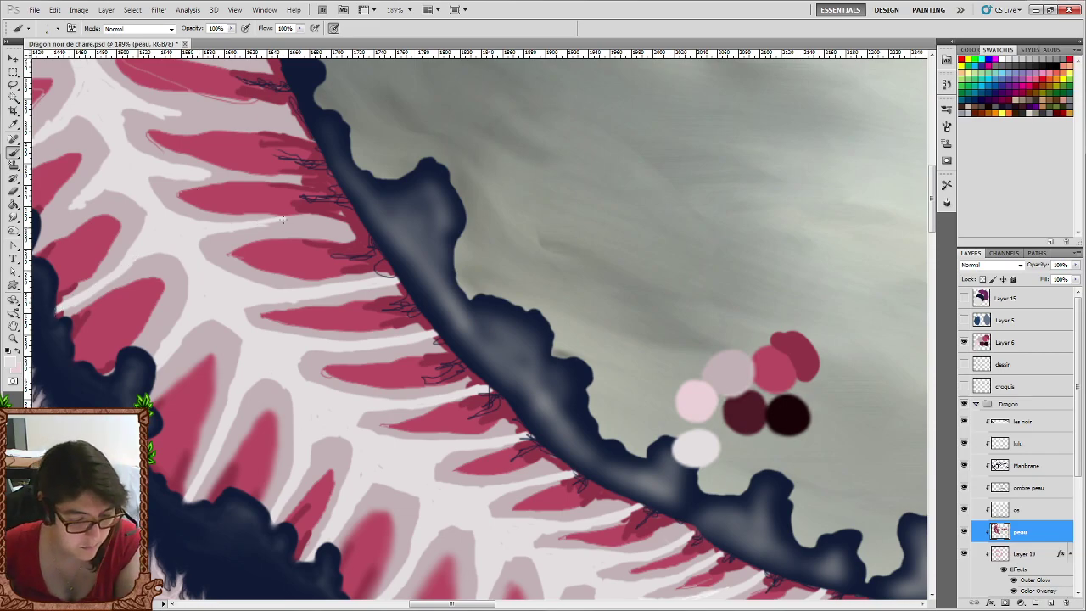
drag(311, 213, 260, 222)
drag(344, 212, 212, 227)
scroll(157, 222, up, 2)
drag(300, 225, 211, 229)
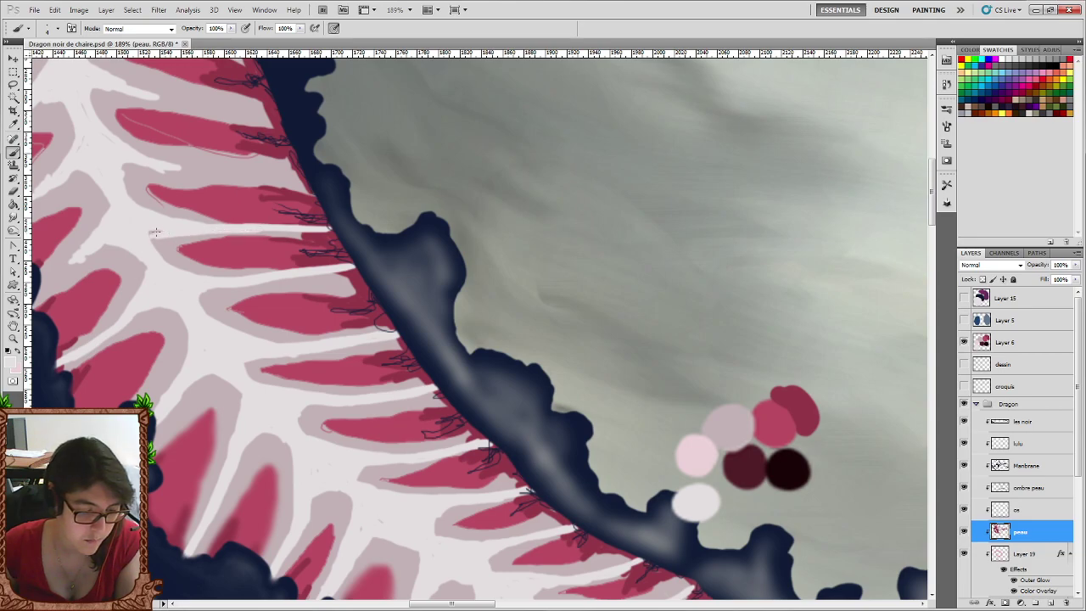
Brush faint white highlights along the pink edges of the lower ribs.
drag(216, 275, 162, 261)
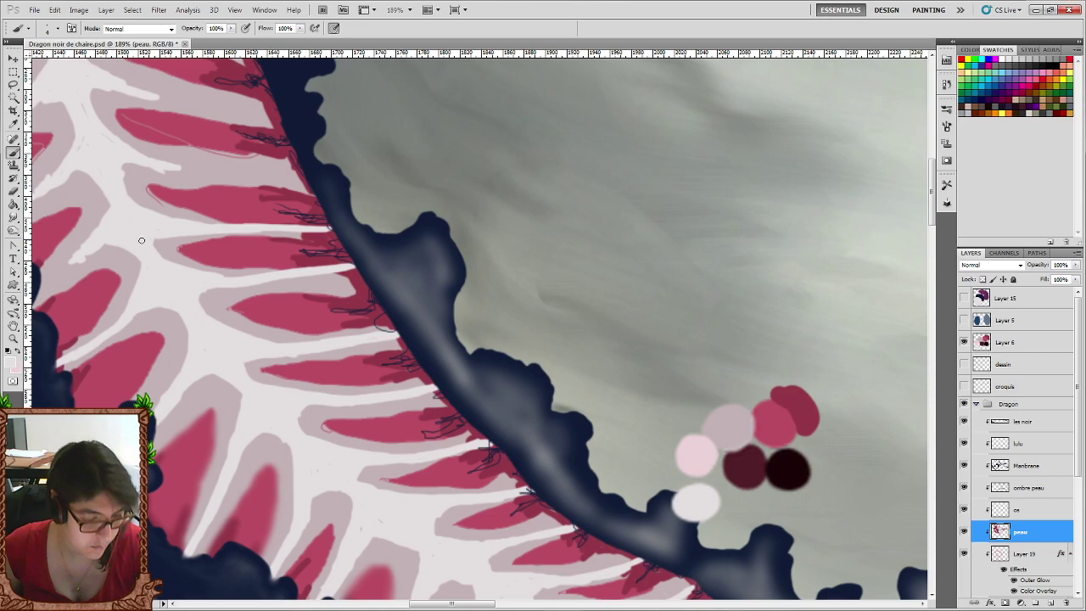
scroll(148, 238, up, 1)
scroll(147, 235, left, 5)
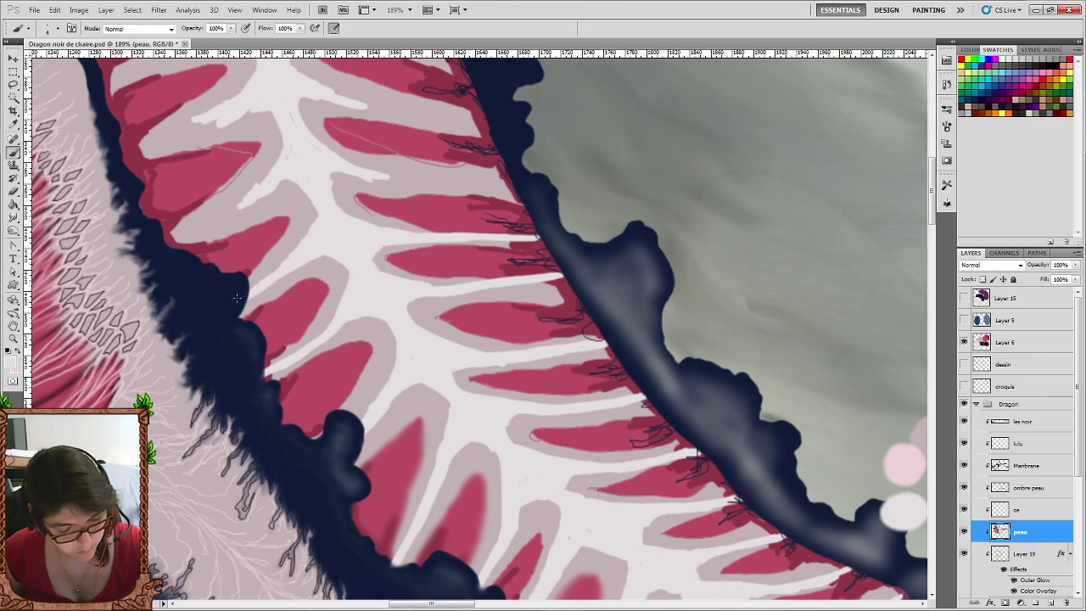
drag(169, 241, 222, 214)
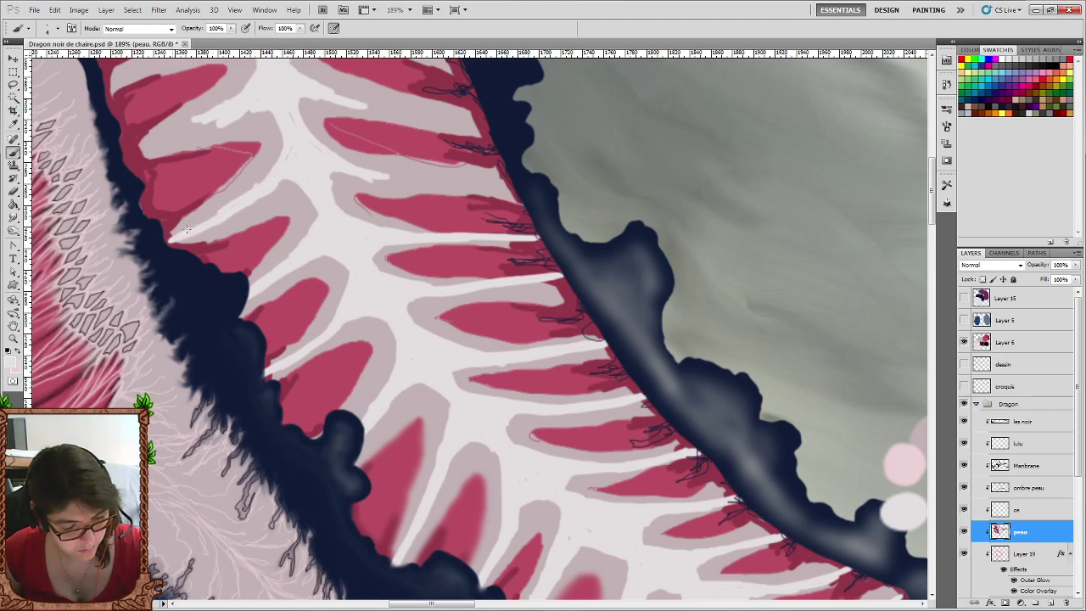
scroll(297, 138, up, 3)
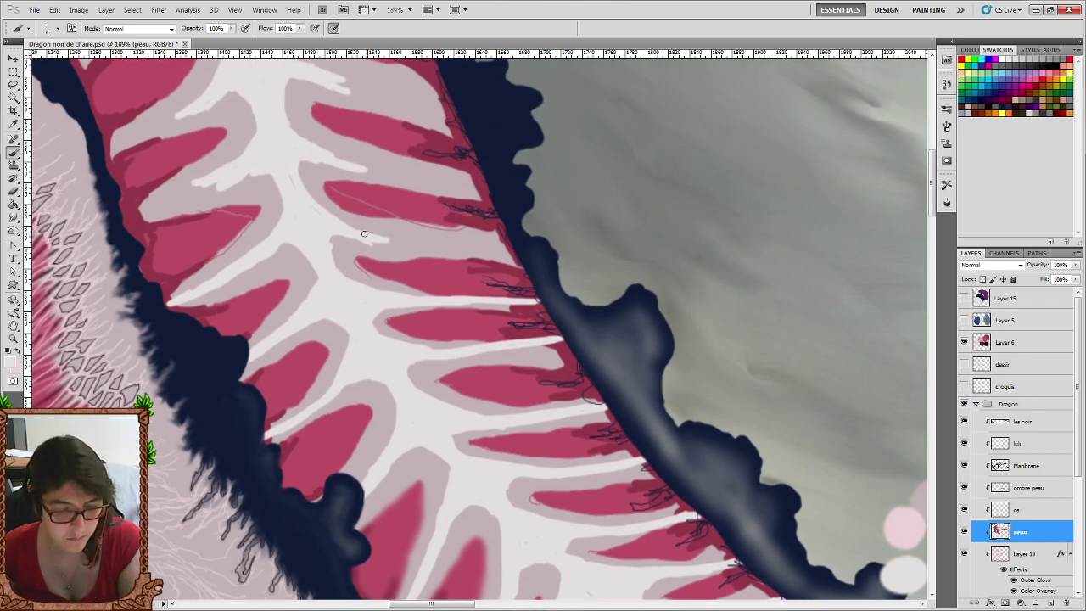
mouse_move(348, 240)
mouse_down()
mouse_move(499, 243)
mouse_move(343, 241)
mouse_up()
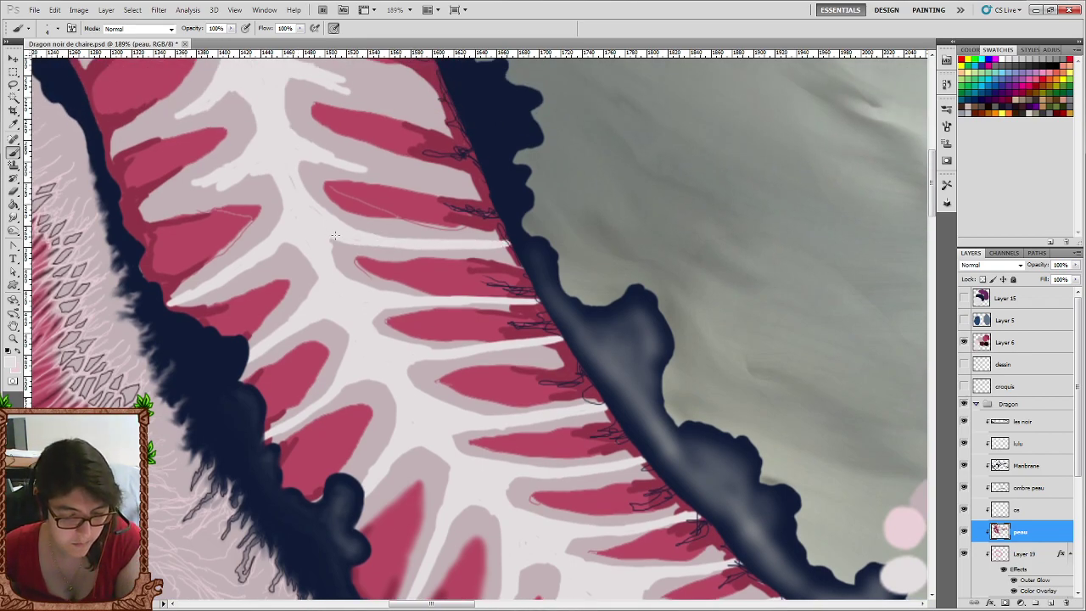
scroll(315, 230, up, 2)
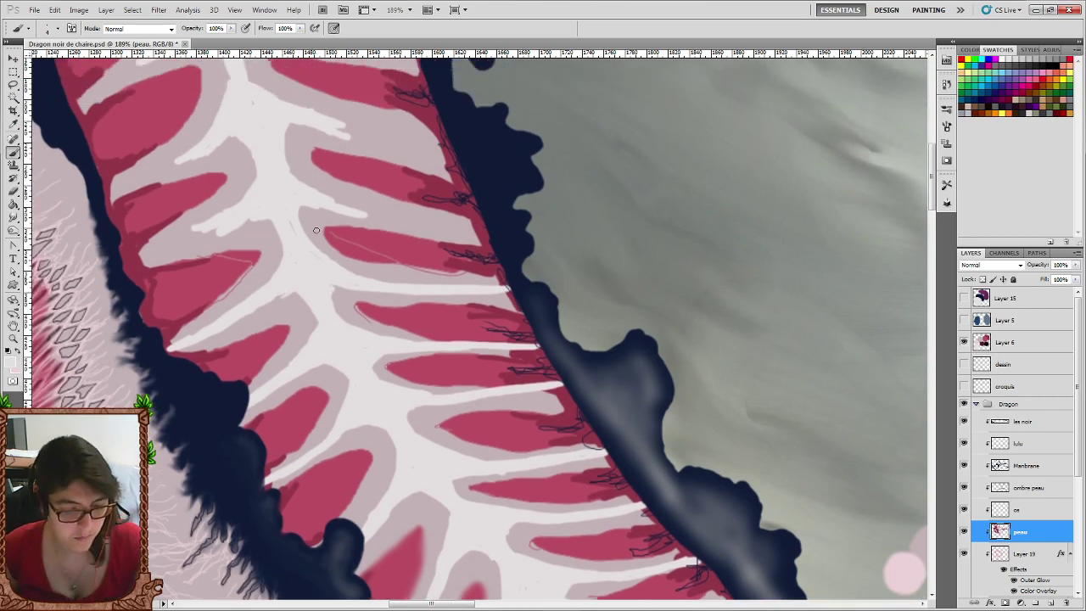
mouse_move(216, 238)
mouse_down()
mouse_move(125, 265)
mouse_move(201, 233)
mouse_move(146, 246)
mouse_up()
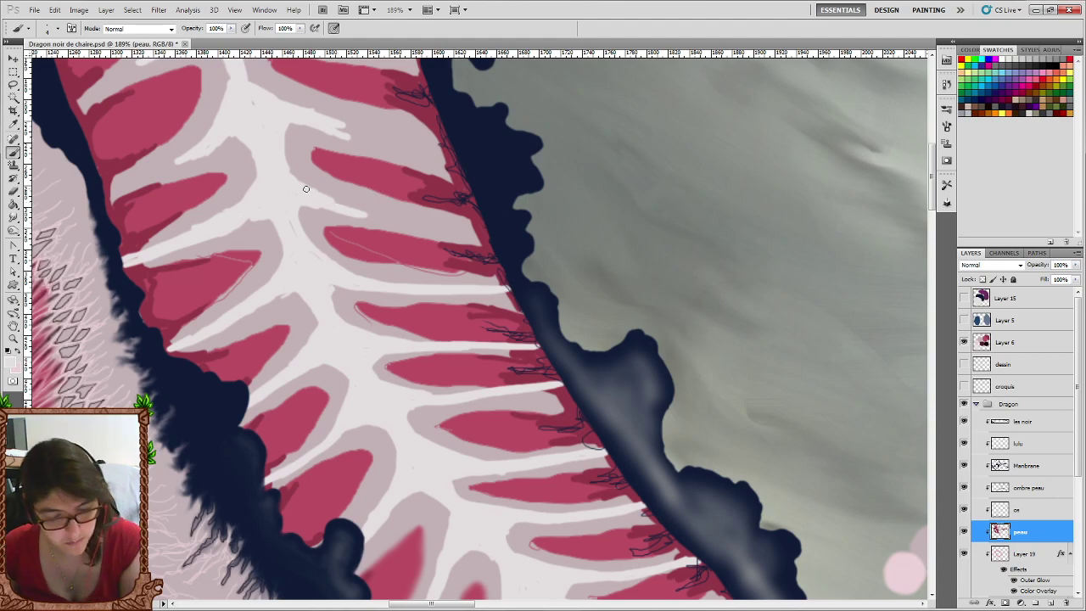
mouse_move(334, 205)
mouse_down()
mouse_move(479, 221)
mouse_move(366, 212)
mouse_up()
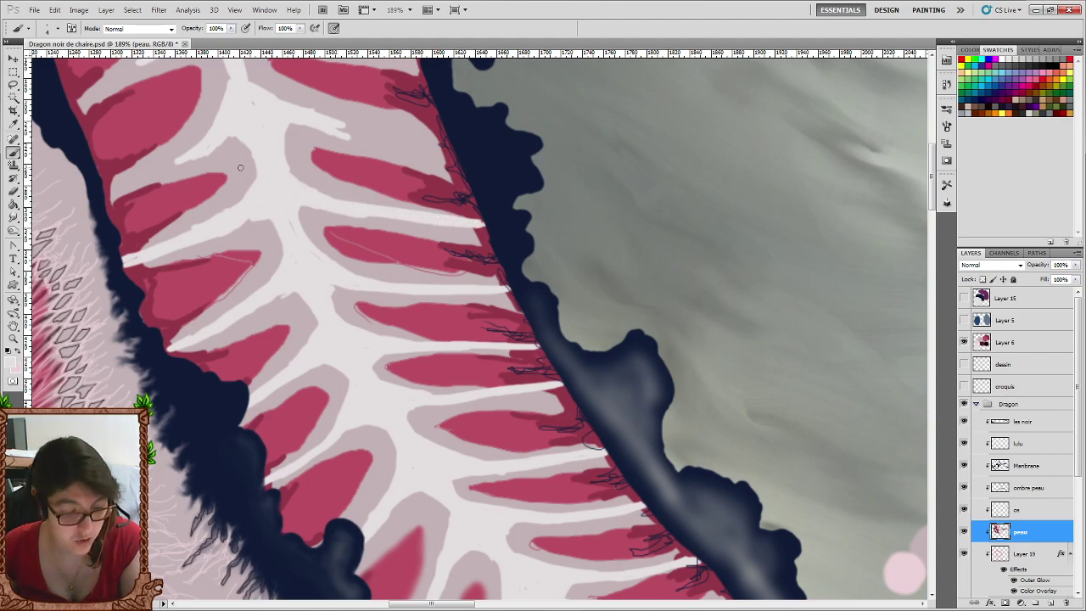
Highlight and extend the top edges of the next pink rib shapes.
scroll(347, 205, up, 3)
drag(374, 237, 443, 245)
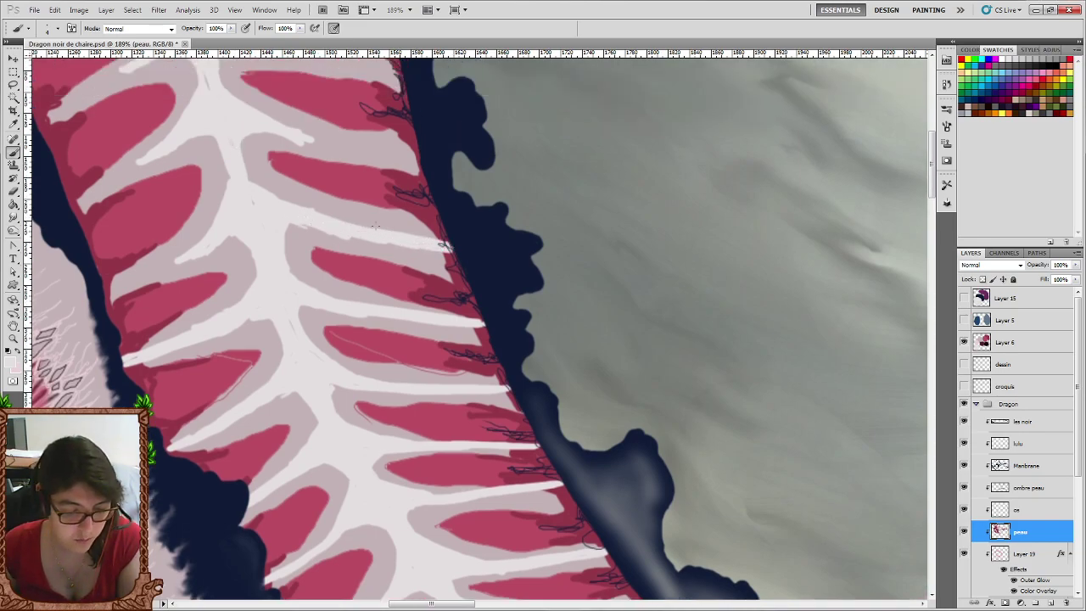
mouse_move(169, 269)
mouse_down()
mouse_move(103, 289)
mouse_move(112, 284)
mouse_up()
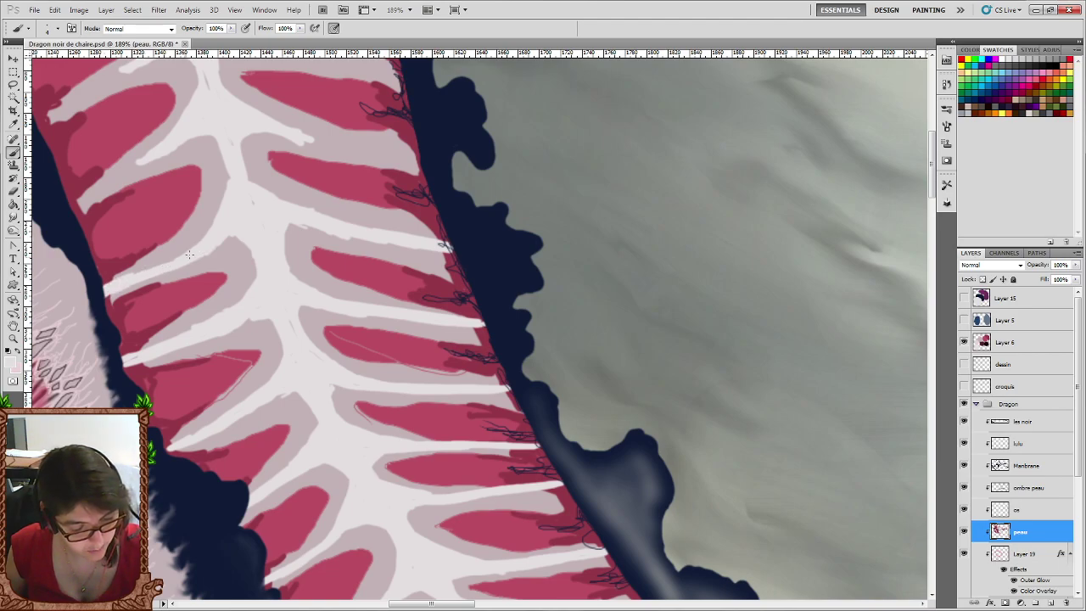
scroll(254, 255, up, 2)
scroll(340, 256, up, 1)
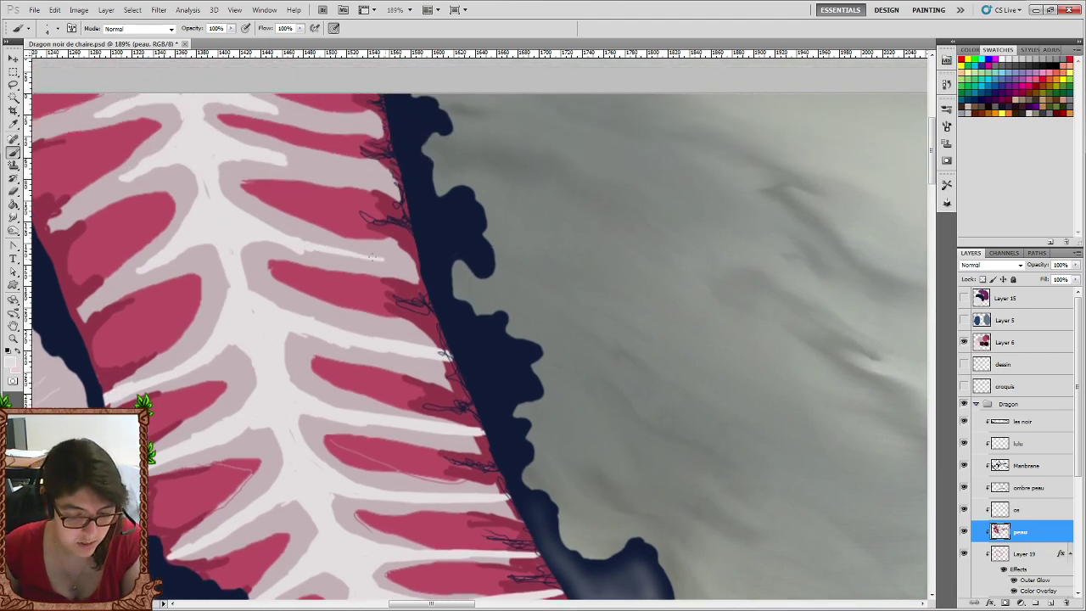
drag(371, 256, 399, 263)
drag(305, 251, 406, 267)
drag(274, 241, 415, 268)
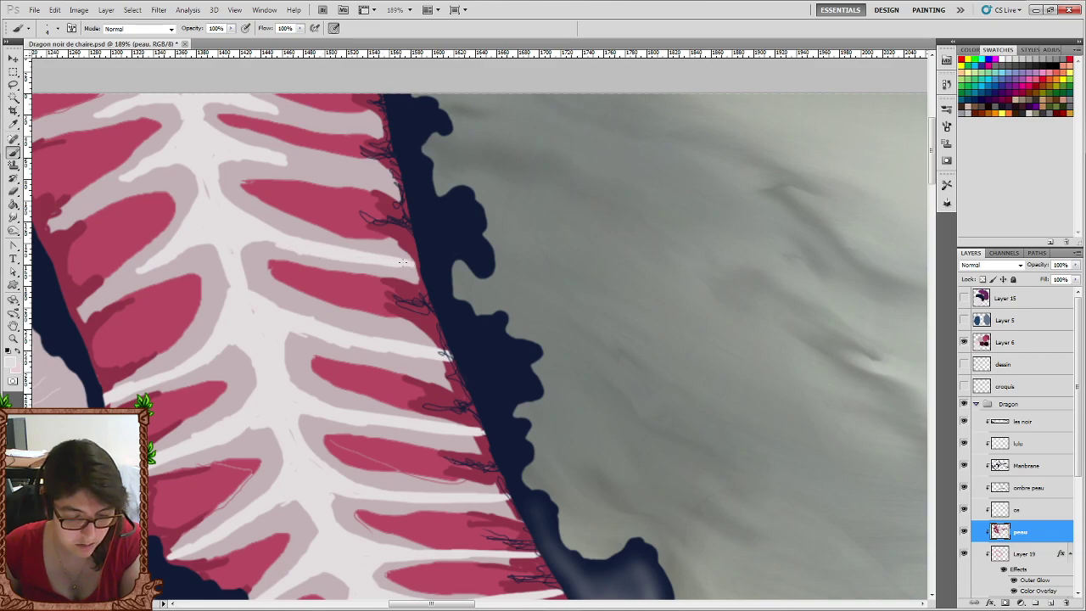
drag(140, 273, 71, 307)
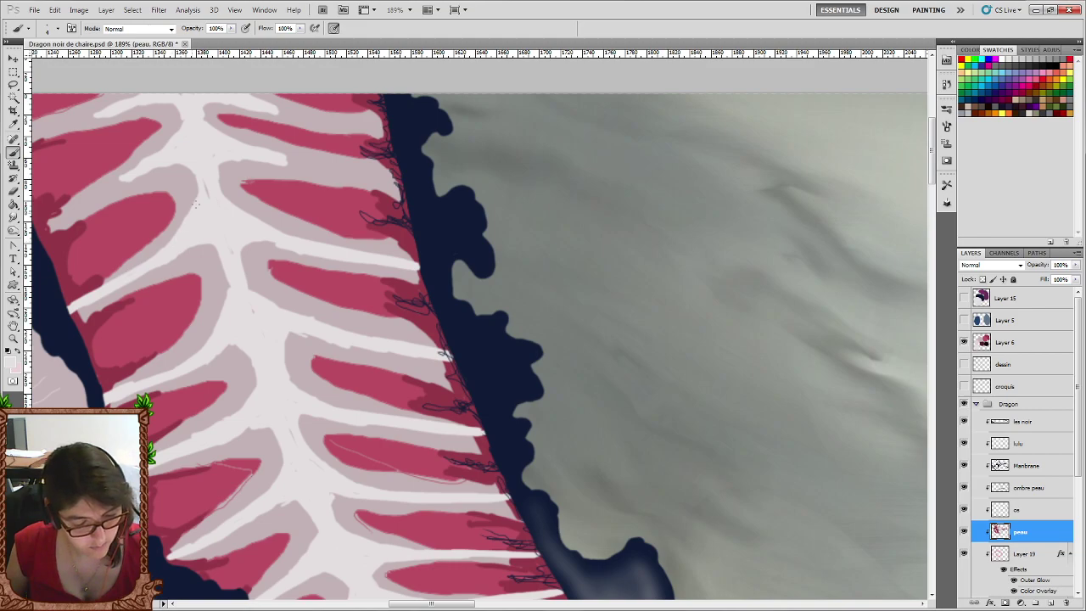
Add white highlights along the upper-left and top rib edges.
scroll(255, 238, up, 1)
scroll(289, 258, up, 2)
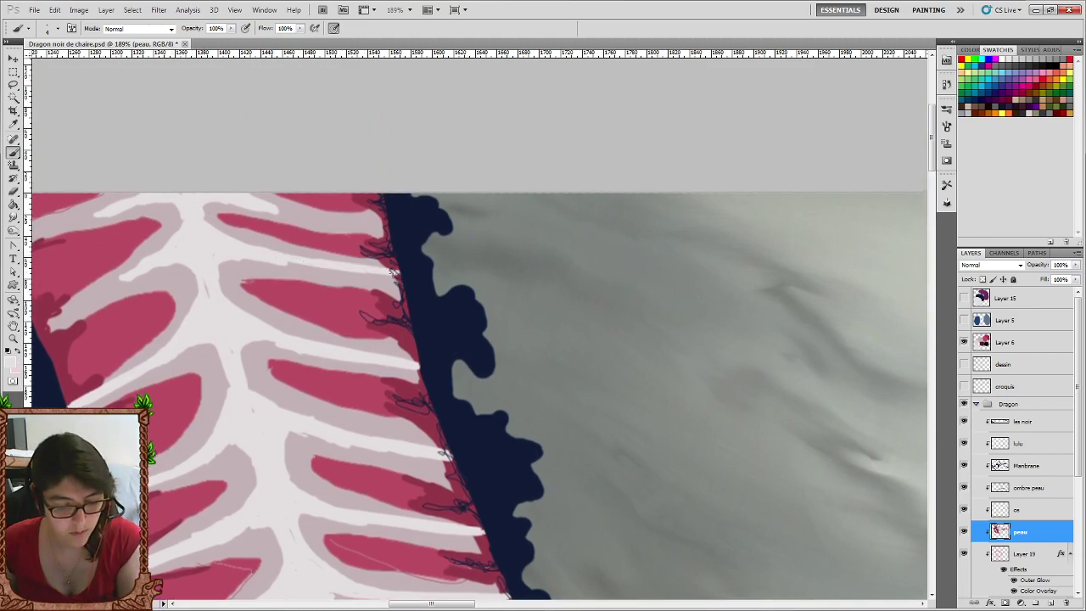
drag(393, 273, 314, 263)
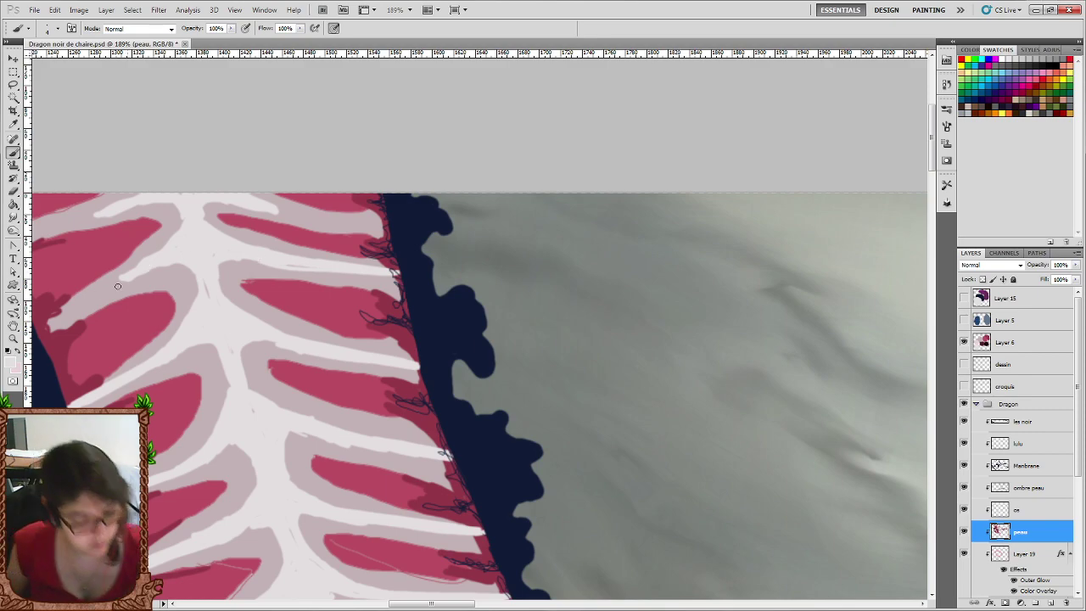
mouse_move(42, 315)
mouse_down()
mouse_move(114, 284)
mouse_move(36, 322)
mouse_up()
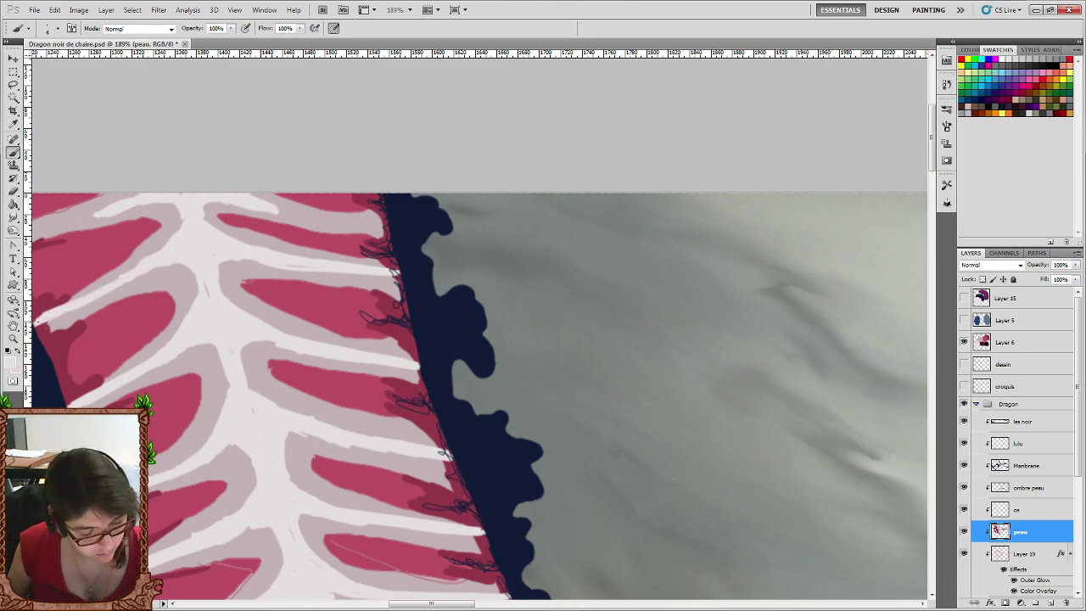
drag(360, 219, 253, 202)
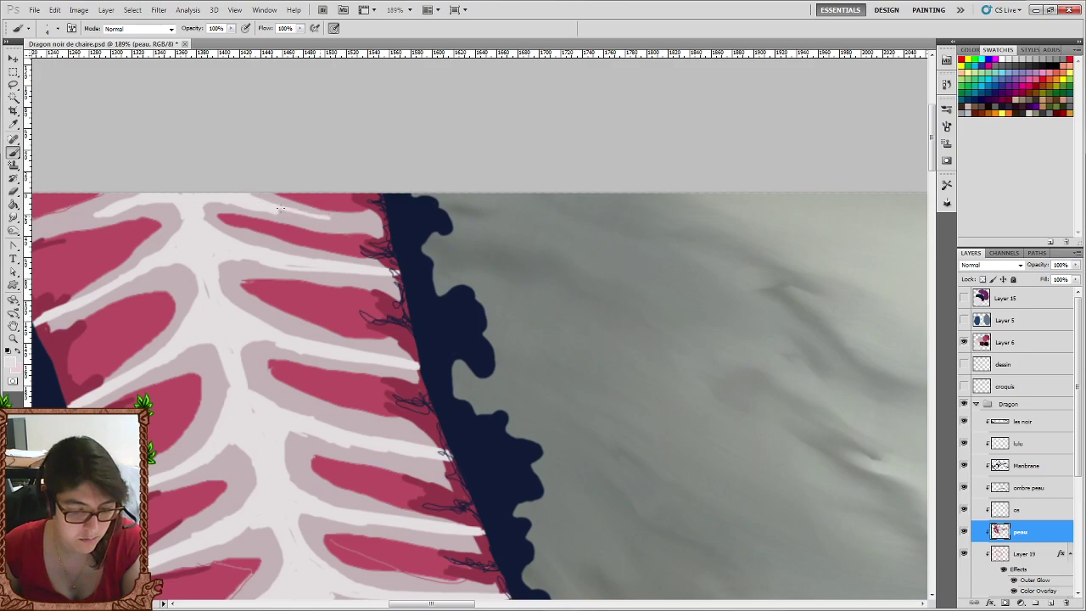
drag(369, 223, 290, 213)
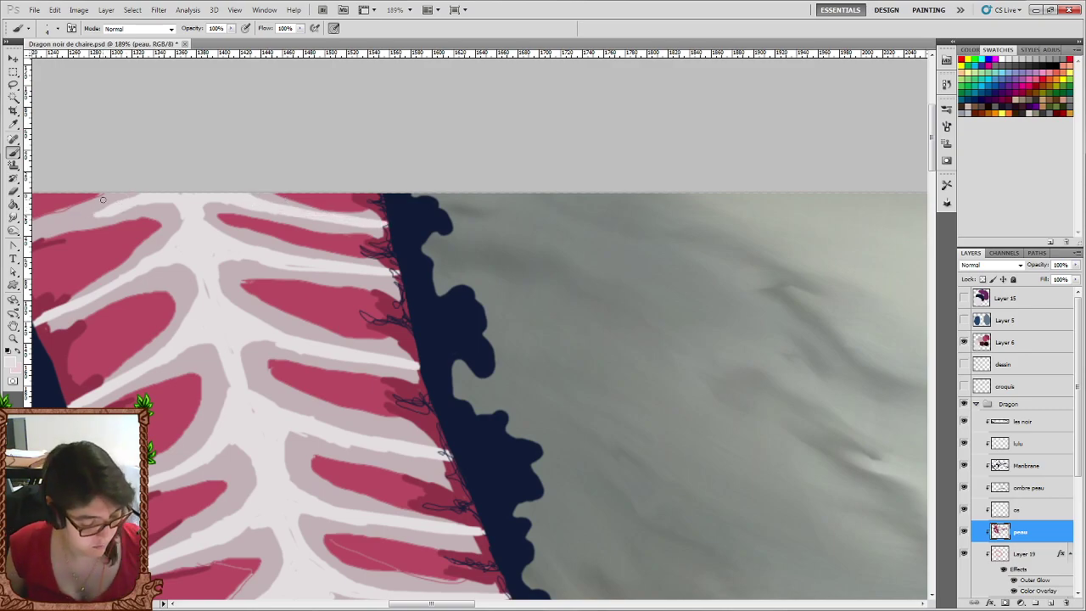
scroll(106, 212, left, 1)
mouse_move(106, 212)
mouse_down()
mouse_move(219, 212)
mouse_move(121, 248)
mouse_up()
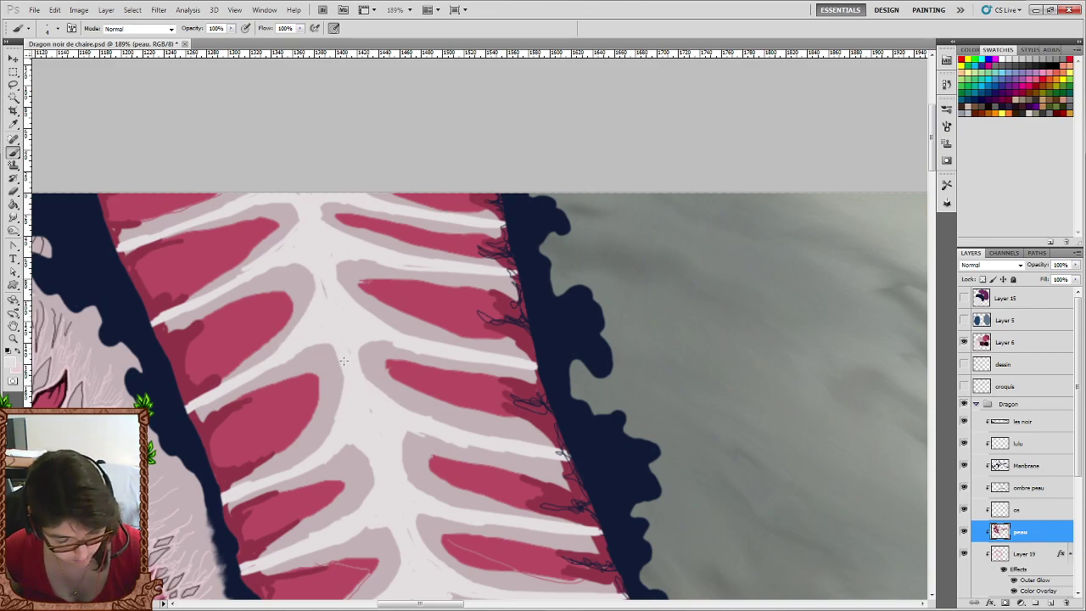
Zoom in on the lower spine and set the foreground colour to white.
scroll(586, 336, down, 3)
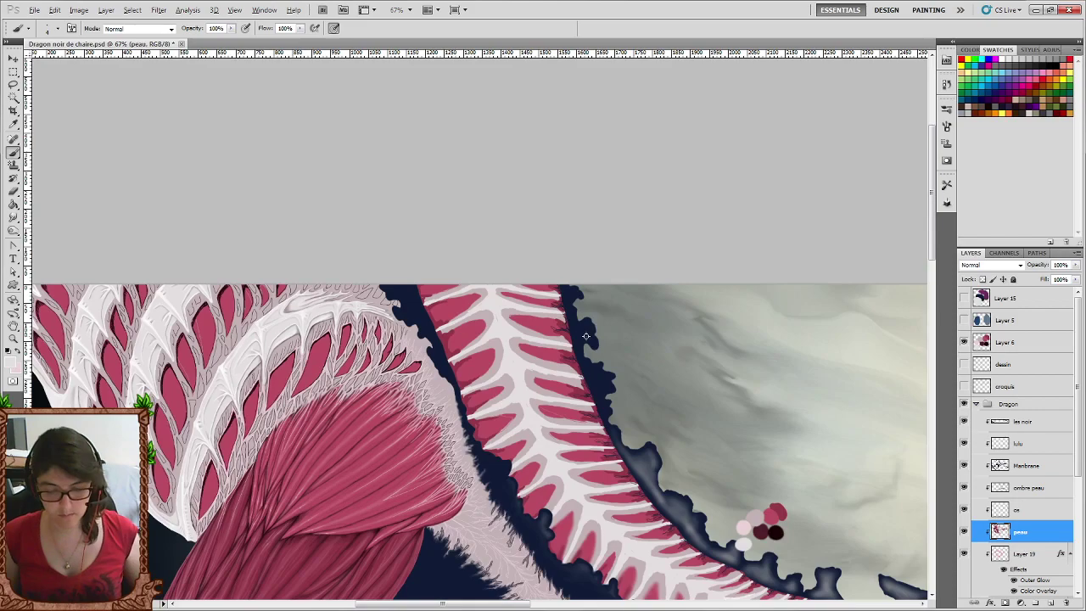
scroll(586, 336, down, 2)
scroll(587, 338, right, 2)
scroll(588, 339, right, 2)
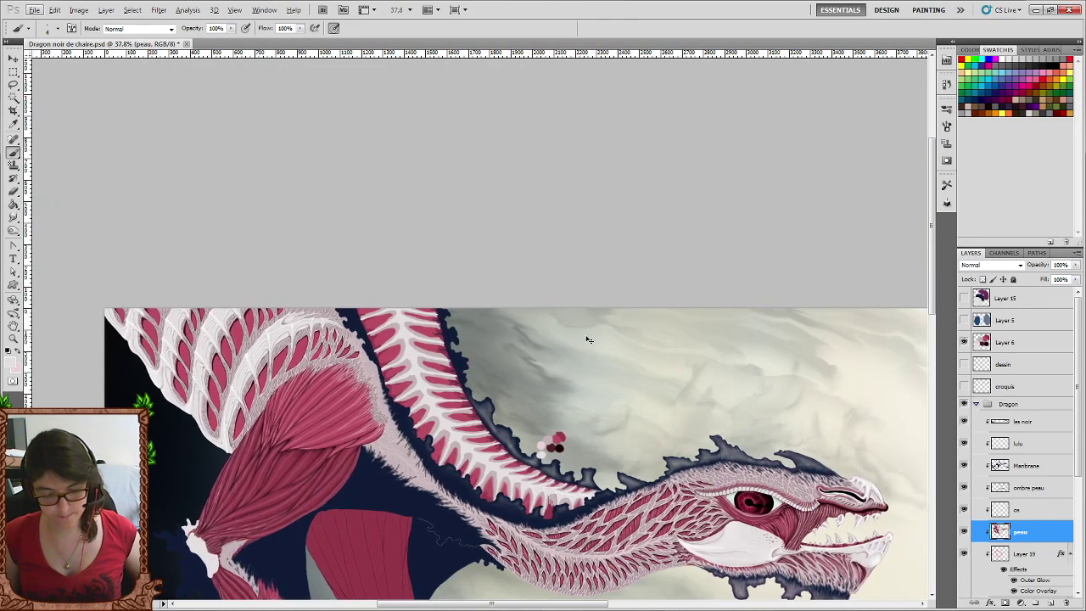
scroll(574, 356, up, 2)
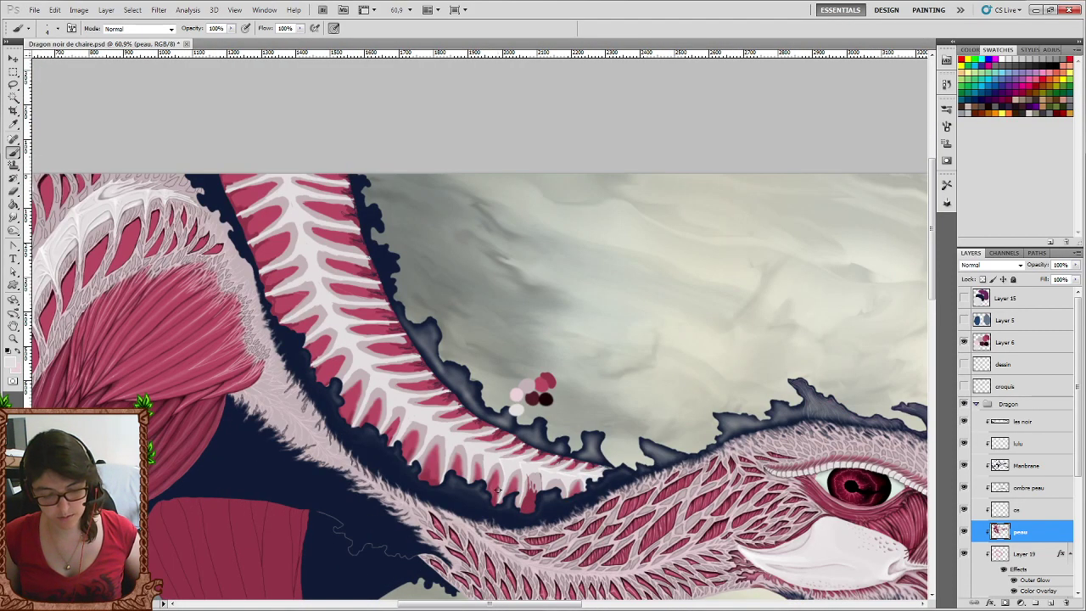
scroll(498, 489, up, 1)
scroll(498, 489, up, 1)
scroll(501, 487, up, 2)
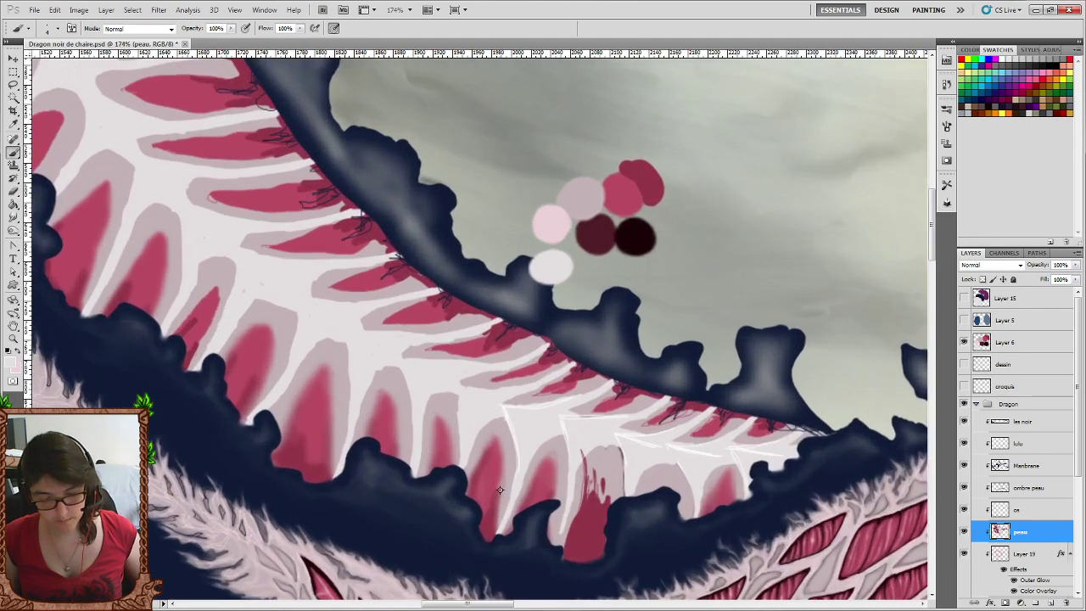
scroll(589, 464, up, 1)
scroll(591, 460, up, 1)
scroll(592, 455, up, 1)
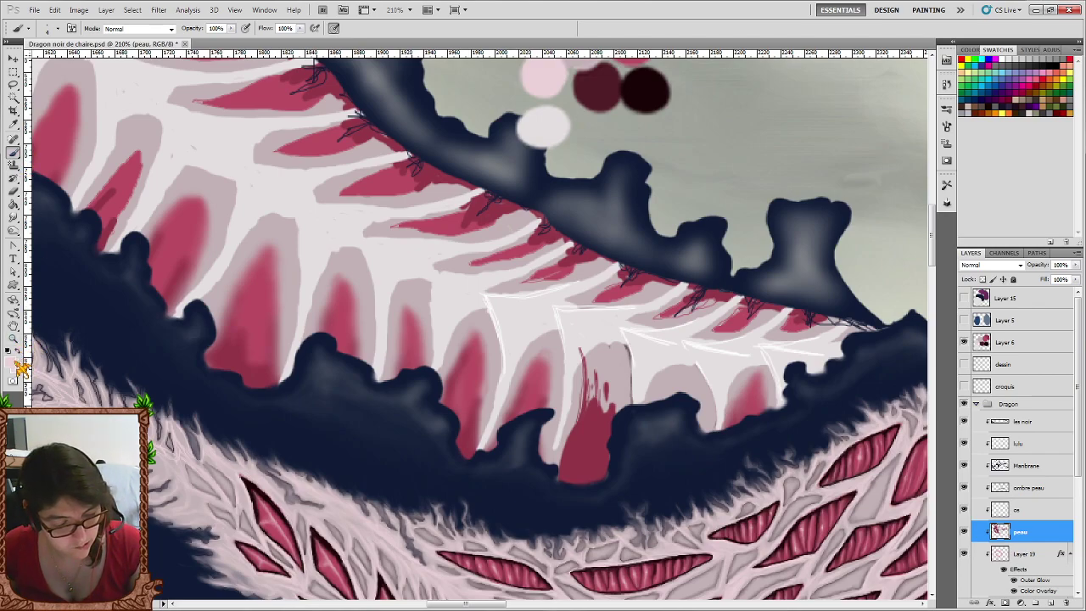
click(11, 360)
click(88, 244)
click(347, 235)
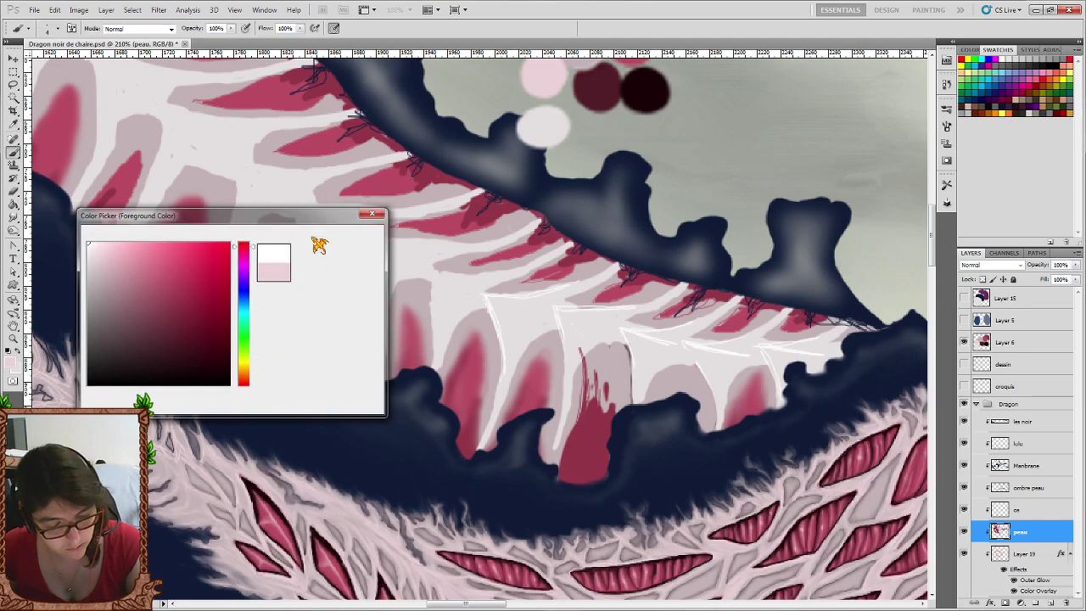
Draw fine 1 px white lines across the membrane and along the pink edge.
right_click(556, 329)
click(486, 298)
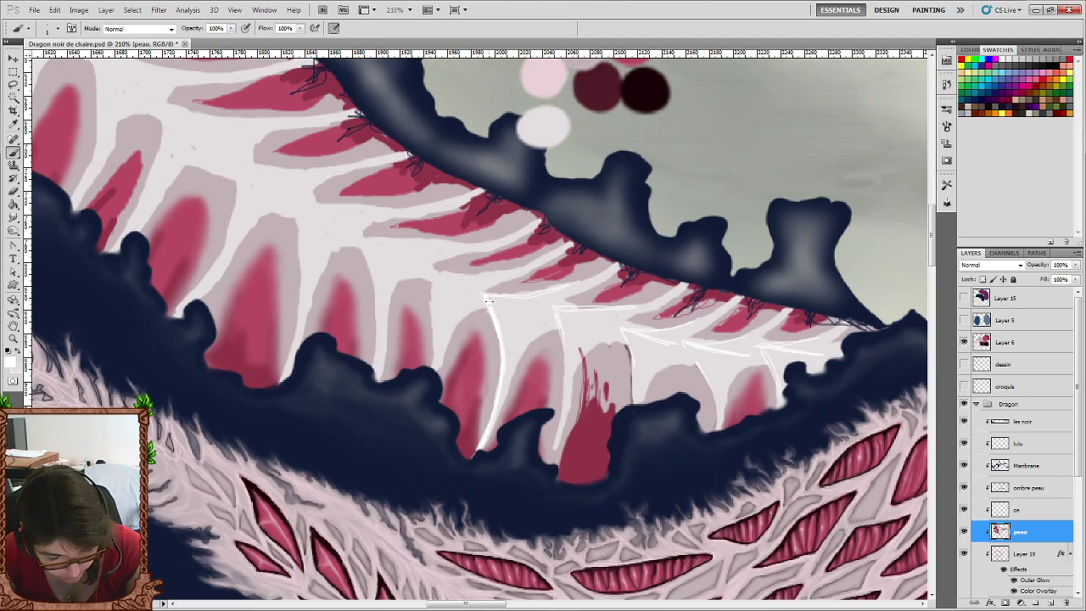
drag(488, 299, 556, 308)
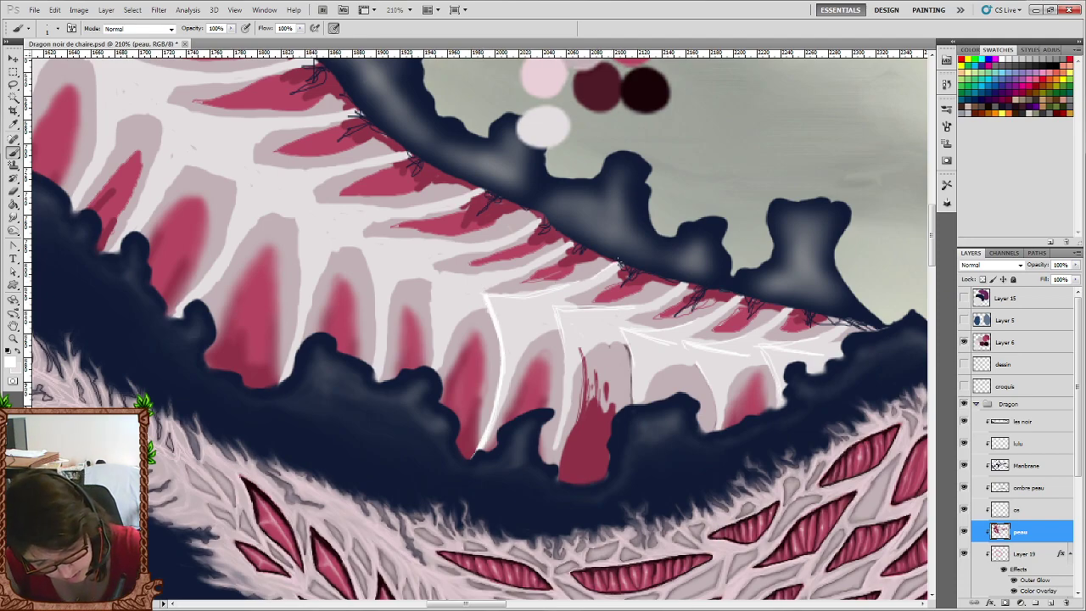
drag(619, 264, 543, 291)
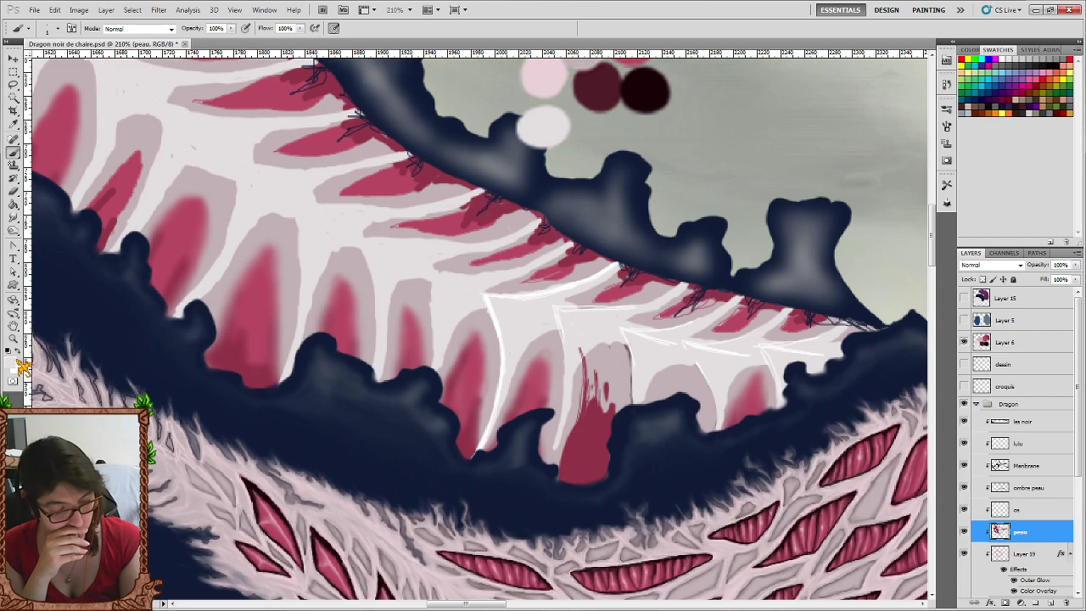
Enlarge the brush to 18 px and choose a greyish pink colour.
right_click(563, 359)
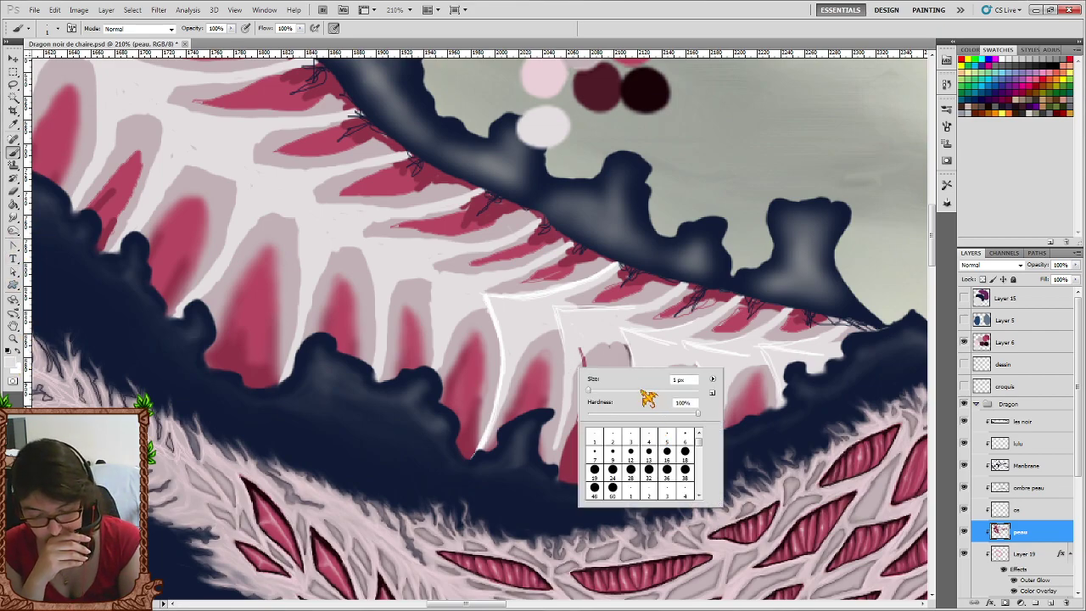
click(685, 453)
click(591, 360)
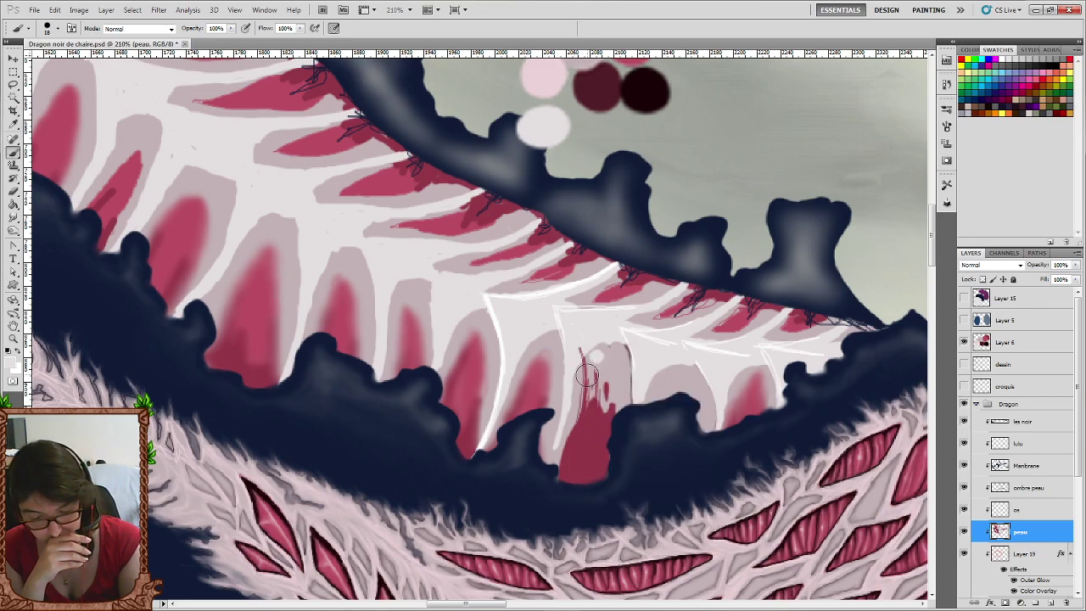
click(13, 363)
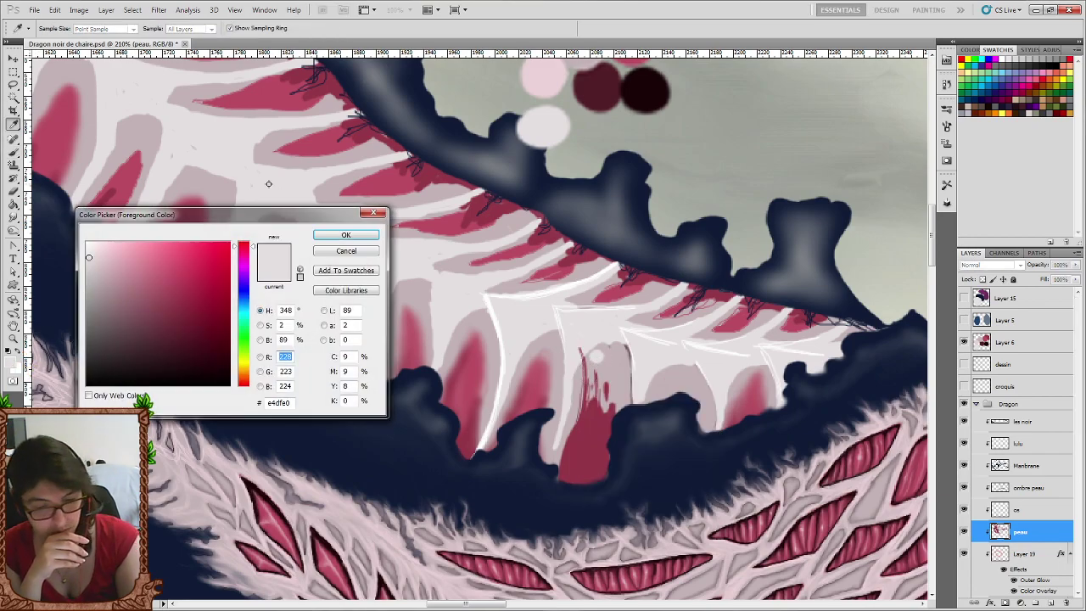
click(346, 235)
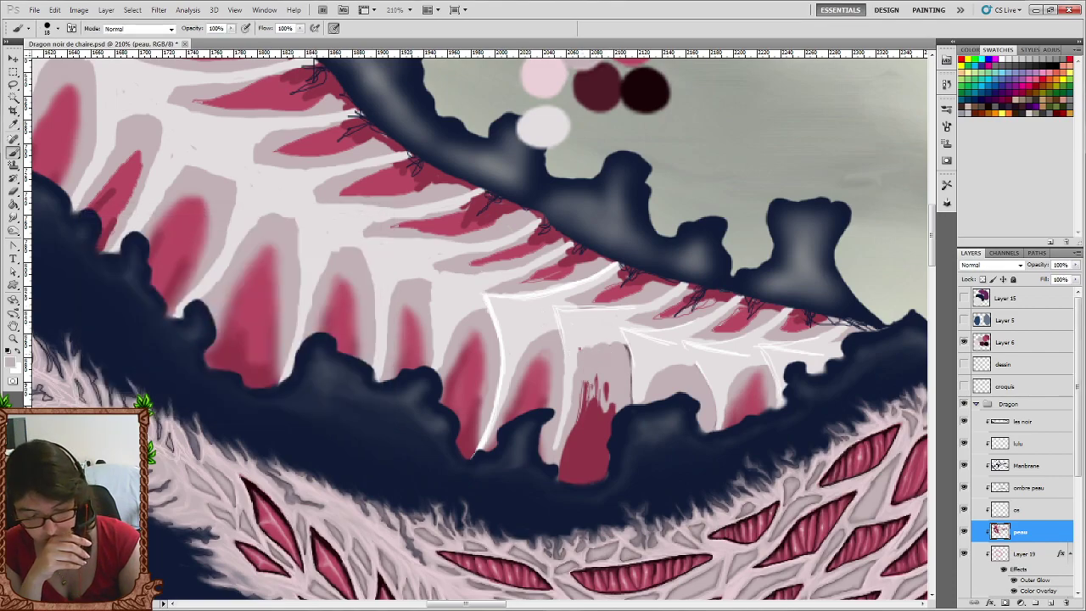
Cover the central and right red streaks and upper-row strokes with pink flesh.
mouse_move(586, 371)
mouse_down()
mouse_move(609, 459)
mouse_move(583, 475)
mouse_up()
drag(574, 404, 567, 459)
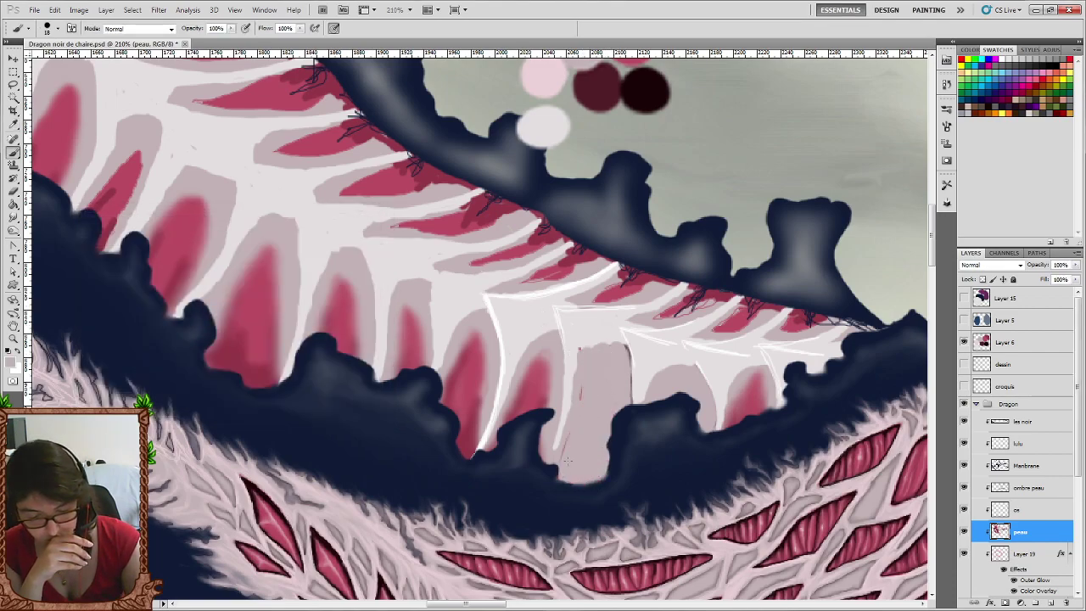
alt+click(734, 403)
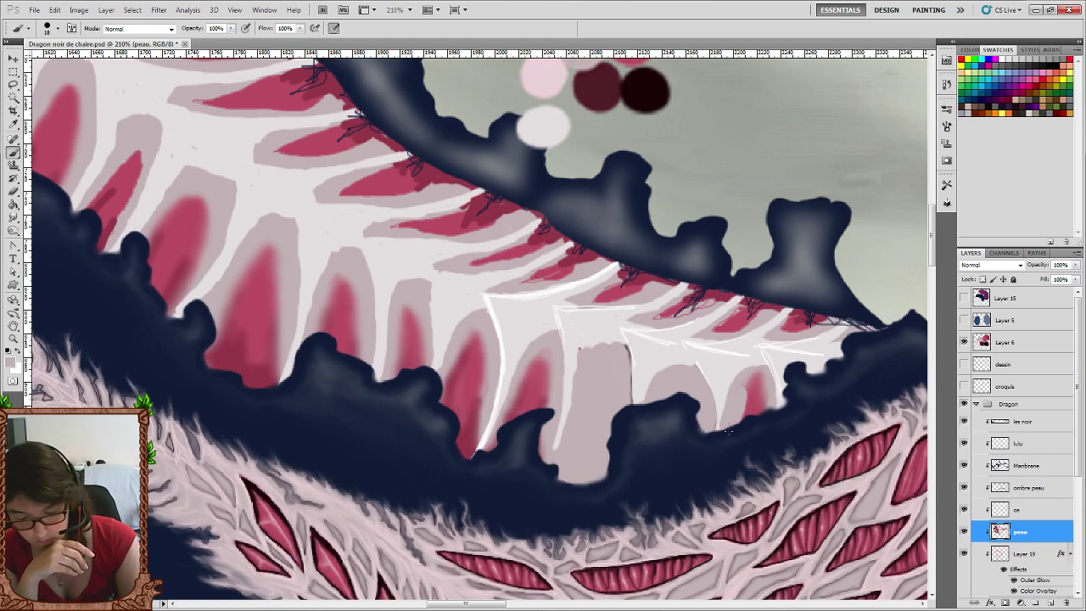
drag(752, 377, 761, 380)
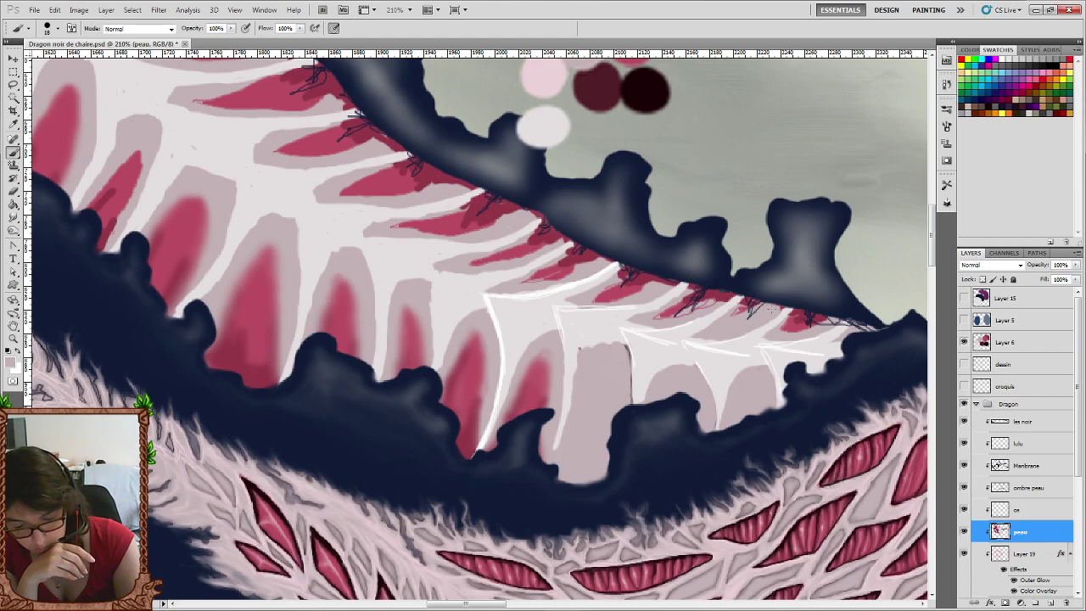
drag(783, 320, 818, 321)
drag(658, 316, 717, 296)
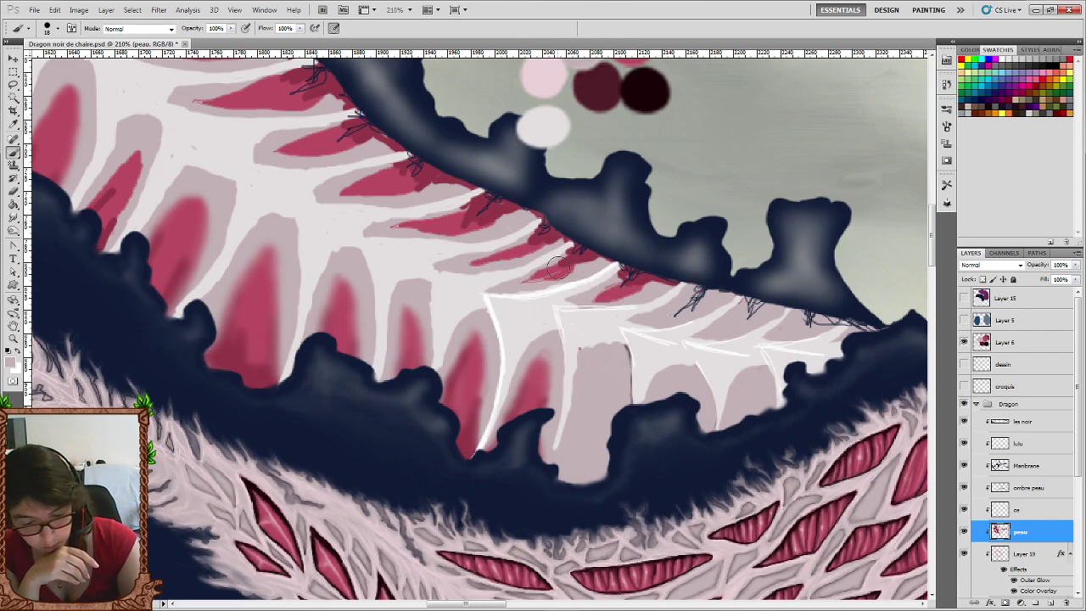
drag(638, 289, 673, 274)
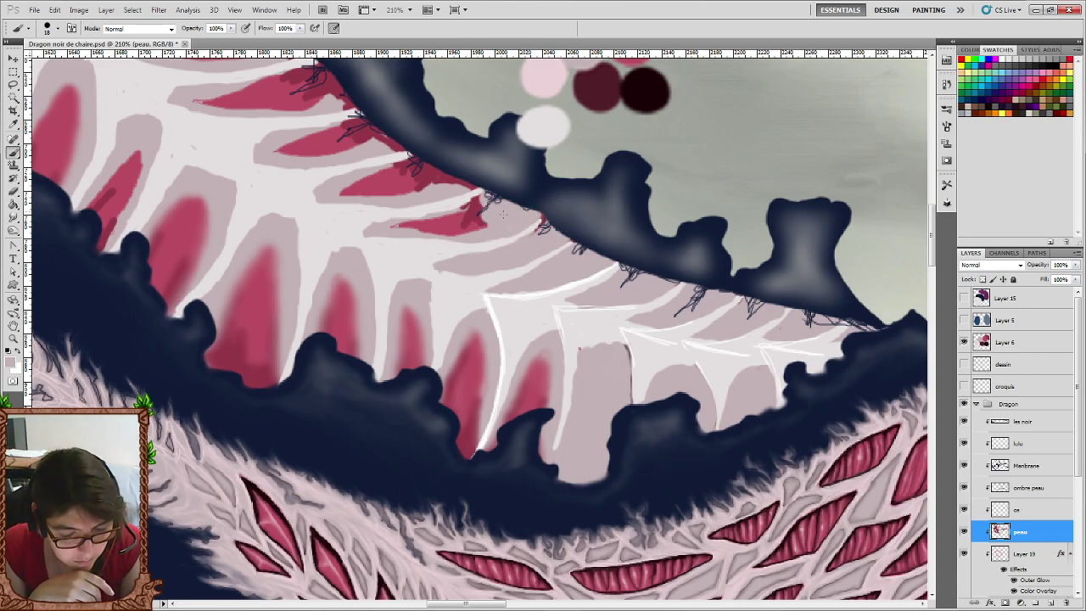
Paint out the remaining red stripes in pale pink, then select the finest brush.
mouse_move(499, 218)
mouse_down()
mouse_move(419, 228)
mouse_move(476, 202)
mouse_up()
drag(356, 189, 475, 194)
mouse_move(424, 168)
mouse_down()
mouse_move(391, 173)
mouse_move(414, 170)
mouse_up()
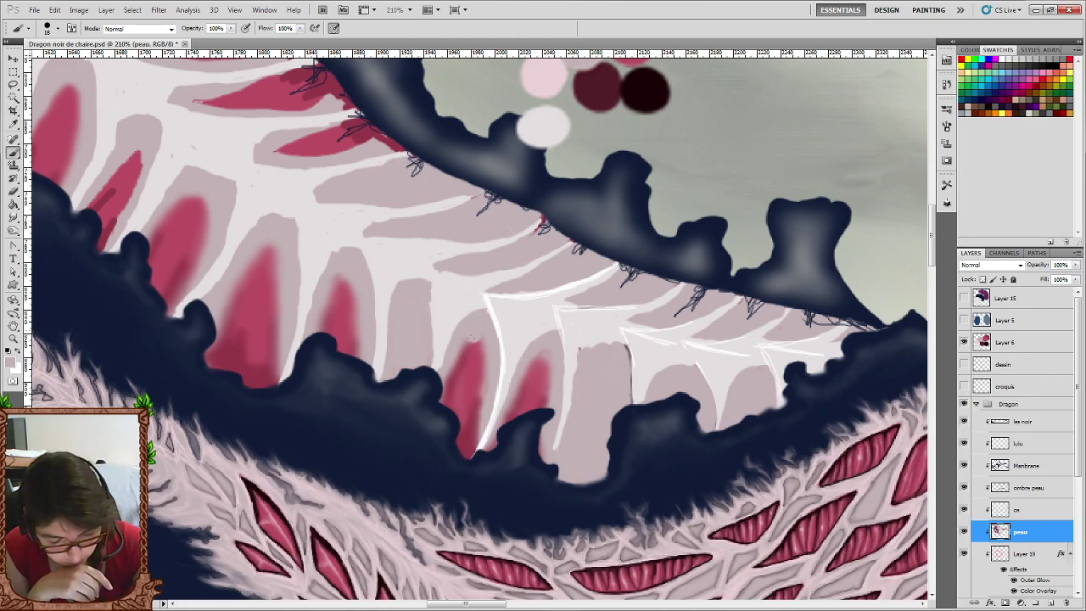
mouse_move(445, 403)
mouse_down()
mouse_move(477, 340)
mouse_move(463, 420)
mouse_up()
mouse_move(481, 348)
mouse_down()
mouse_move(467, 448)
mouse_move(478, 412)
mouse_move(501, 394)
mouse_up()
mouse_move(540, 359)
mouse_down()
mouse_move(541, 450)
mouse_move(516, 409)
mouse_move(524, 404)
mouse_up()
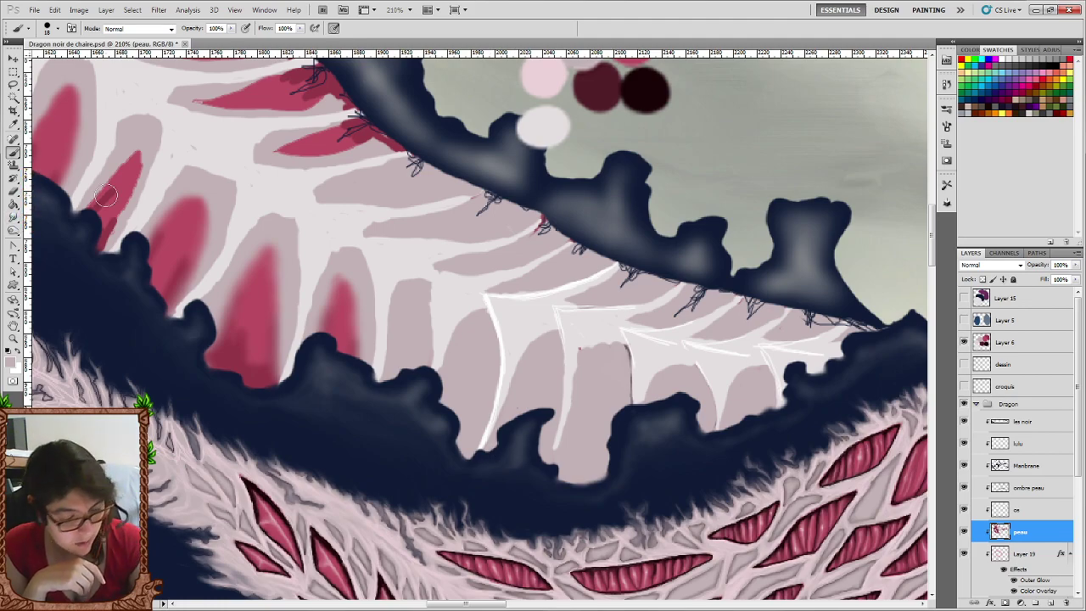
right_click(439, 251)
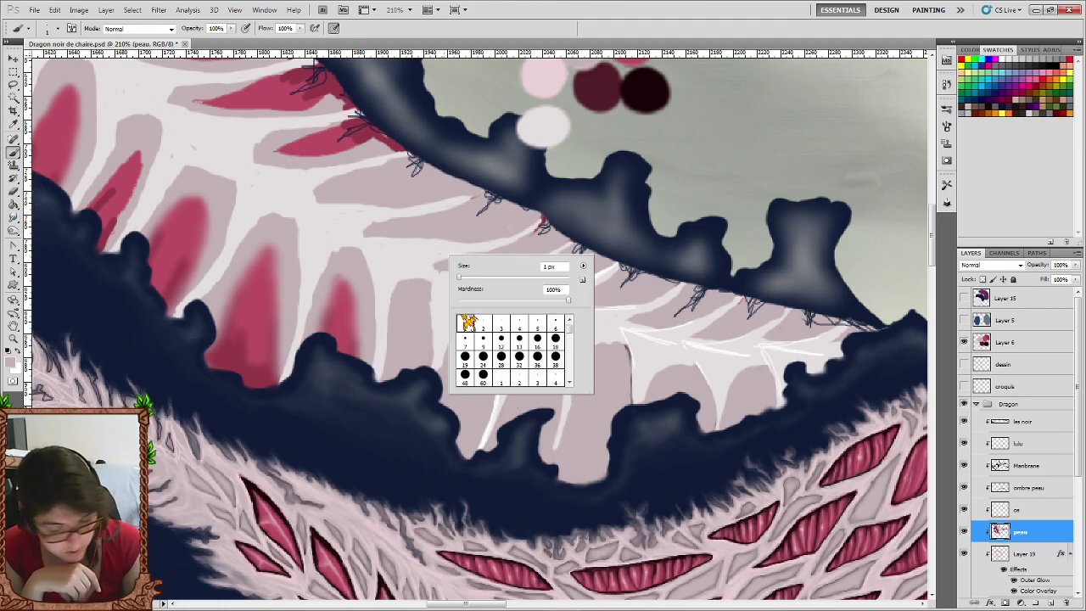
click(23, 366)
click(11, 363)
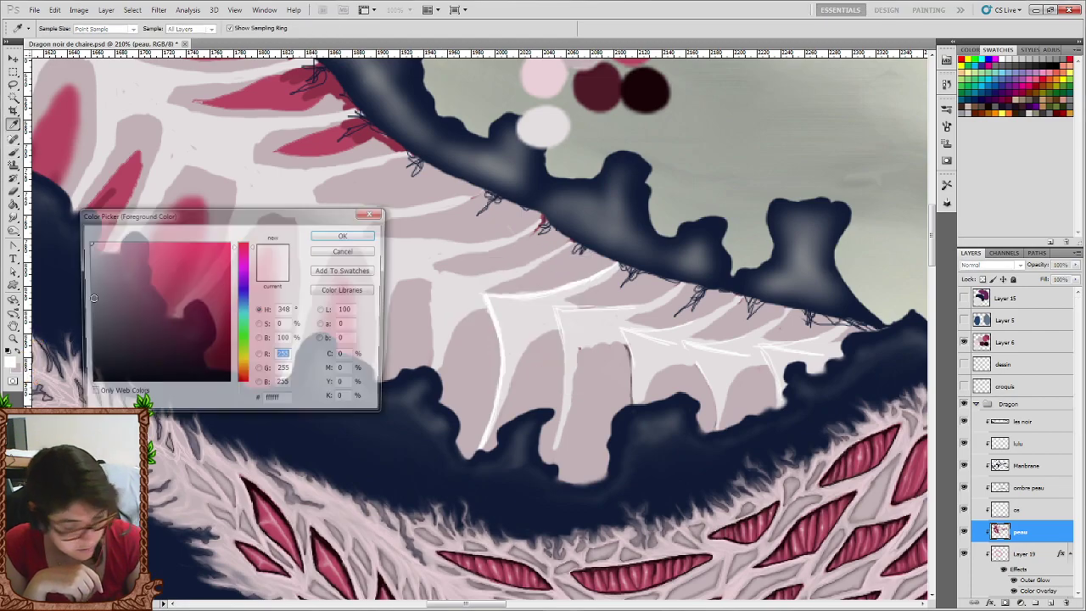
Confirm a pale pinkish white colour and set up a 1 px brush.
click(347, 236)
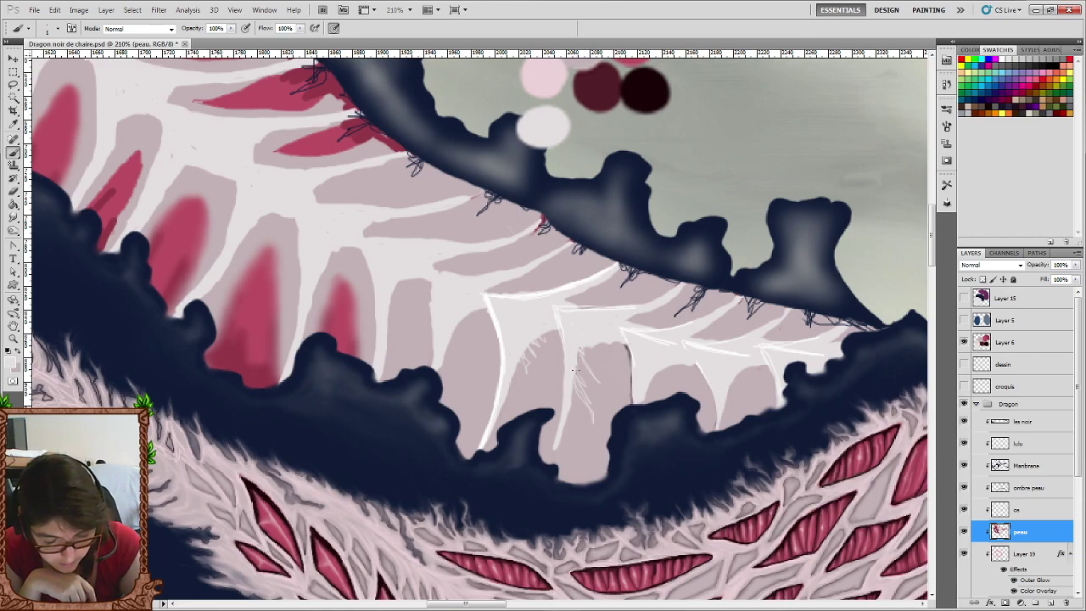
click(13, 218)
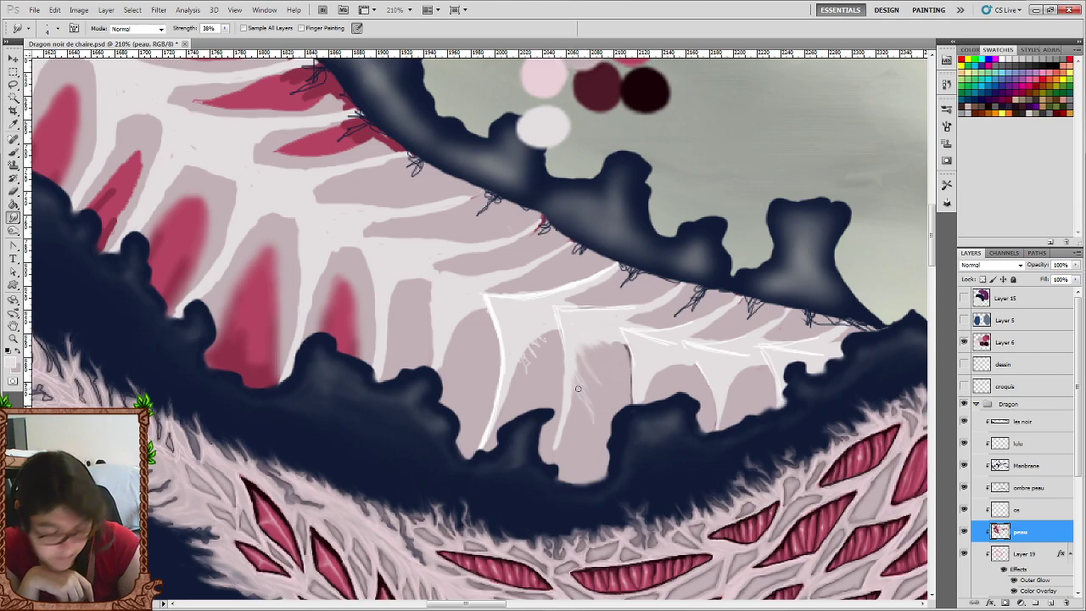
scroll(632, 350, up, 2)
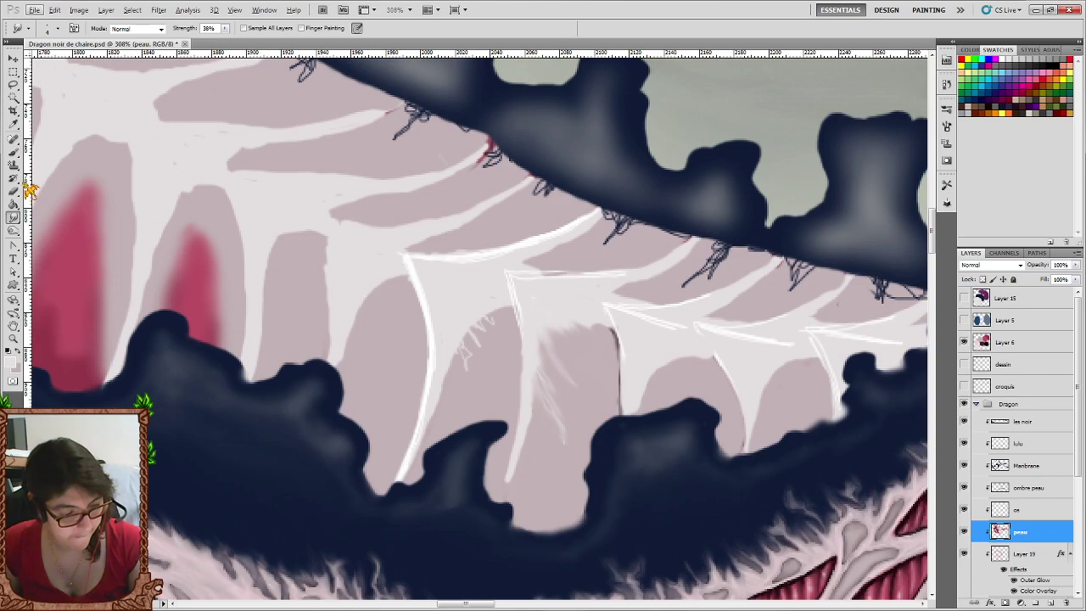
click(13, 153)
right_click(570, 344)
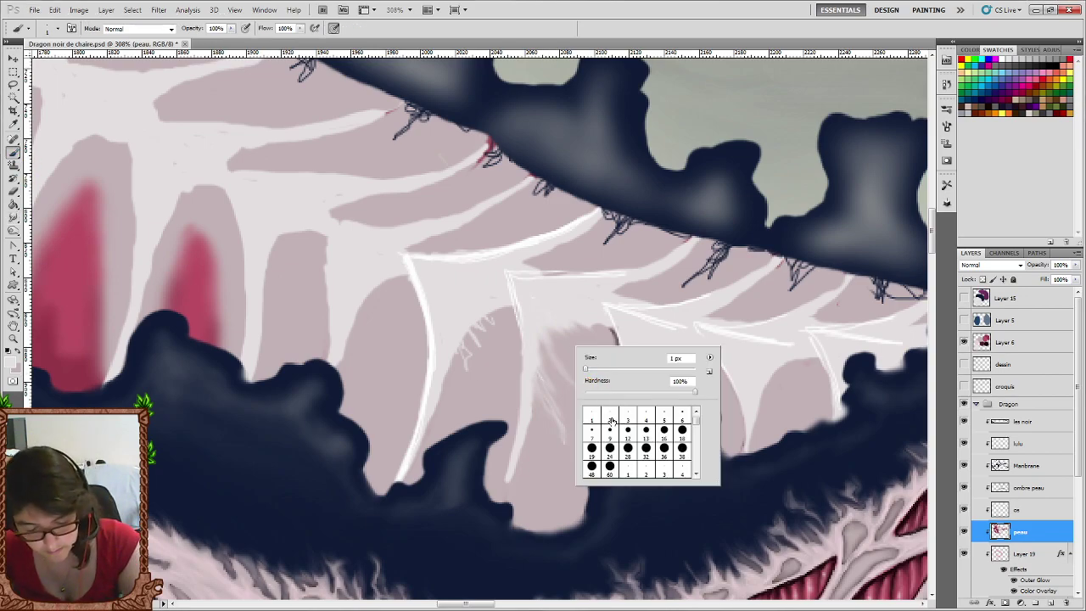
key(Return)
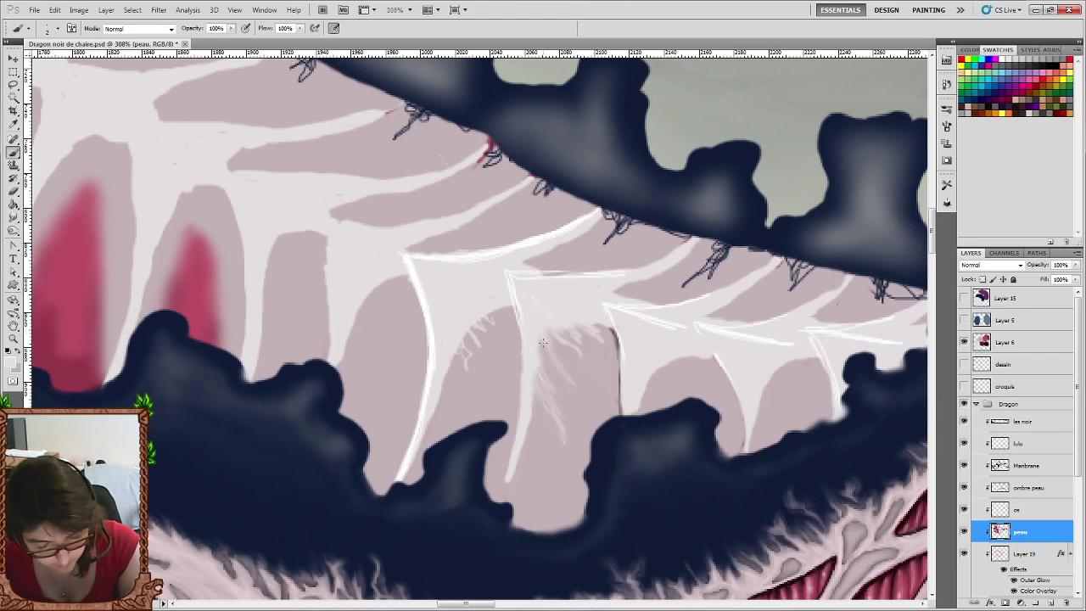
Draw fine pale hatching strokes down the flesh between the central vertebrae.
mouse_move(543, 343)
mouse_down()
mouse_move(584, 387)
mouse_move(544, 437)
mouse_up()
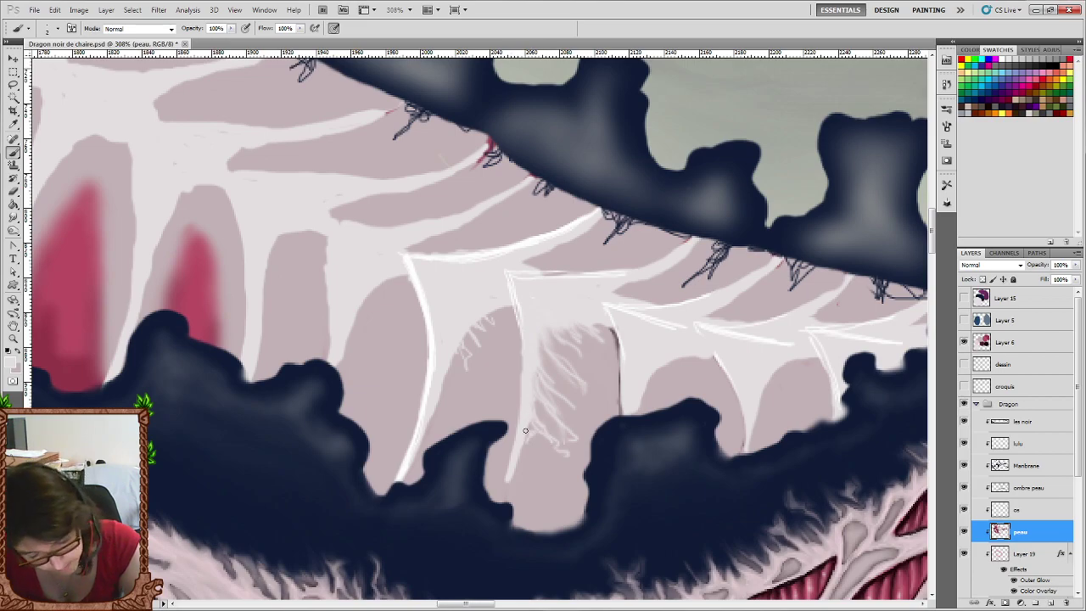
drag(528, 436, 558, 483)
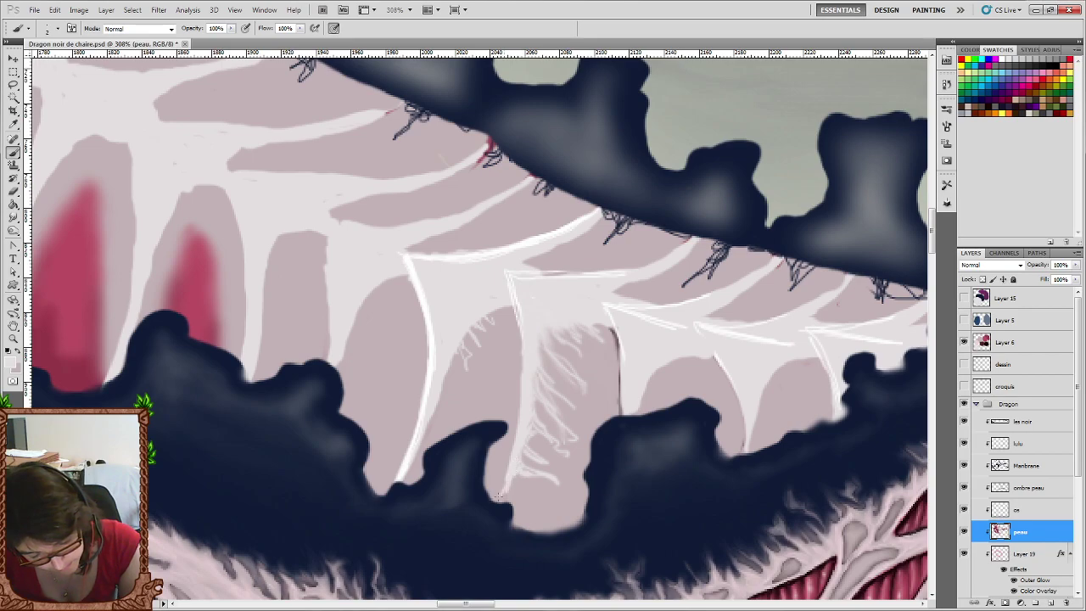
drag(541, 499, 564, 507)
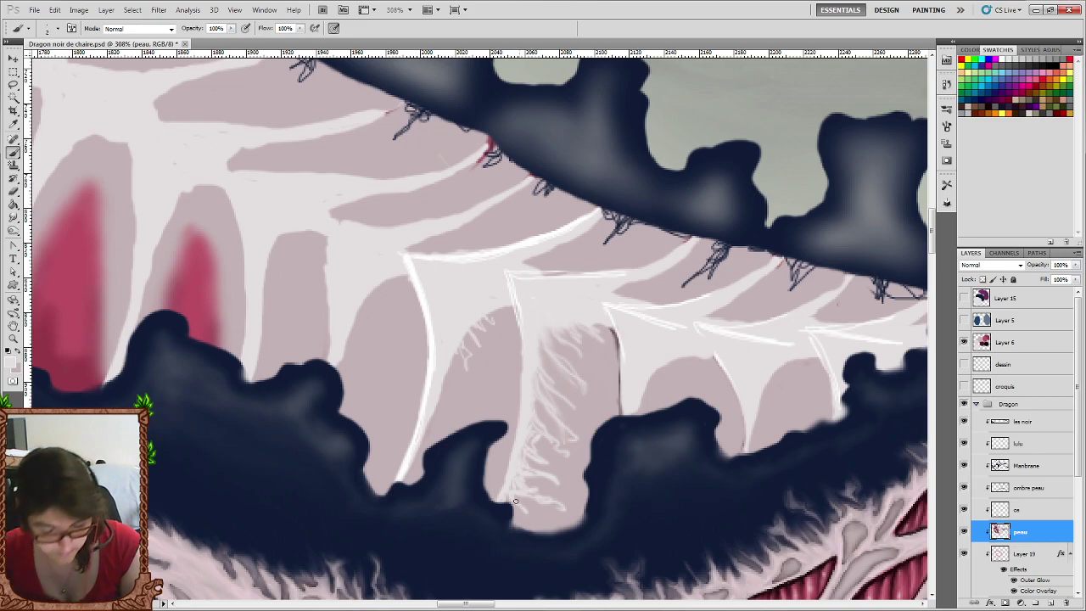
drag(552, 358, 546, 345)
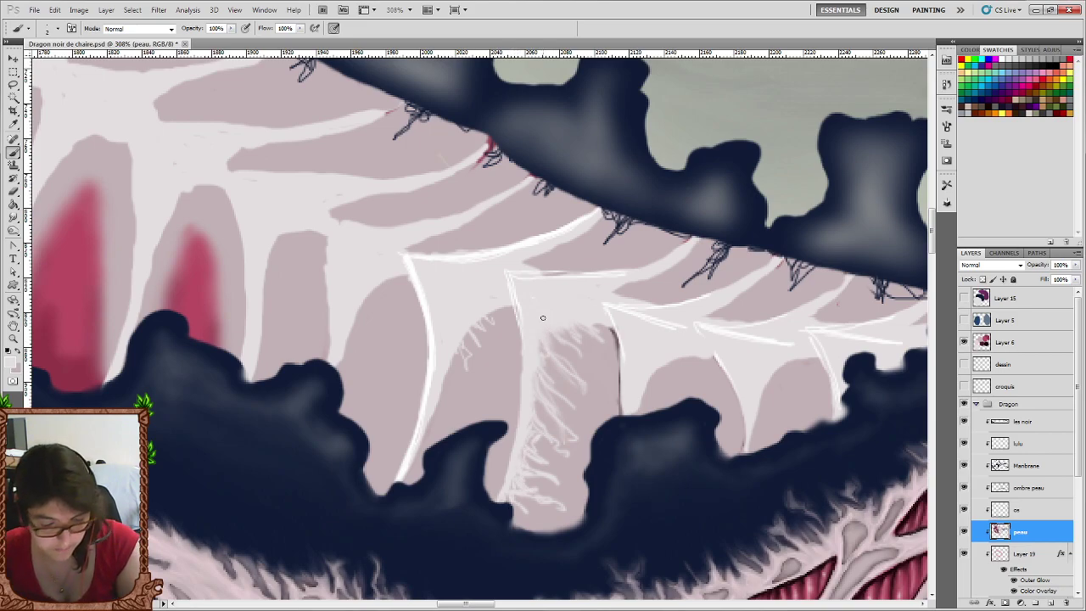
click(16, 363)
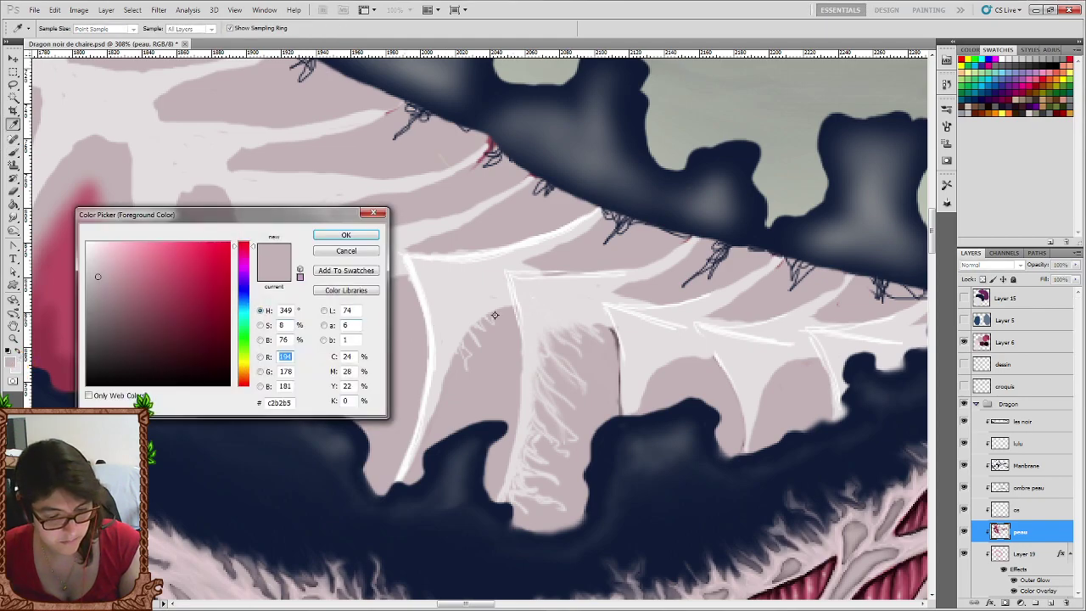
Sample the dark maroon from the painted colour dots as the foreground colour.
click(537, 306)
drag(937, 303, 934, 205)
click(633, 340)
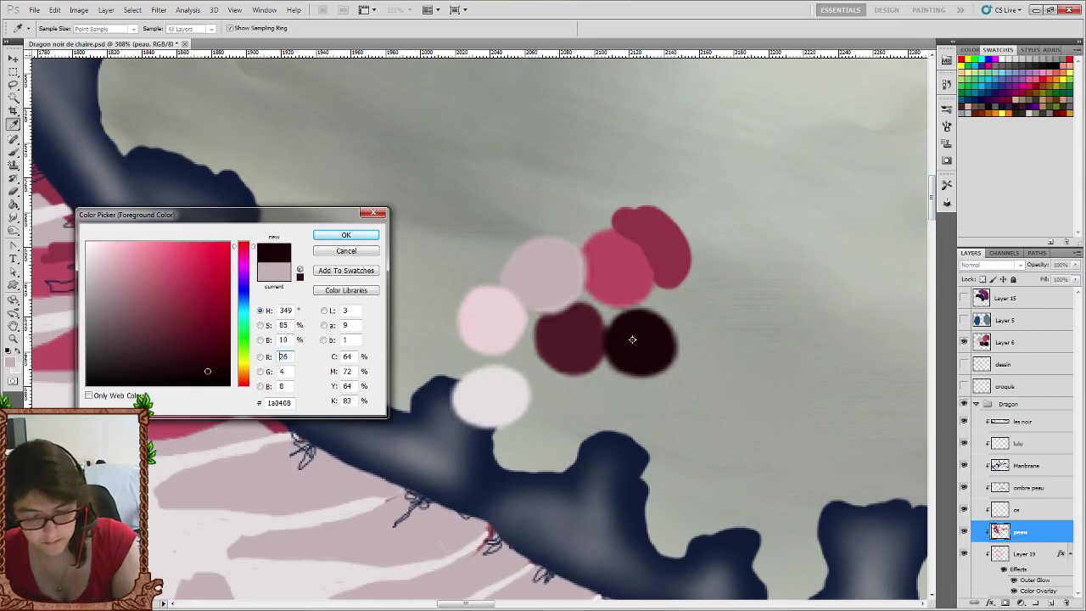
click(346, 236)
scroll(335, 221, down, 2)
scroll(331, 212, down, 3)
scroll(327, 203, down, 3)
scroll(323, 197, down, 2)
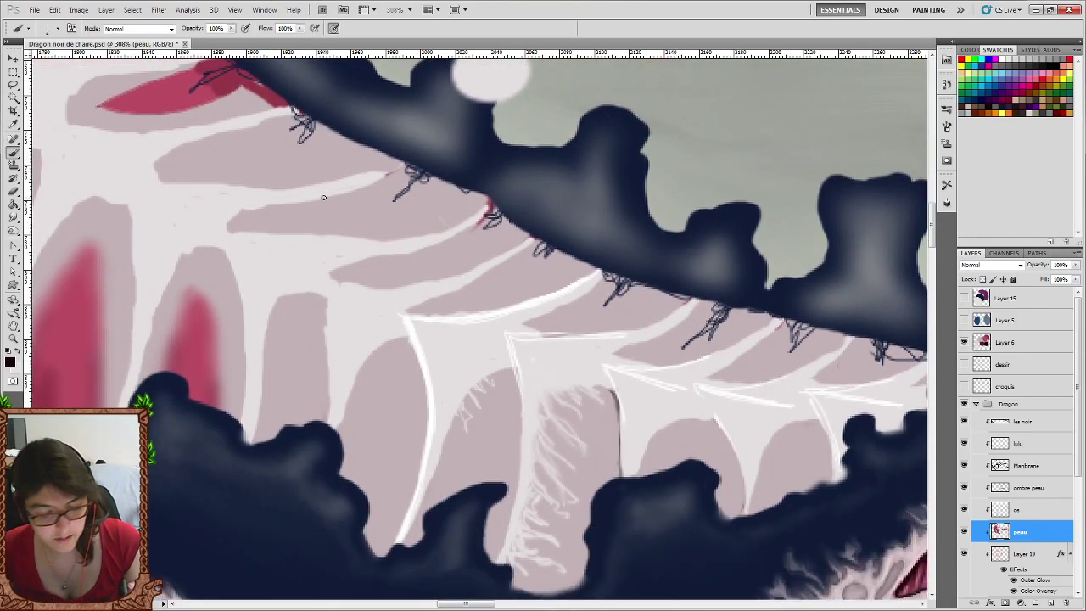
scroll(323, 197, down, 1)
With a 1 px brush, draw fine dark maroon strokes among the pale hatching between the vertebrae.
right_click(556, 399)
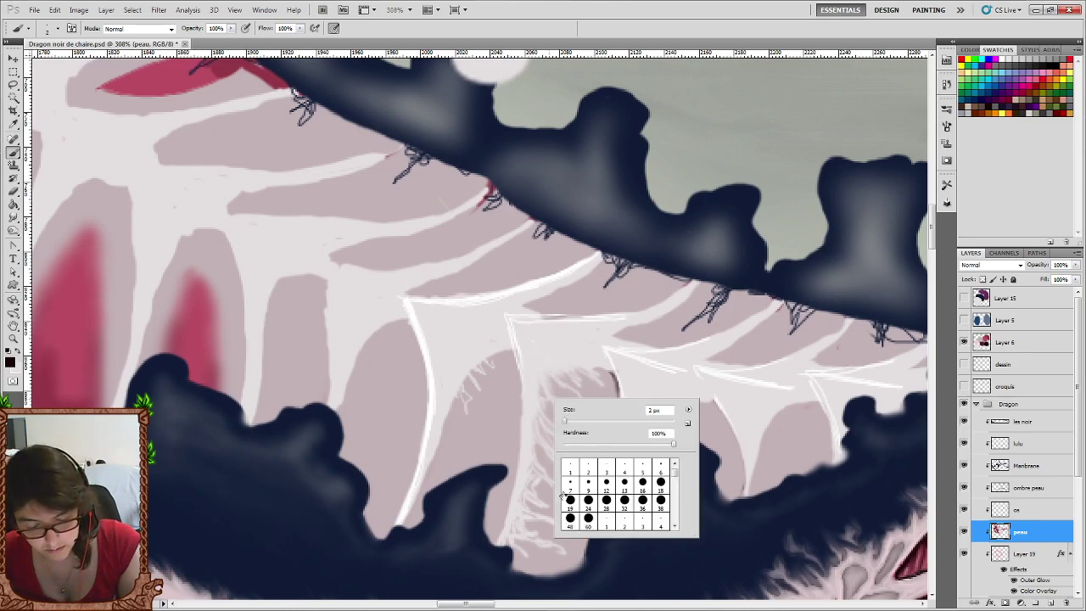
click(569, 469)
click(567, 378)
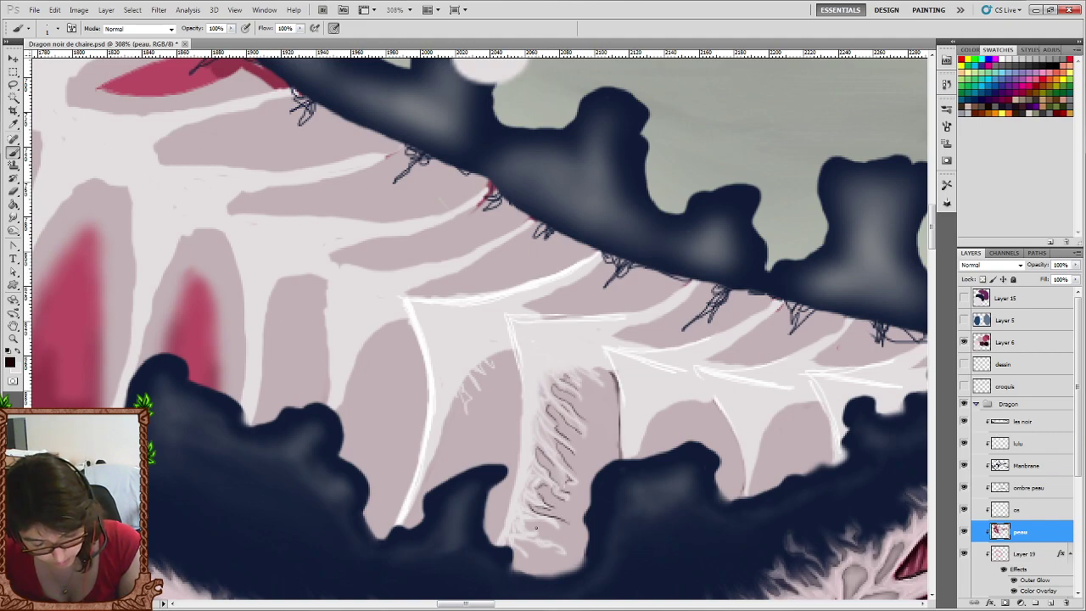
drag(538, 528, 556, 540)
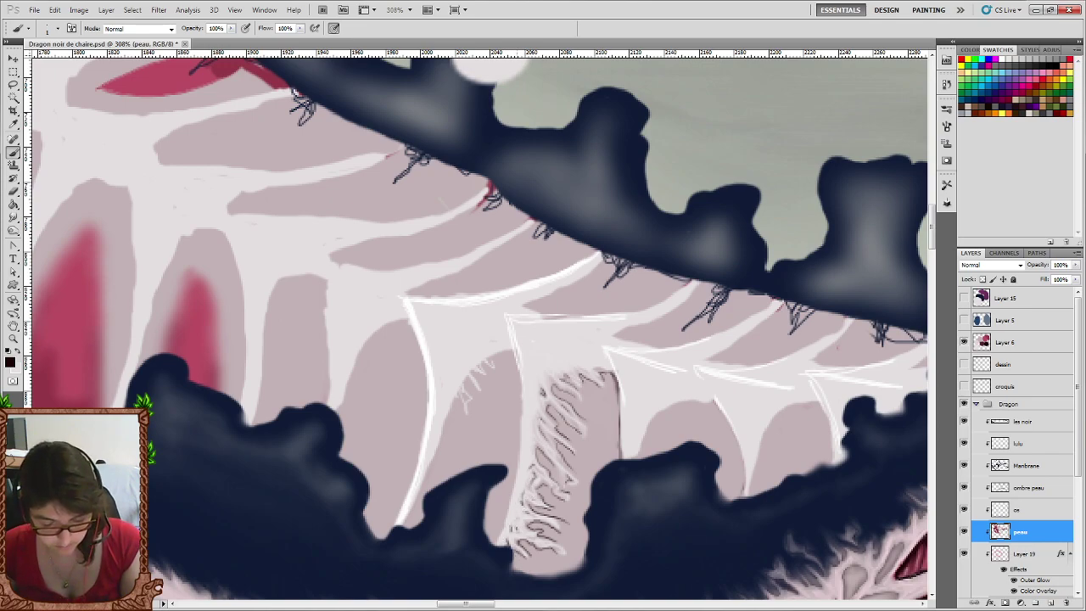
click(13, 218)
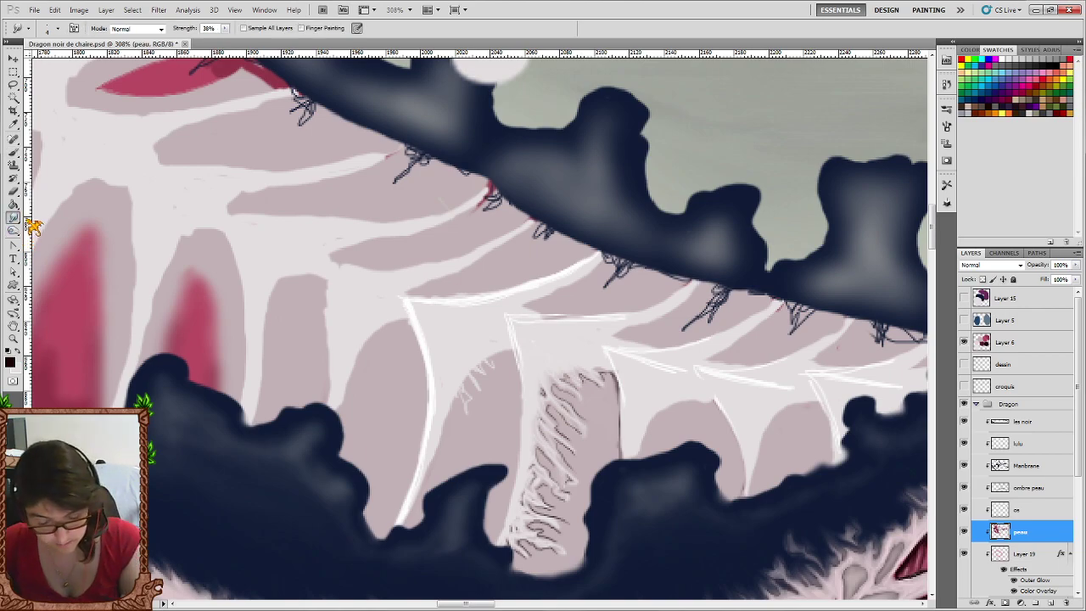
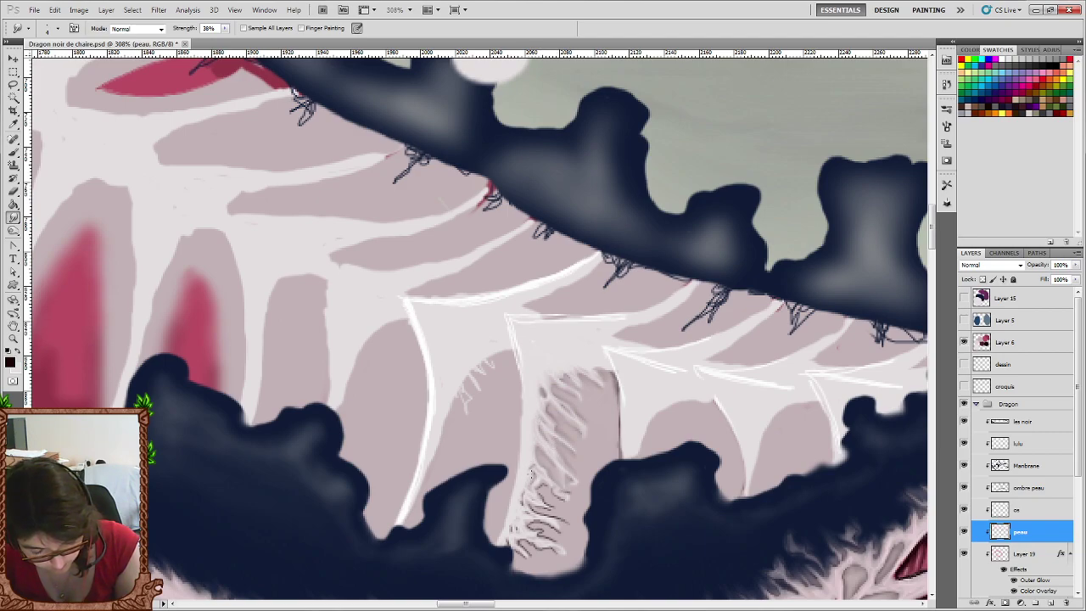
Smudge the white membrane bone lines near the bottom edge at 38% strength.
drag(531, 477, 527, 503)
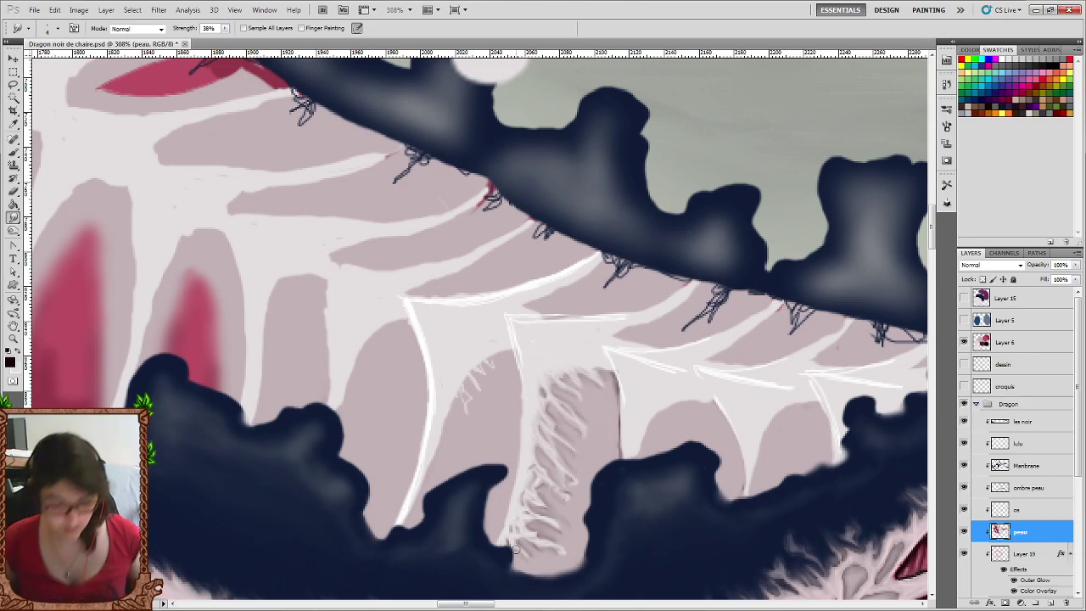
Check the painting zoomed out, then make the pale pinkish-grey #e4dfe0 skin colour the painting colour.
scroll(774, 373, down, 2)
scroll(774, 374, down, 2)
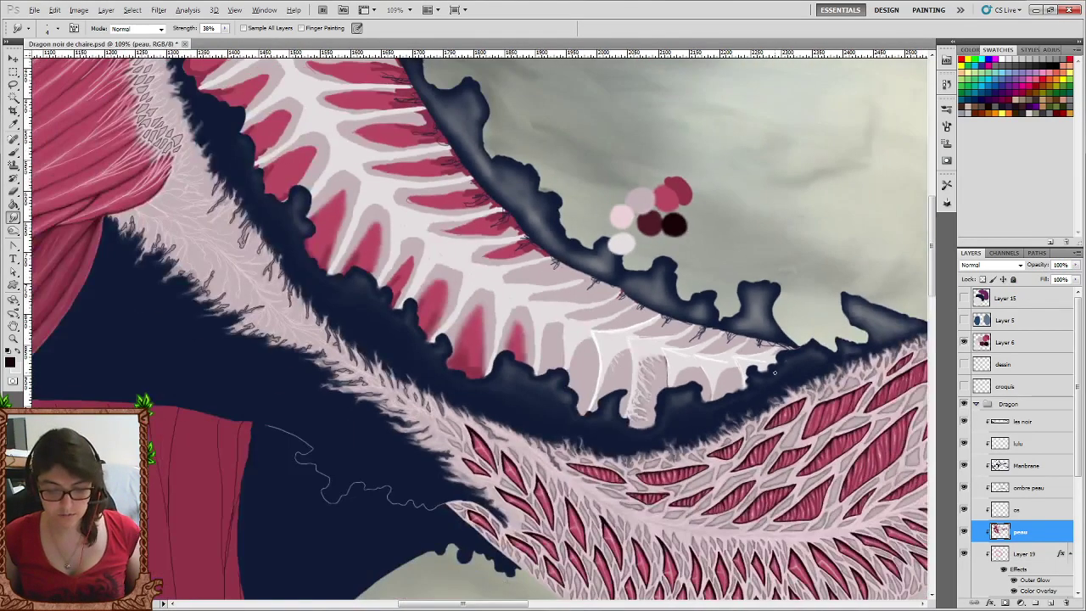
scroll(774, 373, down, 1)
scroll(774, 373, down, 1)
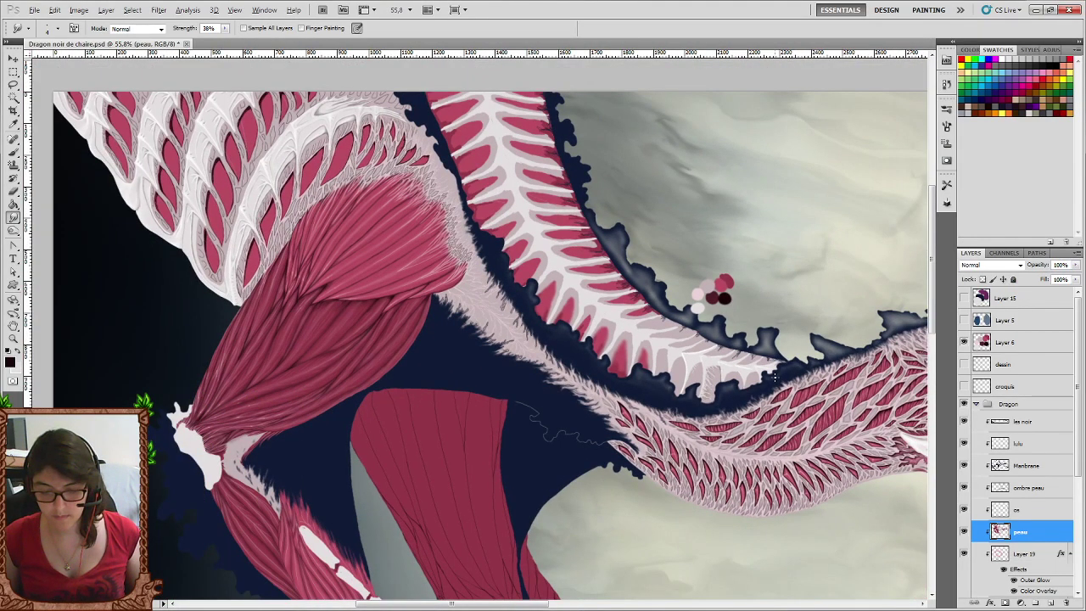
scroll(773, 374, down, 1)
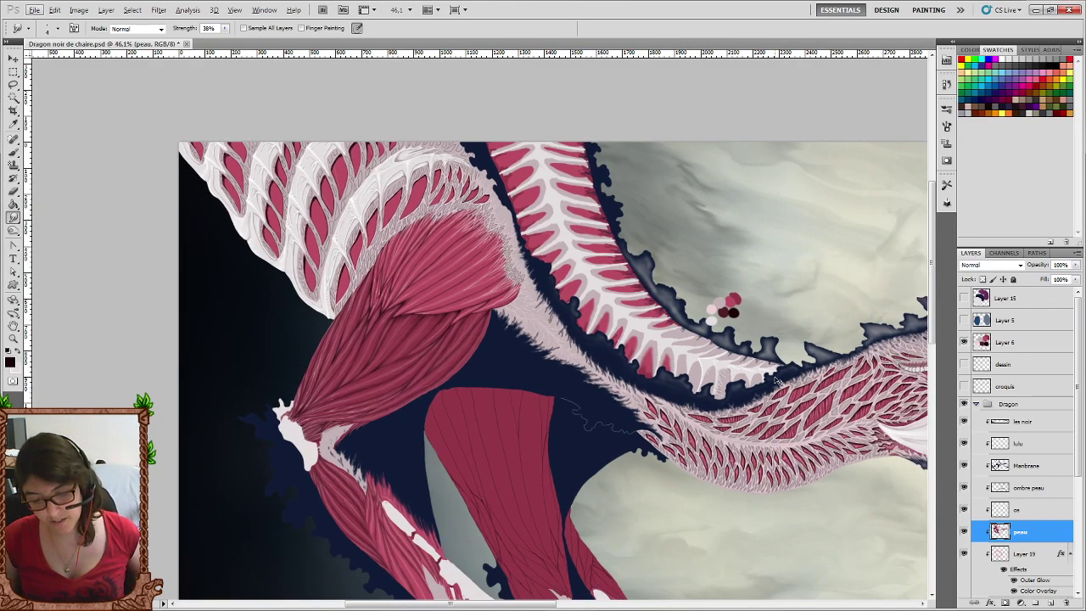
scroll(775, 381, right, 2)
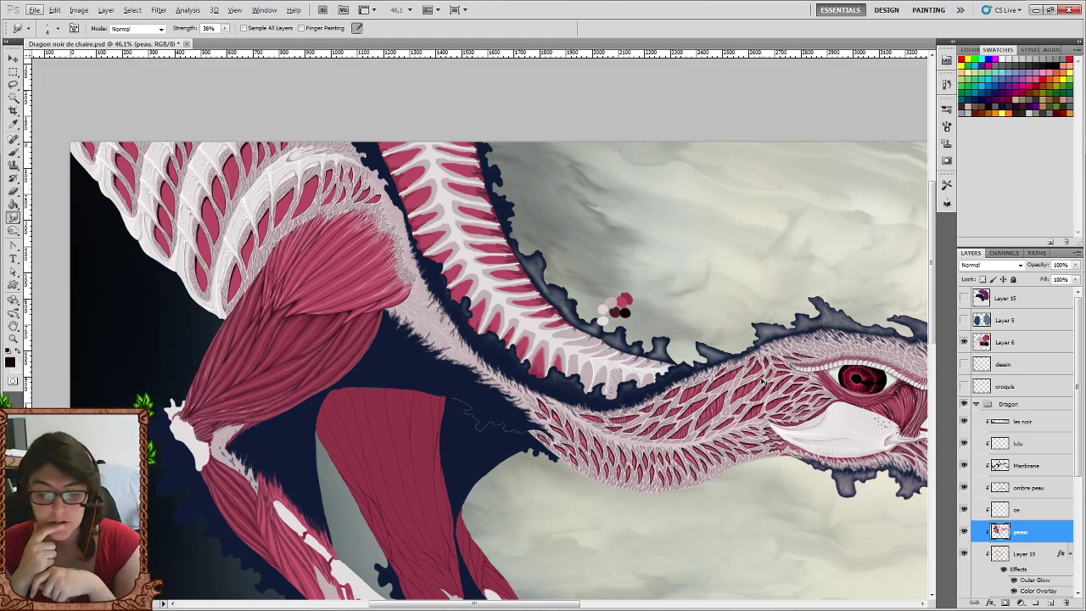
scroll(532, 343, up, 1)
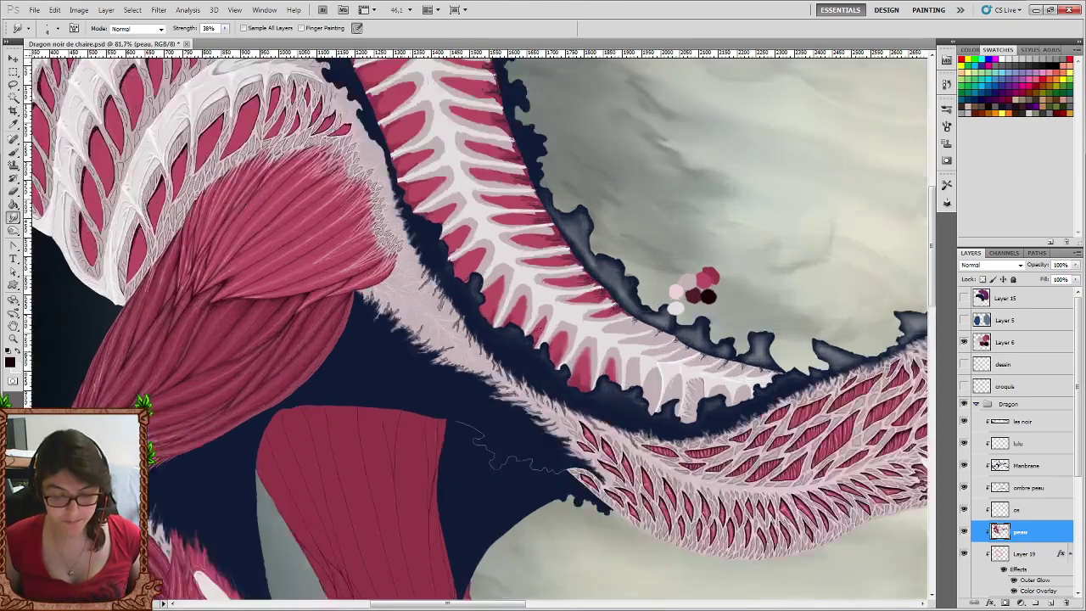
scroll(533, 344, up, 2)
scroll(533, 344, up, 2)
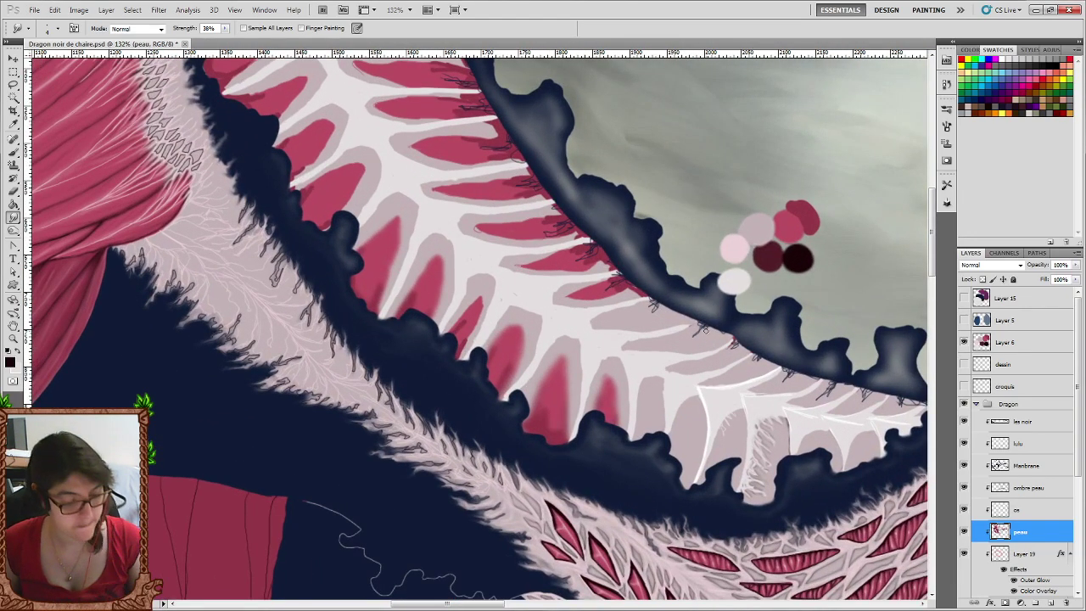
key(x)
click(16, 365)
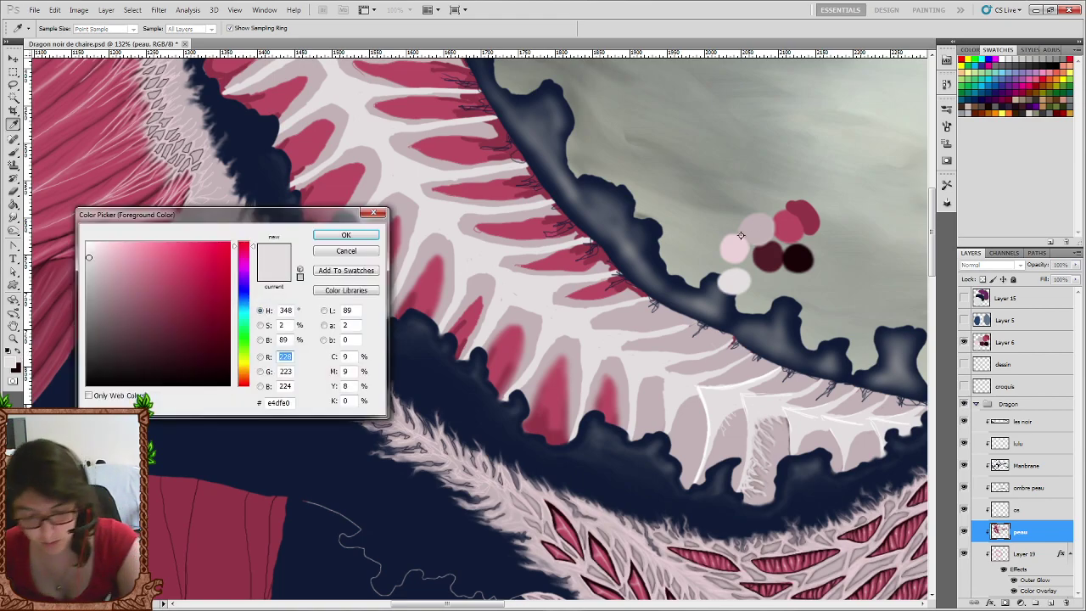
click(329, 246)
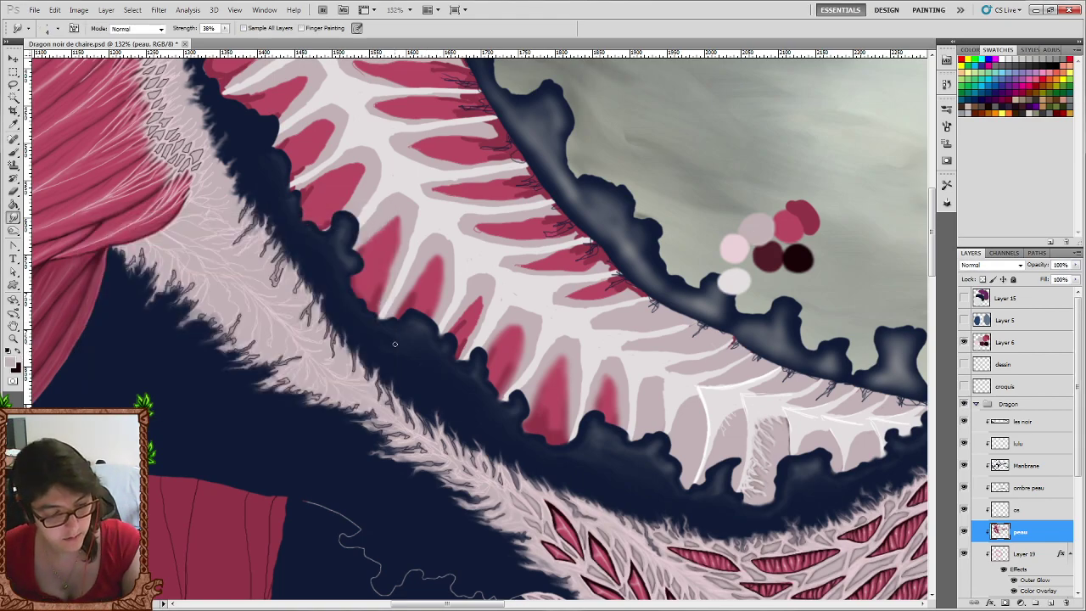
Set up a 6 px round brush at 100% hardness.
key(b)
right_click(551, 370)
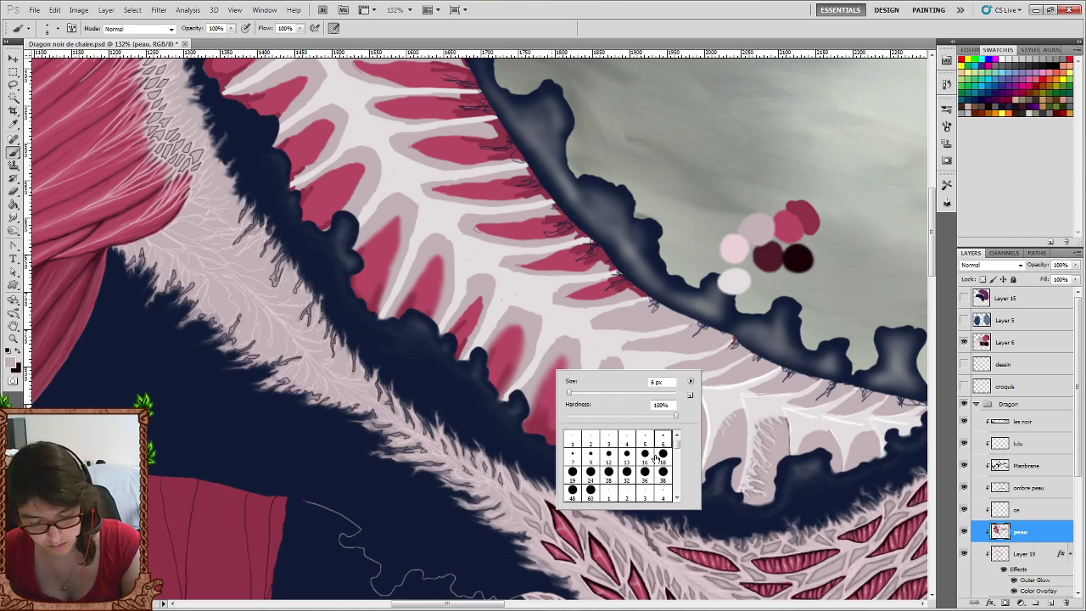
click(556, 361)
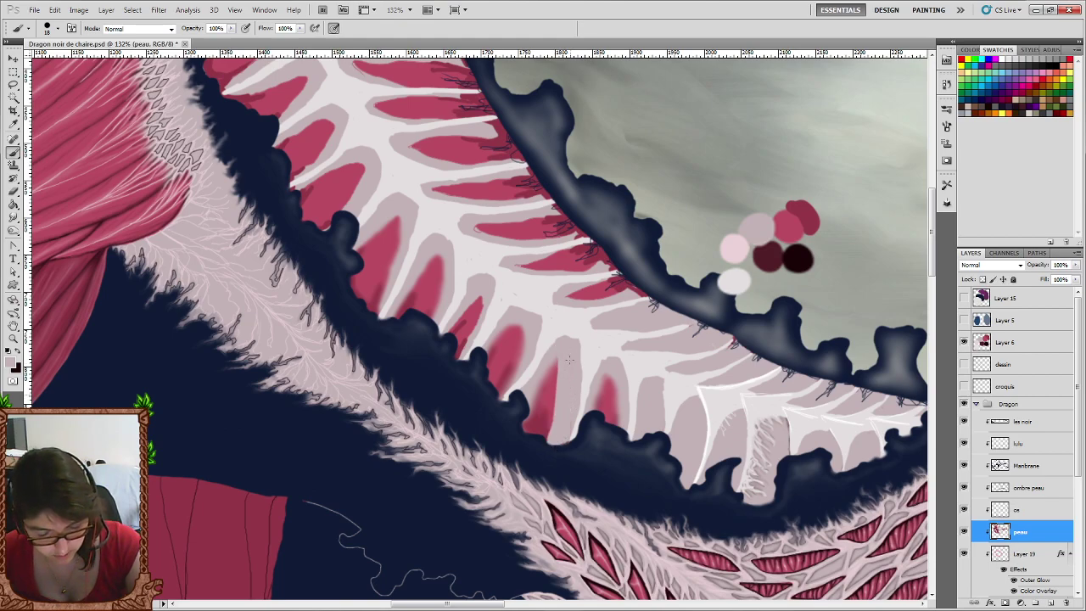
Paint skin colour over the lower pink rib gaps along the left dark edge.
mouse_move(570, 359)
mouse_down()
mouse_move(543, 437)
mouse_move(550, 364)
mouse_move(618, 426)
mouse_up()
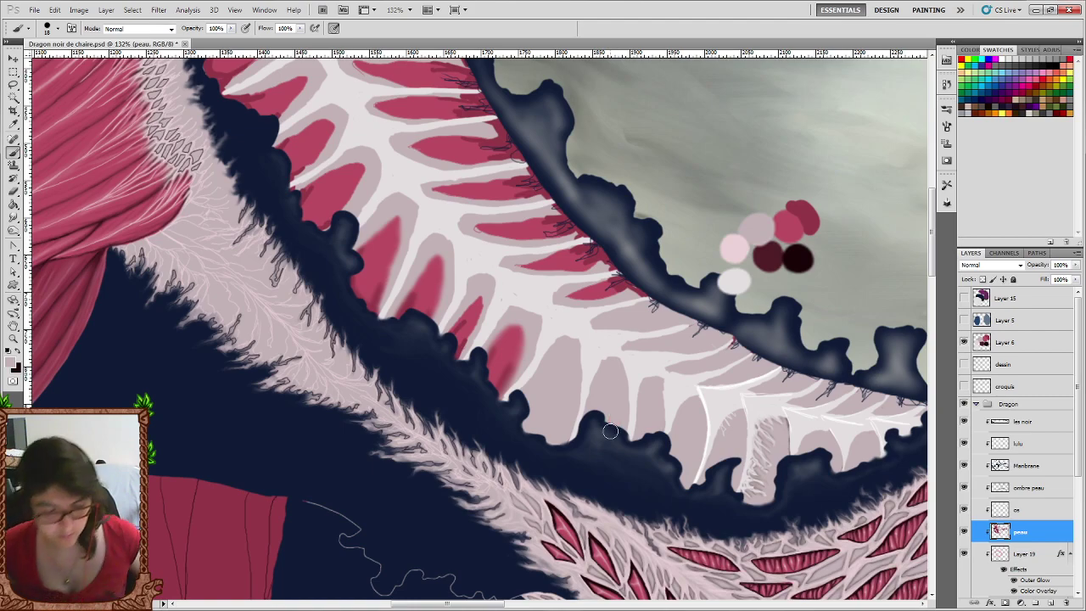
mouse_move(480, 371)
mouse_down()
mouse_move(582, 381)
mouse_move(590, 396)
mouse_up()
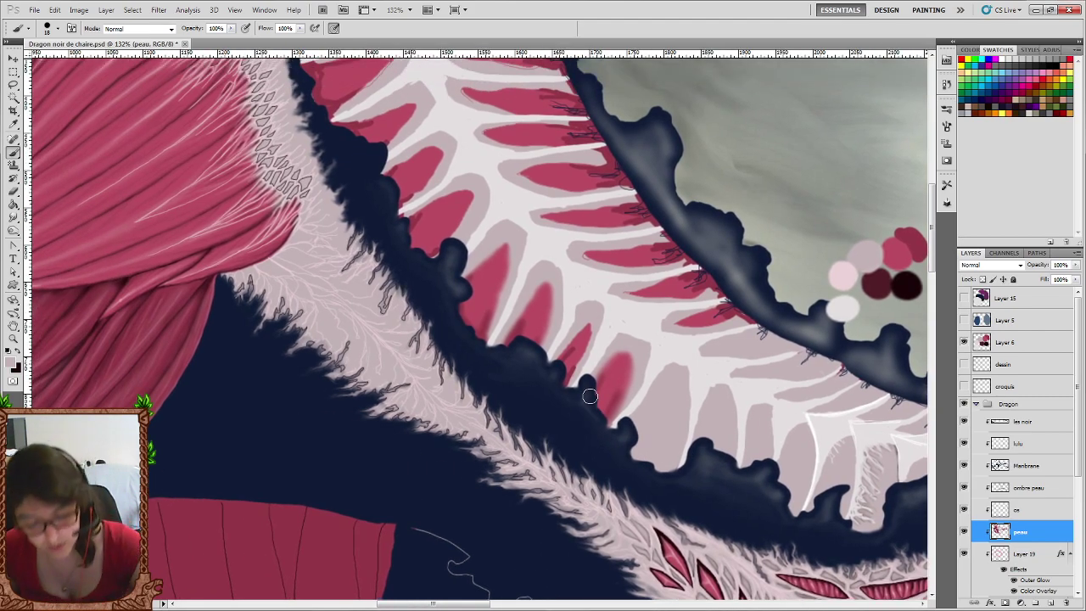
mouse_move(620, 353)
mouse_down()
mouse_move(599, 406)
mouse_move(608, 417)
mouse_up()
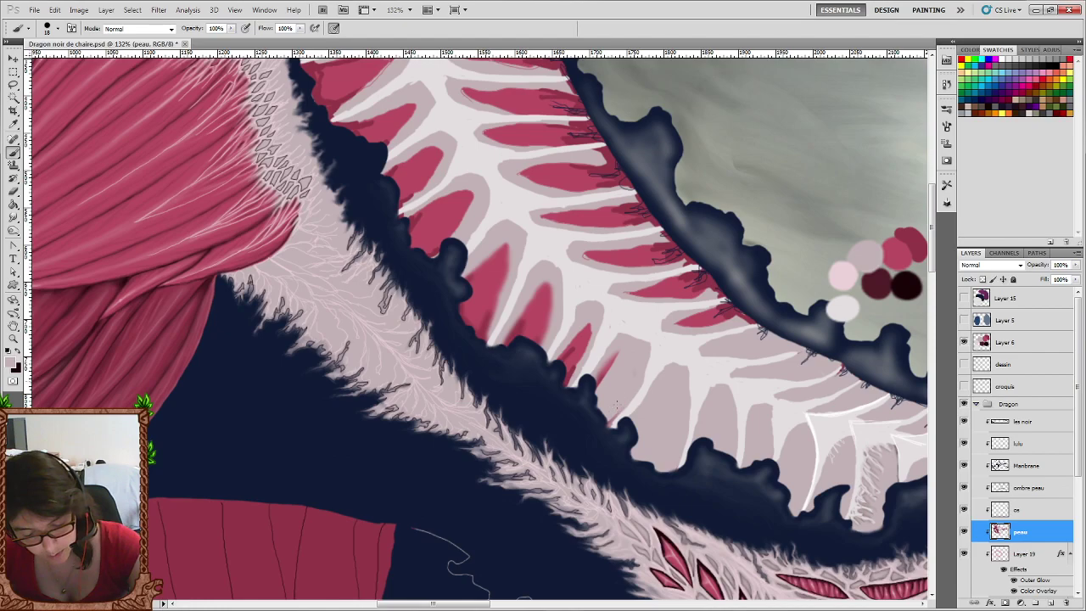
drag(627, 355, 604, 391)
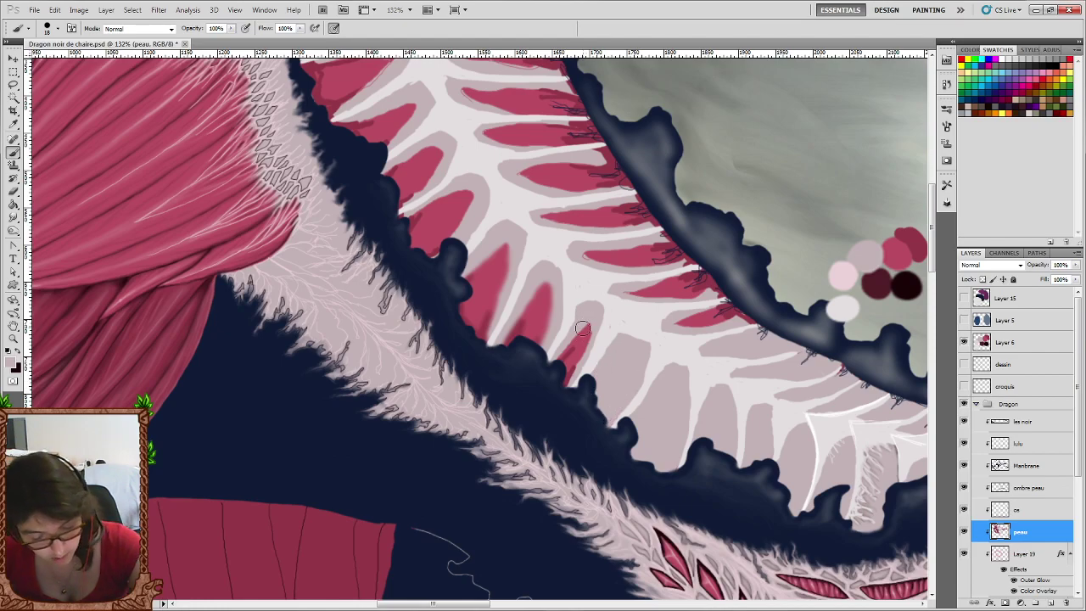
mouse_move(604, 323)
mouse_down()
mouse_move(575, 340)
mouse_move(547, 302)
mouse_move(535, 337)
mouse_up()
mouse_move(543, 284)
mouse_down()
mouse_move(522, 339)
mouse_move(503, 348)
mouse_move(505, 250)
mouse_move(471, 327)
mouse_move(497, 250)
mouse_move(462, 290)
mouse_up()
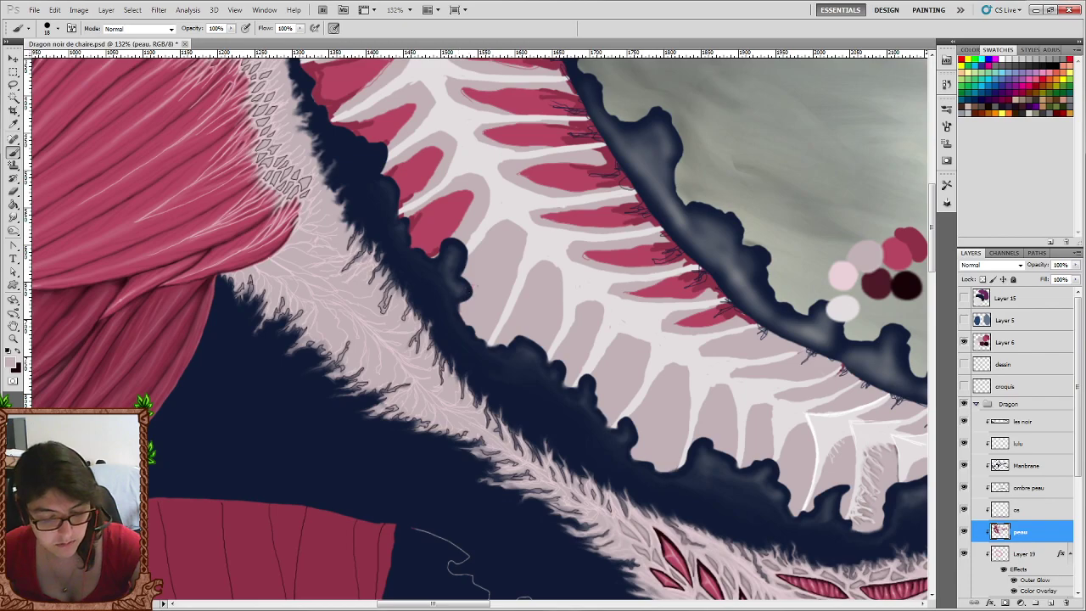
mouse_move(439, 215)
mouse_down()
mouse_move(433, 251)
mouse_move(462, 204)
mouse_move(425, 246)
mouse_move(438, 205)
mouse_move(407, 223)
mouse_up()
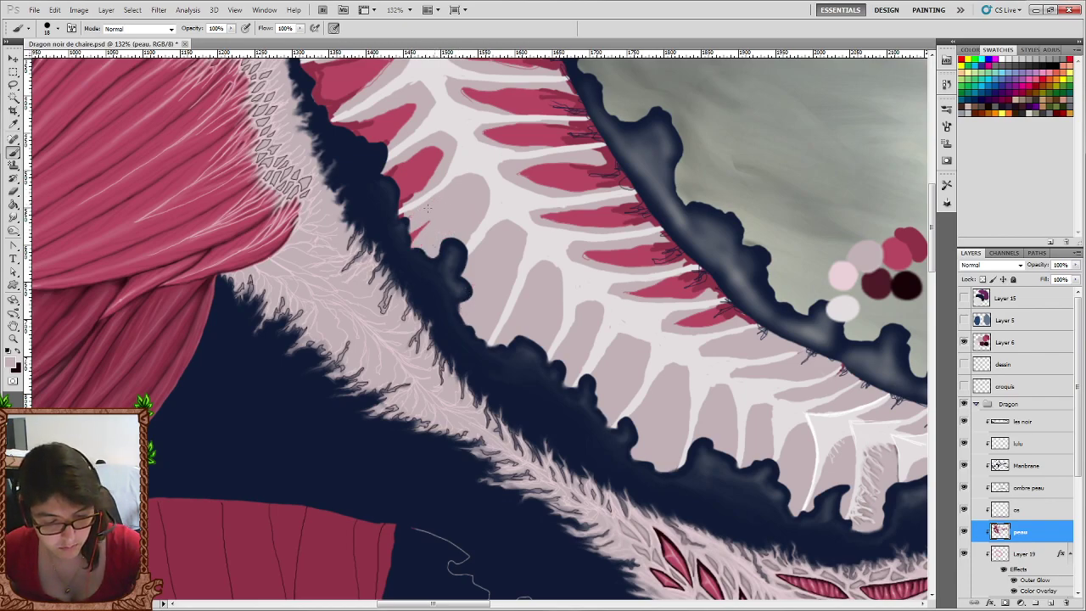
Cover the higher red stripes between the ribs with skin colour, leaving thin slivers.
scroll(416, 237, up, 3)
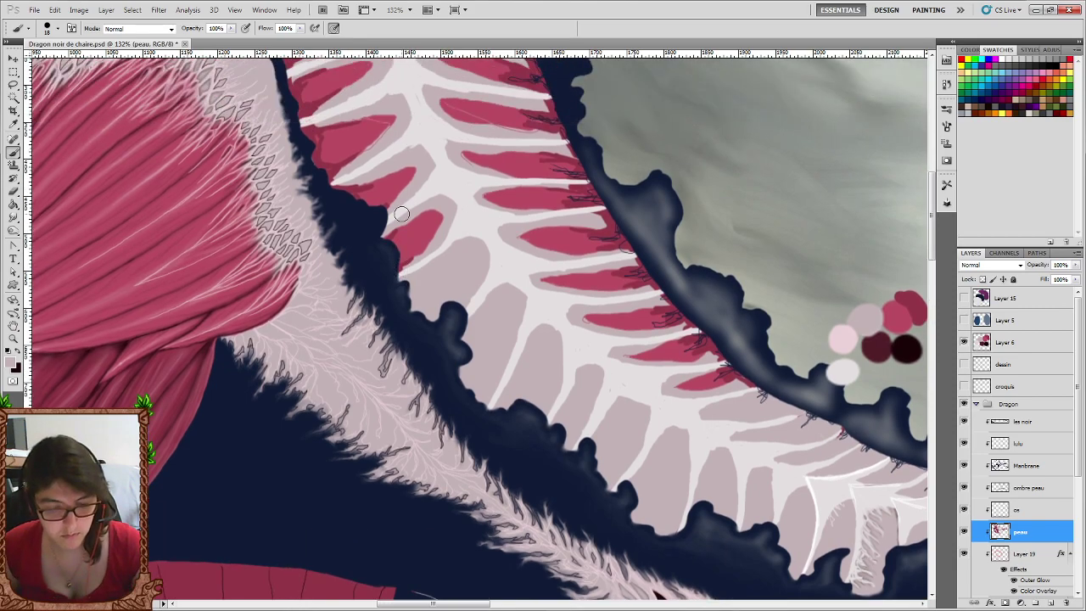
scroll(433, 254, up, 2)
mouse_move(441, 259)
mouse_down()
mouse_move(419, 255)
mouse_move(424, 282)
mouse_up()
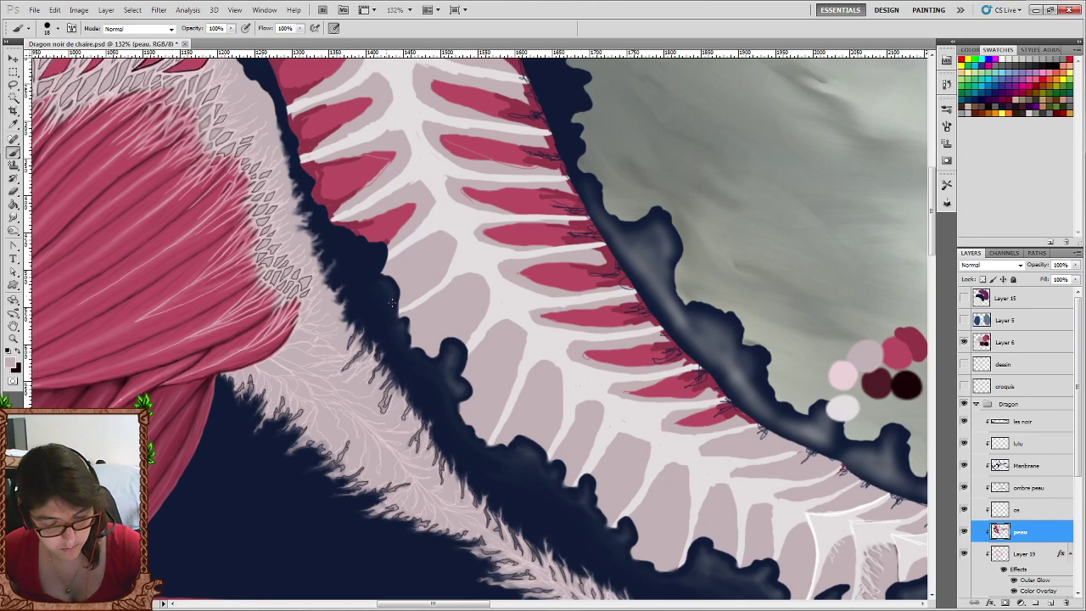
scroll(382, 266, up, 3)
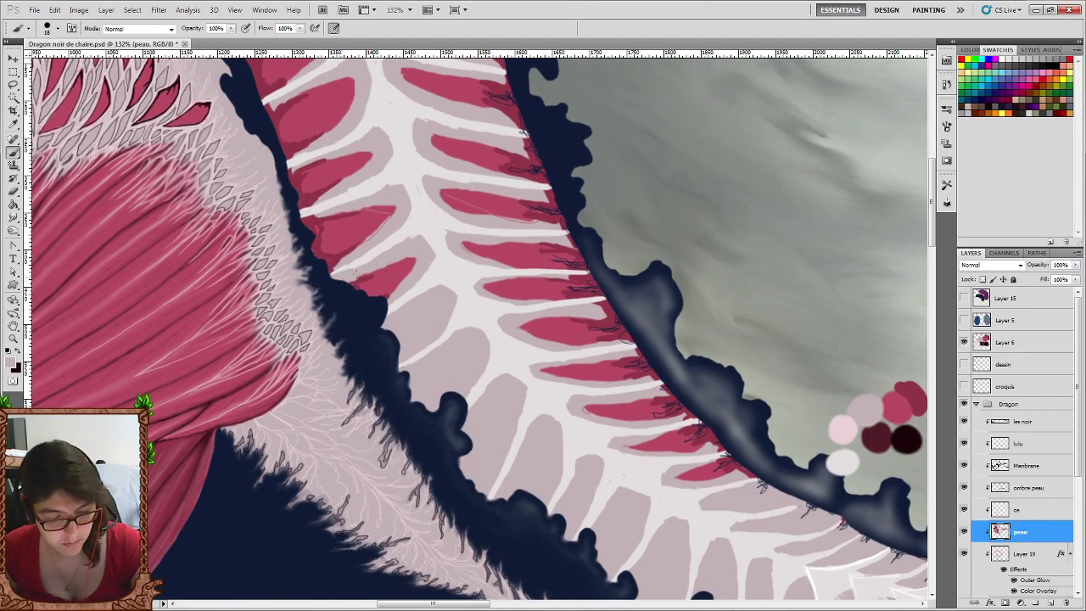
drag(356, 273, 348, 293)
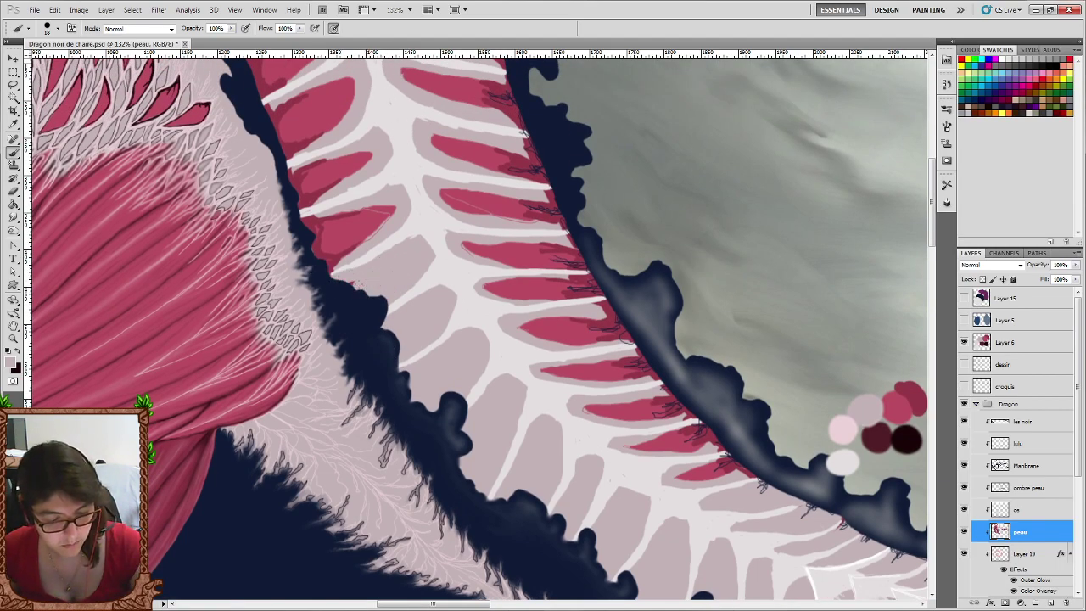
mouse_move(331, 265)
mouse_down()
mouse_move(388, 212)
mouse_move(325, 240)
mouse_move(349, 214)
mouse_up()
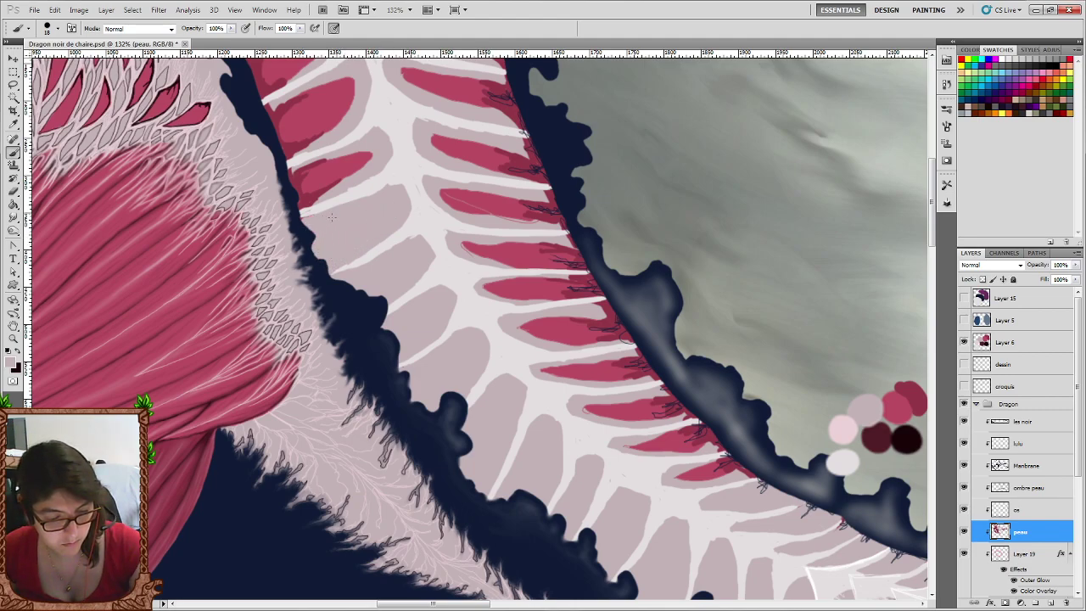
scroll(305, 223, up, 2)
scroll(306, 223, up, 1)
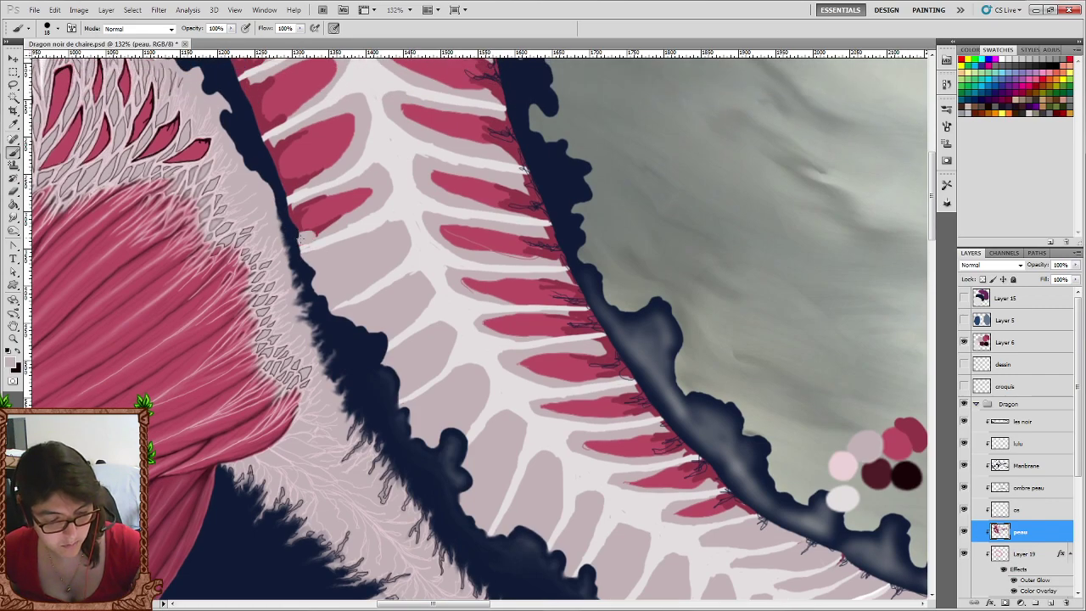
mouse_move(335, 220)
mouse_down()
mouse_move(364, 197)
mouse_move(356, 191)
mouse_up()
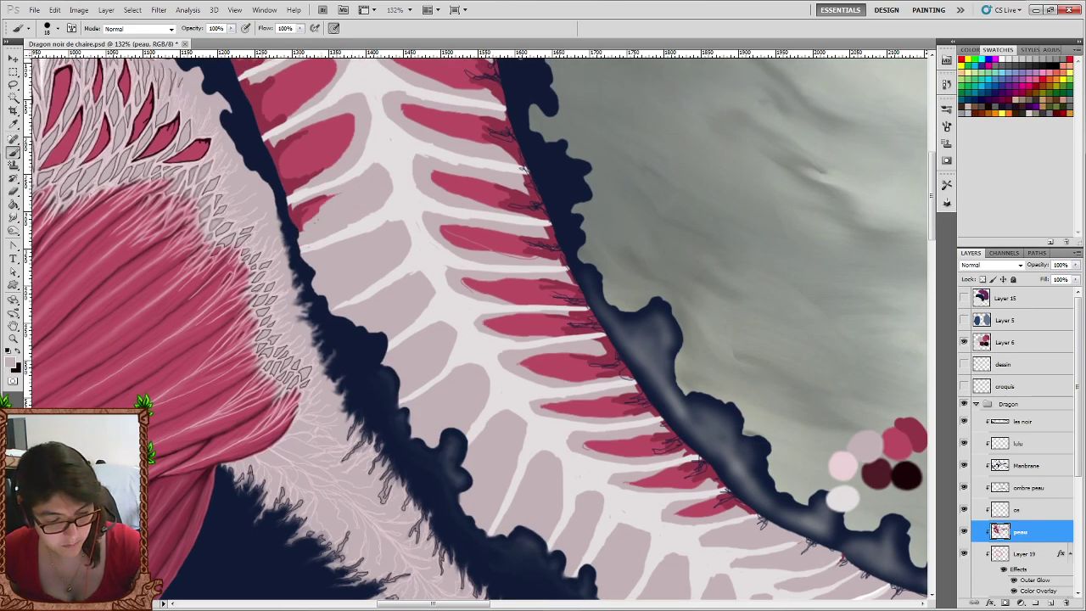
mouse_move(297, 229)
mouse_down()
mouse_move(328, 197)
mouse_move(291, 212)
mouse_up()
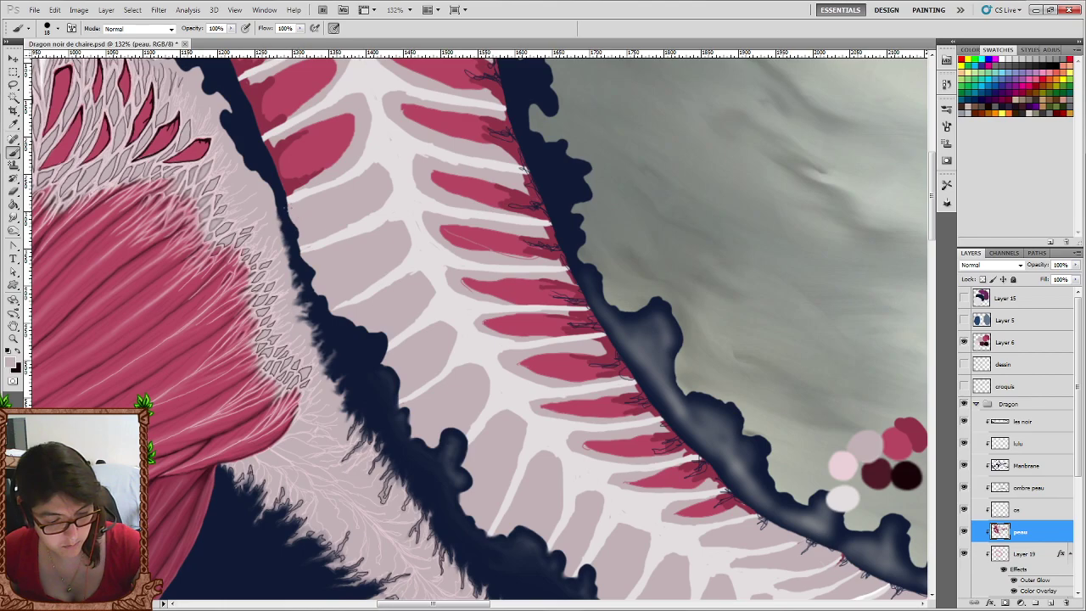
scroll(289, 208, up, 4)
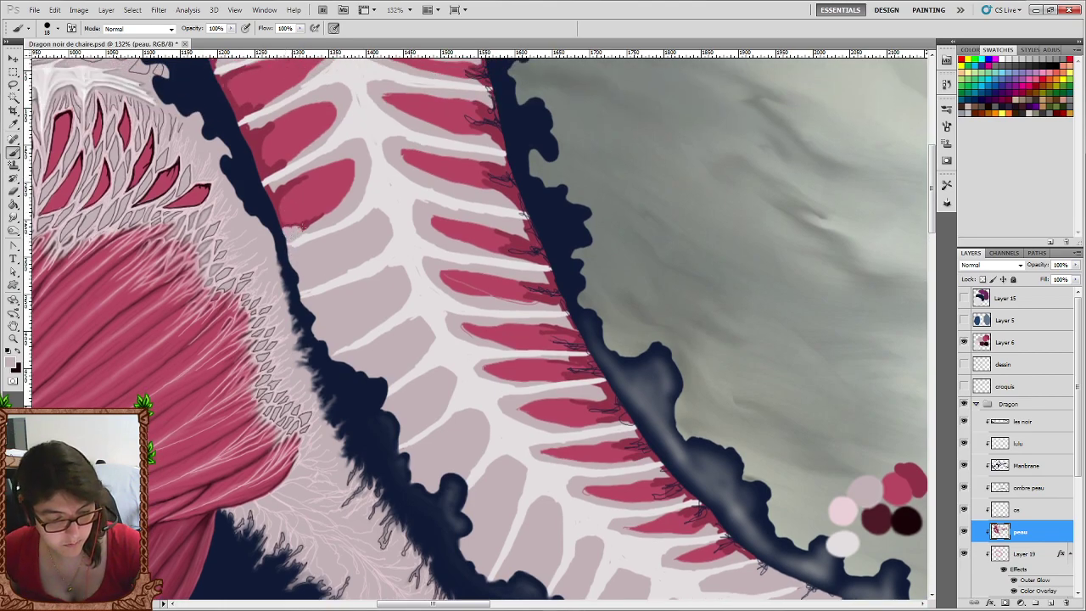
mouse_move(291, 230)
mouse_down()
mouse_move(348, 192)
mouse_move(352, 159)
mouse_move(321, 212)
mouse_up()
mouse_move(339, 166)
mouse_down()
mouse_move(313, 219)
mouse_move(344, 163)
mouse_move(272, 191)
mouse_move(293, 210)
mouse_move(302, 198)
mouse_up()
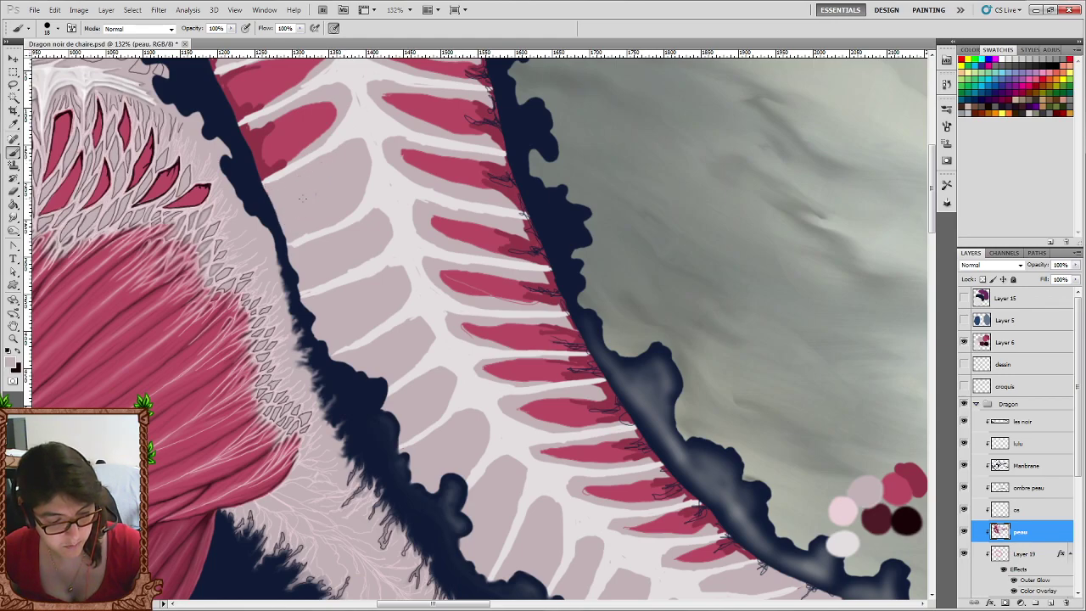
Cover the upper-left edge of the red patch and nearby red specks with skin colour.
scroll(288, 187, up, 2)
scroll(263, 221, up, 1)
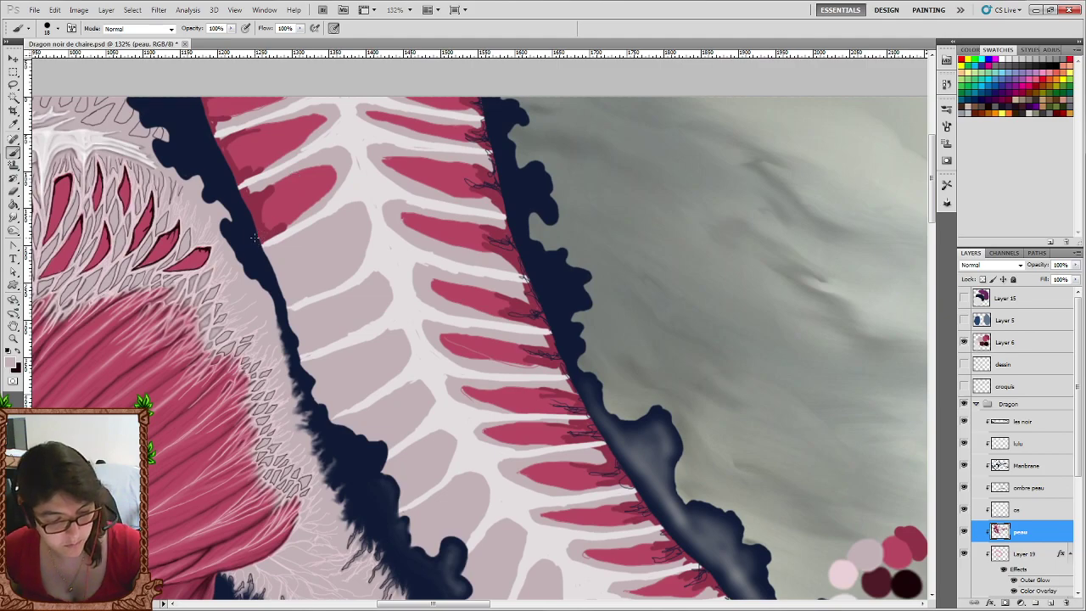
mouse_move(280, 222)
mouse_down()
mouse_move(258, 240)
mouse_move(306, 208)
mouse_move(333, 170)
mouse_move(305, 204)
mouse_move(265, 205)
mouse_move(255, 193)
mouse_up()
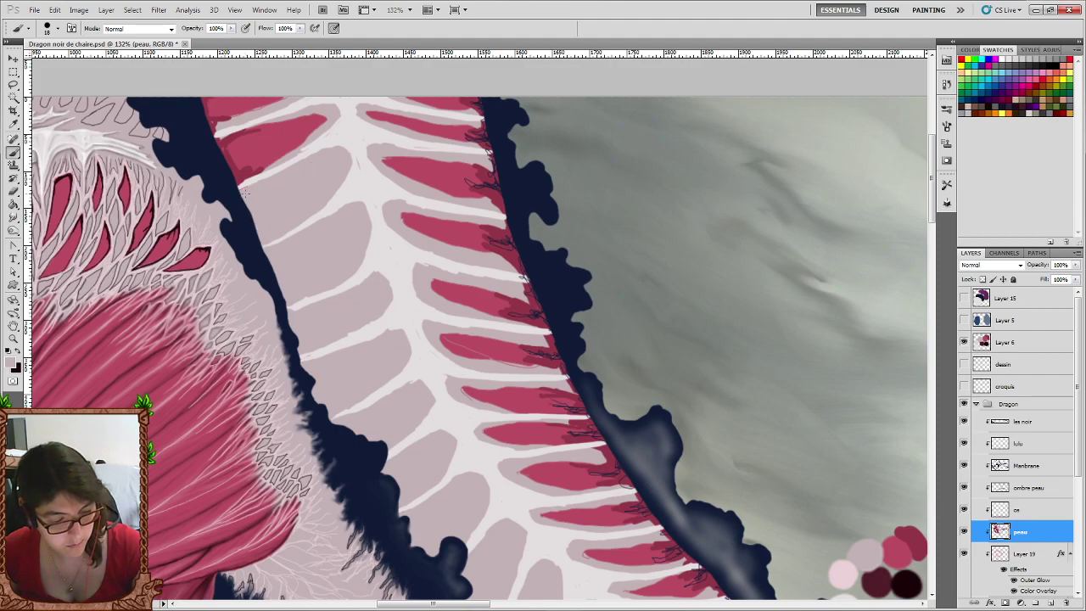
scroll(223, 117, up, 1)
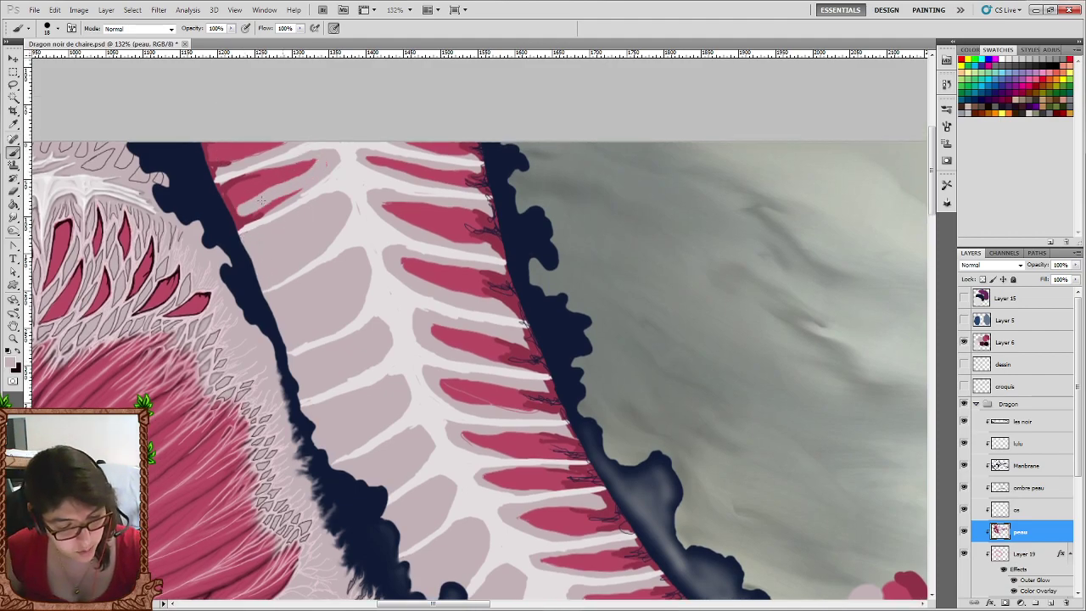
mouse_move(292, 204)
mouse_down()
mouse_move(253, 210)
mouse_move(313, 163)
mouse_move(244, 184)
mouse_move(214, 169)
mouse_move(234, 154)
mouse_move(208, 151)
mouse_move(205, 136)
mouse_up()
Paint pale skin over the top red rib gap and the edge of the next gap.
mouse_move(367, 158)
mouse_down()
mouse_move(465, 181)
mouse_move(484, 173)
mouse_up()
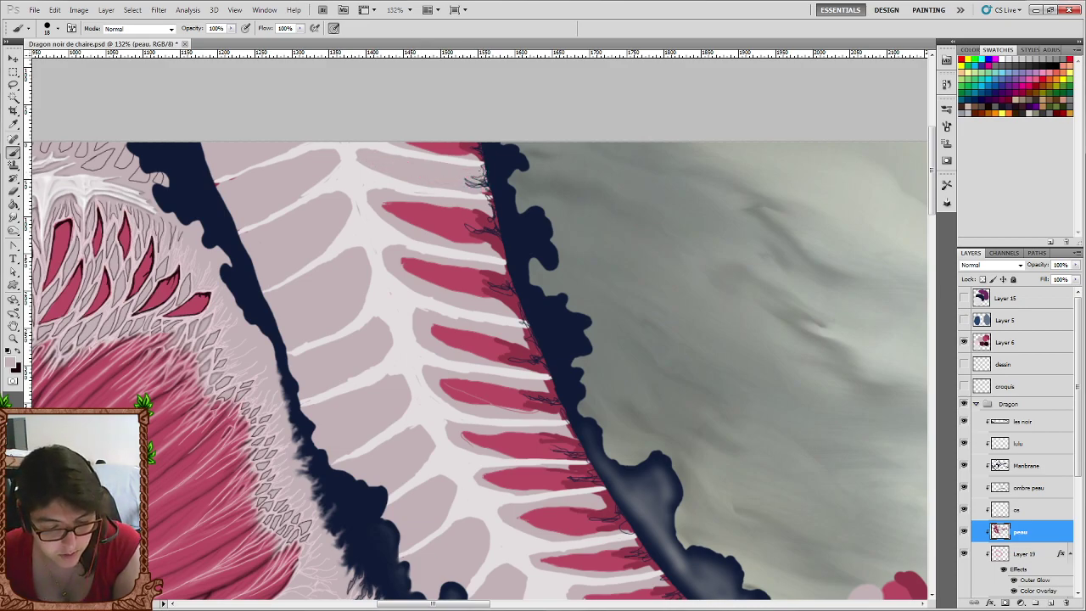
drag(413, 145, 476, 147)
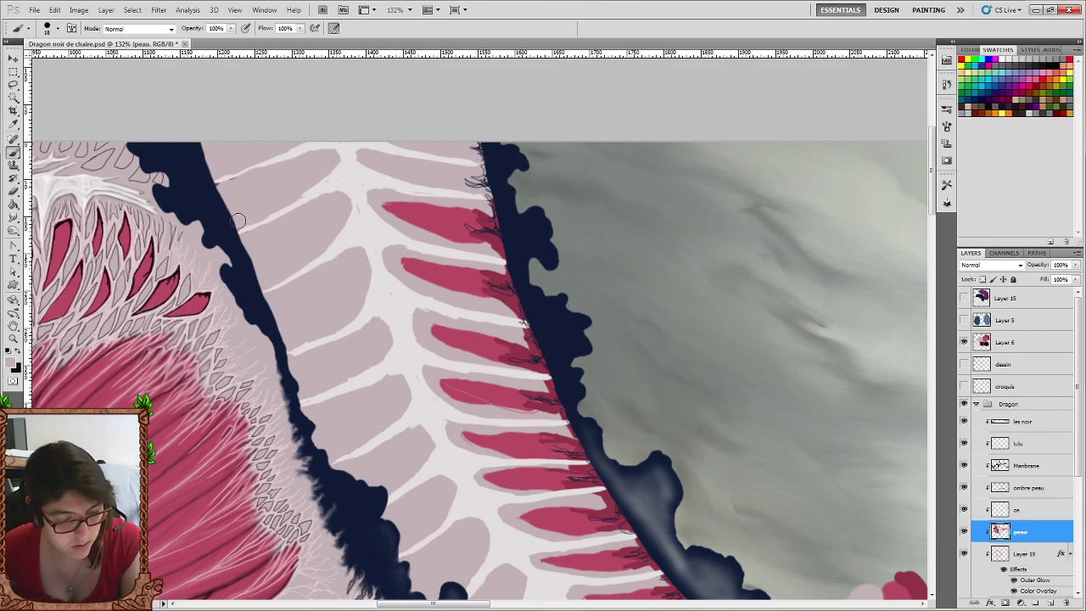
drag(484, 229, 492, 214)
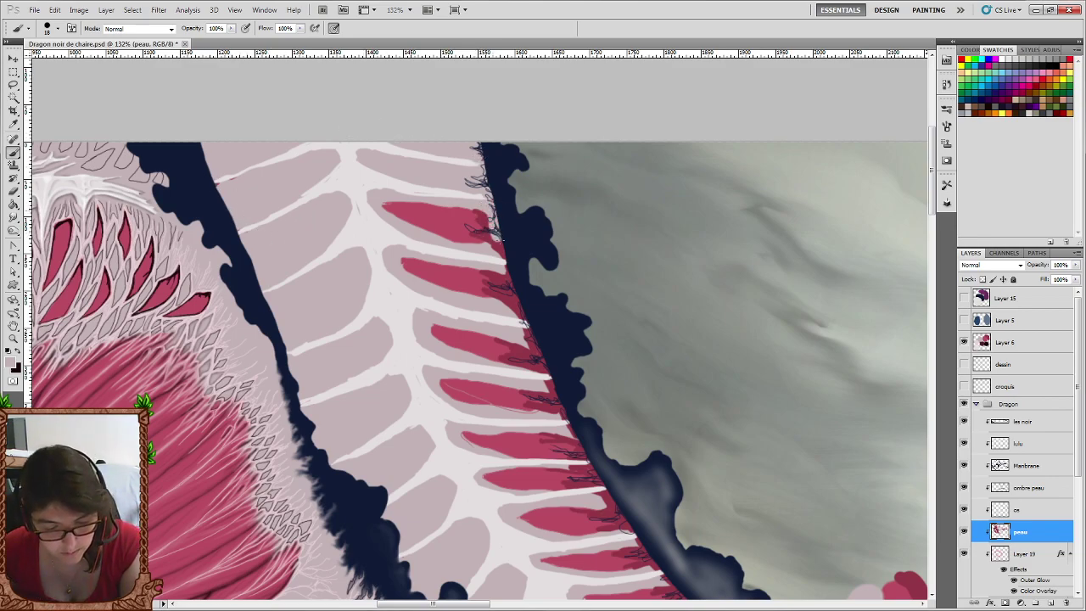
mouse_move(496, 252)
mouse_down()
mouse_move(421, 206)
mouse_move(392, 208)
mouse_up()
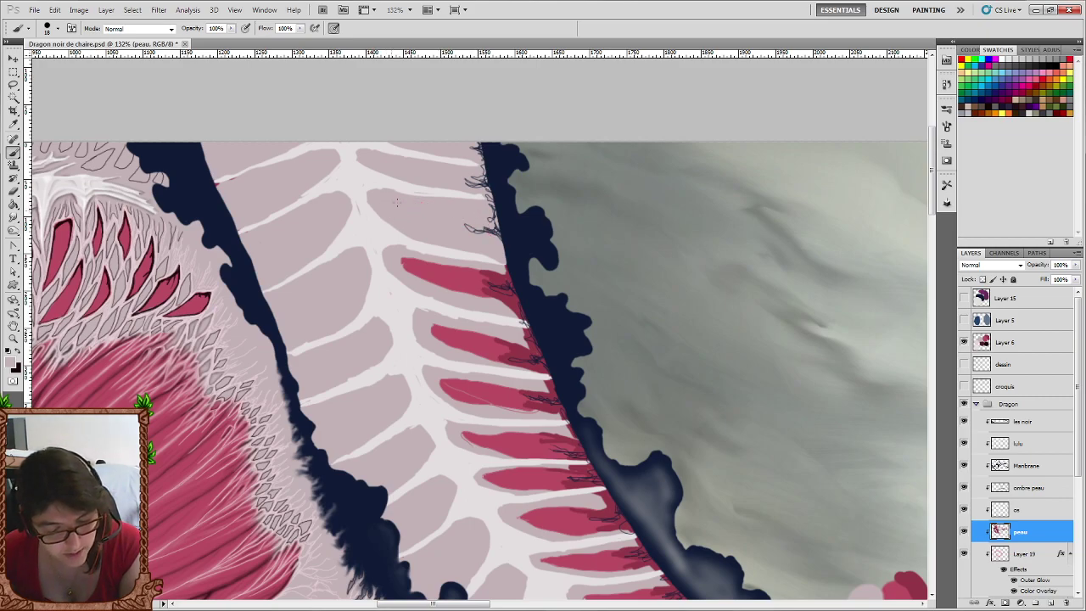
mouse_move(404, 262)
mouse_down()
mouse_move(491, 277)
mouse_move(523, 314)
mouse_up()
mouse_move(448, 290)
mouse_down()
mouse_move(411, 270)
mouse_move(477, 285)
mouse_up()
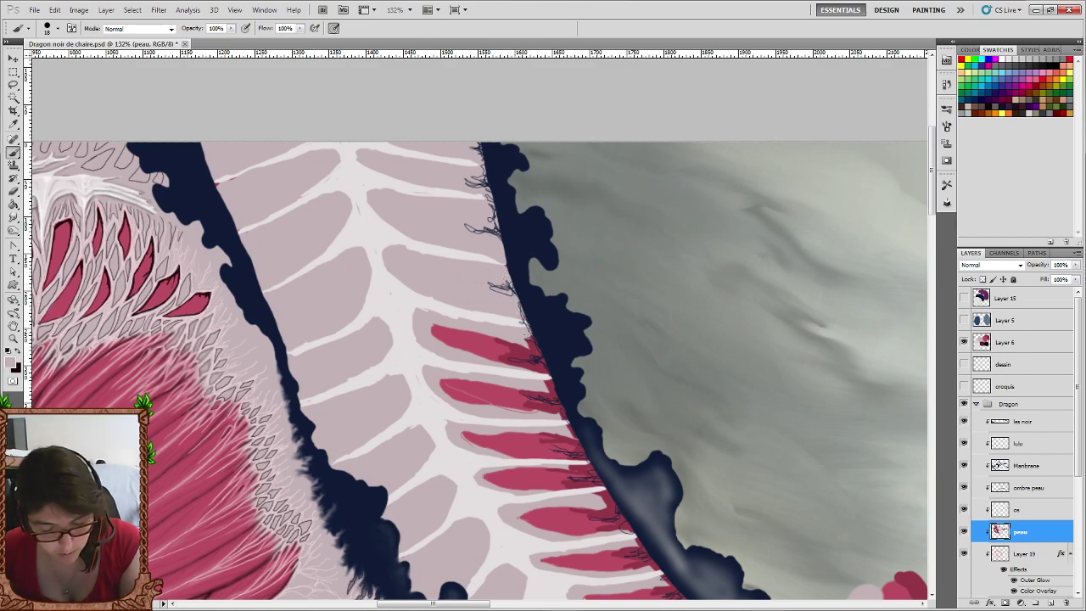
mouse_move(536, 338)
mouse_down()
mouse_move(544, 370)
mouse_move(468, 338)
mouse_up()
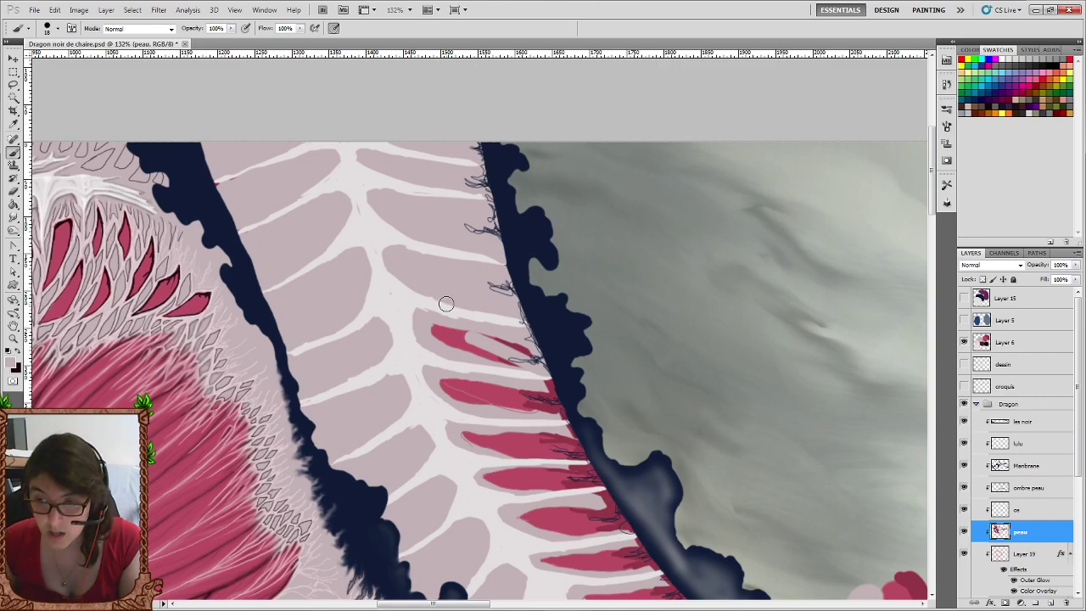
Thin the red rib gap beside the right dark edge from its upper edge.
scroll(447, 304, down, 2)
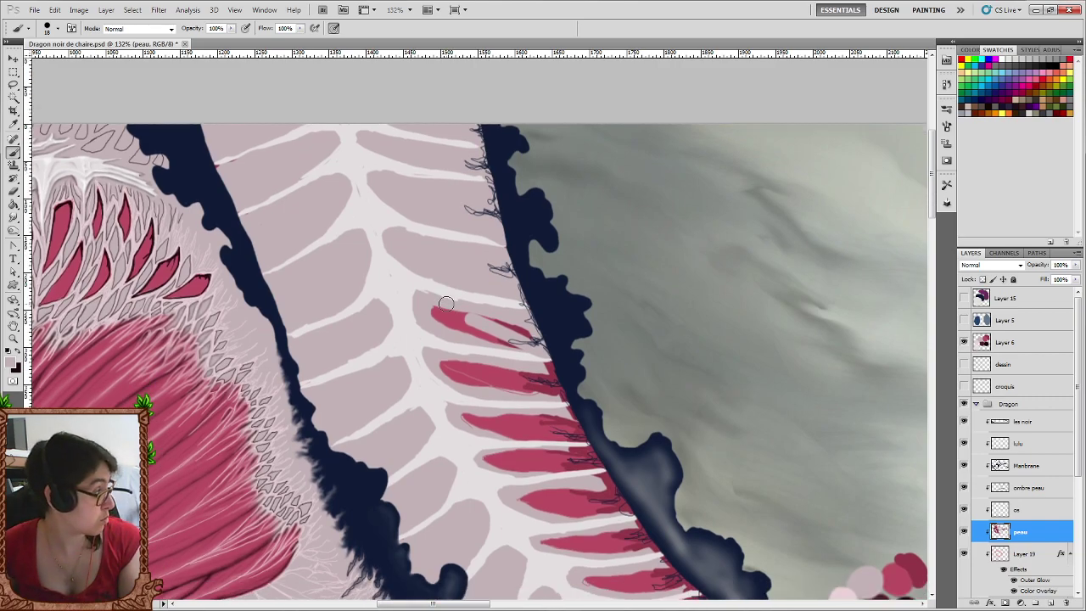
mouse_move(431, 309)
mouse_down()
mouse_move(531, 338)
mouse_move(433, 316)
mouse_move(497, 341)
mouse_move(513, 335)
mouse_move(441, 316)
mouse_move(522, 329)
mouse_move(443, 329)
mouse_move(564, 350)
mouse_up()
scroll(514, 335, down, 3)
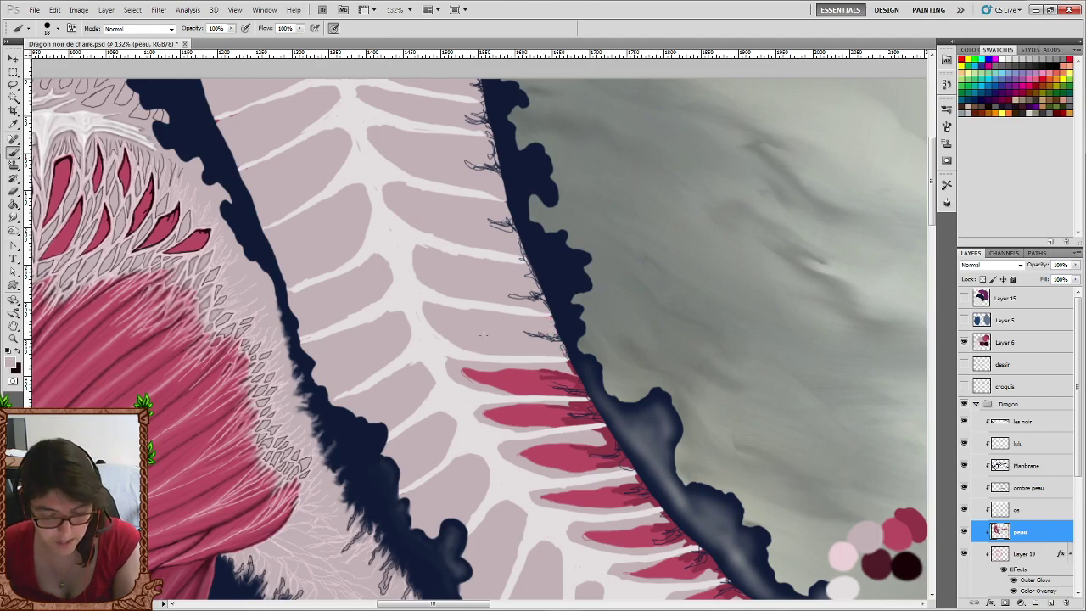
scroll(482, 335, down, 3)
mouse_move(477, 323)
mouse_down()
mouse_move(462, 333)
mouse_move(568, 322)
mouse_move(497, 334)
mouse_move(547, 344)
mouse_up()
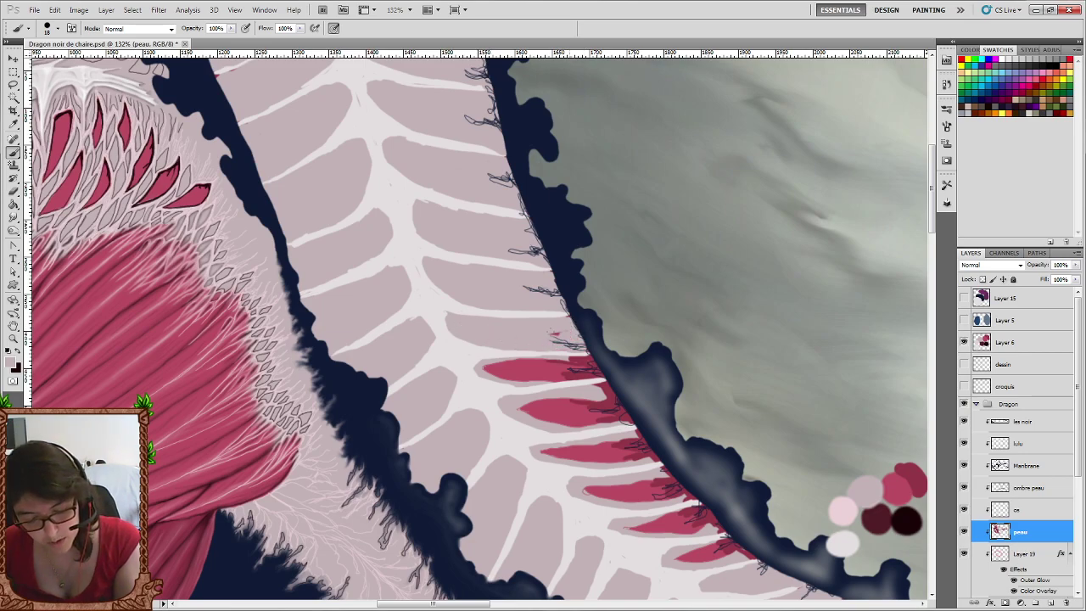
scroll(515, 320, down, 2)
drag(482, 326, 550, 320)
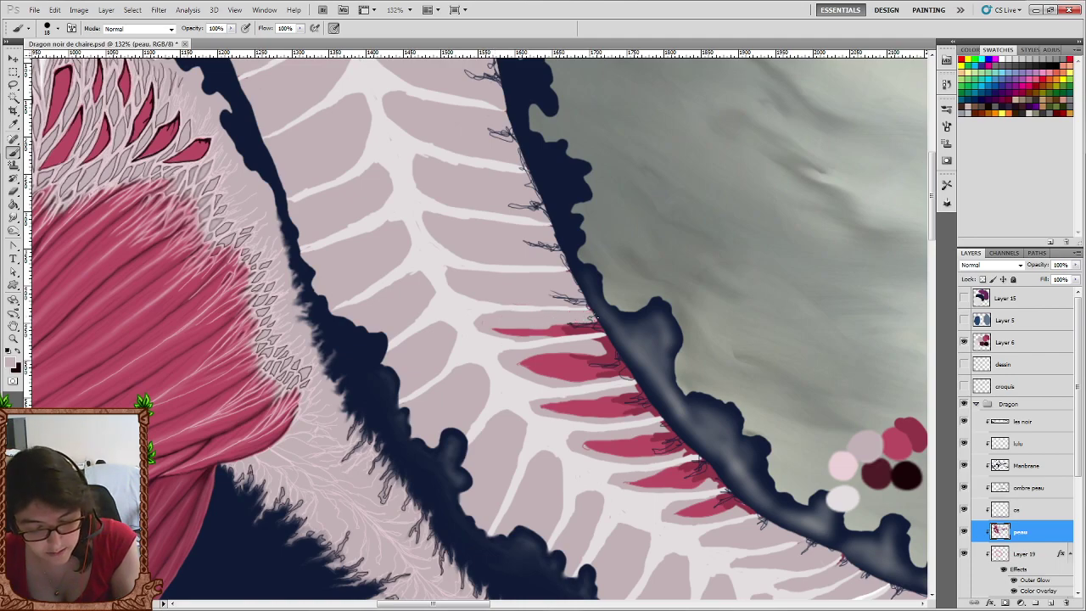
Cover the remaining red strips and the last streak near the outline, then zoom out to check.
drag(598, 326, 500, 325)
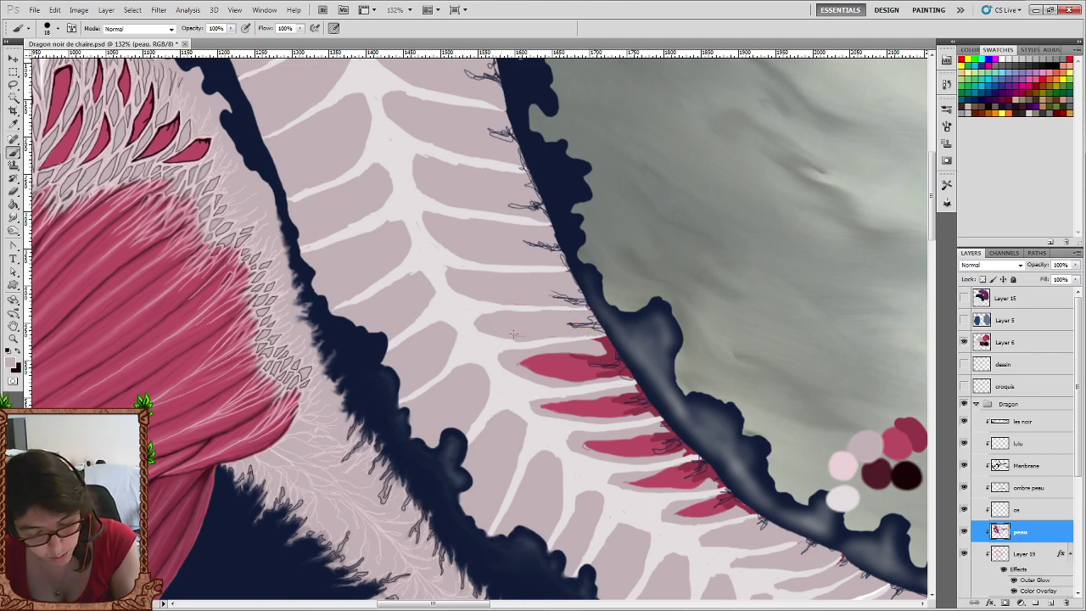
mouse_move(517, 365)
mouse_down()
mouse_move(579, 374)
mouse_move(586, 354)
mouse_move(565, 378)
mouse_move(623, 370)
mouse_up()
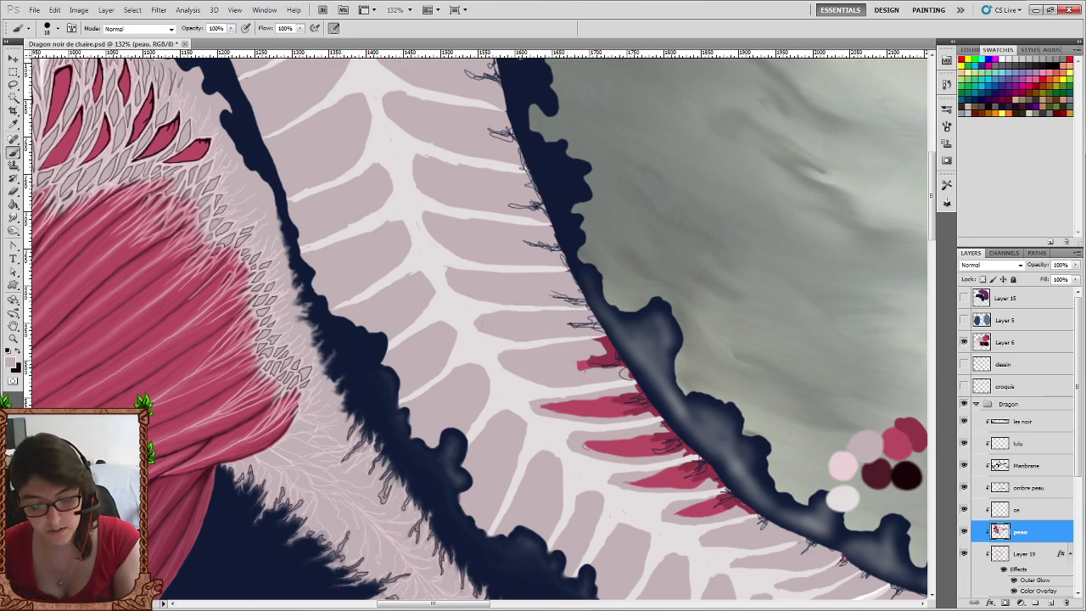
drag(564, 379, 629, 379)
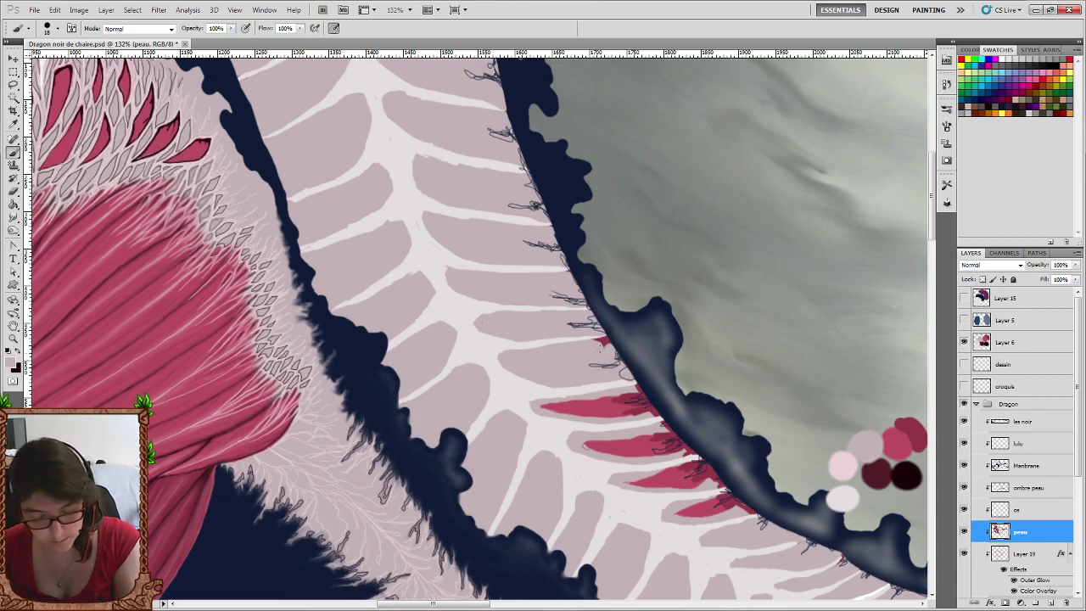
mouse_move(552, 406)
mouse_down()
mouse_move(652, 406)
mouse_move(573, 415)
mouse_move(618, 453)
mouse_move(672, 440)
mouse_up()
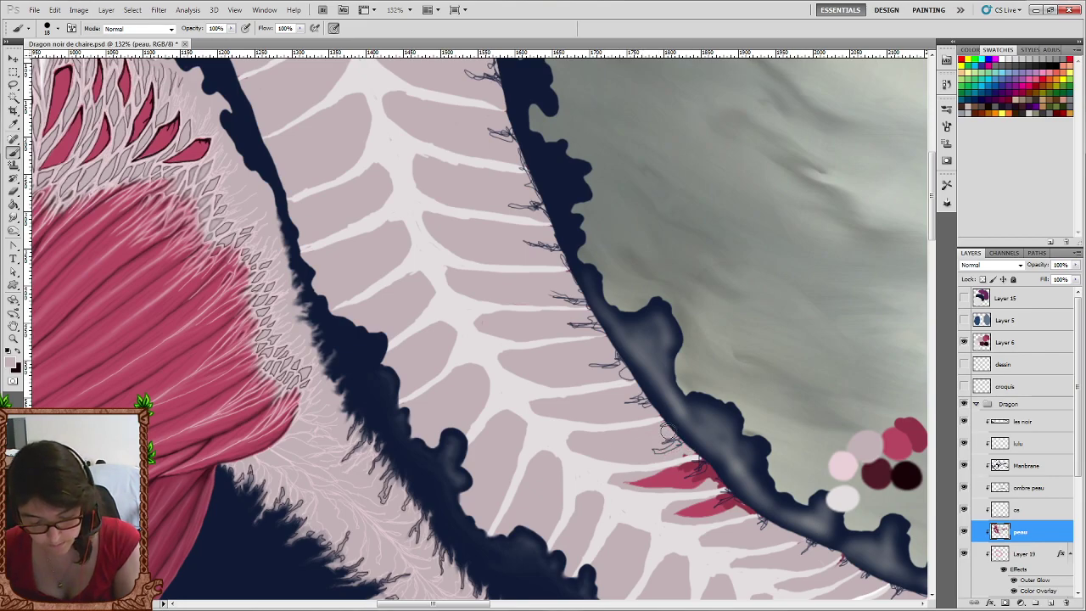
mouse_move(626, 467)
mouse_down()
mouse_move(618, 480)
mouse_move(683, 483)
mouse_move(653, 473)
mouse_move(713, 467)
mouse_move(723, 485)
mouse_move(689, 482)
mouse_up()
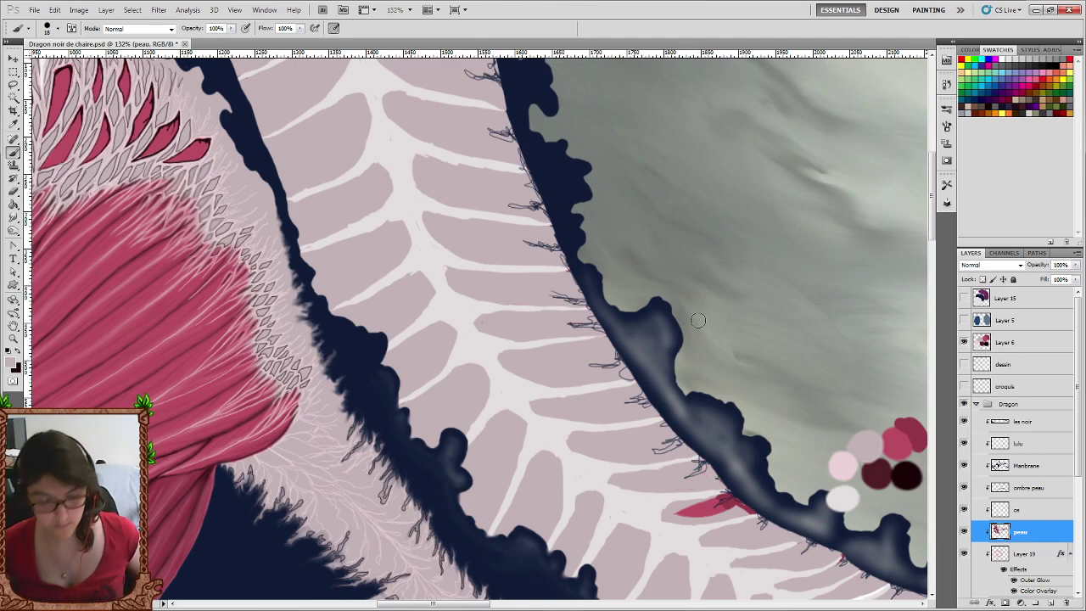
scroll(697, 238, down, 3)
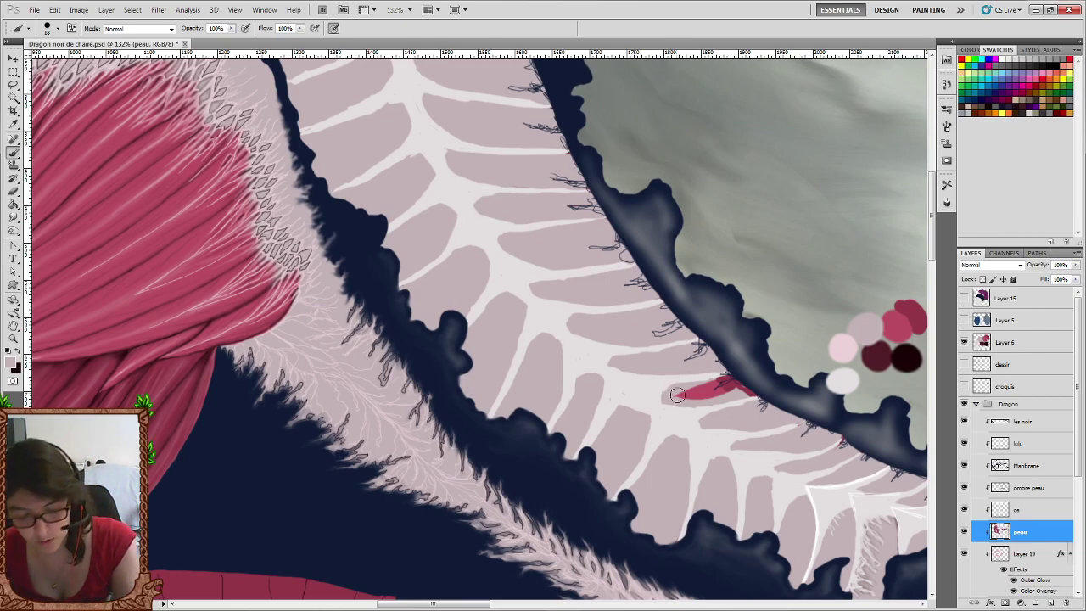
mouse_move(677, 395)
mouse_down()
mouse_move(740, 387)
mouse_move(684, 389)
mouse_up()
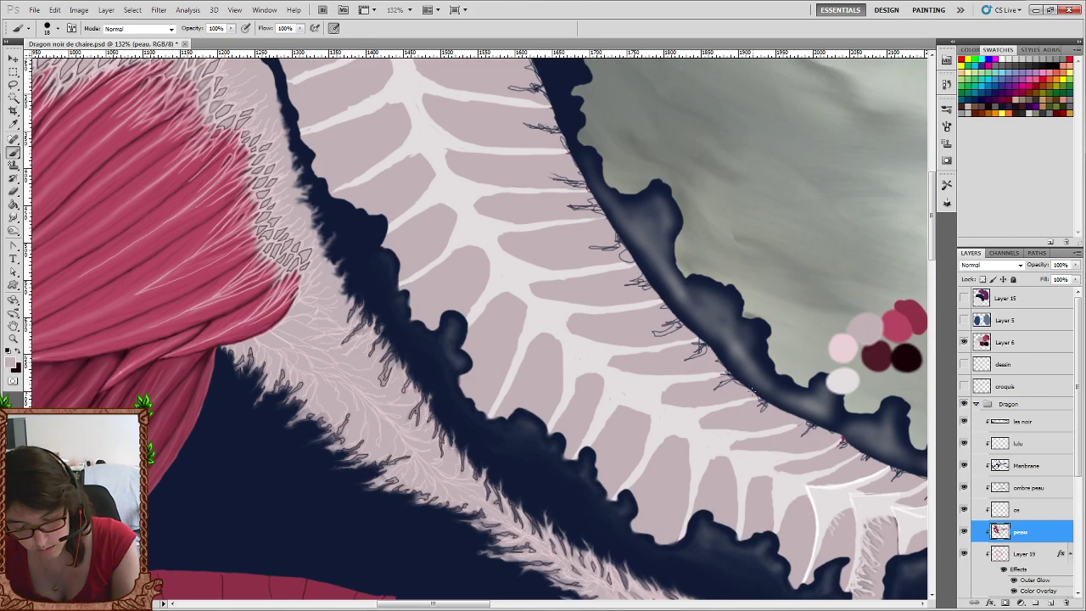
scroll(682, 395, down, 2)
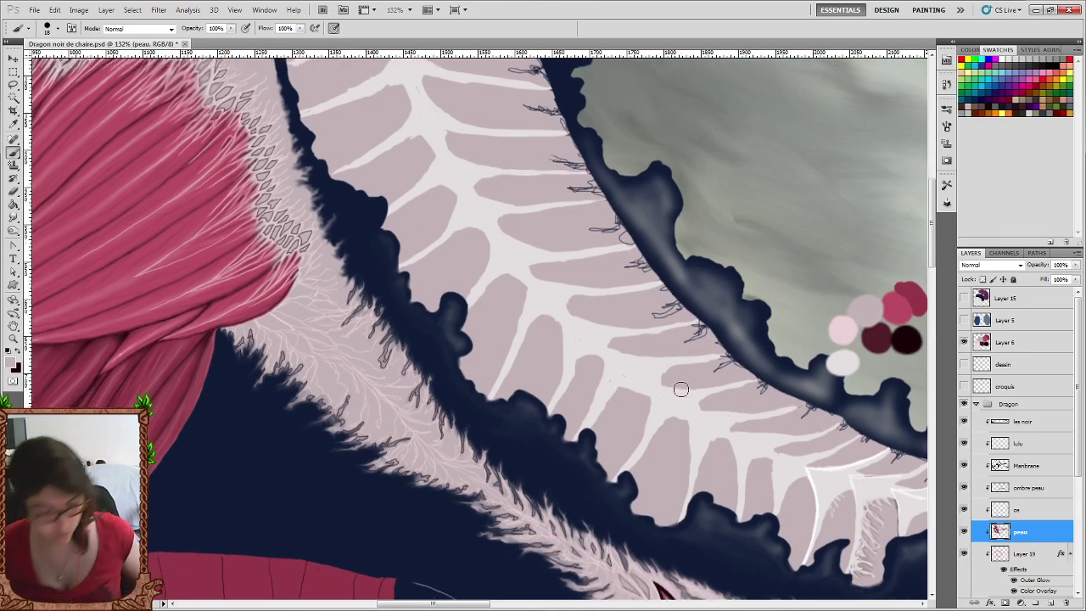
scroll(682, 399, down, 2)
scroll(681, 406, down, 5)
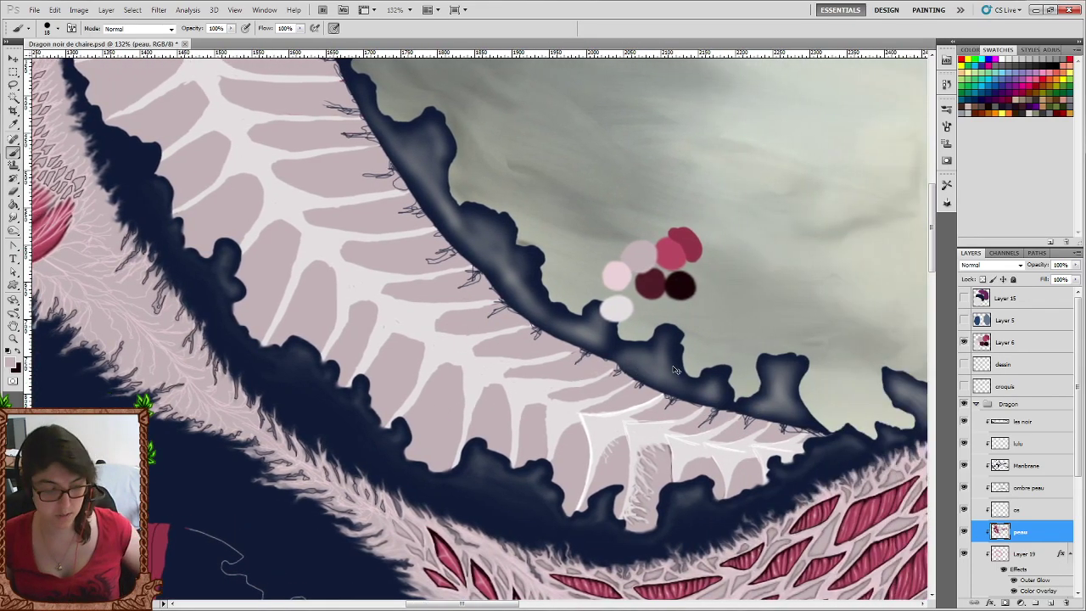
scroll(637, 406, up, 2)
scroll(638, 406, down, 3)
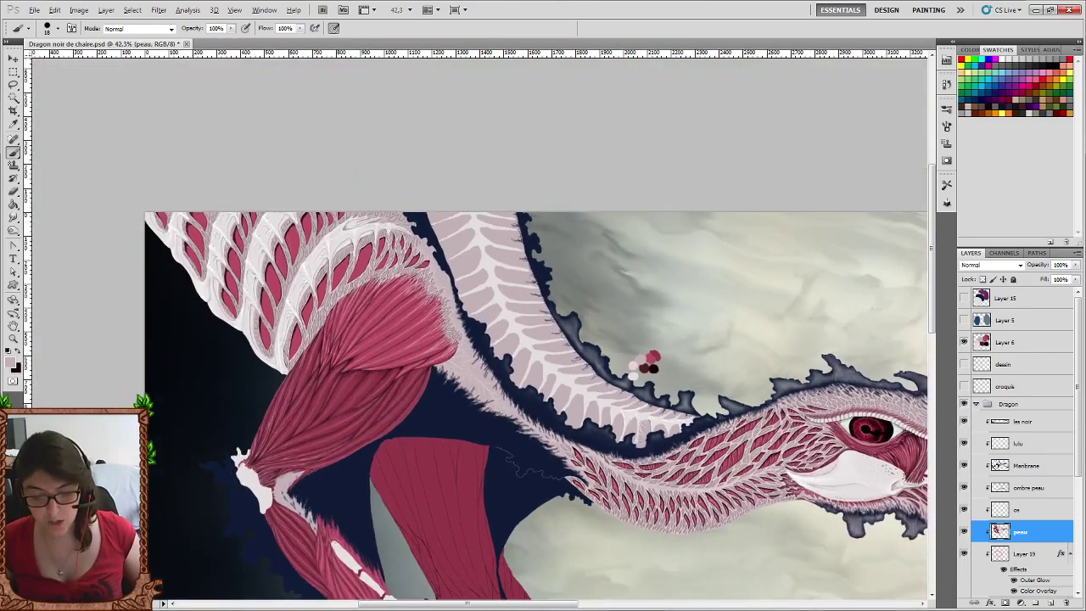
scroll(674, 535, up, 3)
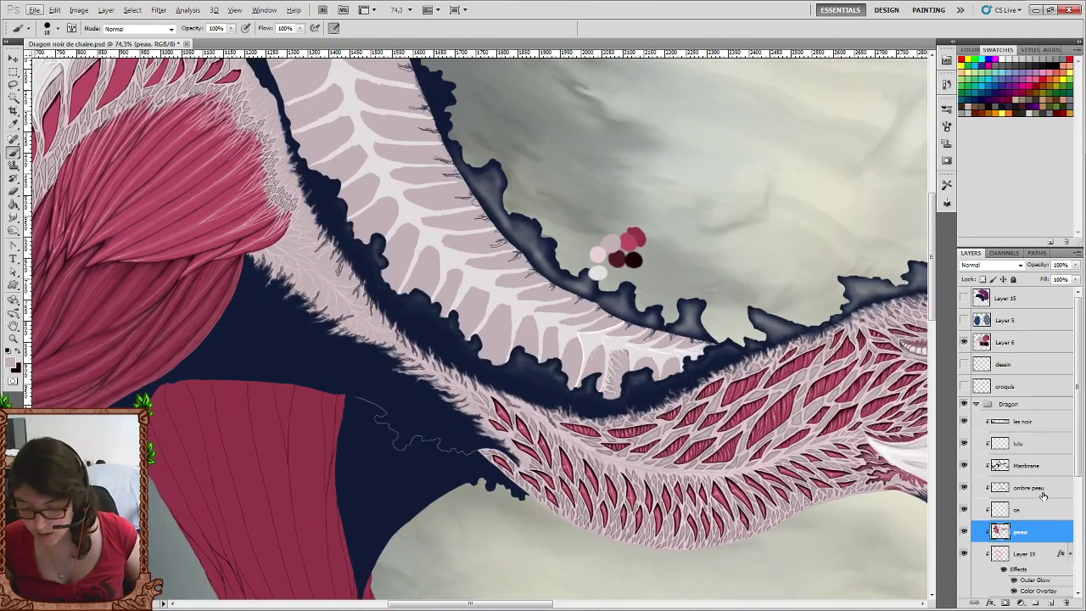
Select the ombre peau layer, rotate the view slightly, and zoom in on the lower hand and claws.
click(1059, 492)
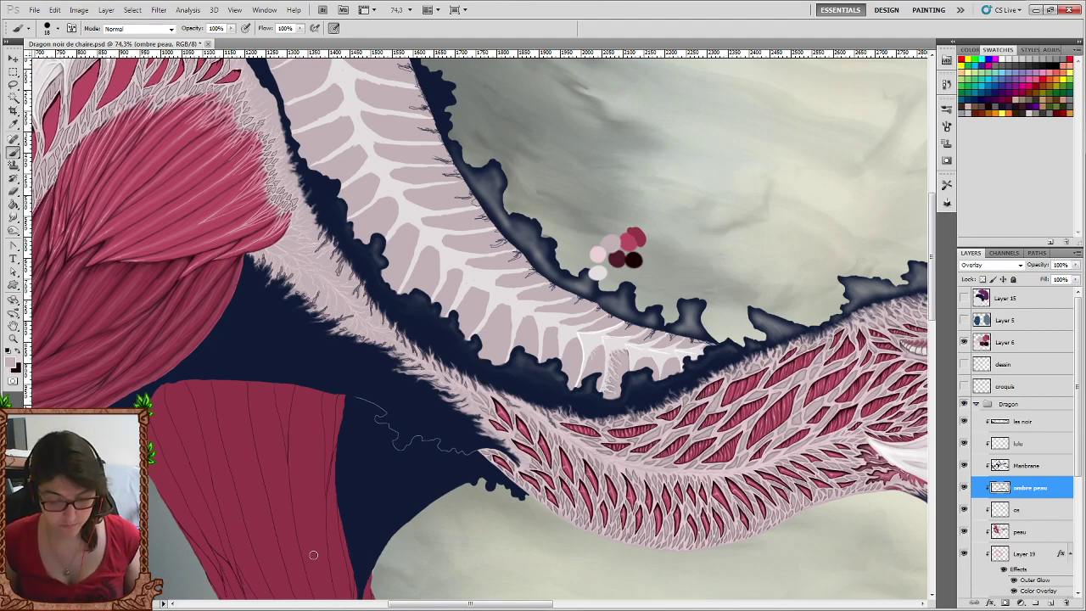
drag(648, 444, 687, 445)
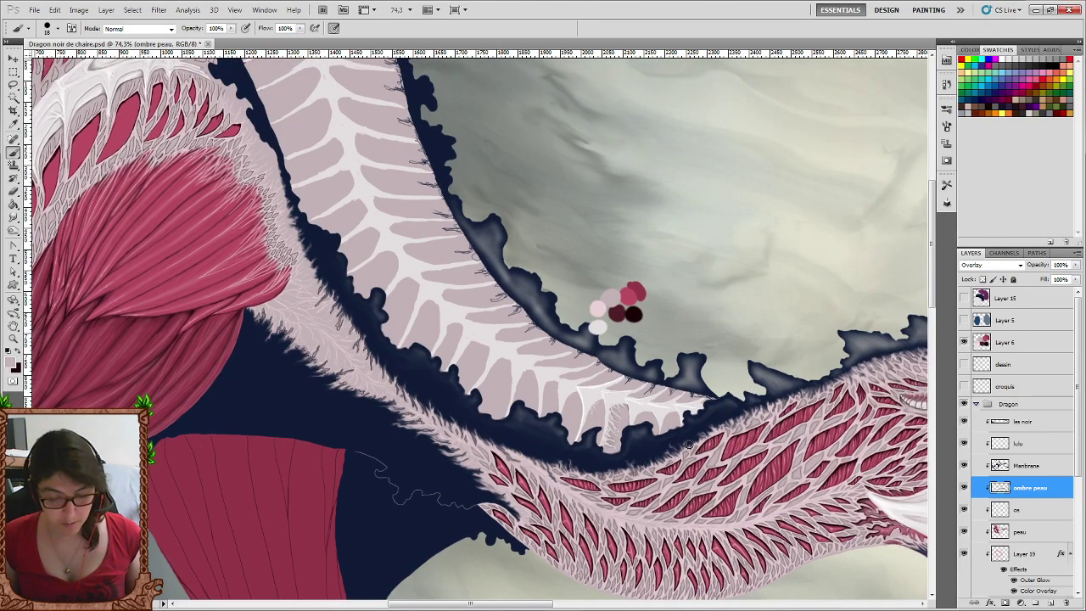
scroll(688, 445, down, 2)
scroll(687, 445, down, 2)
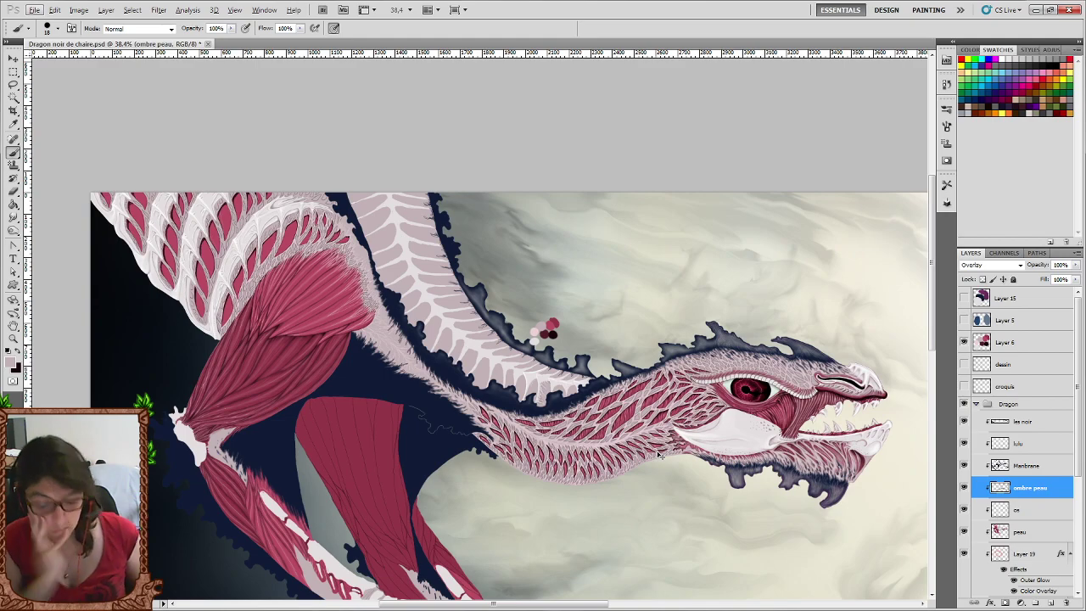
scroll(713, 437, down, 2)
scroll(760, 422, down, 2)
scroll(760, 422, down, 3)
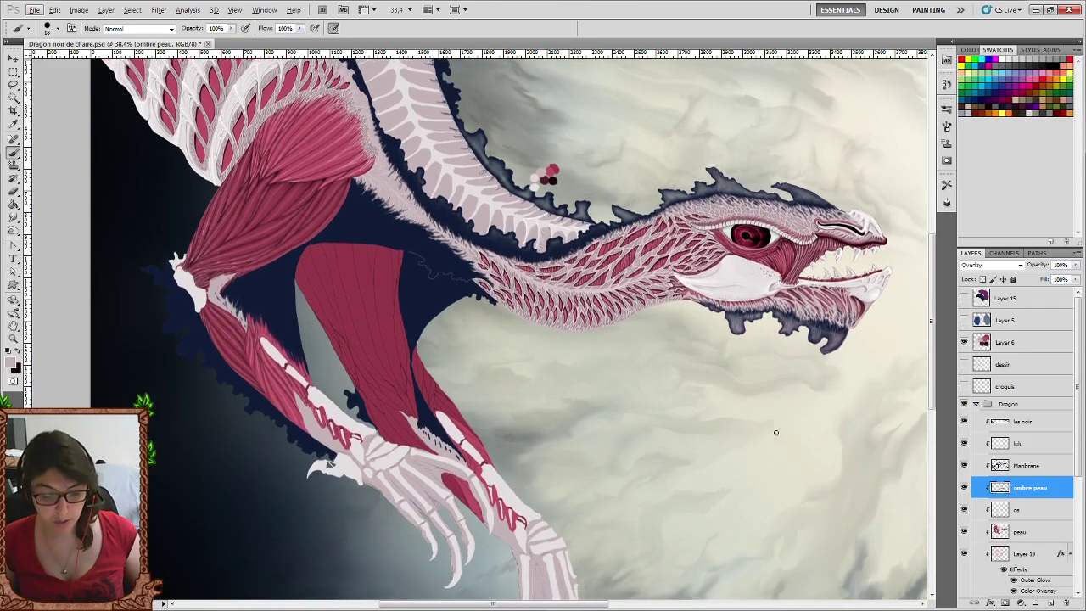
scroll(778, 437, down, 1)
scroll(778, 437, down, 3)
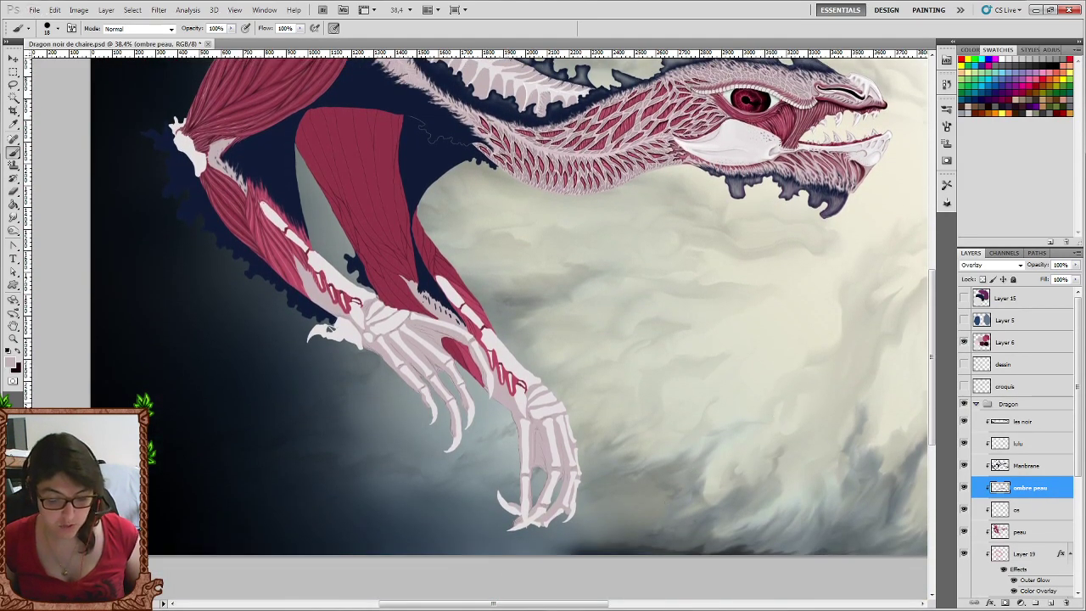
alt+scroll(585, 454, up, 2)
alt+scroll(585, 454, up, 2)
alt+scroll(585, 453, up, 2)
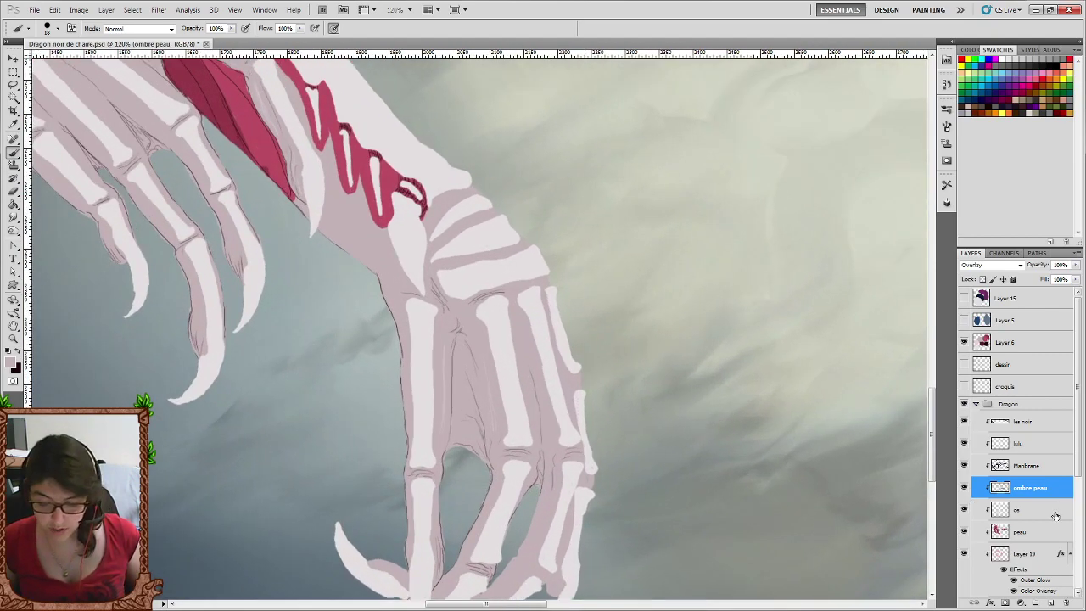
Return to the peau layer, swap to the dark colour, and choose a 1 px hard brush.
key(alt+bracketleft)
key(alt+bracketleft)
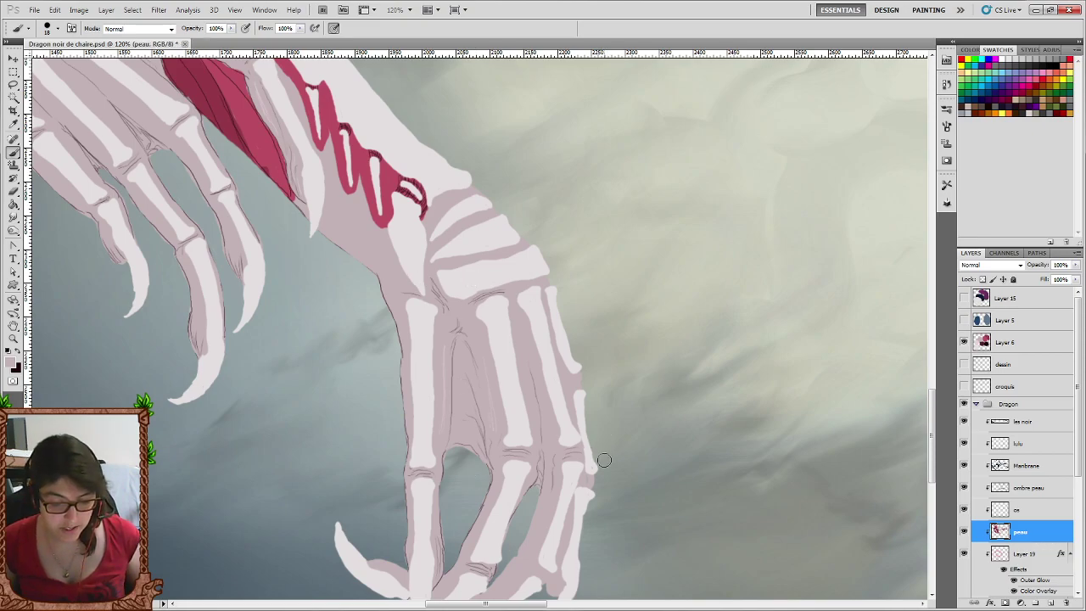
scroll(604, 458, down, 1)
scroll(604, 458, down, 2)
scroll(606, 459, down, 2)
scroll(606, 460, left, 2)
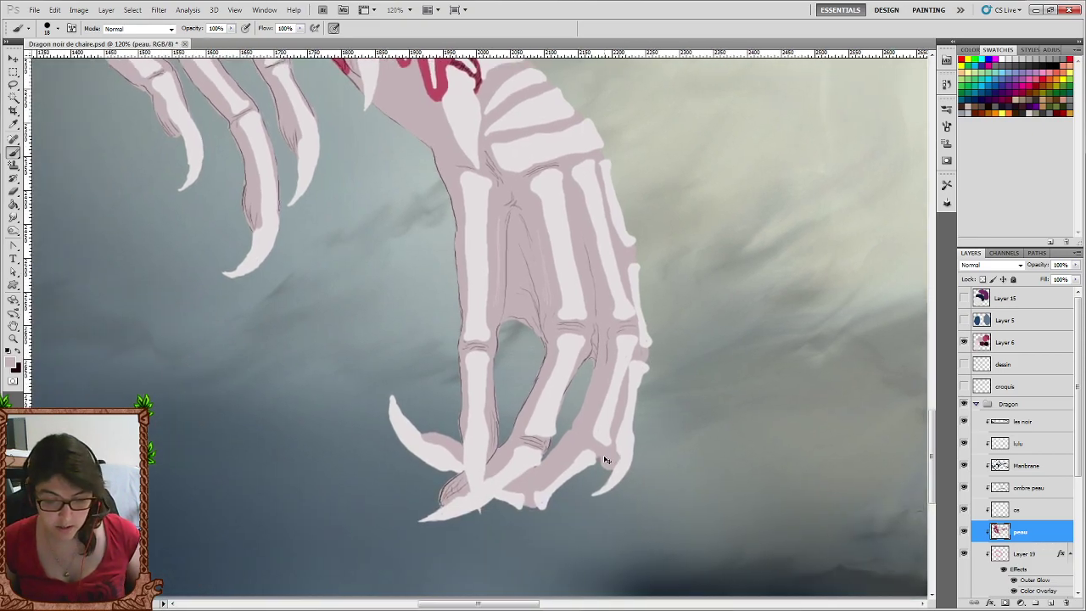
scroll(604, 458, up, 1)
scroll(604, 458, up, 2)
key(x)
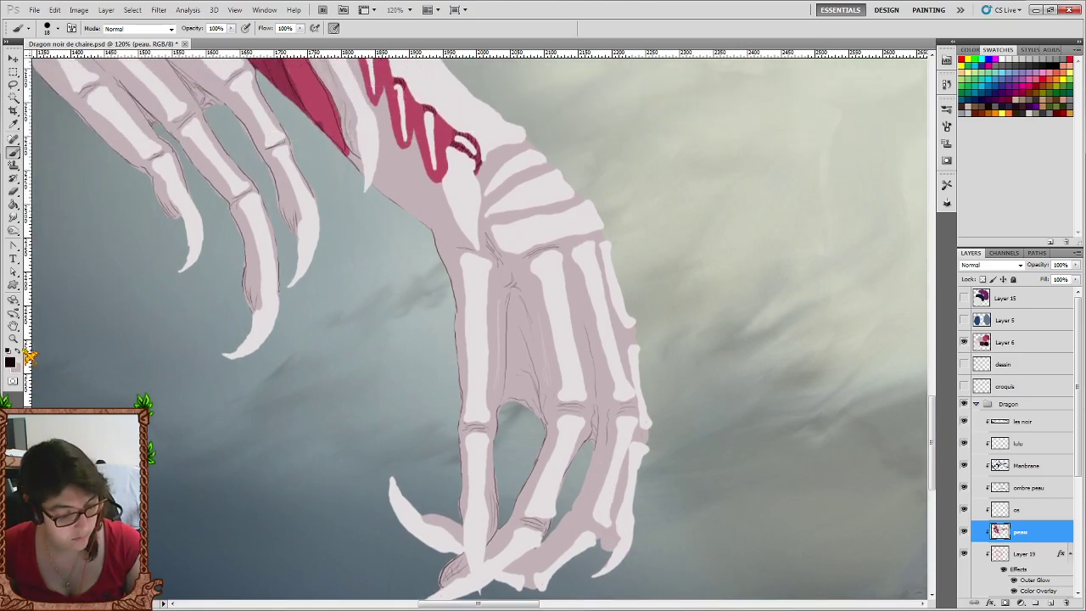
right_click(604, 360)
click(623, 433)
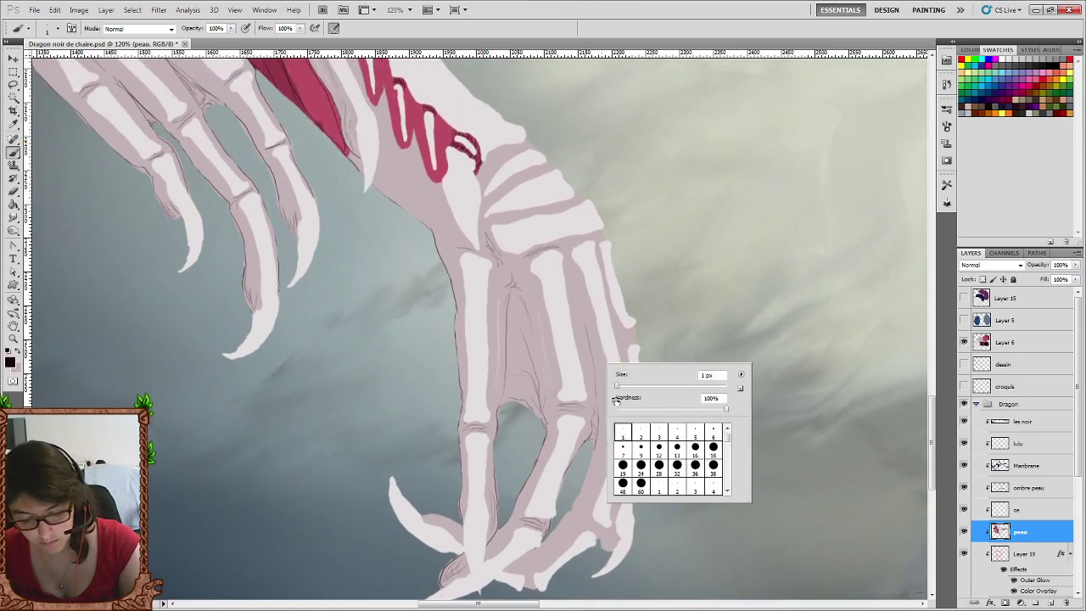
click(611, 310)
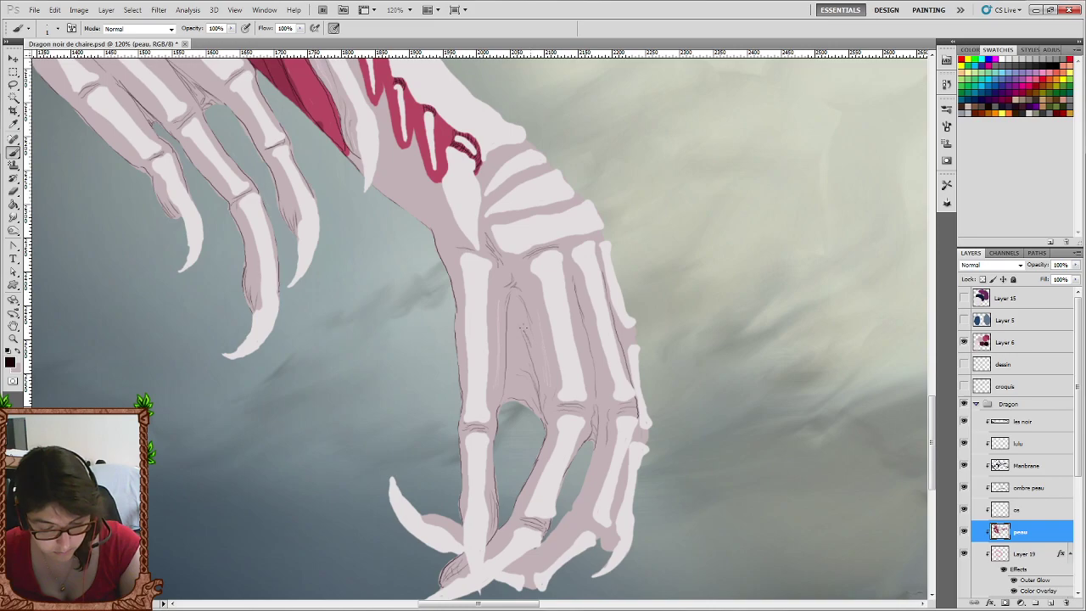
Ink fine dark lines between the lower hand's finger bones and along its claws.
scroll(530, 340, down, 2)
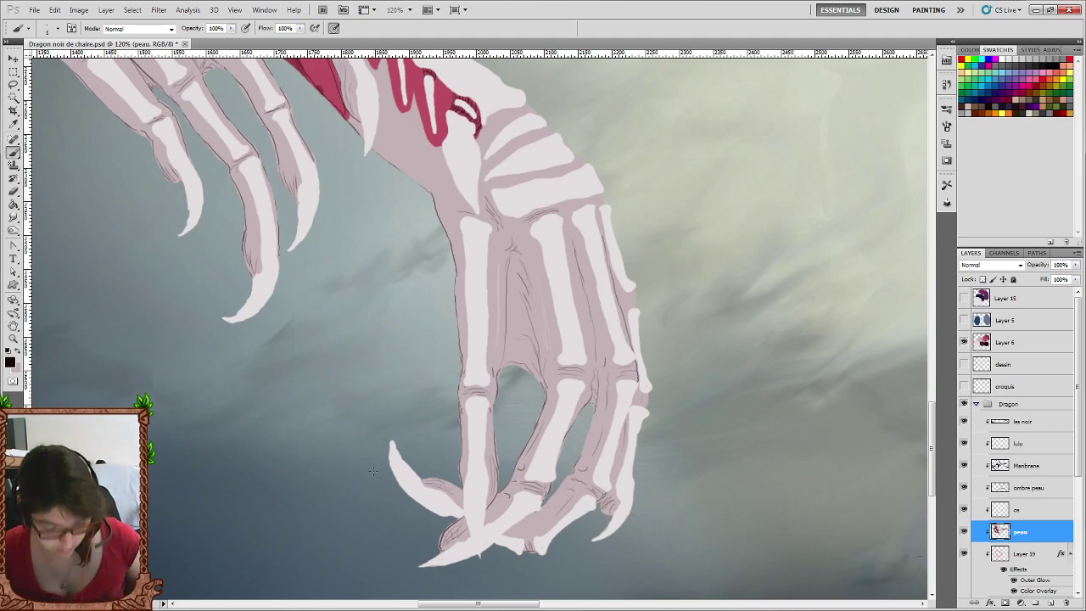
scroll(455, 493, left, 2)
scroll(455, 492, left, 1)
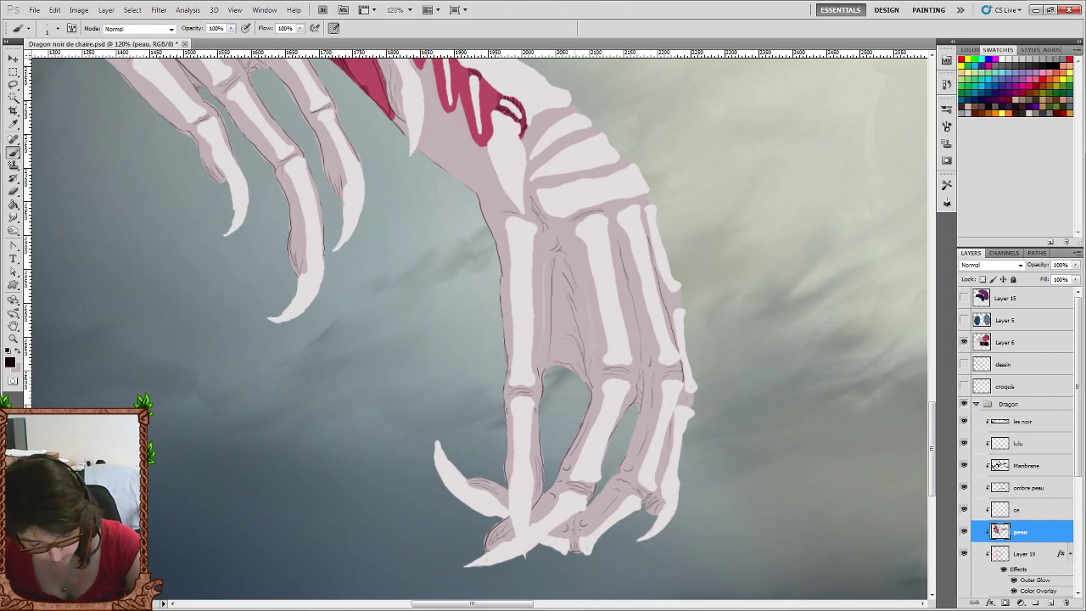
scroll(602, 502, up, 3)
scroll(602, 502, left, 2)
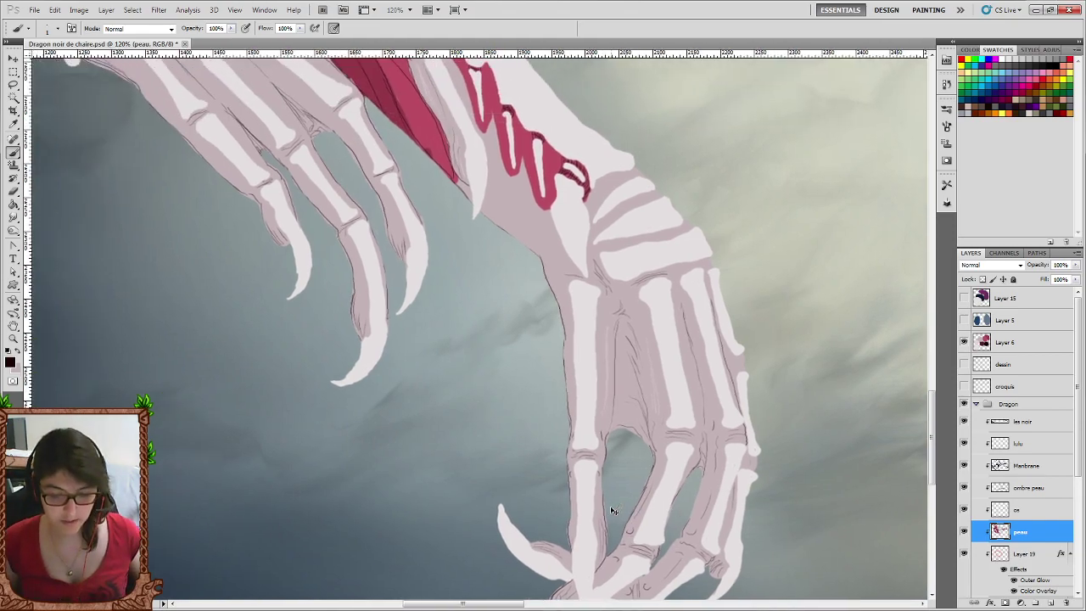
scroll(602, 501, left, 2)
scroll(602, 501, left, 2)
scroll(603, 501, left, 2)
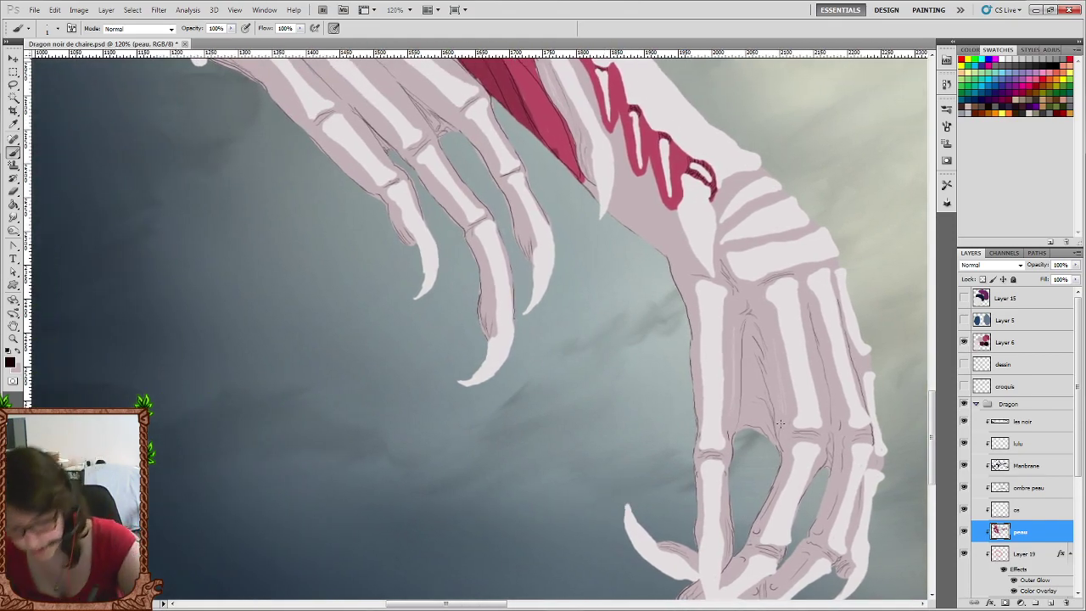
scroll(813, 387, left, 4)
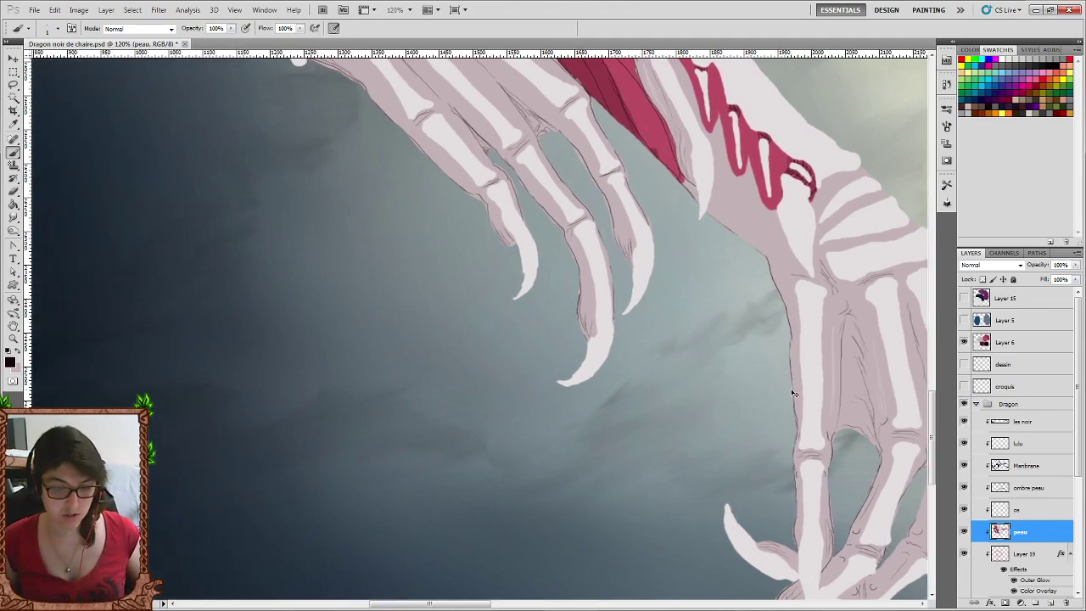
scroll(674, 377, up, 5)
scroll(675, 377, up, 3)
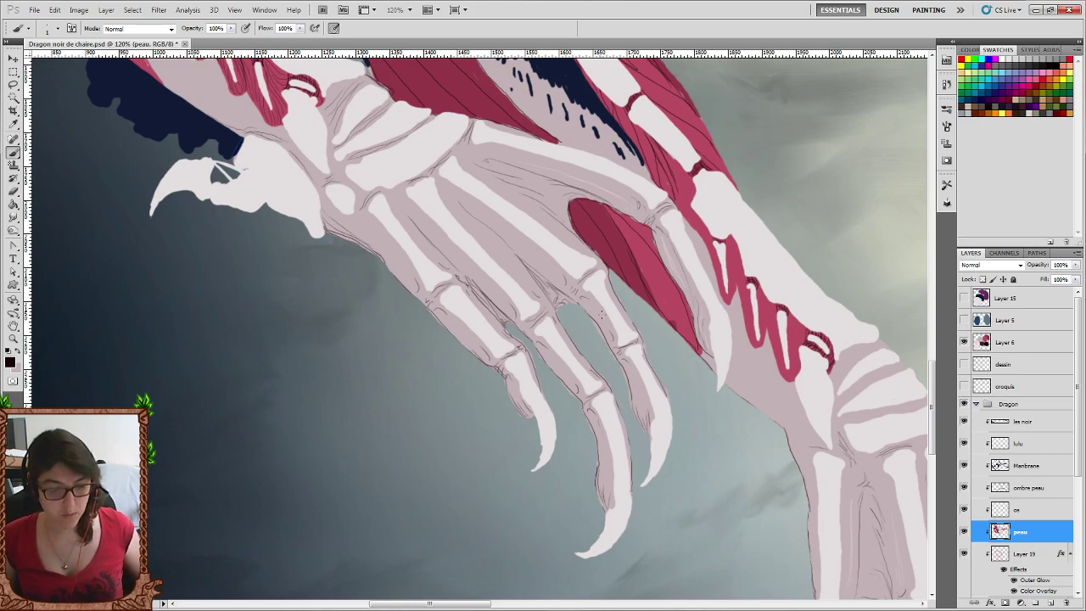
Add thin dark contour strokes across the upper palm and wrist, then zoom out to check.
scroll(601, 314, up, 2)
scroll(363, 337, up, 2)
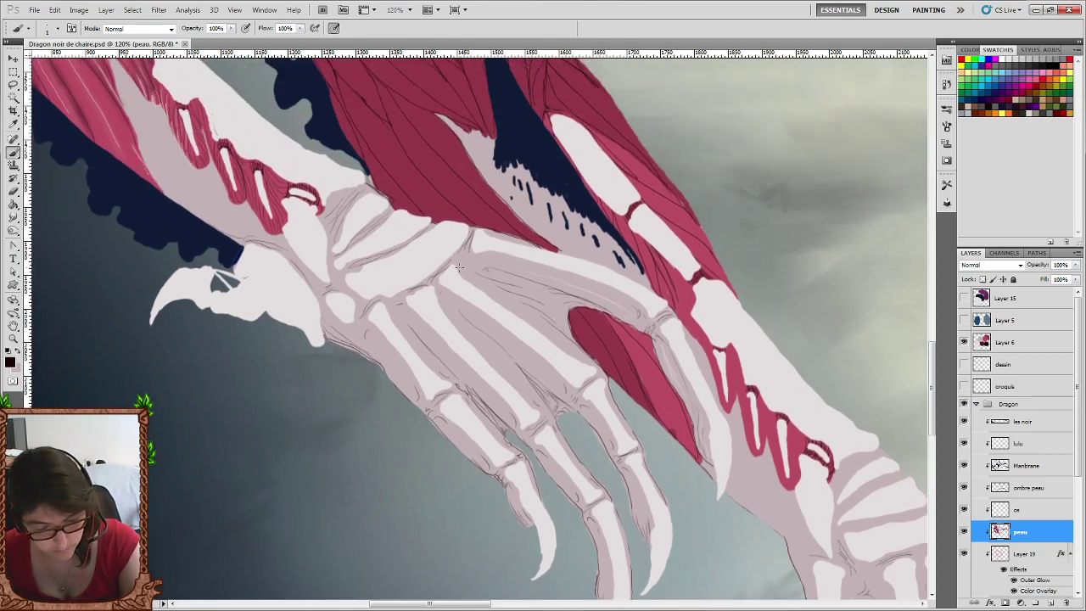
scroll(509, 289, down, 1)
scroll(543, 302, down, 1)
scroll(574, 314, right, 1)
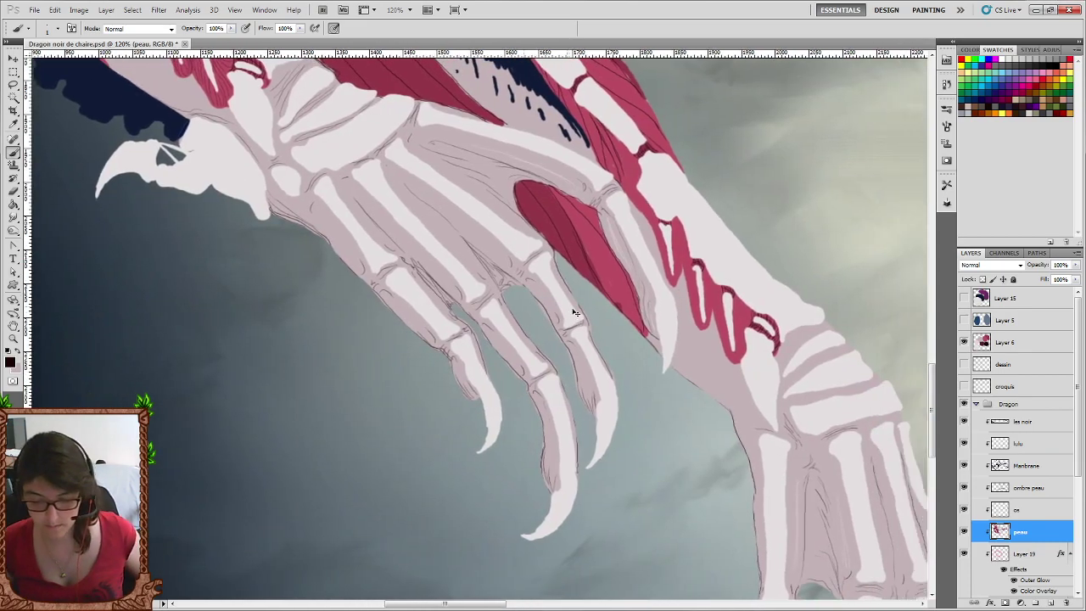
scroll(574, 314, right, 2)
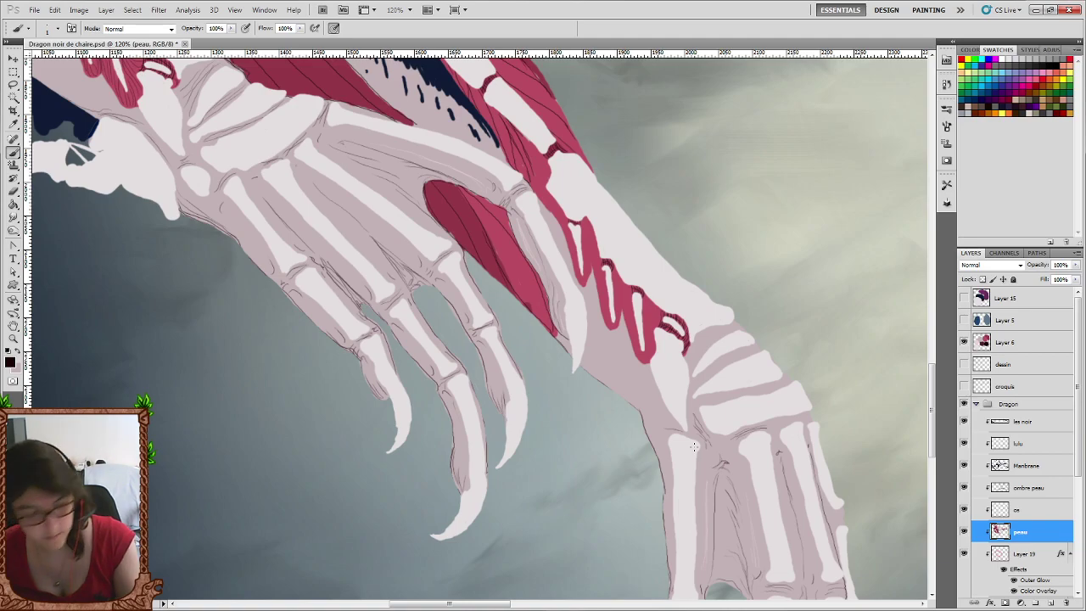
scroll(481, 329, up, 1)
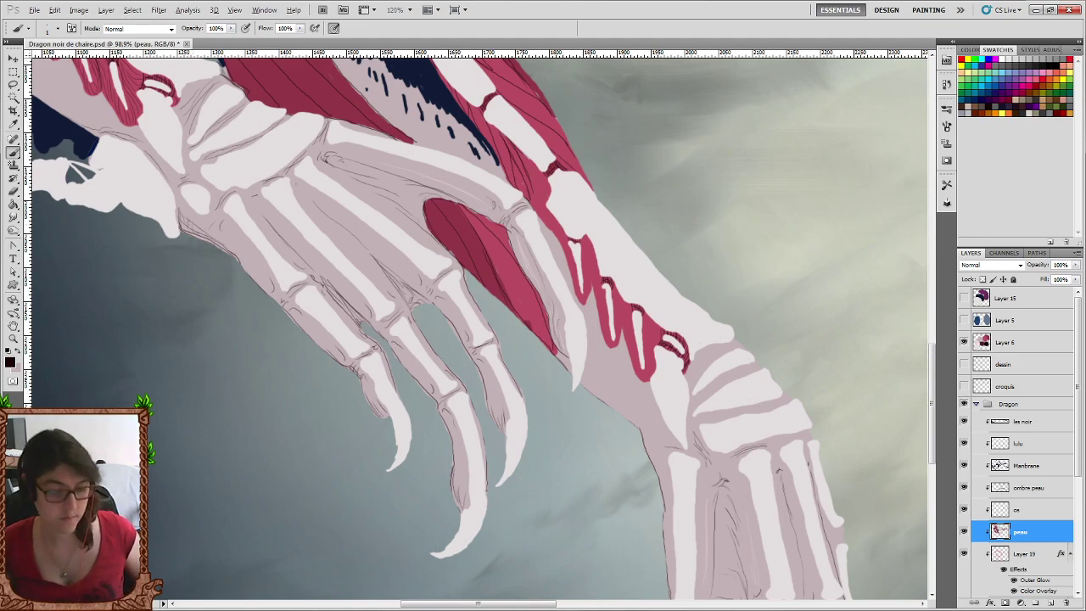
scroll(192, 225, down, 4)
scroll(192, 225, left, 1)
scroll(200, 225, left, 2)
Pan the view to centre the upper hand beside the red forearm muscle.
scroll(204, 224, left, 1)
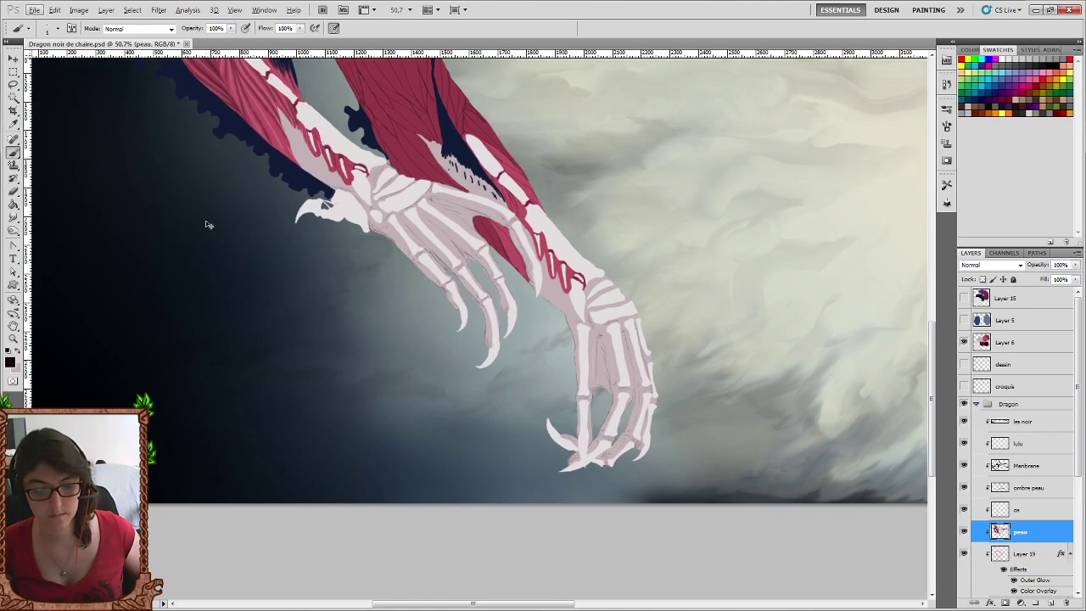
scroll(206, 225, left, 1)
scroll(639, 234, up, 3)
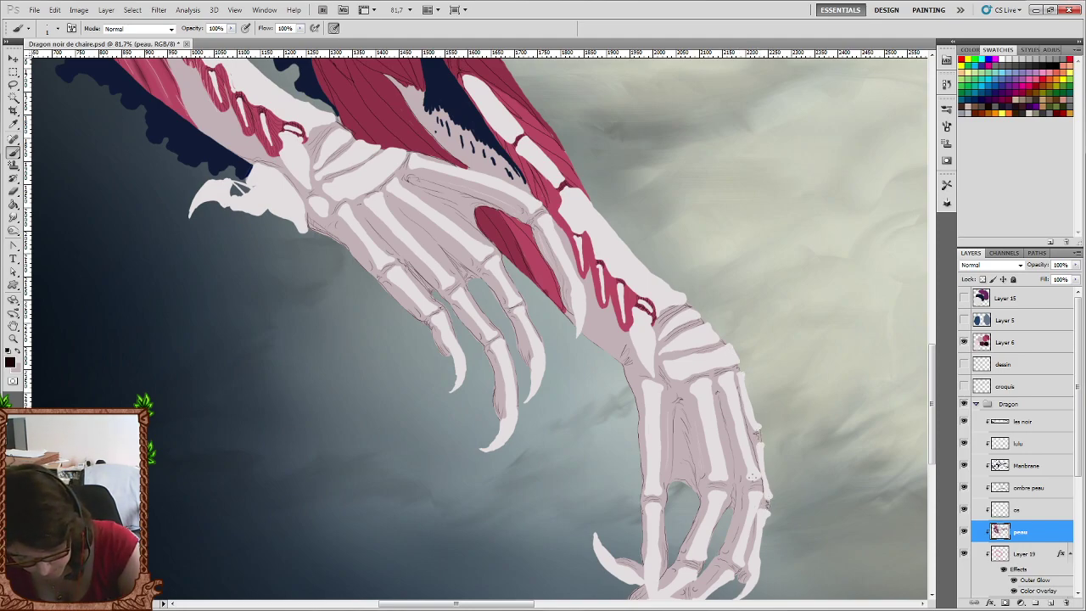
drag(751, 478, 793, 526)
drag(705, 462, 727, 469)
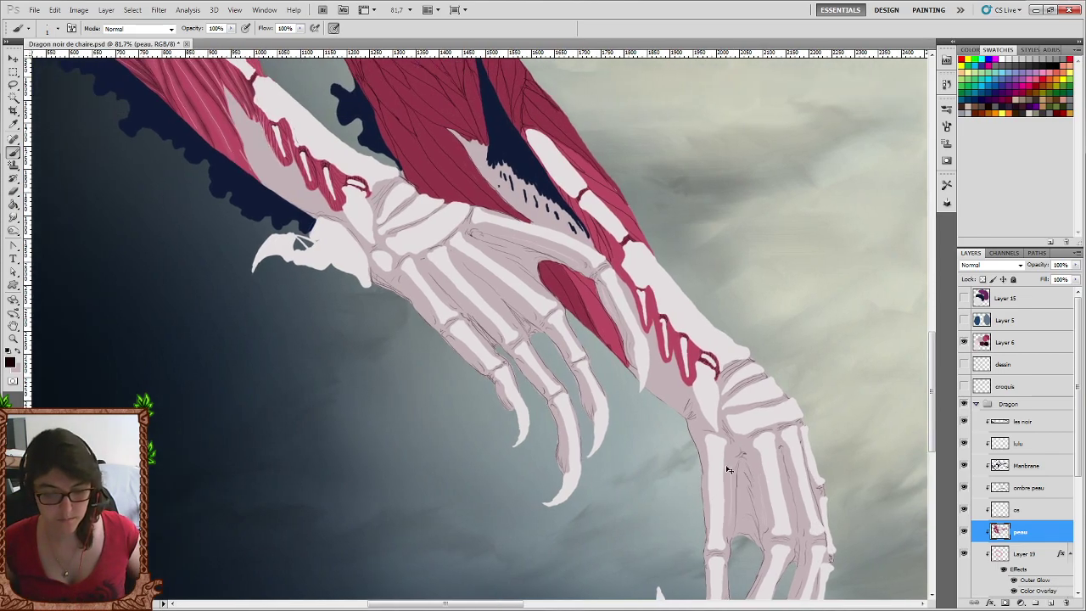
drag(709, 428, 727, 470)
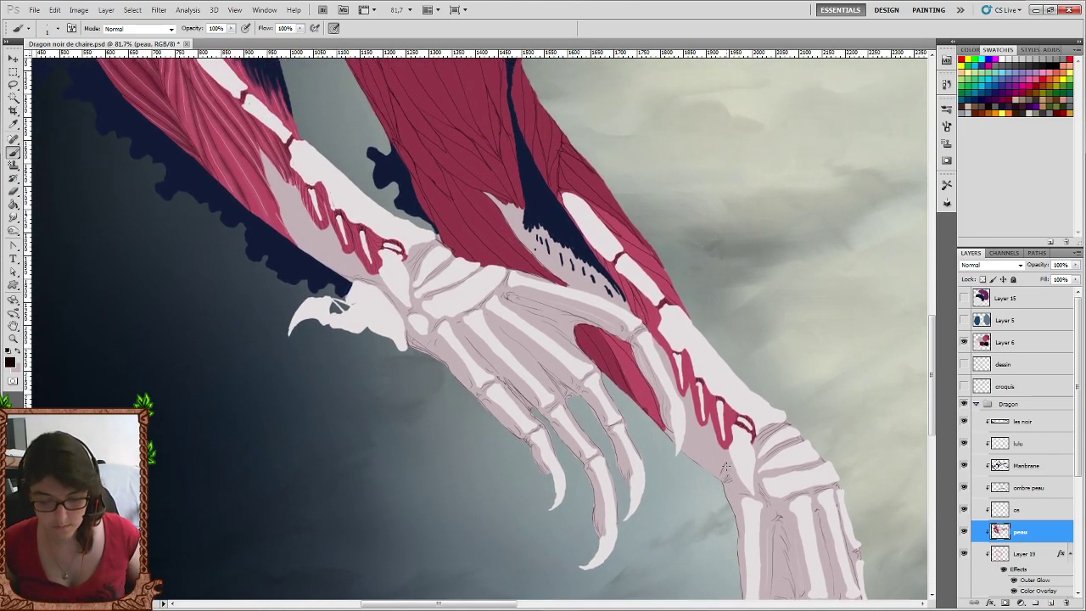
drag(707, 423, 726, 465)
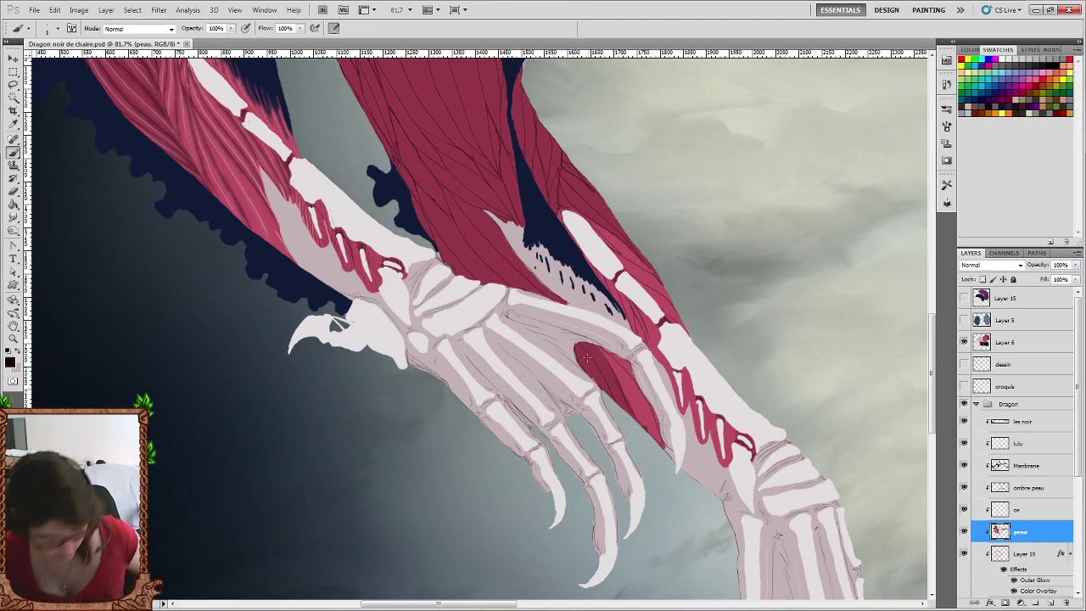
Outline the upper finger bones and red palm muscle with thin lines, then zoom out to 34.6%.
scroll(654, 390, up, 3)
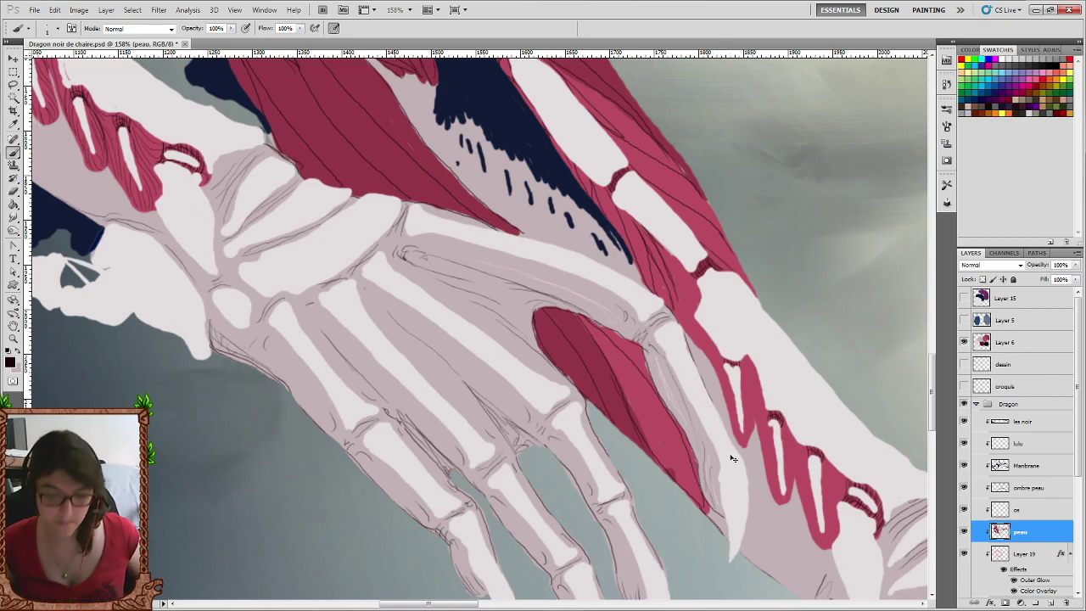
scroll(728, 449, left, 3)
scroll(714, 447, left, 5)
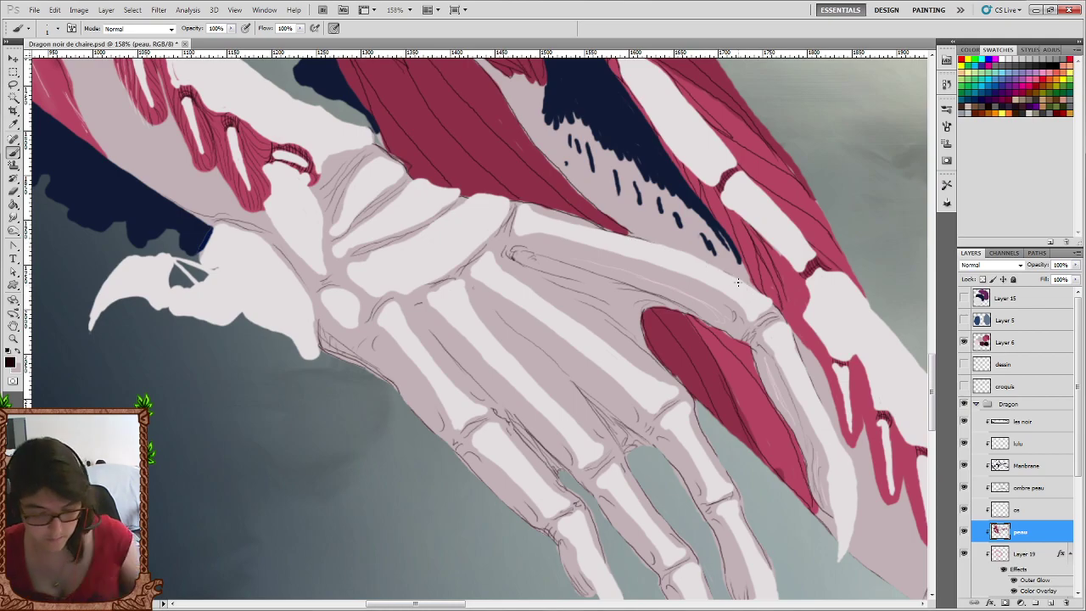
scroll(736, 282, down, 3)
scroll(742, 280, down, 2)
scroll(755, 272, down, 3)
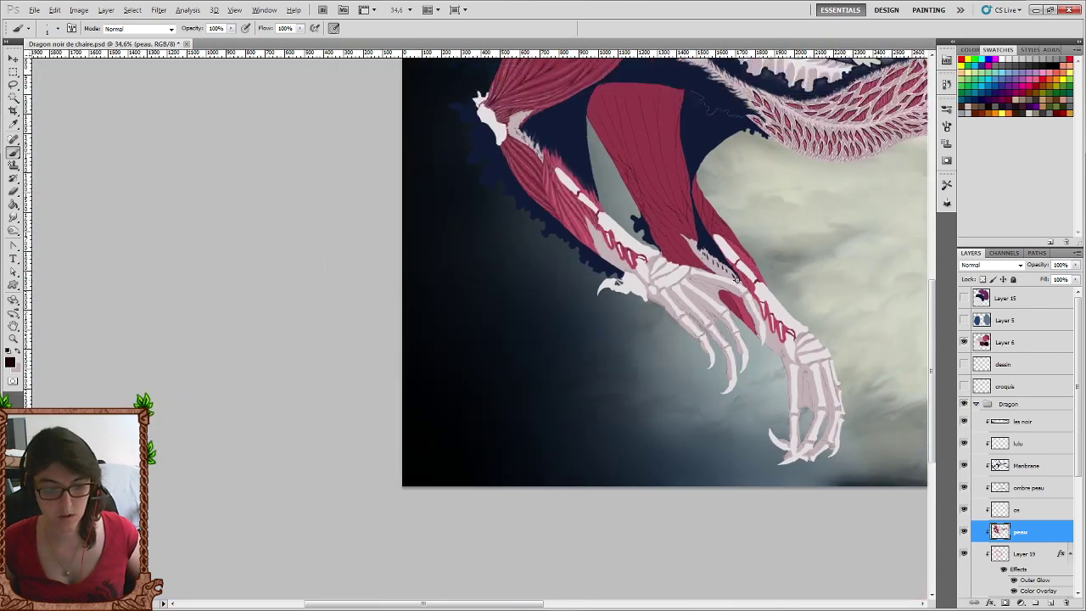
scroll(759, 267, up, 2)
scroll(755, 246, up, 5)
scroll(752, 229, up, 2)
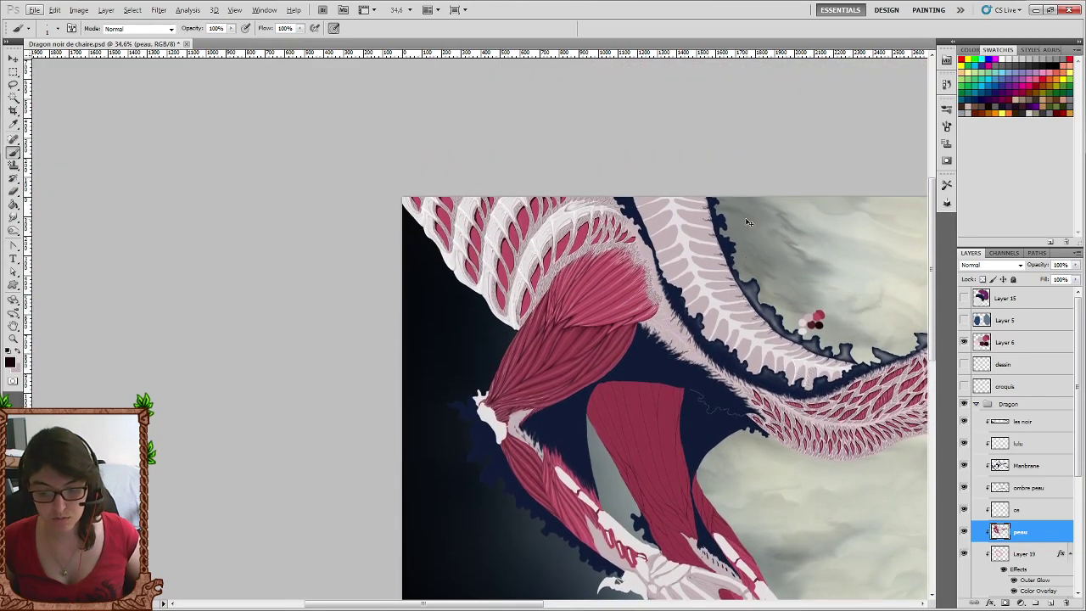
scroll(749, 216, right, 3)
scroll(754, 214, right, 2)
scroll(759, 212, right, 2)
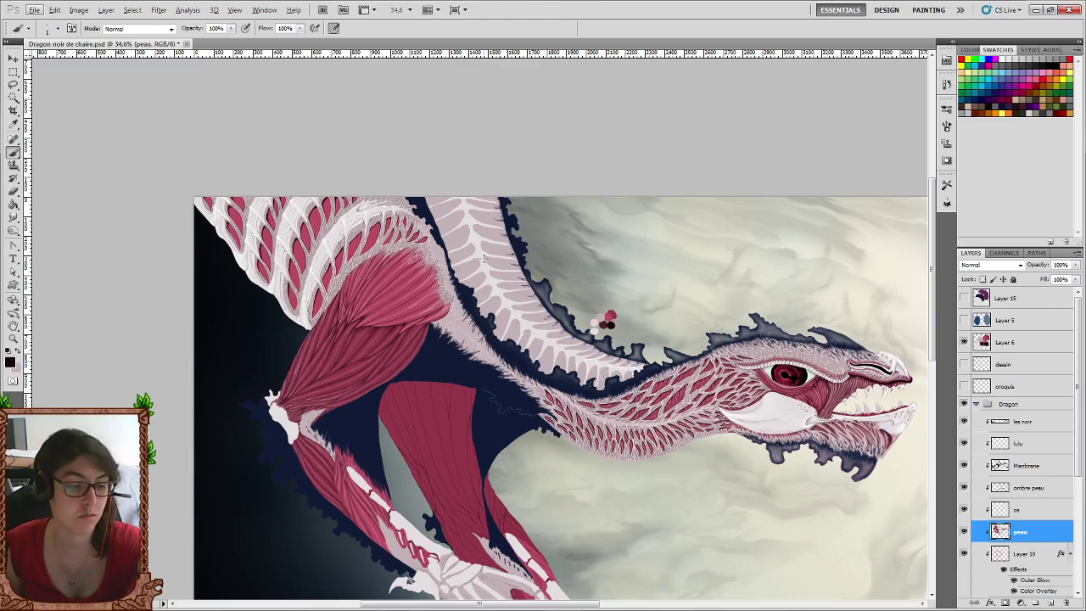
key(l)
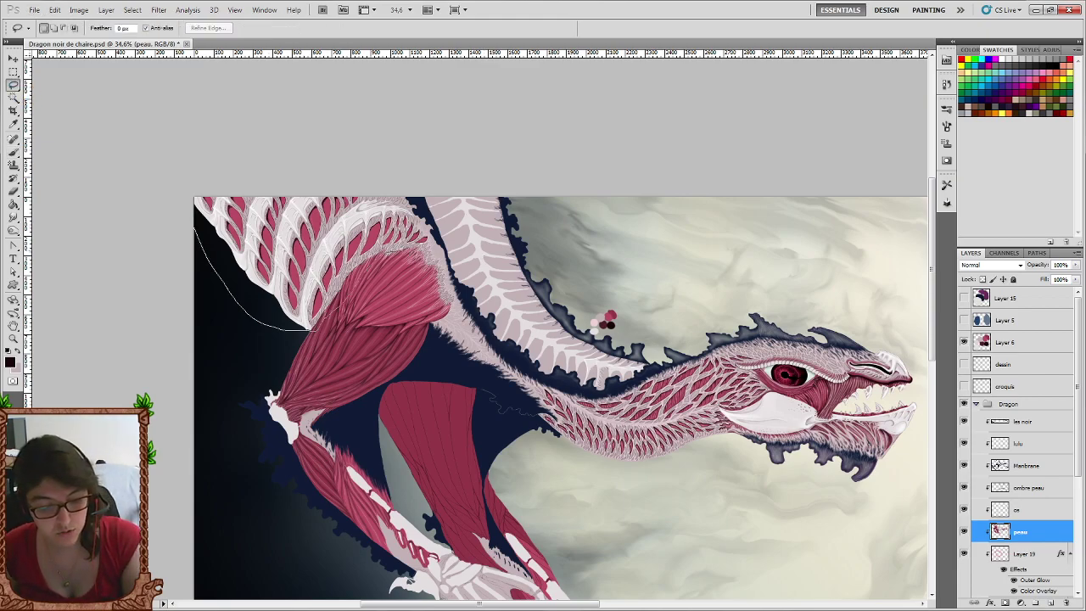
drag(213, 253, 240, 287)
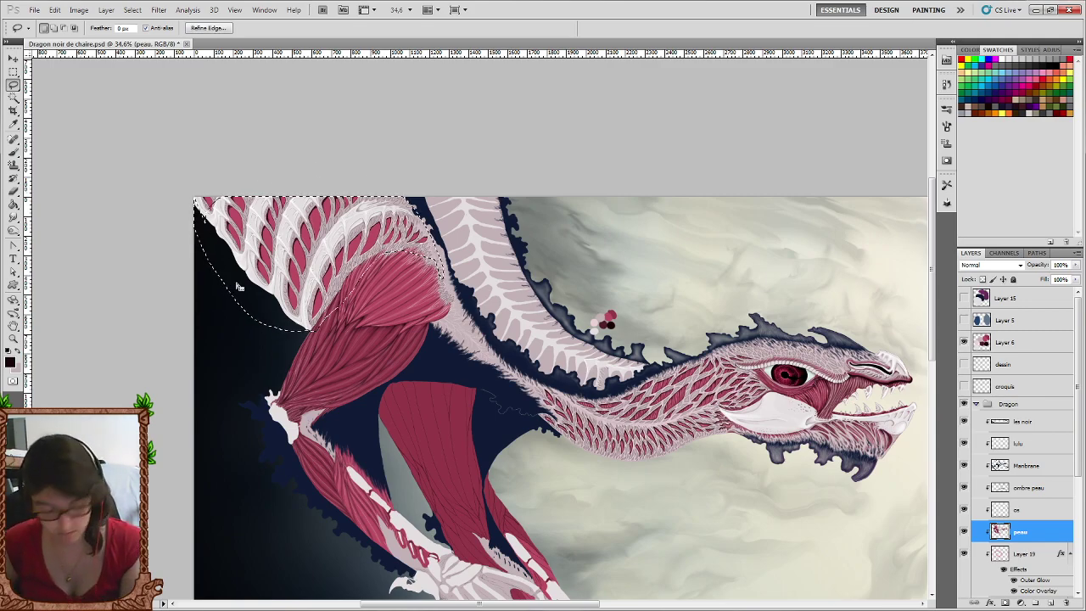
key(ctrl+d)
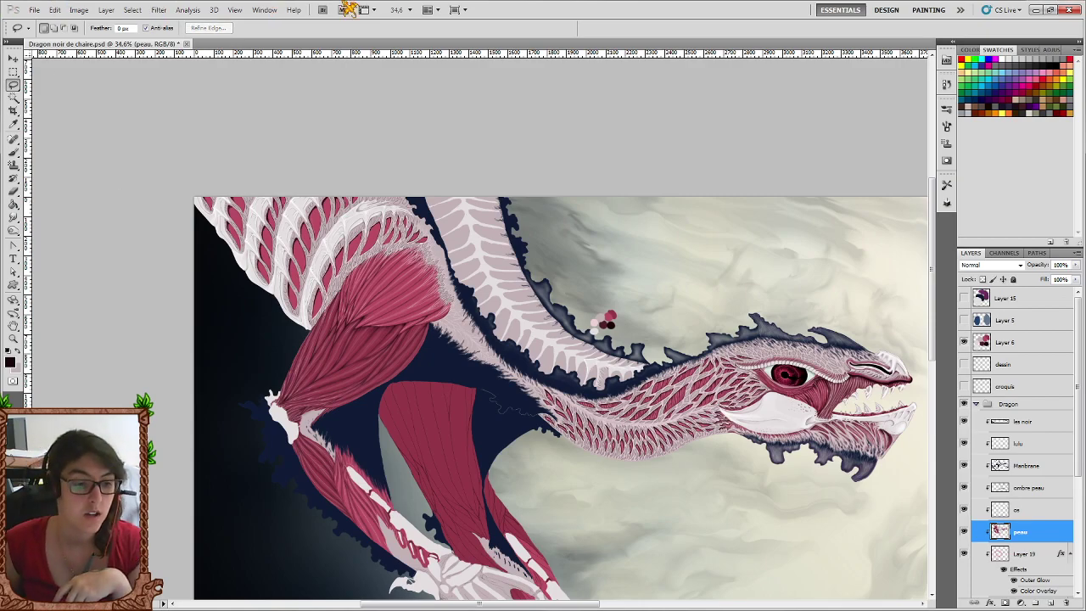
Save the painting as Dragon noir de chaire.psd and zoom out to view the whole dragon.
click(34, 10)
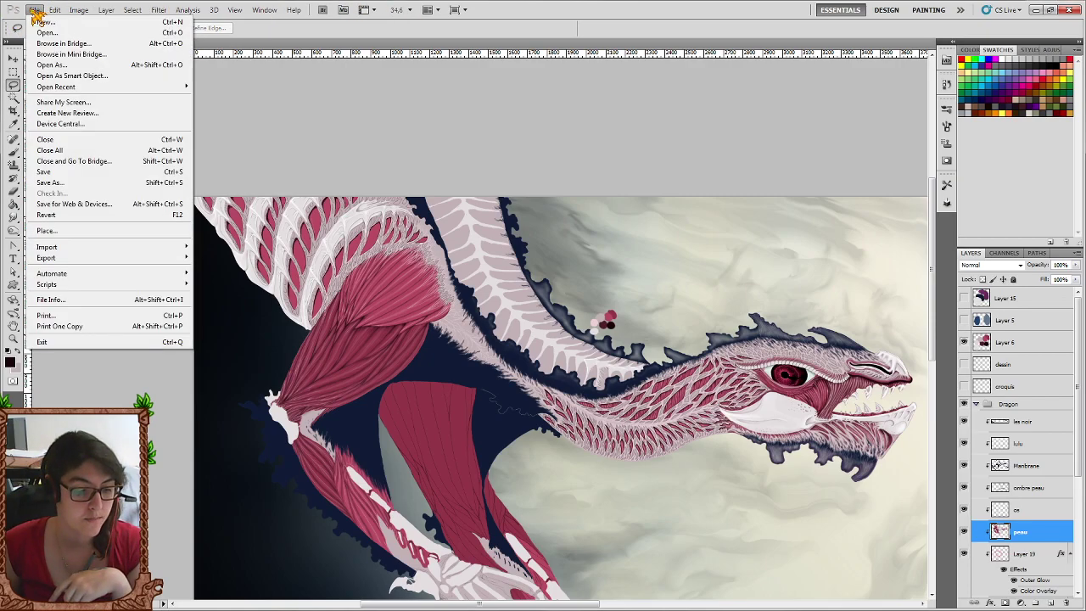
click(71, 172)
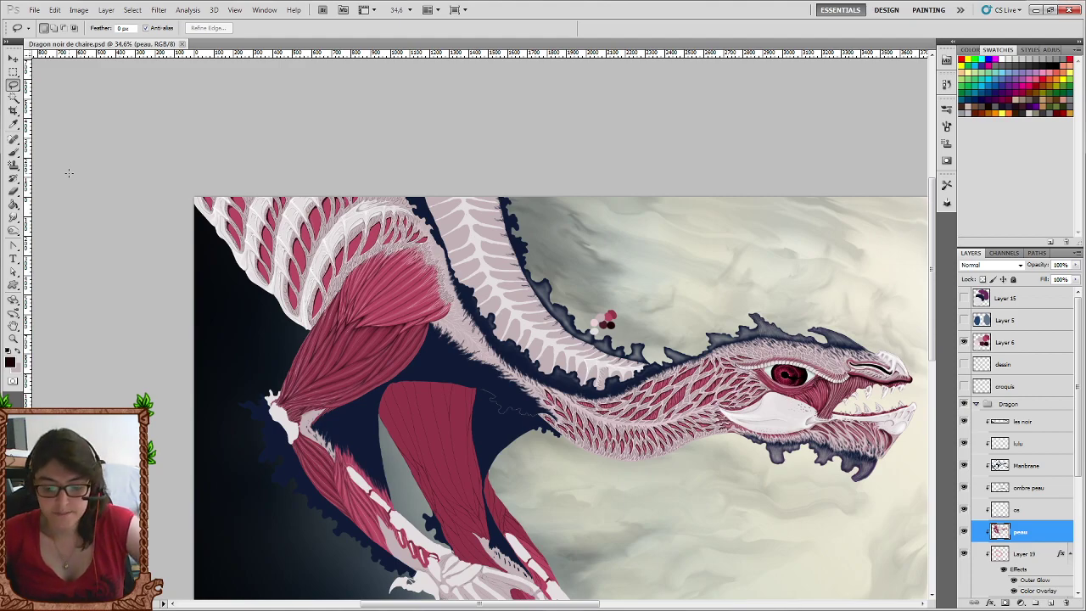
scroll(481, 399, down, 2)
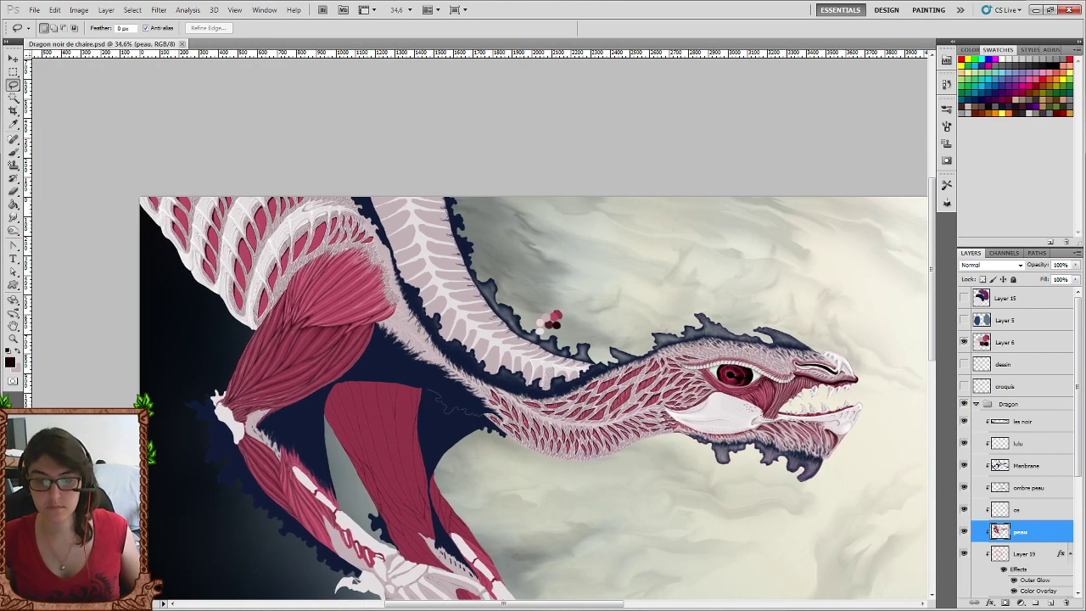